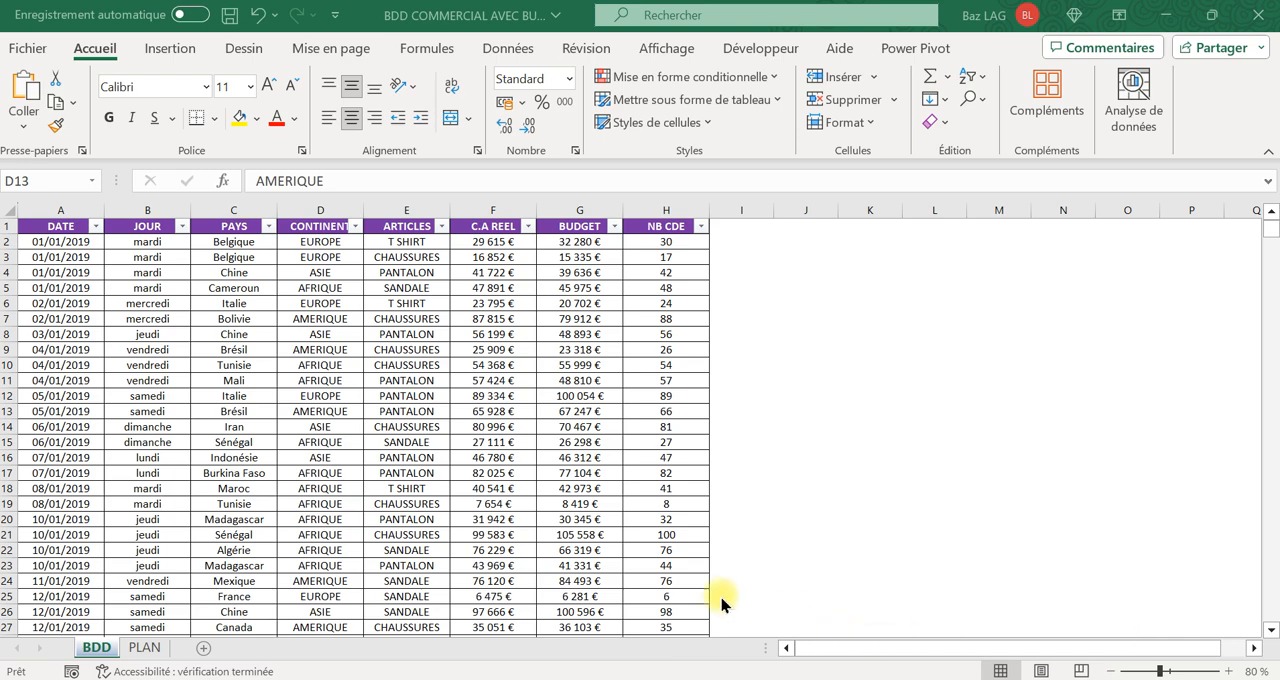
Review the sales data on the BDD sheet, the periods in the DATE filter, and the topic outline on the PLAN sheet.
click(232, 352)
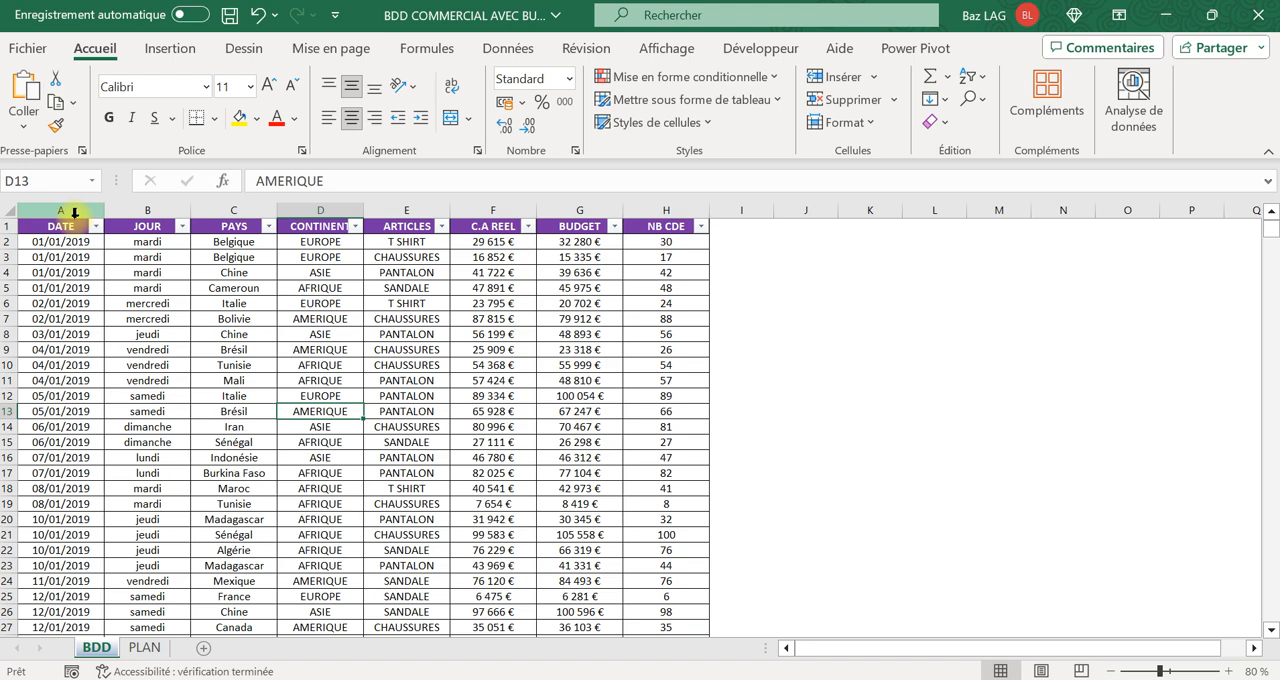
click(95, 226)
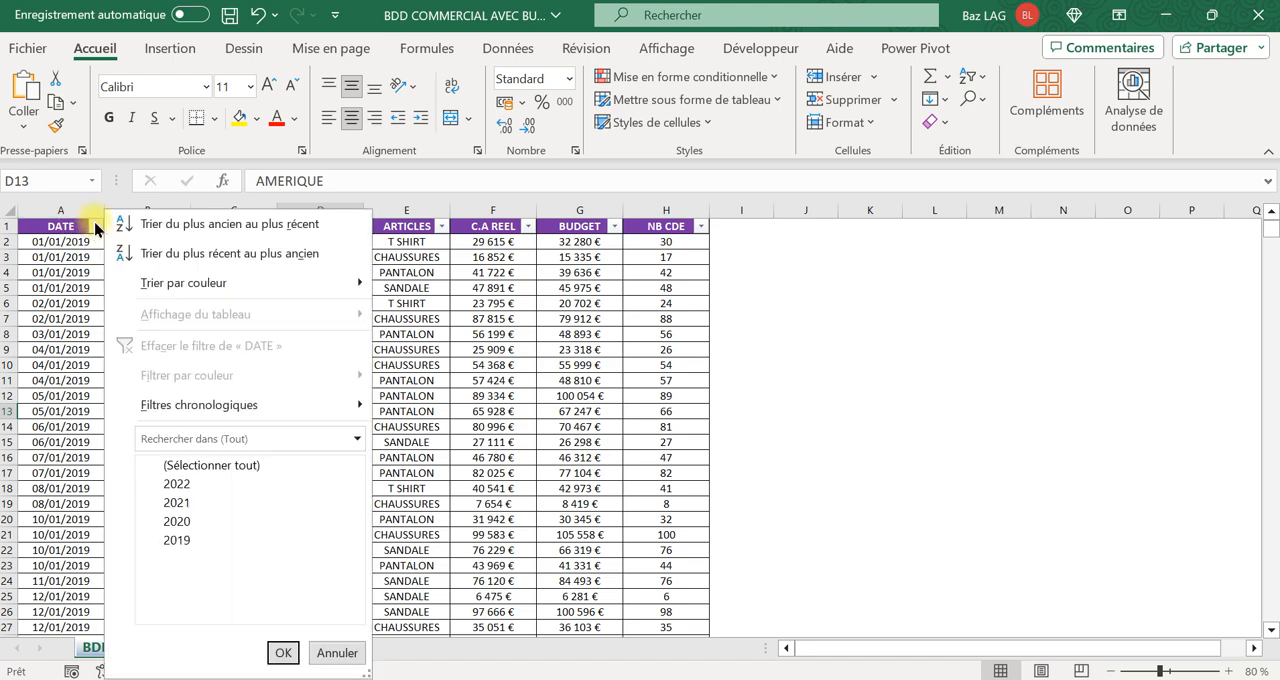
click(443, 320)
click(174, 257)
click(240, 257)
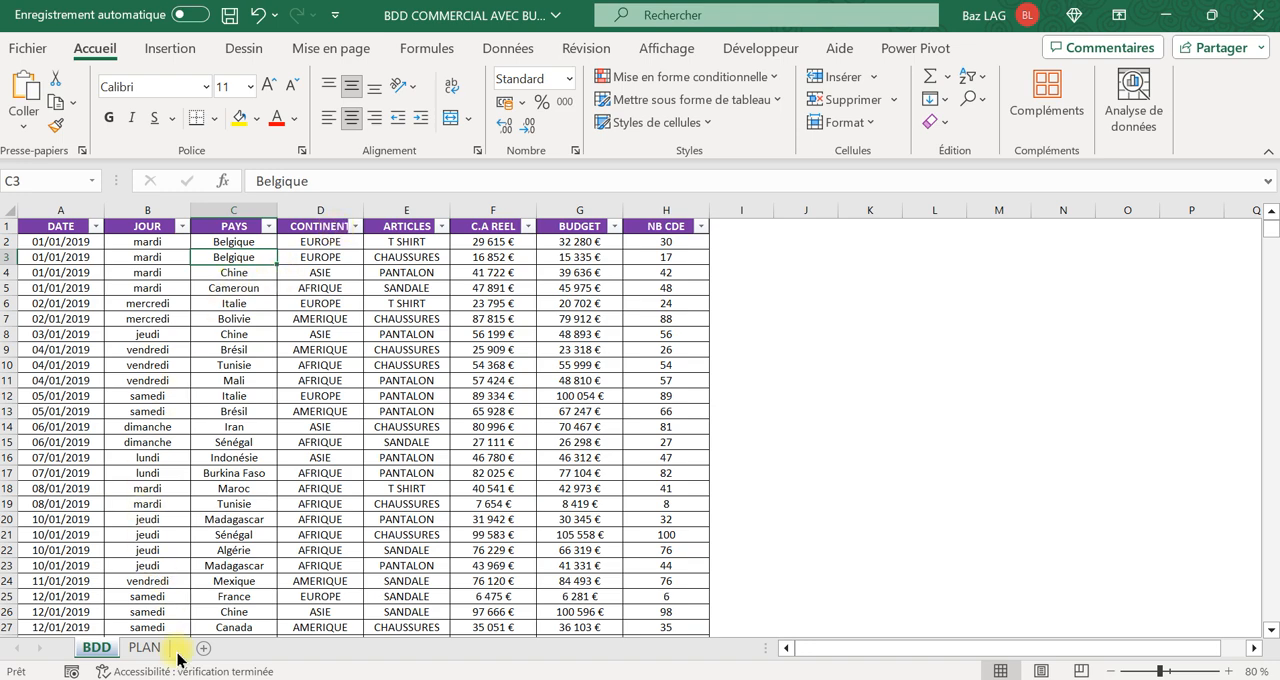
click(141, 649)
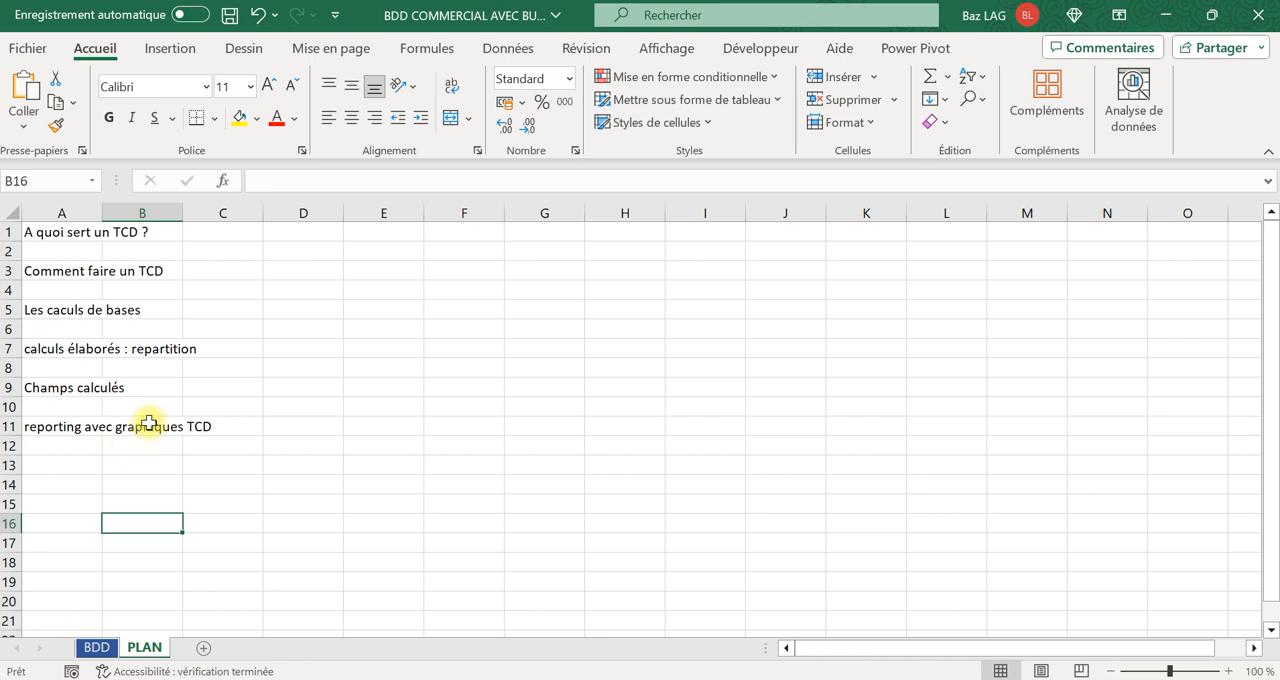
click(66, 233)
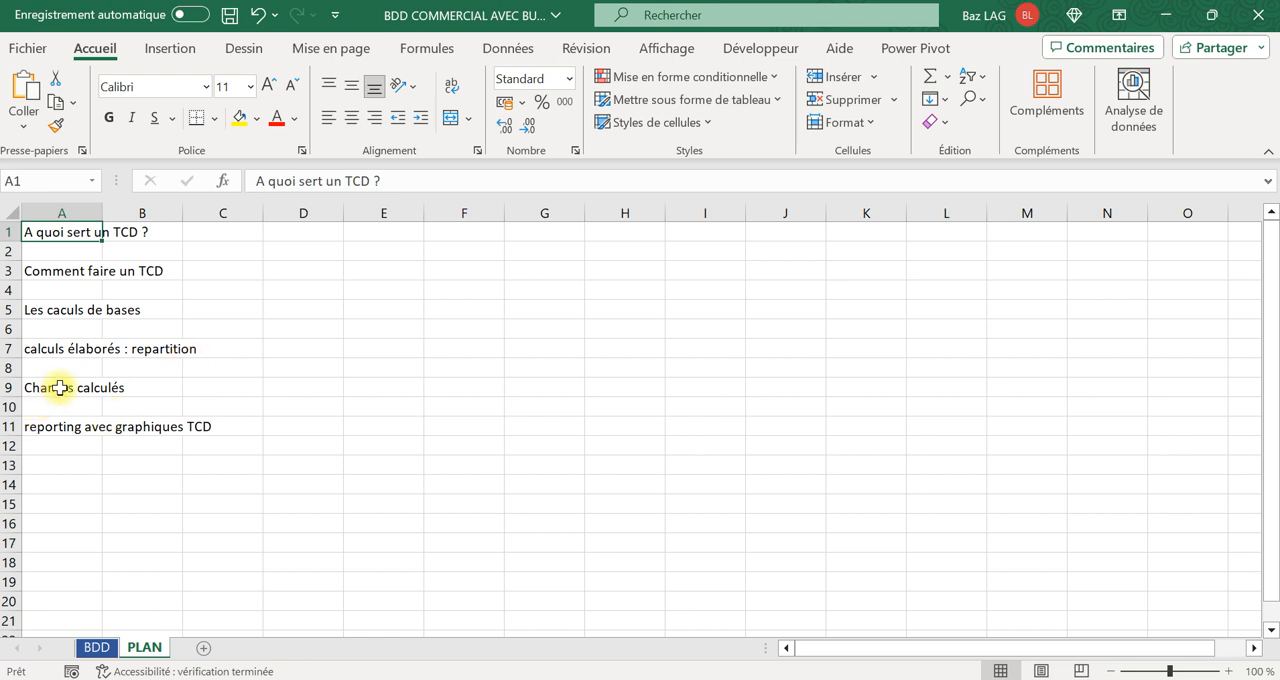
click(58, 426)
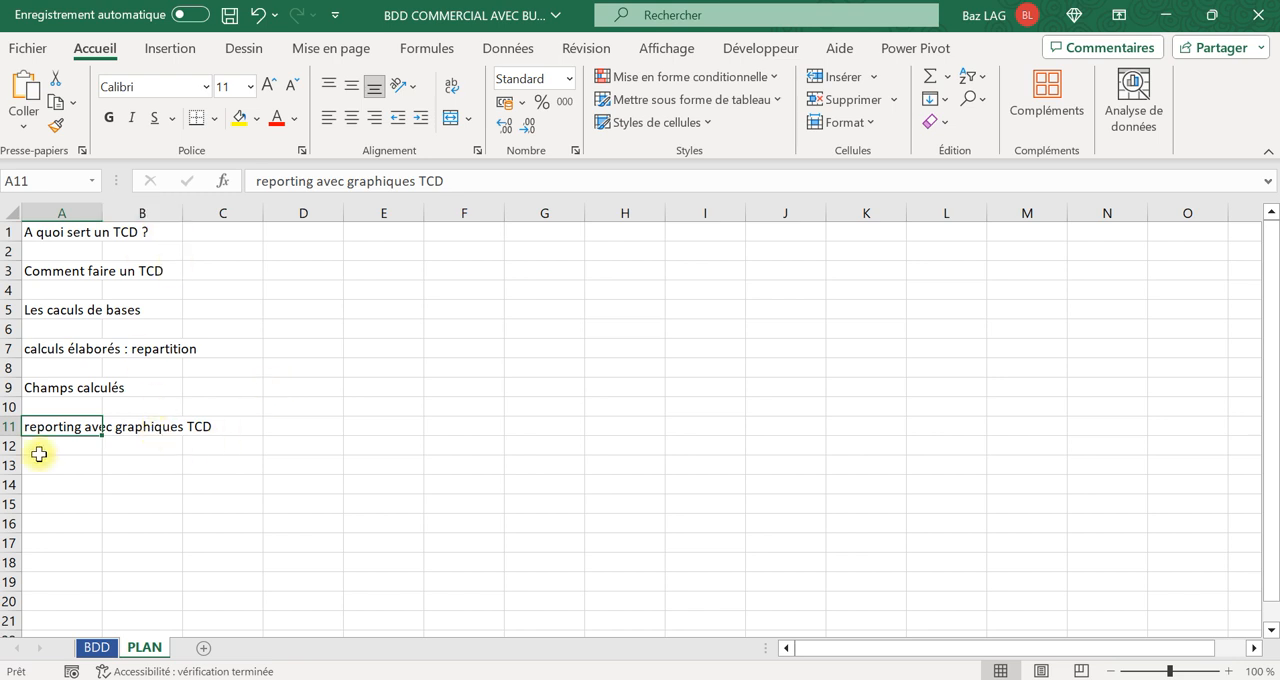
Create a pivot table on a new worksheet from columns A to H of the BDD sheet.
click(92, 650)
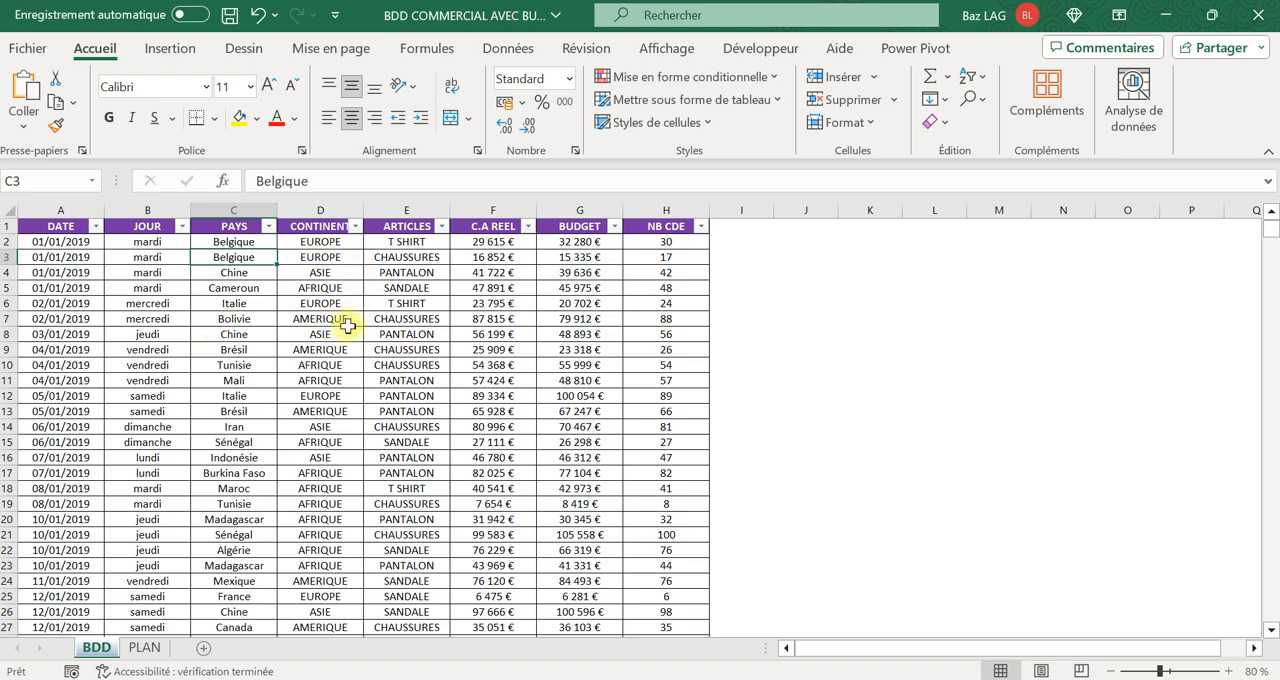
click(53, 208)
drag(53, 208, 400, 192)
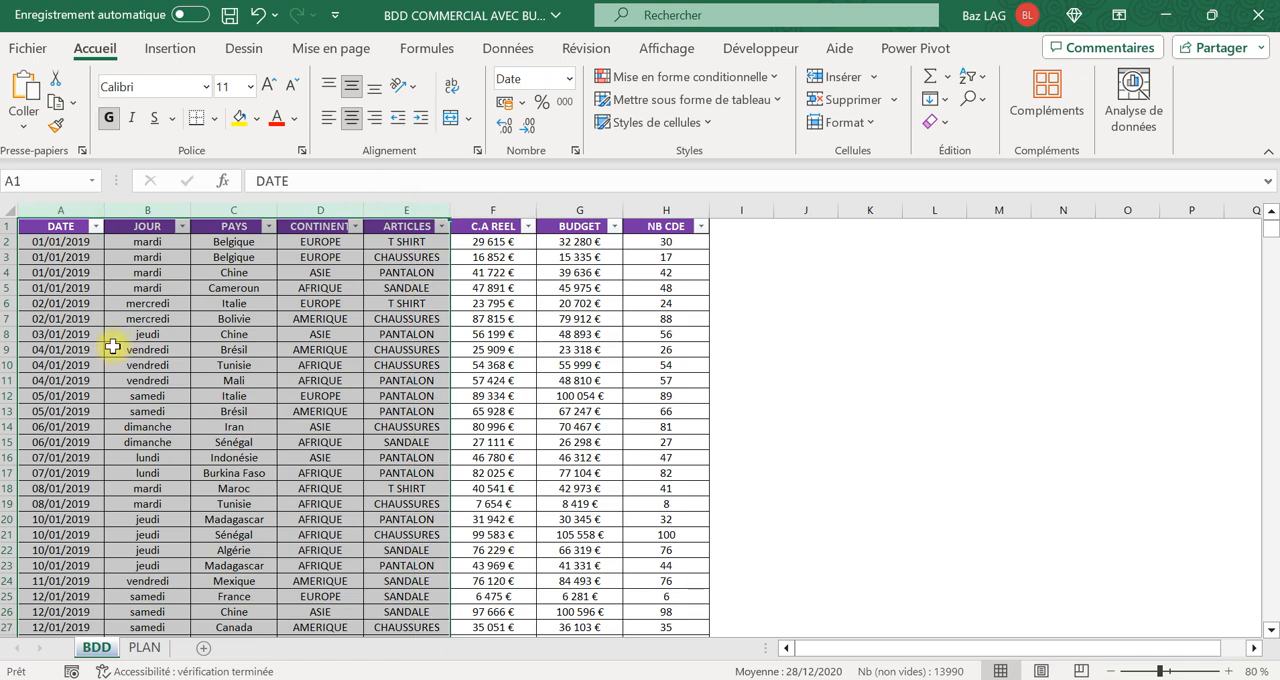
click(113, 347)
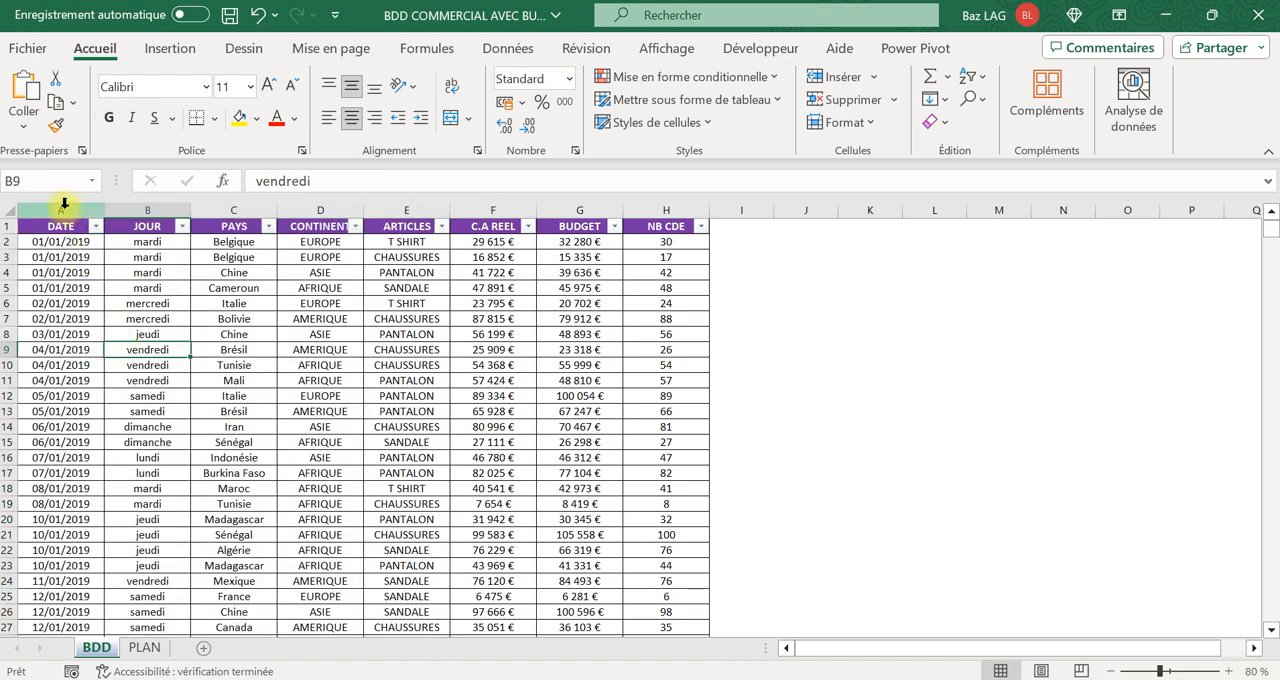
click(64, 204)
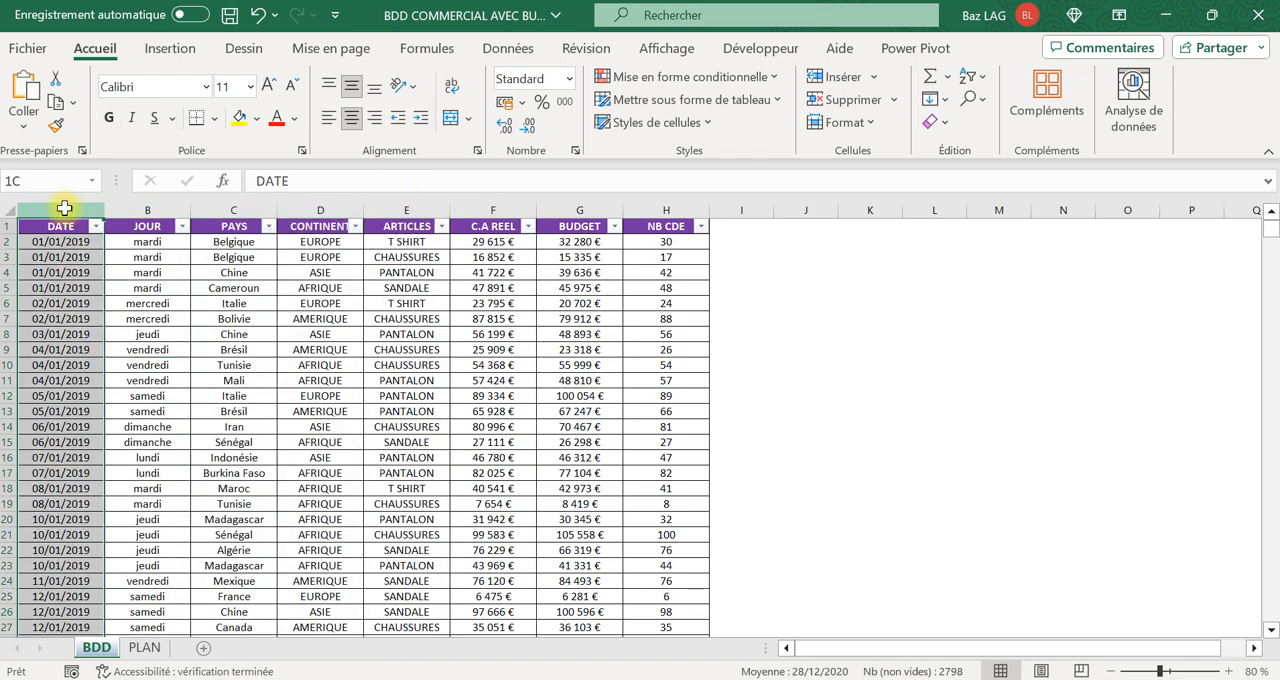
drag(64, 208, 660, 290)
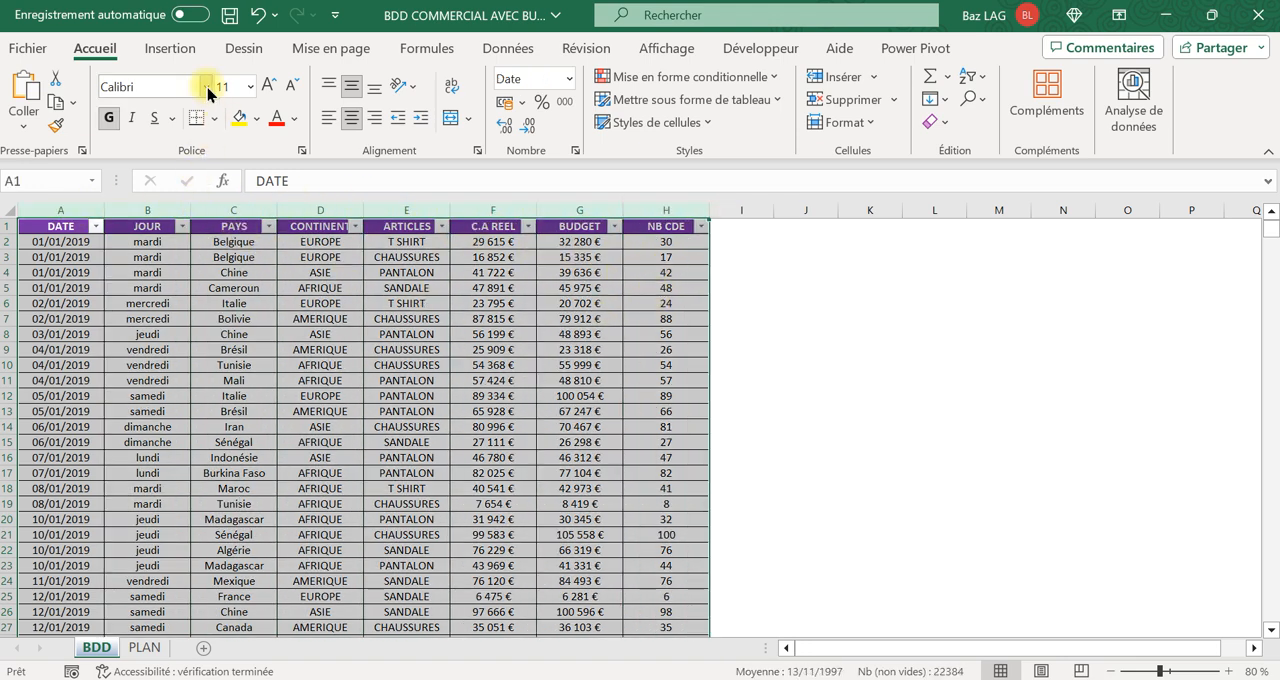
click(172, 50)
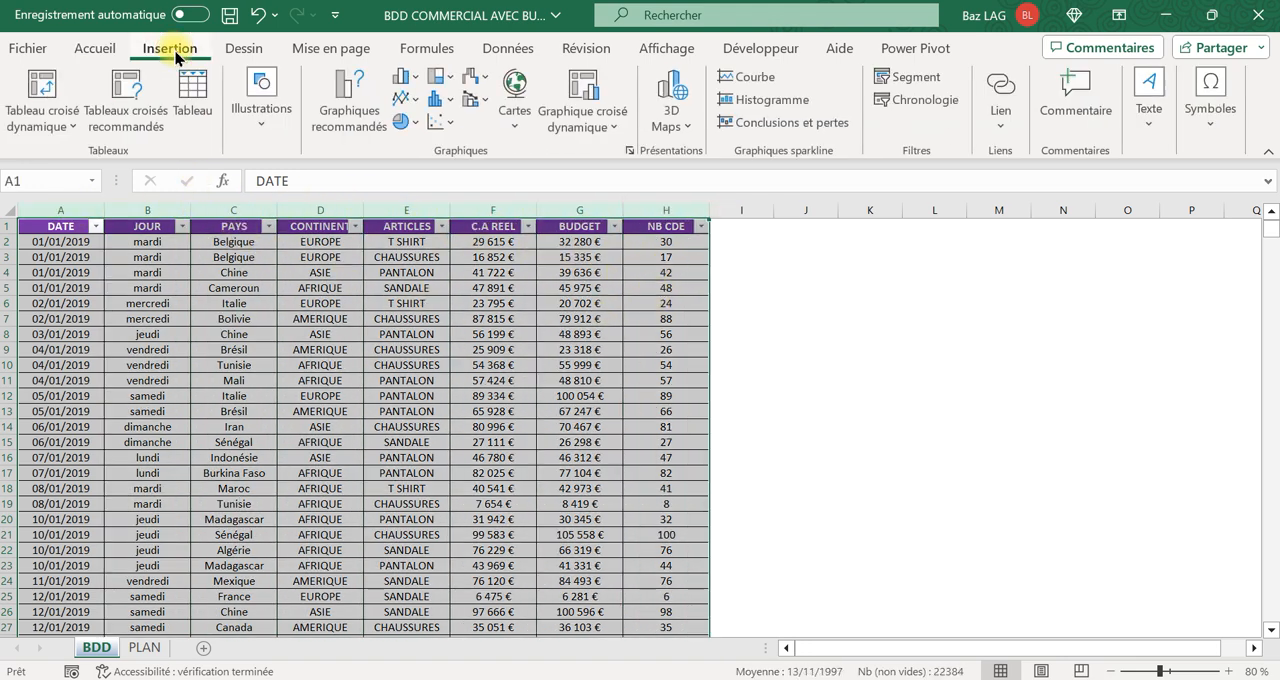
click(58, 118)
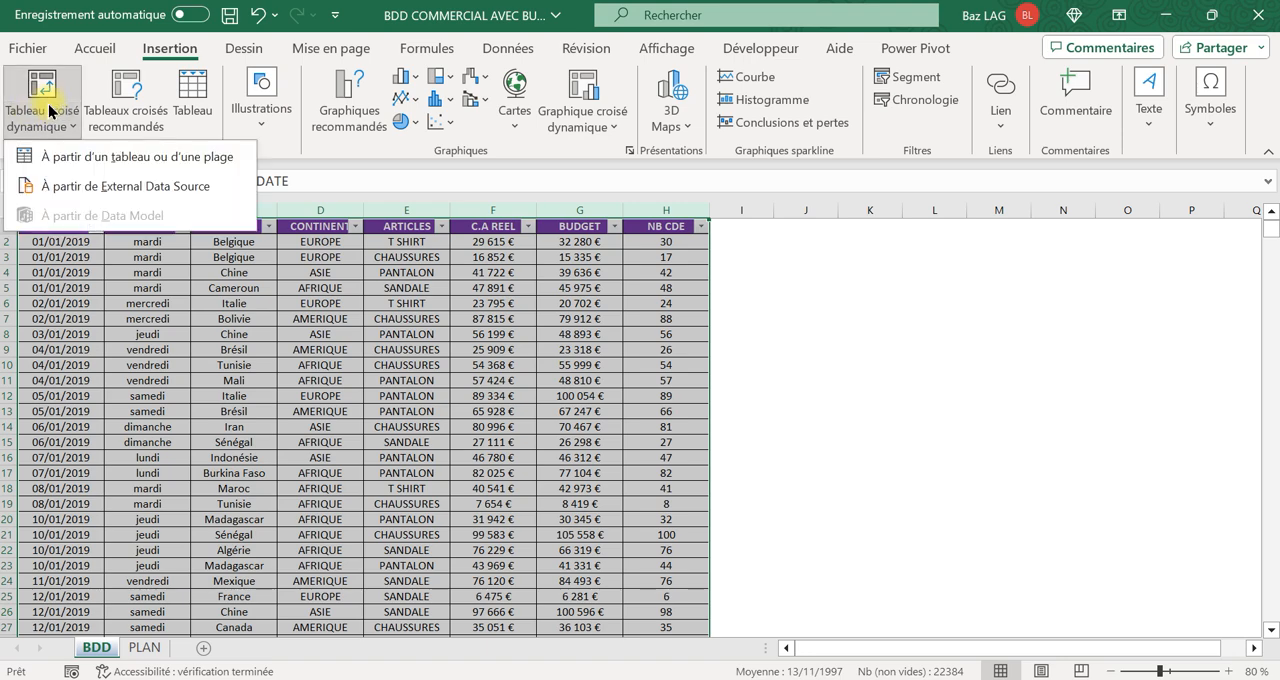
click(100, 158)
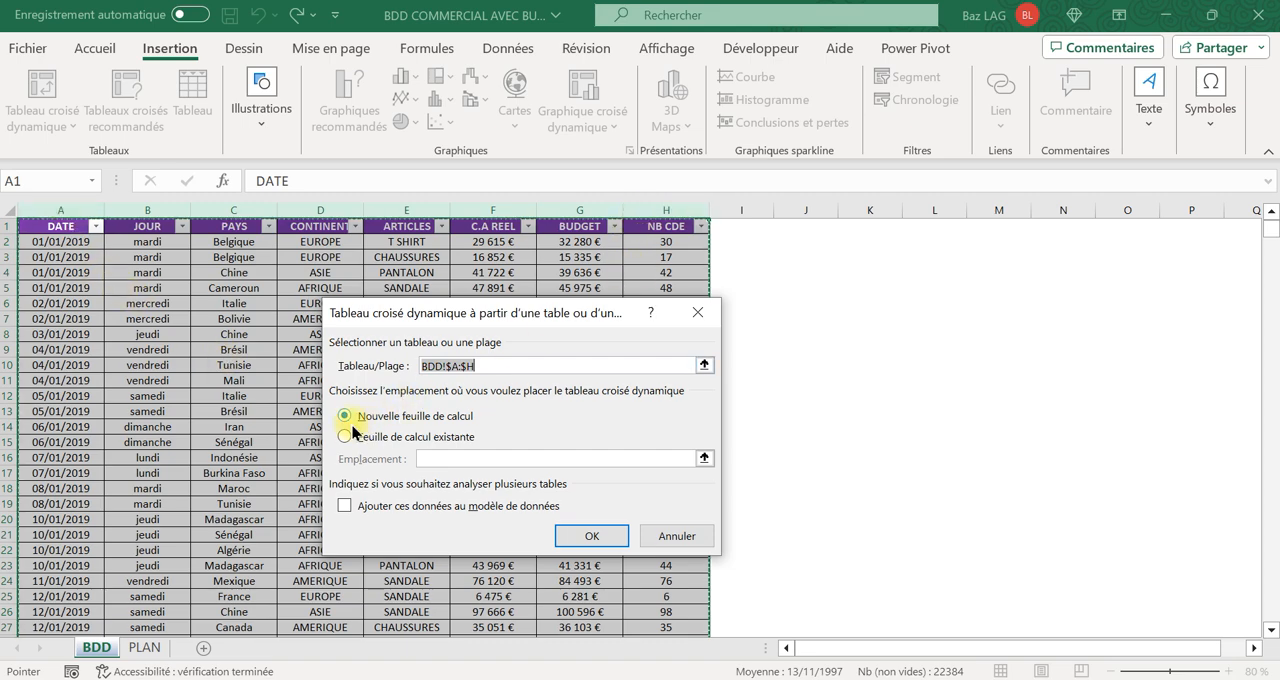
click(602, 550)
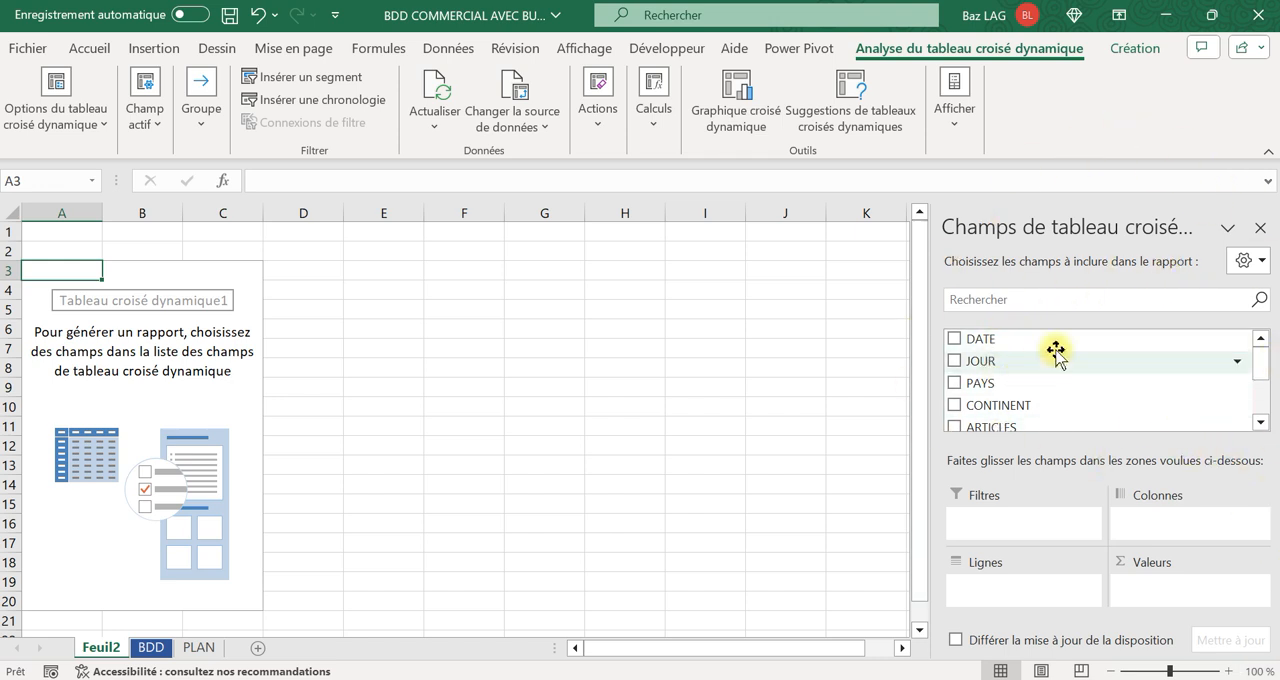
Build the pivot table with CONTINENT as the row field and C.A REEL as the value field.
drag(1258, 366, 1258, 338)
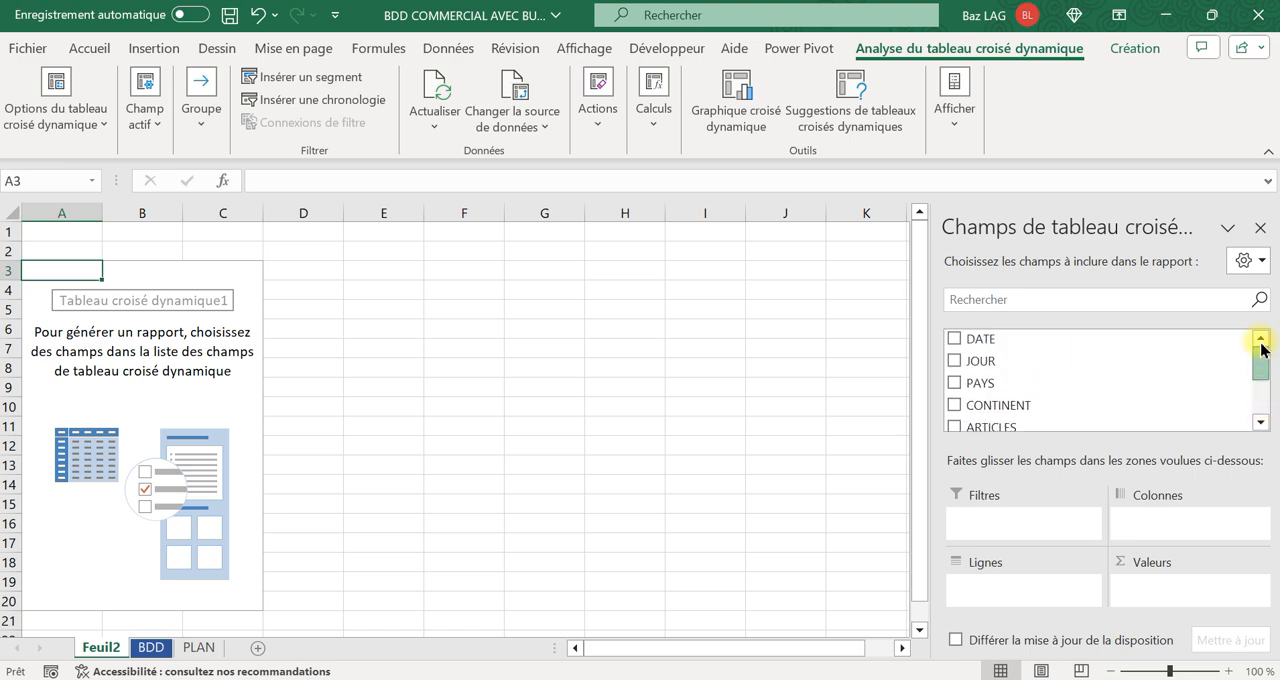
click(151, 647)
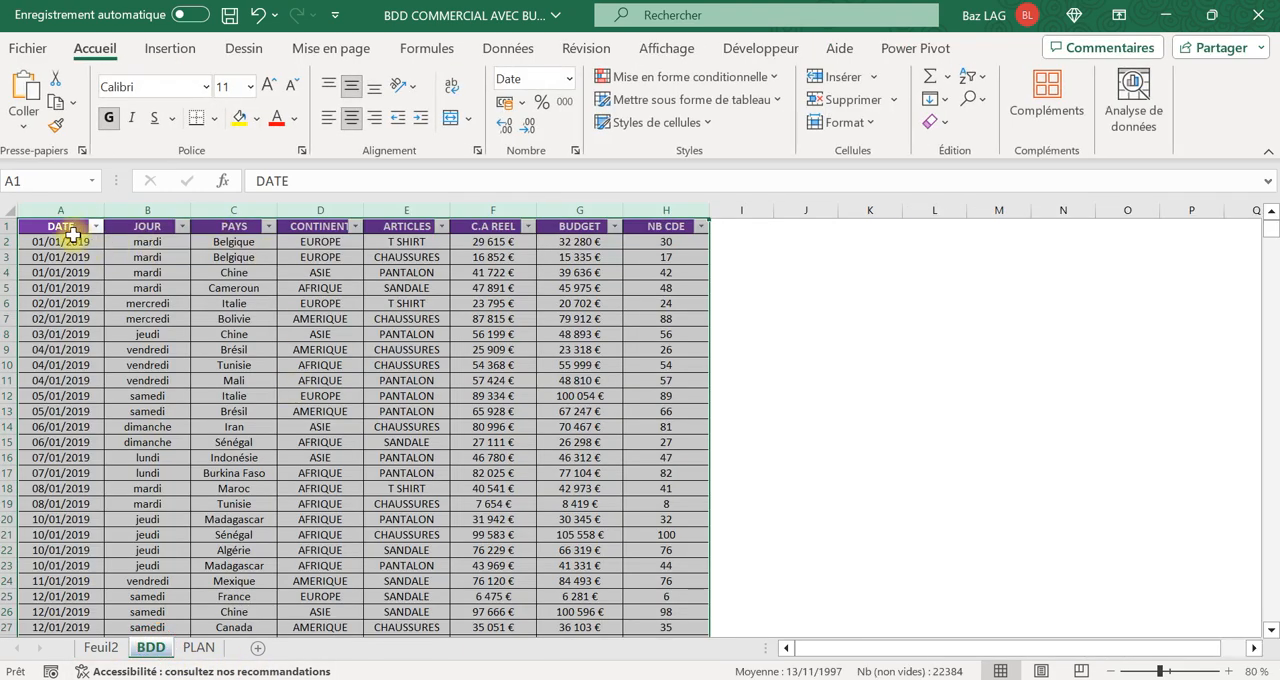
click(101, 647)
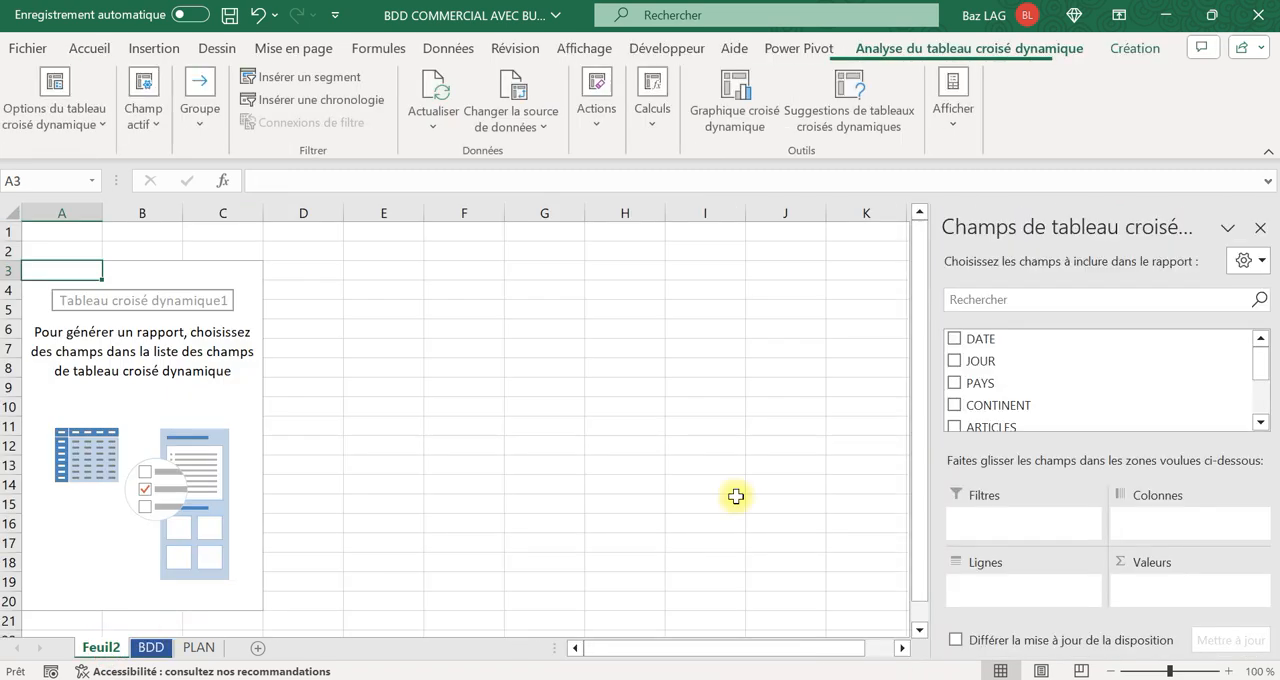
drag(1260, 360, 1262, 400)
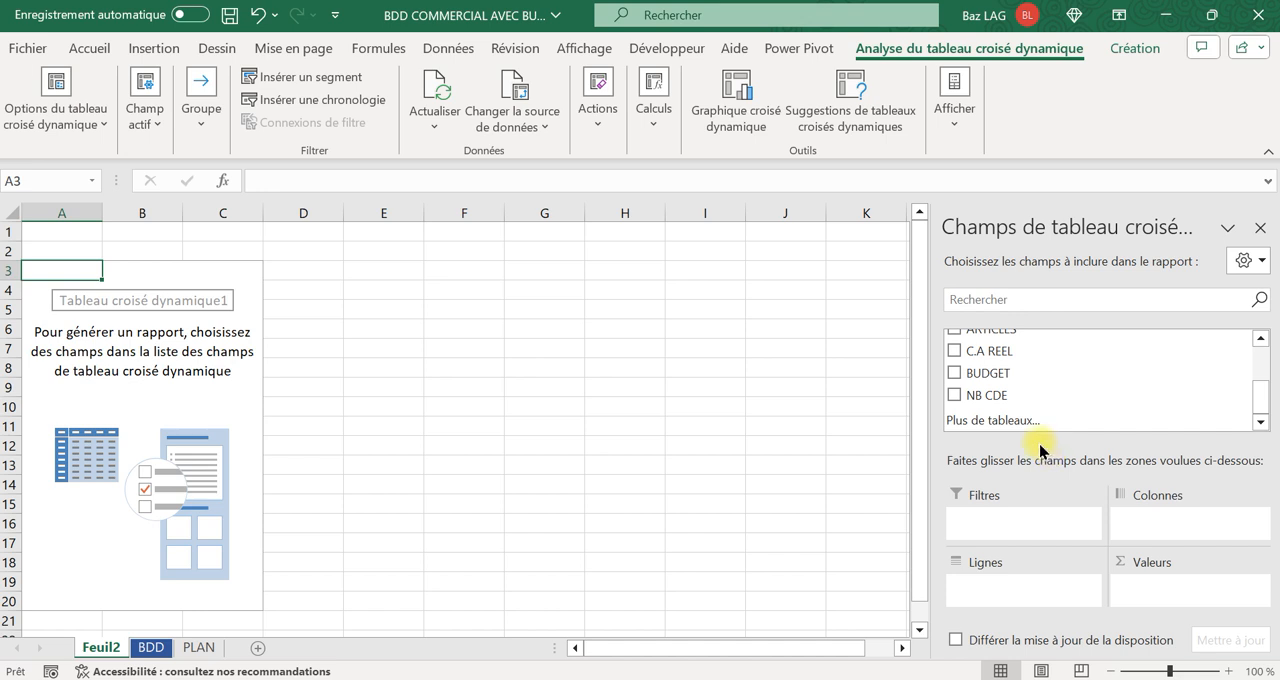
drag(1257, 406, 1257, 391)
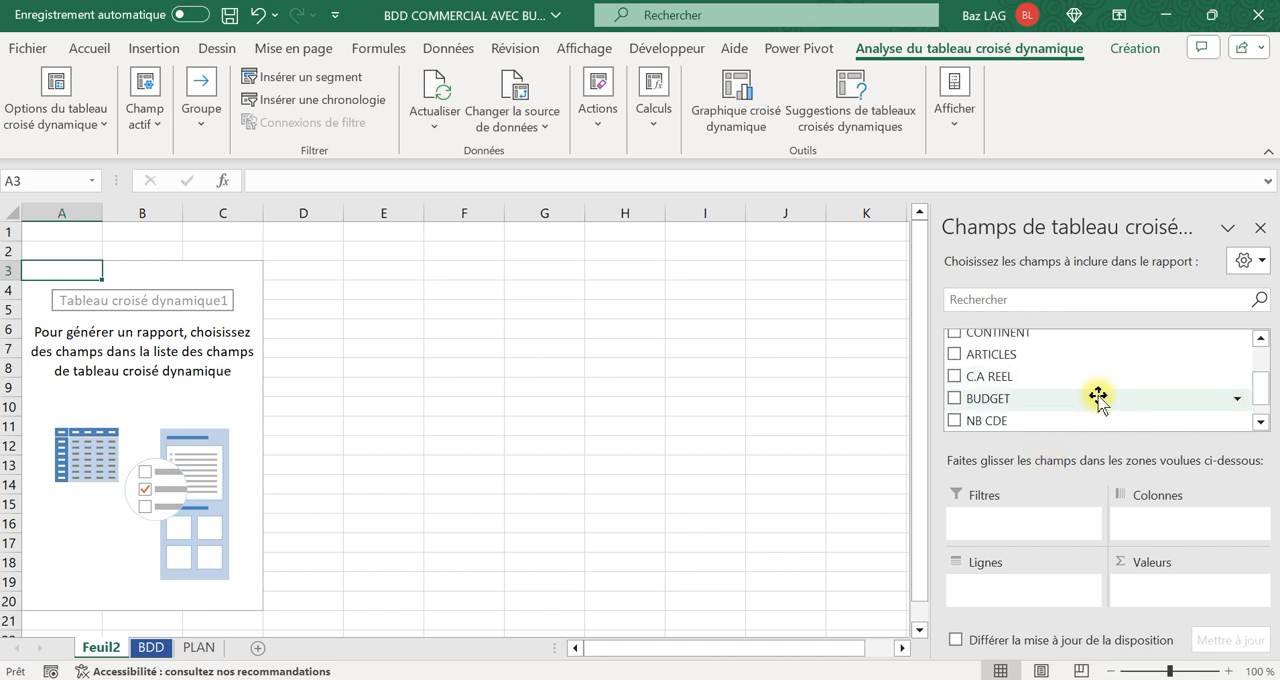
click(1259, 337)
mouse_move(1018, 350)
mouse_down()
mouse_move(1030, 603)
mouse_move(1120, 520)
mouse_move(1080, 569)
mouse_move(1010, 600)
mouse_move(1038, 595)
mouse_move(1146, 517)
mouse_move(1071, 611)
mouse_move(1052, 593)
mouse_up()
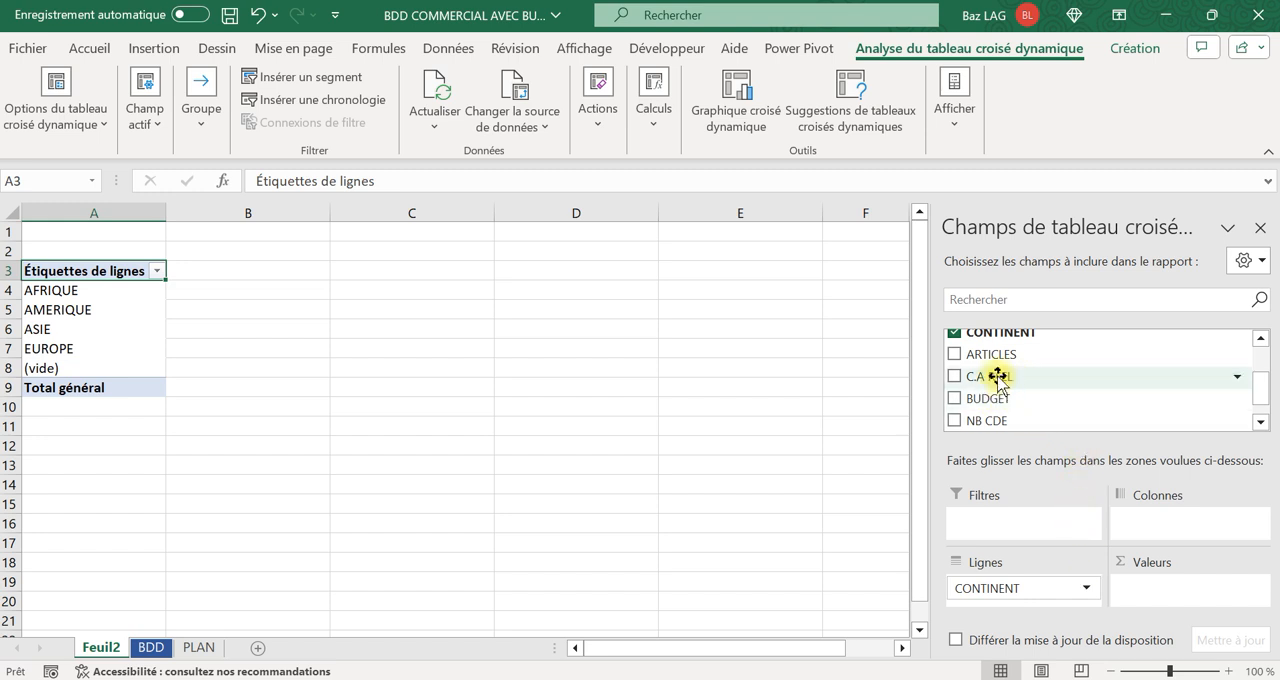
drag(986, 380, 1166, 588)
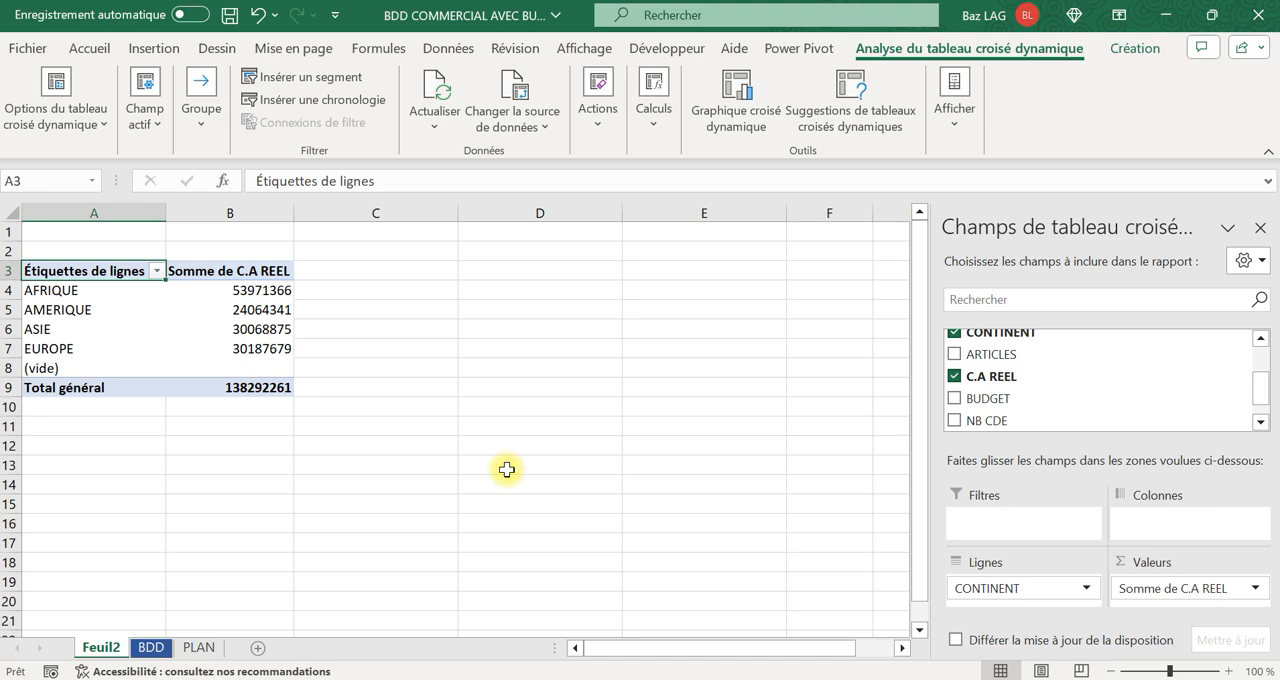
Change the summary calculation of the pivot table's C.A REEL values to Nombre.
click(1254, 588)
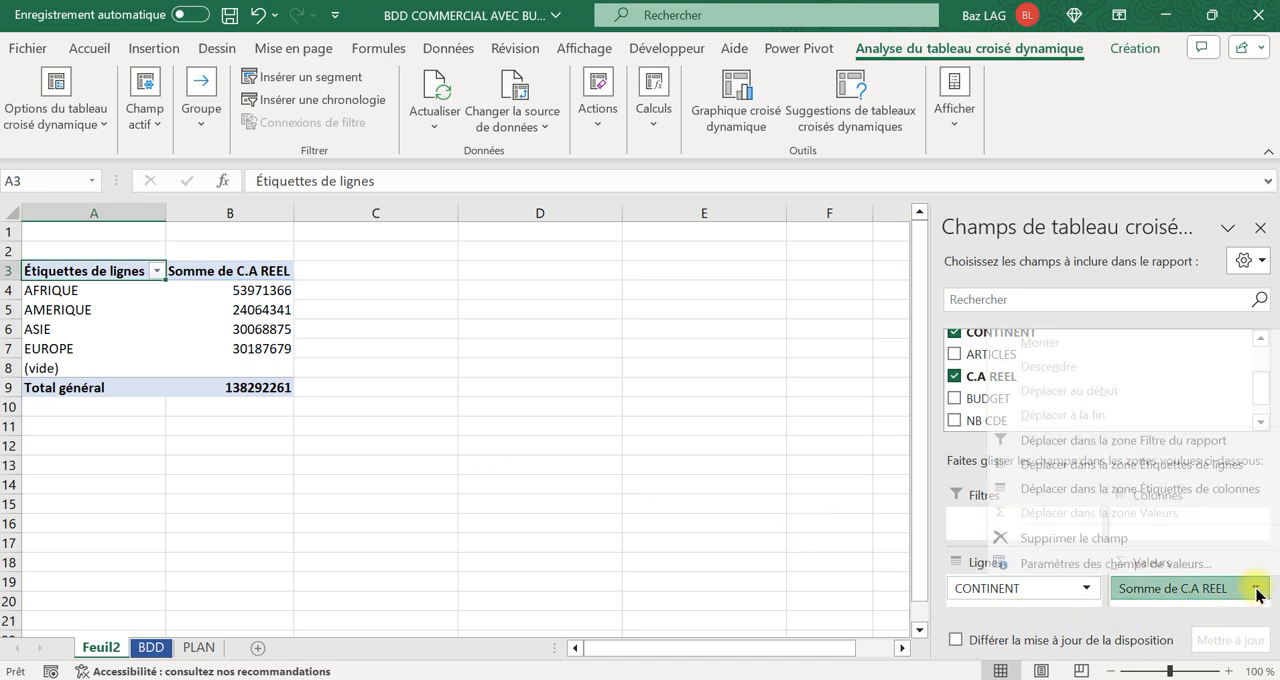
click(688, 543)
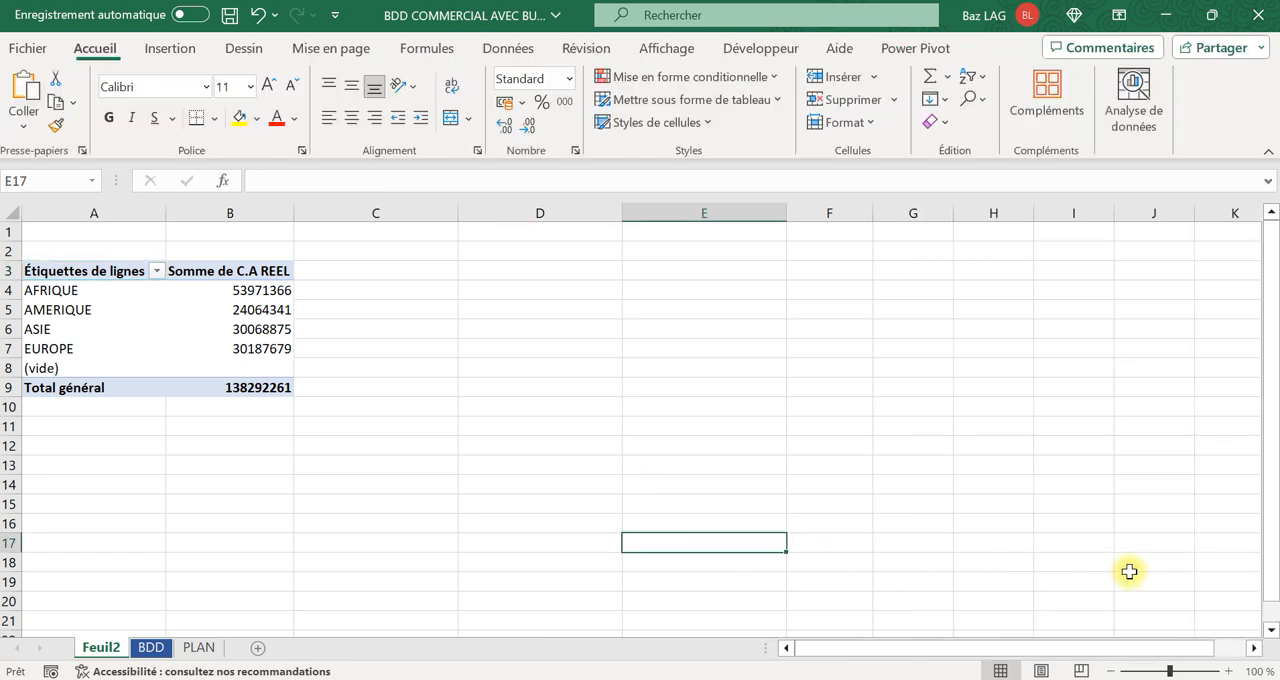
click(265, 312)
click(1256, 588)
click(1150, 564)
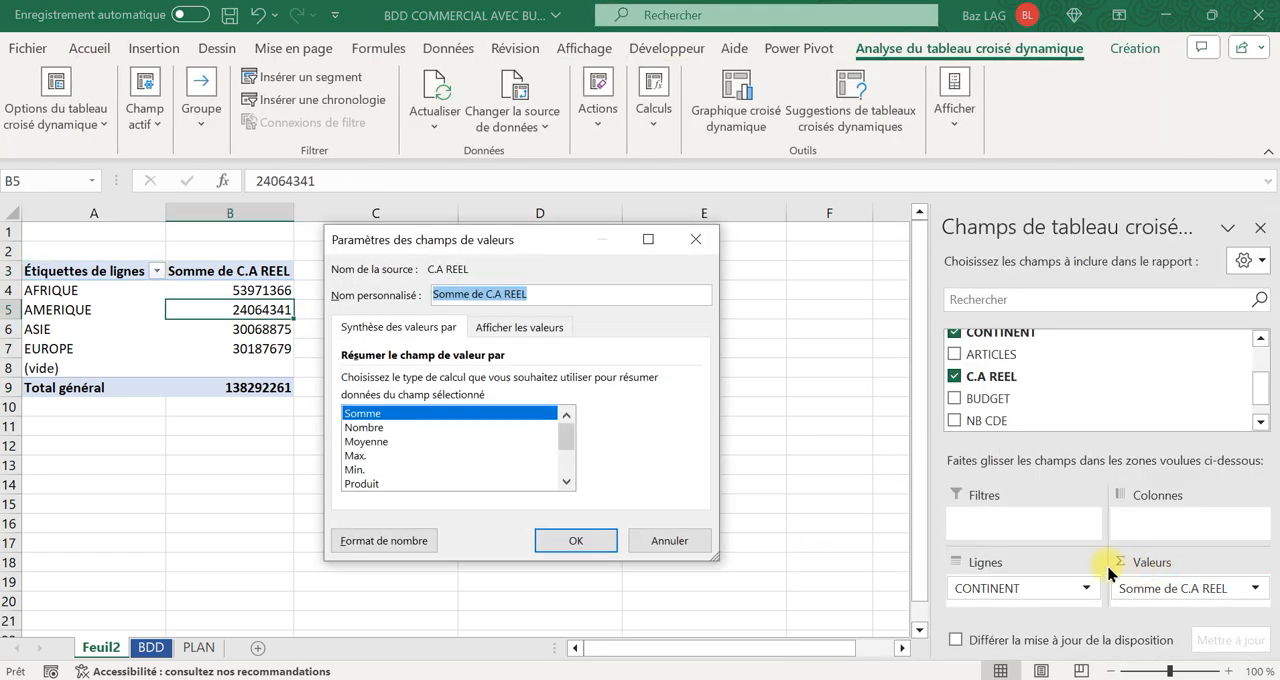
click(376, 428)
click(574, 544)
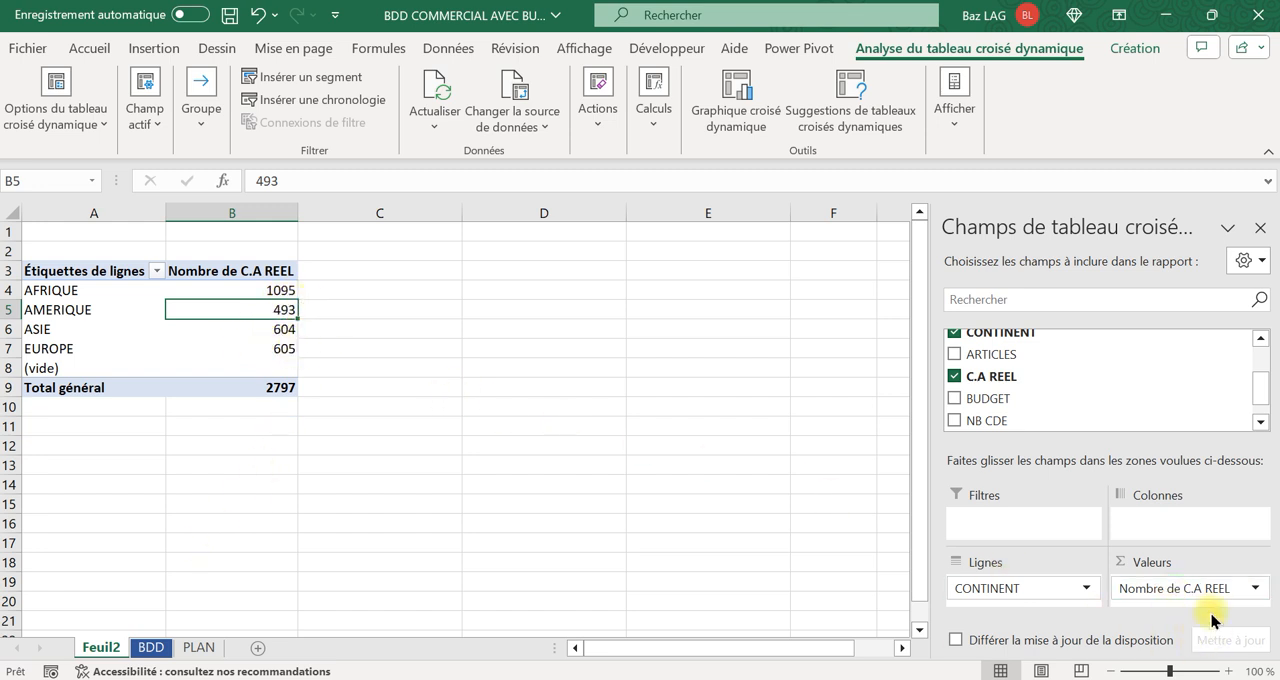
Filter the CONTINENT column of the BDD sheet to show only AFRIQUE.
click(152, 648)
click(236, 347)
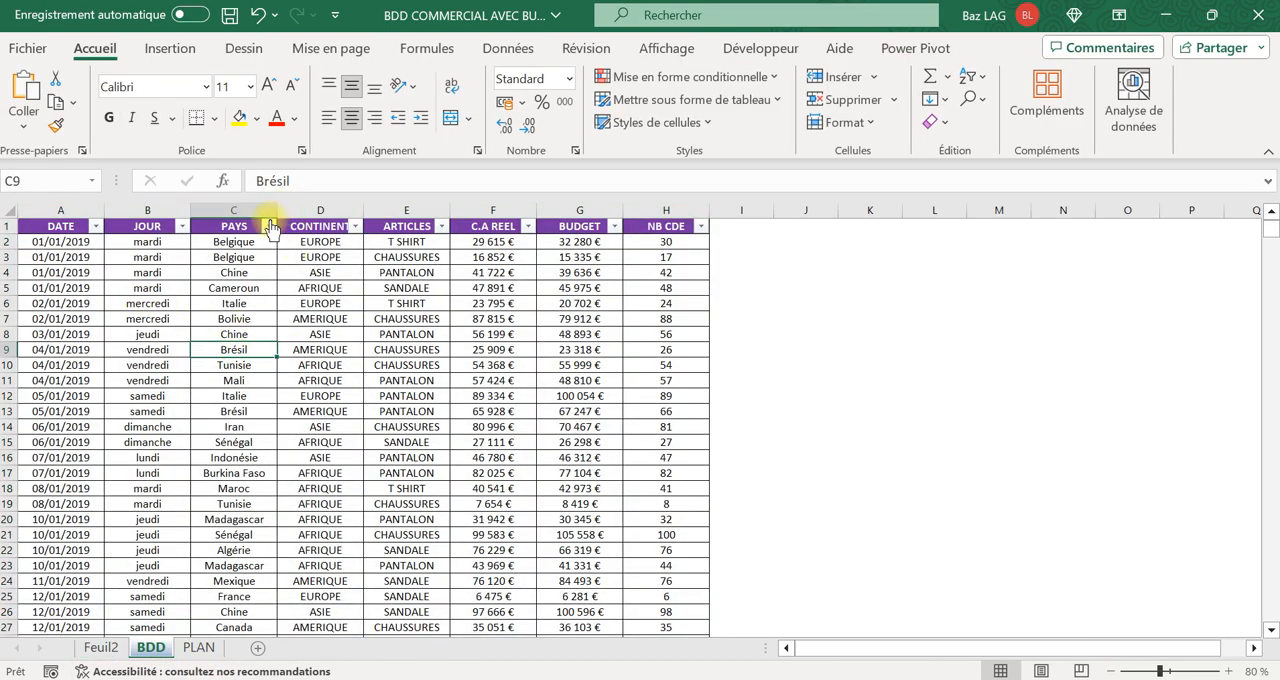
click(355, 222)
click(160, 465)
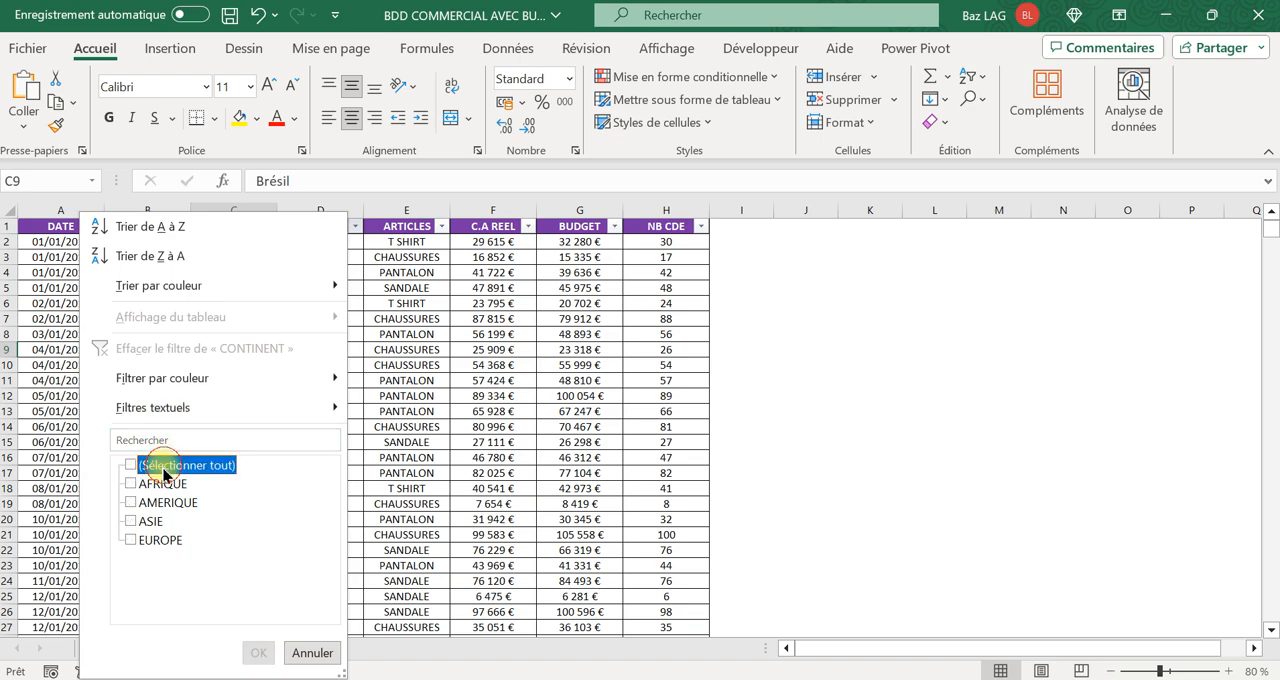
click(160, 484)
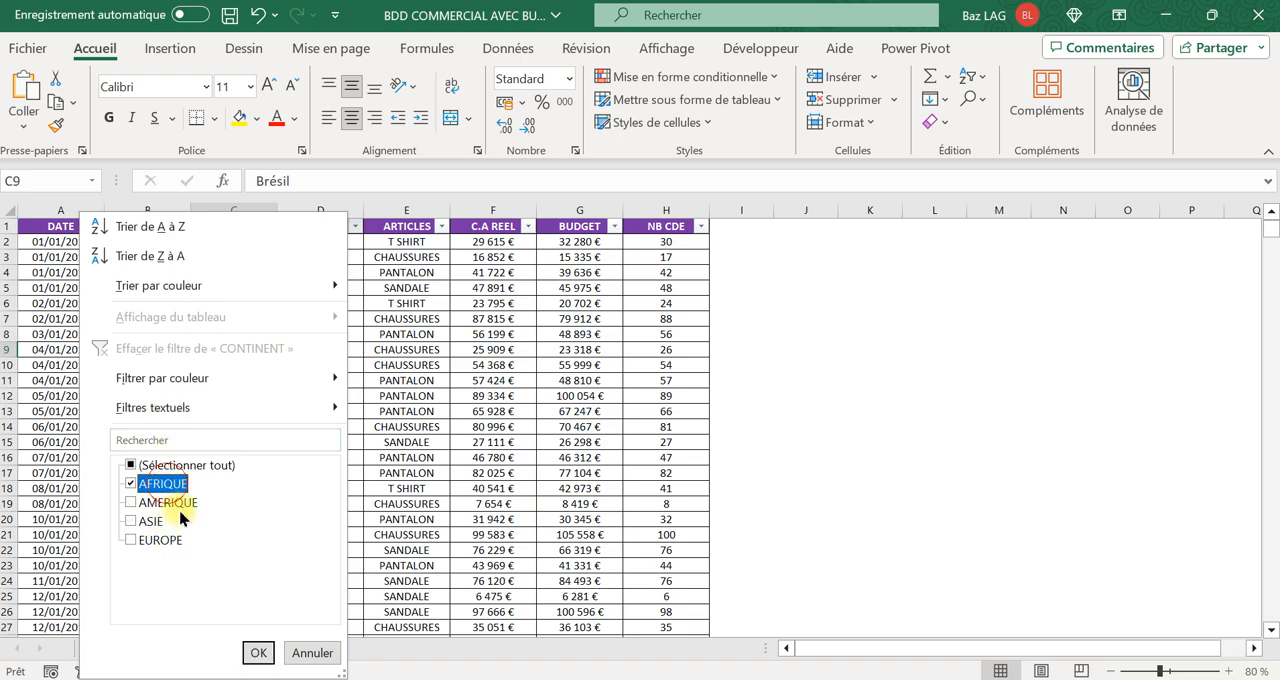
click(258, 652)
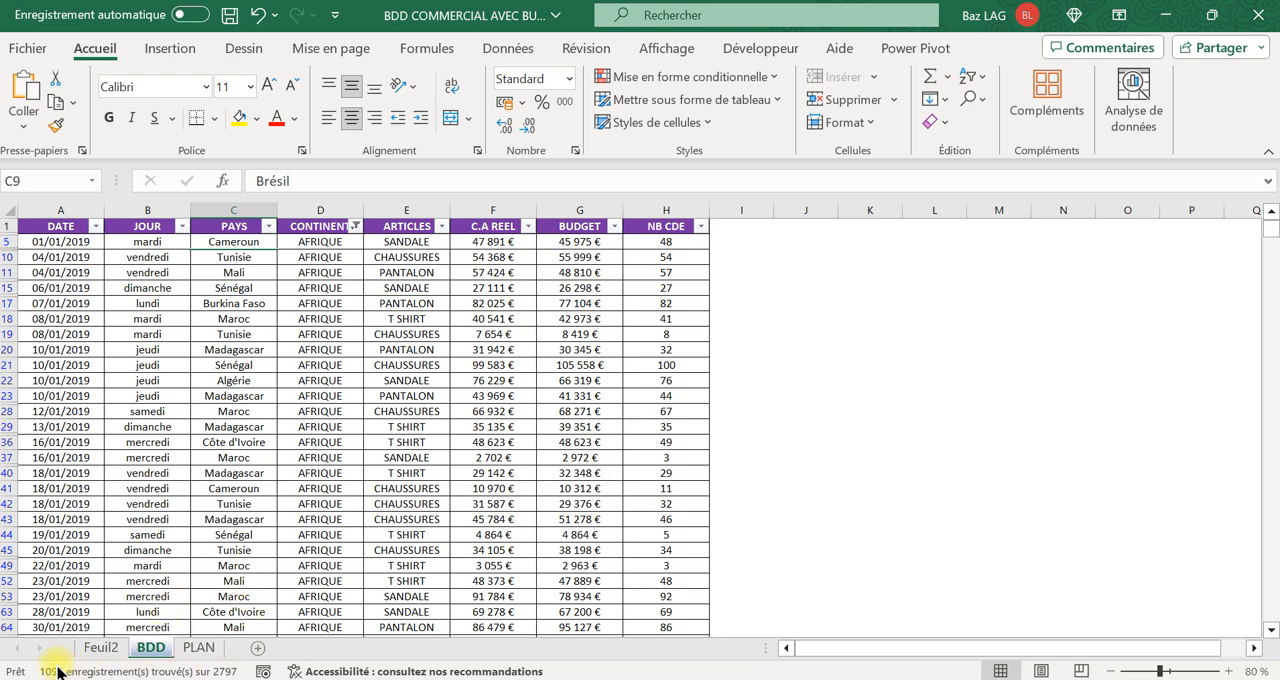
Set the summary calculation of the C.A REEL values in the Feuil2 pivot table to Somme.
click(100, 647)
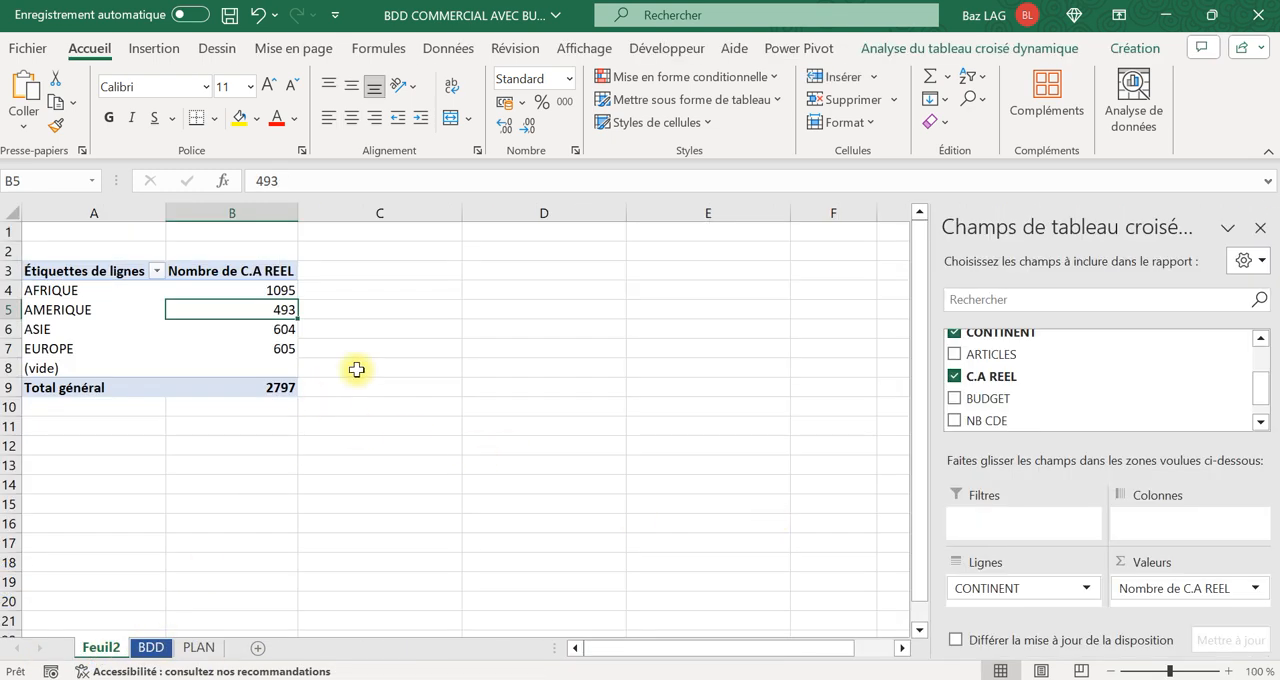
click(1255, 588)
click(1157, 566)
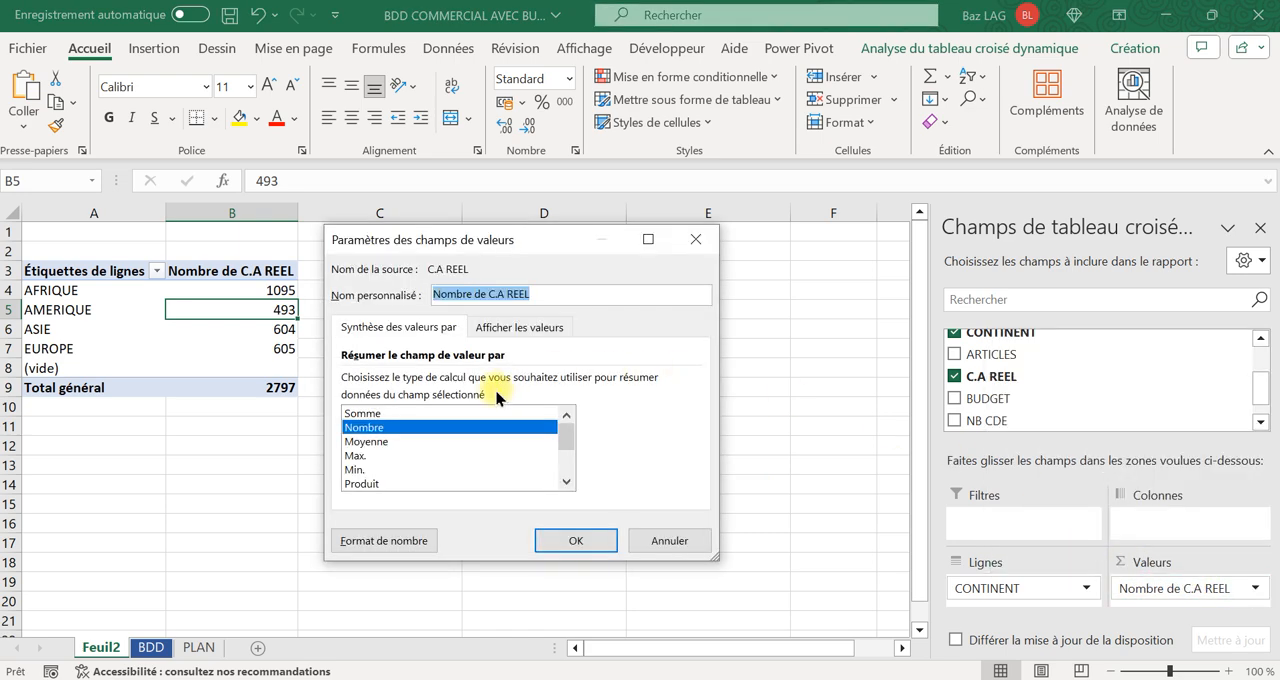
click(362, 413)
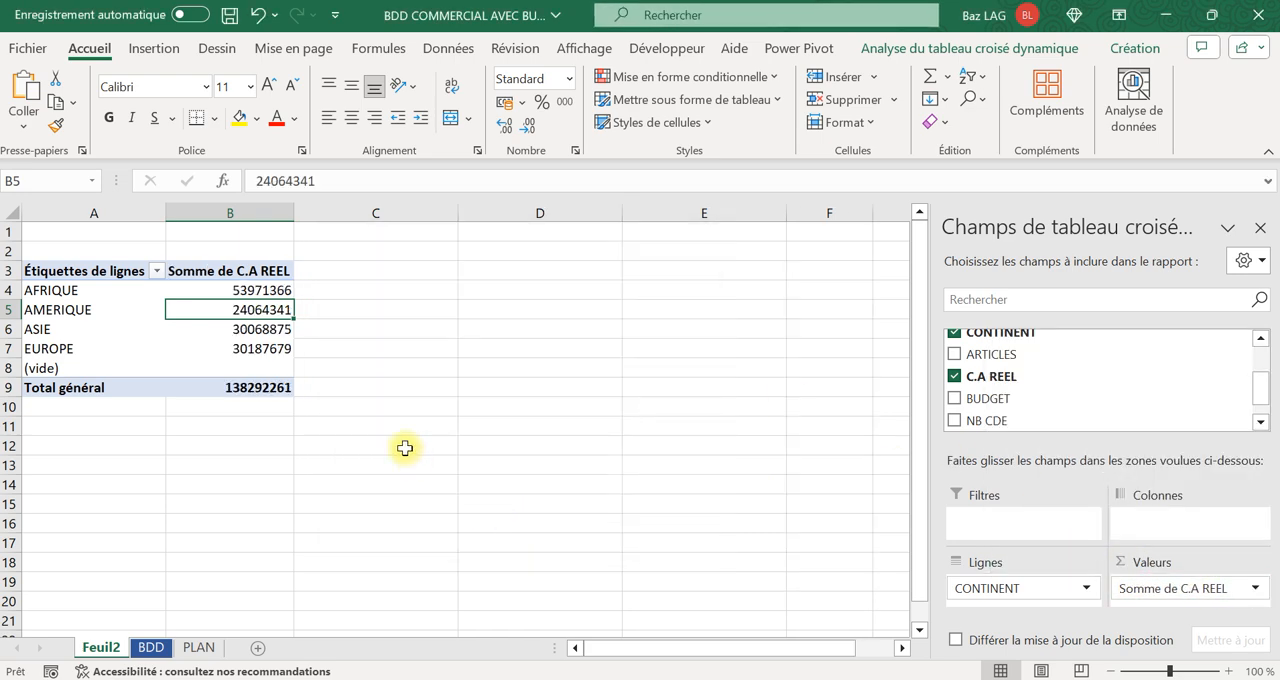
Apply the Monétaire number format to column B of the pivot table sheet.
click(247, 210)
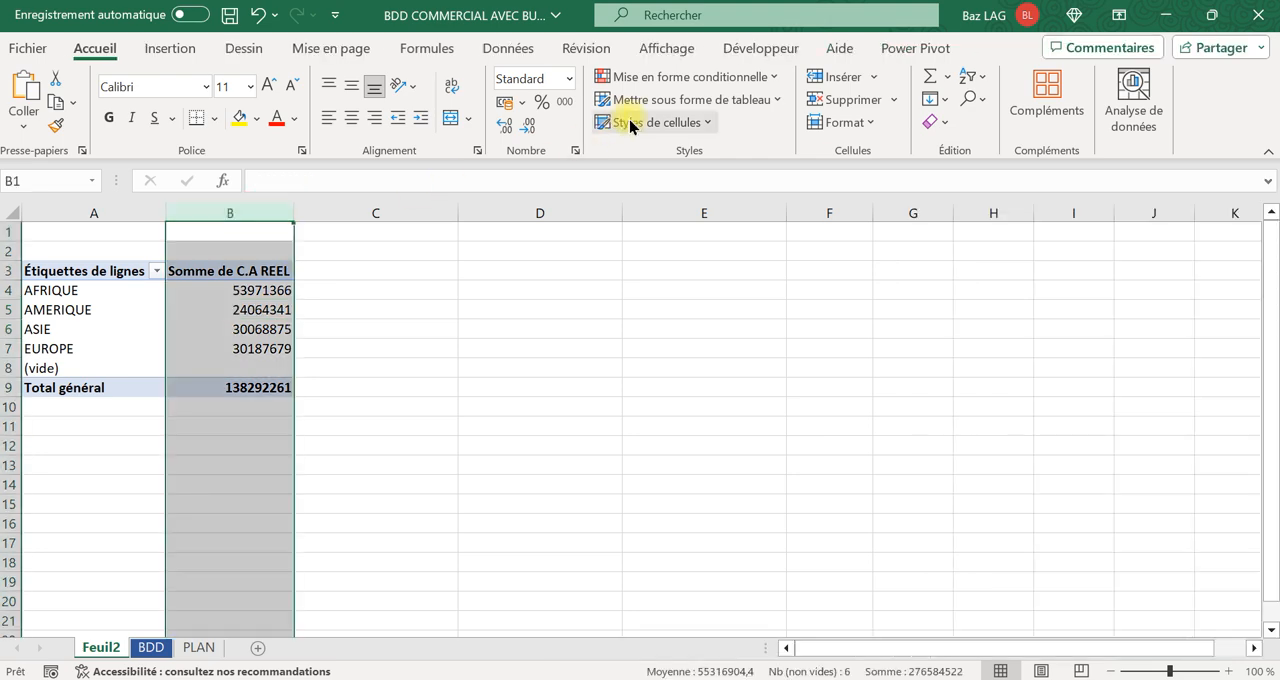
click(569, 78)
click(566, 203)
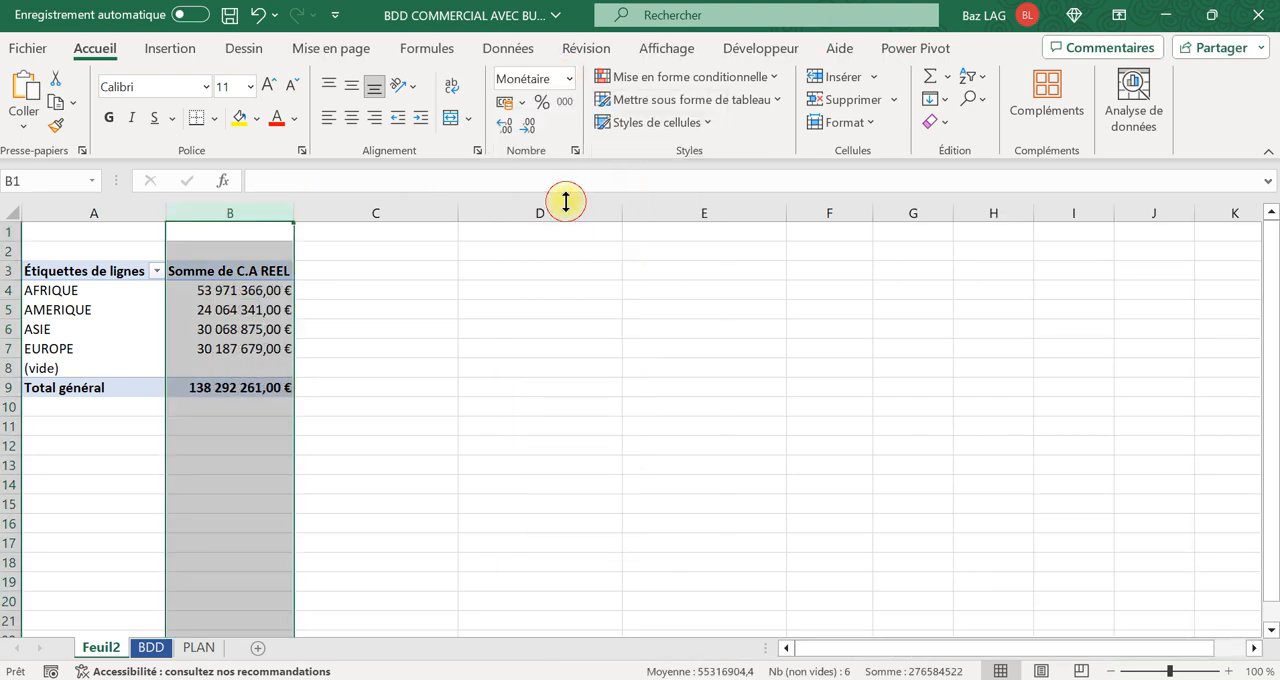
Check the sum of the filtered AFRIQUE C.A REEL values on the BDD sheet against the pivot table.
click(463, 366)
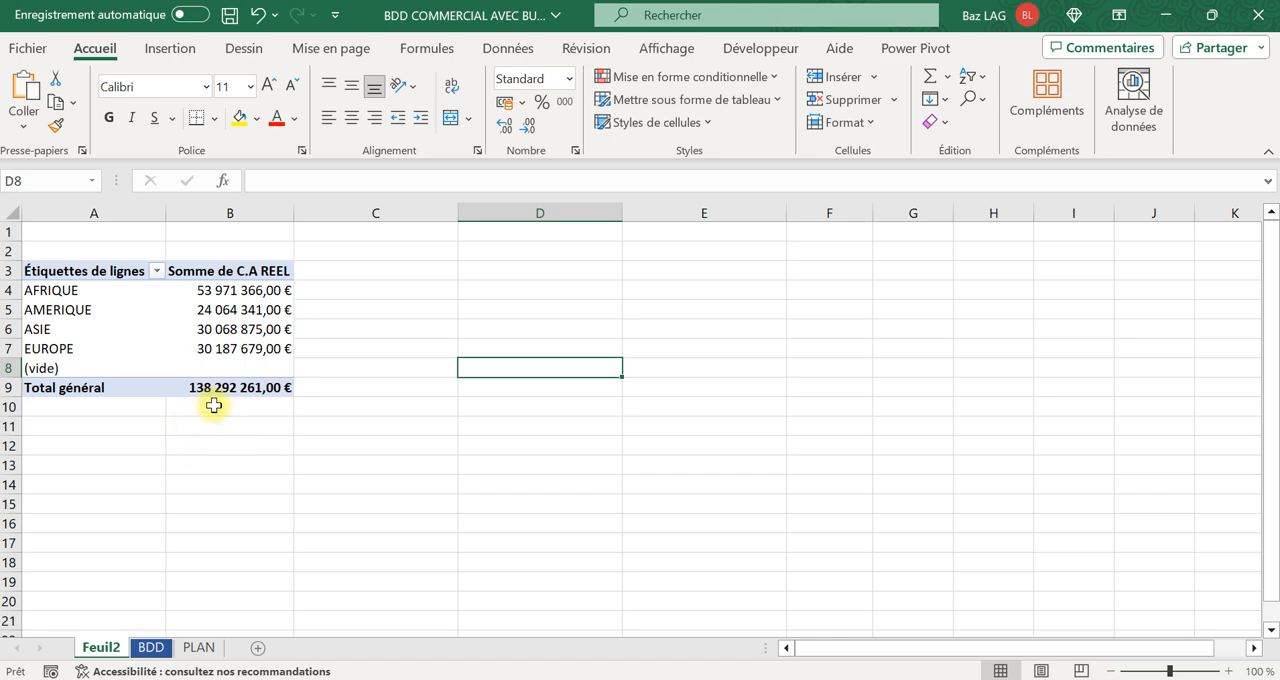
click(150, 650)
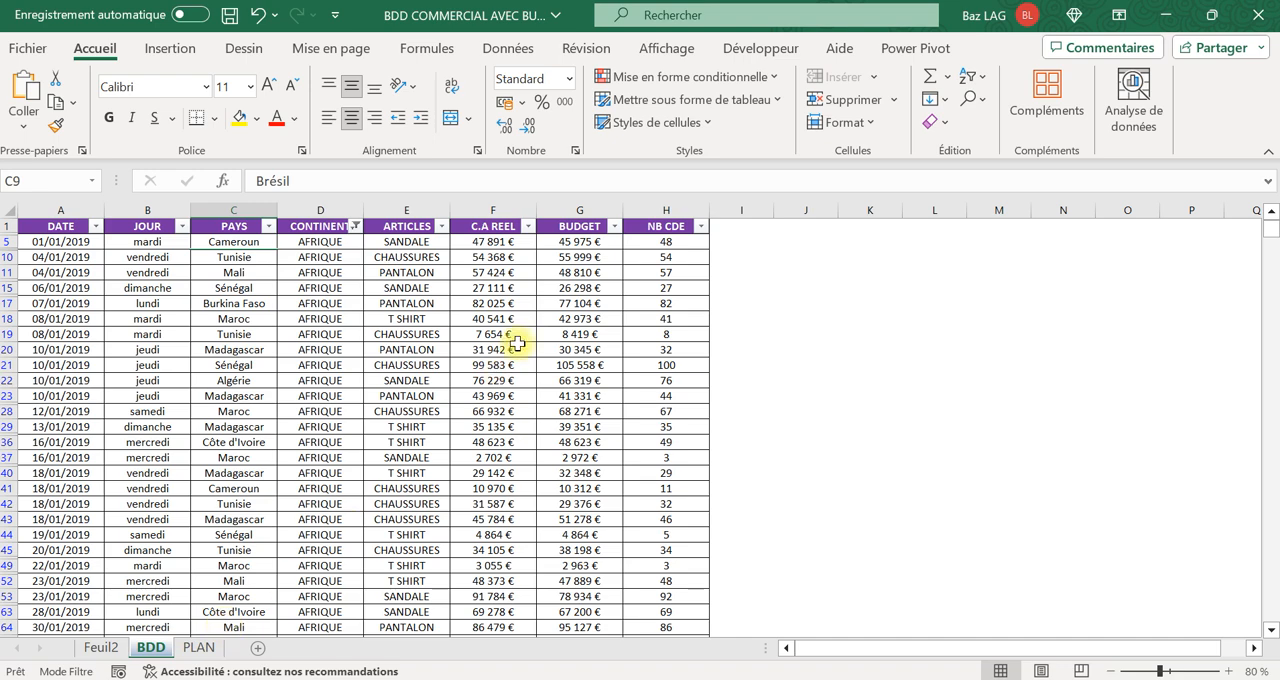
click(509, 210)
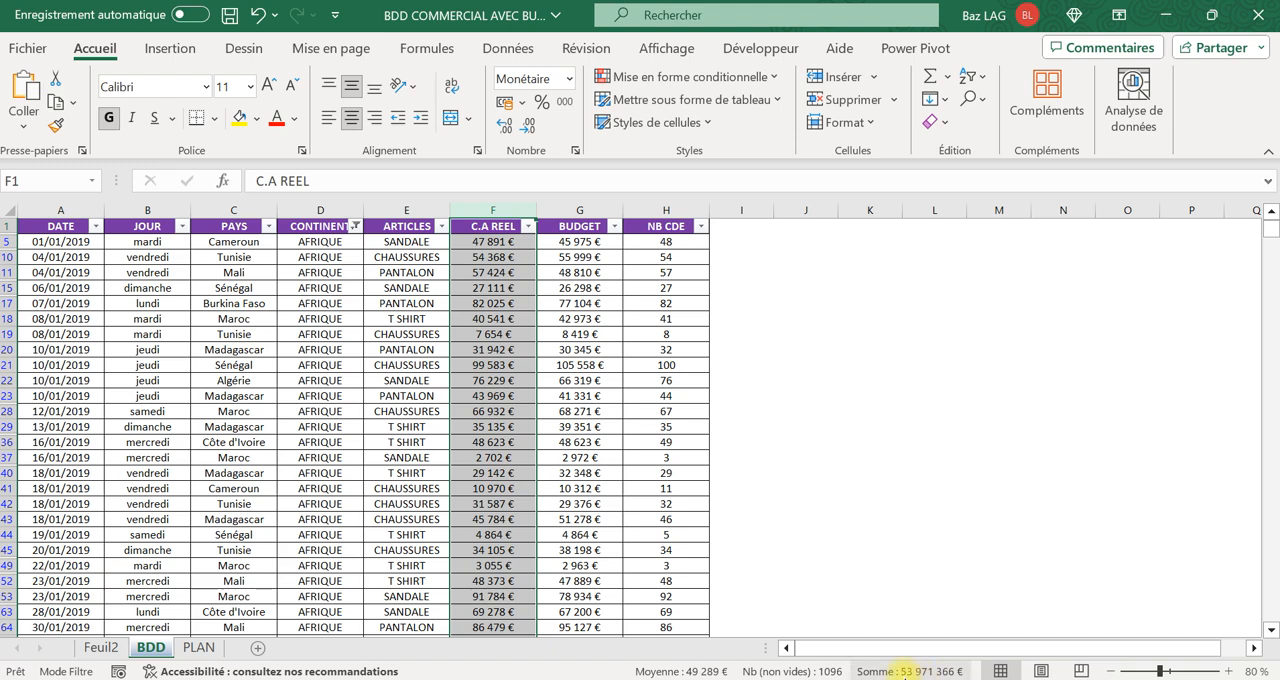
click(462, 286)
Clear the AFRIQUE filter from the CONTINENT column of the BDD sheet to show all continents.
click(400, 226)
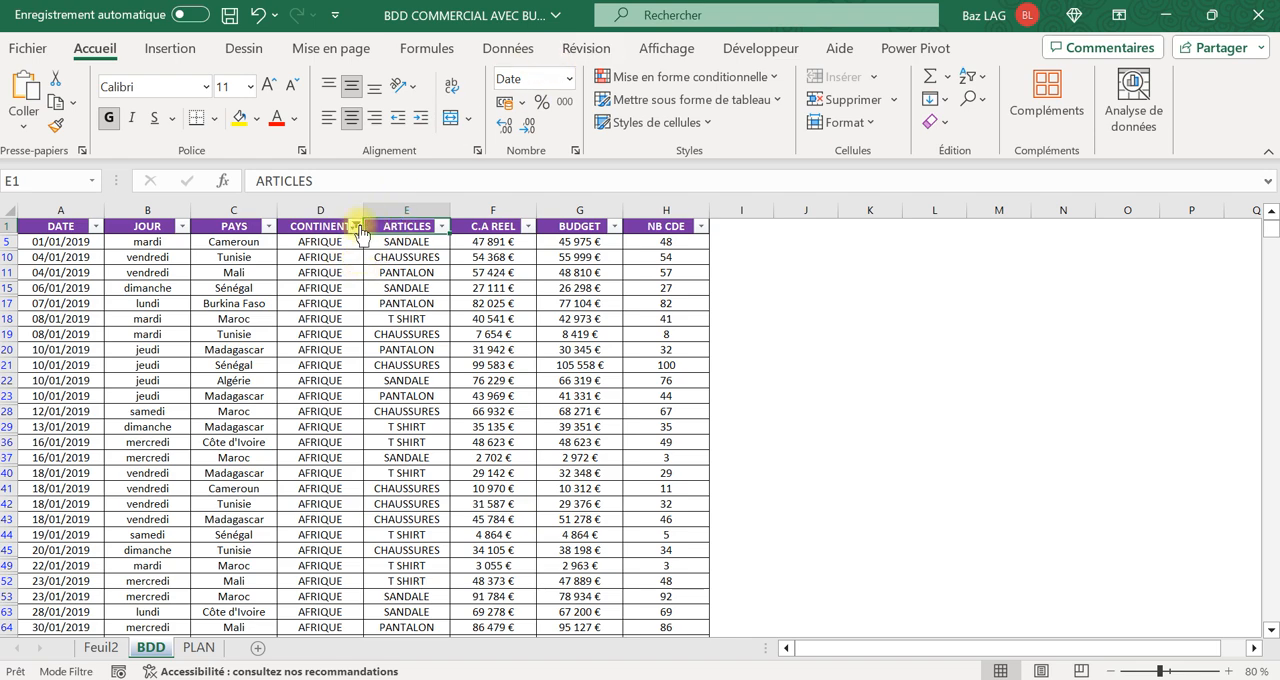
click(356, 228)
click(131, 465)
click(258, 652)
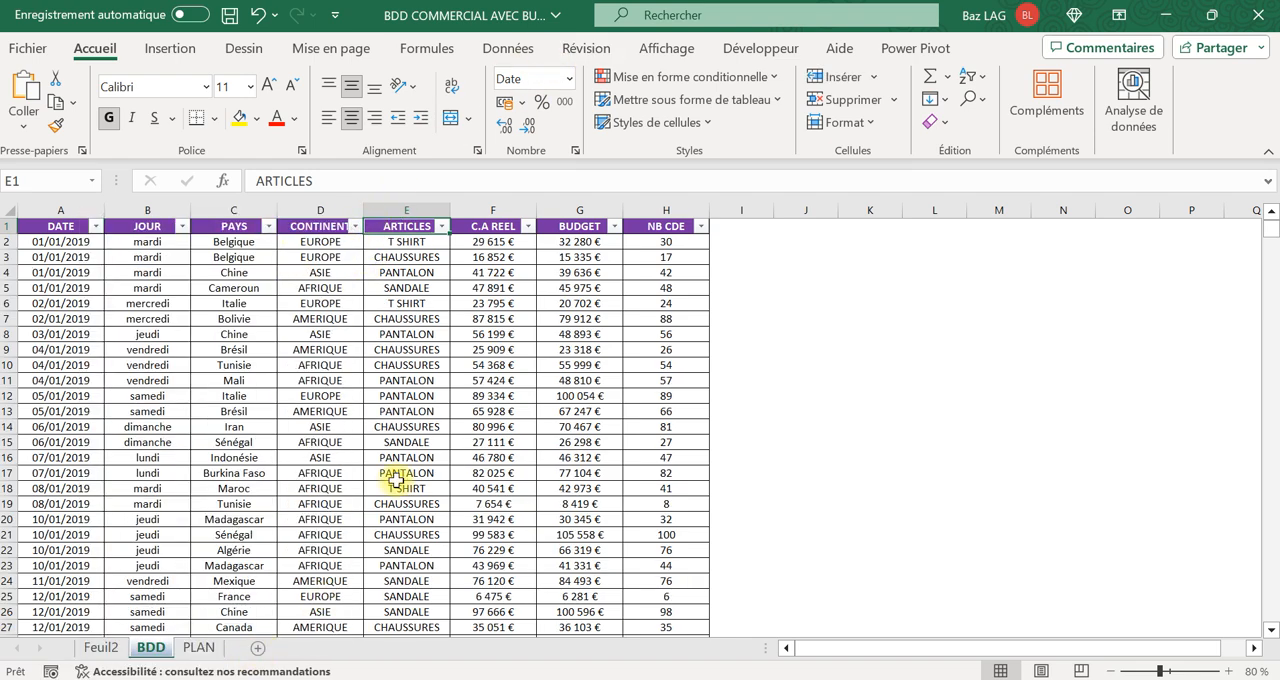
Compare the sum of the whole C.A REEL column on the BDD sheet with the Feuil2 pivot table's grand total.
click(501, 201)
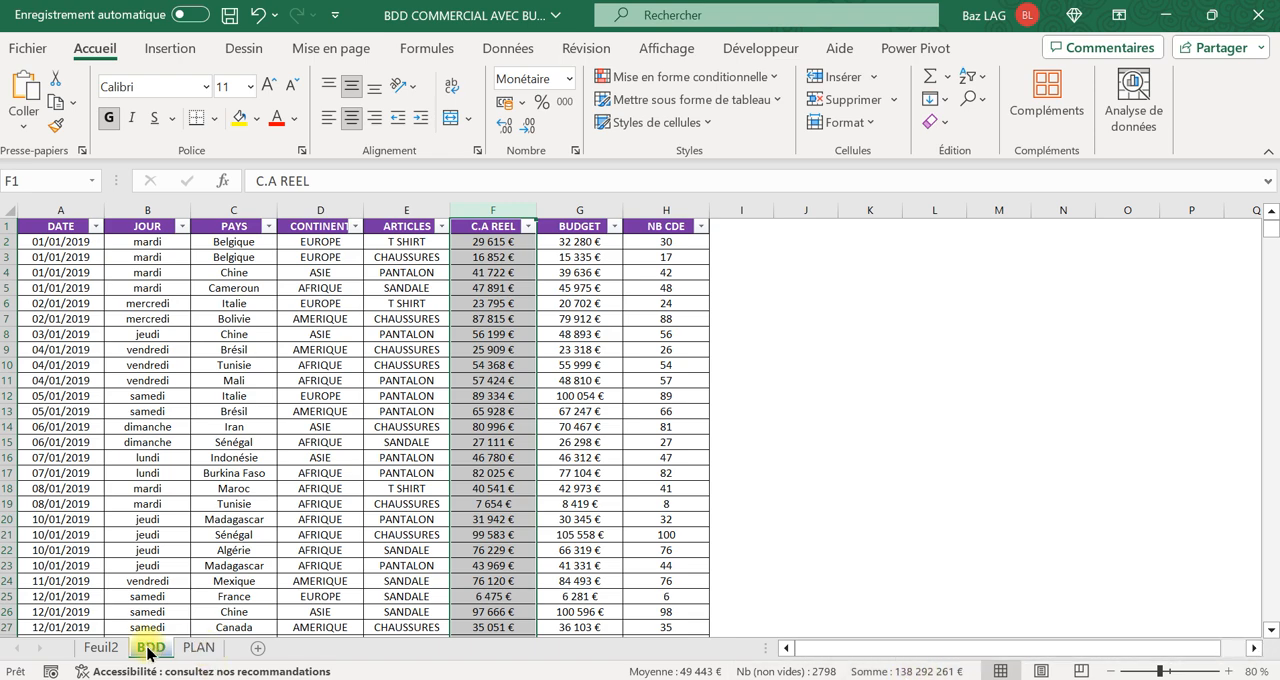
click(101, 647)
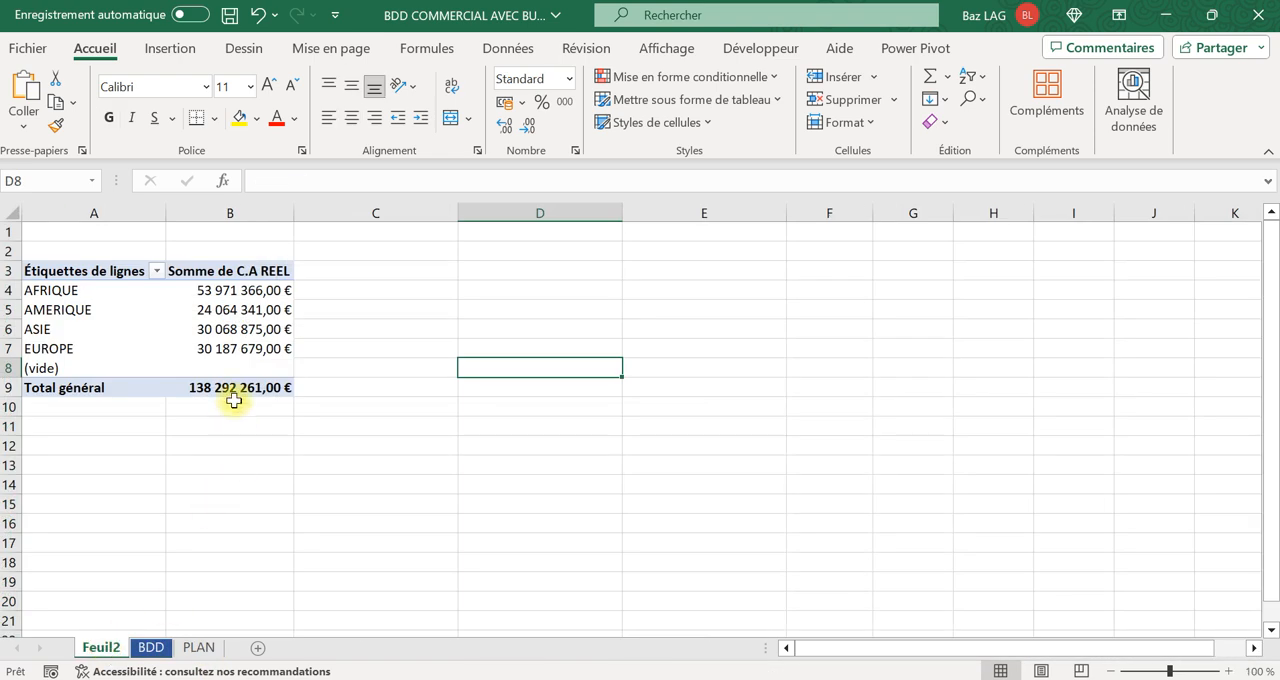
click(150, 647)
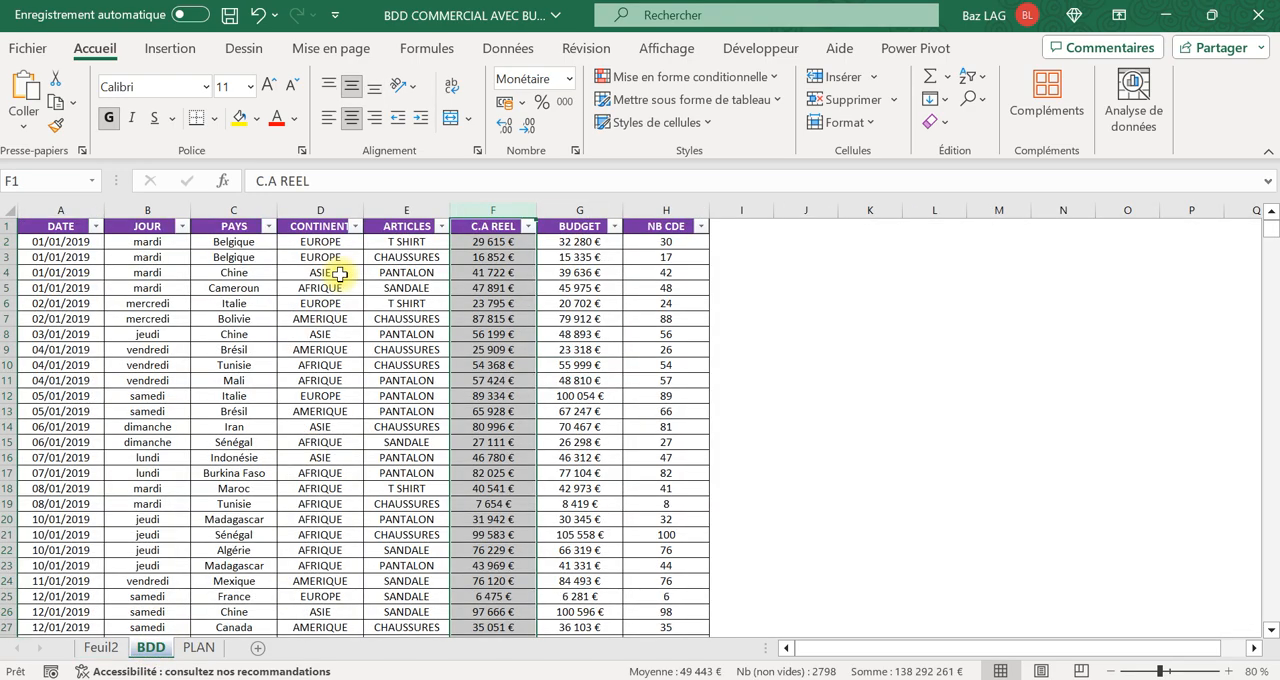
click(101, 647)
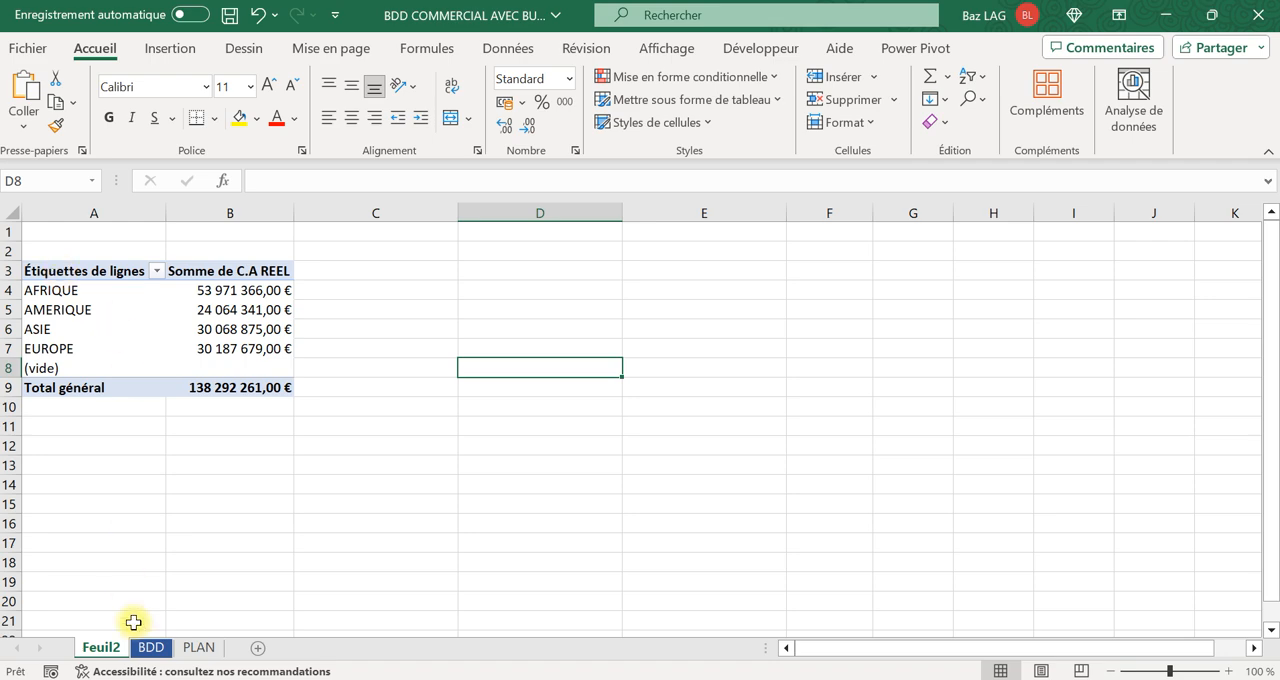
click(150, 647)
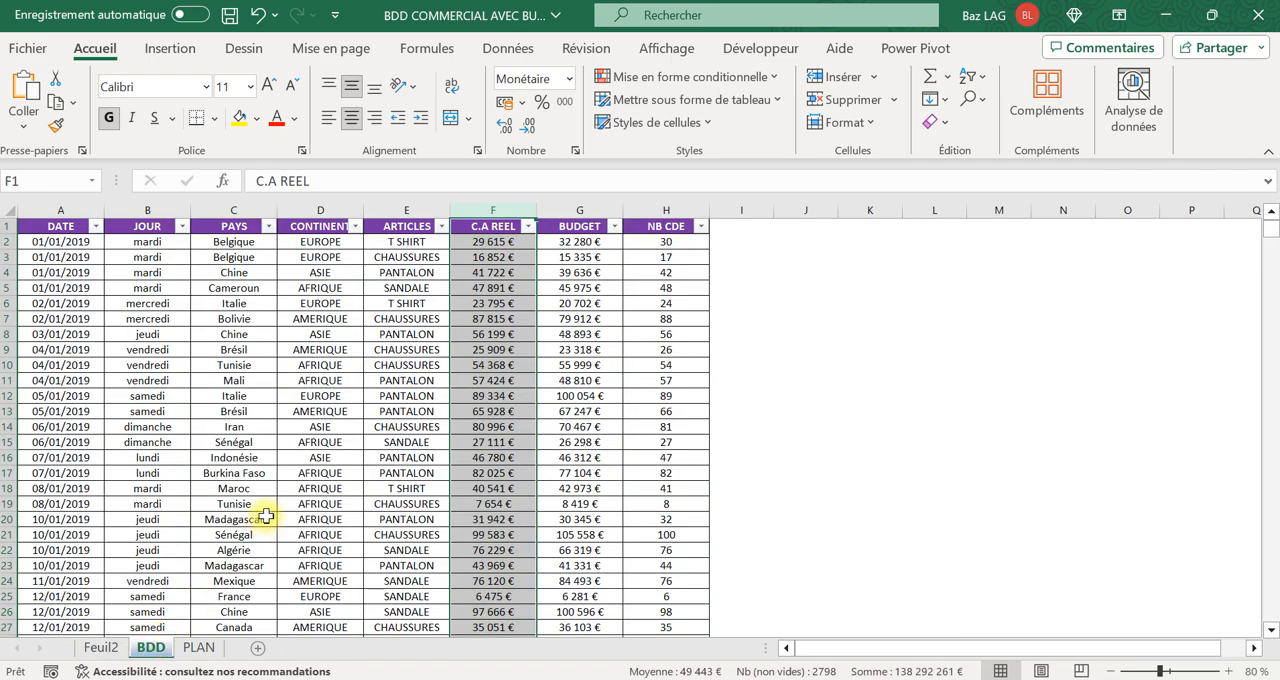
Rename the Feuil2 pivot table sheet as TC1.
click(101, 647)
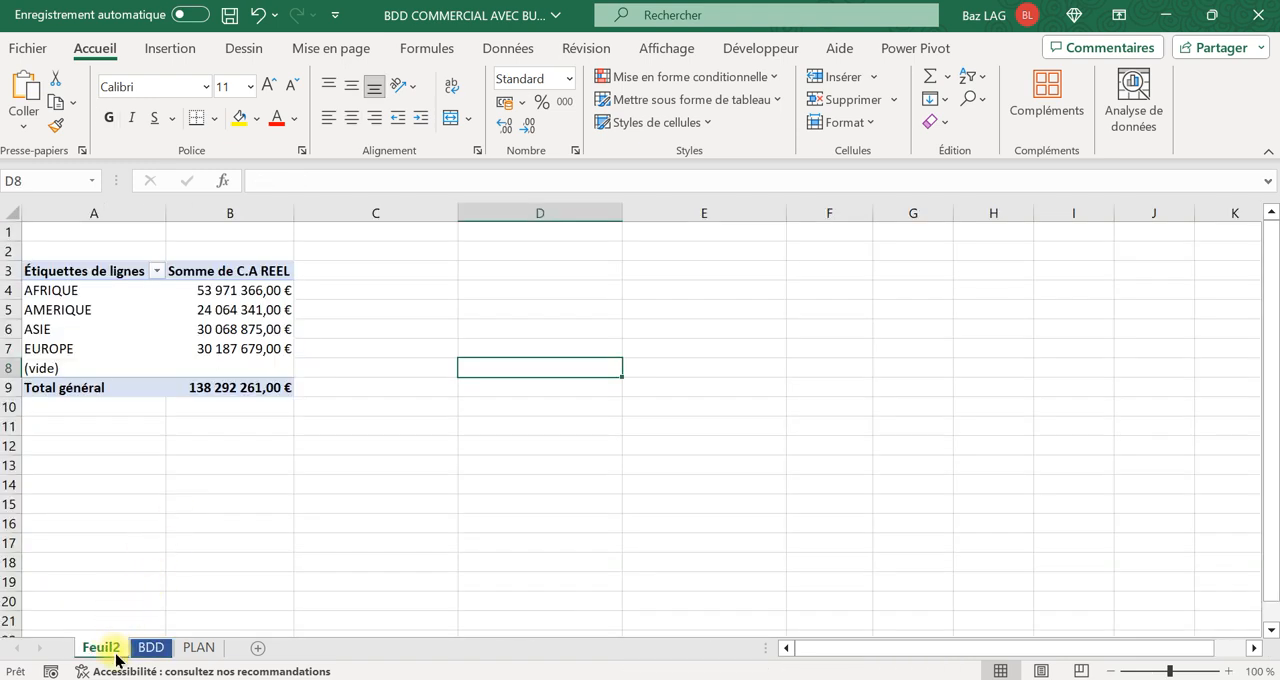
right_click(104, 650)
click(195, 388)
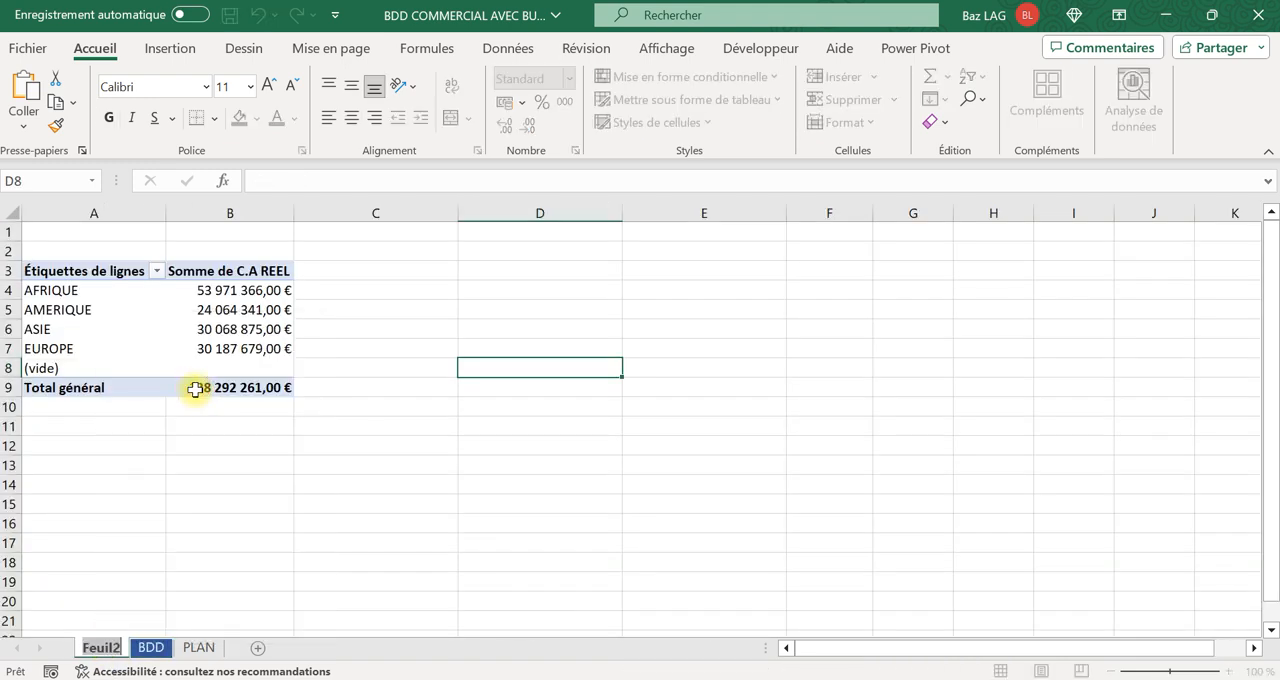
text(TC)
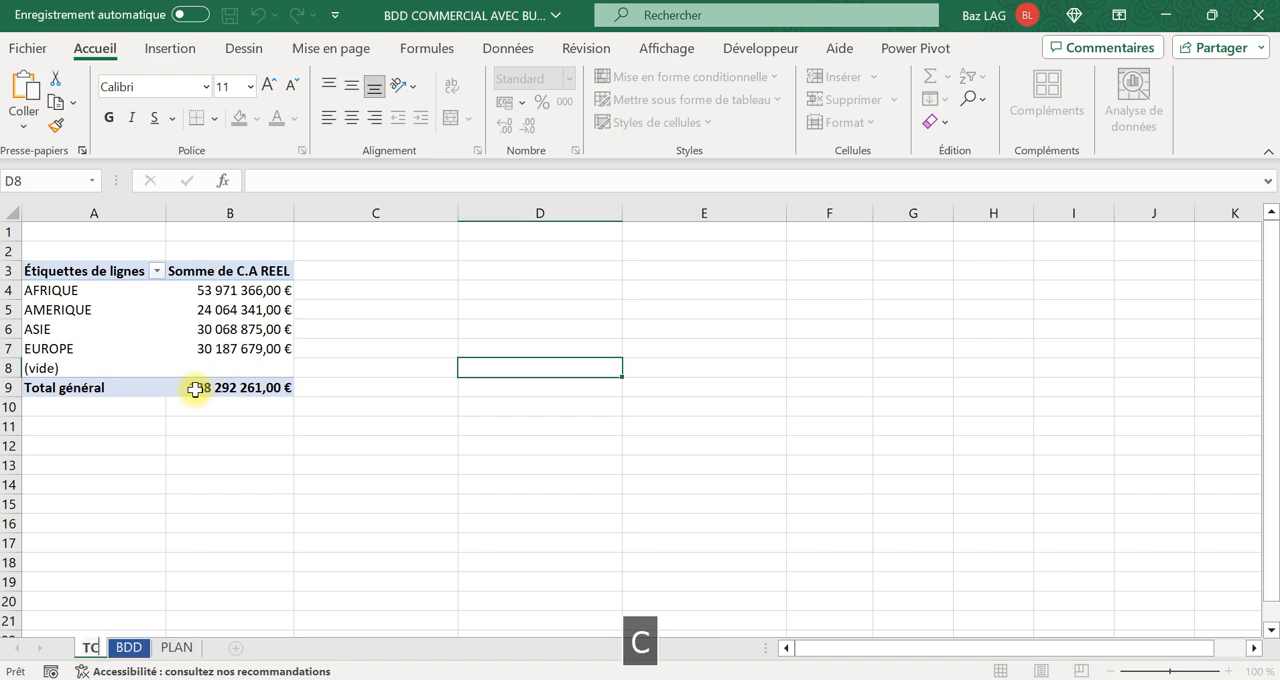
text(1)
click(129, 484)
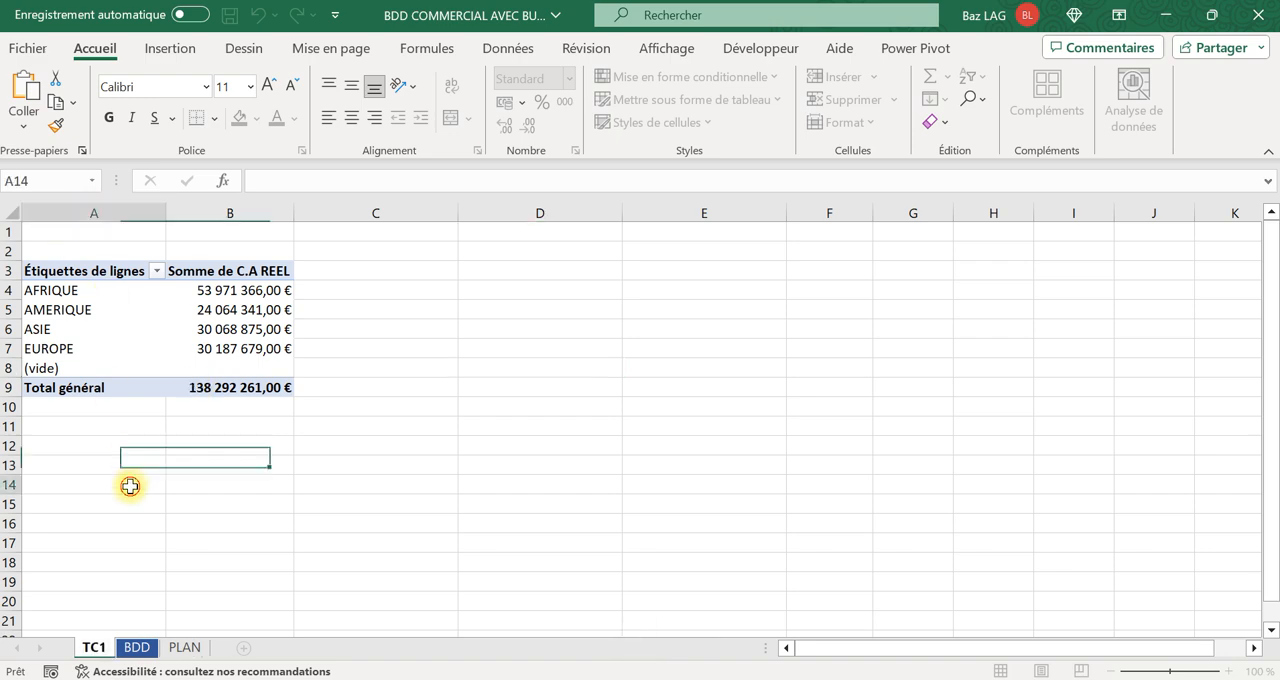
Create a second pivot table on a new worksheet from columns A to H of the BDD sheet.
click(137, 648)
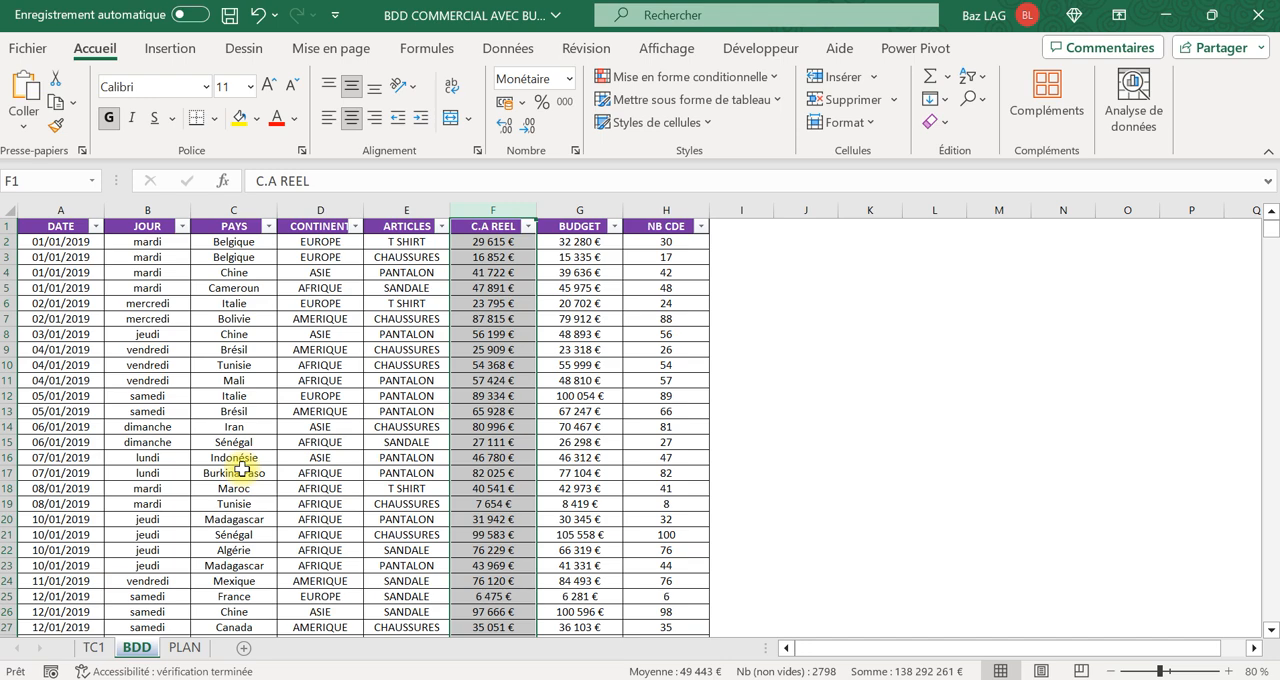
click(180, 365)
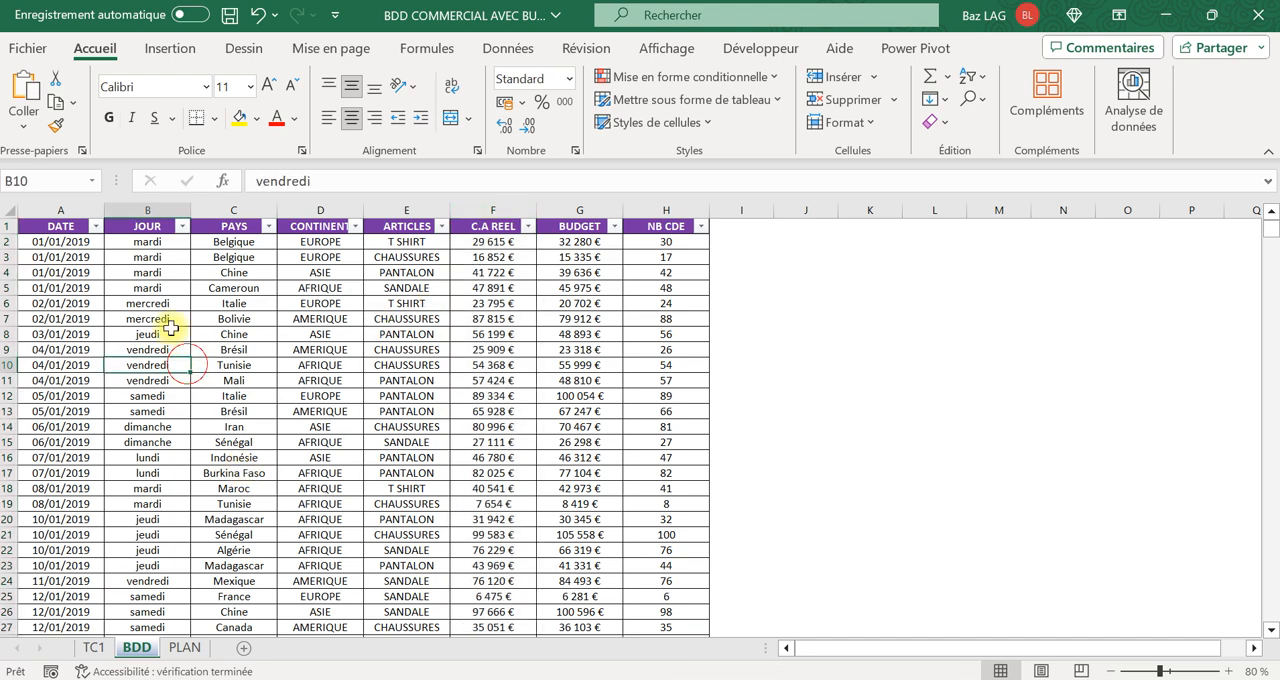
click(49, 208)
drag(49, 208, 646, 183)
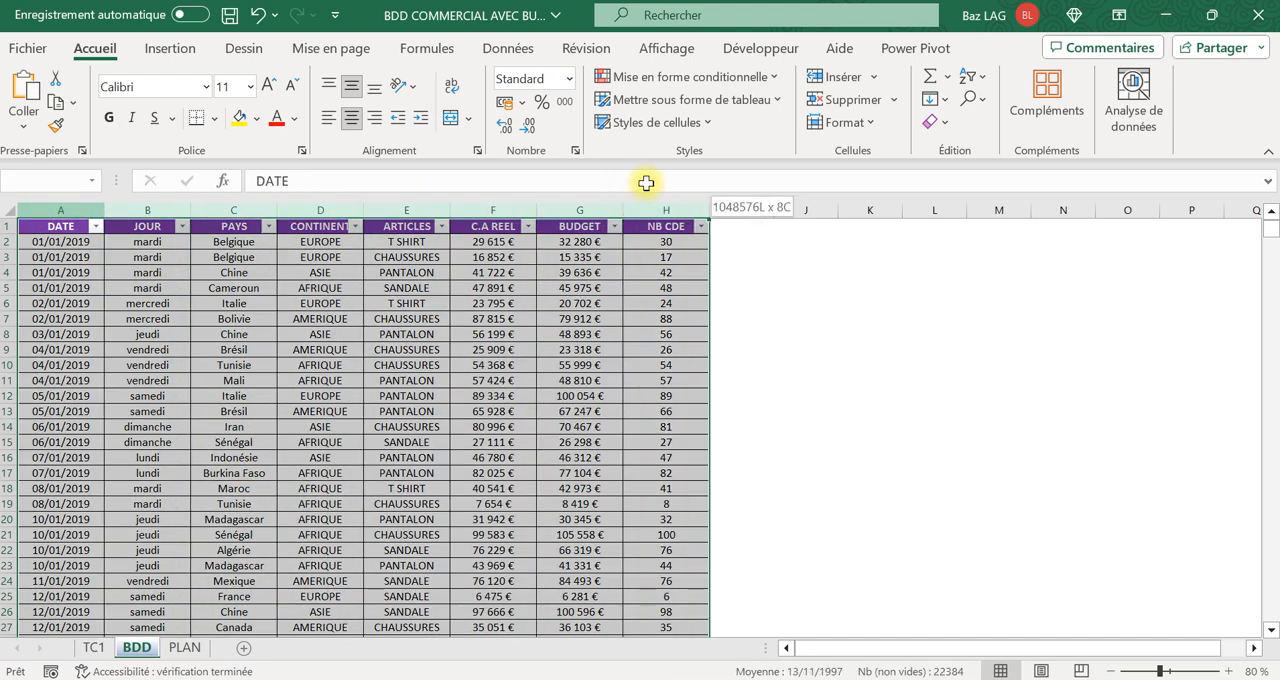
click(188, 50)
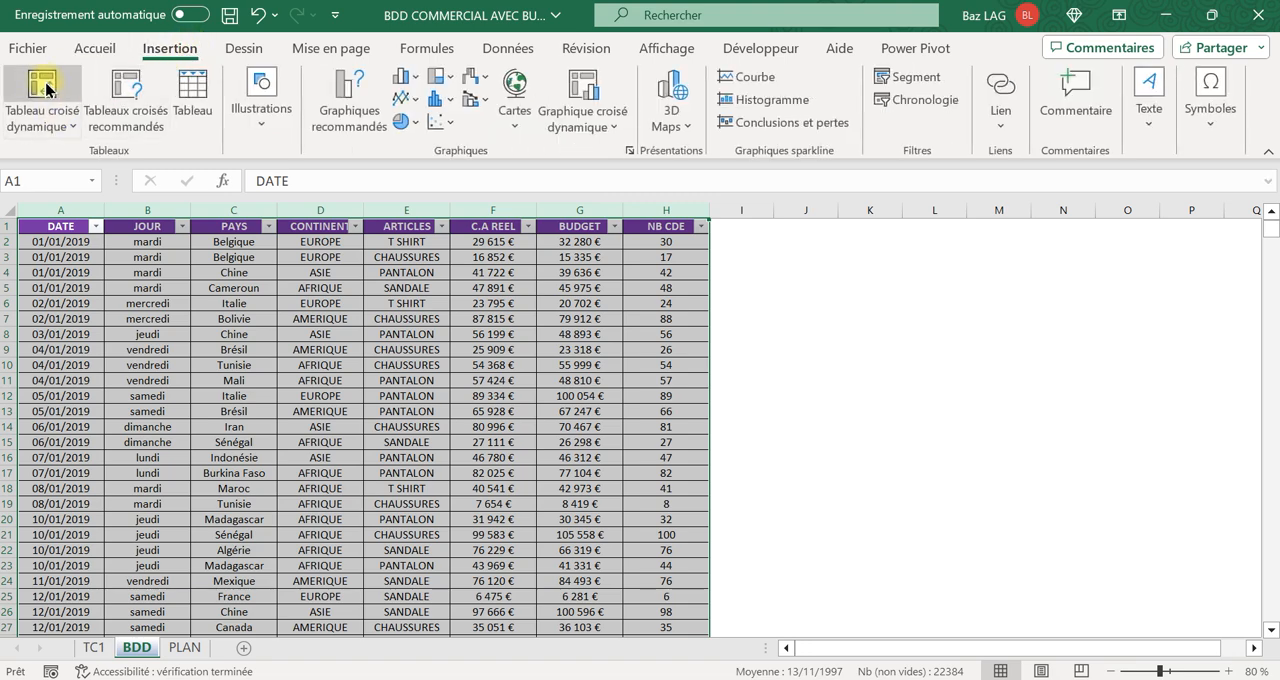
click(40, 90)
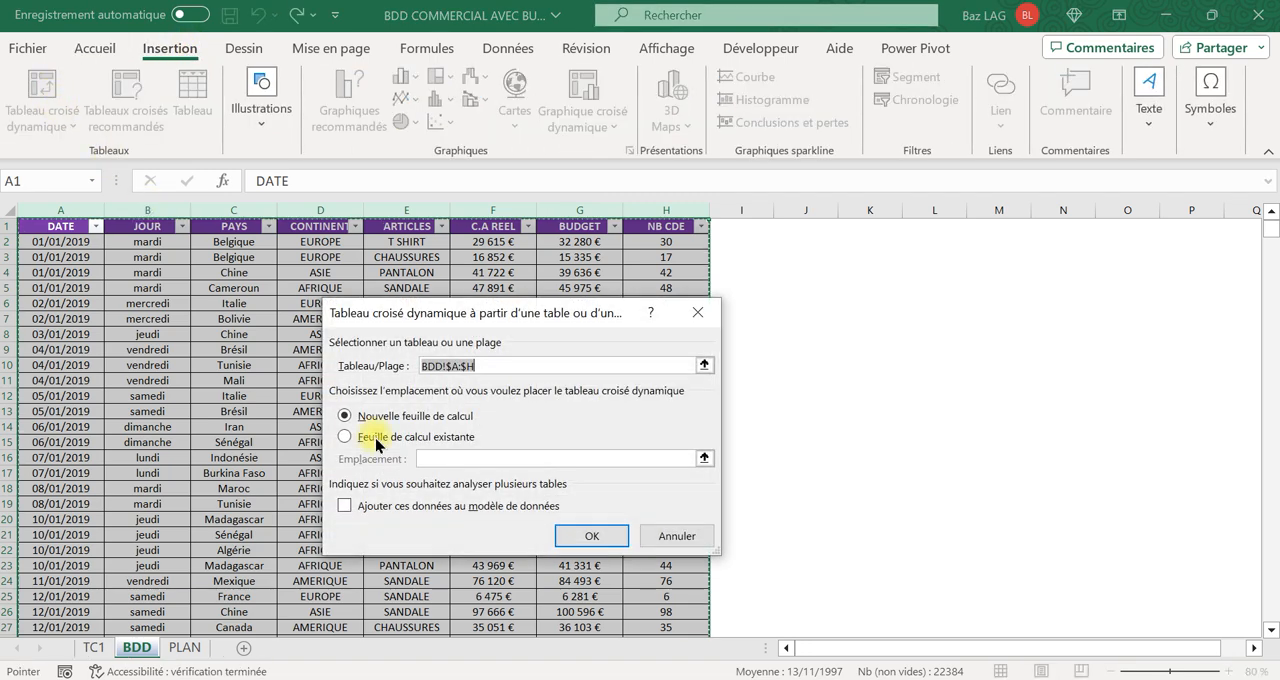
click(590, 535)
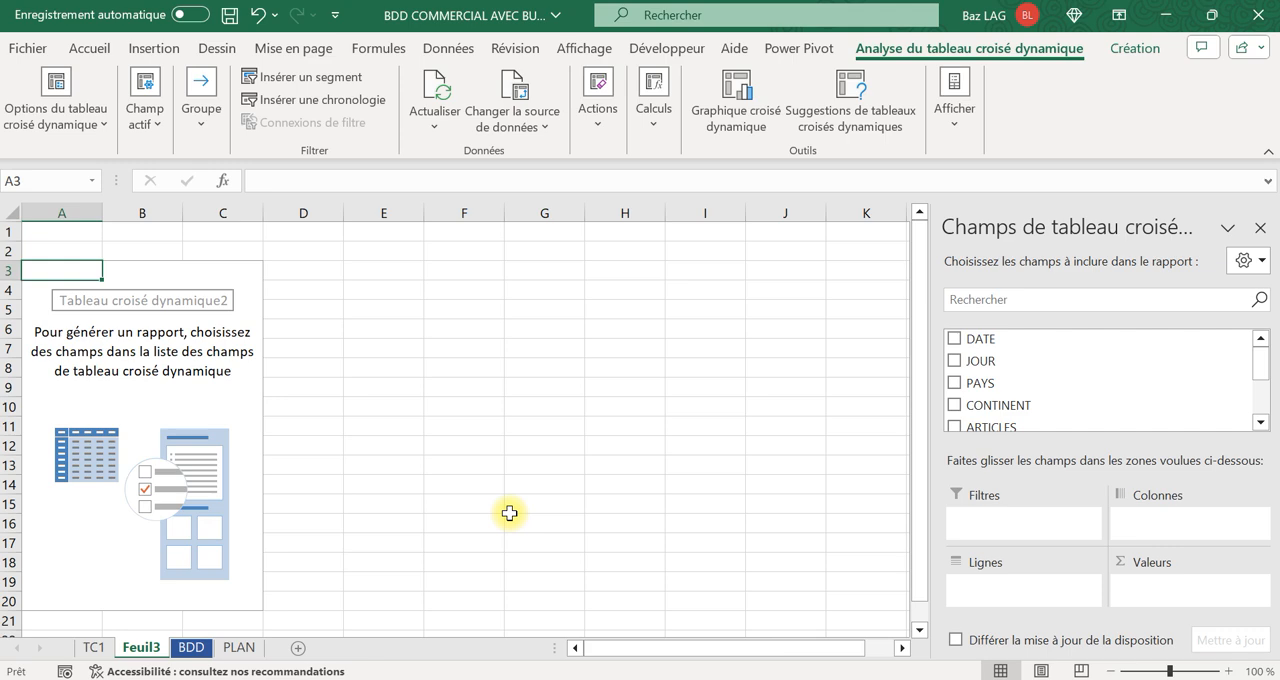
Add CONTINENT to the rows of the new pivot table, with PAYS nested beneath it.
drag(1000, 405, 1044, 584)
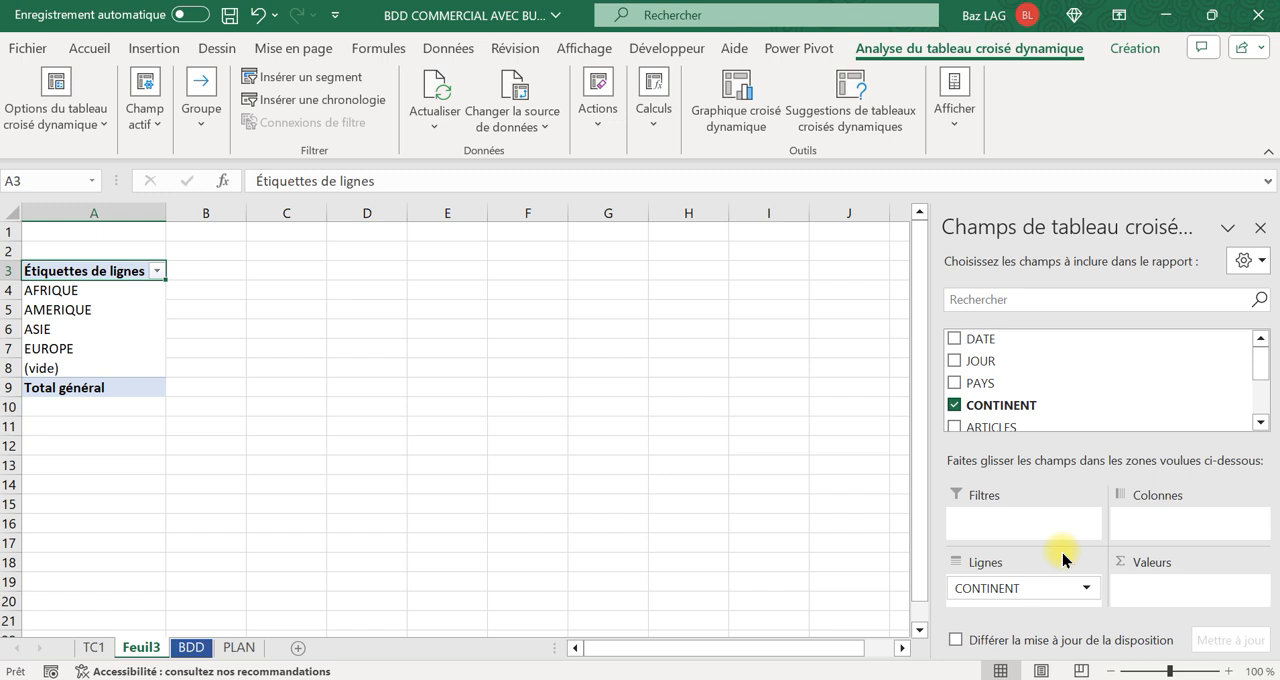
drag(983, 380, 1036, 604)
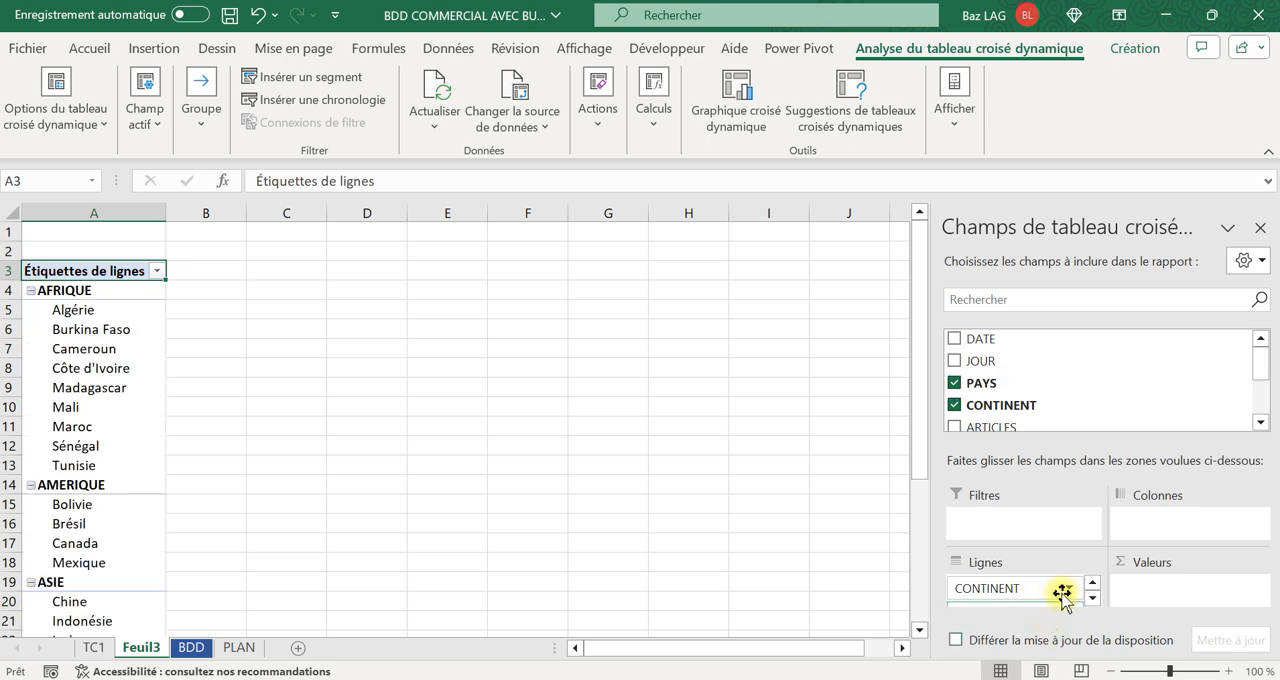
Try PAYS above CONTINENT in the pivot table's row fields and return CONTINENT to the outer level.
click(1092, 598)
drag(1032, 600, 1020, 574)
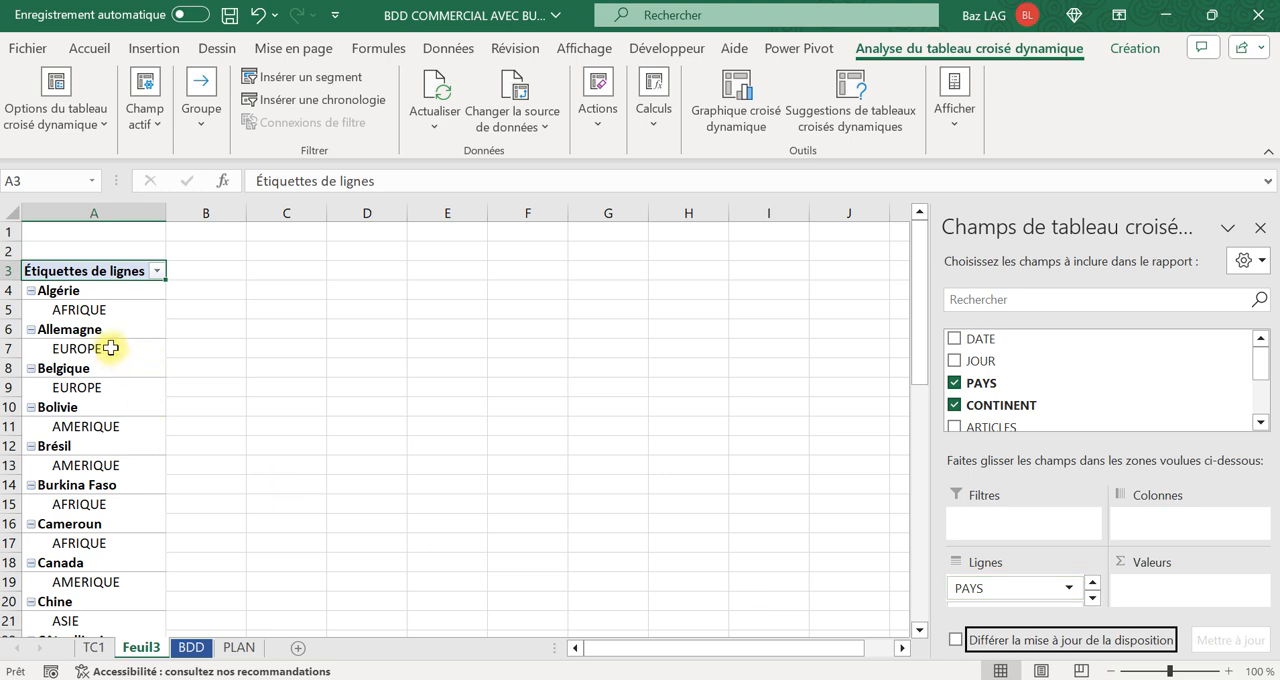
click(1093, 599)
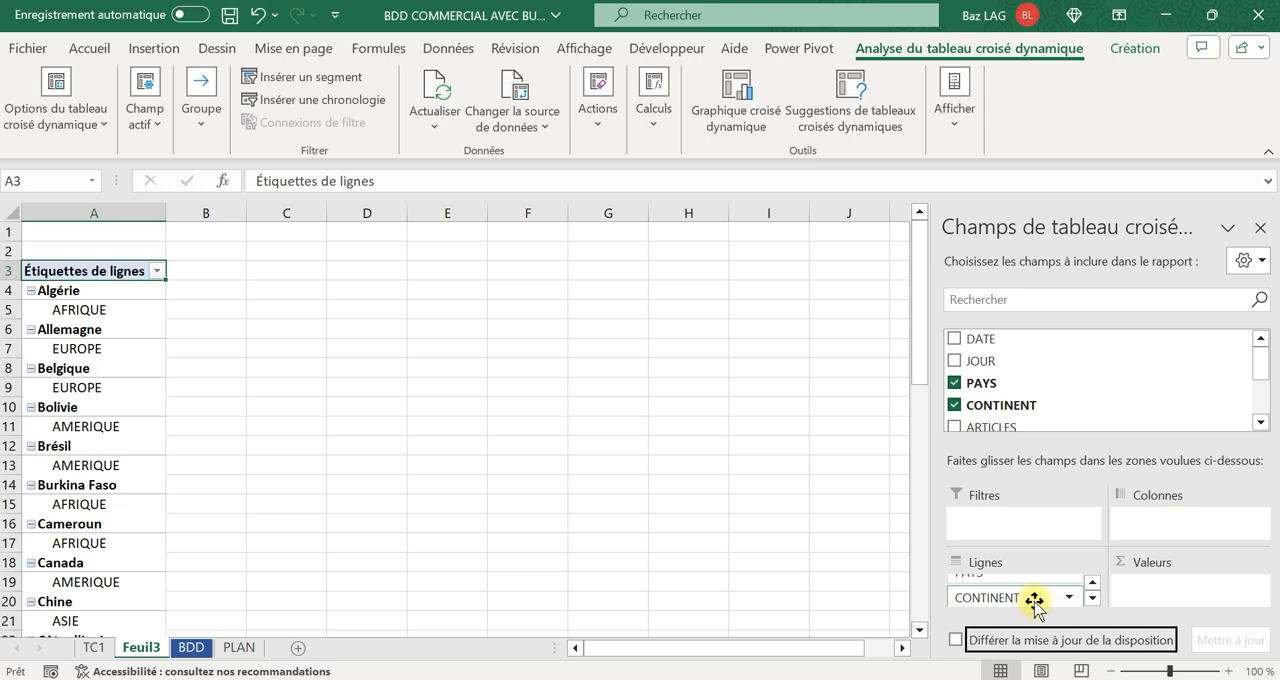
mouse_move(1030, 600)
mouse_down()
mouse_move(1035, 578)
mouse_move(1020, 580)
mouse_up()
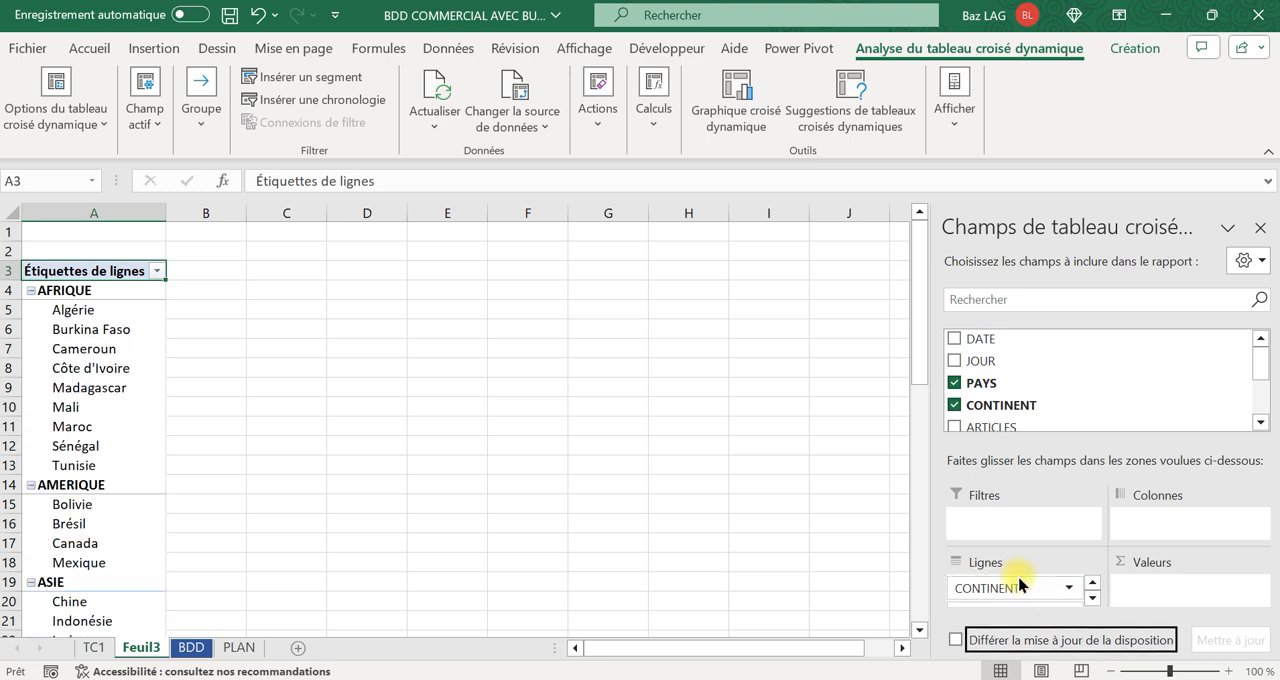
click(1092, 598)
click(1092, 583)
click(1092, 598)
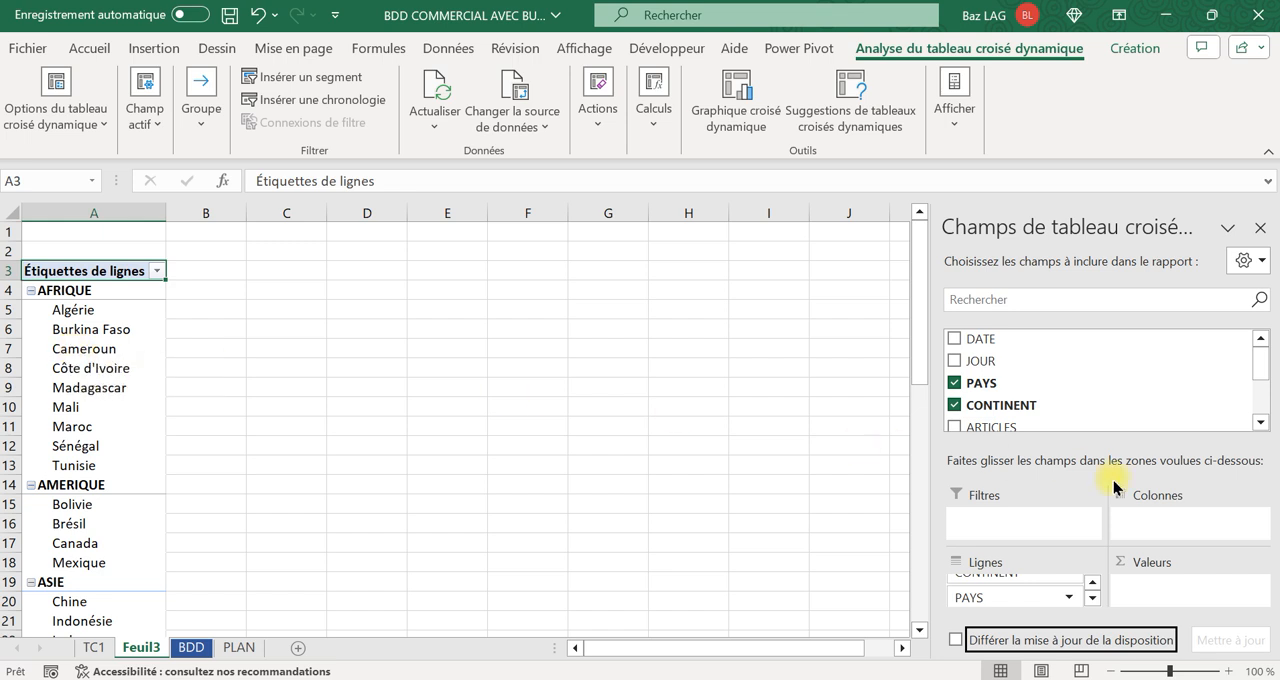
Add C.A REEL to the pivot table's values and apply the Monétaire number format to column B.
scroll(1072, 407, down, 2)
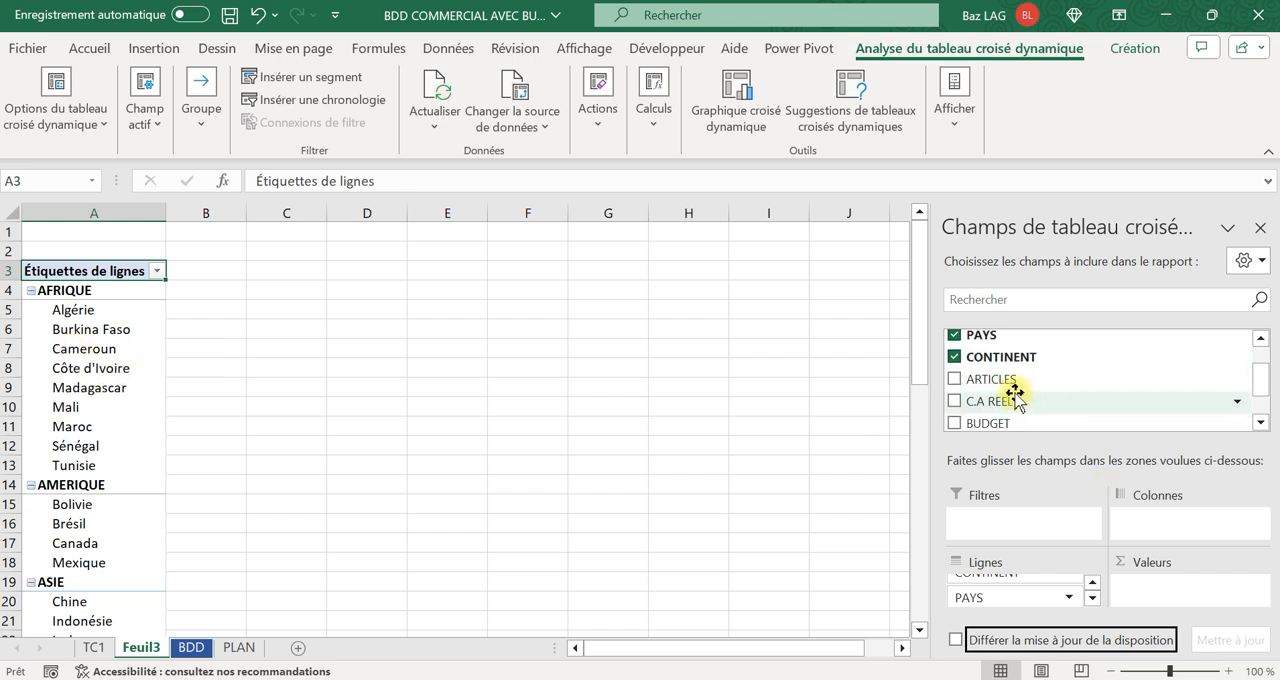
drag(1007, 403, 1230, 608)
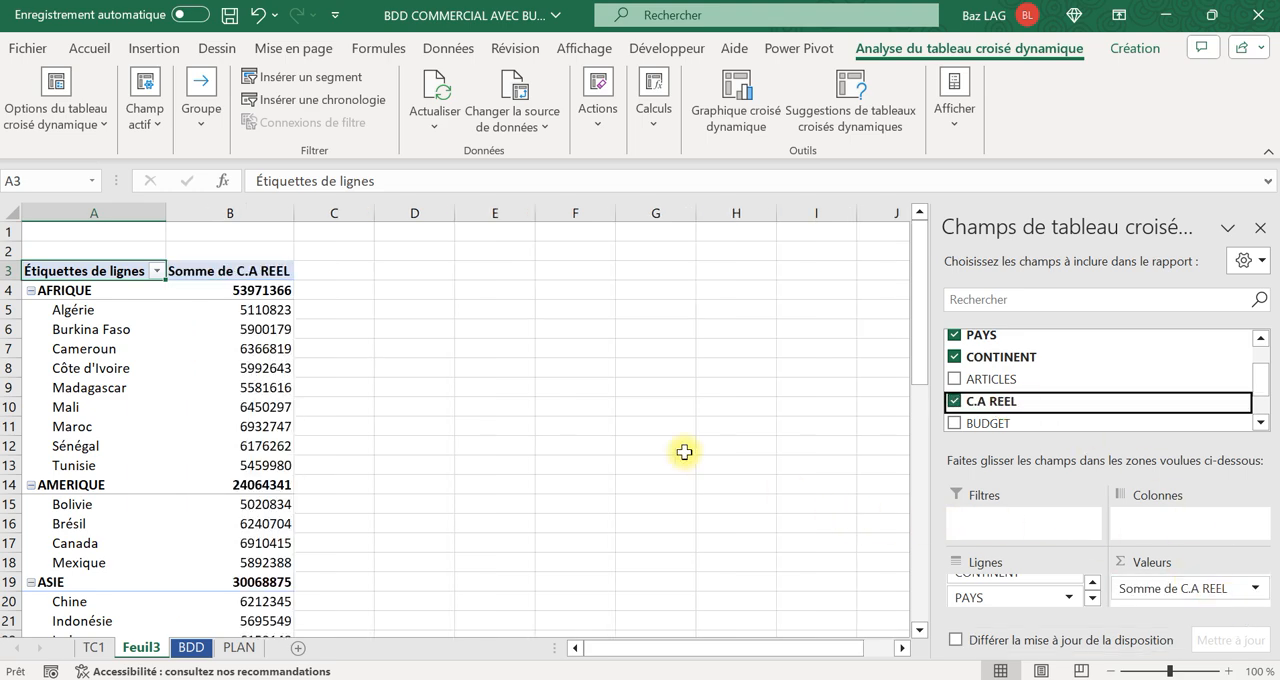
click(257, 210)
click(542, 80)
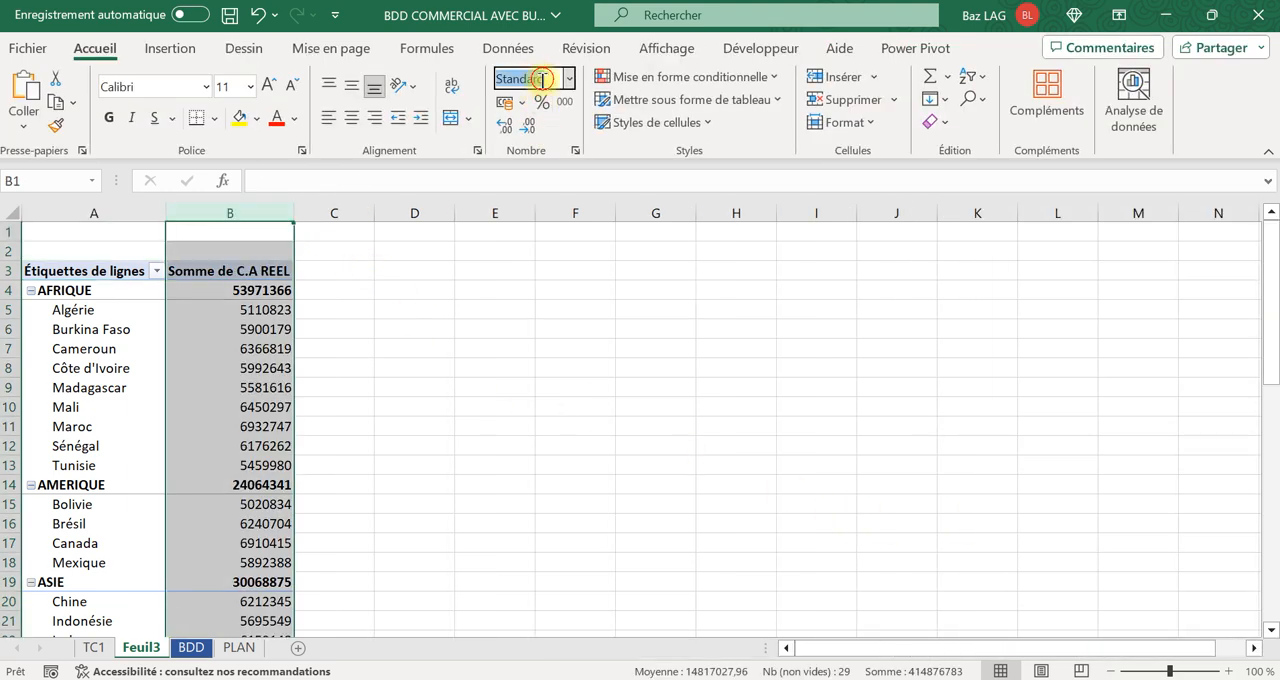
text(Monétaire)
key(Return)
click(434, 371)
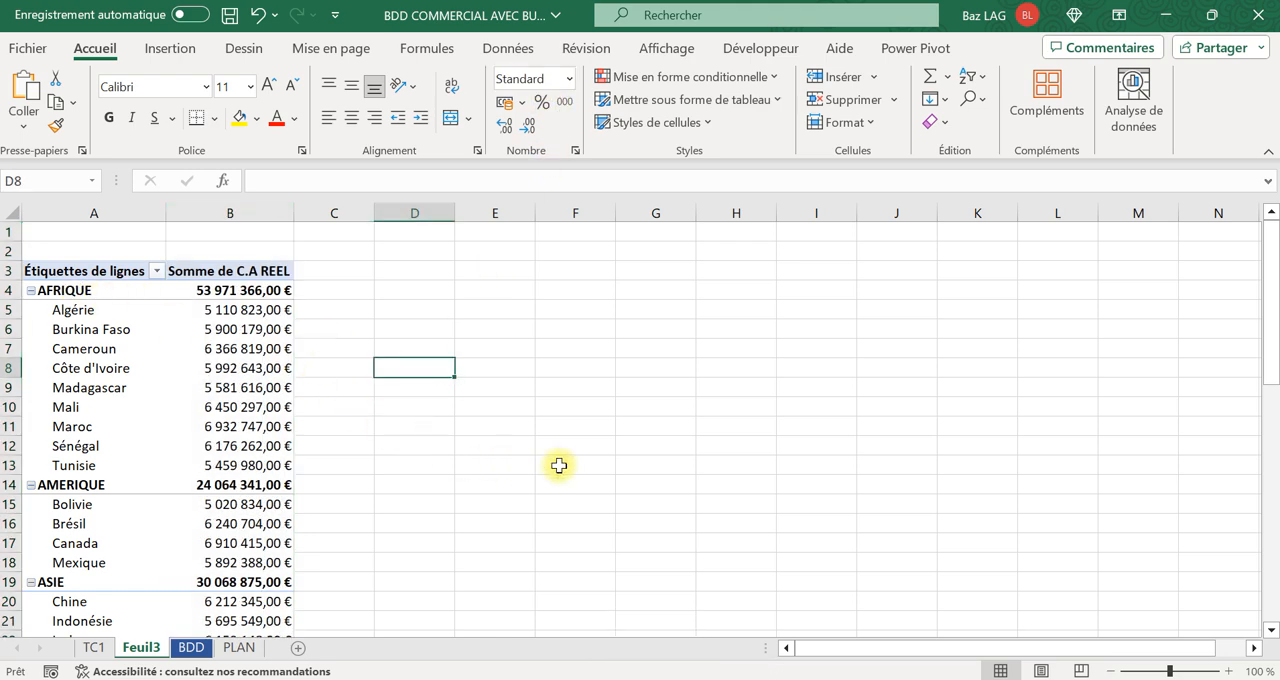
Check the sum of the C.A REEL values of the AFRIQUE countries against the AFRIQUE subtotal.
drag(232, 310, 231, 462)
drag(238, 312, 265, 465)
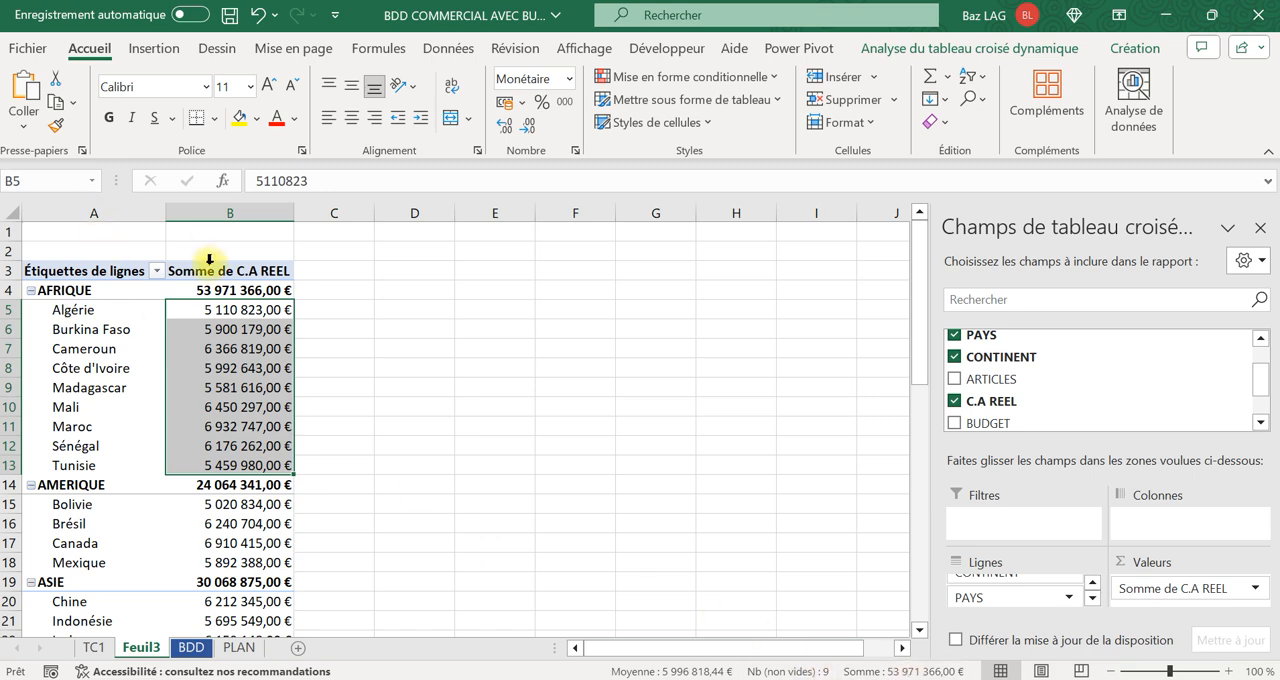
click(460, 421)
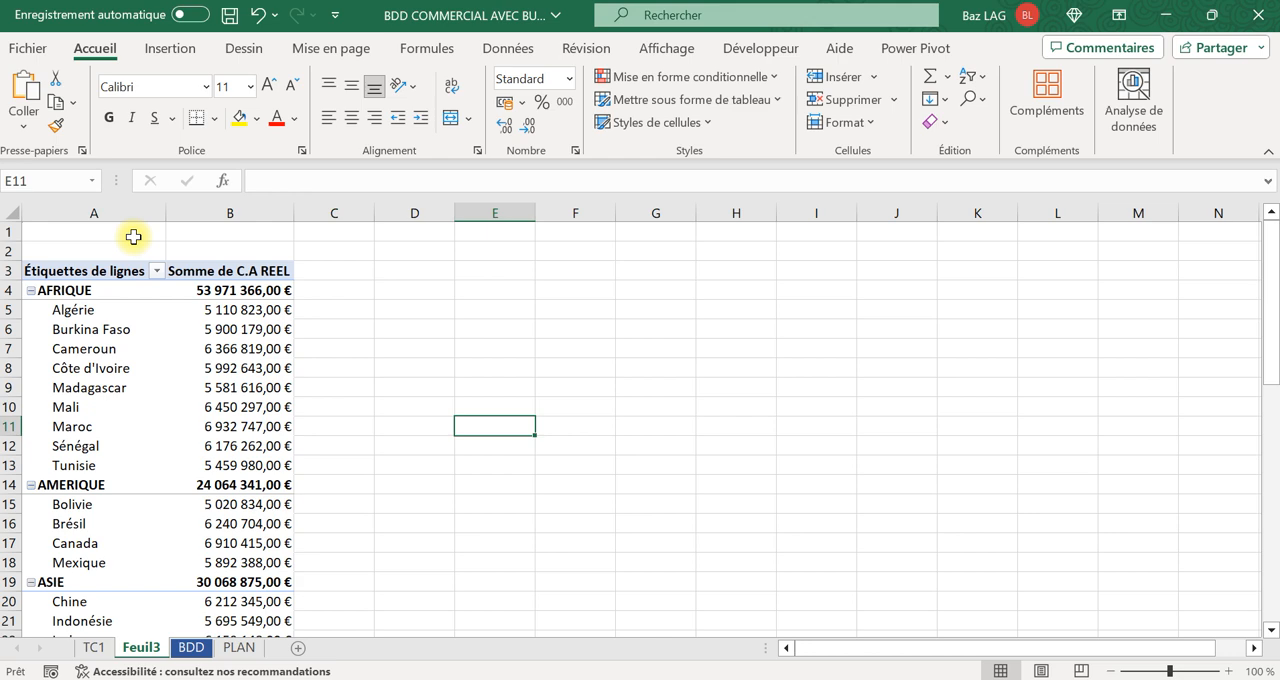
Switch the CONTINENT and PAYS pivot table to the tabular report layout.
click(143, 352)
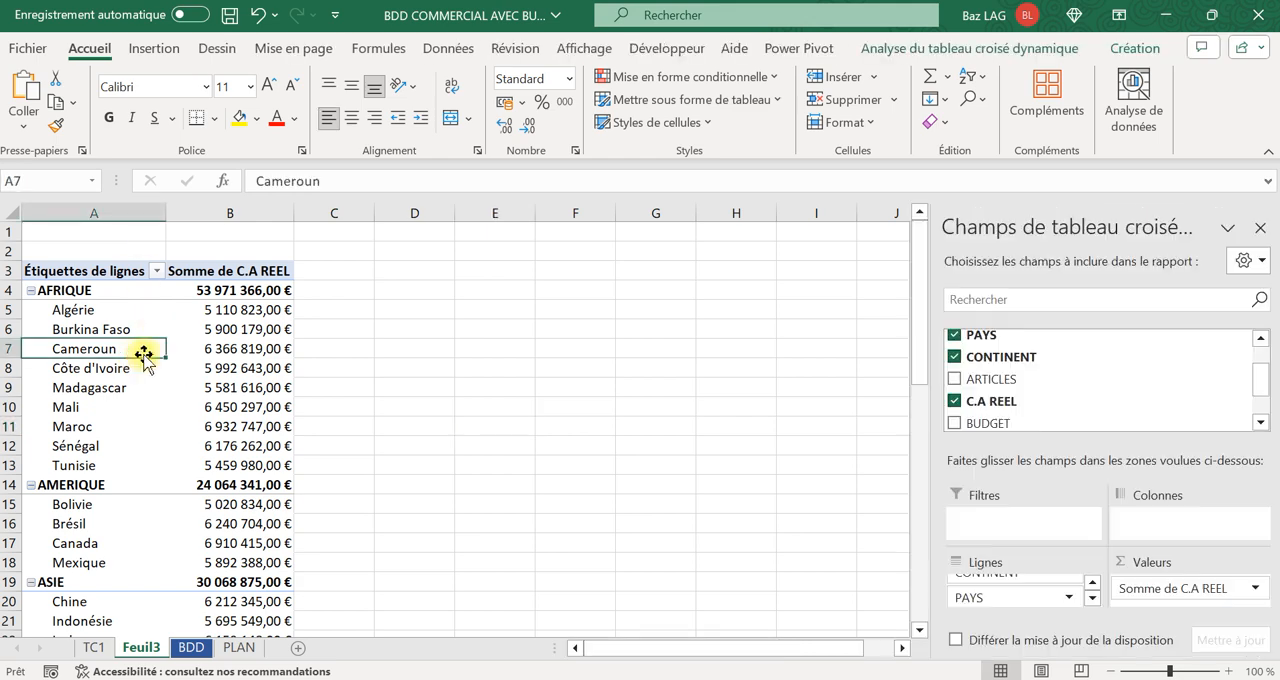
click(1143, 53)
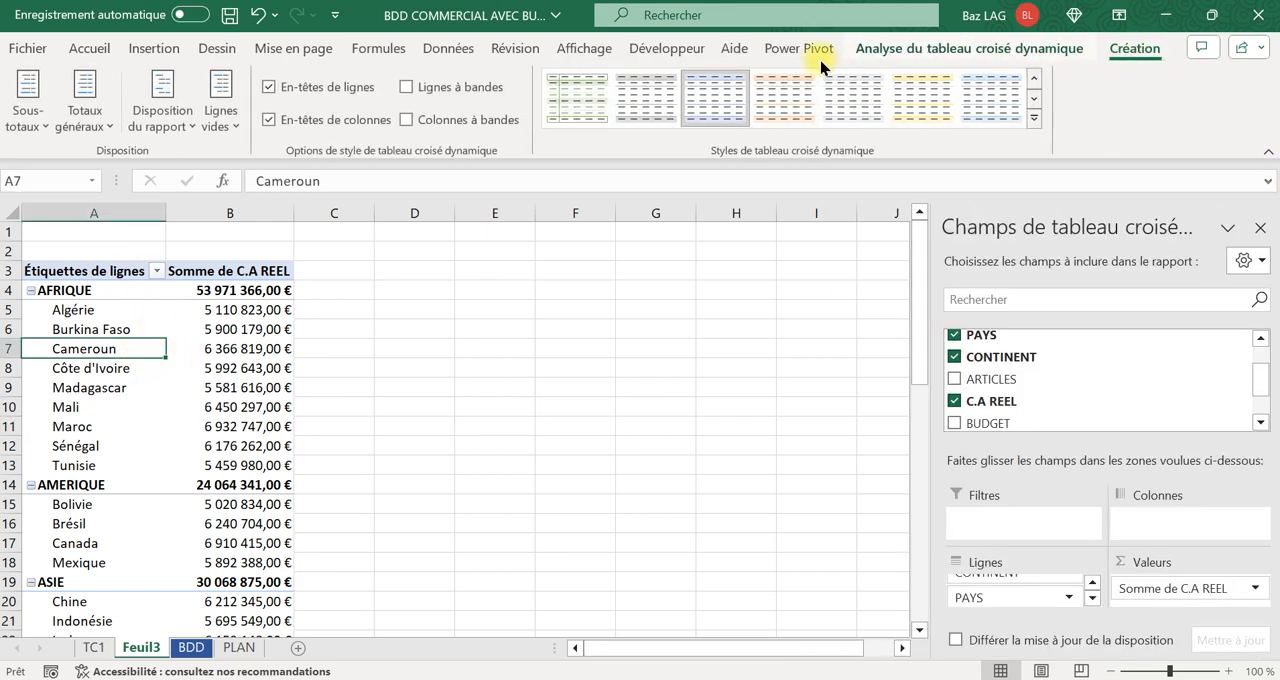
click(175, 136)
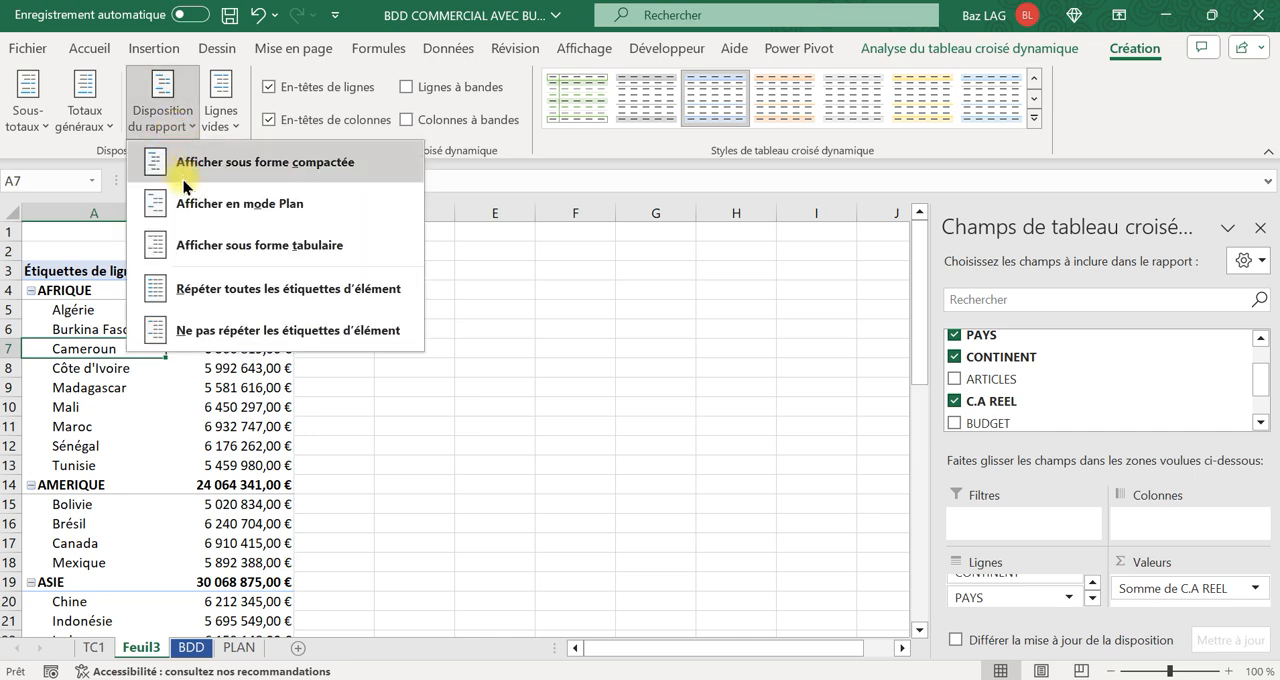
click(198, 251)
click(543, 347)
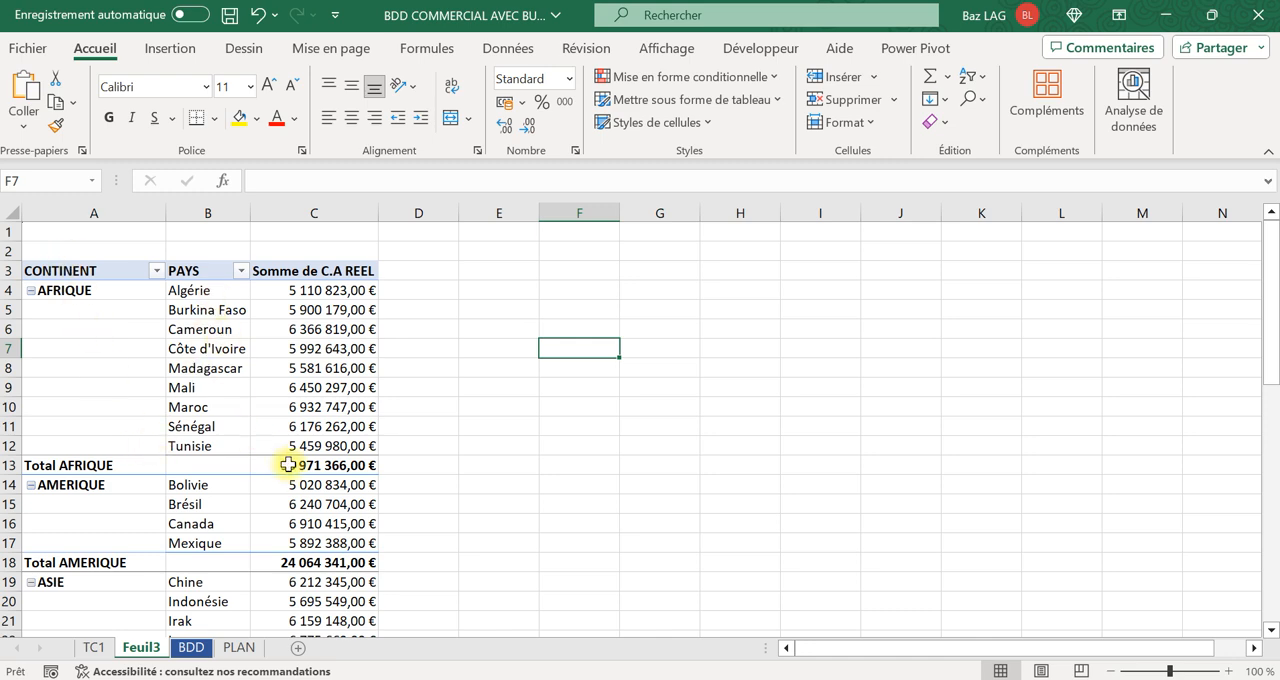
Rename the pivot table's Somme de C.A REEL header in C3 as VENTES REELLES.
click(312, 274)
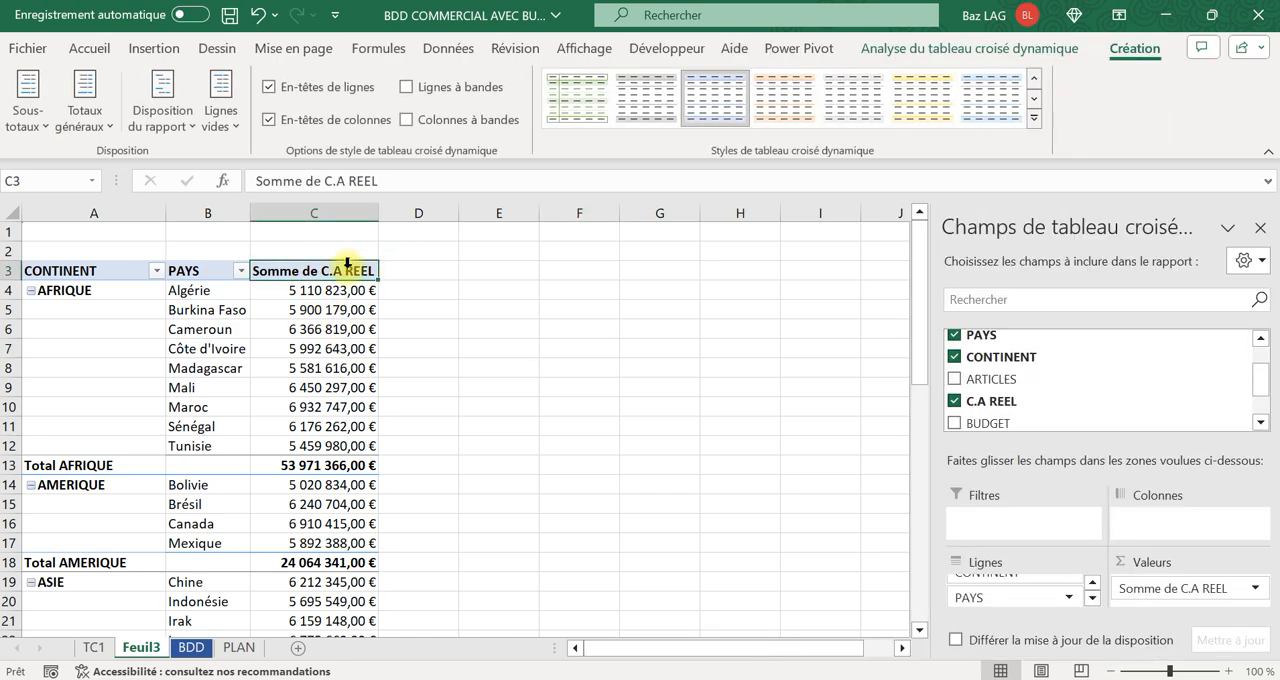
key(Caps_Lock)
text(v)
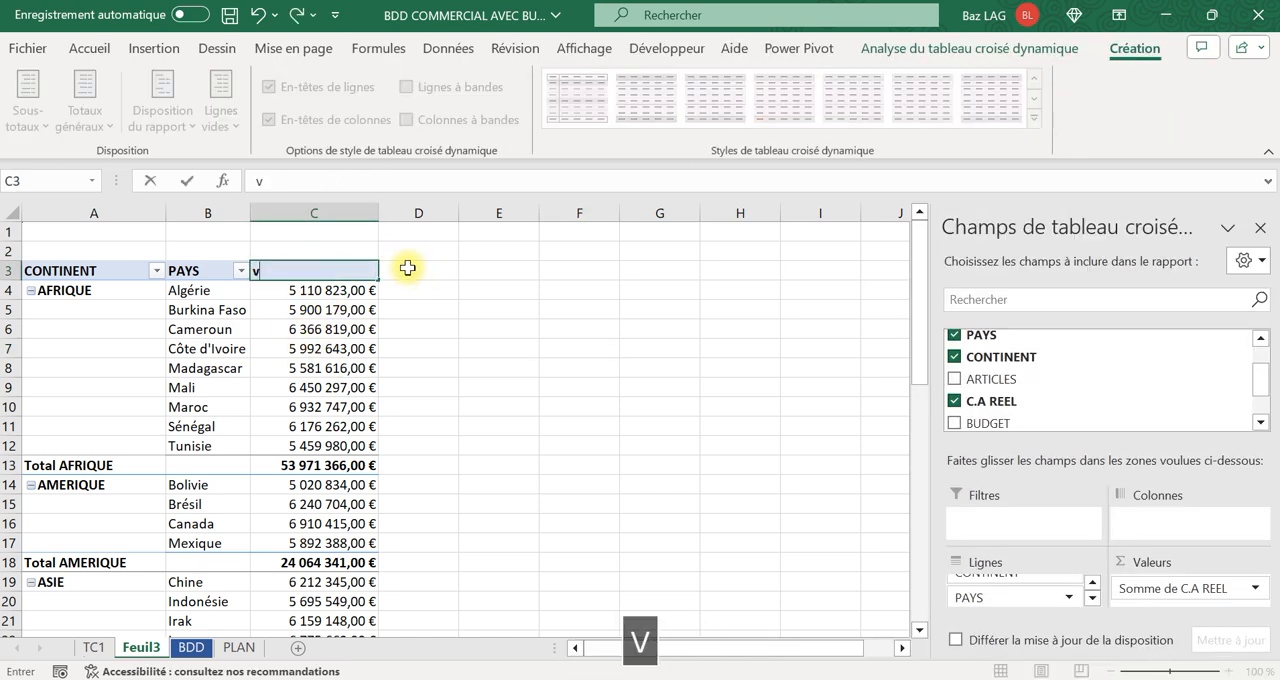
key(BackSpace)
key(Caps_Lock)
text(VENTES REE)
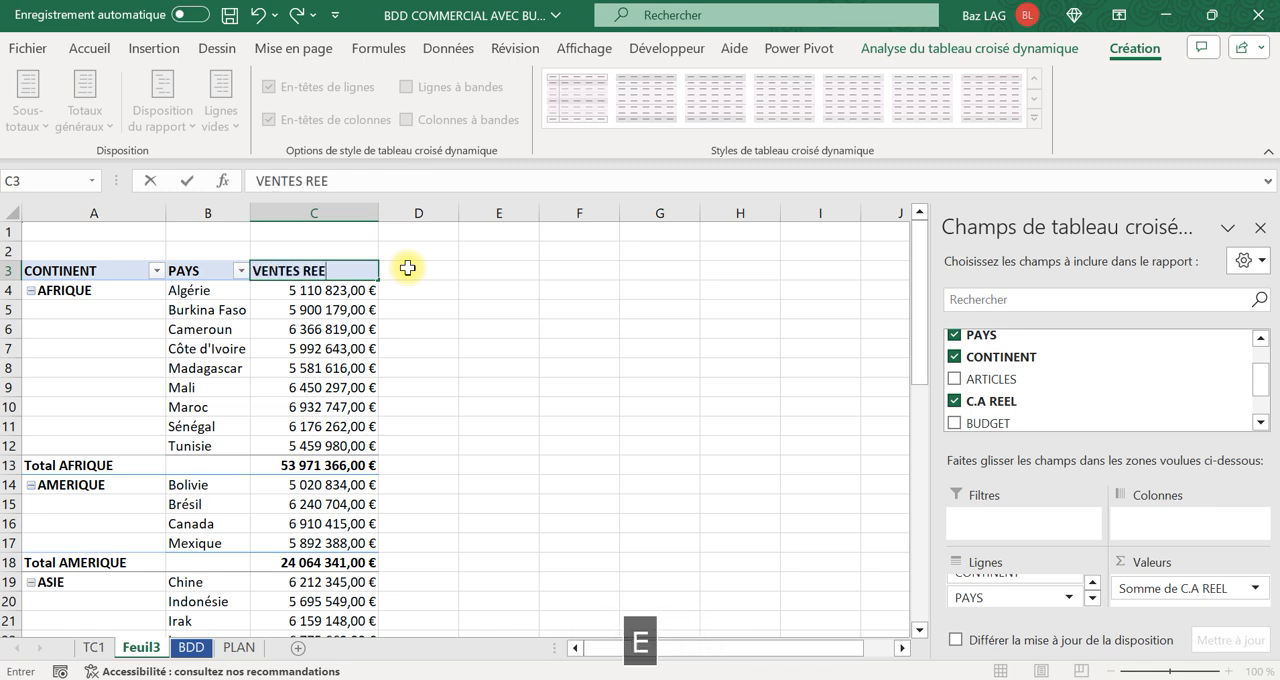
click(558, 370)
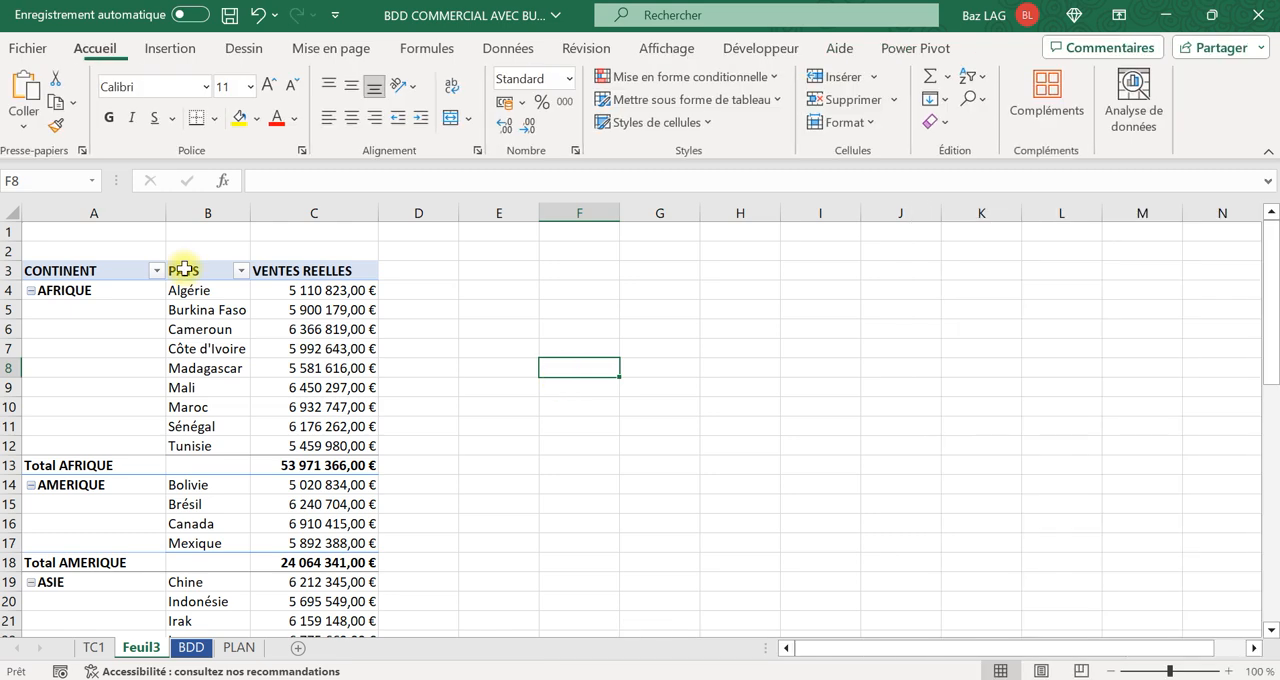
Apply the orange pivot table style with a dark orange header row and light orange subtotals.
click(300, 348)
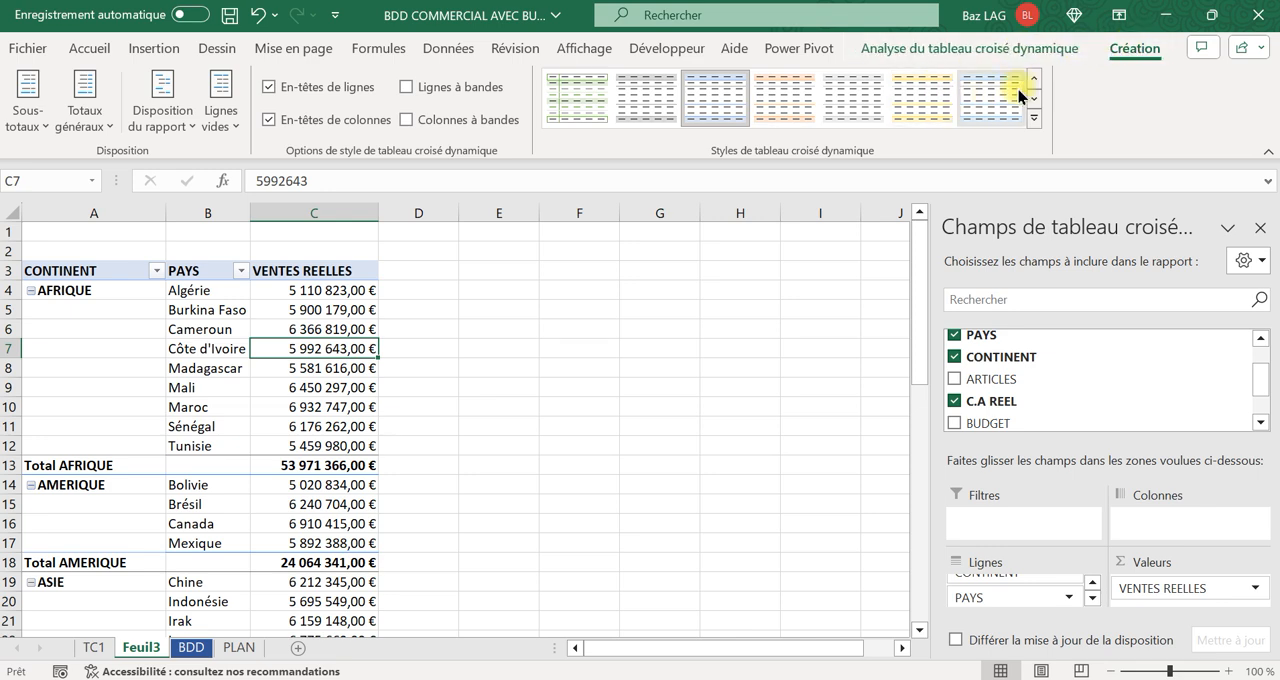
click(1034, 99)
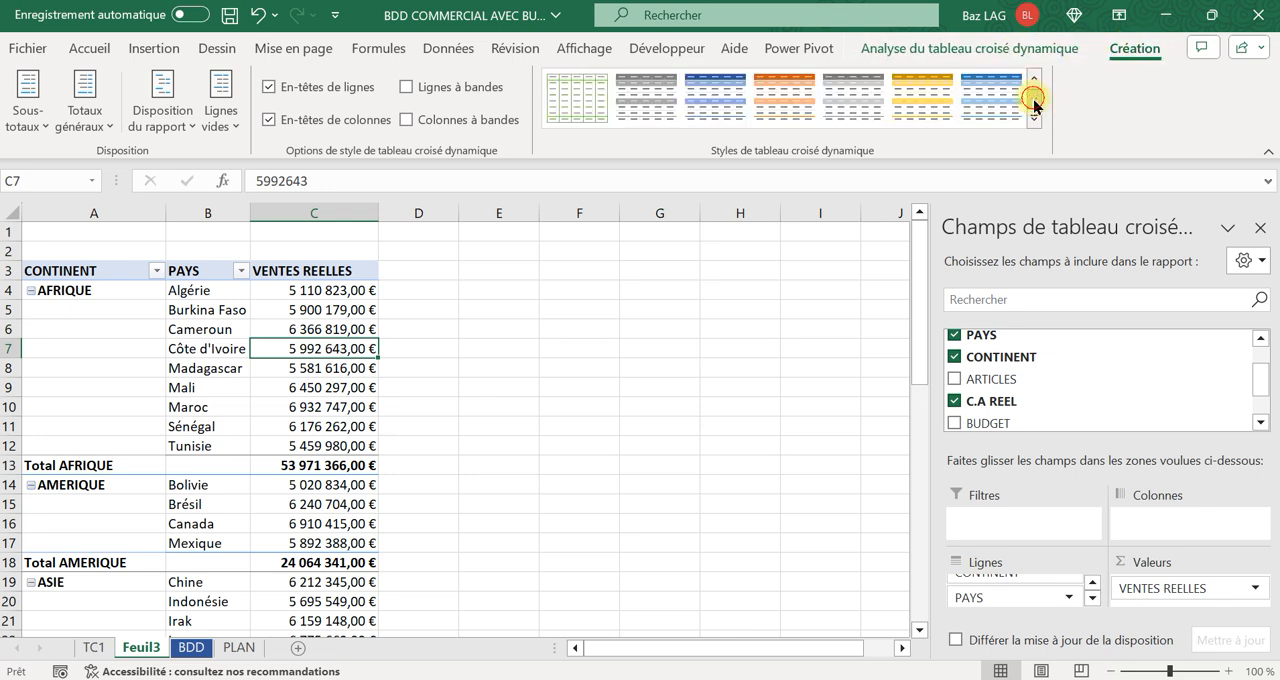
click(800, 100)
click(557, 395)
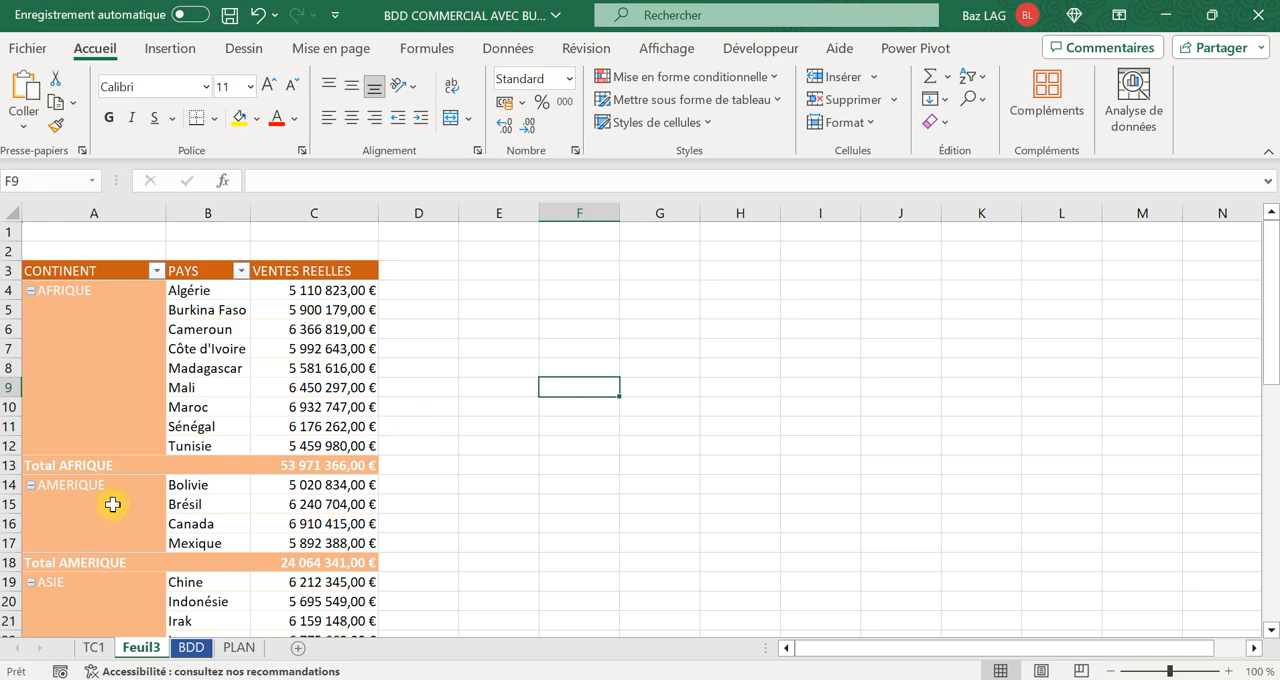
Review the topic outline on the PLAN sheet and return to the pivot table on Feuil3.
click(244, 649)
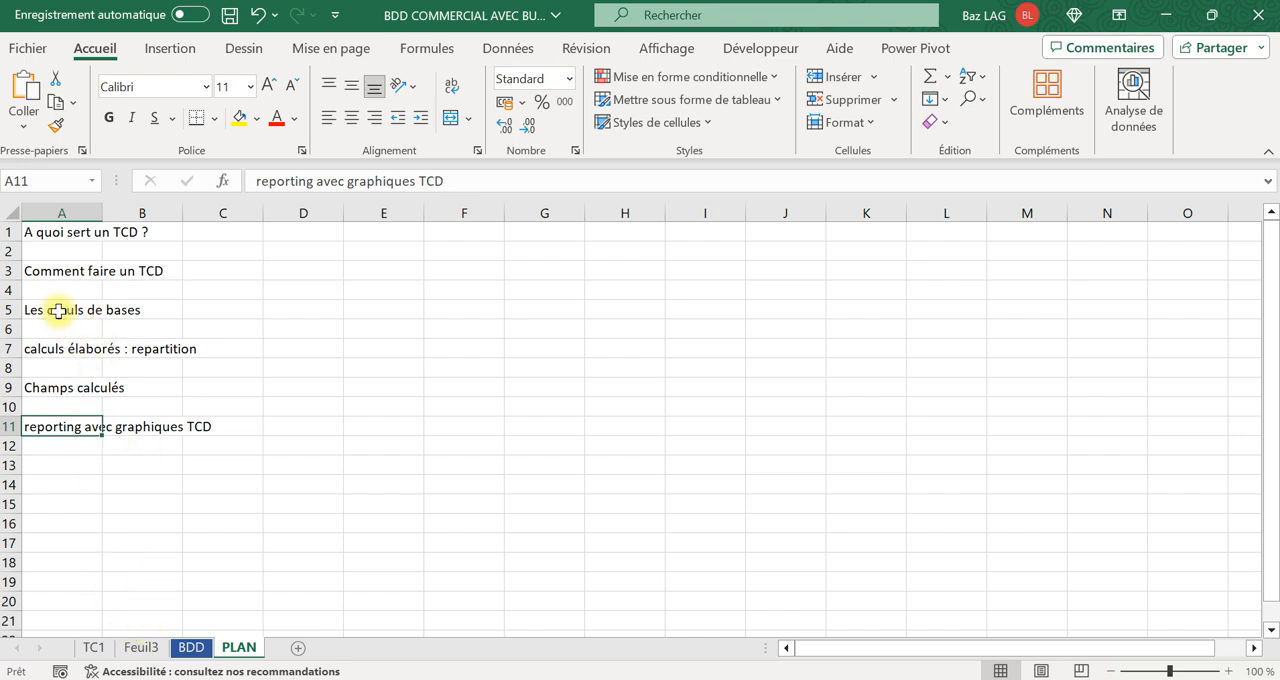
click(141, 647)
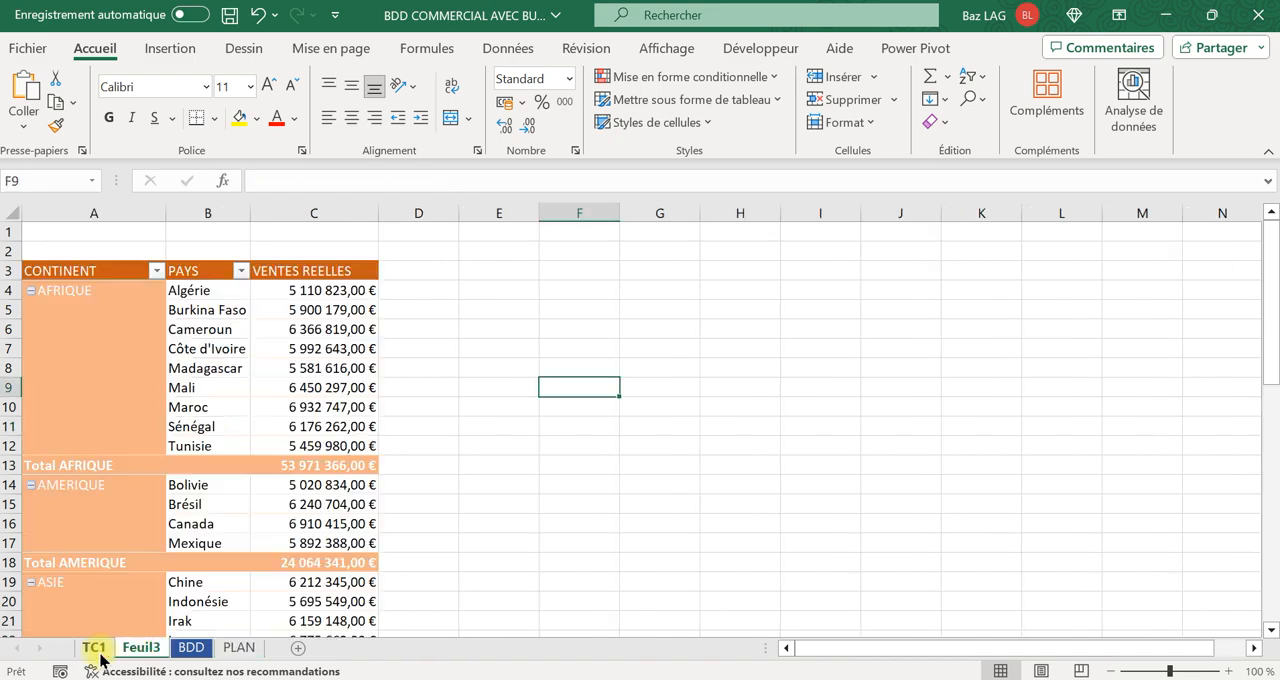
click(93, 647)
click(141, 647)
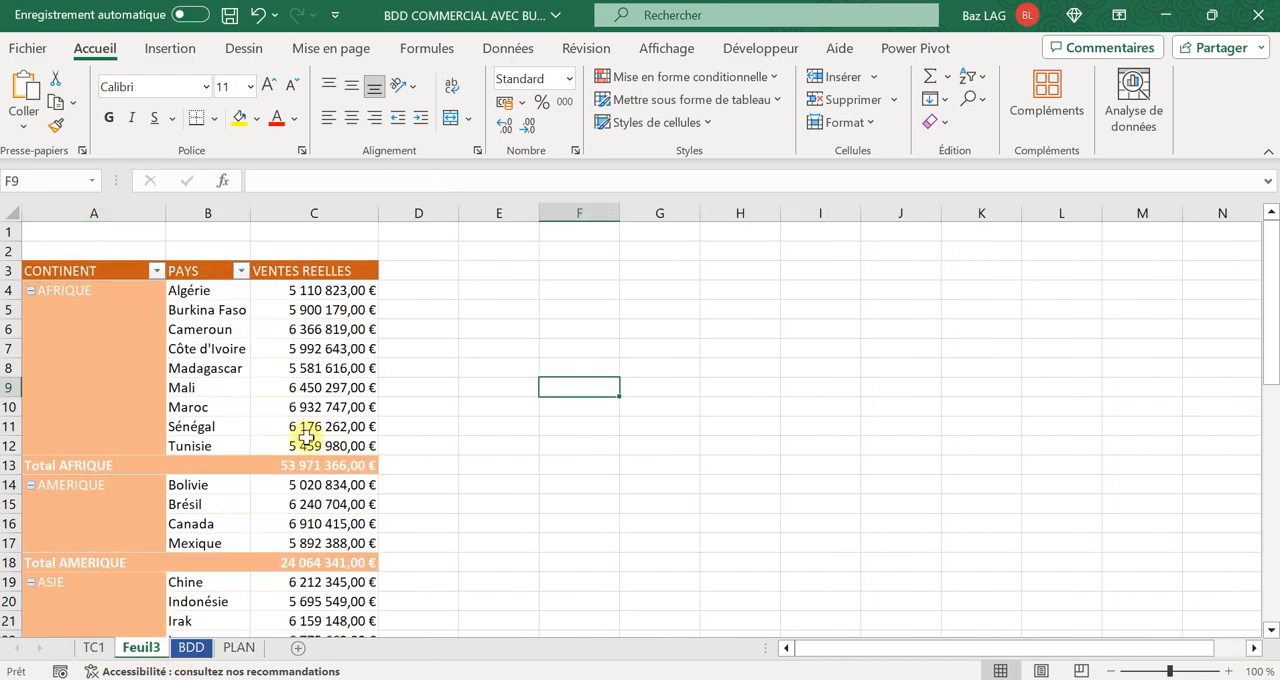
Add the C.A REEL field two more times to the pivot table's values.
click(322, 348)
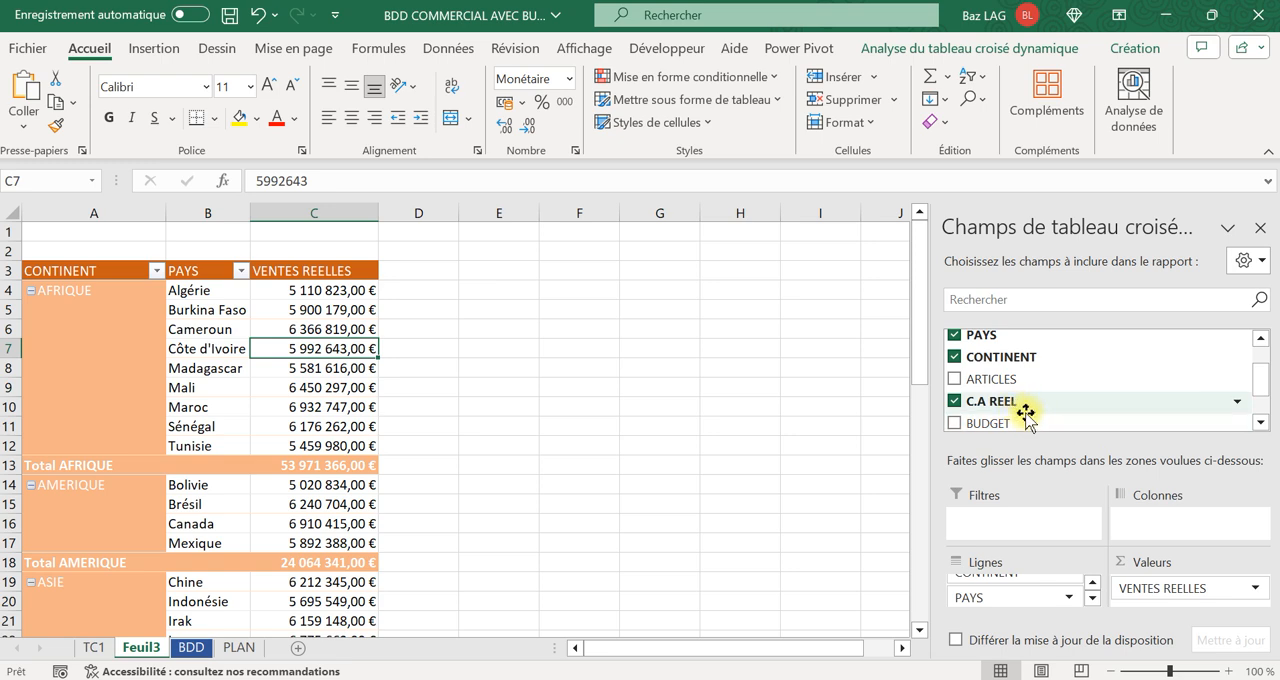
drag(1001, 403, 1160, 605)
drag(1024, 421, 1160, 600)
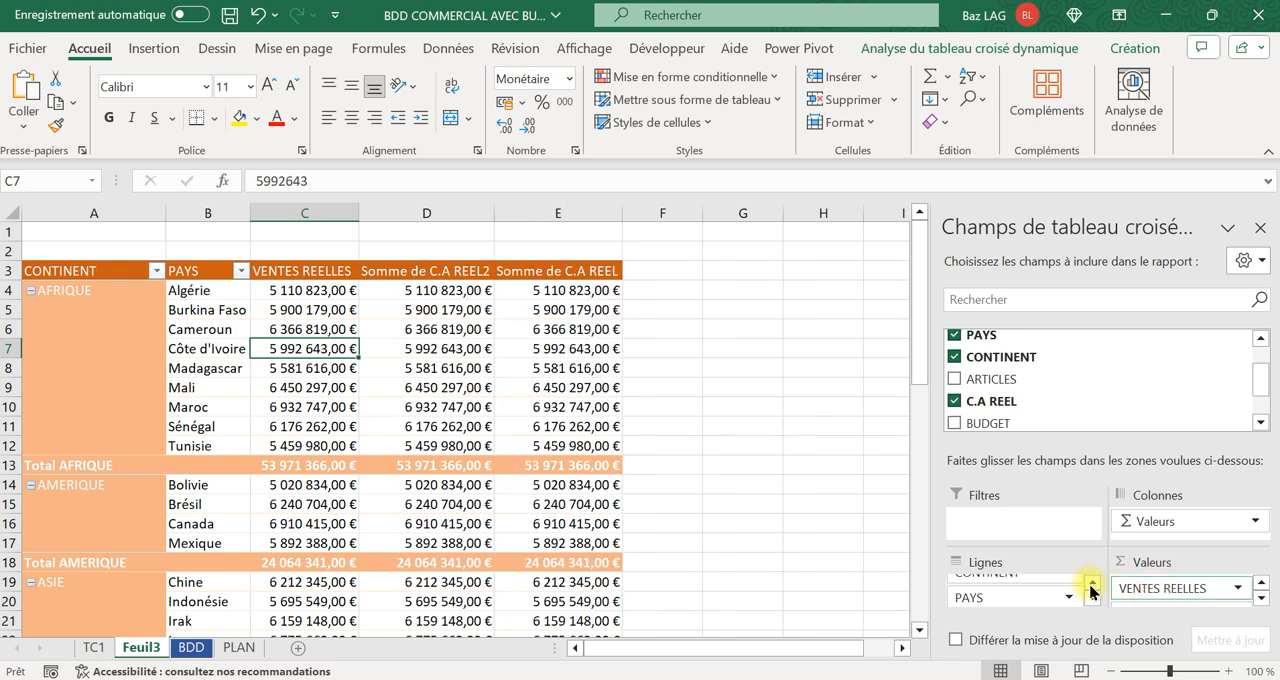
Summarise the Somme de C.A REEL2 values in column D by Moyenne.
click(440, 309)
mouse_move(440, 309)
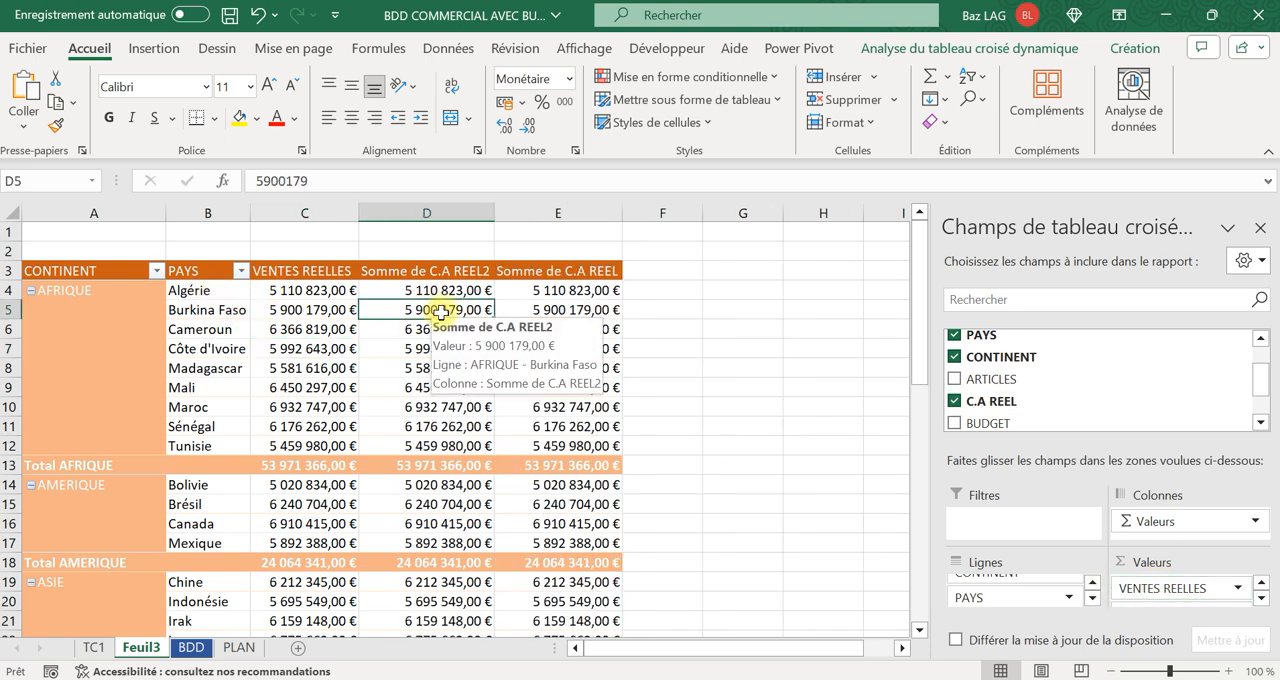
right_click(441, 313)
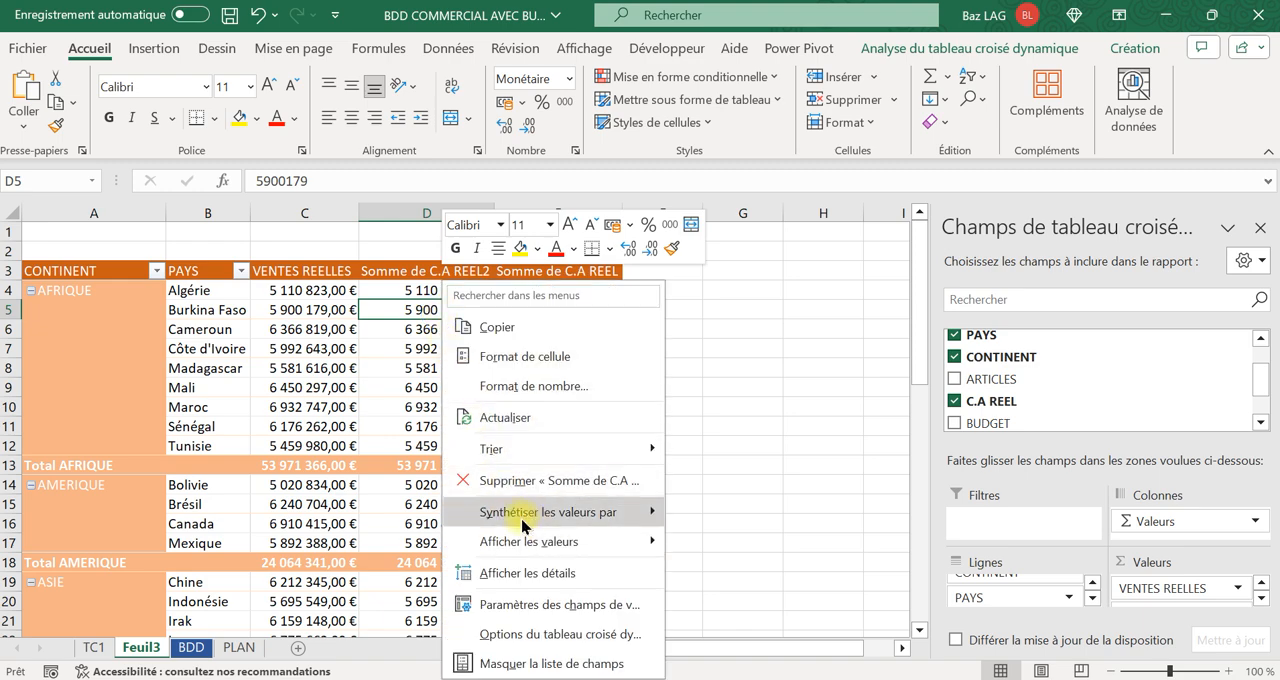
mouse_move(531, 523)
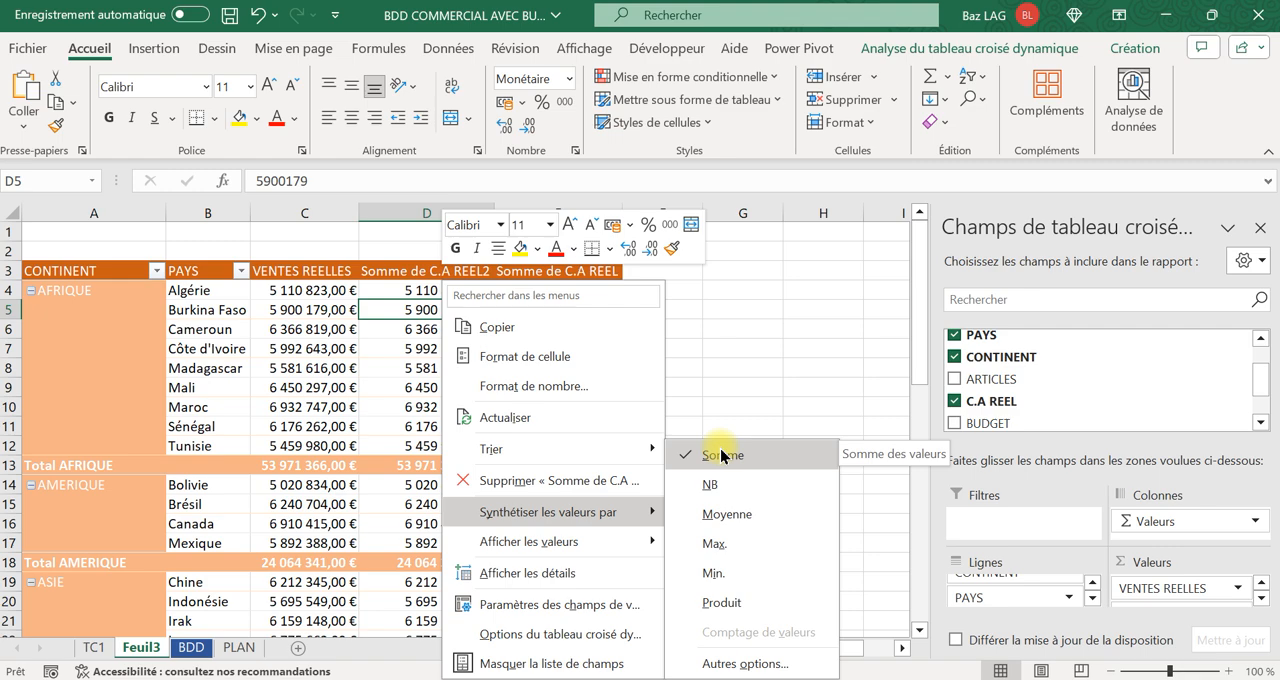
click(716, 514)
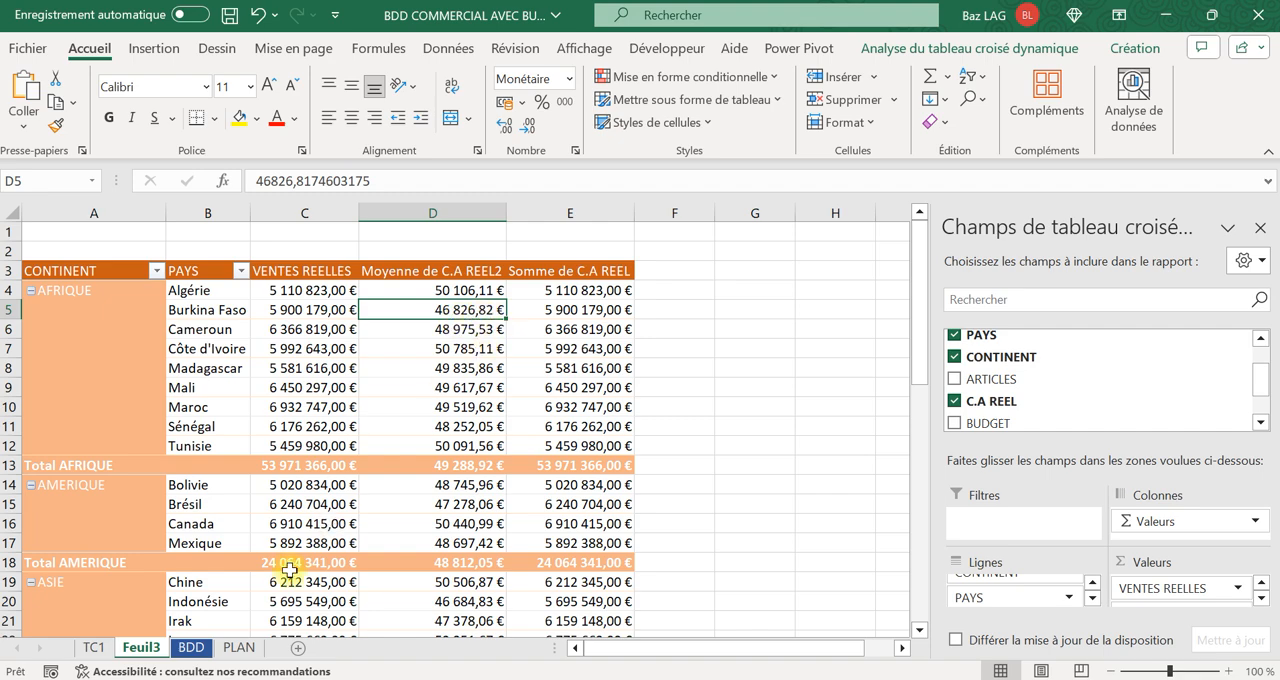
Filter the PAYS column on the BDD sheet to show only Burkina Faso.
click(190, 648)
click(320, 349)
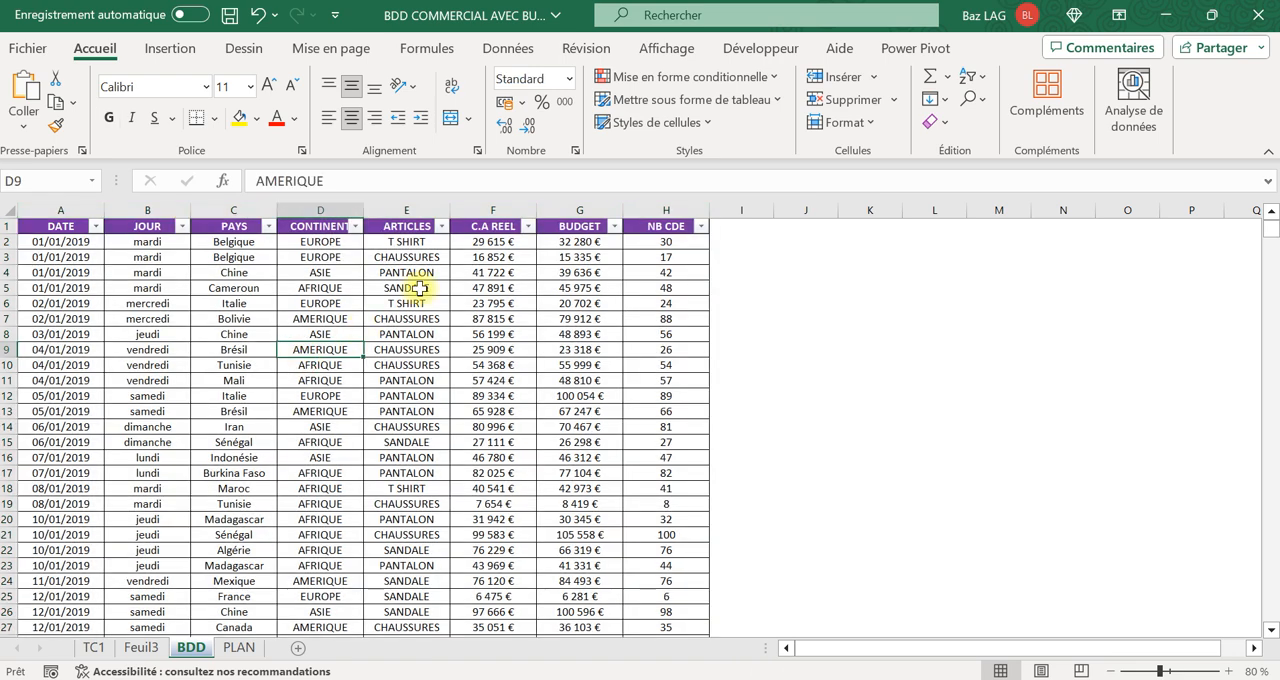
click(268, 227)
click(358, 467)
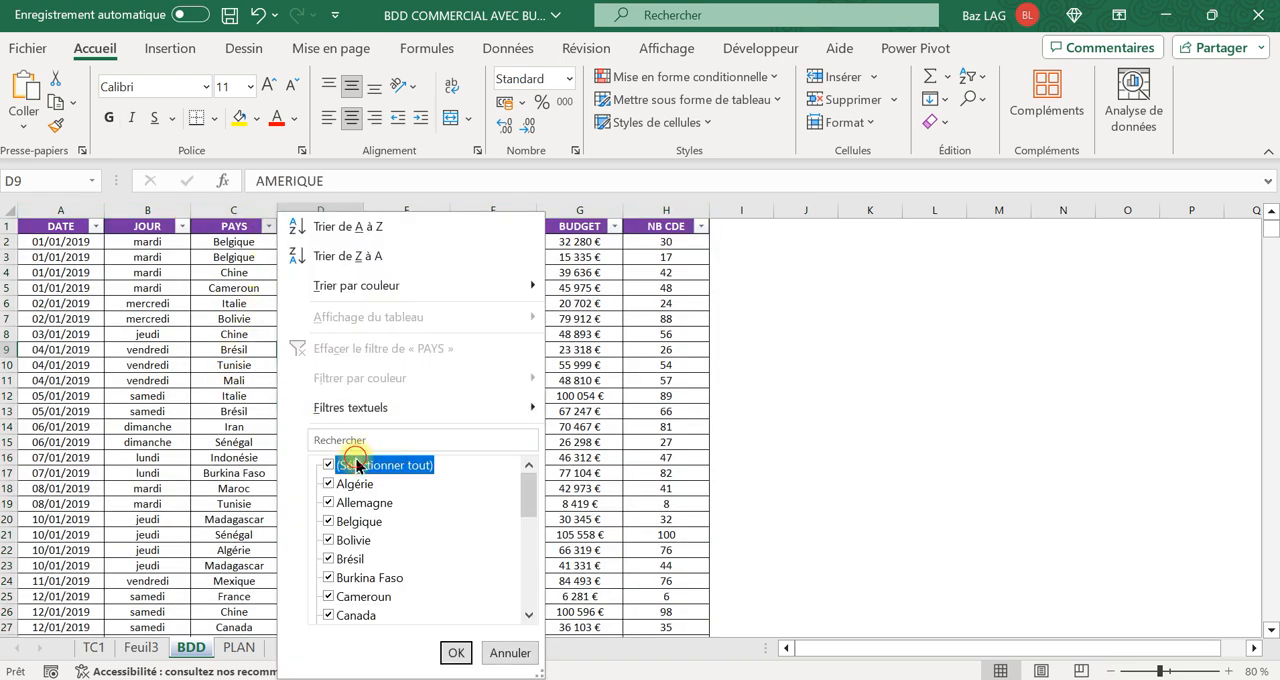
click(362, 578)
click(453, 652)
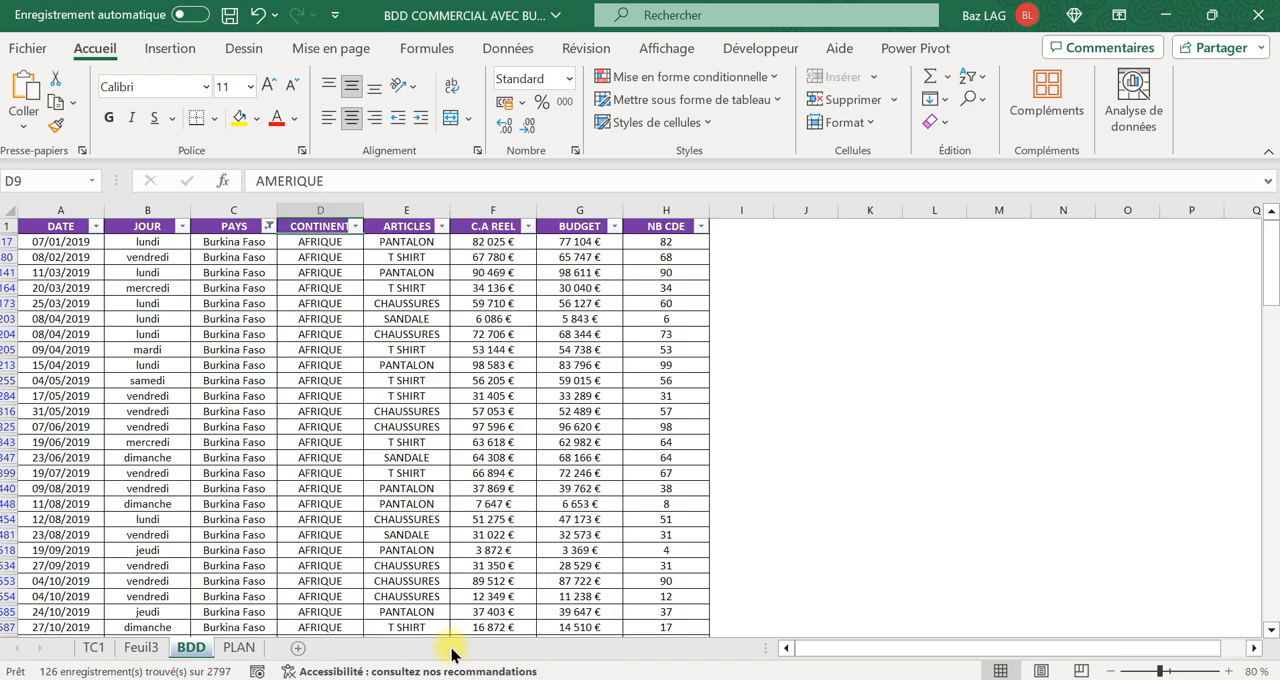
Check the average of the filtered C.A REEL column against the Burkina Faso average in the Feuil3 pivot table.
click(500, 210)
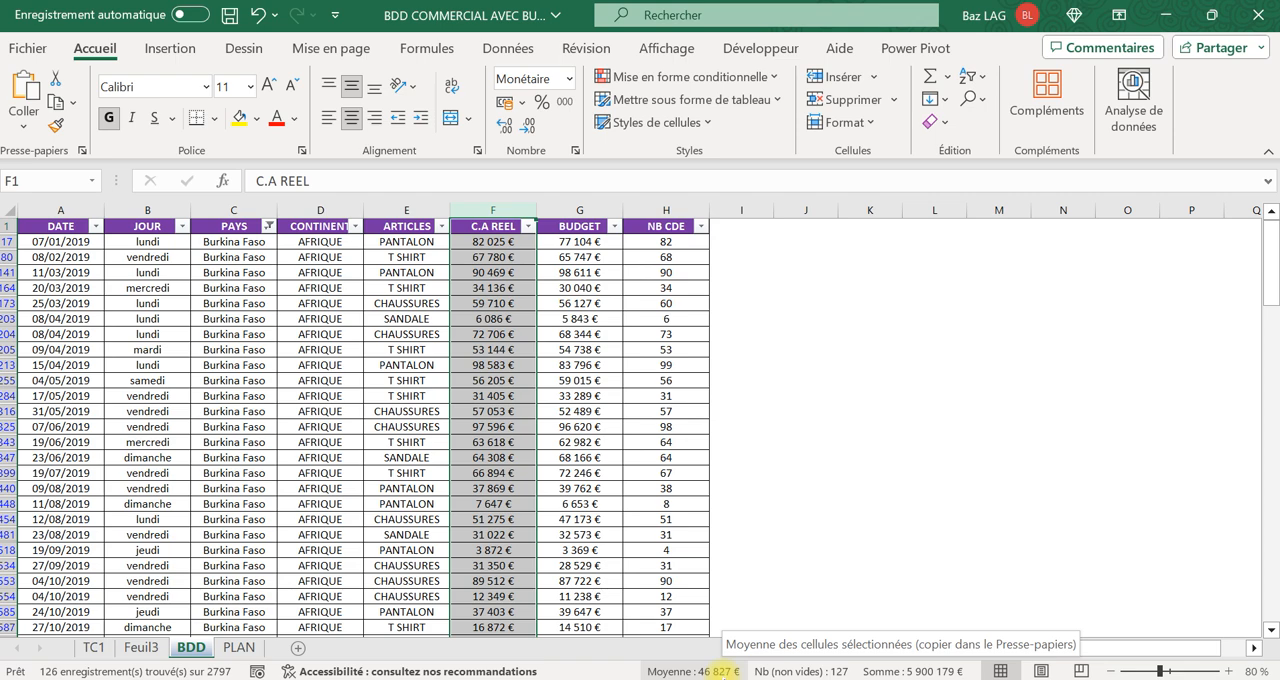
click(240, 647)
click(158, 651)
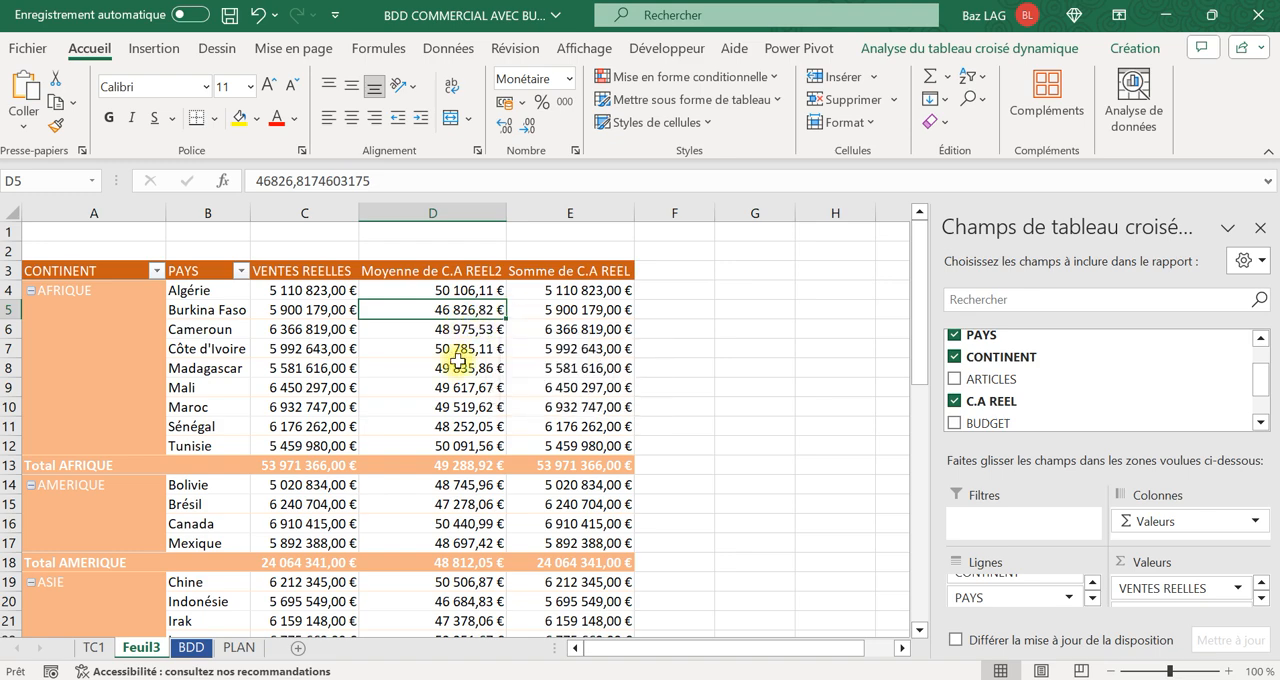
Try to reduce the number of decimals in pivot columns C to E, and in column D alone.
click(470, 209)
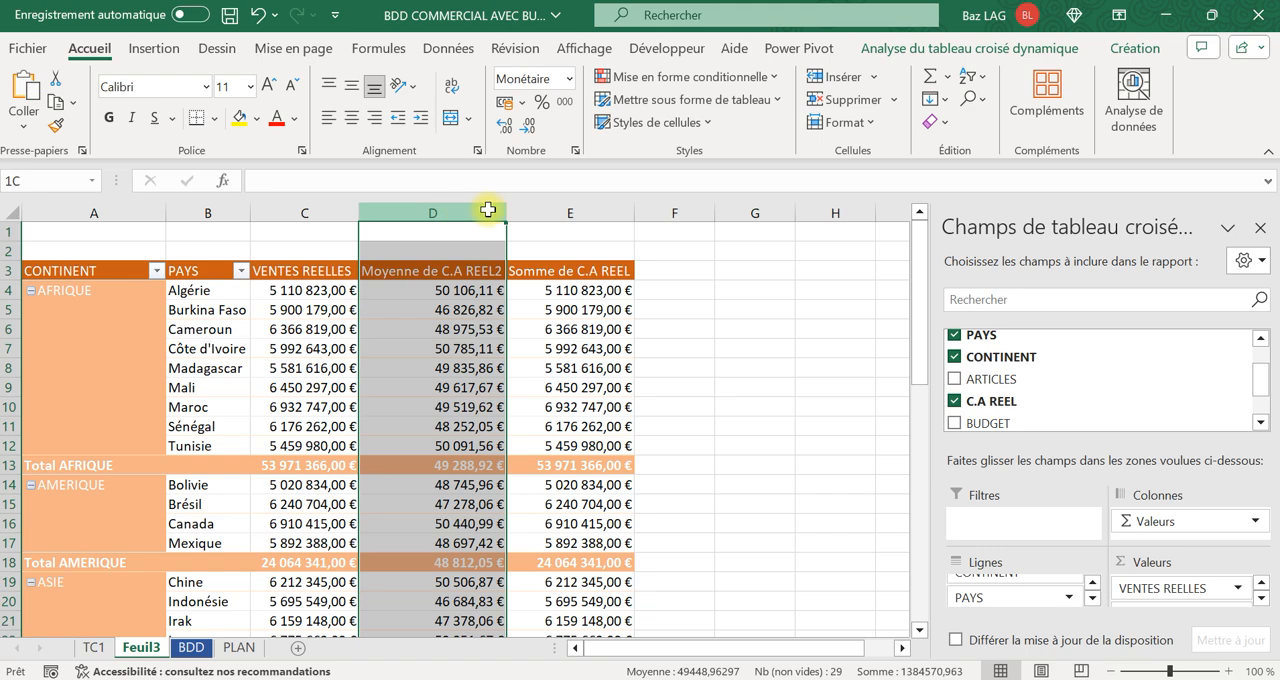
drag(475, 209, 571, 206)
drag(309, 206, 570, 208)
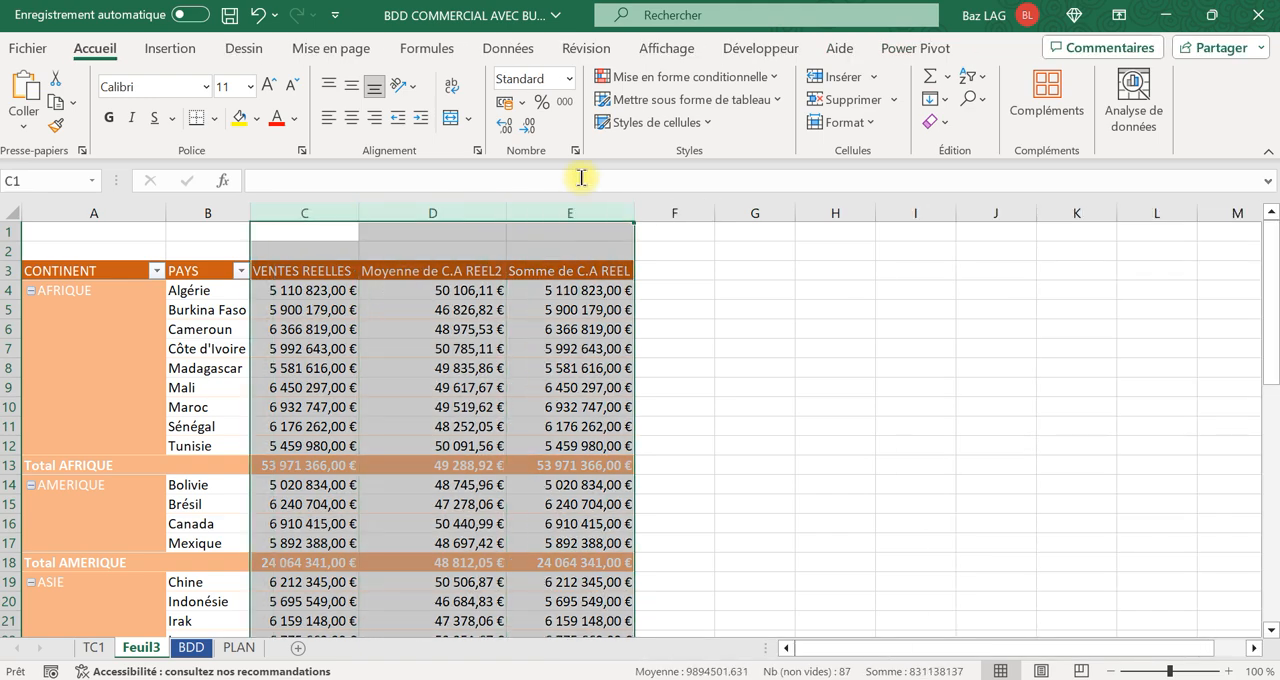
click(526, 133)
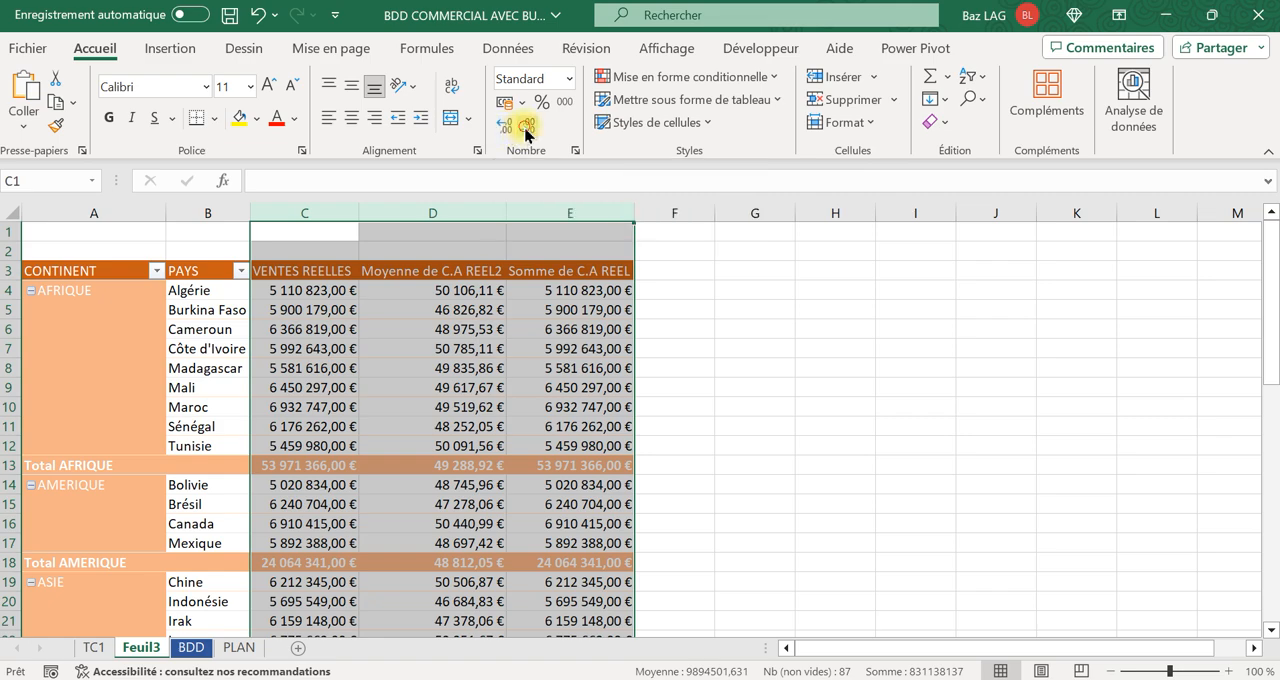
click(430, 329)
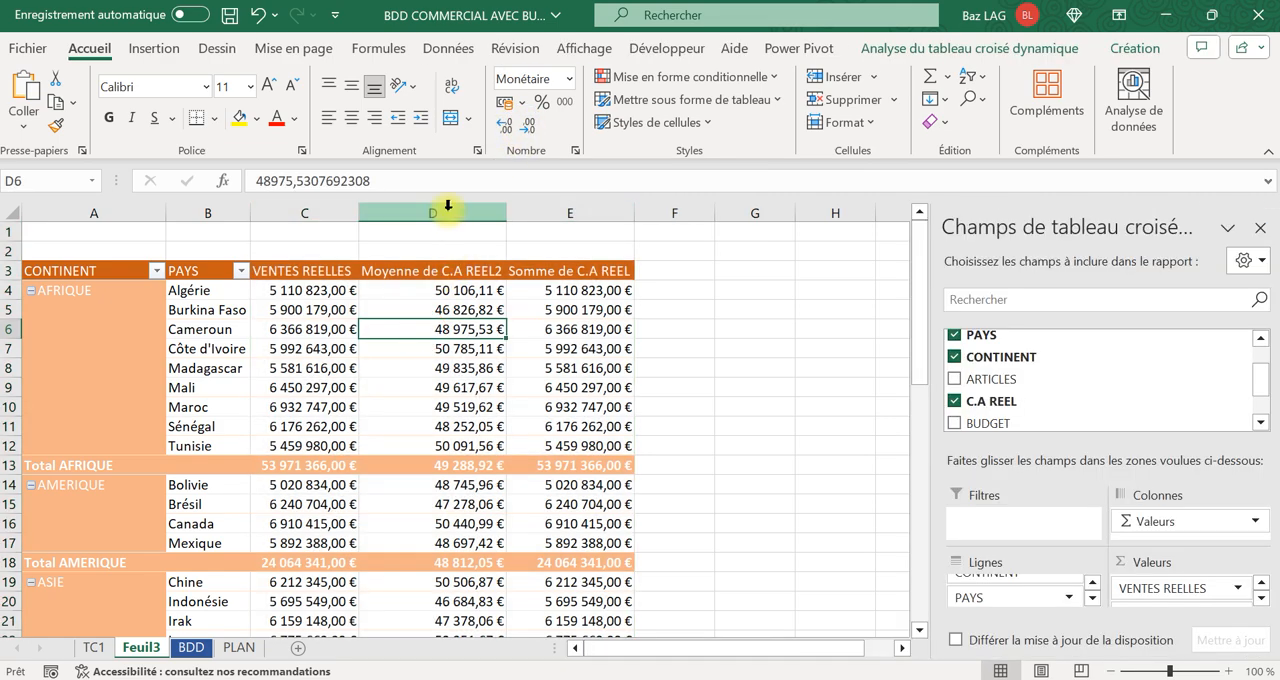
click(448, 211)
click(528, 125)
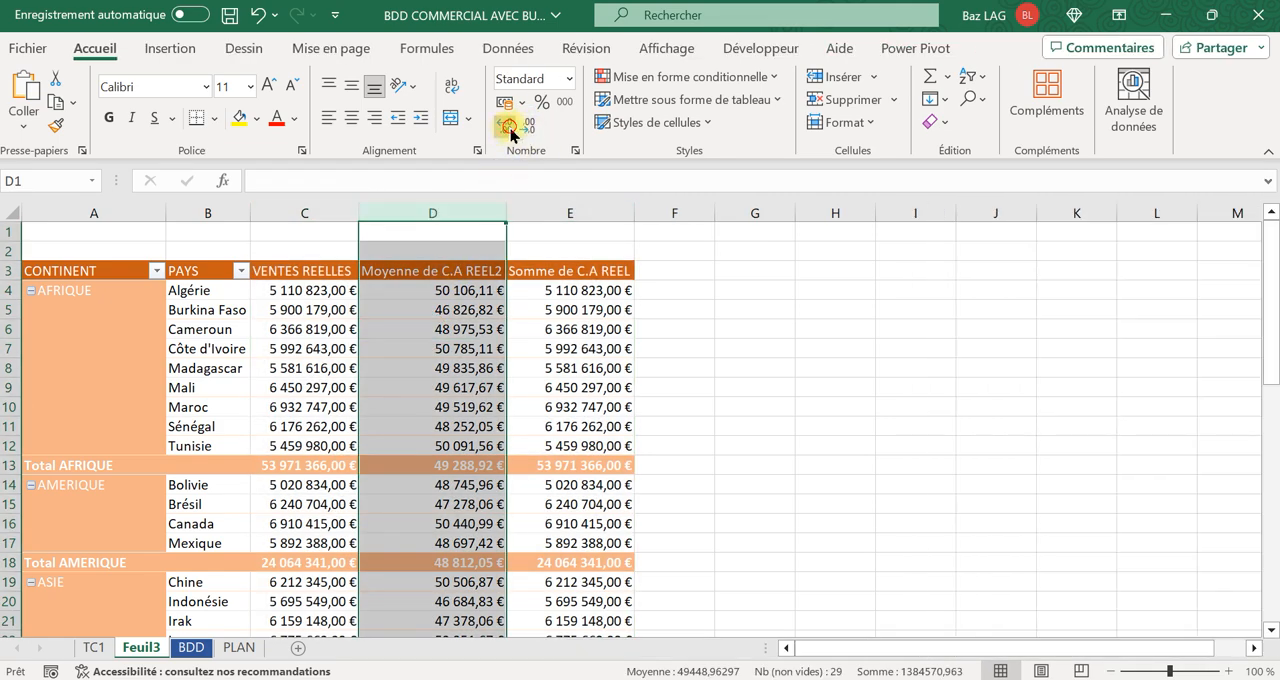
click(525, 424)
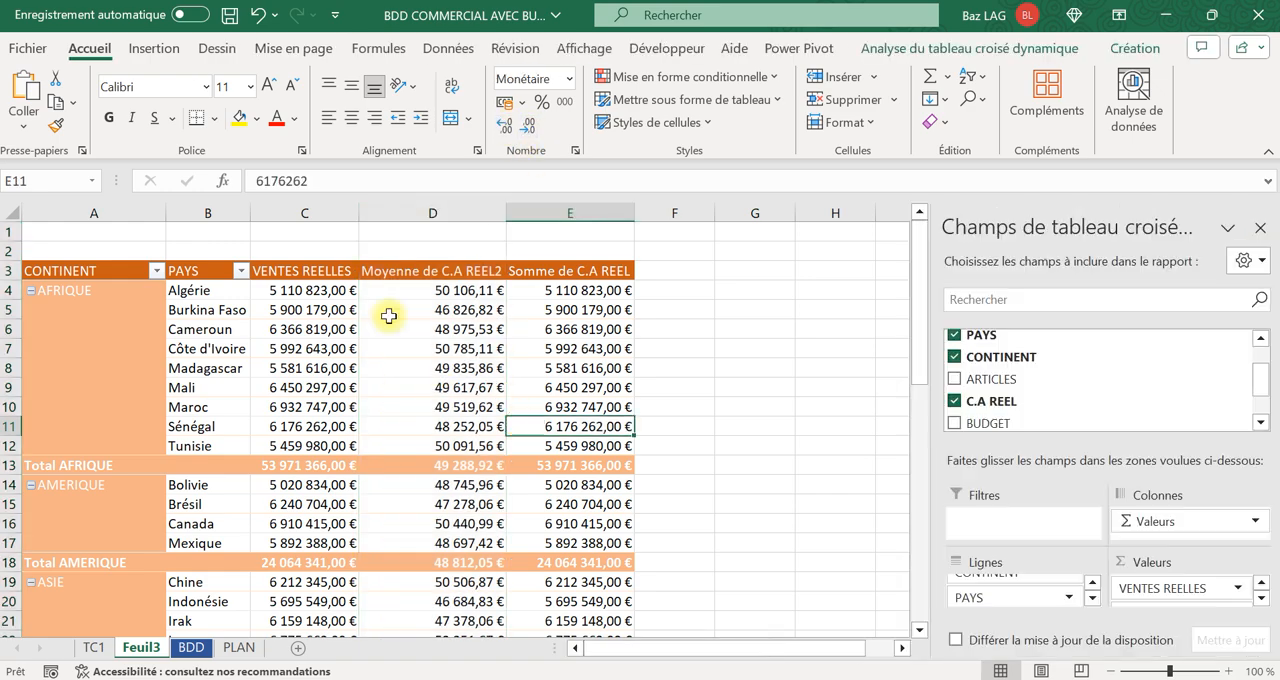
Format pivot columns C to E as Monétaire with 0 decimals and the symbol Aucune.
drag(310, 213, 510, 217)
right_click(478, 368)
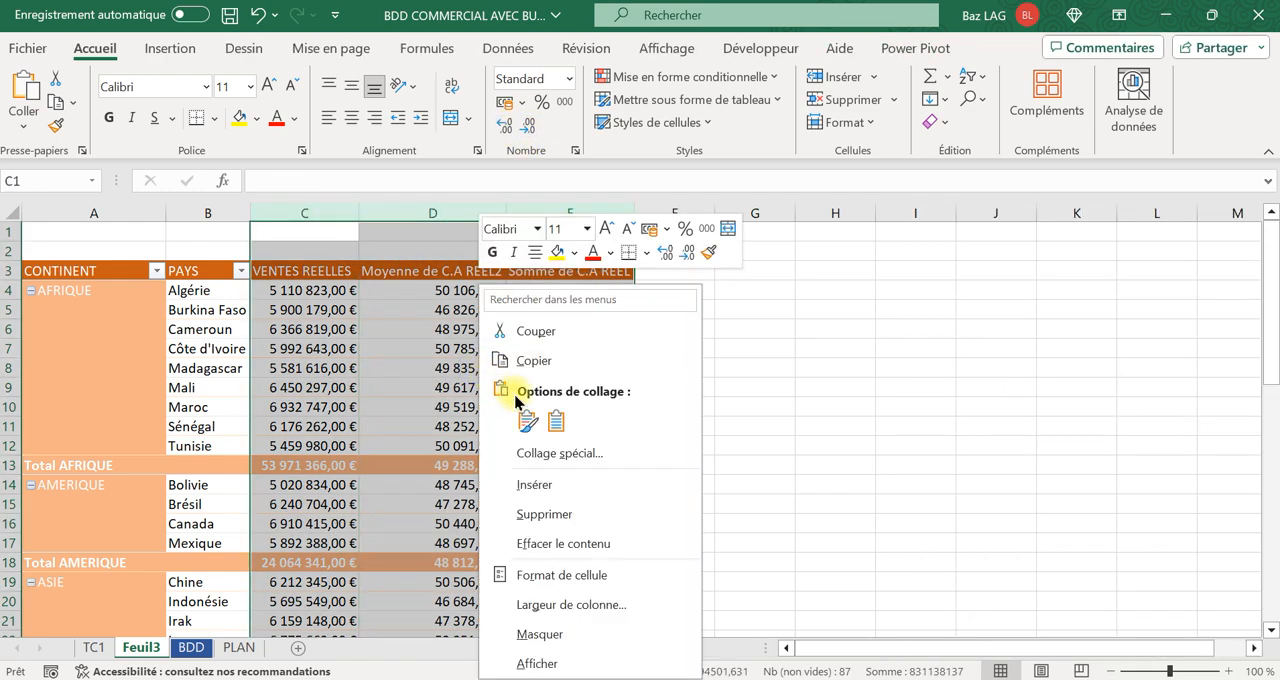
click(553, 575)
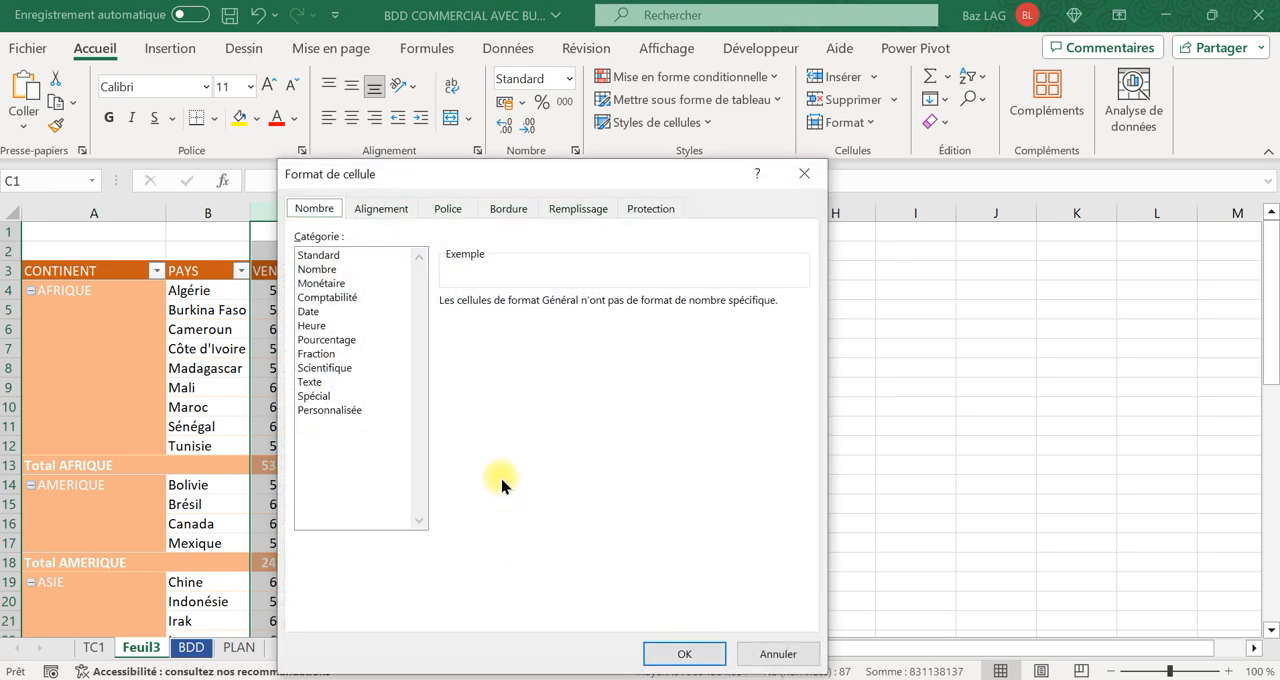
click(335, 285)
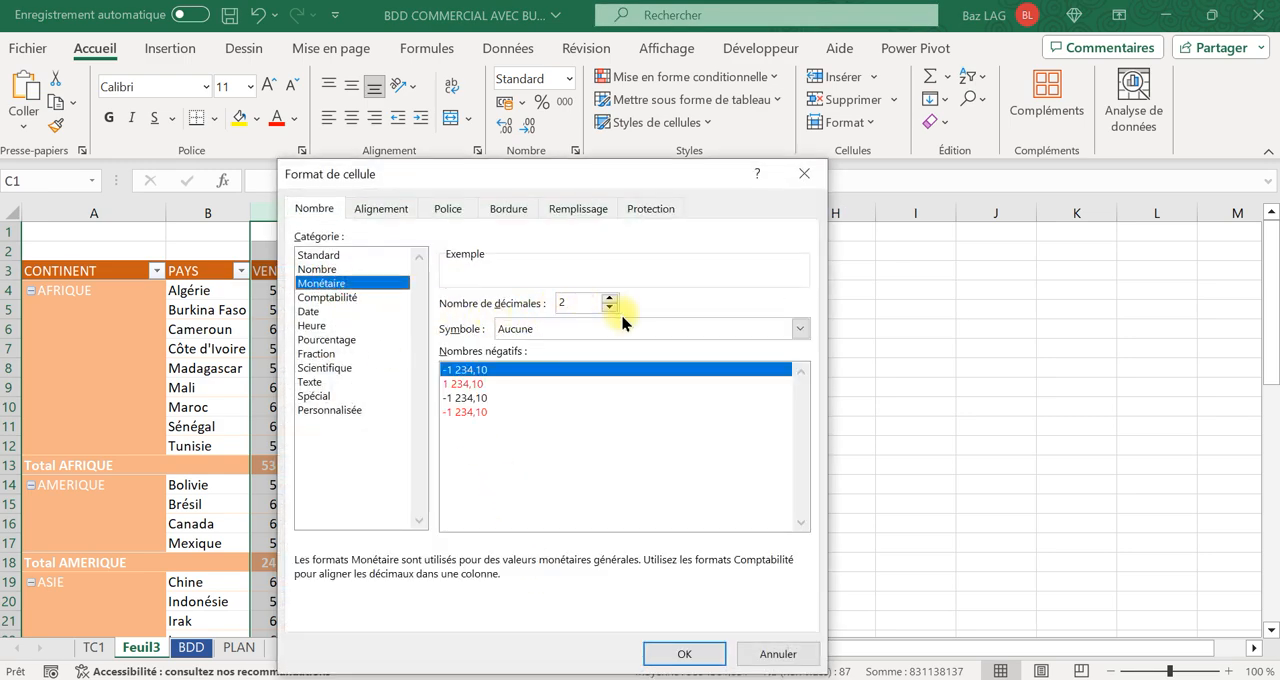
click(667, 657)
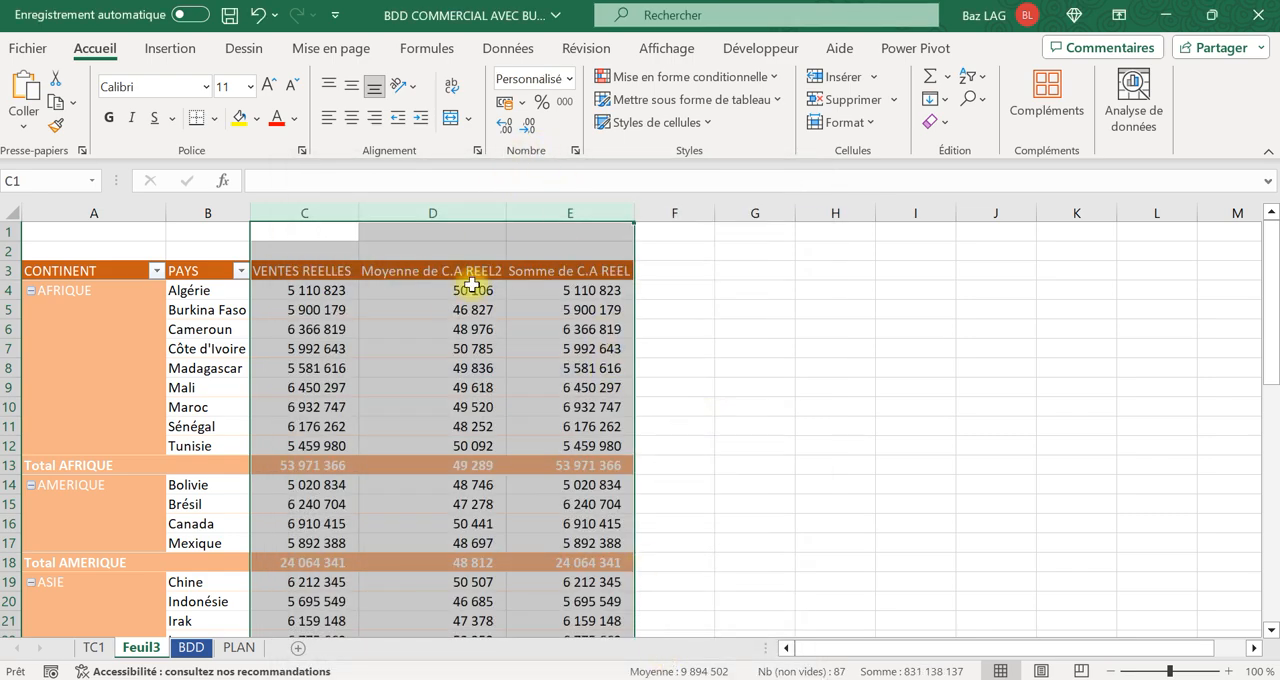
Format pivot columns C to E as Monétaire with 0 decimals and the € symbol.
right_click(443, 323)
click(520, 571)
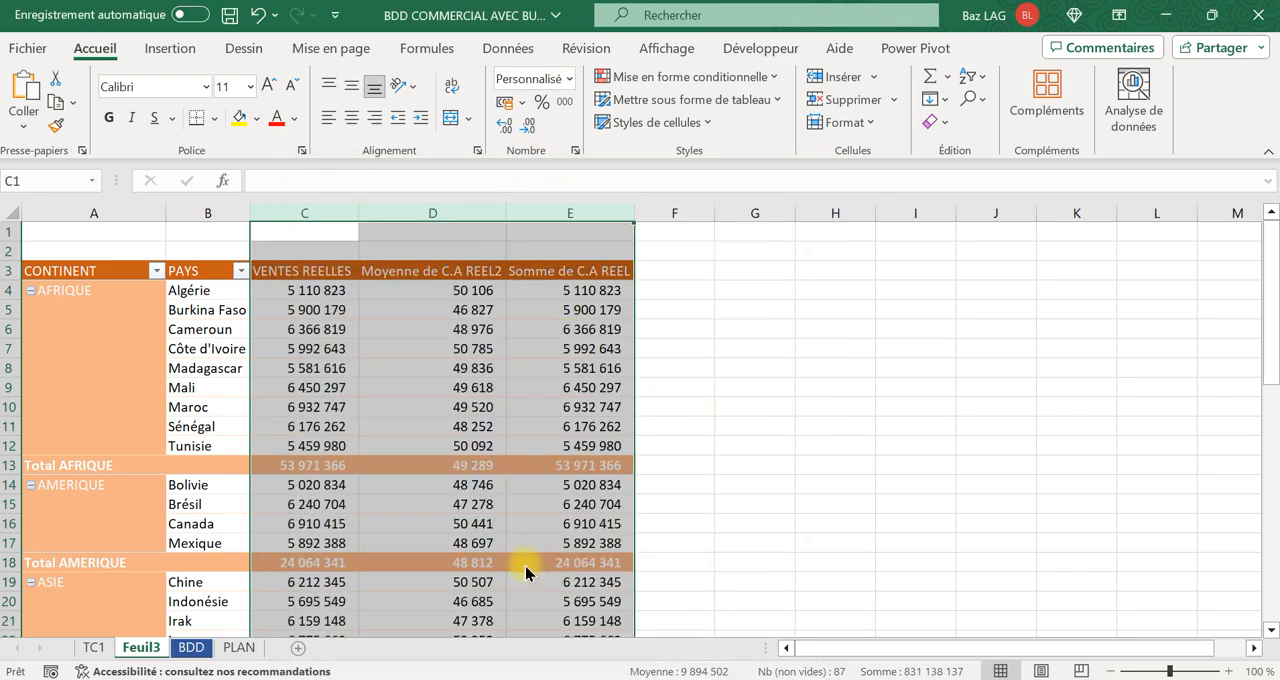
click(305, 283)
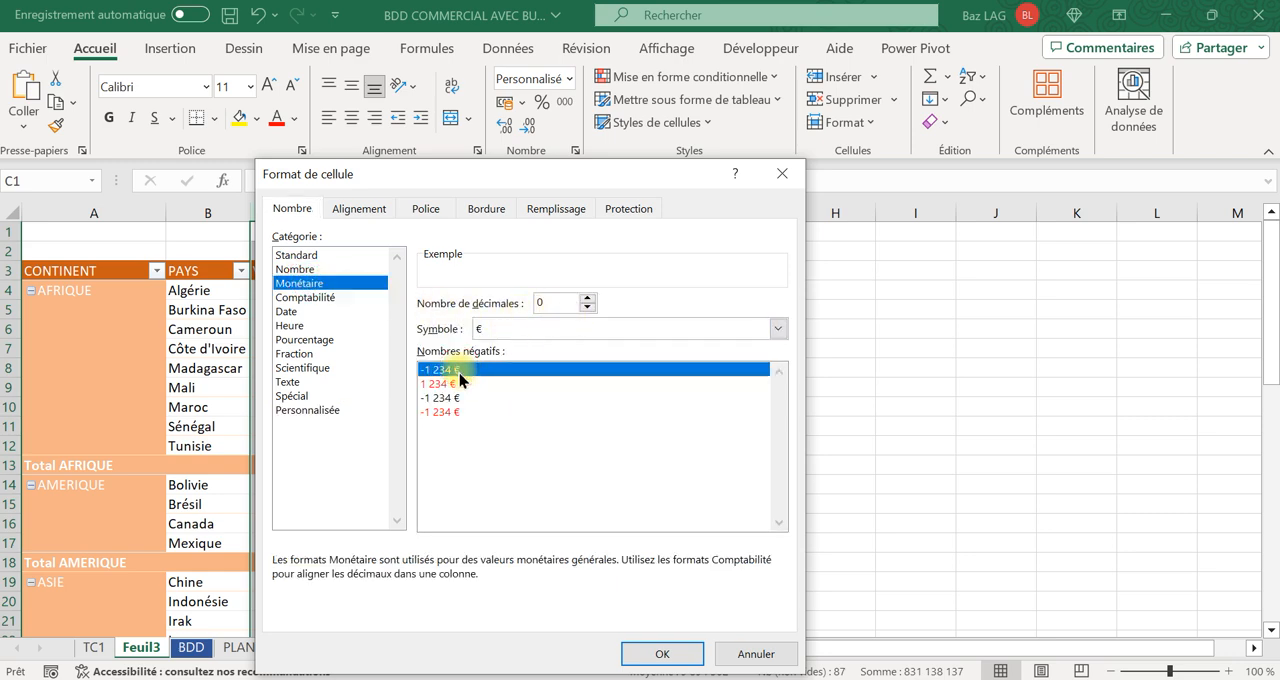
click(665, 655)
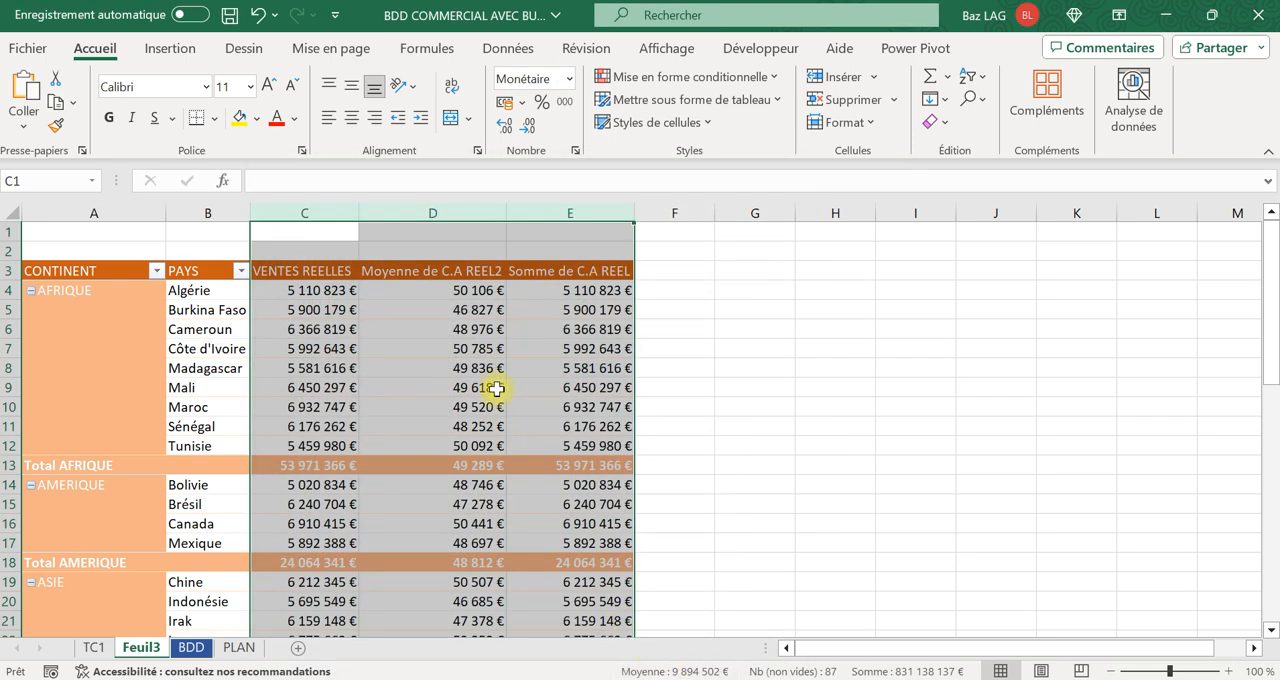
click(668, 325)
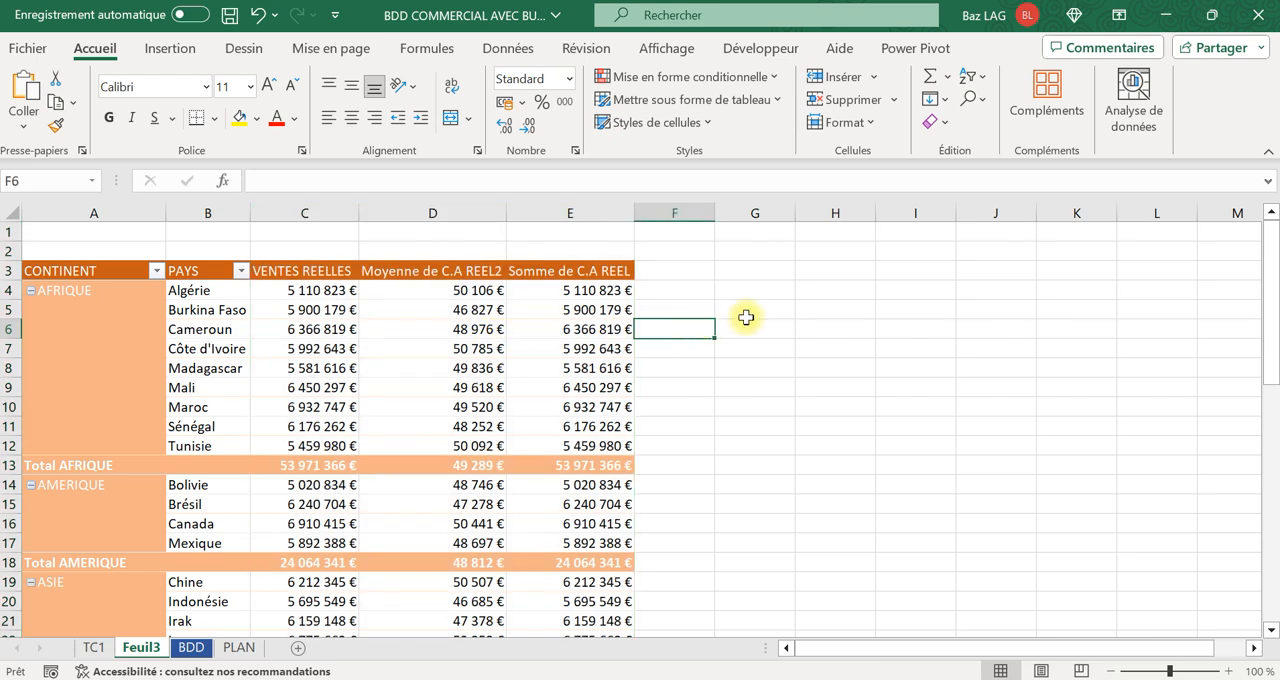
Compare the Burkina Faso average in the Feuil3 pivot table with the average of the filtered C.A REEL column on BDD.
click(476, 310)
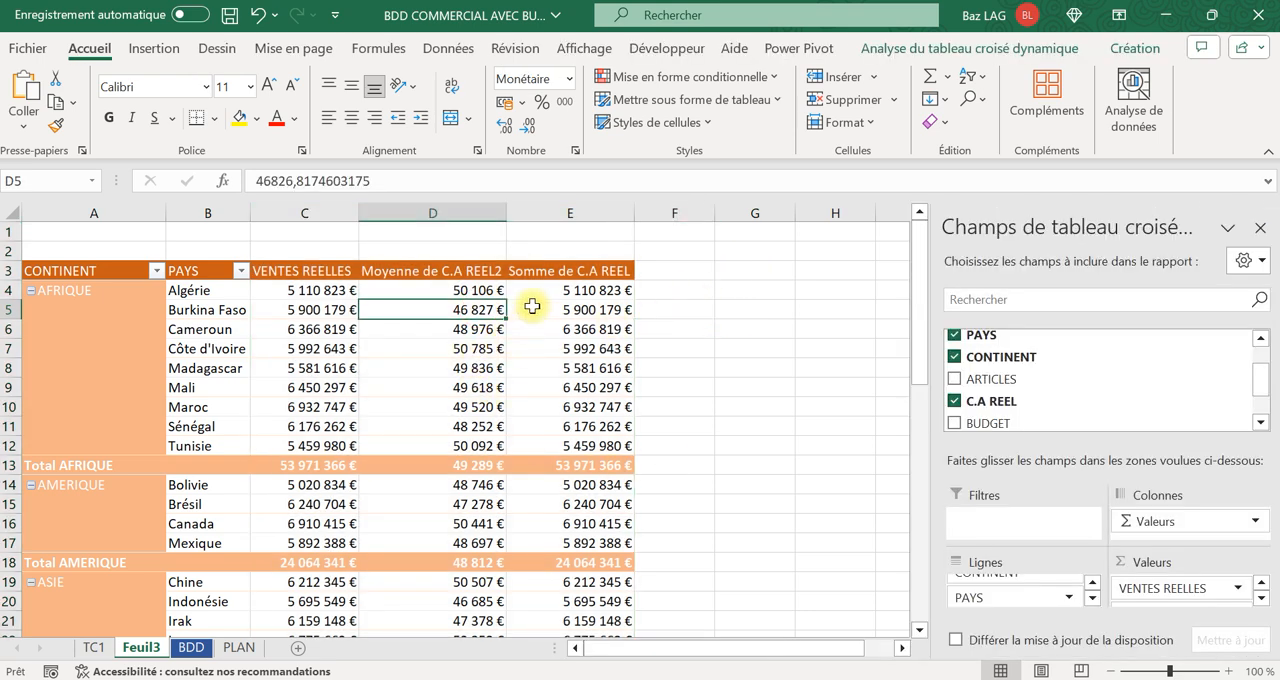
click(191, 647)
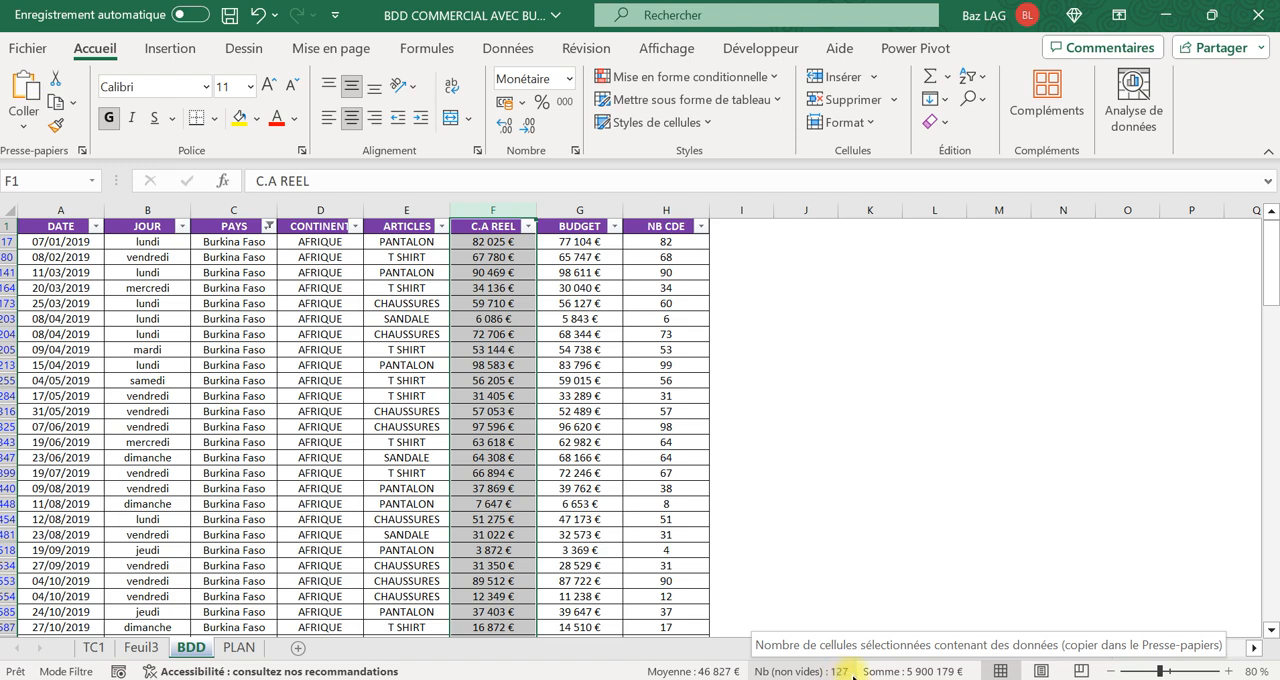
click(577, 364)
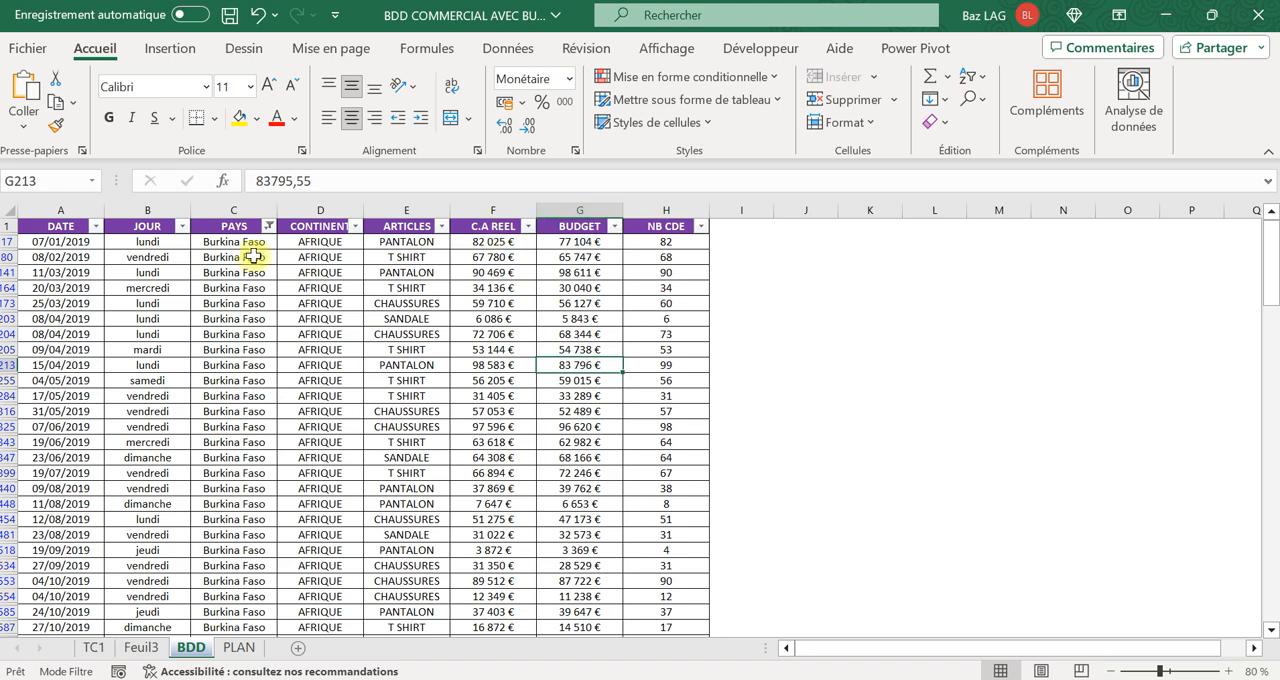
Filter the PAYS column on BDD to show only Allemagne and check the average of the C.A REEL column.
click(268, 226)
click(330, 465)
click(340, 503)
click(455, 652)
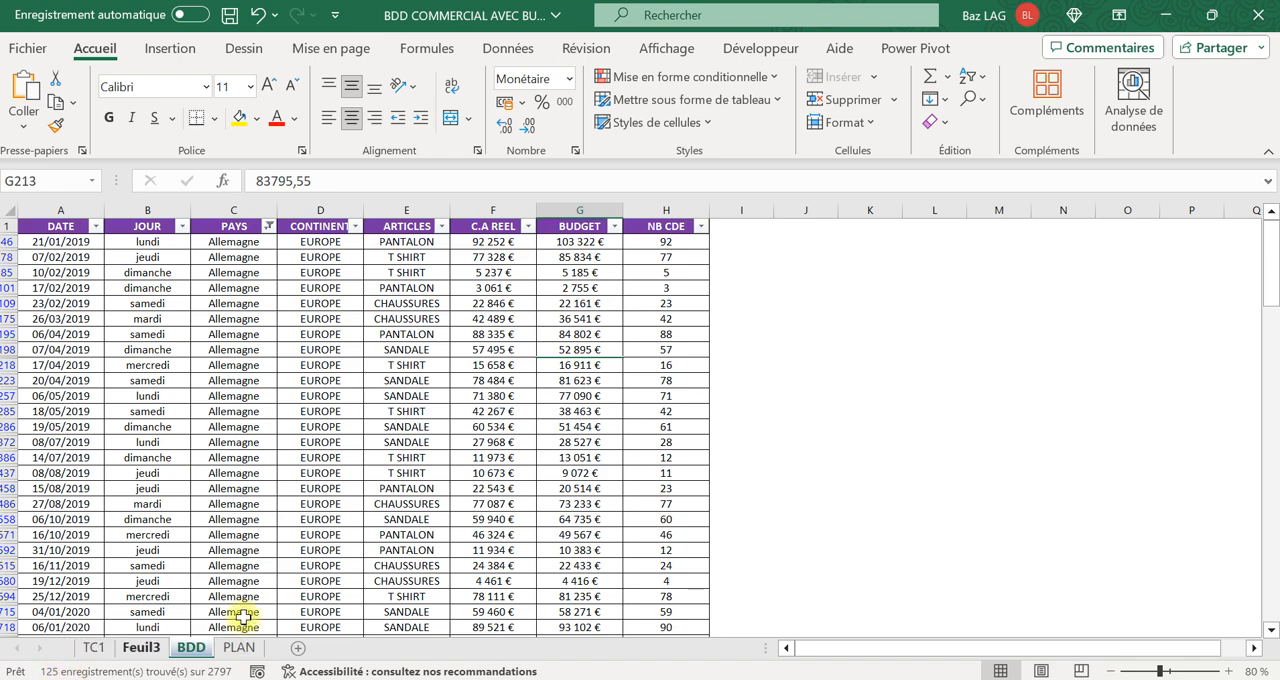
click(508, 211)
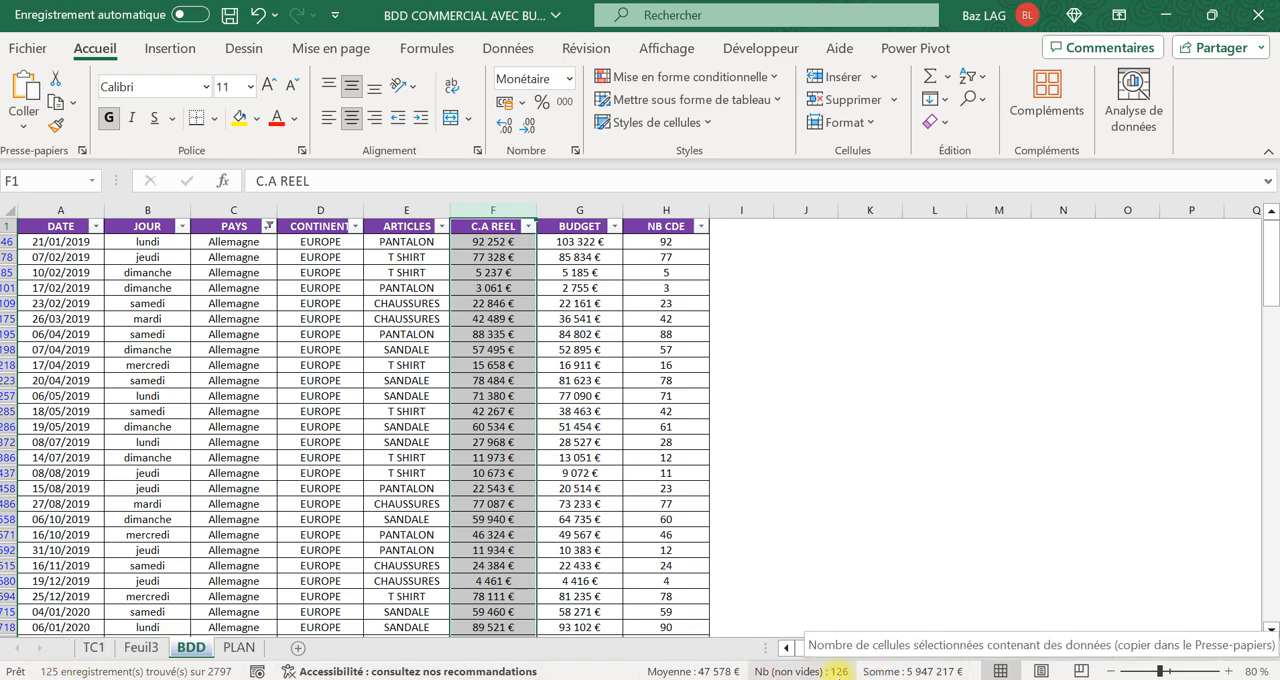
Clear the country filter on the BDD sheet and return to the Feuil3 pivot table.
click(508, 48)
click(643, 79)
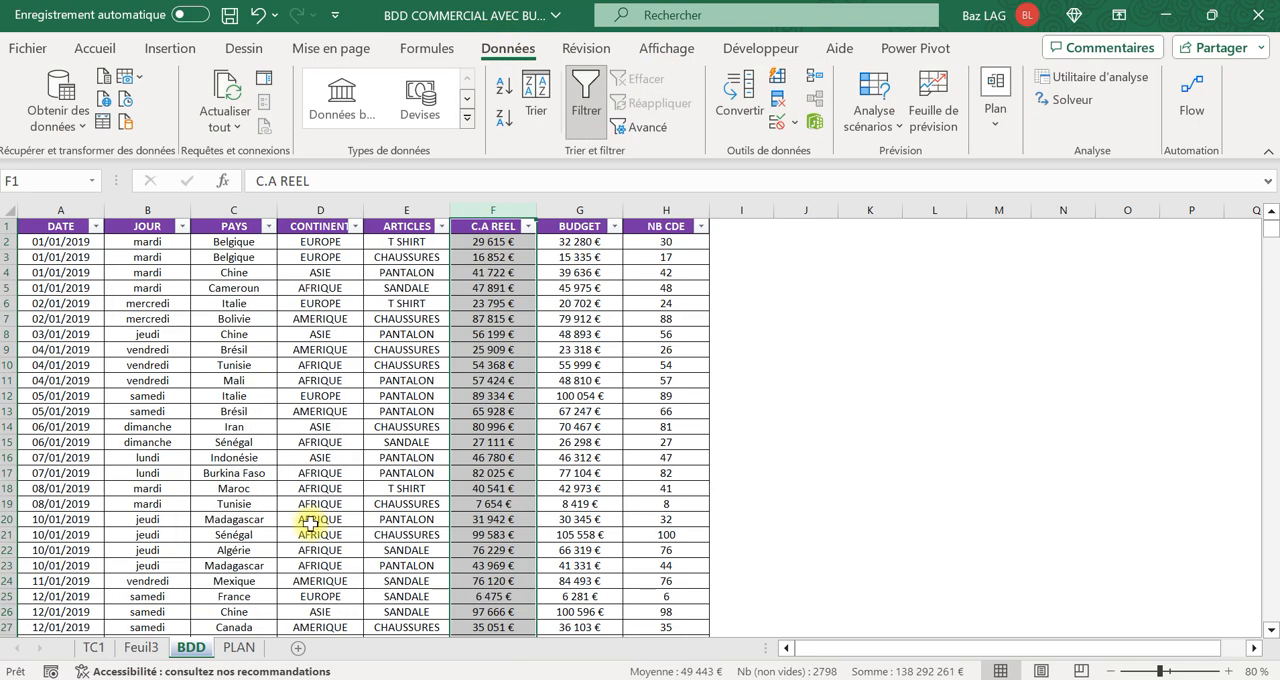
click(93, 648)
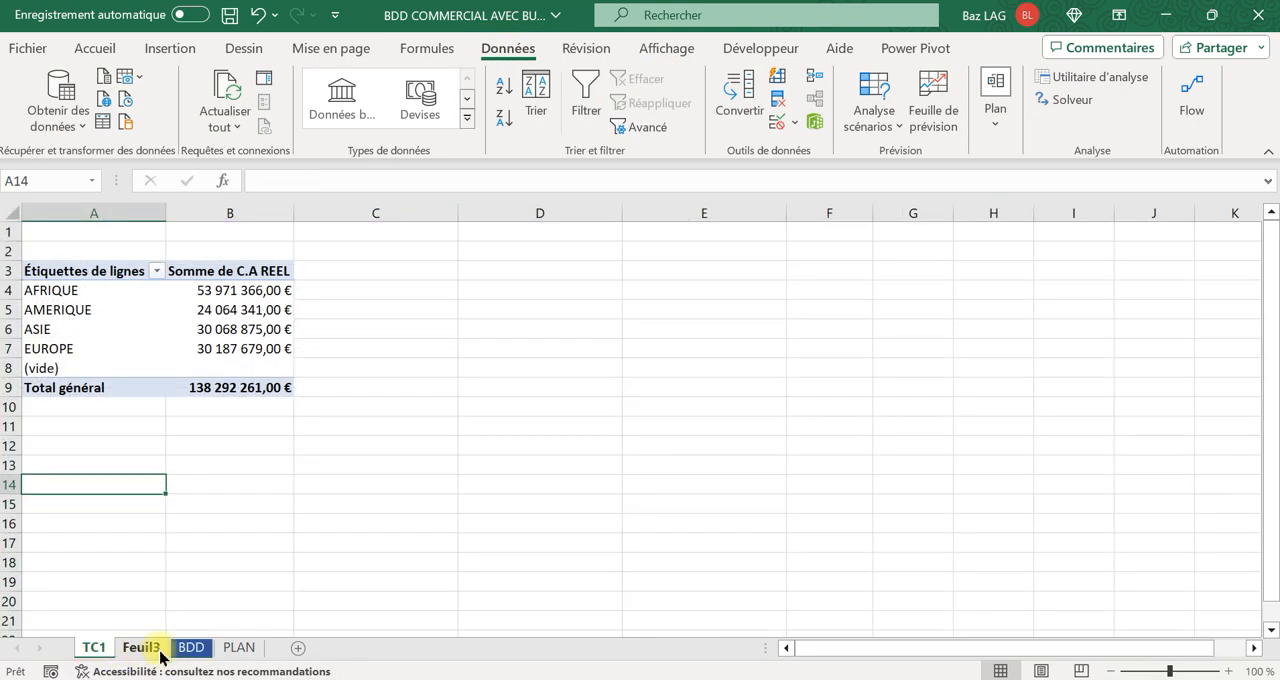
click(141, 648)
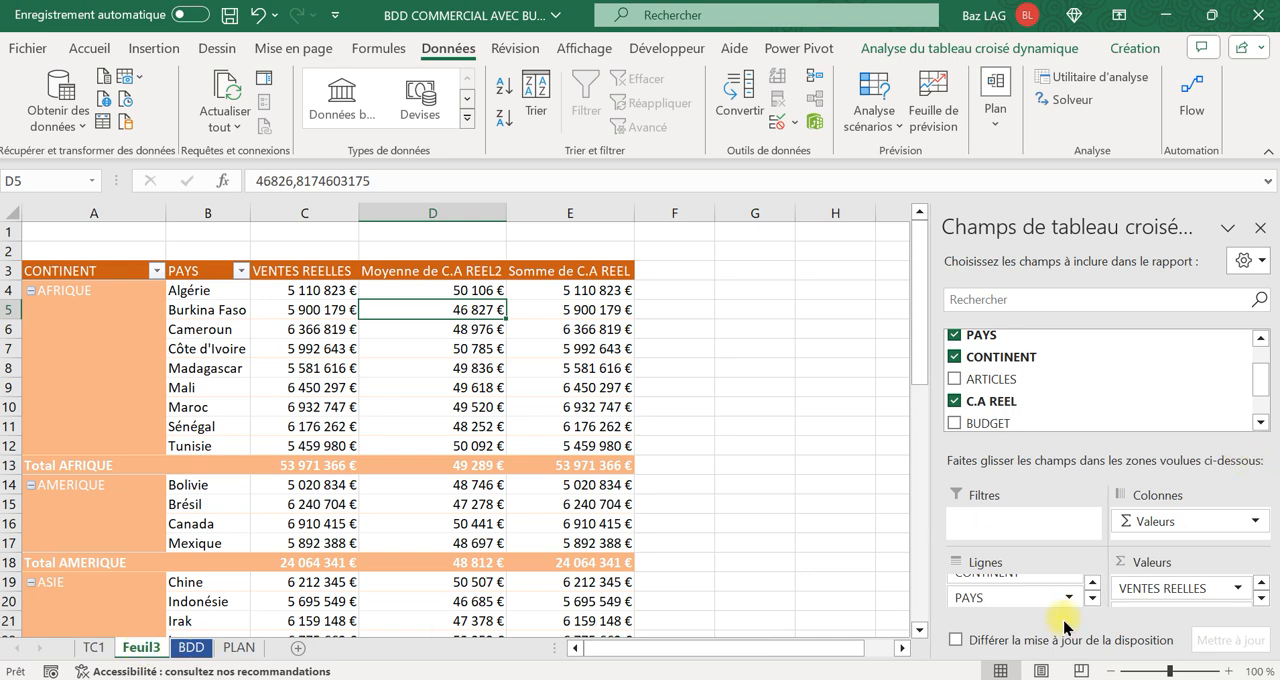
Summarize the Somme de C.A REEL column of the Feuil3 pivot table by Max.
click(1262, 598)
click(305, 311)
click(436, 312)
click(586, 308)
right_click(590, 310)
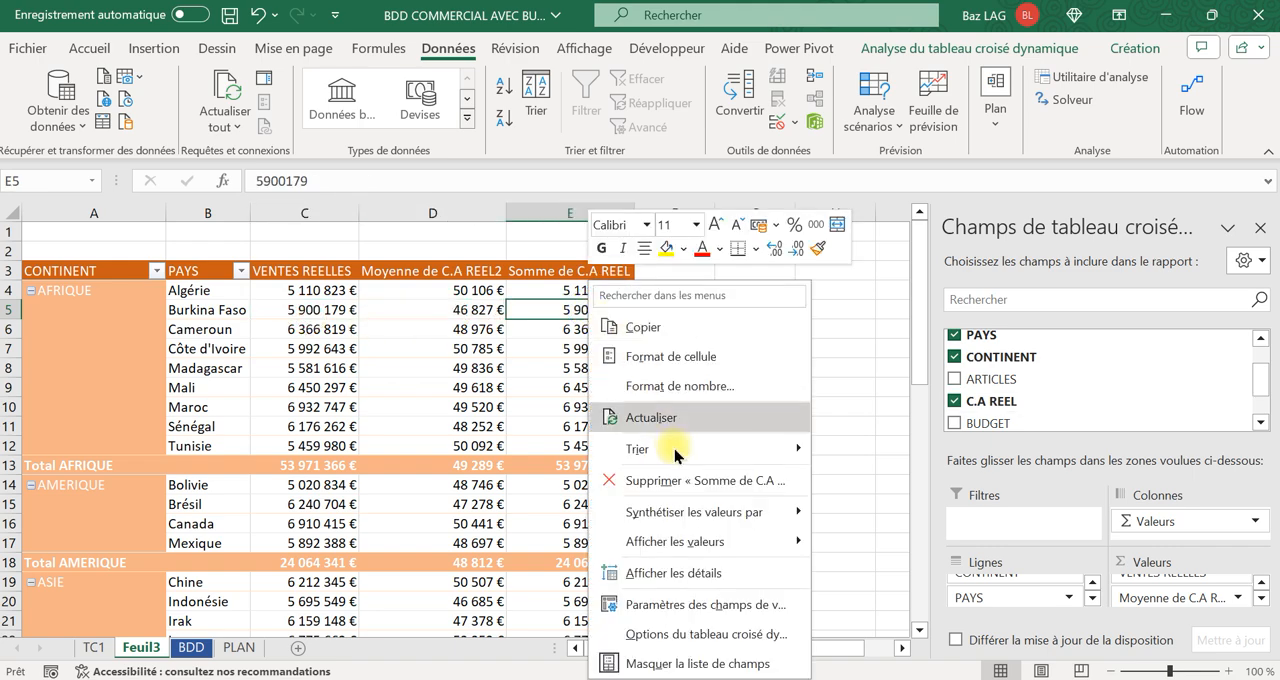
mouse_move(718, 523)
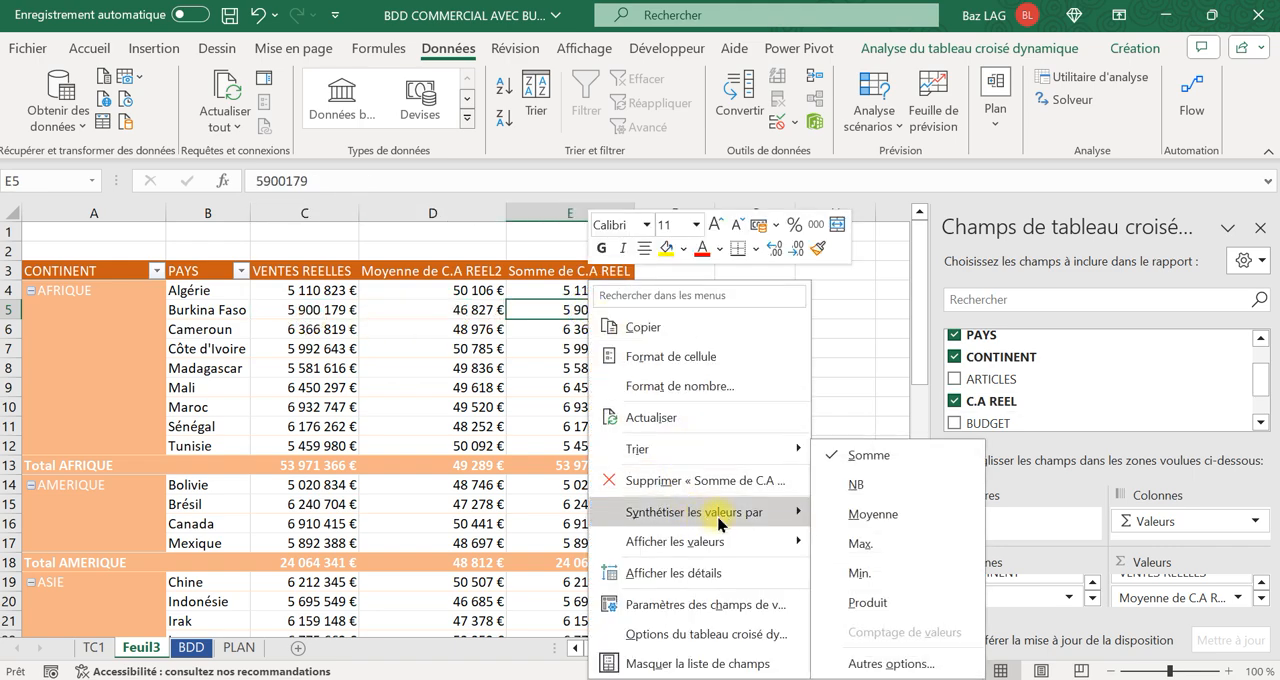
click(855, 546)
click(588, 291)
mouse_move(594, 347)
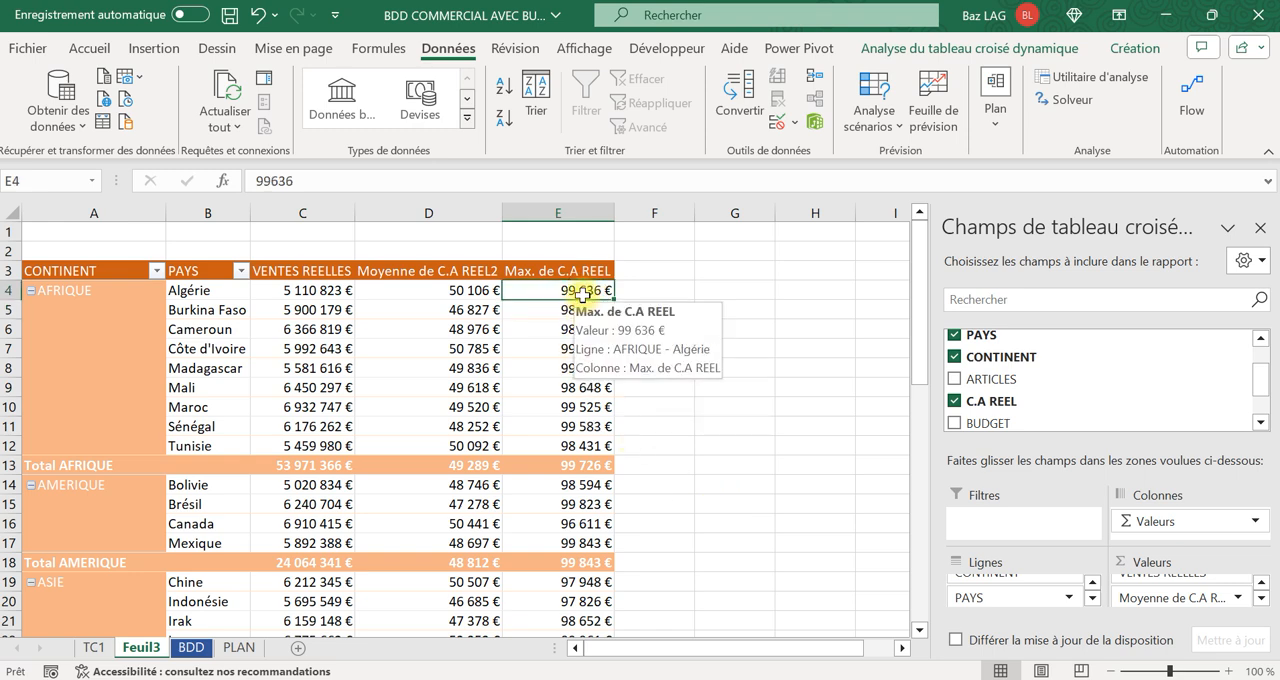
Filter the PAYS column on the BDD sheet to show only Algérie.
click(205, 652)
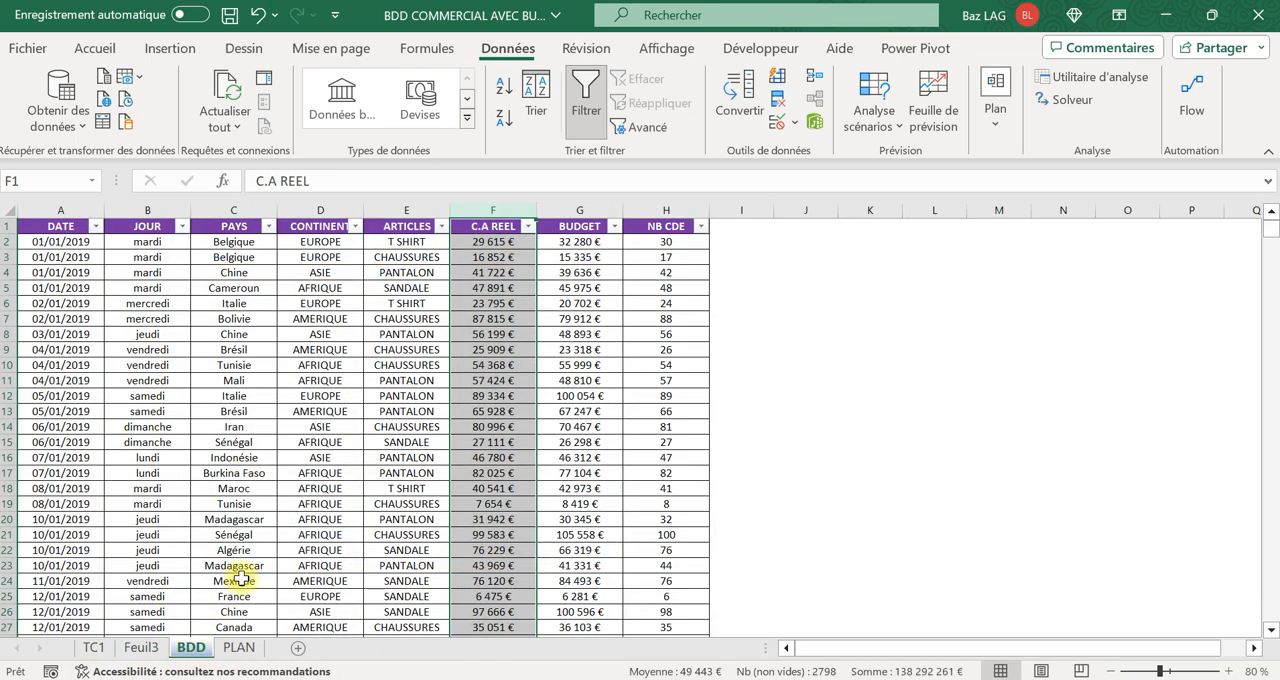
click(500, 318)
click(500, 441)
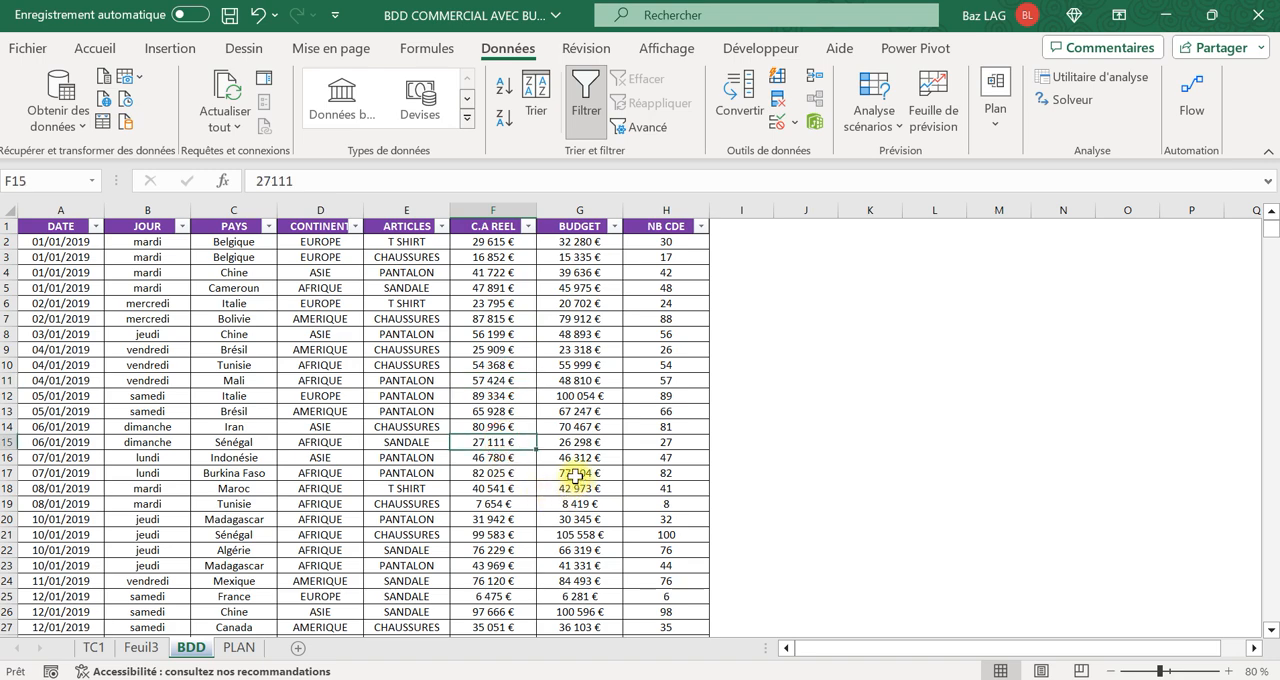
click(145, 334)
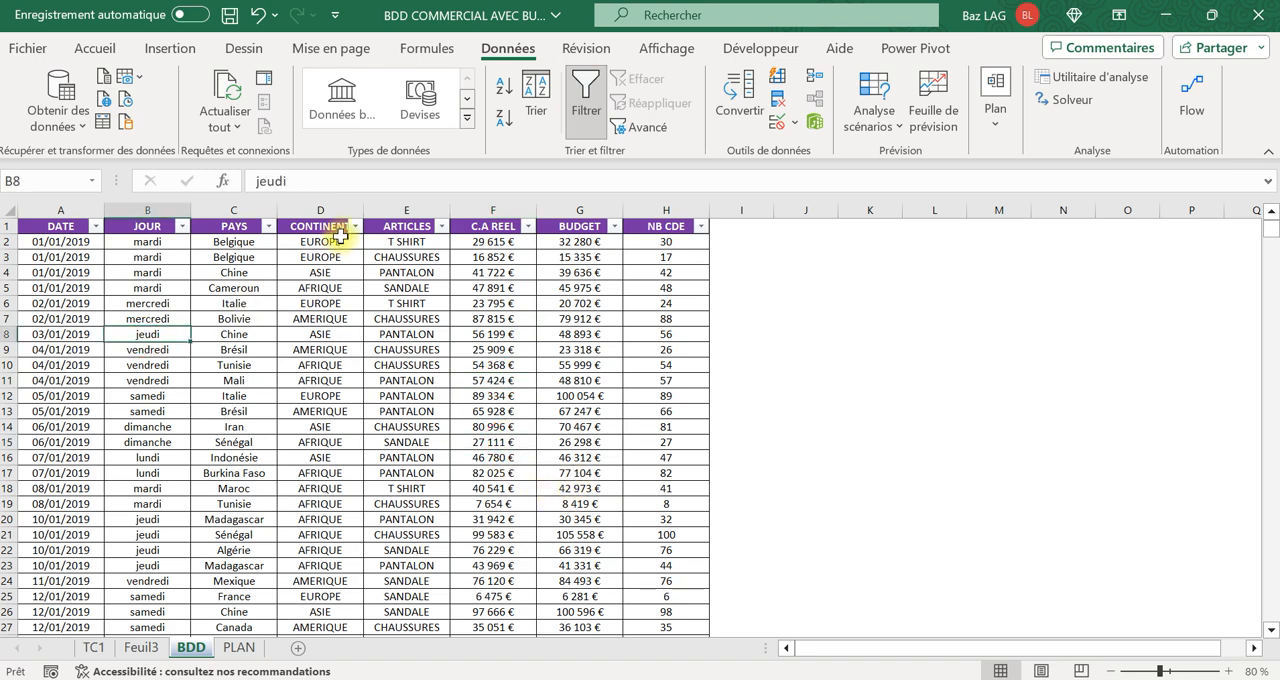
click(268, 226)
click(329, 465)
click(329, 483)
click(455, 652)
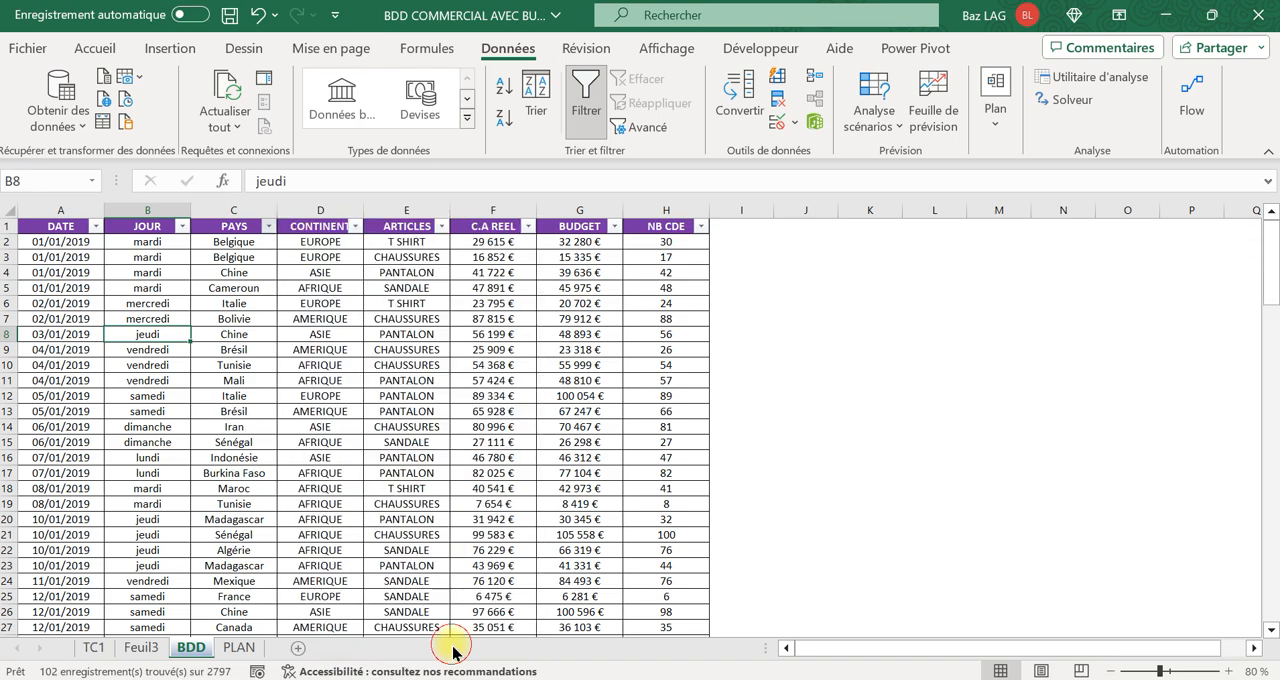
Filter the C.A REEL column to show only 99 636 € and compare it with Algérie's maximum in the Feuil3 pivot table.
click(529, 230)
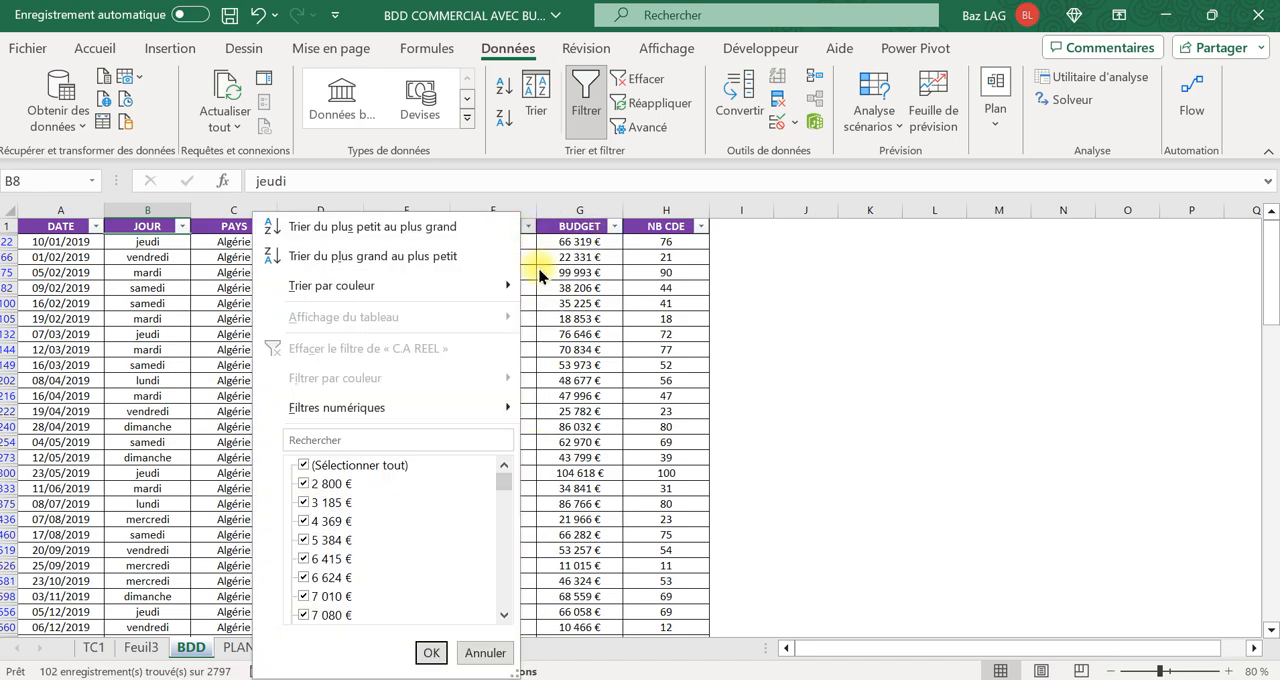
click(340, 466)
drag(503, 484, 503, 596)
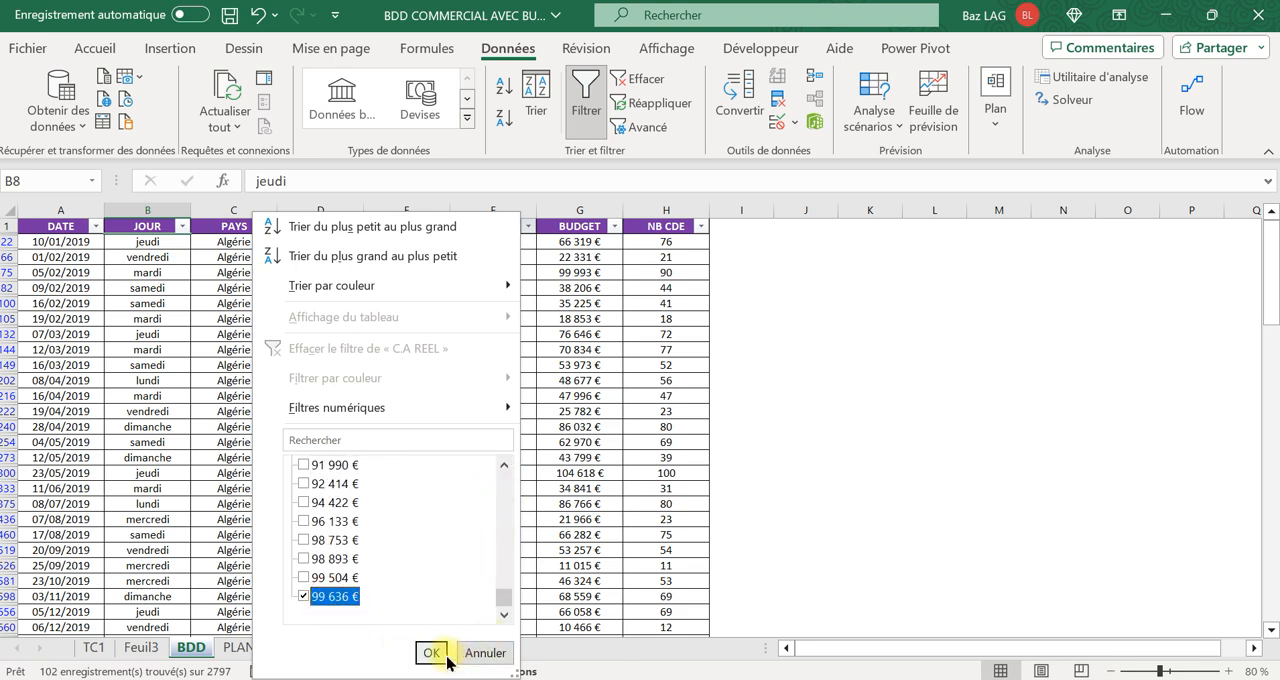
click(431, 653)
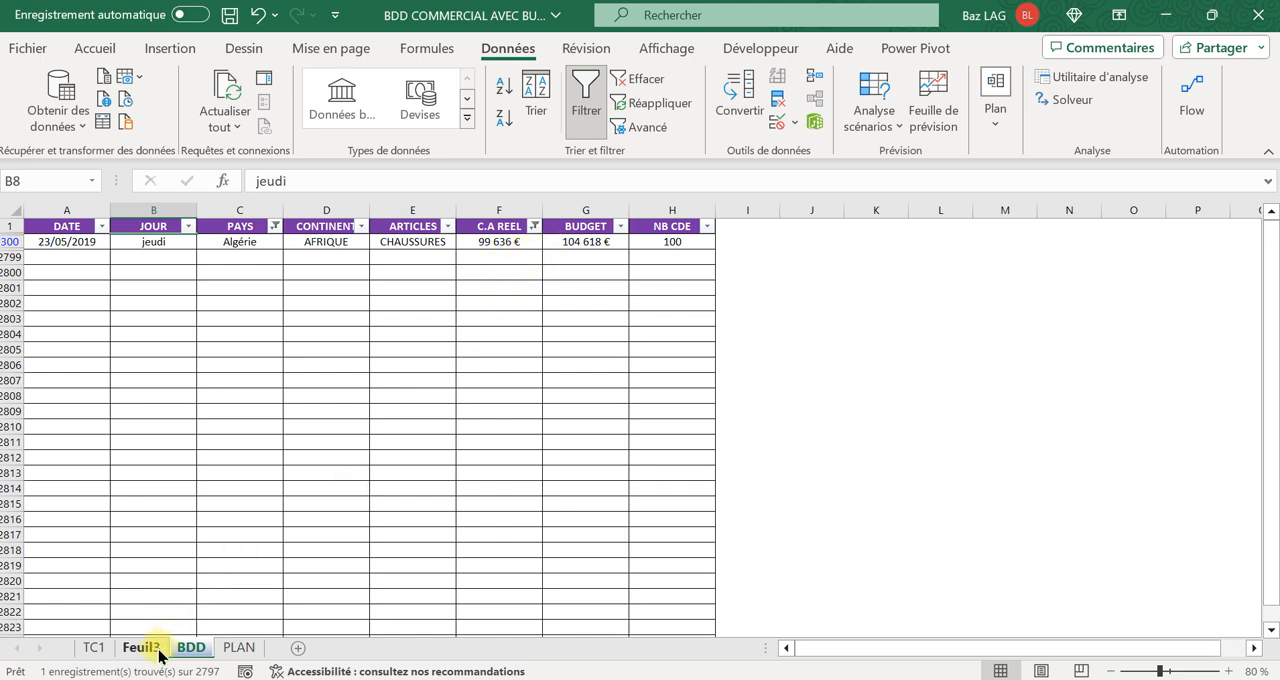
click(82, 652)
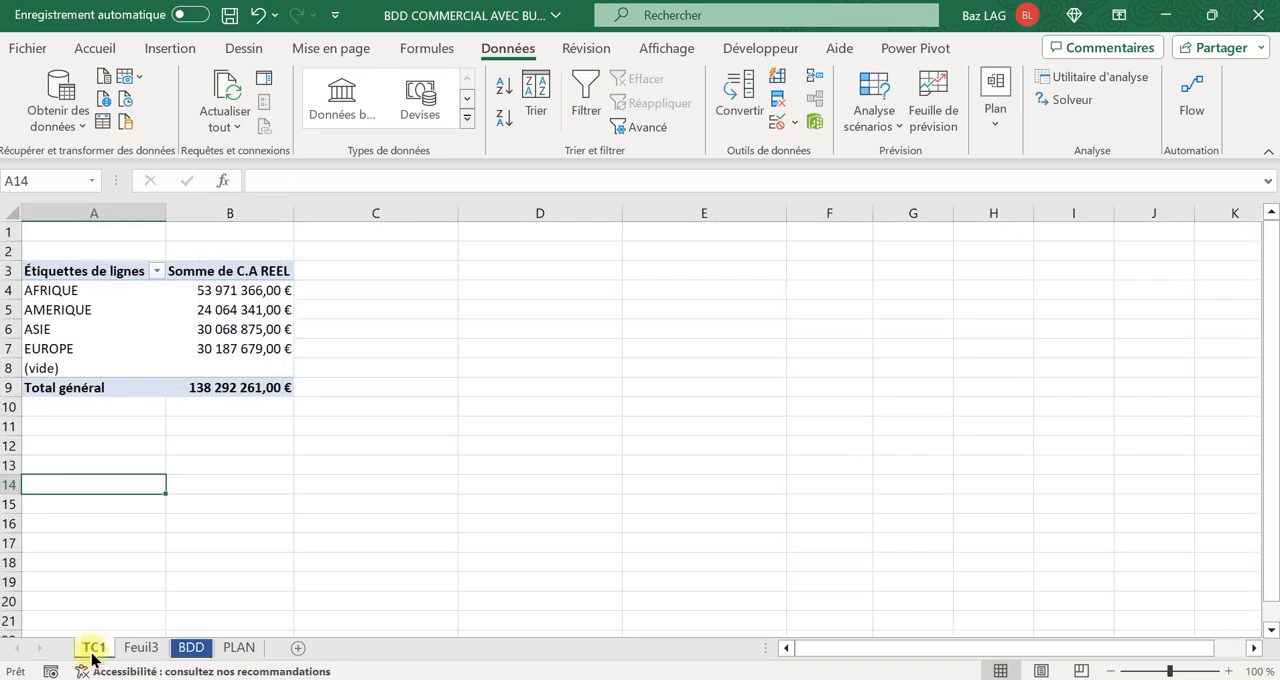
click(136, 648)
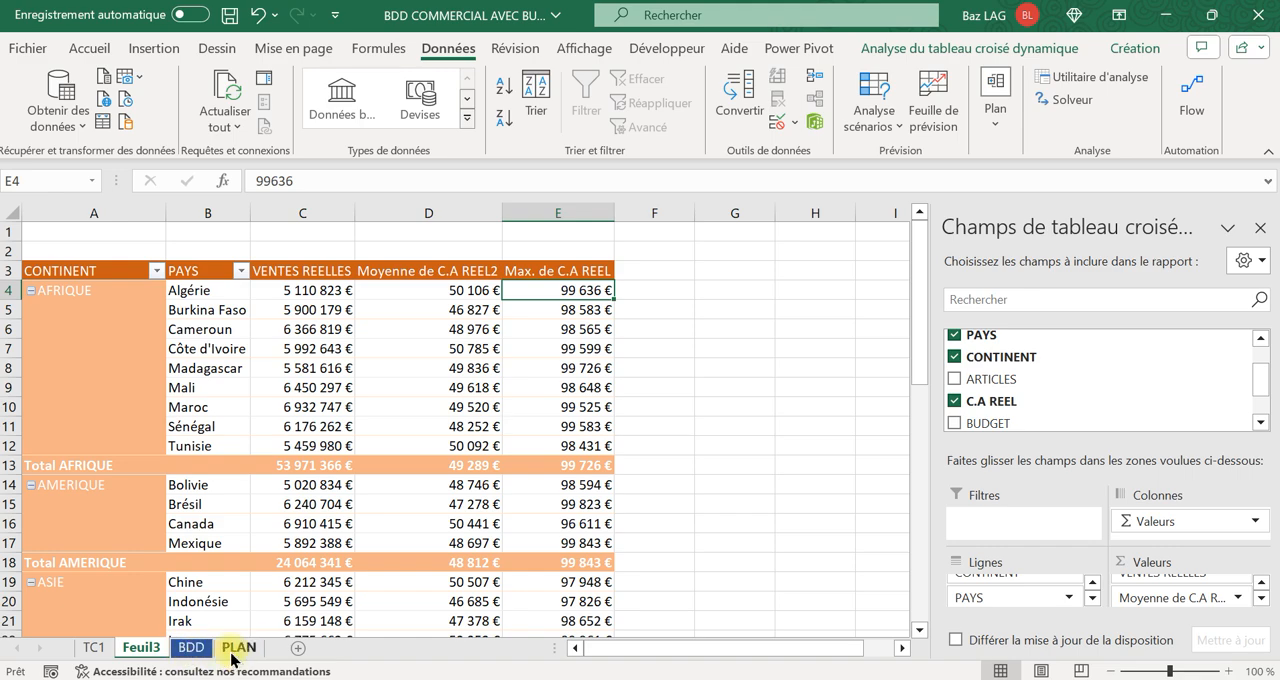
Clear the PAYS and C.A REEL filters on the BDD sheet and go back to Feuil3.
click(190, 648)
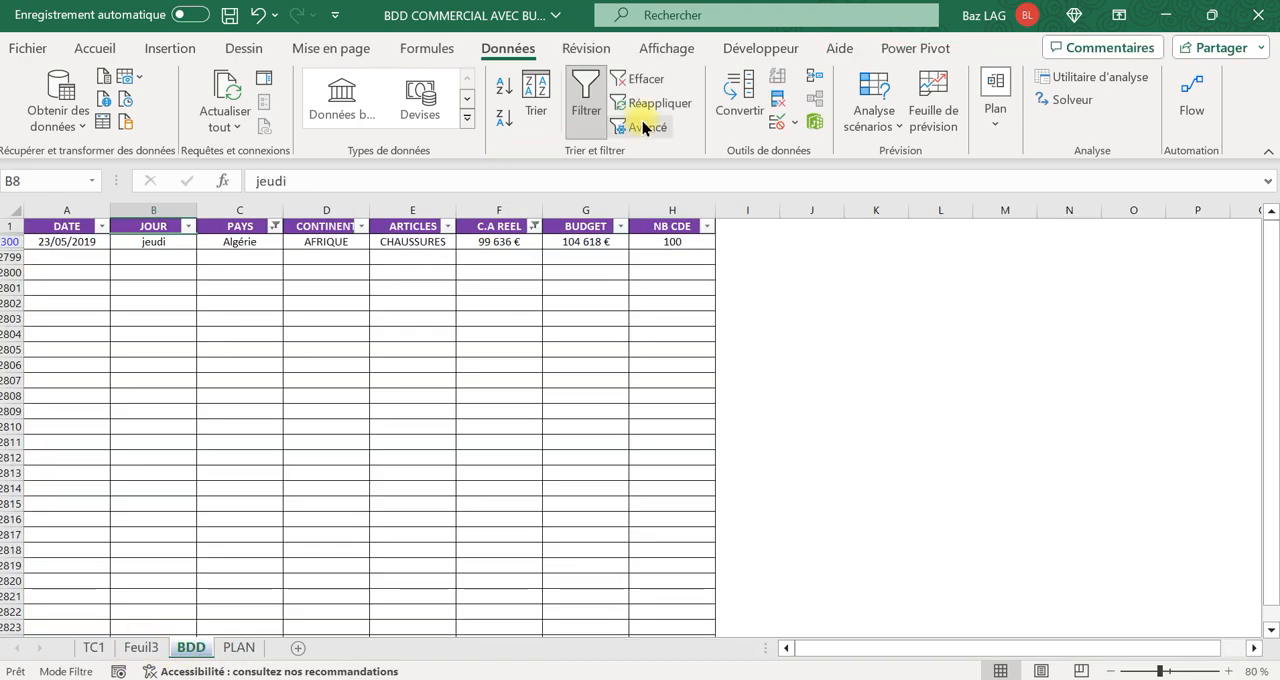
click(640, 79)
click(94, 648)
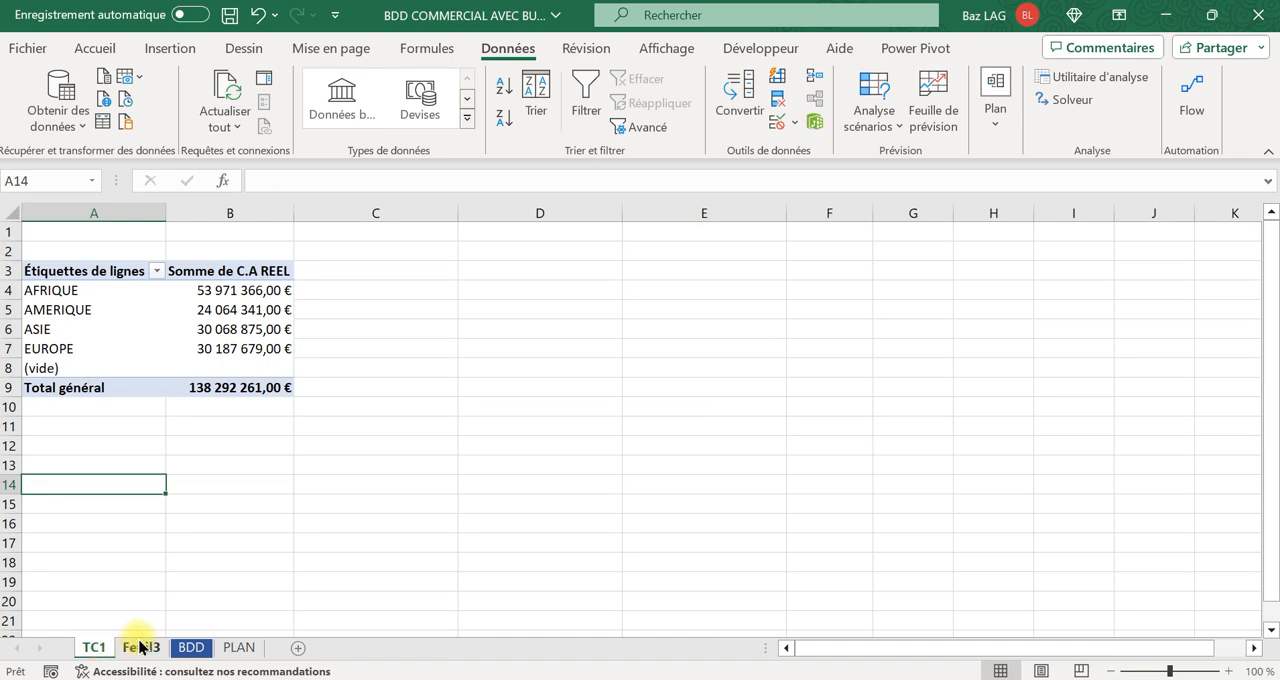
click(122, 649)
Review the summary functions available for the Max. de C.A REEL column without changing the calculation.
click(582, 312)
right_click(582, 312)
mouse_move(680, 515)
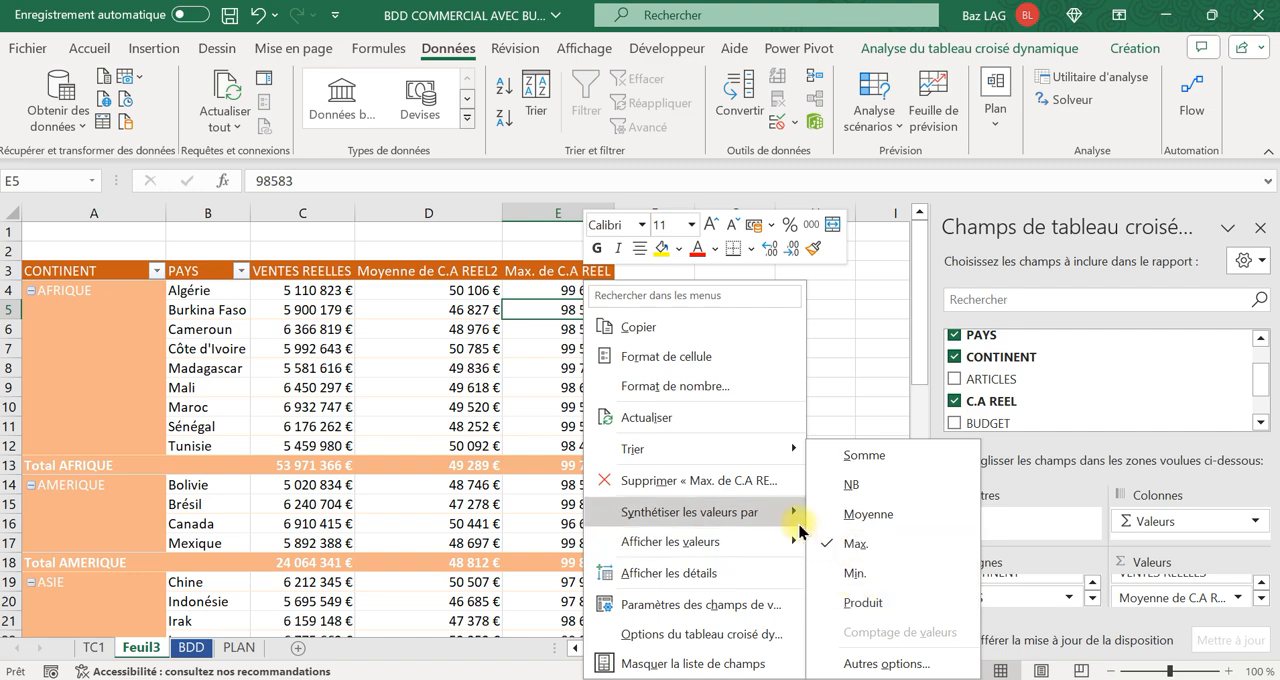
click(429, 420)
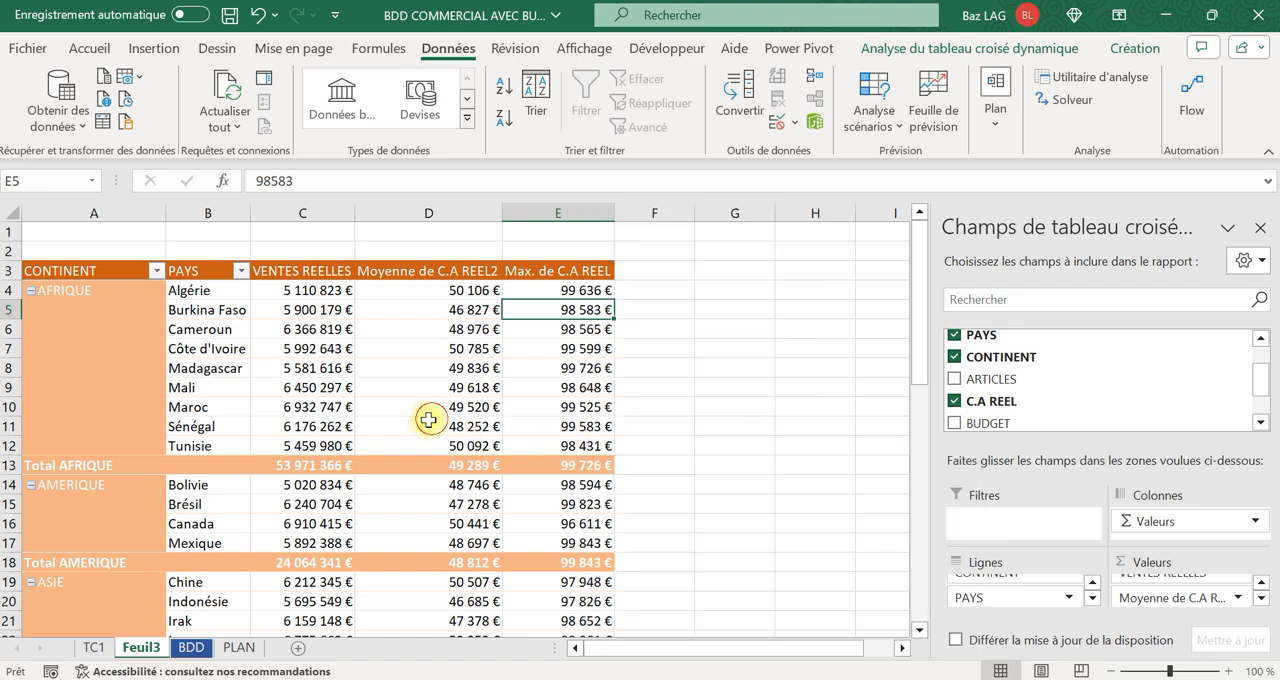
Check the basic calculations topic on the PLAN sheet and switch to the TC1 sheet.
click(235, 647)
click(49, 315)
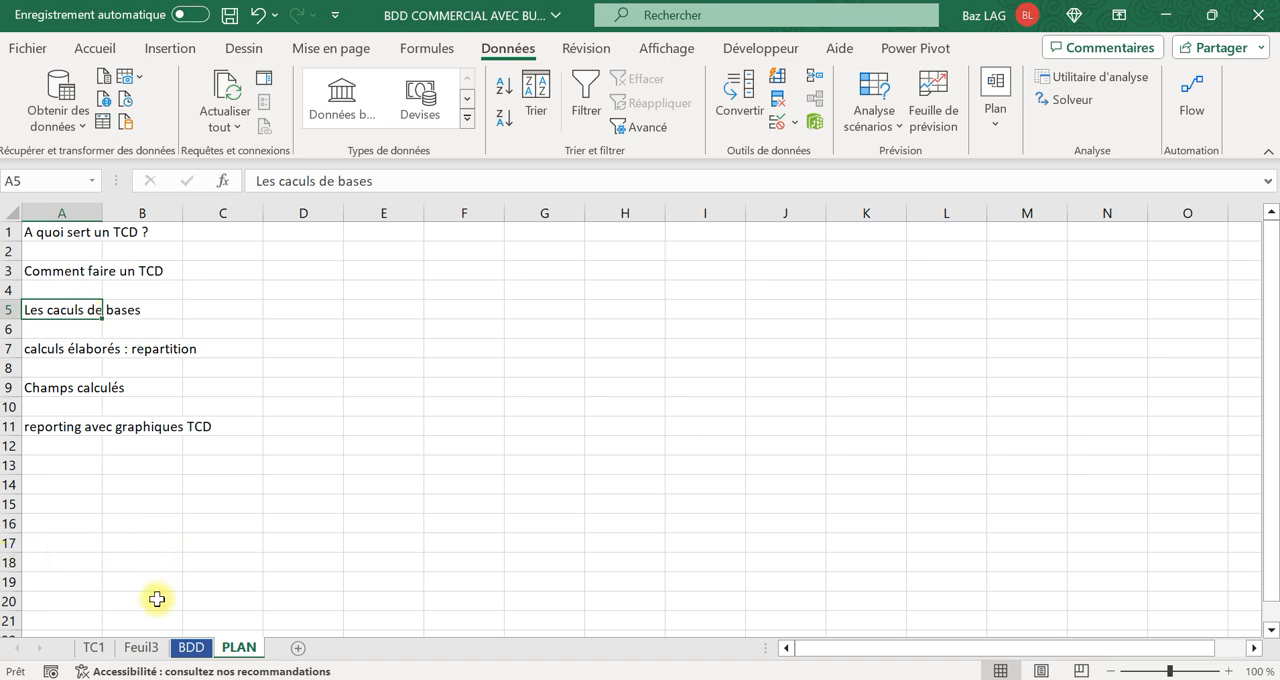
click(141, 647)
click(91, 650)
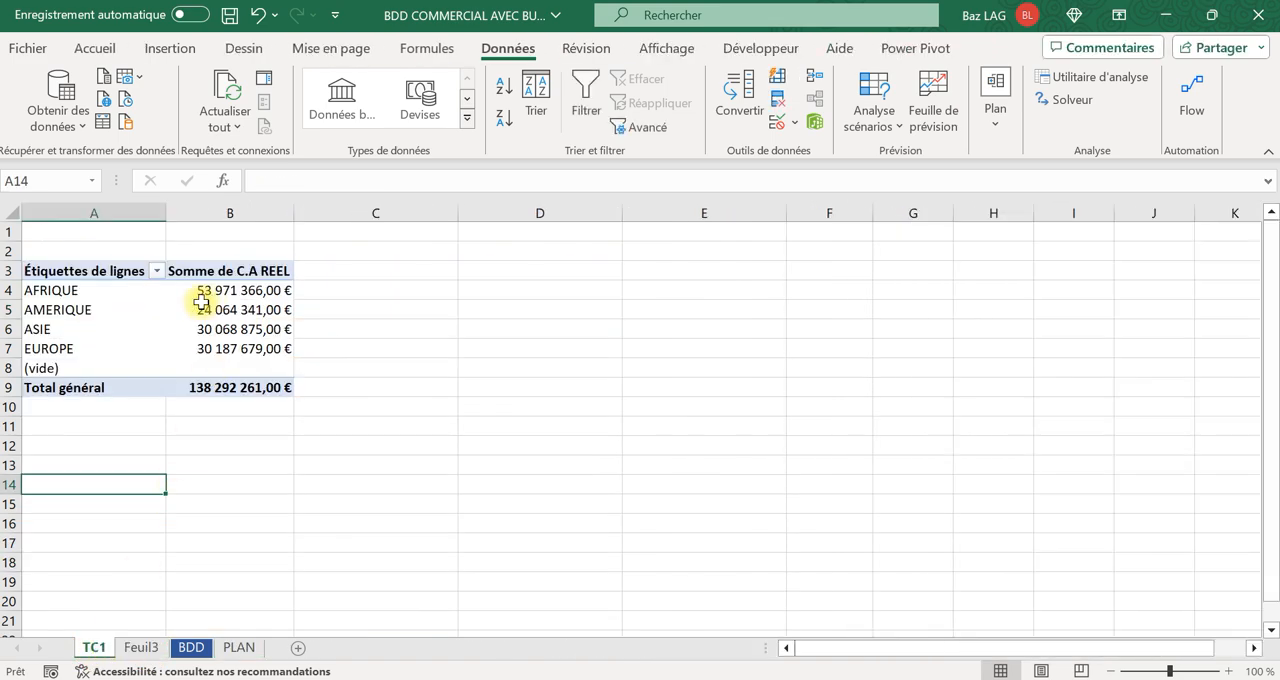
Try CONTINENT as the column field of the TC1 pivot table, and put it back in the rows.
click(212, 306)
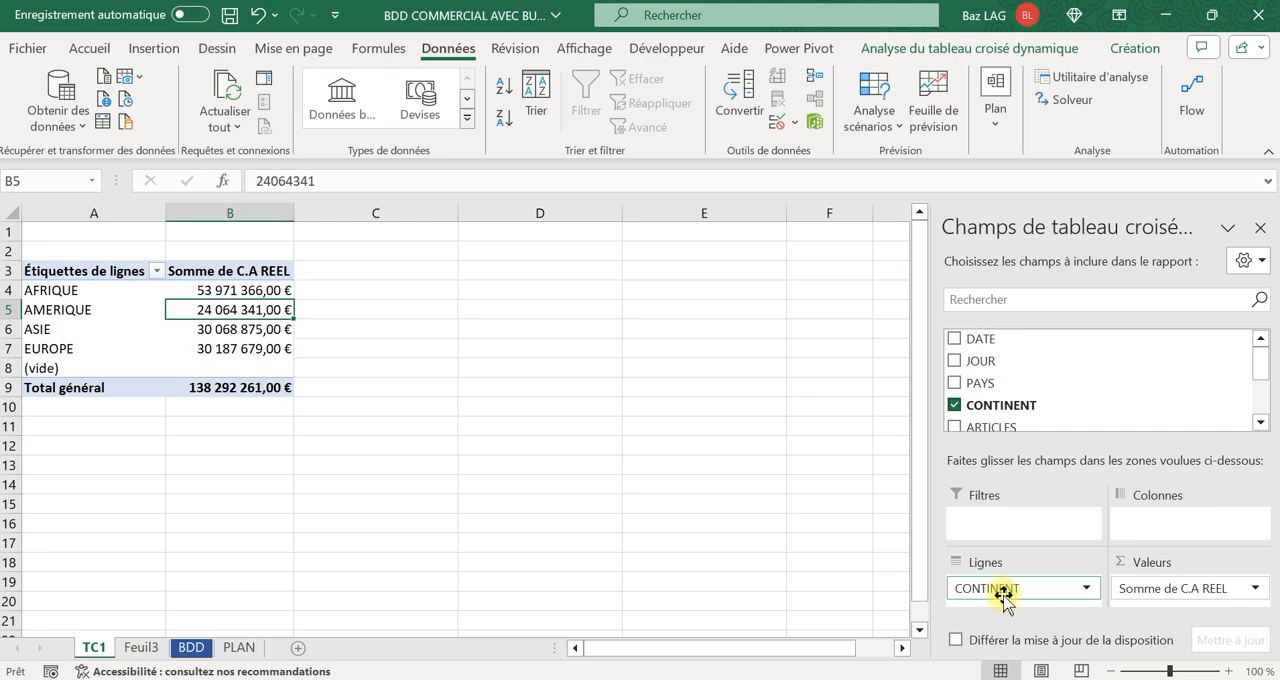
drag(1003, 593, 1085, 608)
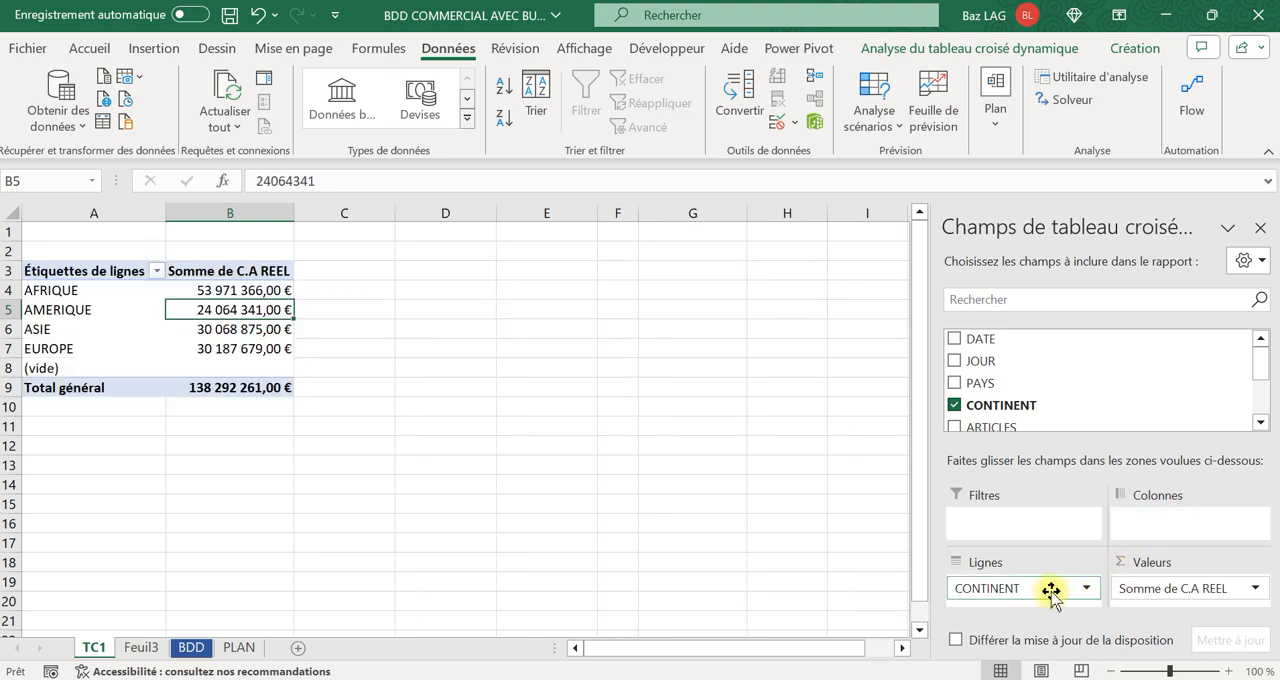
mouse_move(1052, 590)
mouse_down()
mouse_move(1106, 554)
mouse_move(1129, 516)
mouse_move(1157, 523)
mouse_move(1050, 594)
mouse_up()
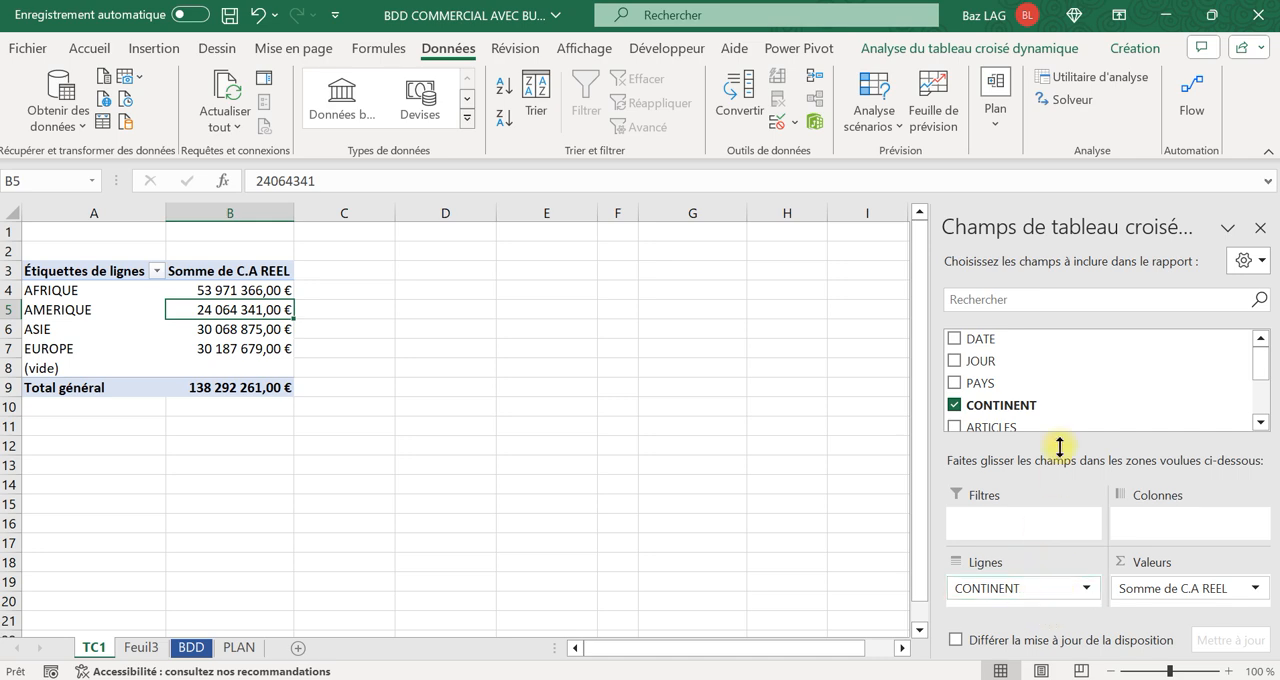
Add the JOUR field to the columns of the TC1 pivot table.
drag(988, 365, 1188, 518)
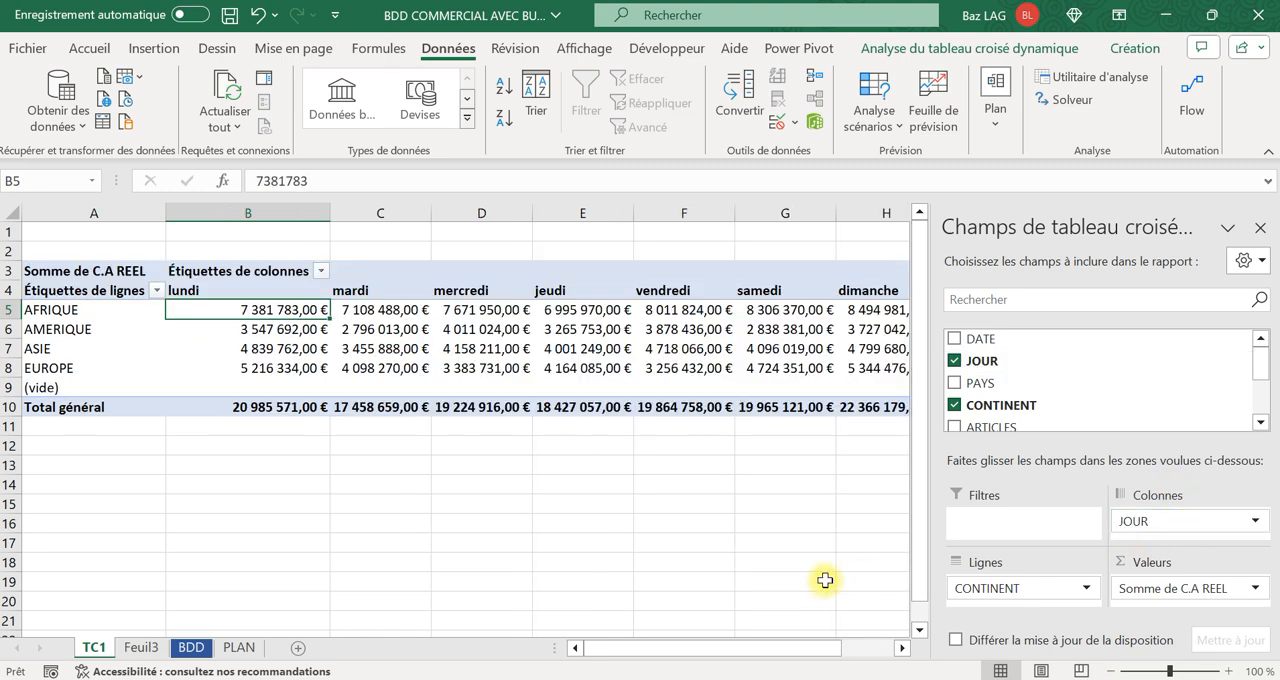
drag(1125, 521, 1150, 530)
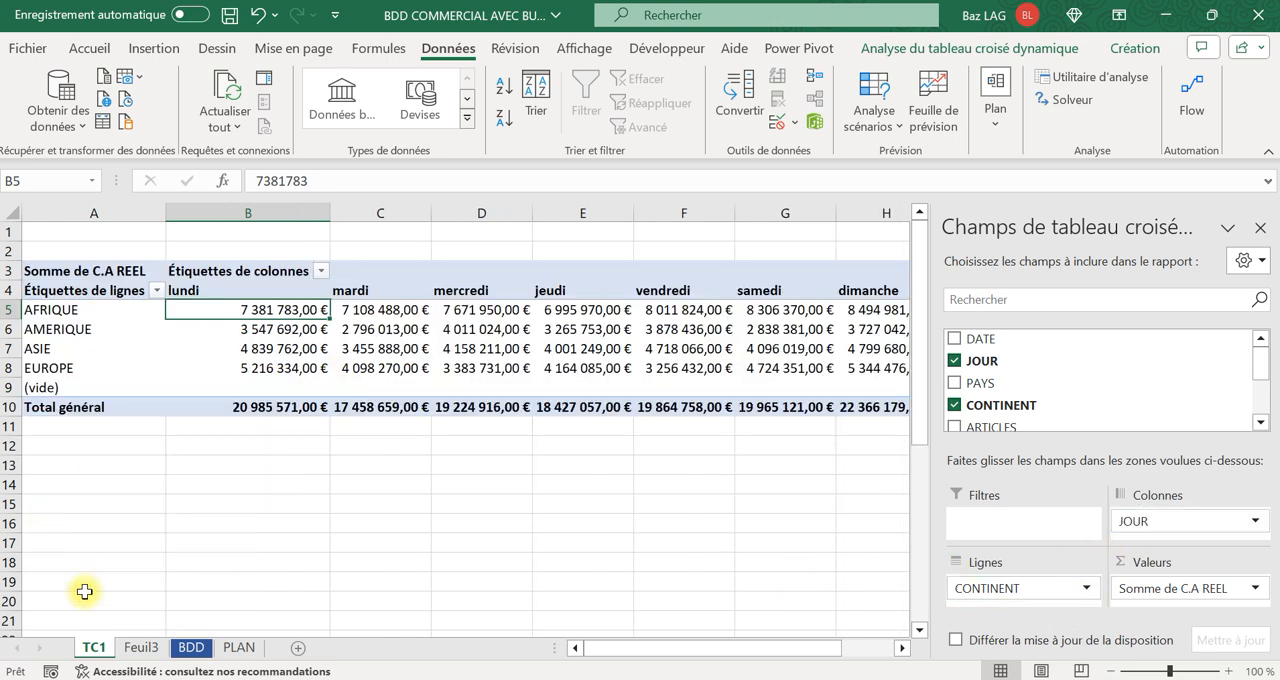
Rename the Feuil3 sheet as TCD2.
click(150, 648)
right_click(149, 646)
click(230, 390)
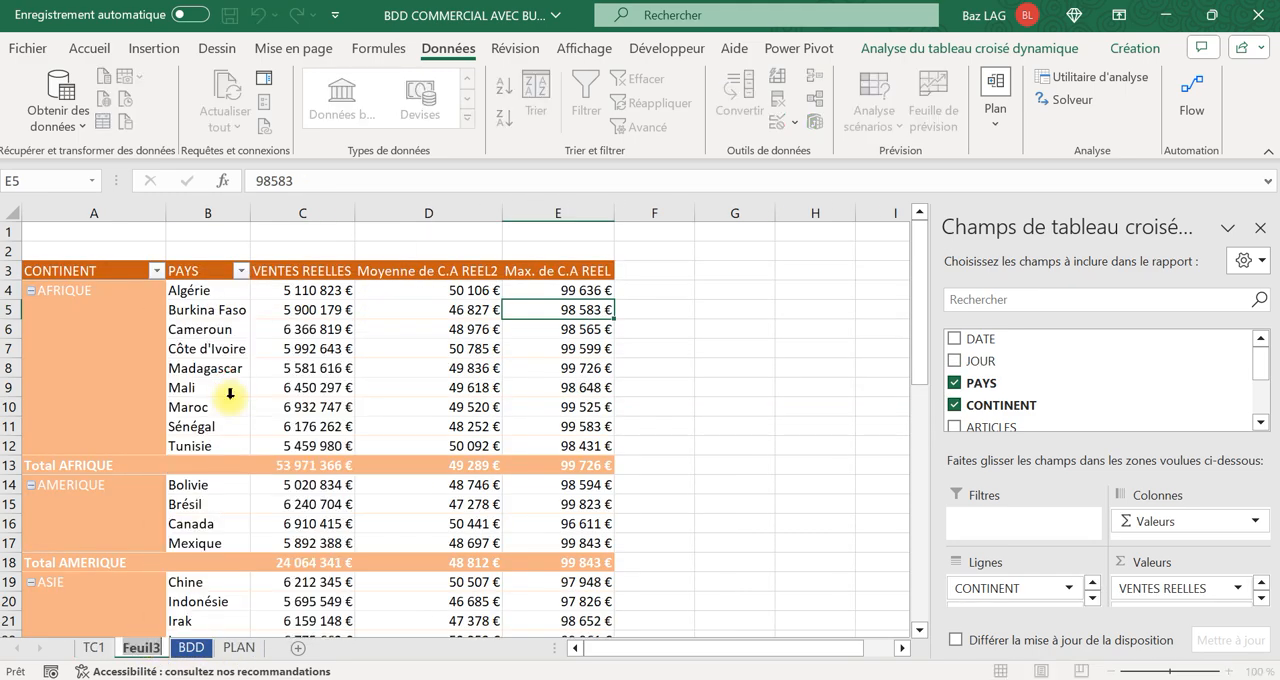
text(TCD2)
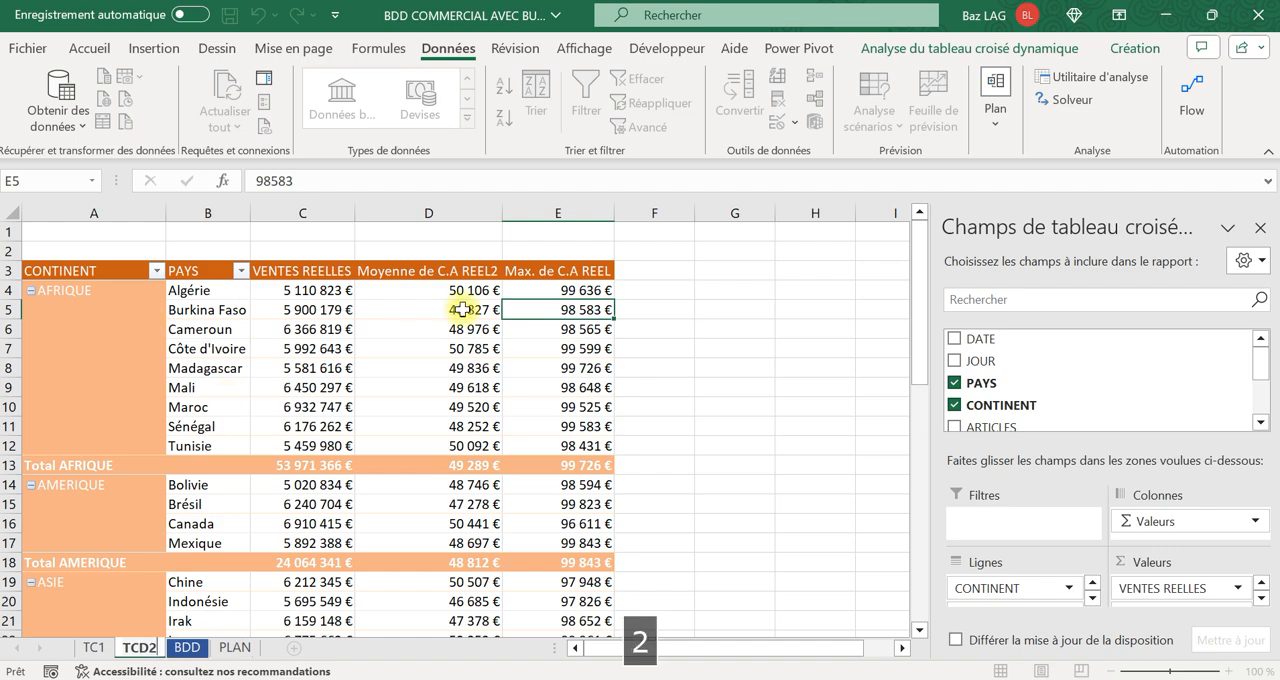
click(738, 444)
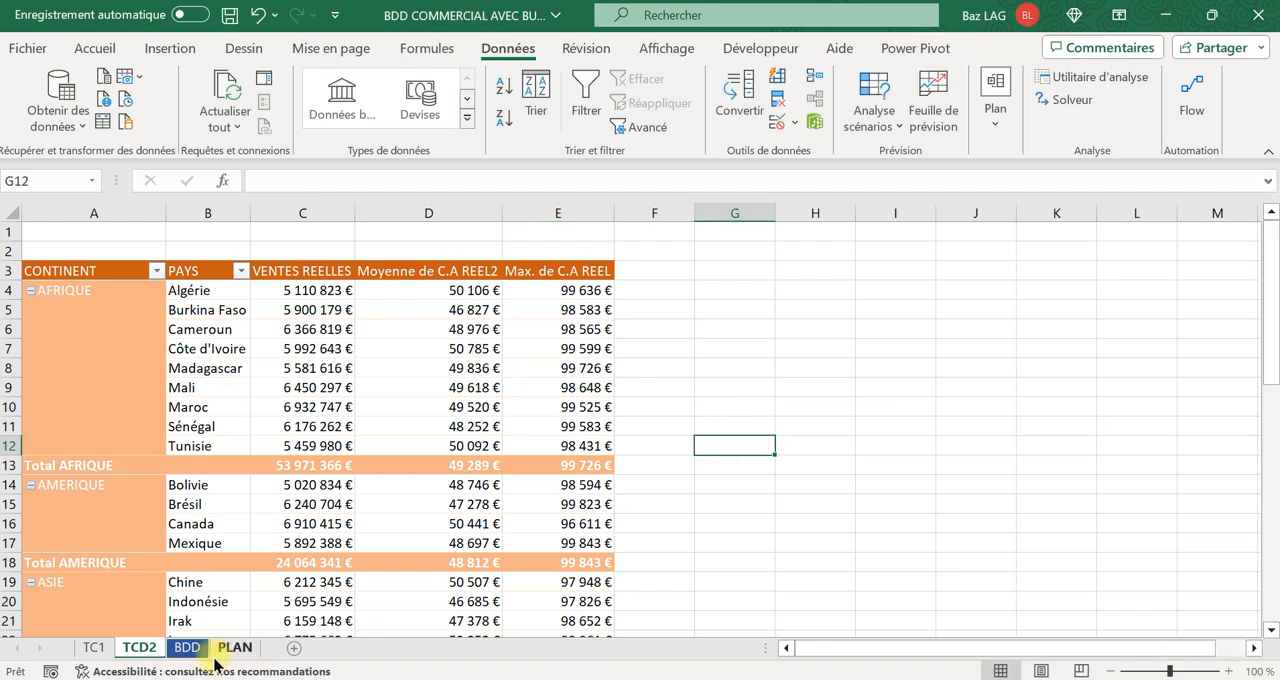
Insert a pivot table on a new worksheet, using columns A to H of the BDD sheet as its source.
click(236, 647)
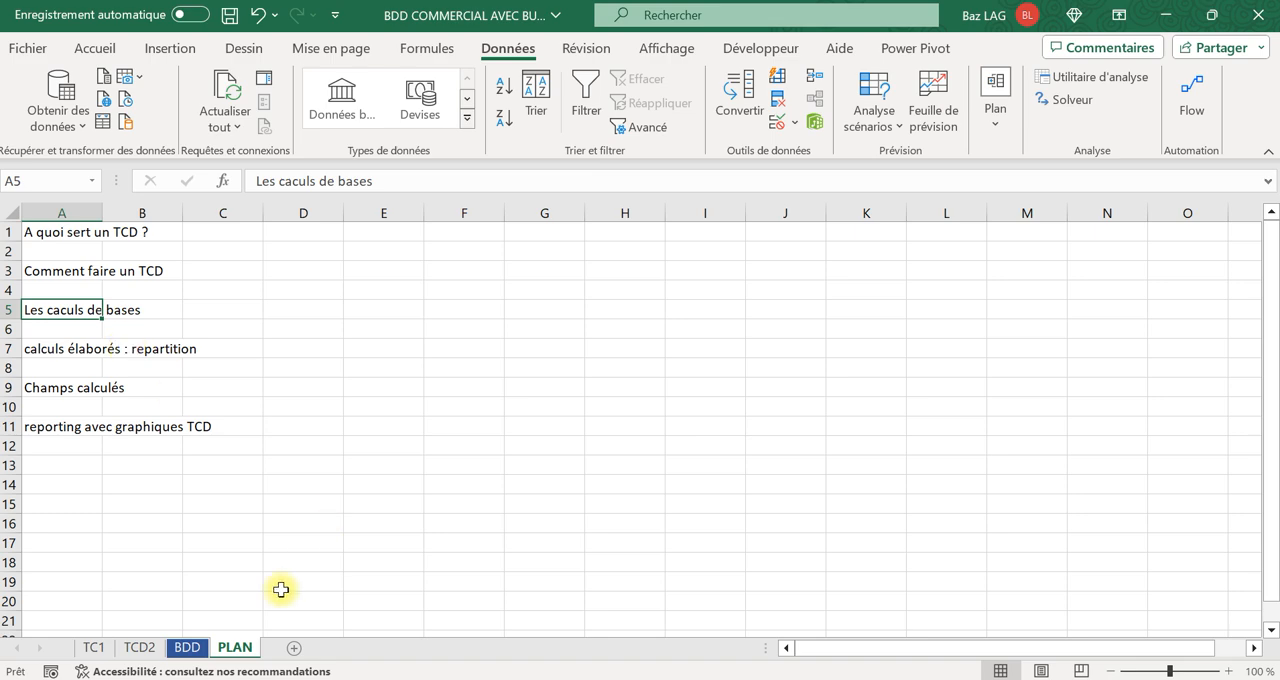
click(182, 646)
click(314, 490)
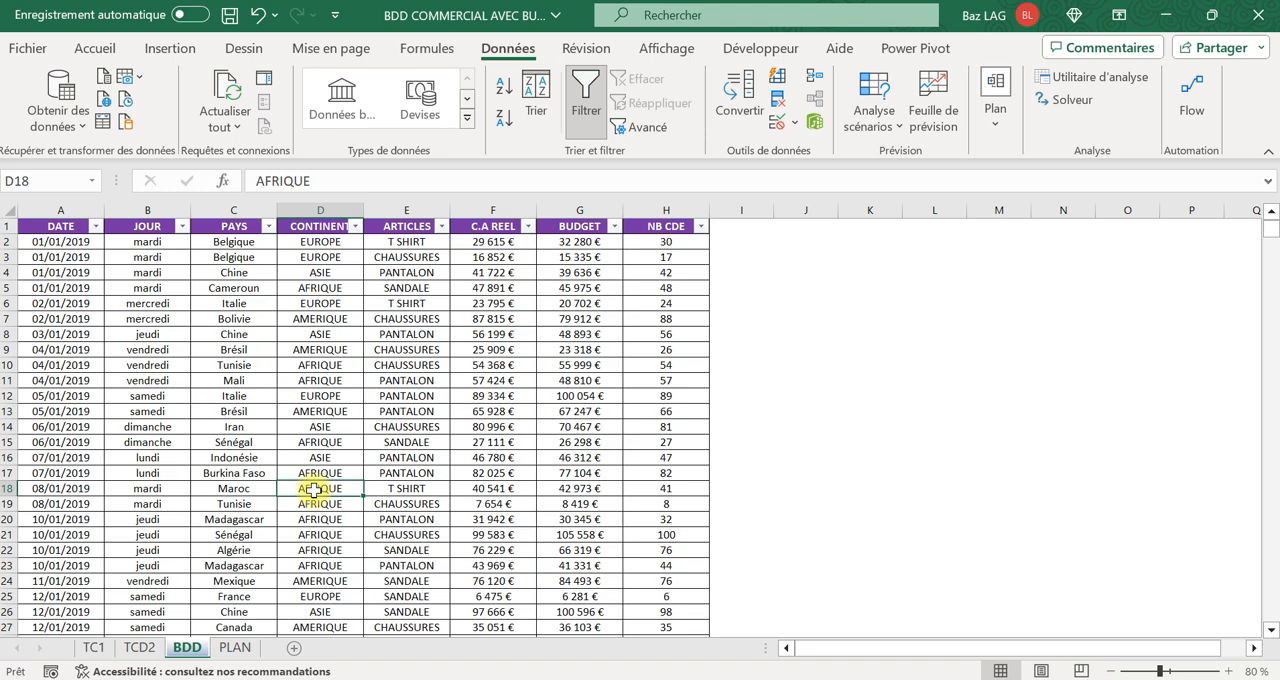
click(222, 352)
drag(48, 204, 666, 206)
click(170, 48)
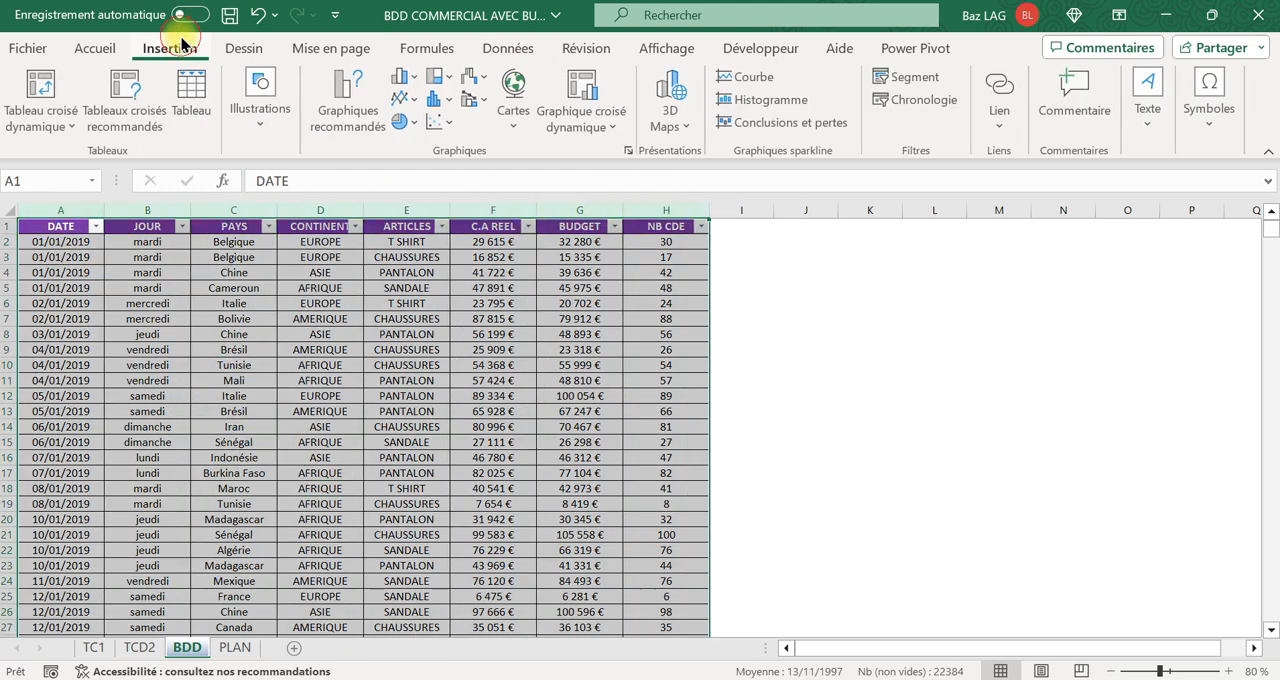
click(56, 83)
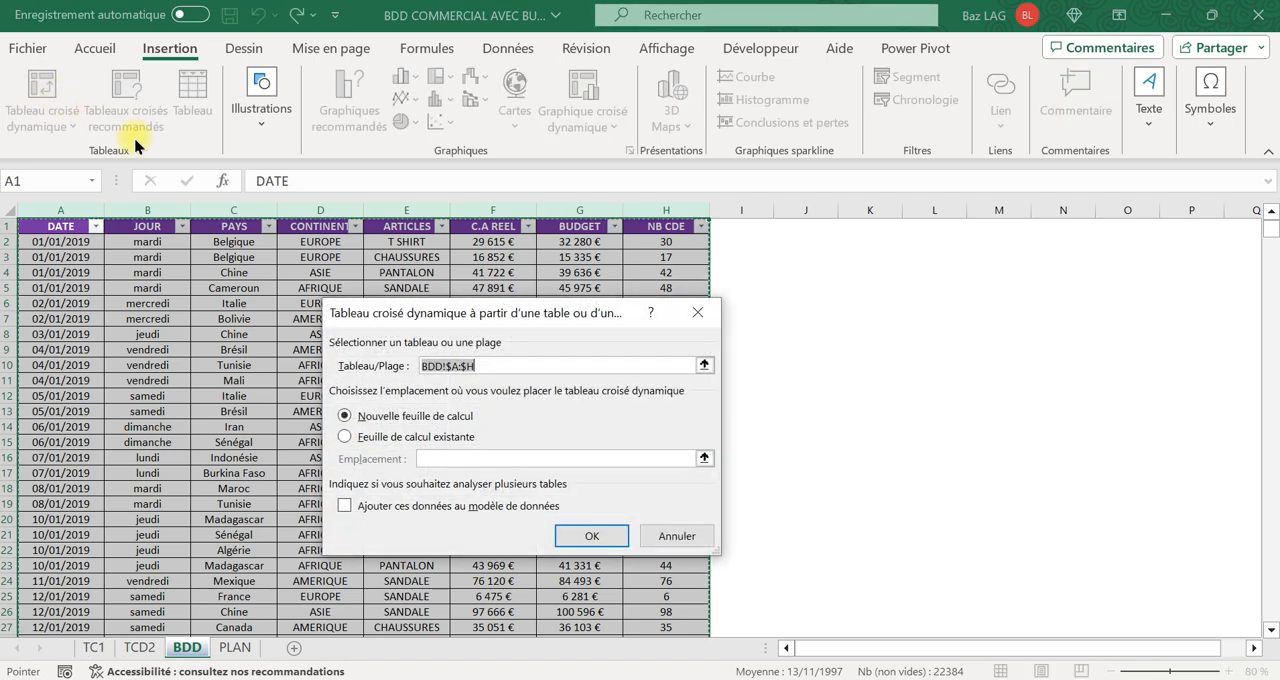
click(600, 537)
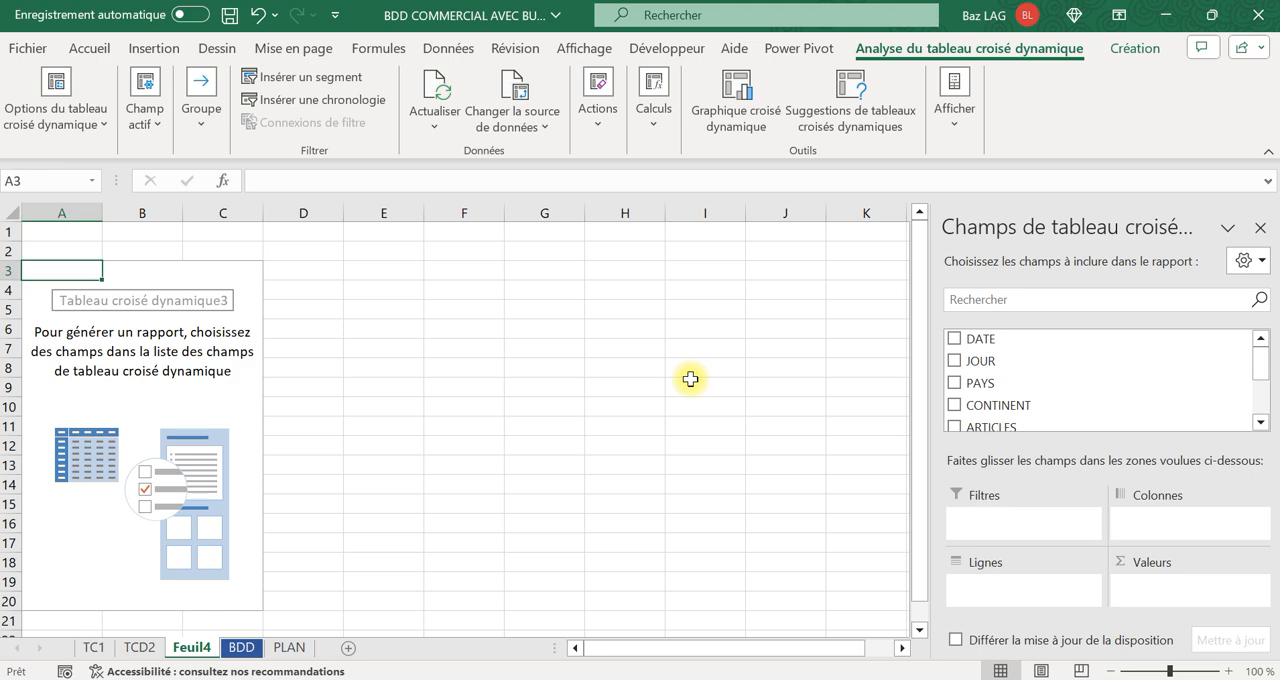
Add PAYS to the rows of the new pivot table and C.A REEL twice to its values.
drag(1012, 383, 1040, 592)
scroll(1030, 408, down, 1)
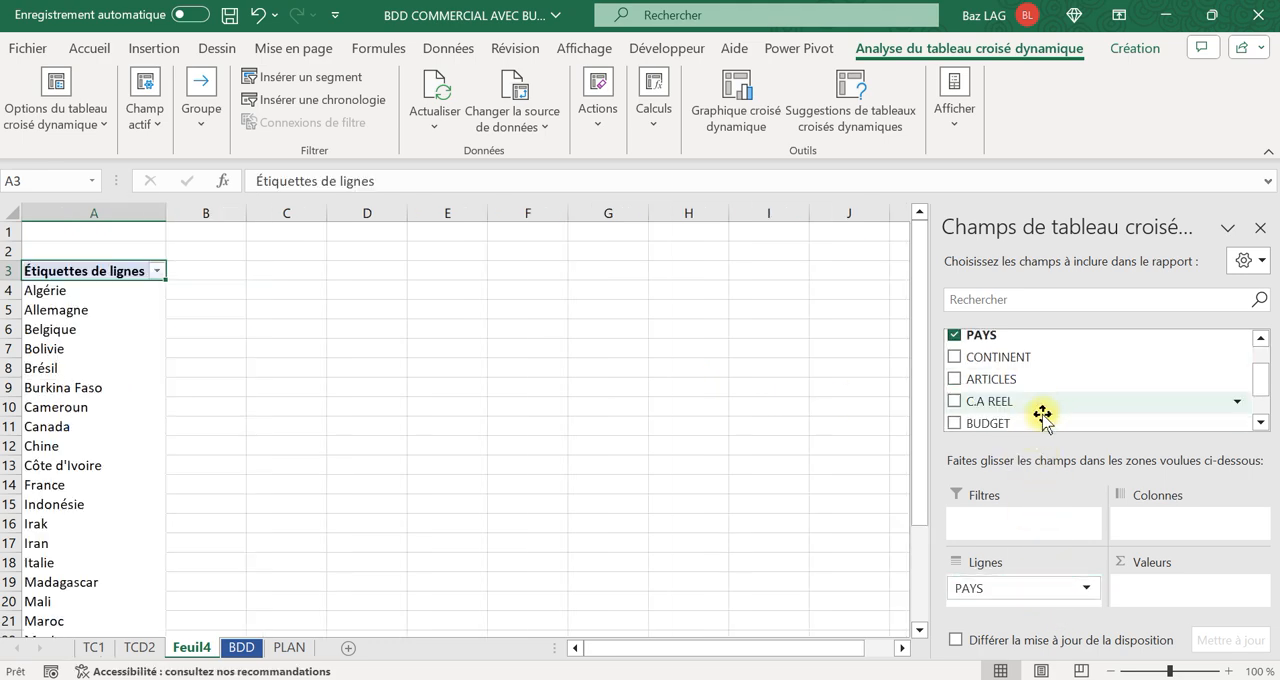
drag(1019, 407, 1178, 596)
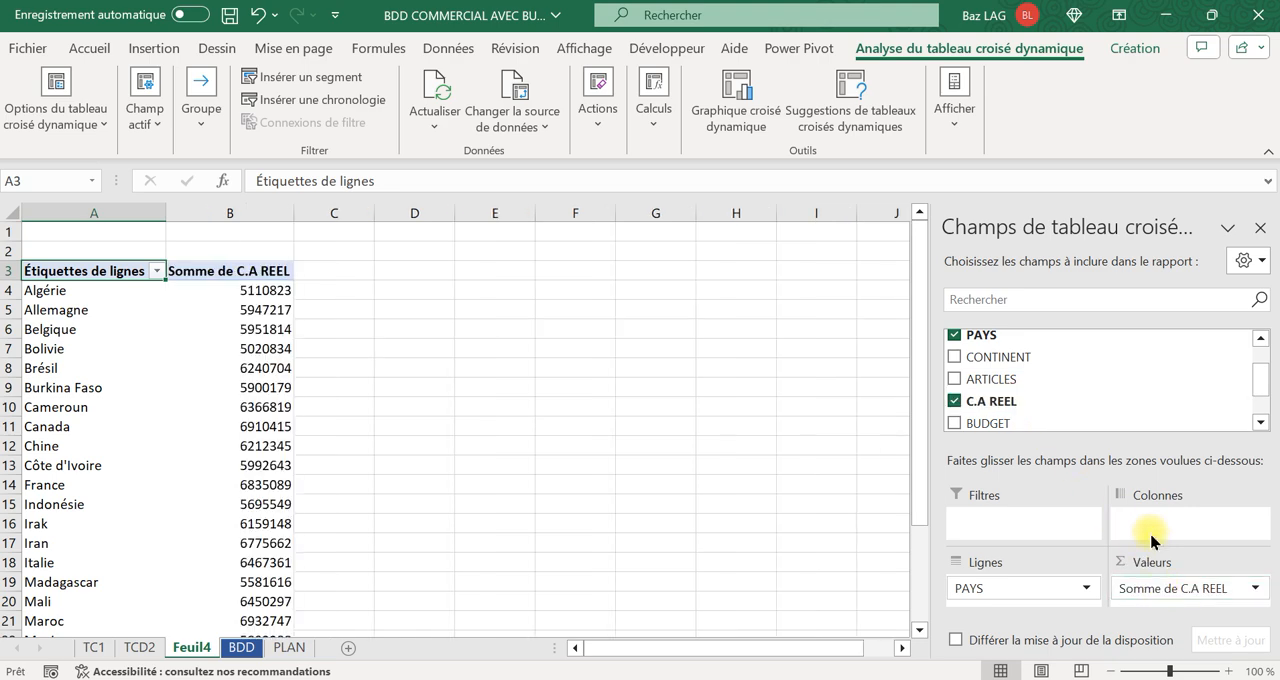
drag(995, 398, 1190, 598)
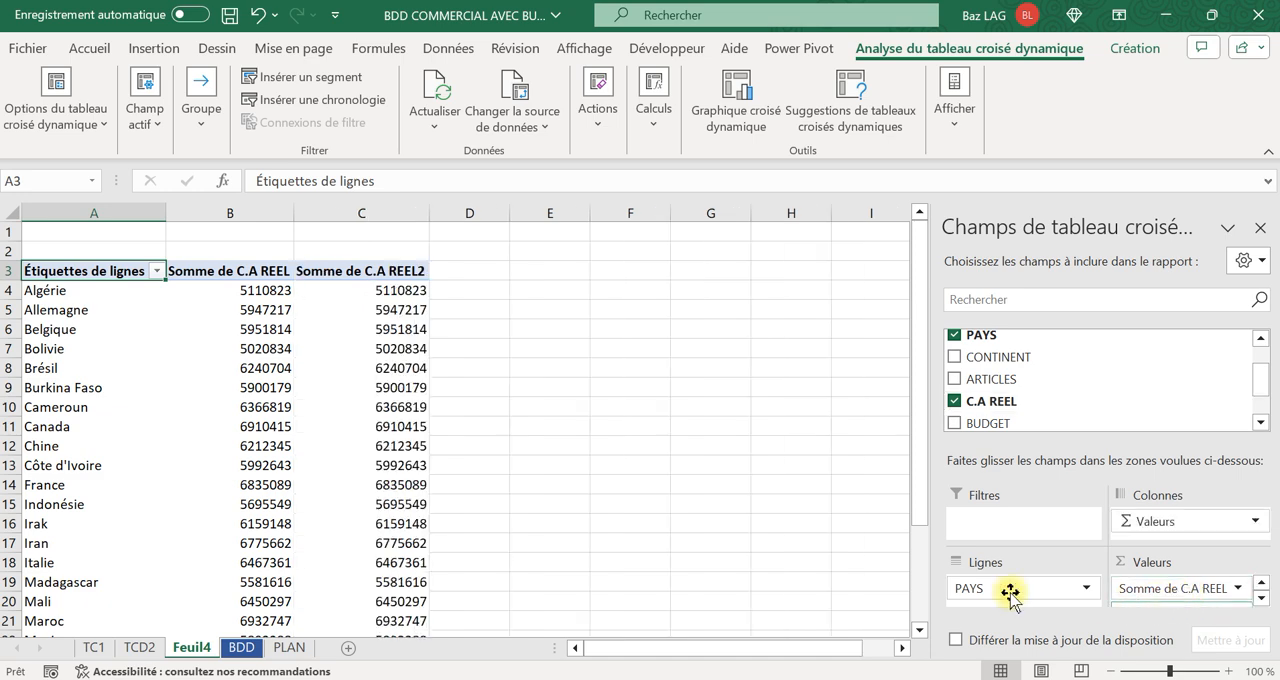
Apply the Monétaire number format to the Somme de C.A REEL column.
click(256, 207)
click(537, 78)
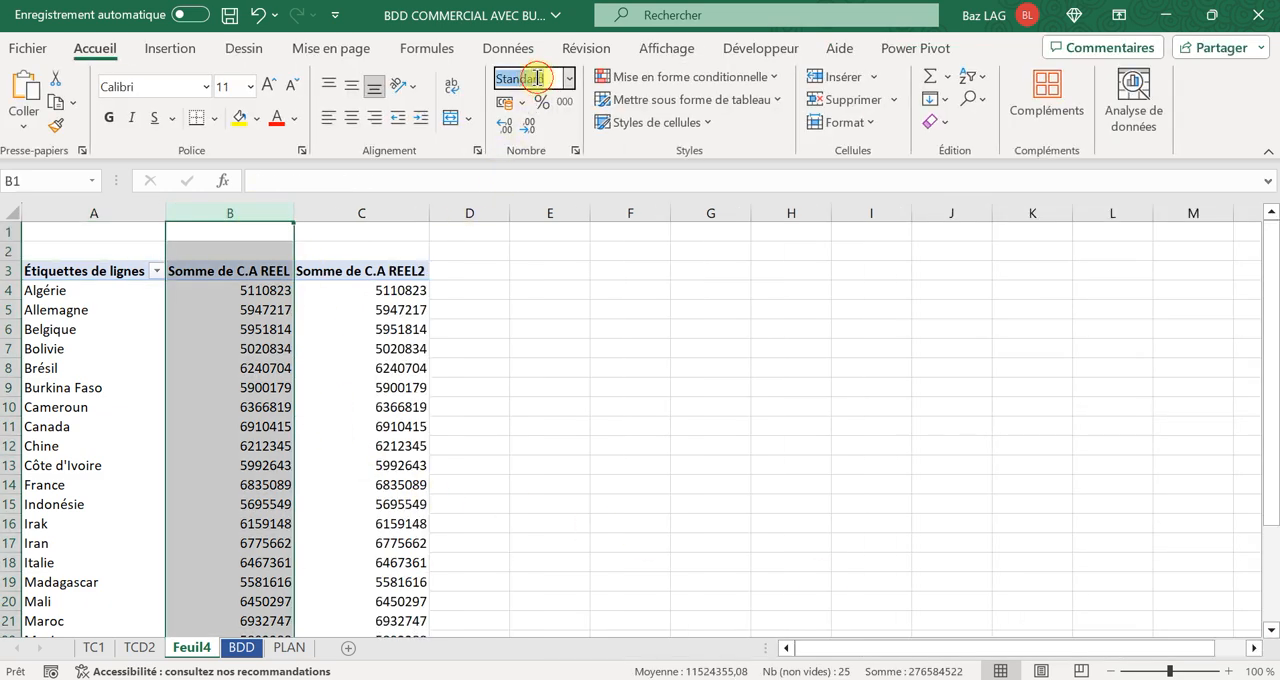
text(m)
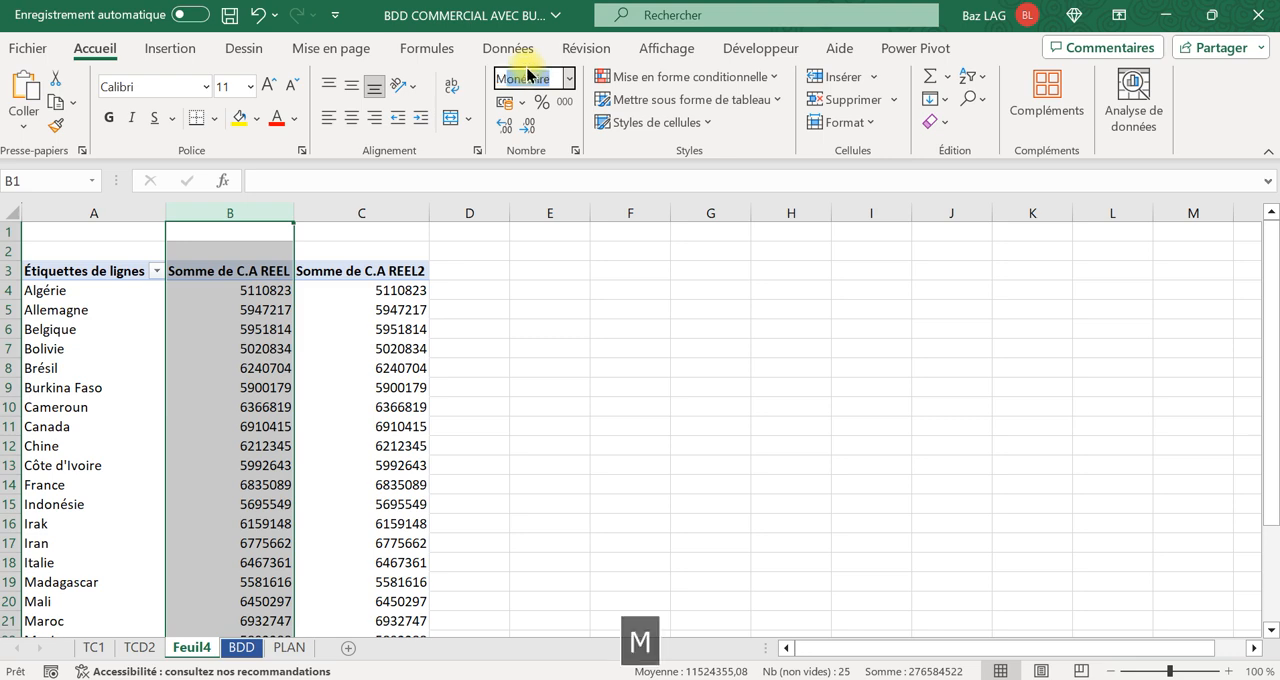
key(Return)
click(596, 349)
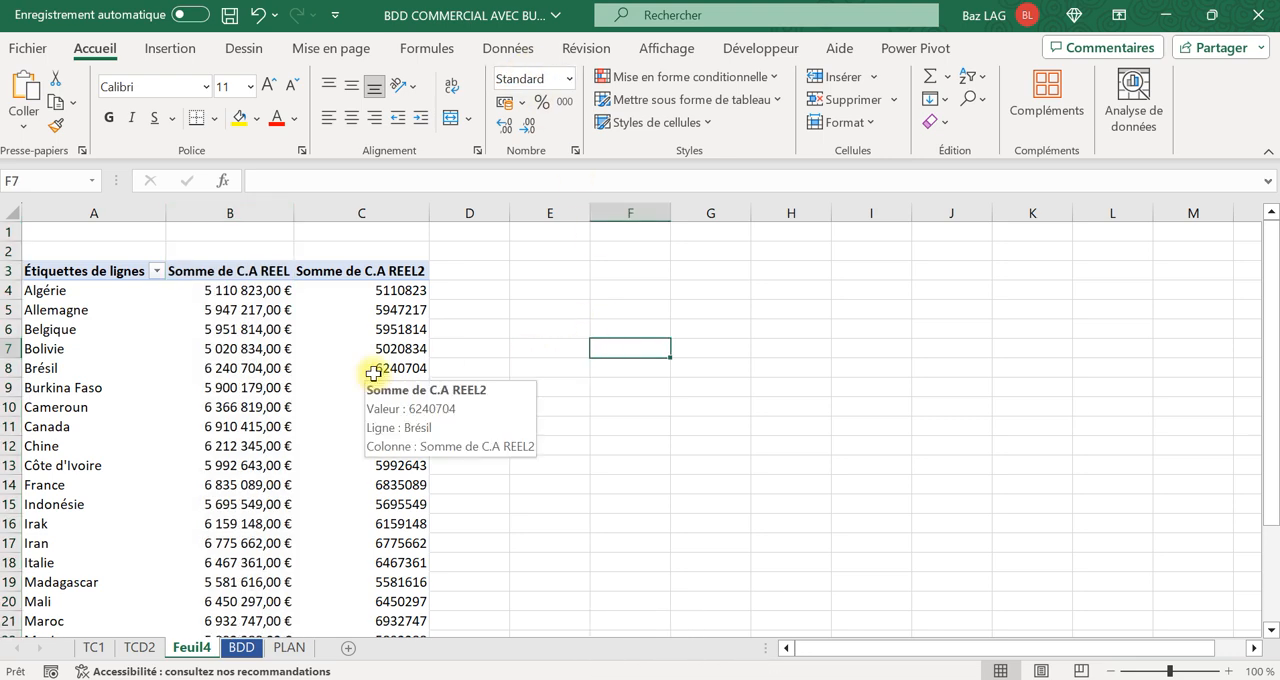
Sort the countries by Somme de C.A REEL in descending order.
click(240, 290)
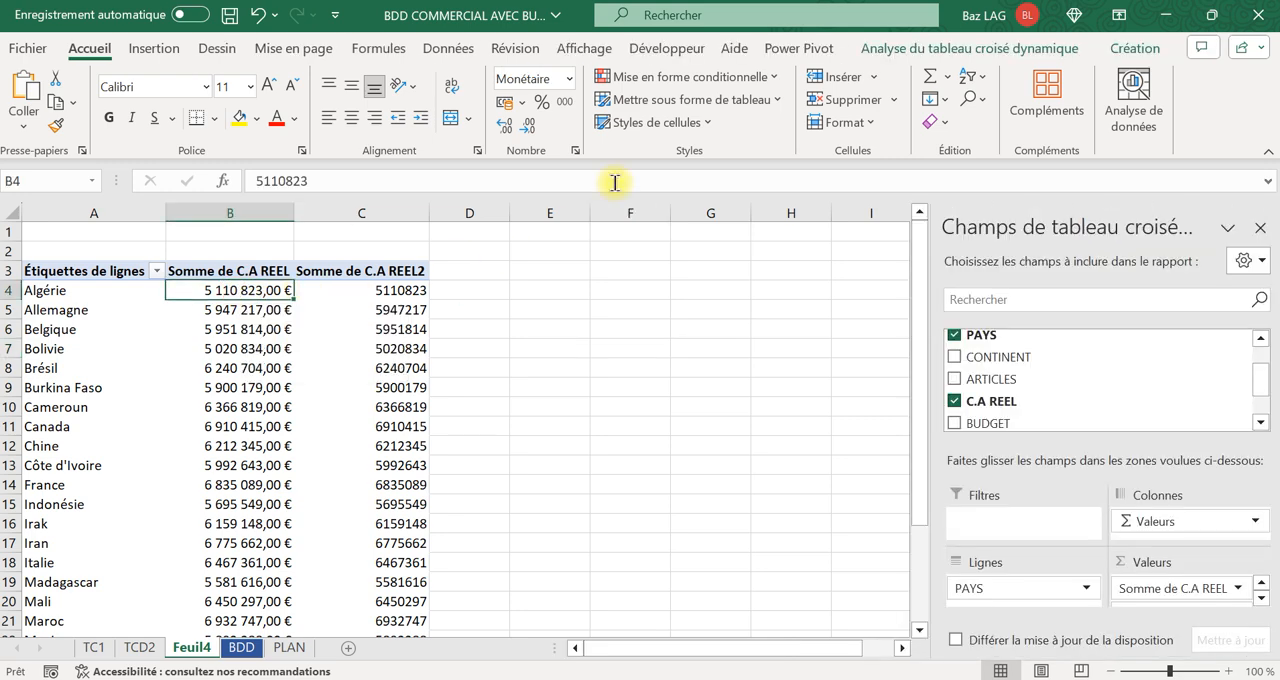
click(445, 50)
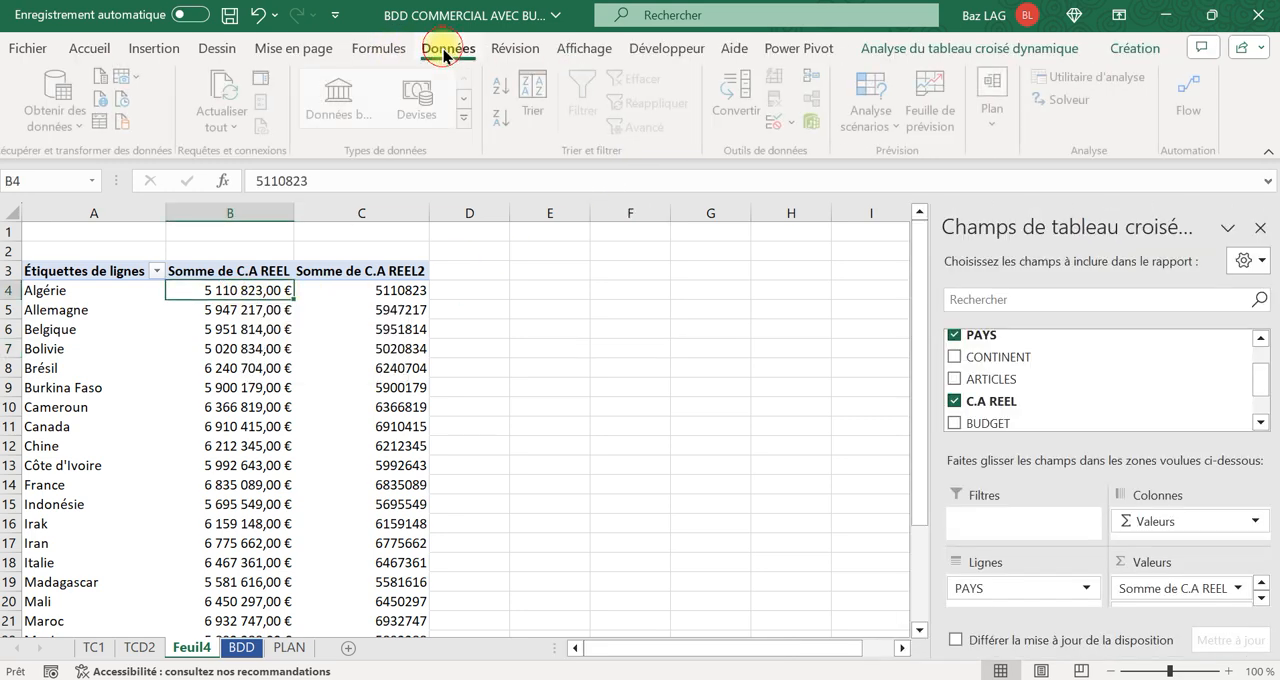
click(502, 118)
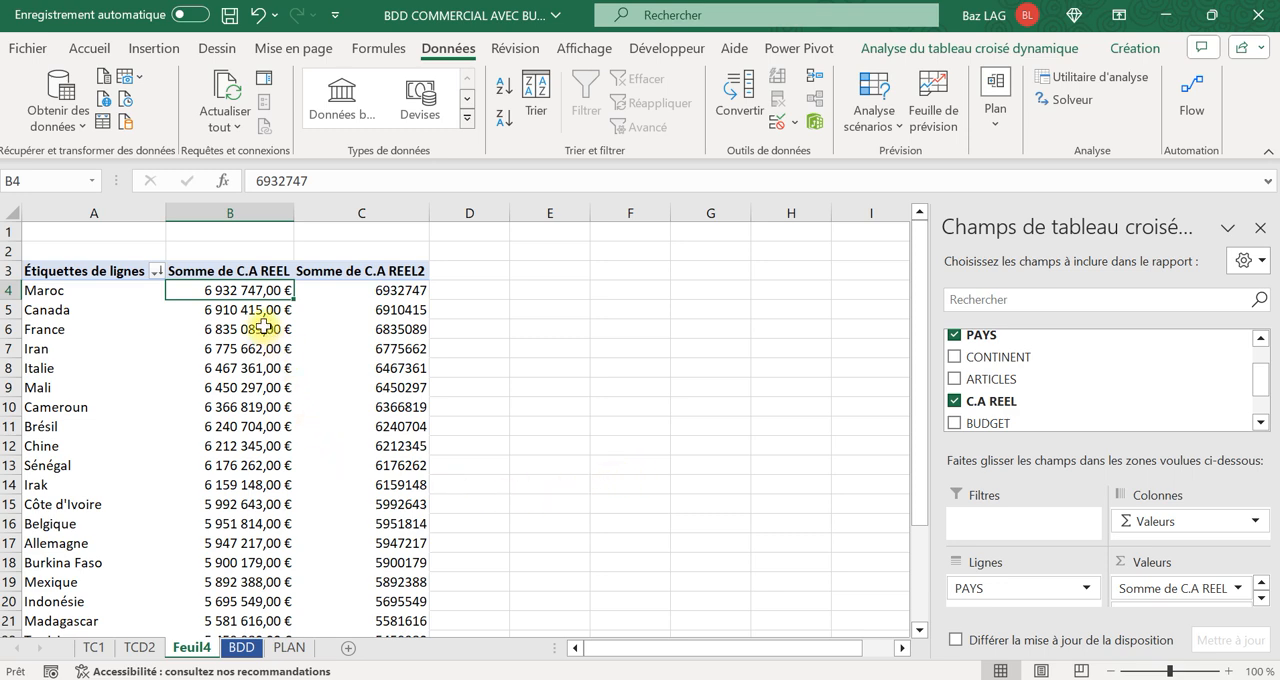
Show the Somme de C.A REEL2 values as % du total général and review each country's share.
right_click(396, 309)
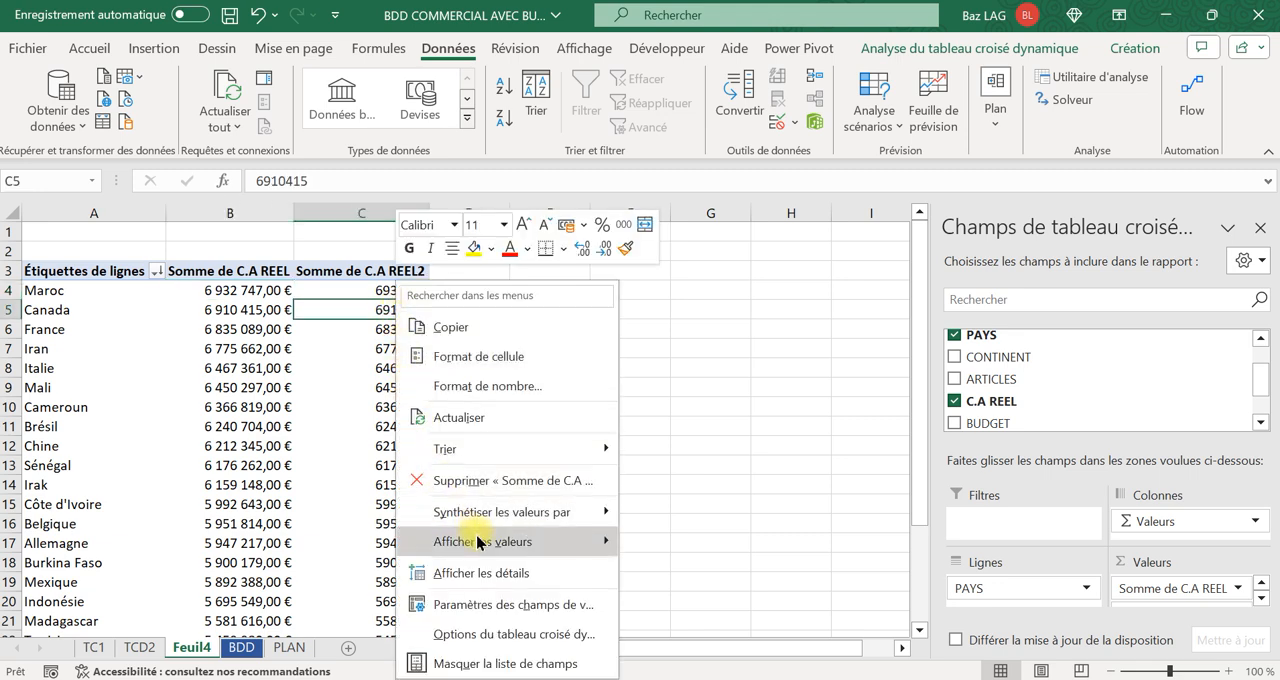
mouse_move(480, 541)
mouse_move(478, 520)
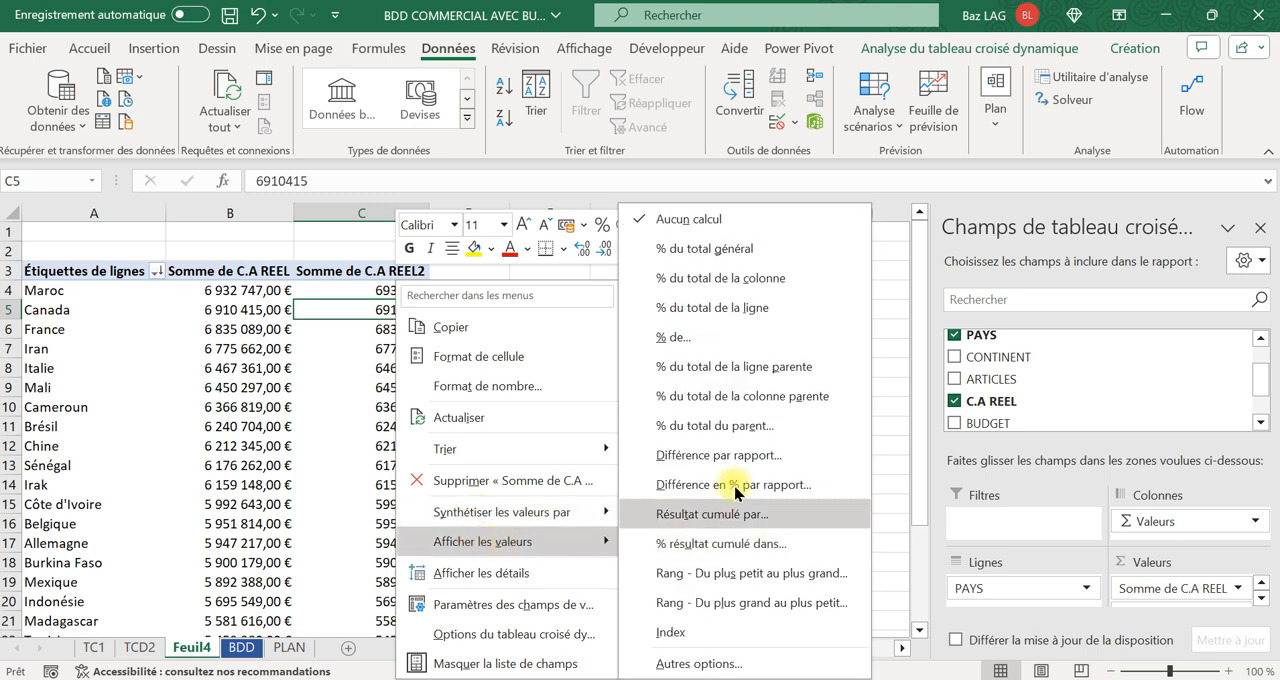
click(681, 258)
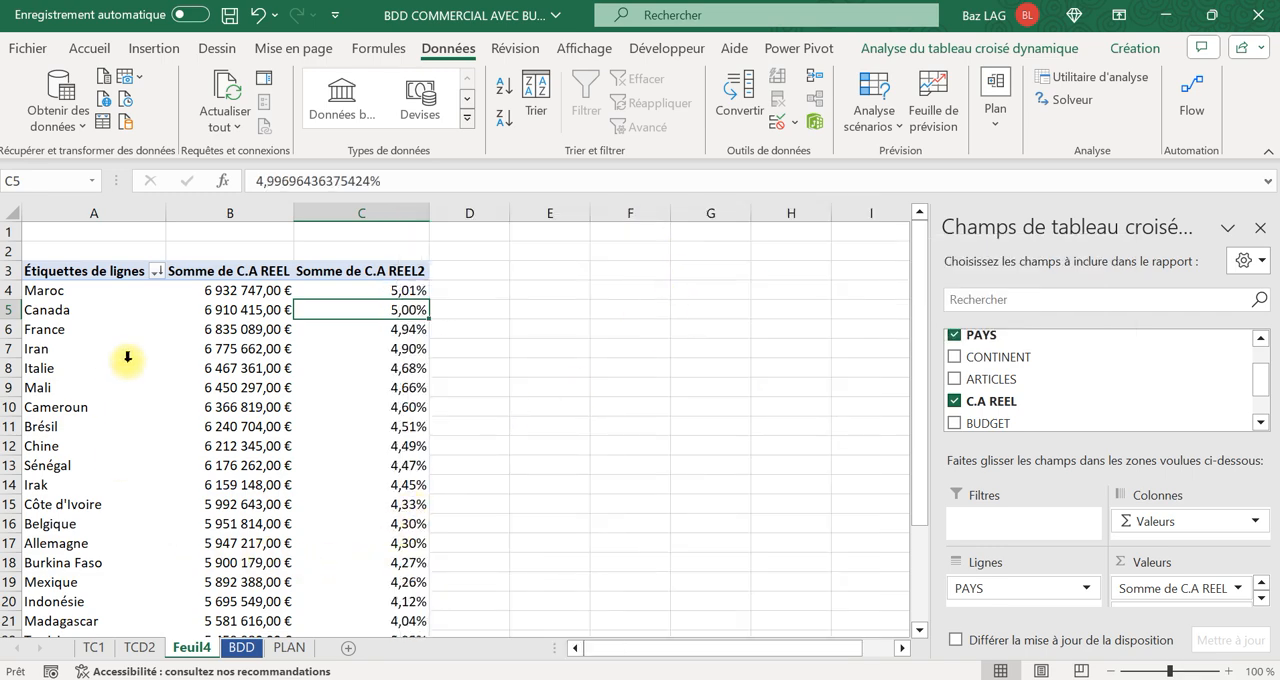
click(410, 291)
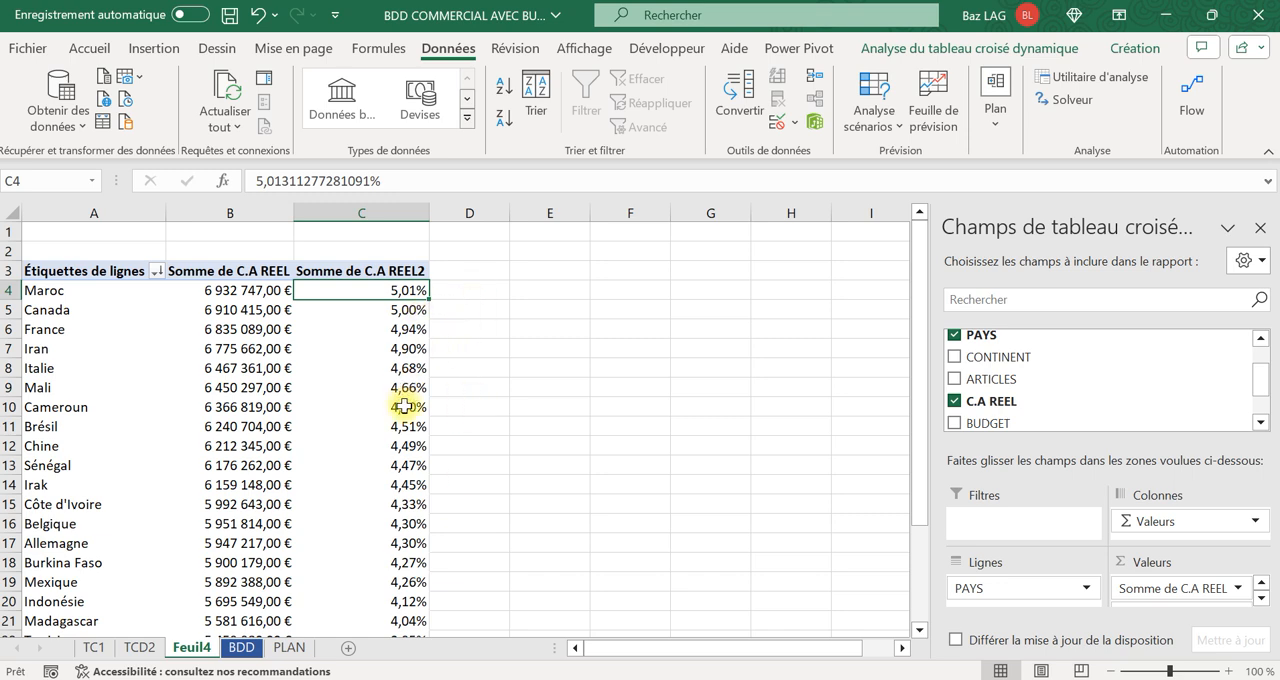
scroll(428, 508, down, 3)
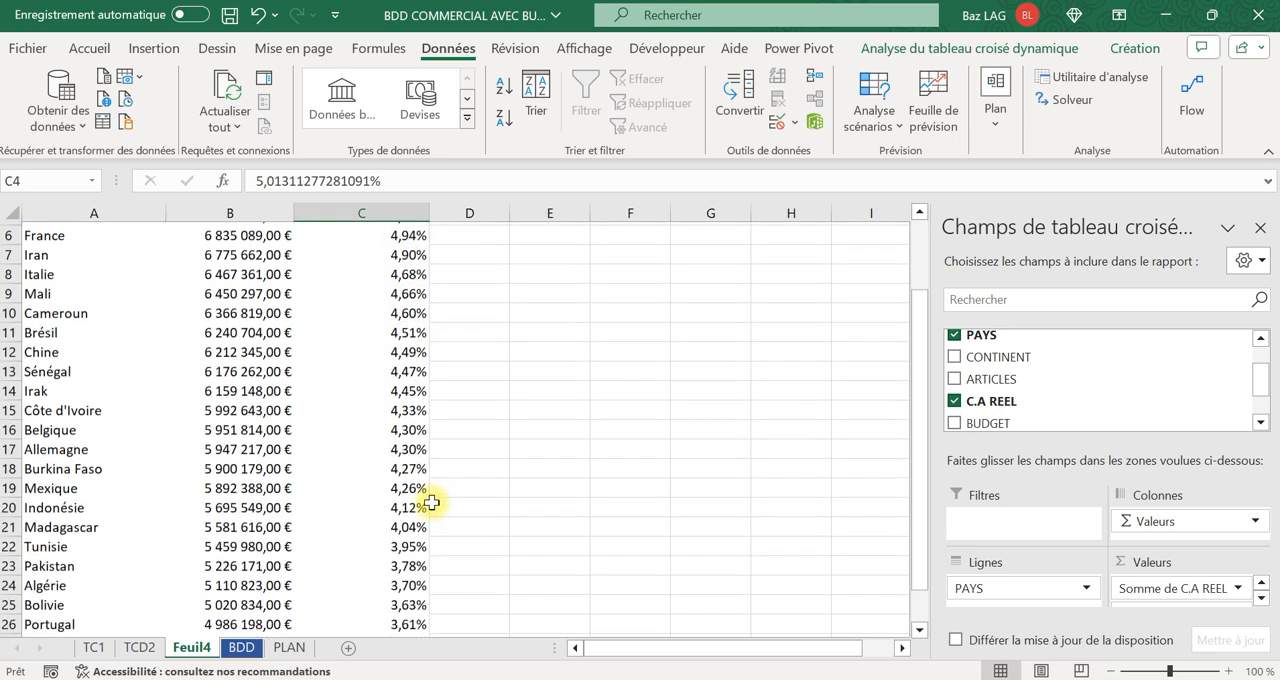
scroll(437, 517, up, 4)
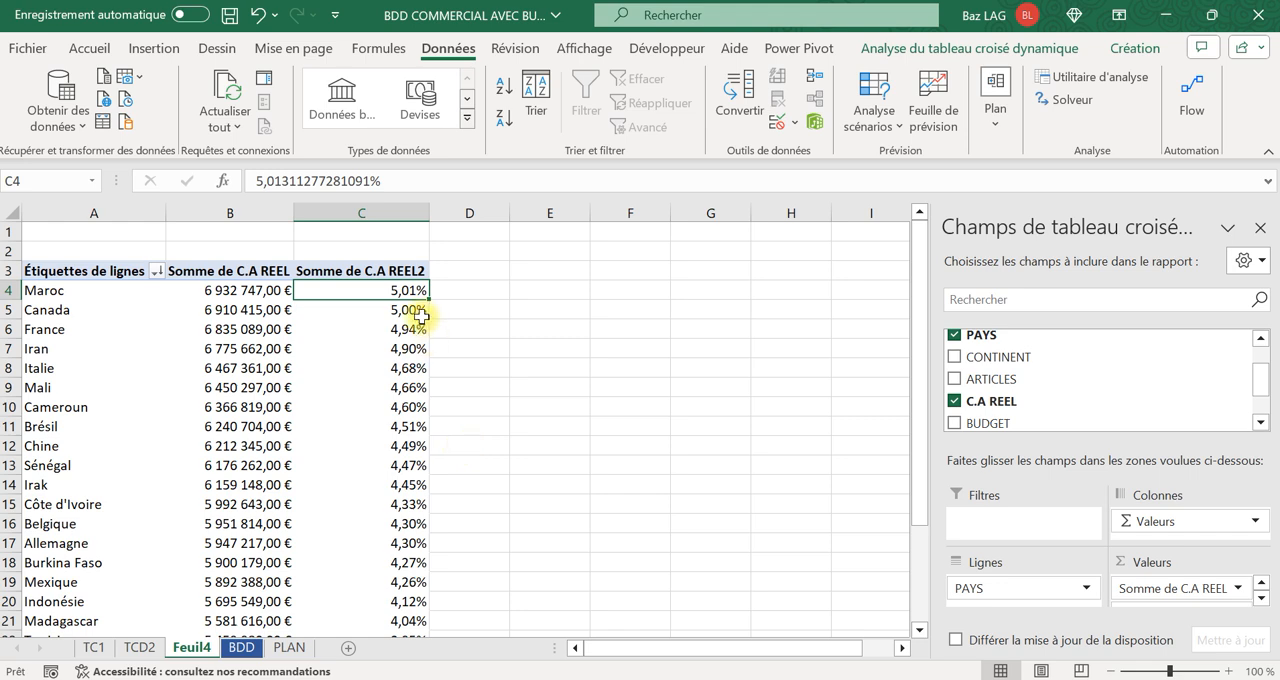
mouse_move(406, 318)
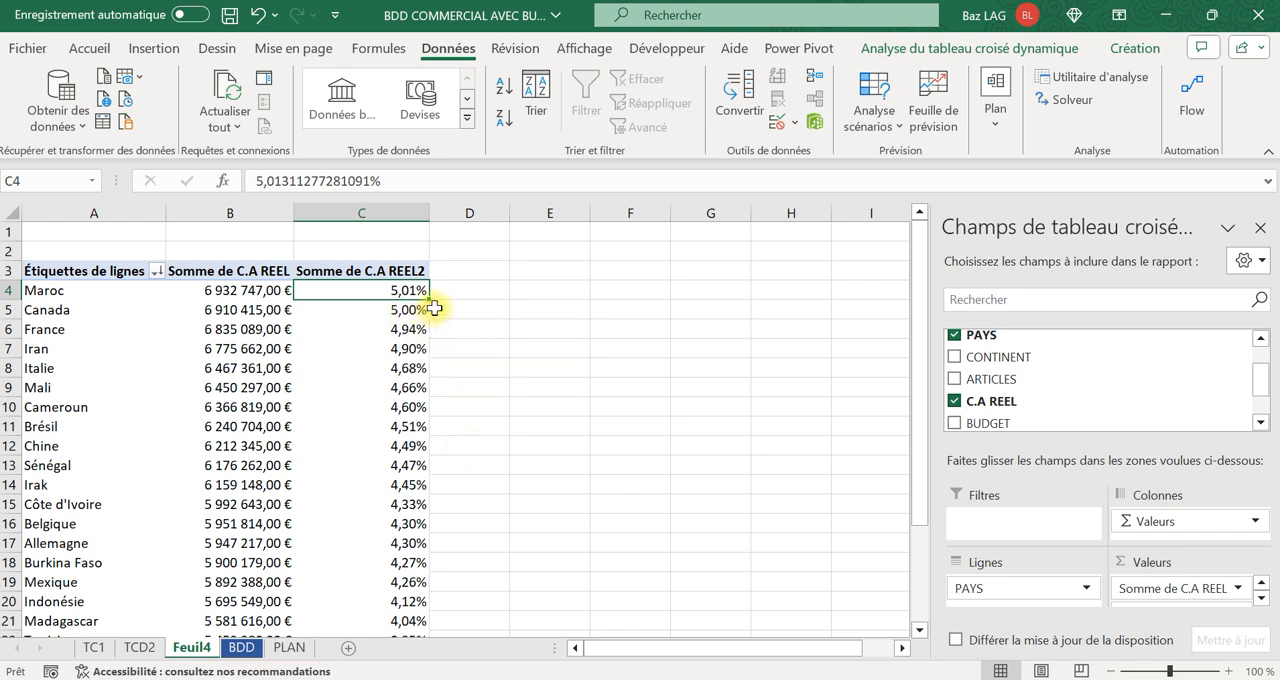
Enter the formula =B4/$B$28 in cell D4 to check the share of the first country manually.
click(475, 298)
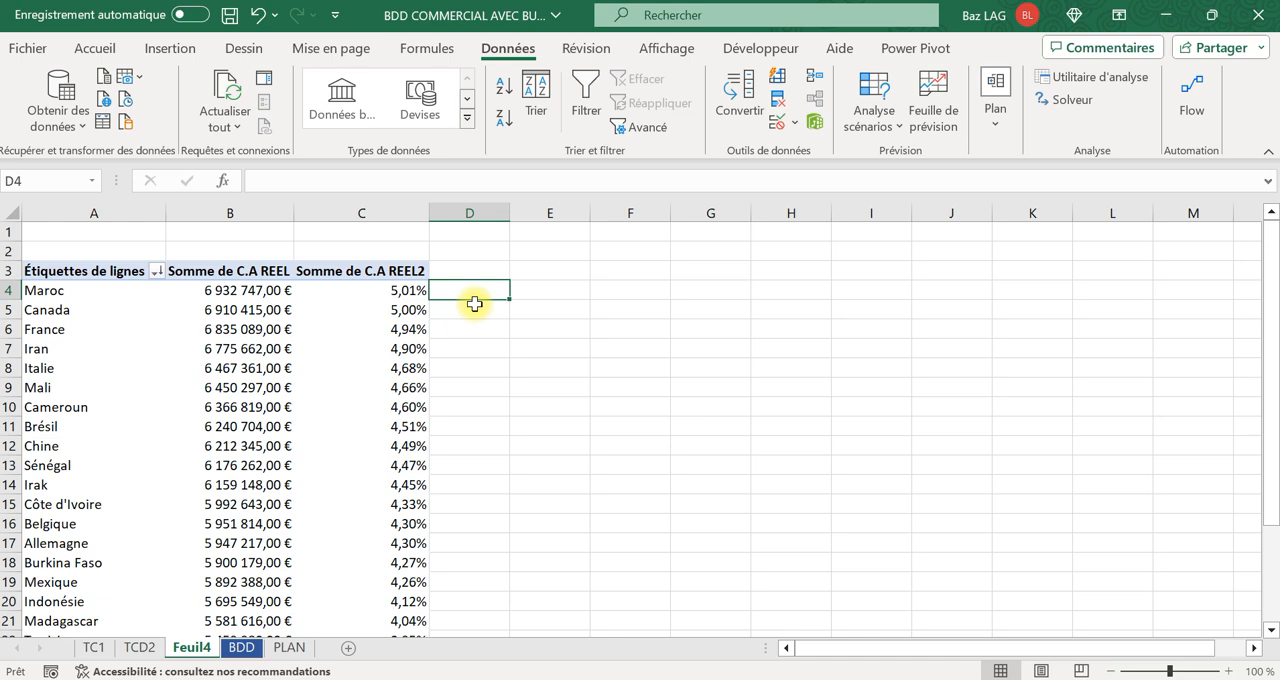
key(Caps_Lock)
text(=)
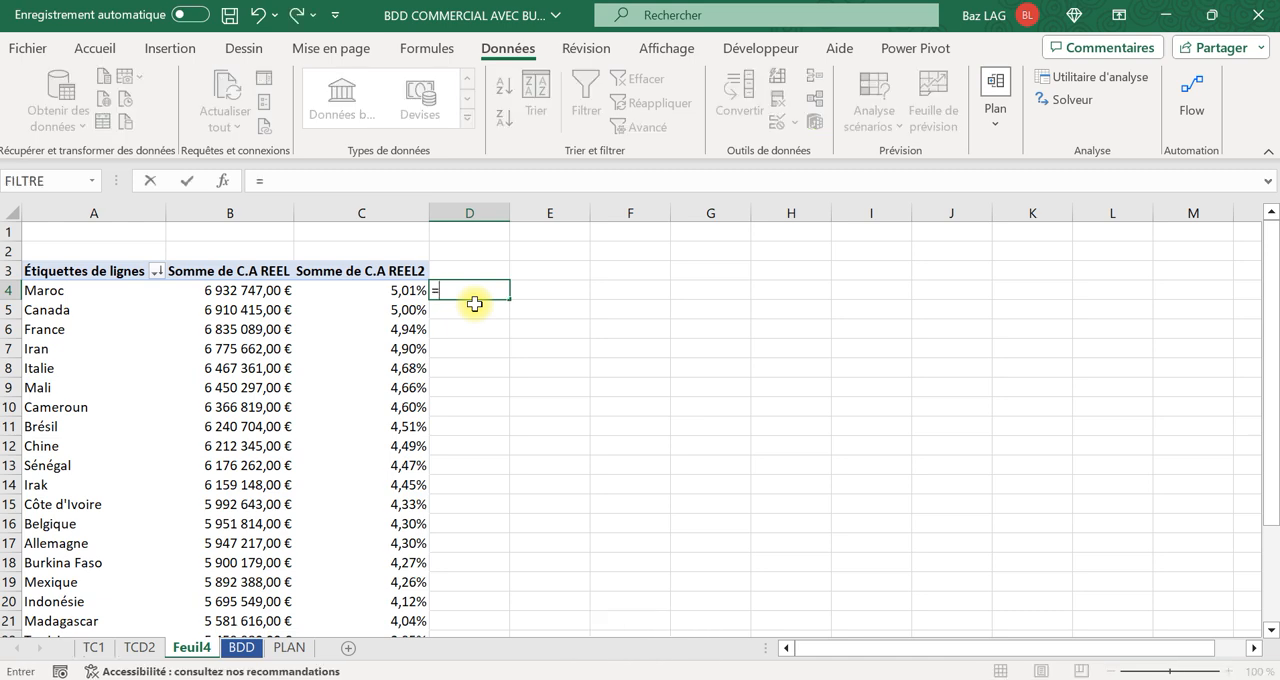
text(b4)
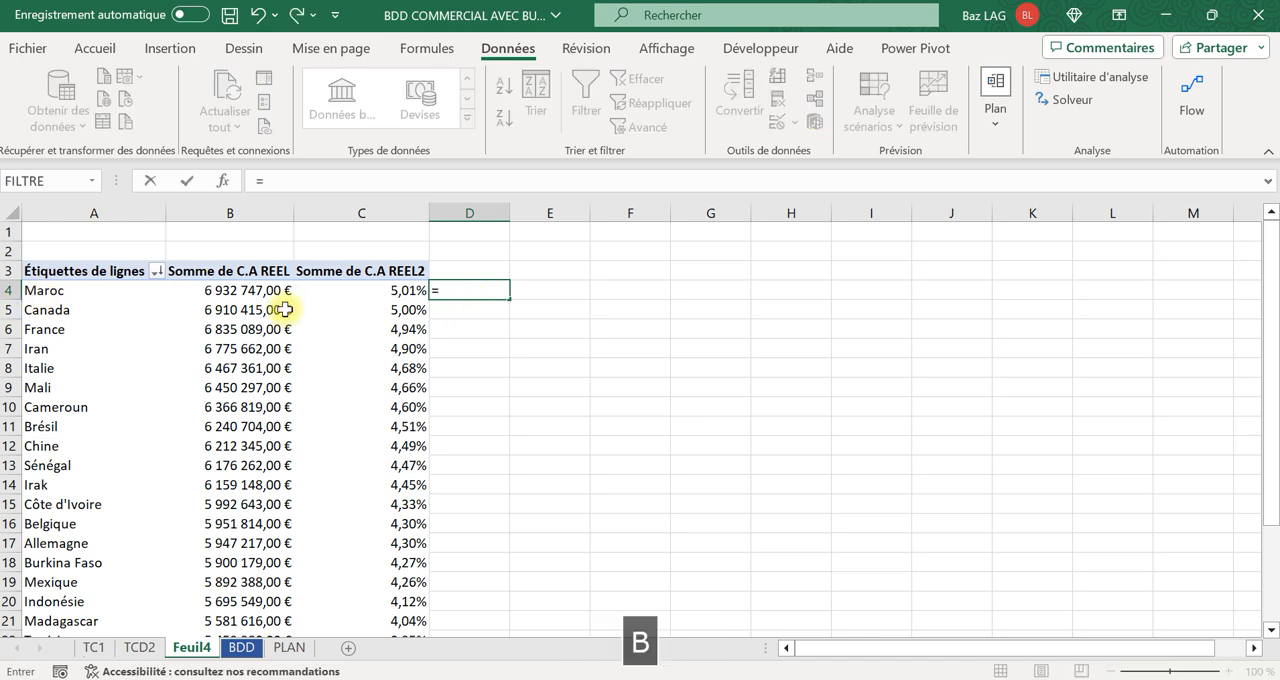
text(/)
scroll(313, 427, down, 2)
scroll(313, 427, down, 3)
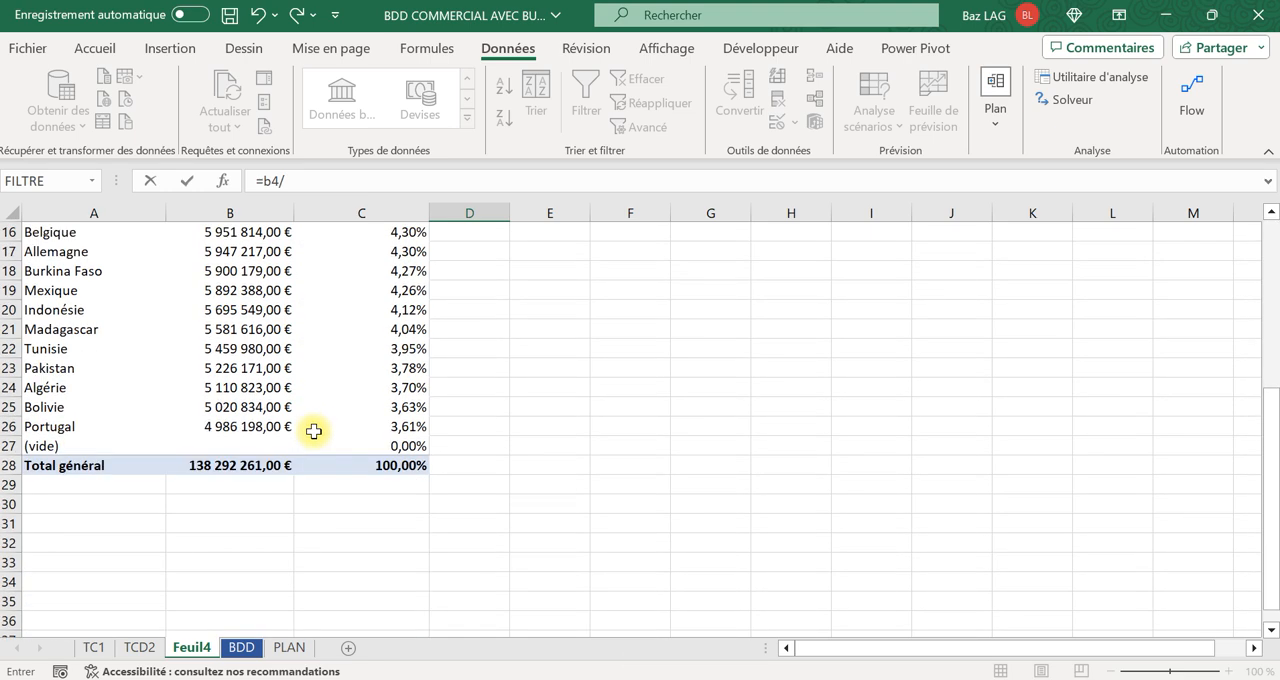
text(b)
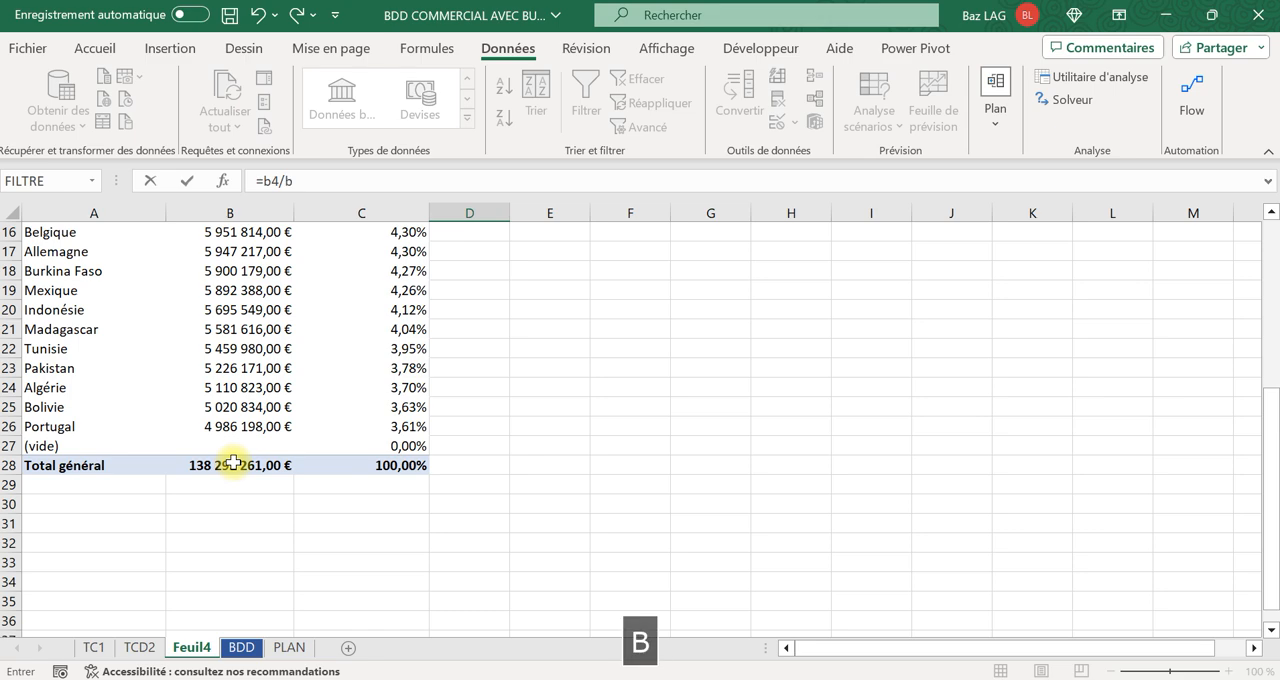
text(28)
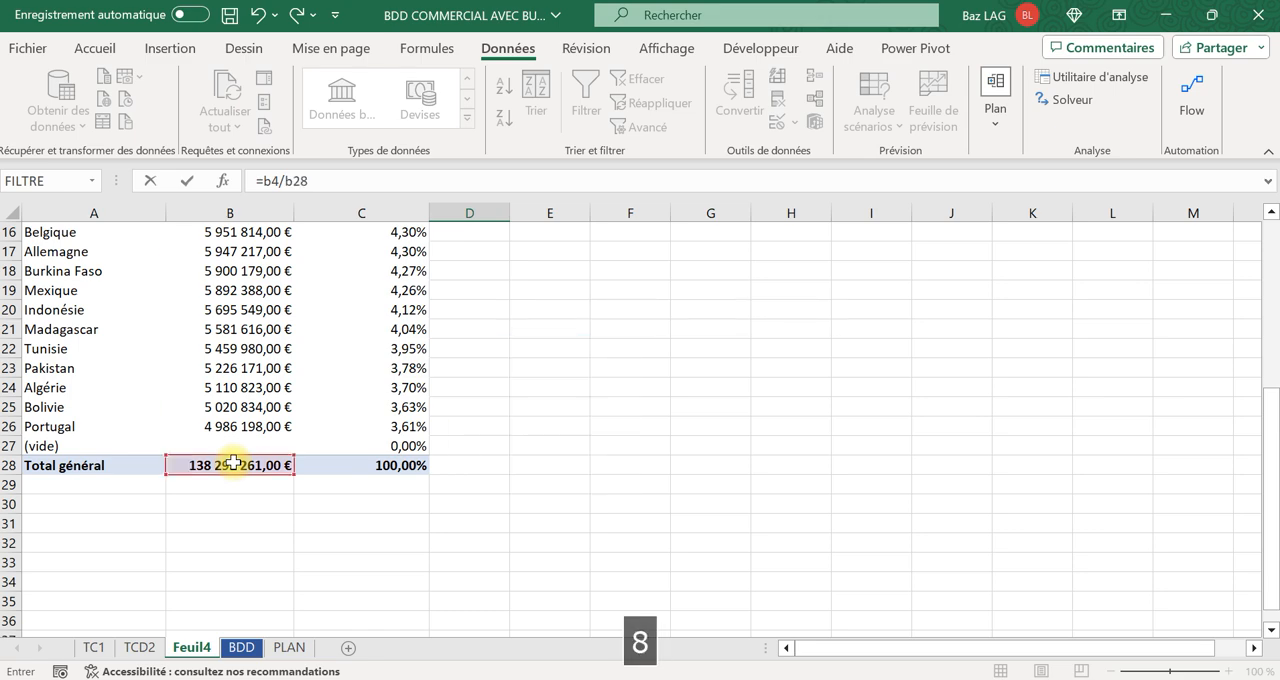
key(F4)
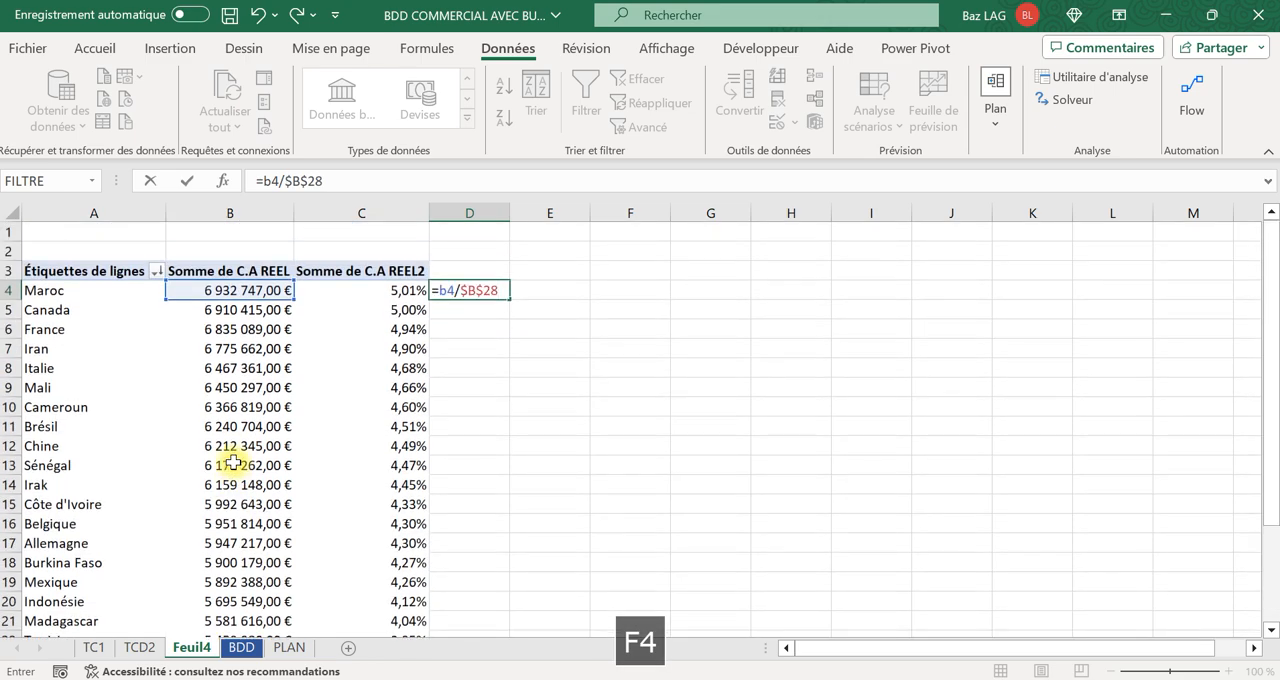
key(Return)
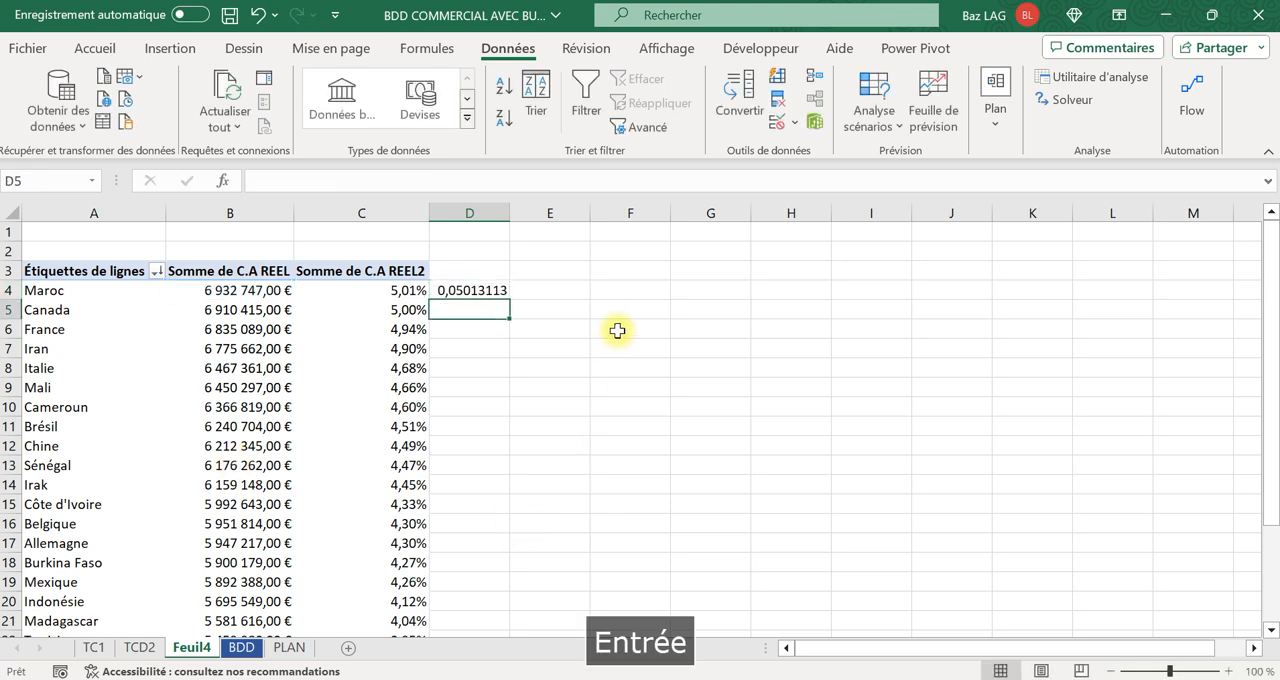
Format D4 as a percentage with two decimals and fill its formula down to D26.
click(490, 290)
click(94, 48)
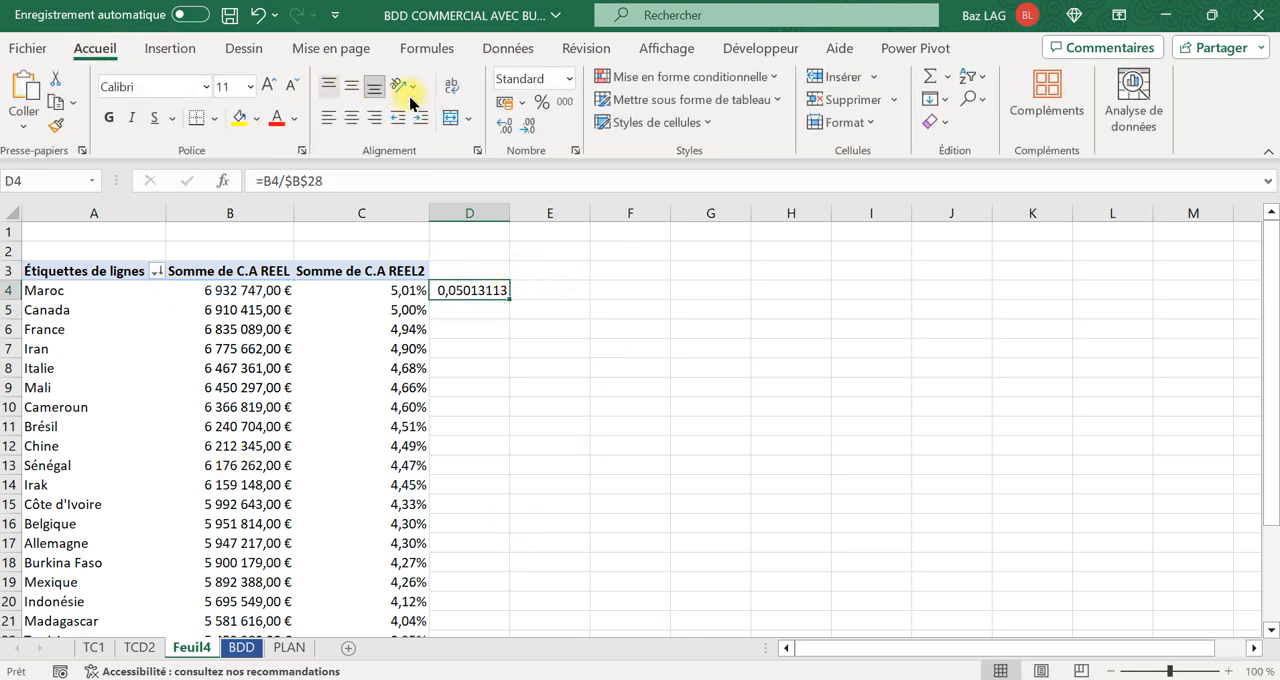
click(549, 108)
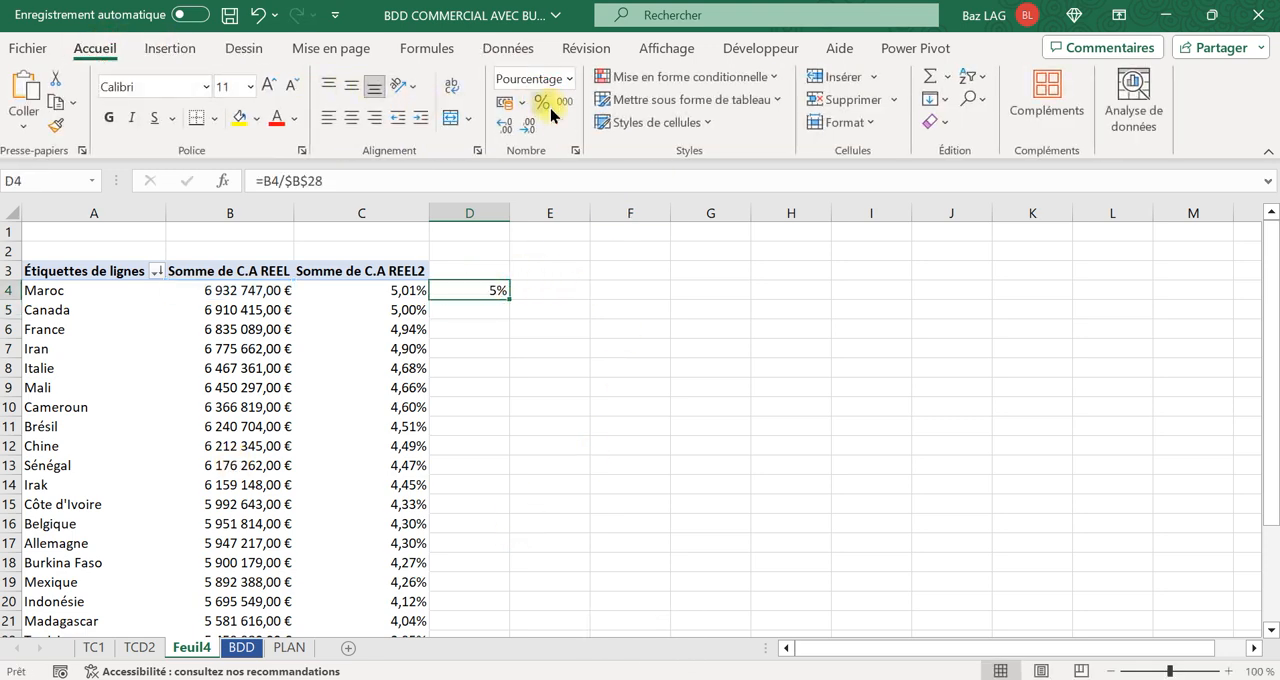
click(502, 133)
drag(509, 299, 479, 568)
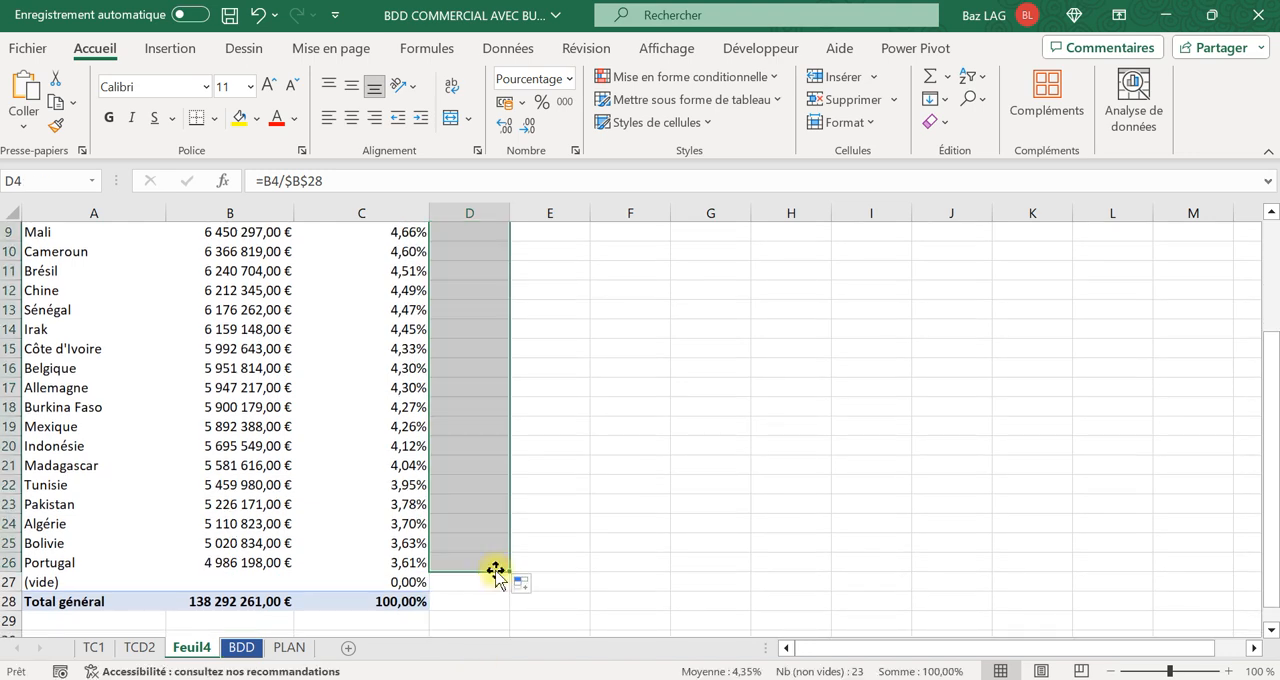
Clear the manual check formulas from column D.
scroll(513, 486, up, 3)
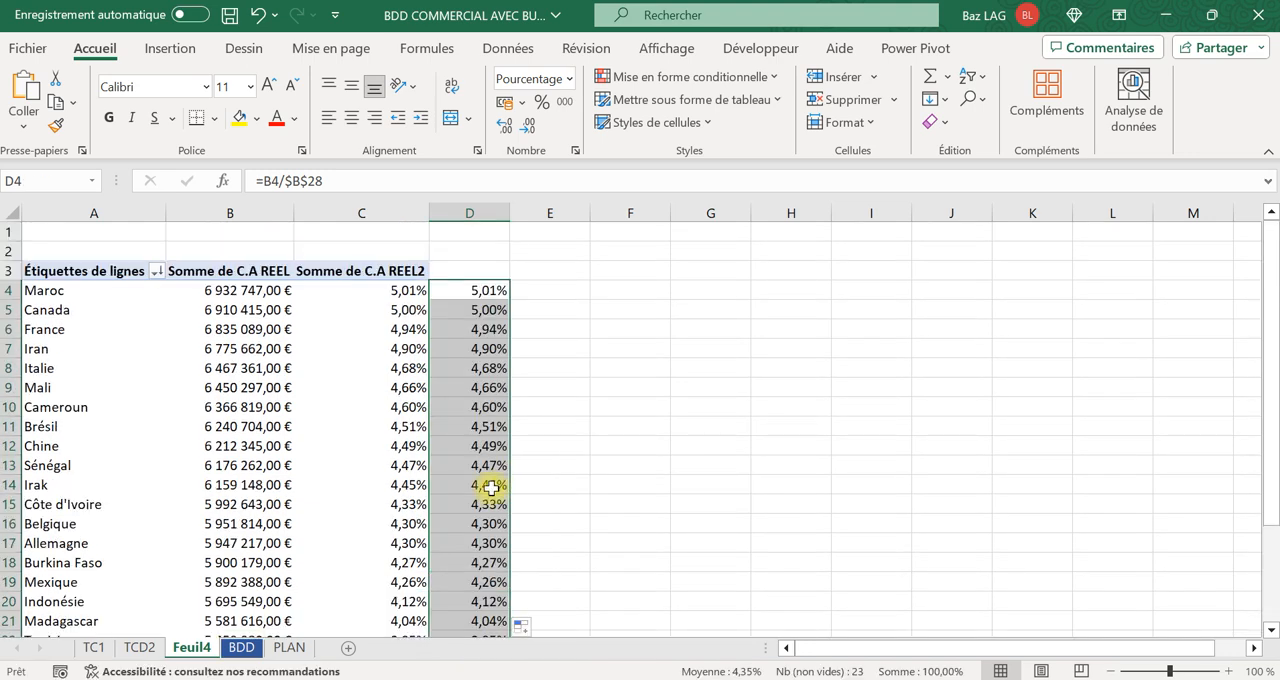
click(600, 426)
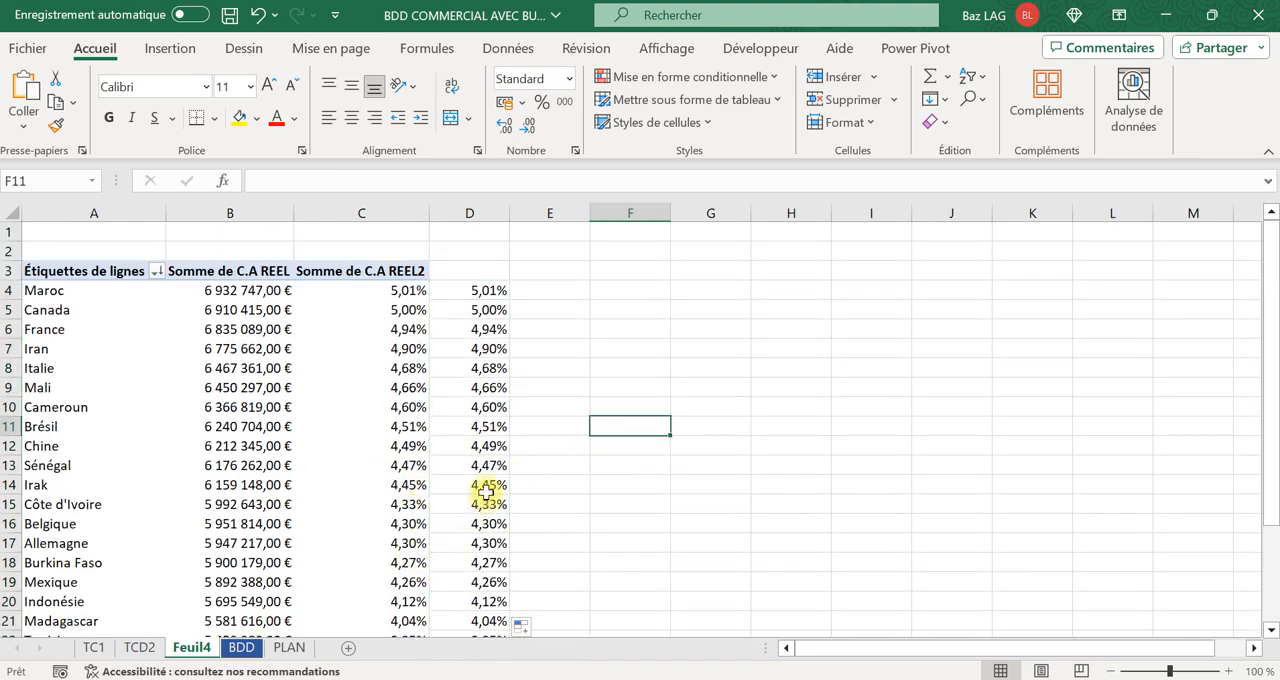
click(491, 291)
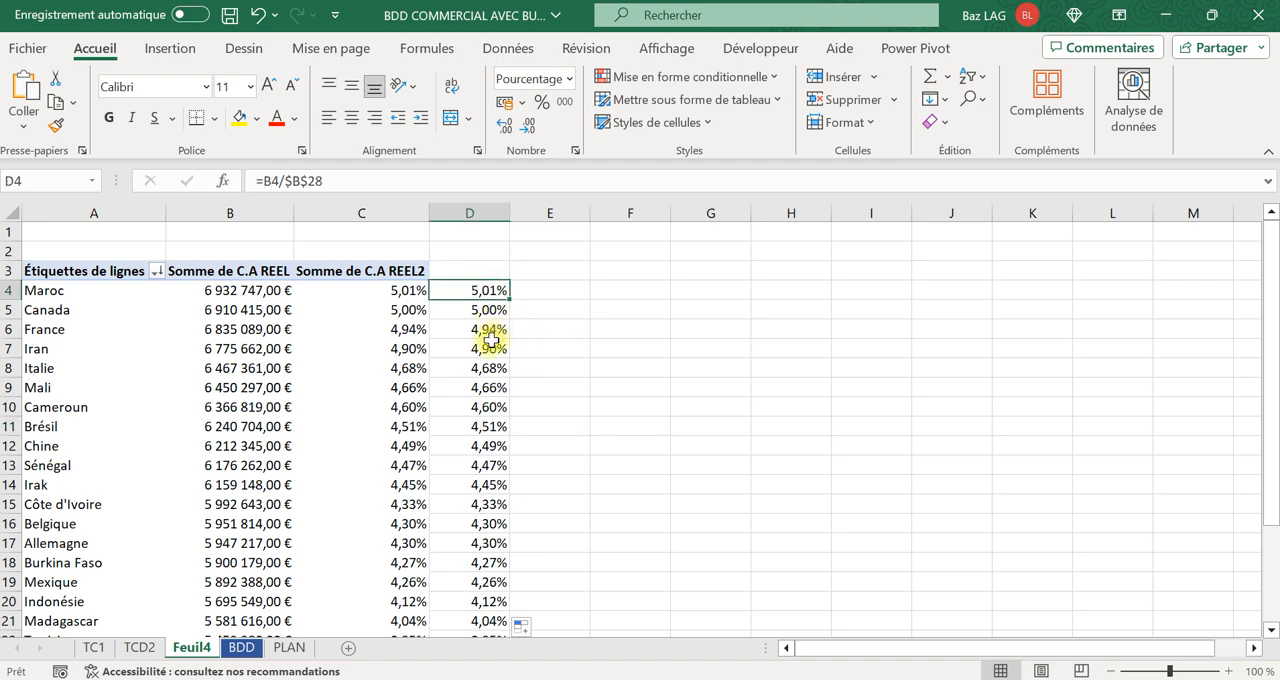
click(491, 210)
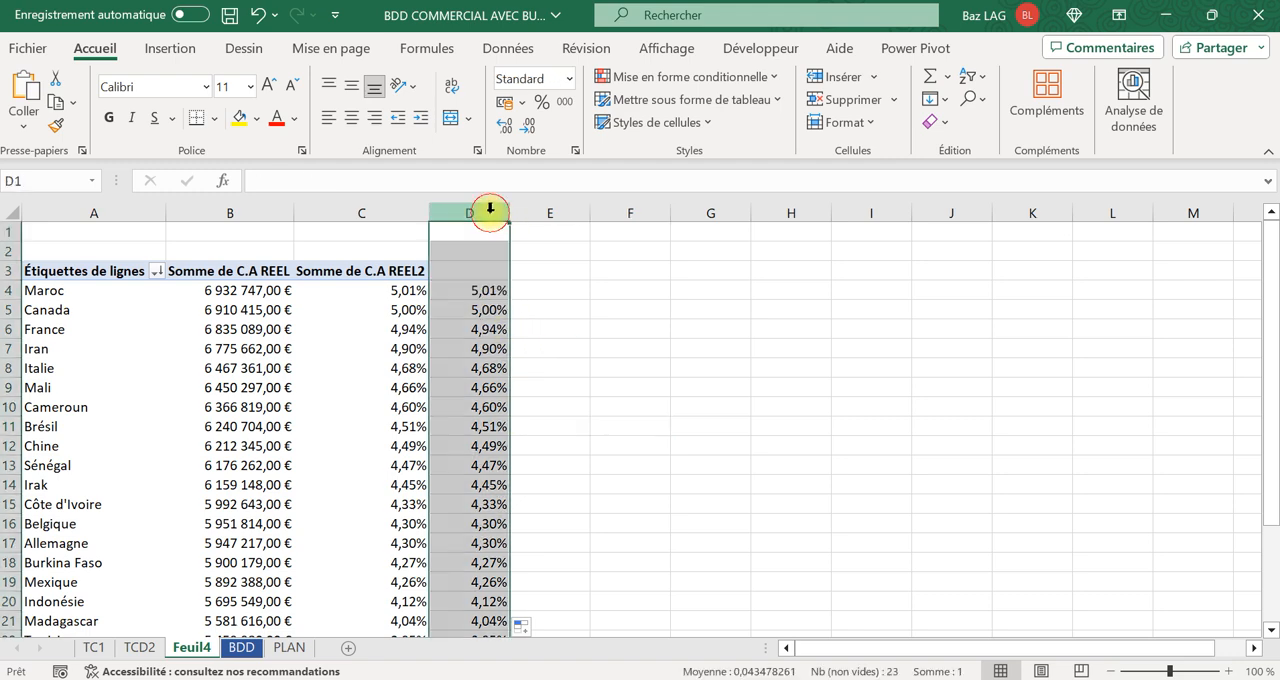
key(Delete)
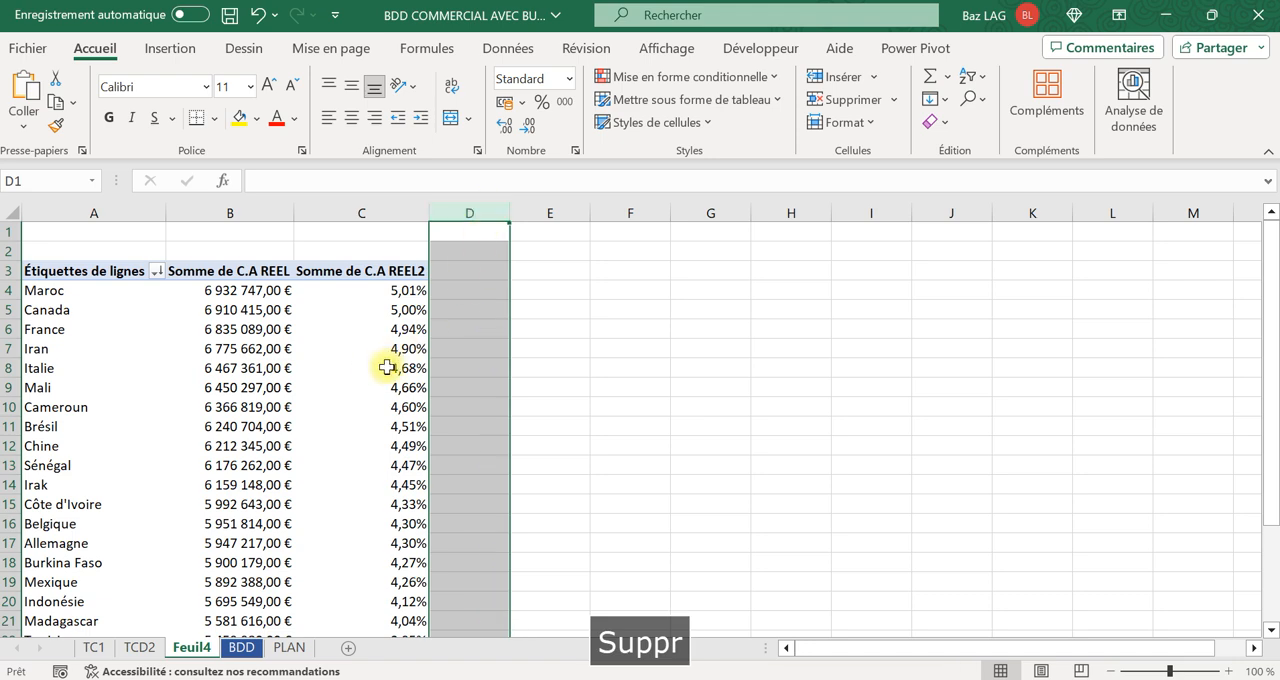
right_click(409, 309)
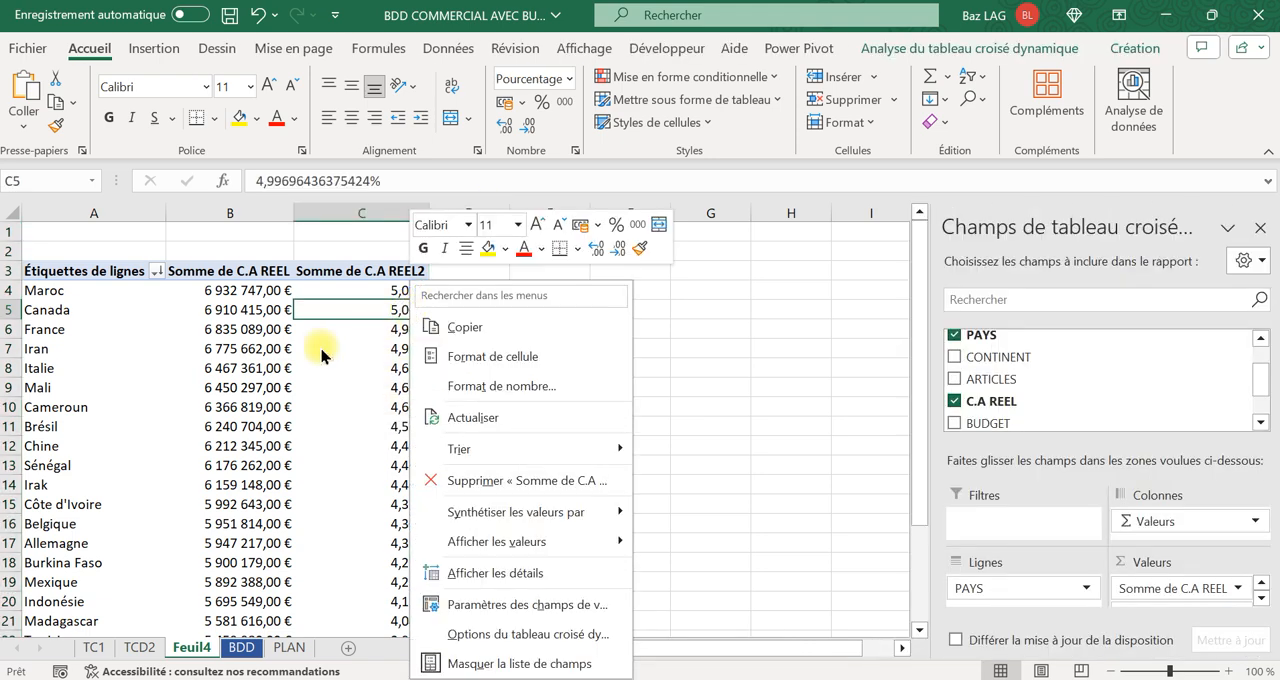
key(Escape)
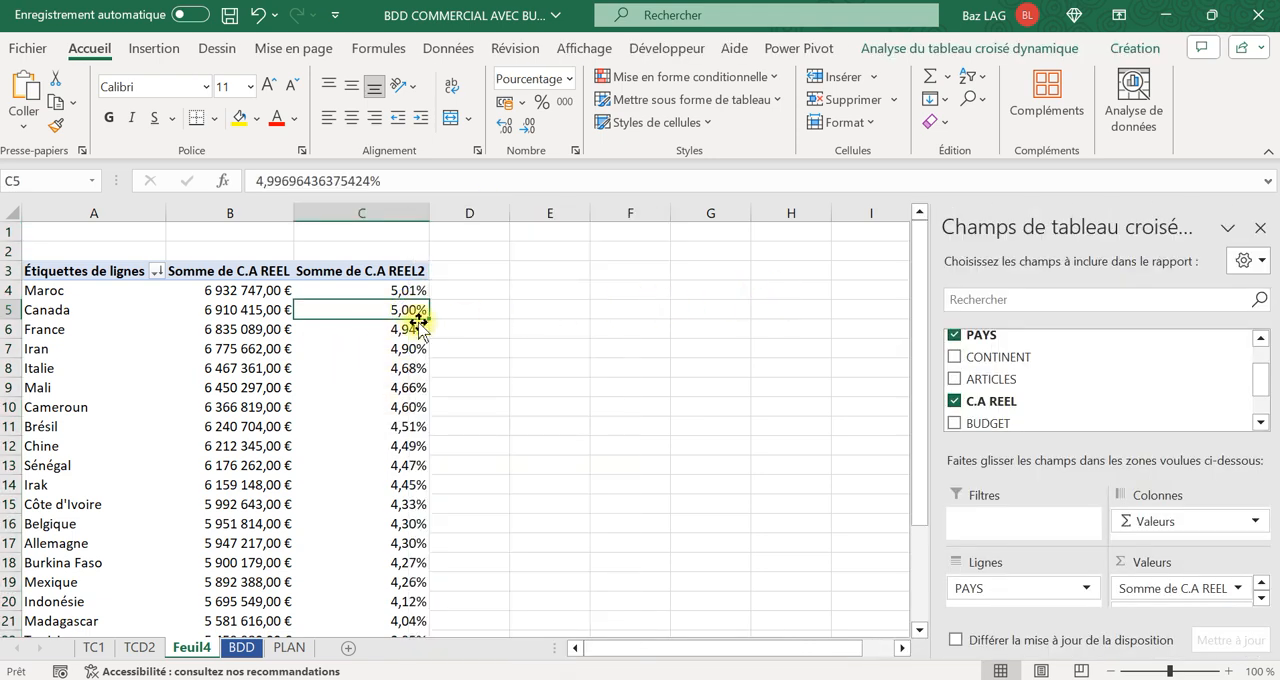
right_click(382, 312)
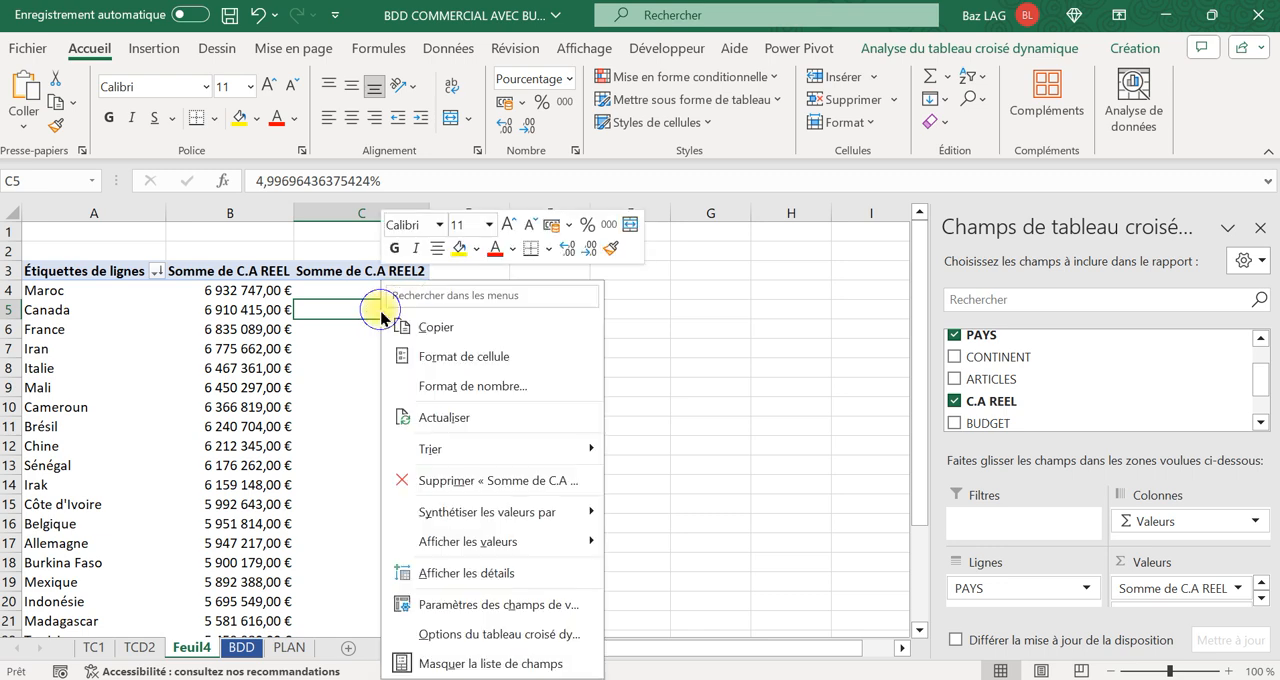
mouse_move(465, 545)
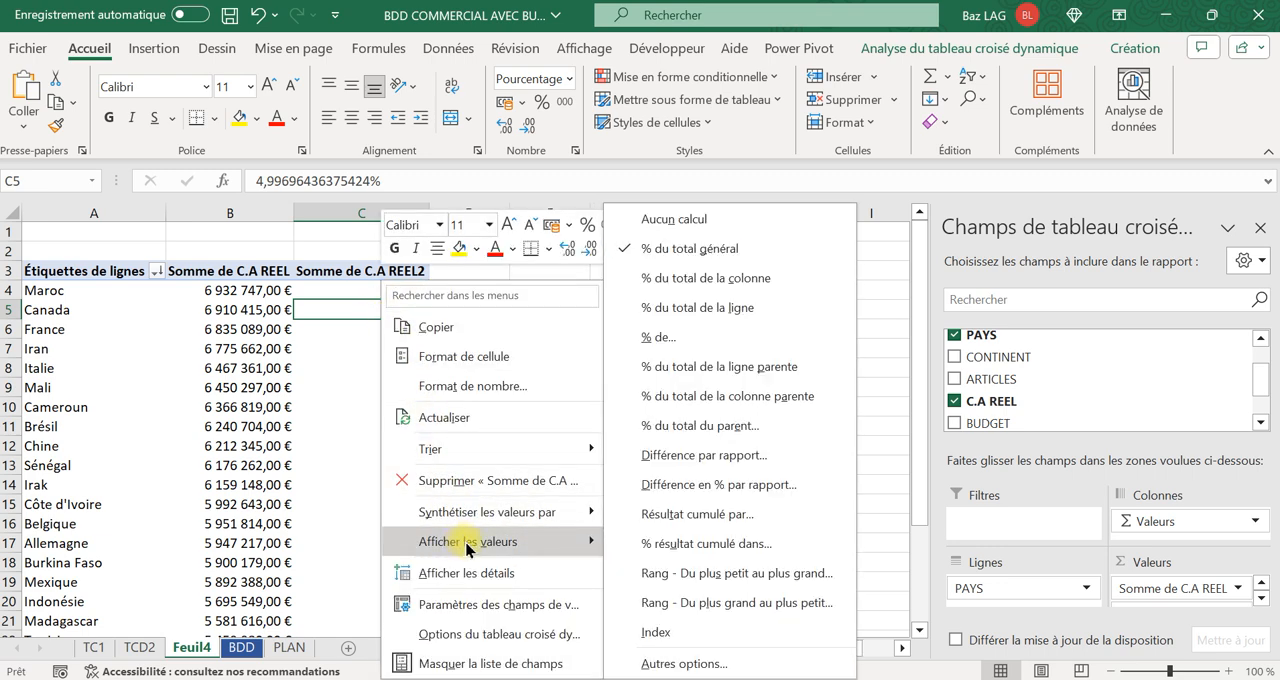
click(362, 310)
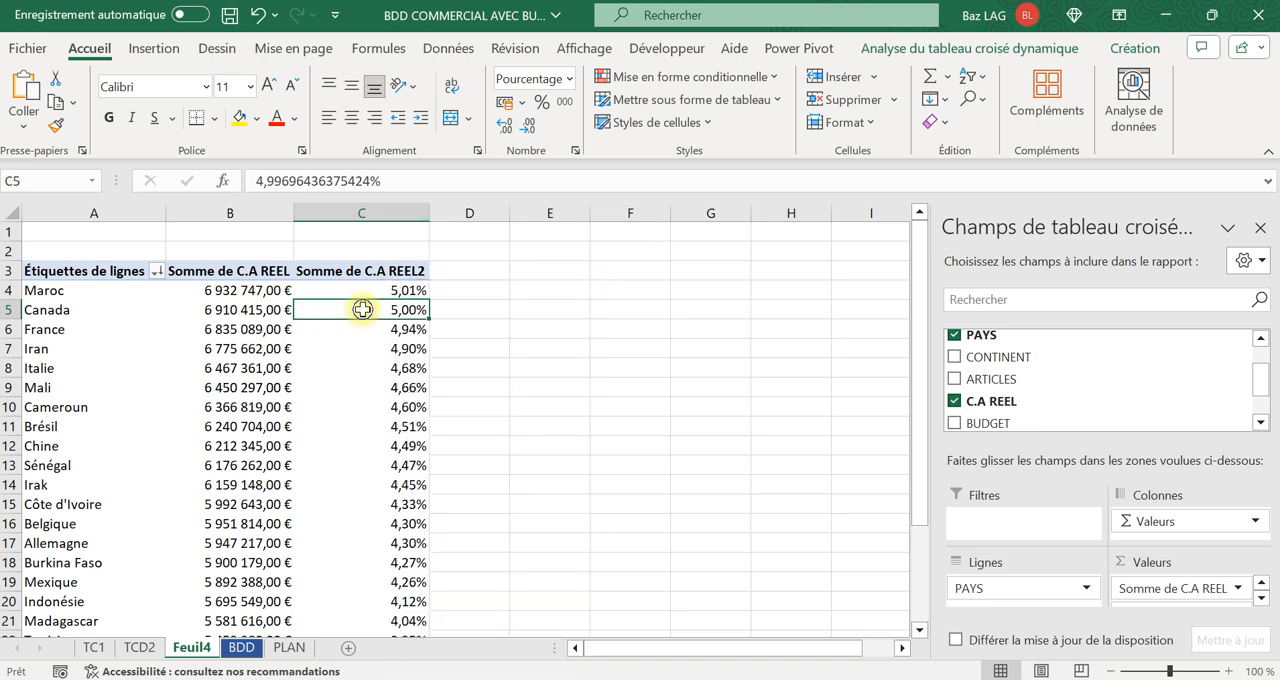
right_click(362, 310)
mouse_move(543, 513)
click(625, 452)
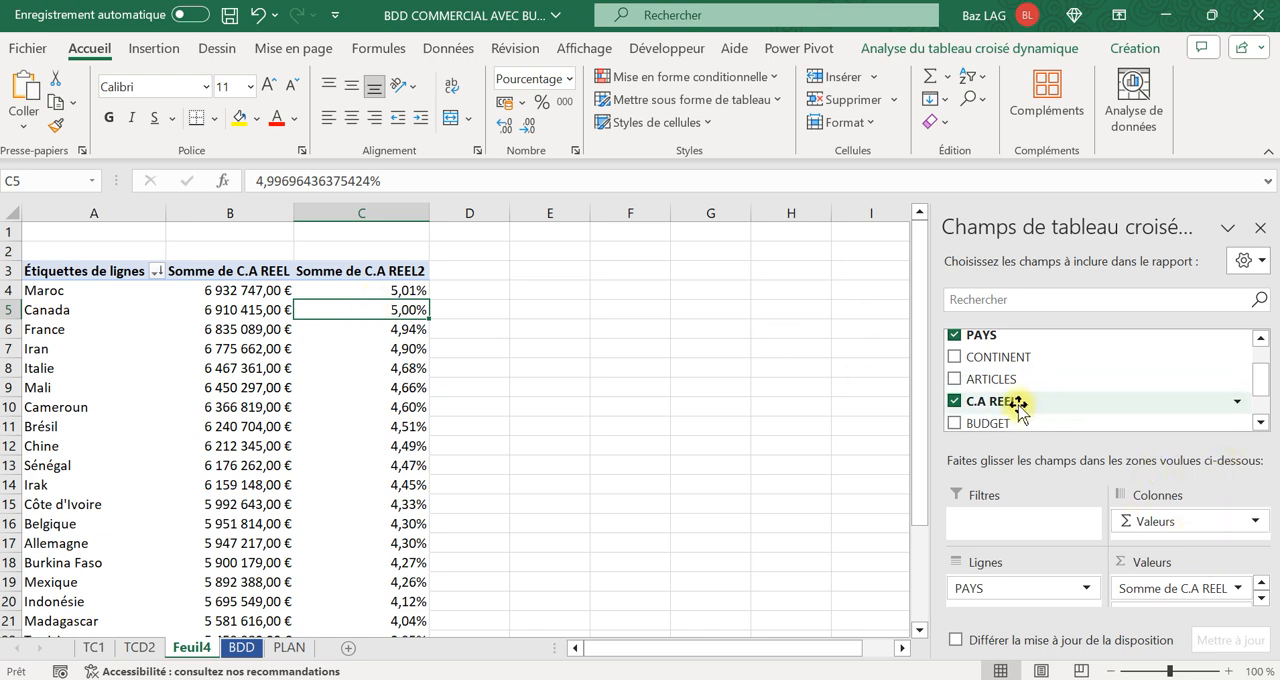
Remove Somme de C.A REEL2 from the pivot table and add C.A REEL to the values a second time.
click(1261, 598)
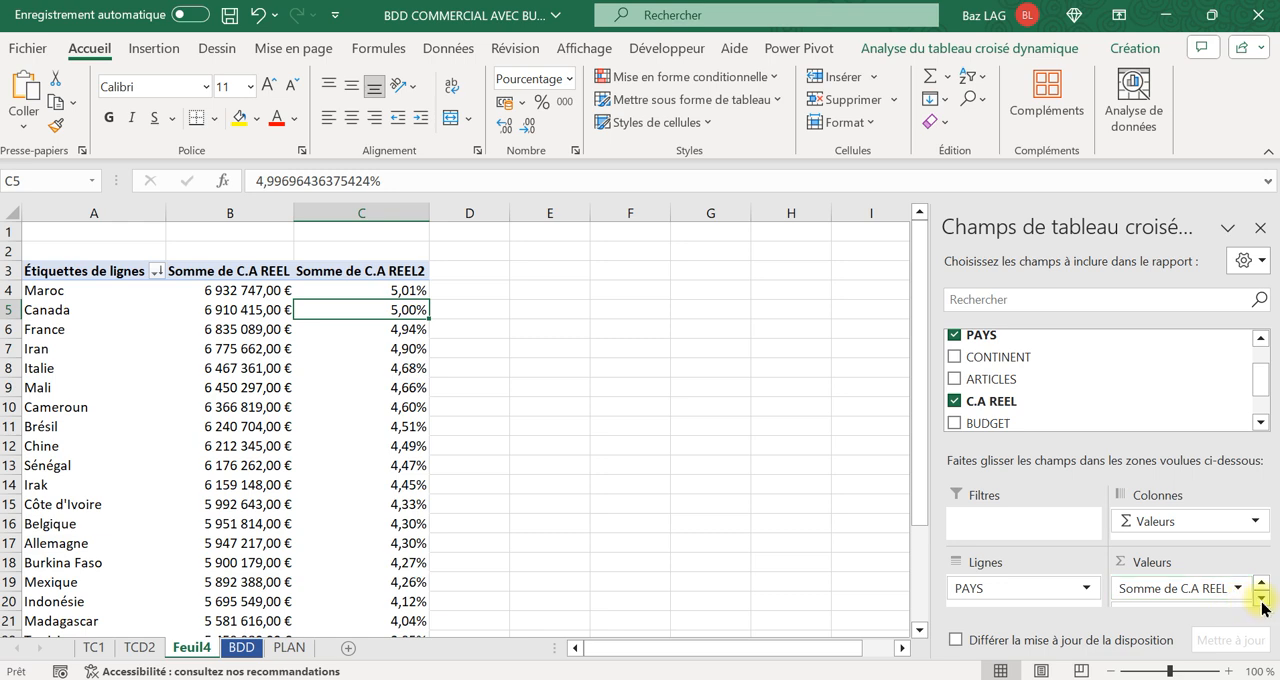
drag(1226, 590, 1048, 405)
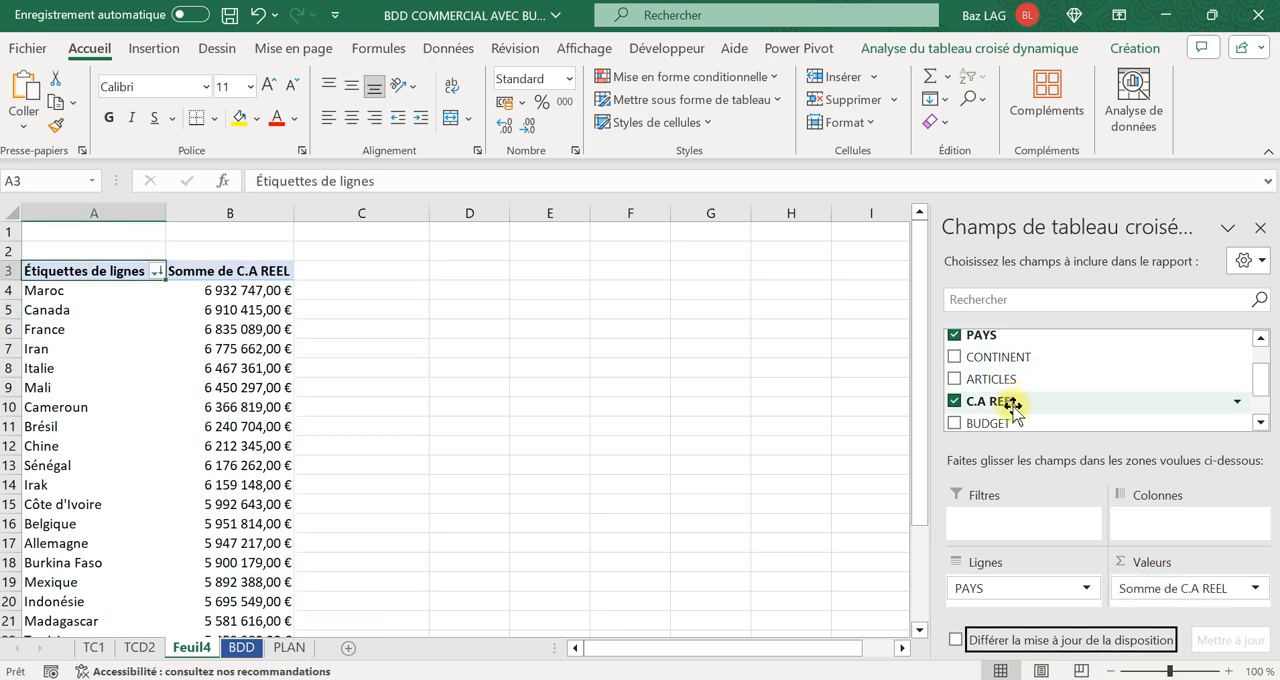
click(1014, 401)
drag(1192, 603, 1190, 598)
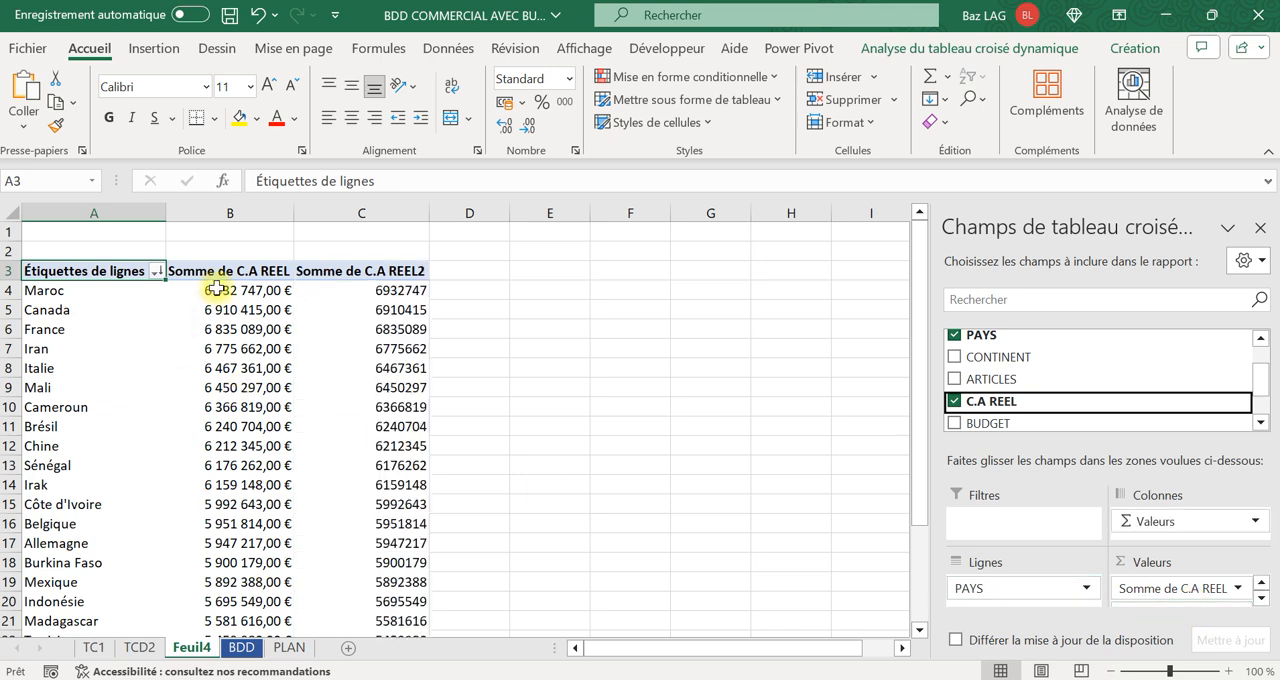
Try applying the percentage number format to the whole Somme de C.A REEL2 column.
click(494, 351)
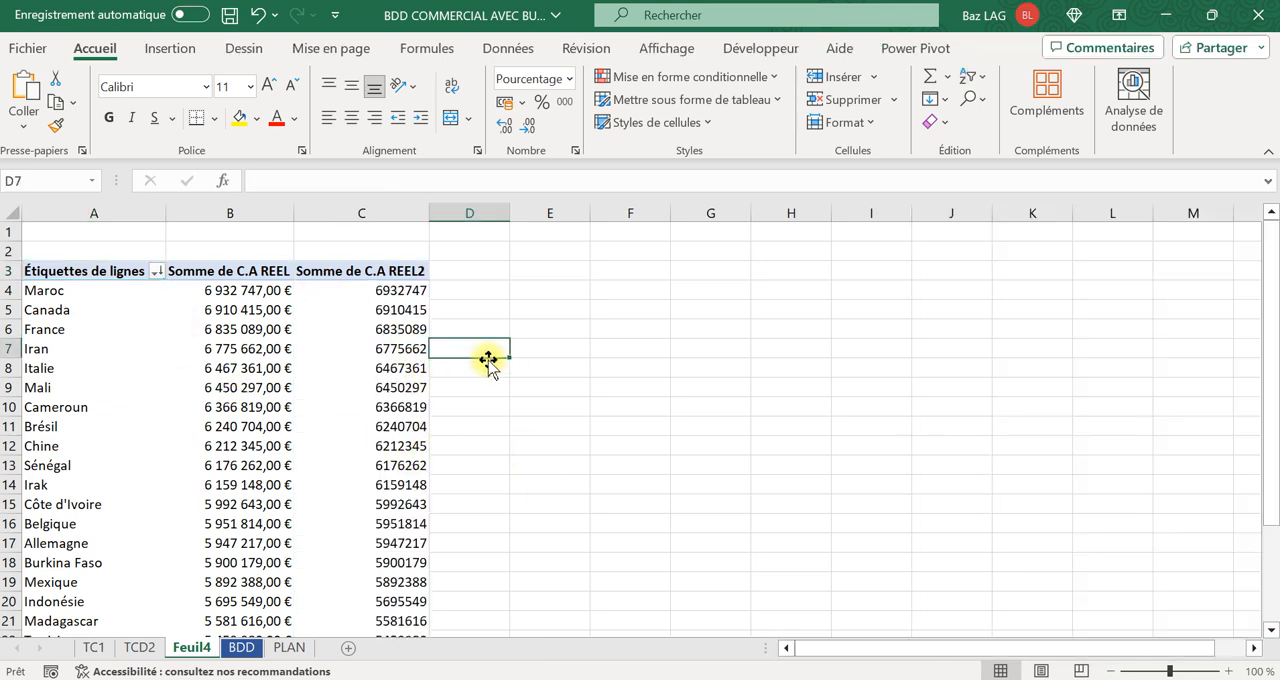
click(366, 213)
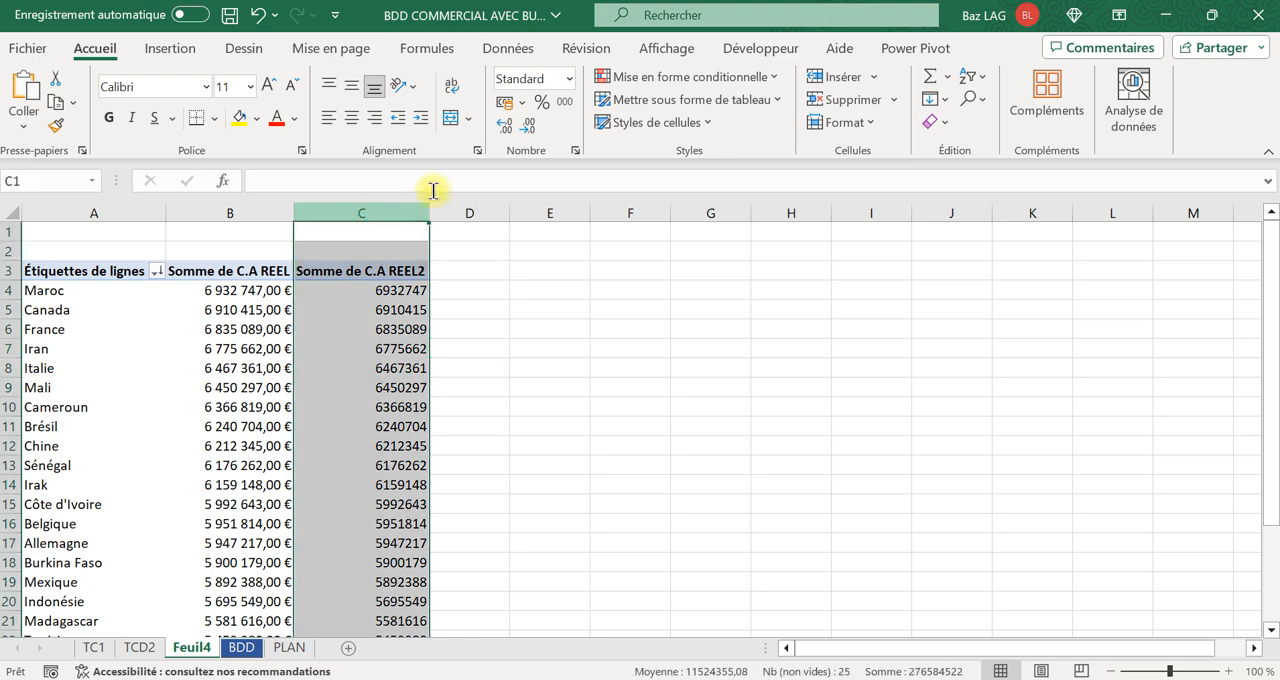
click(542, 101)
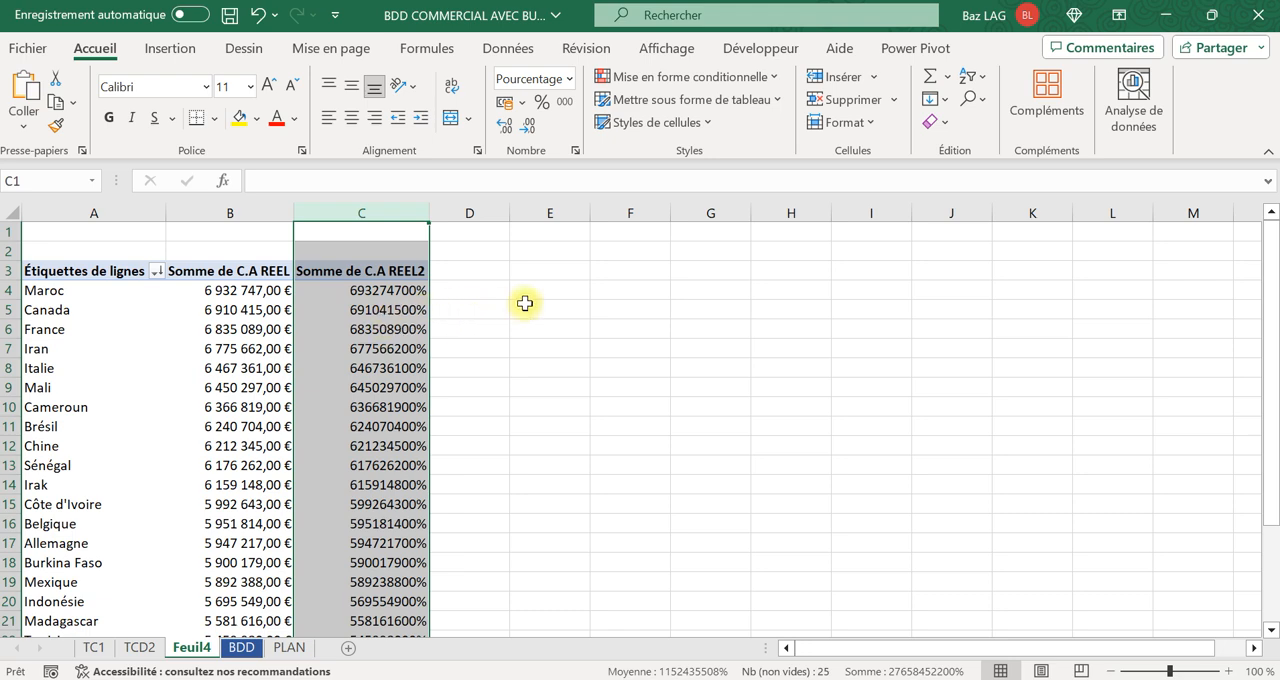
click(526, 306)
Show the Somme de C.A REEL2 values as % du total général.
right_click(372, 310)
mouse_move(450, 518)
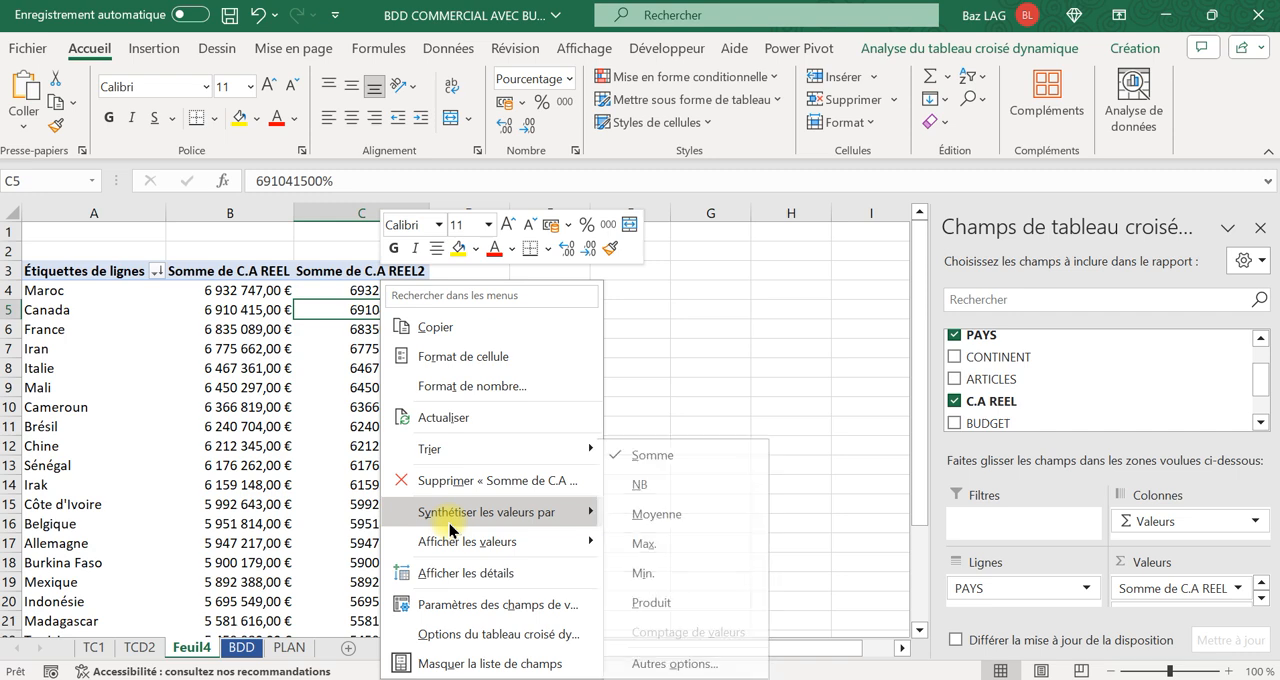
mouse_move(461, 545)
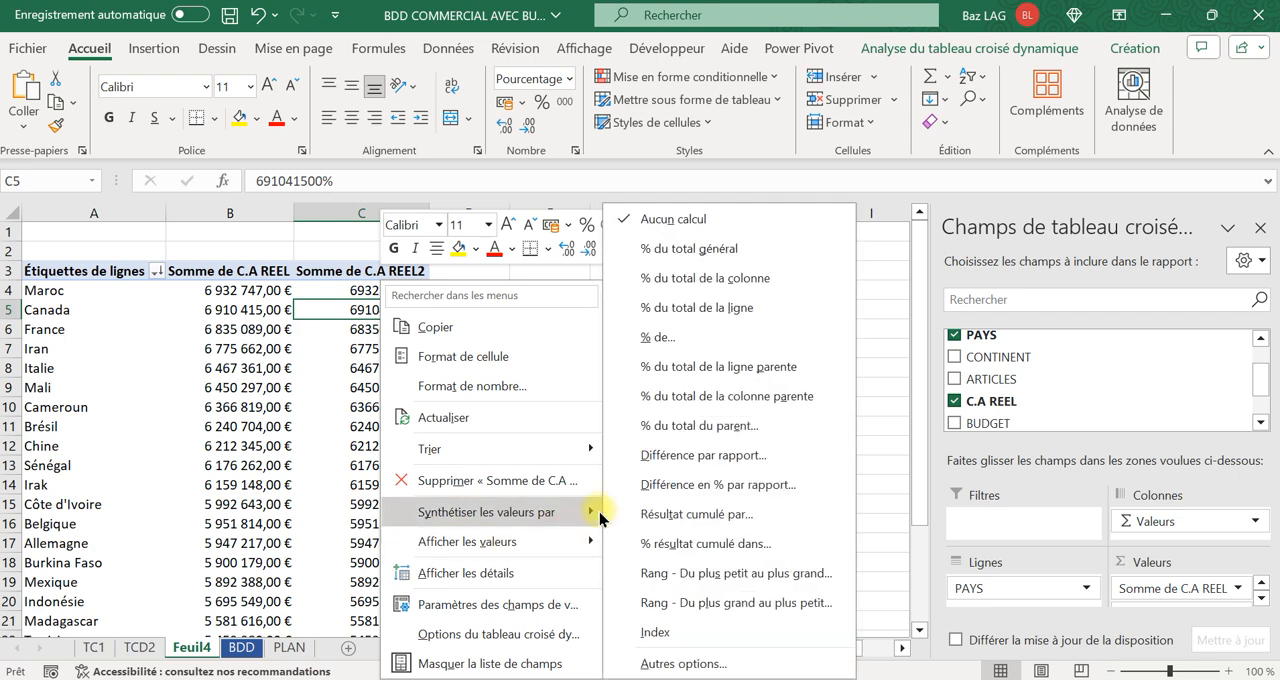
click(675, 260)
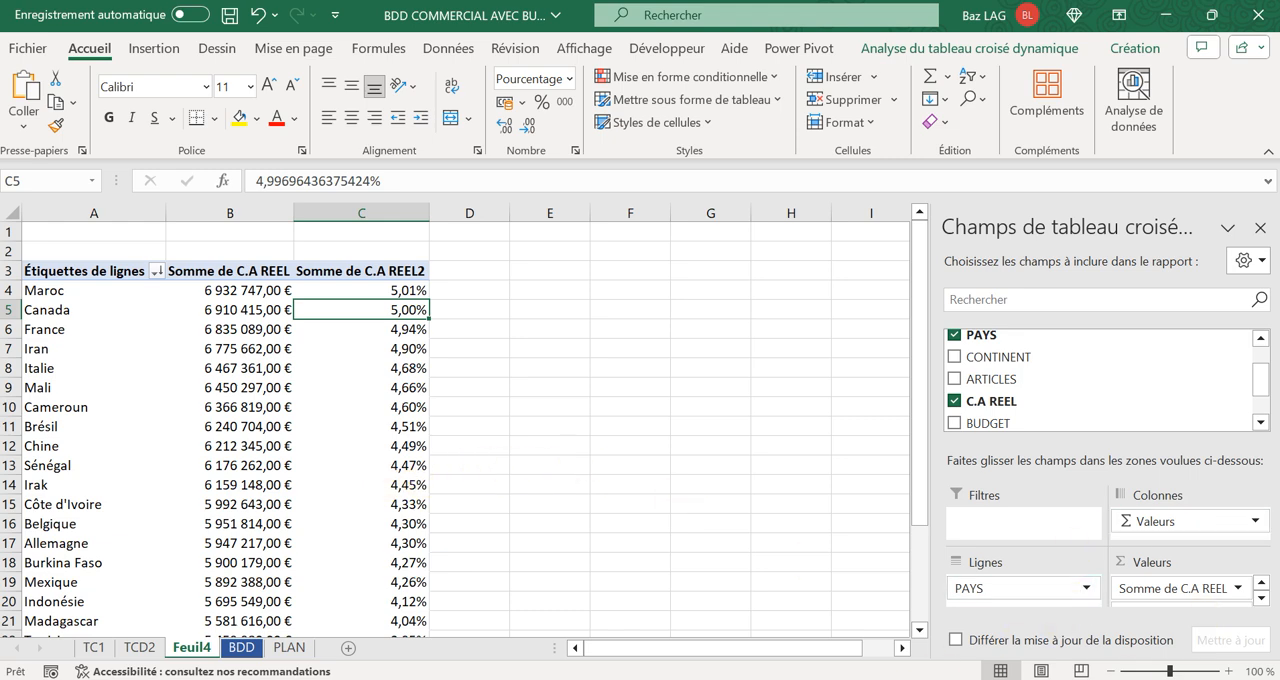
Add the CONTINENT field to the pivot table as a report filter.
drag(965, 590, 1173, 605)
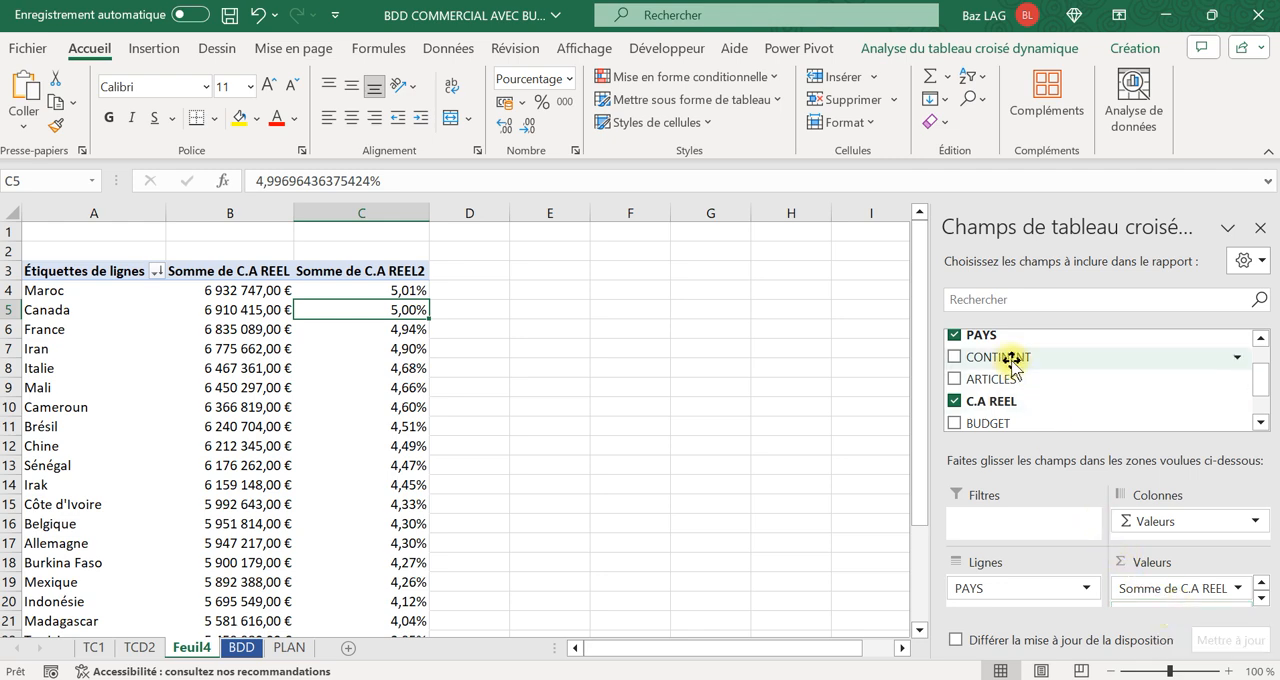
drag(1008, 362, 1032, 484)
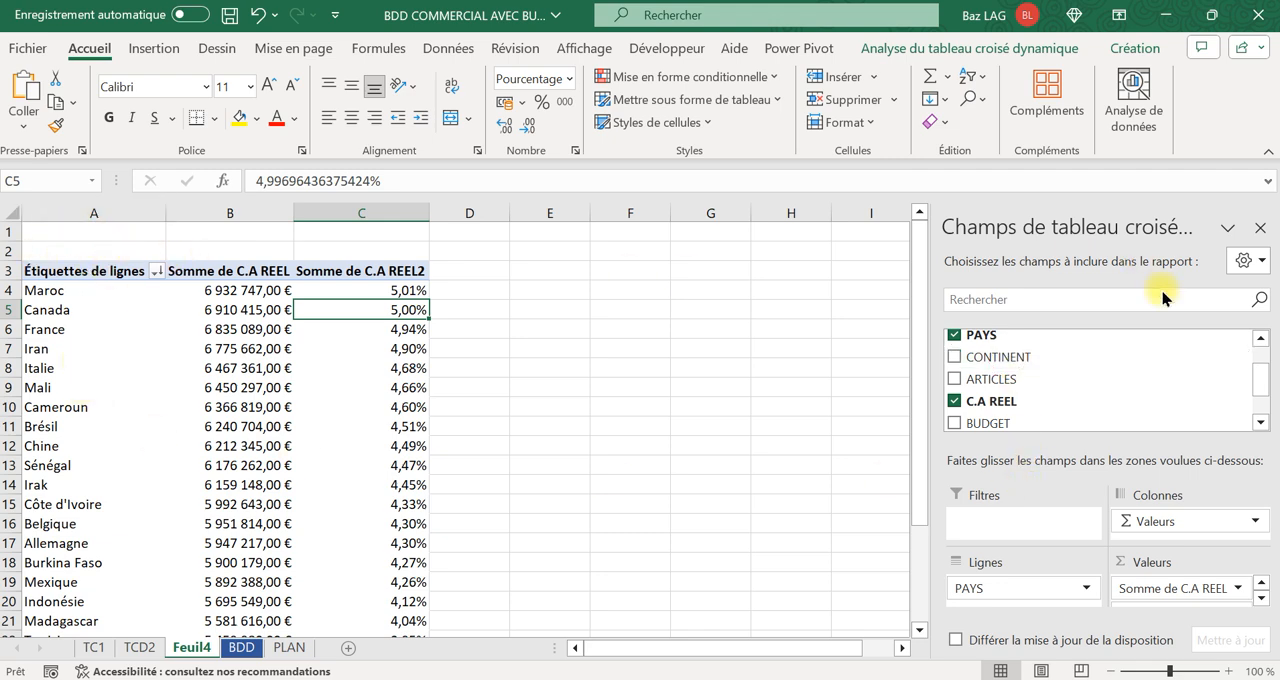
drag(1005, 357, 990, 510)
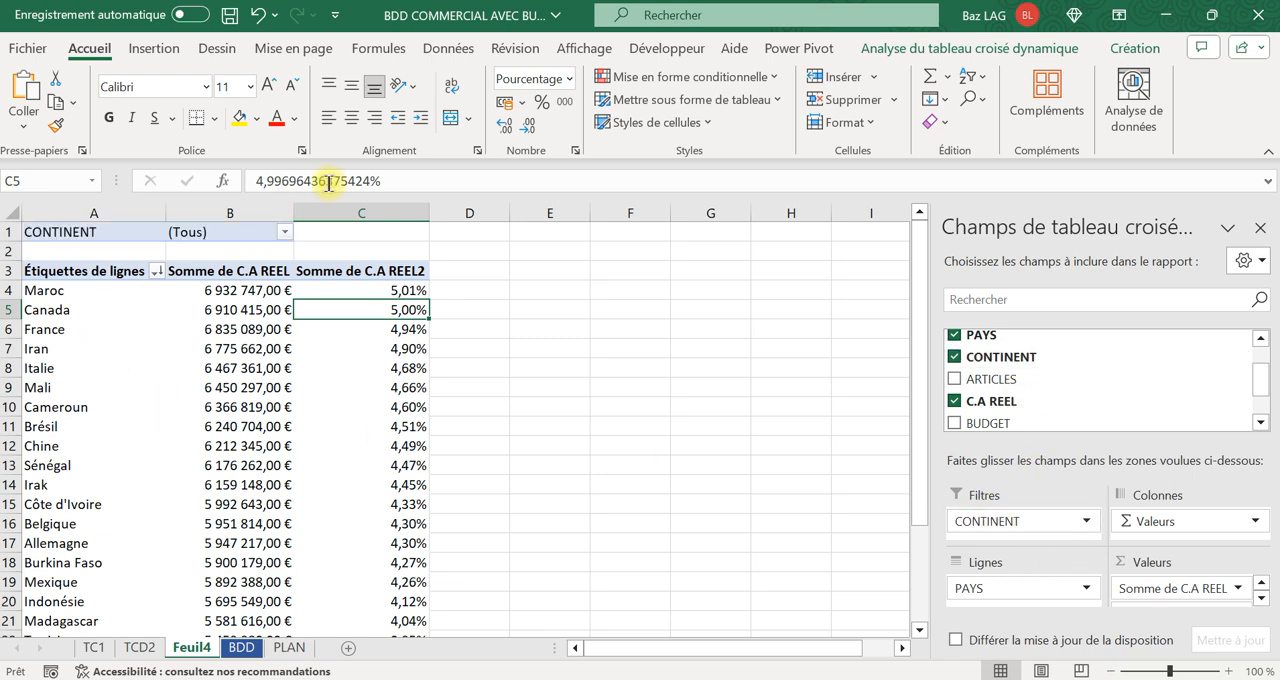
Allow multiple selection in the CONTINENT filter and restrict the pivot table to AFRIQUE.
click(285, 232)
click(62, 456)
click(76, 281)
click(76, 300)
click(204, 493)
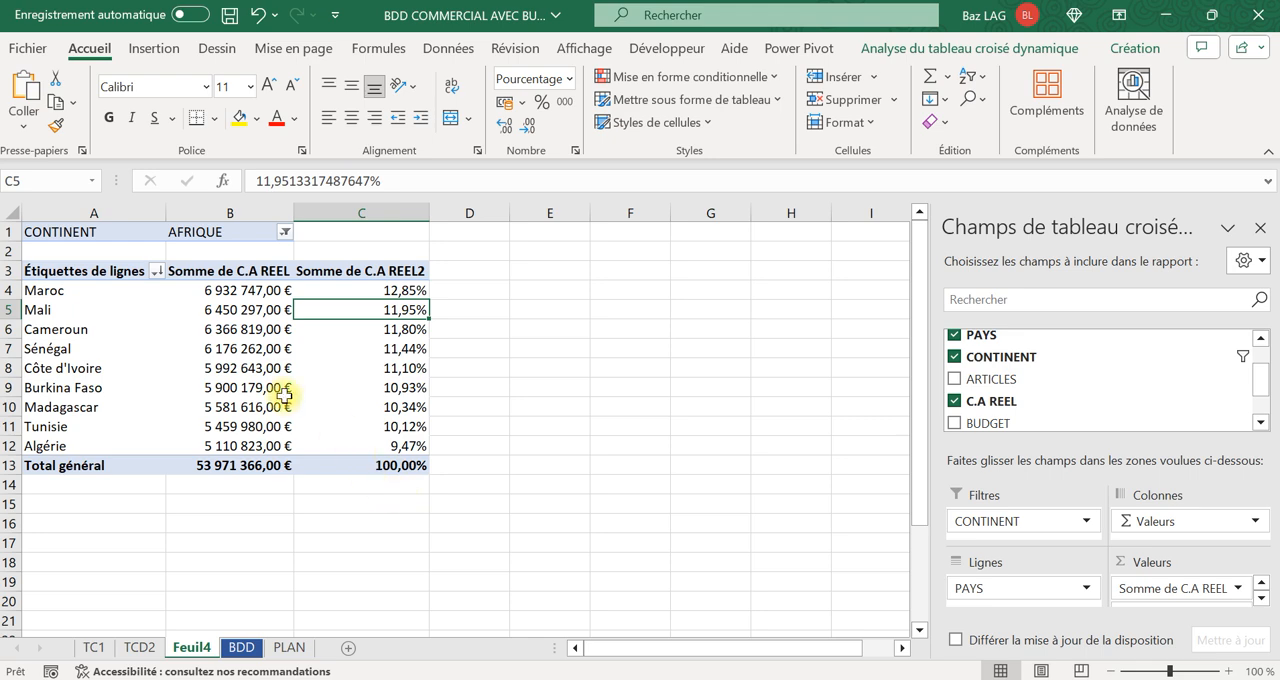
mouse_move(249, 459)
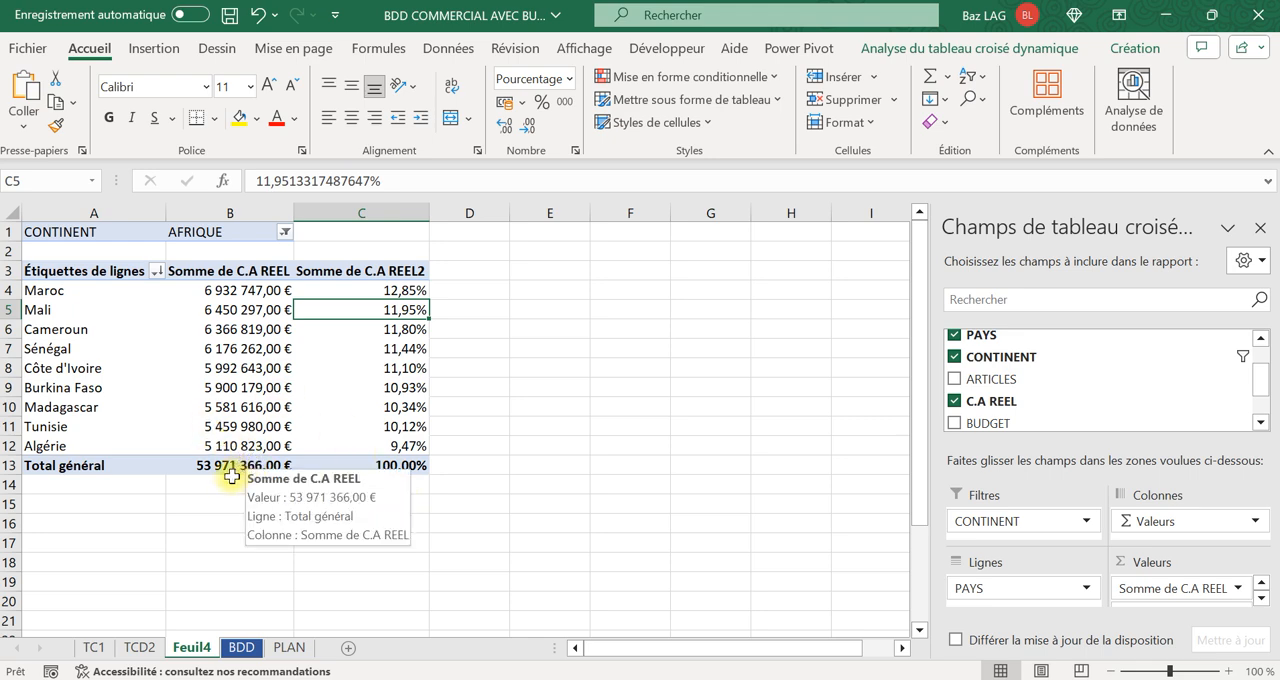
Switch the CONTINENT filter to show only AMERIQUE.
click(285, 232)
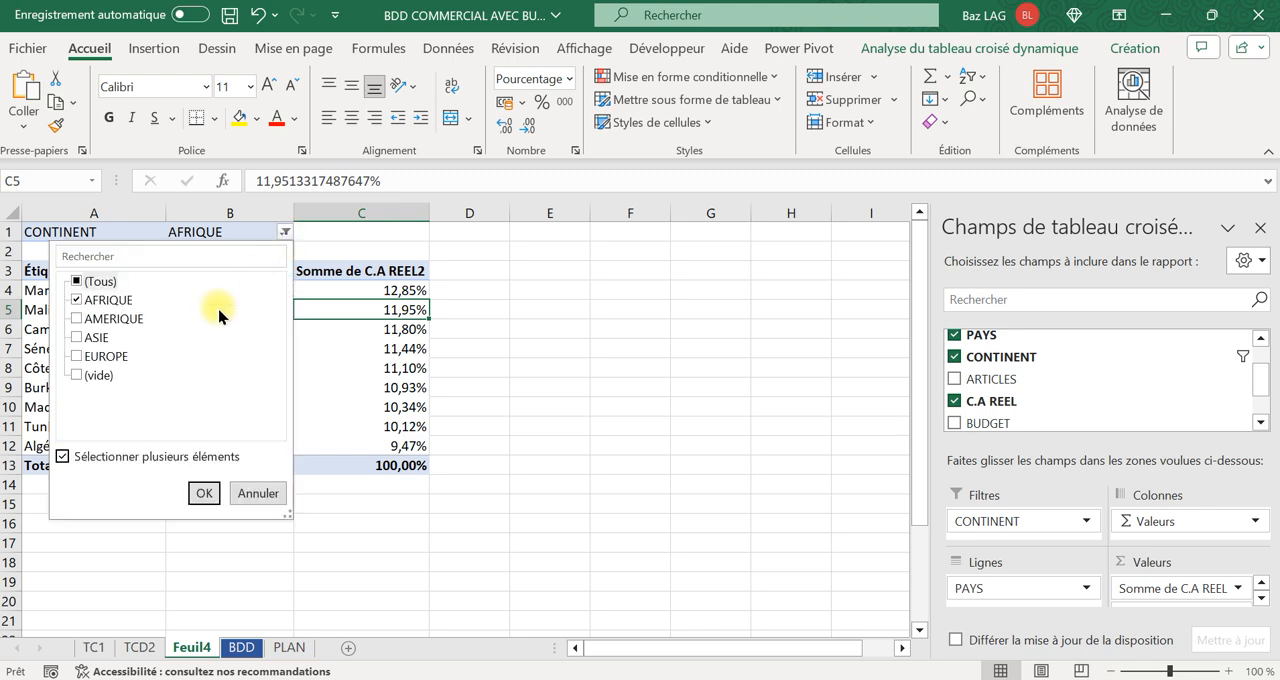
click(78, 283)
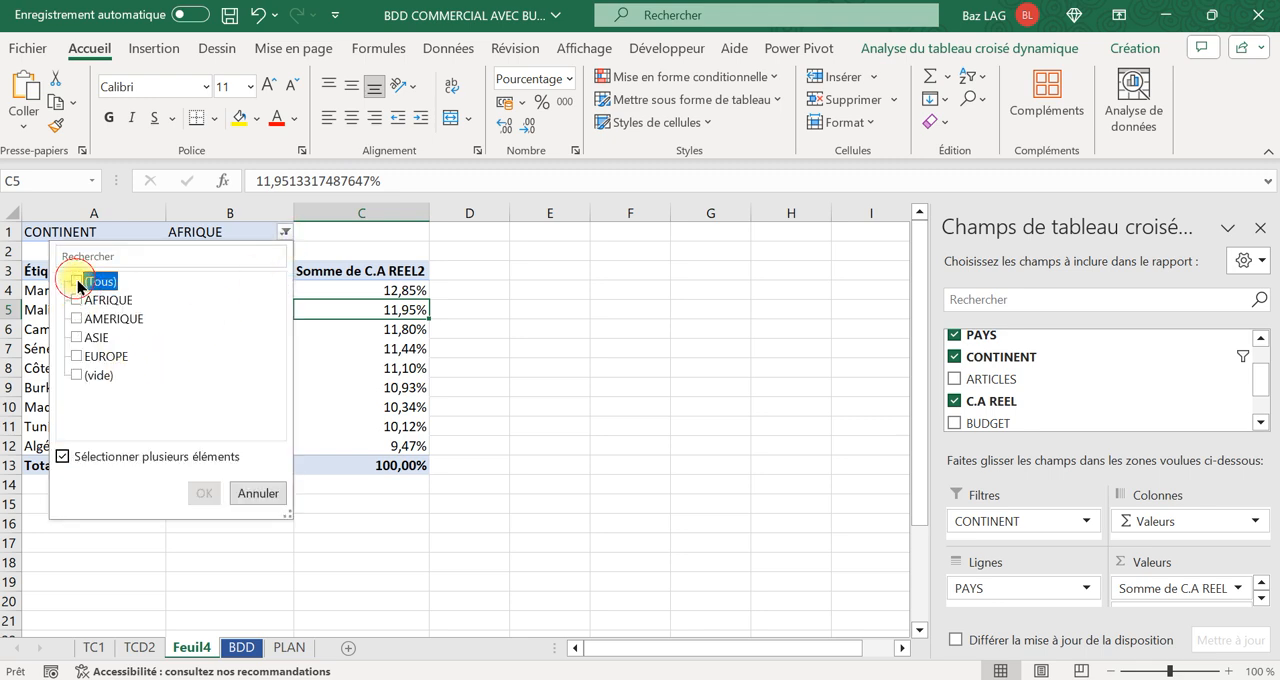
click(77, 300)
click(204, 493)
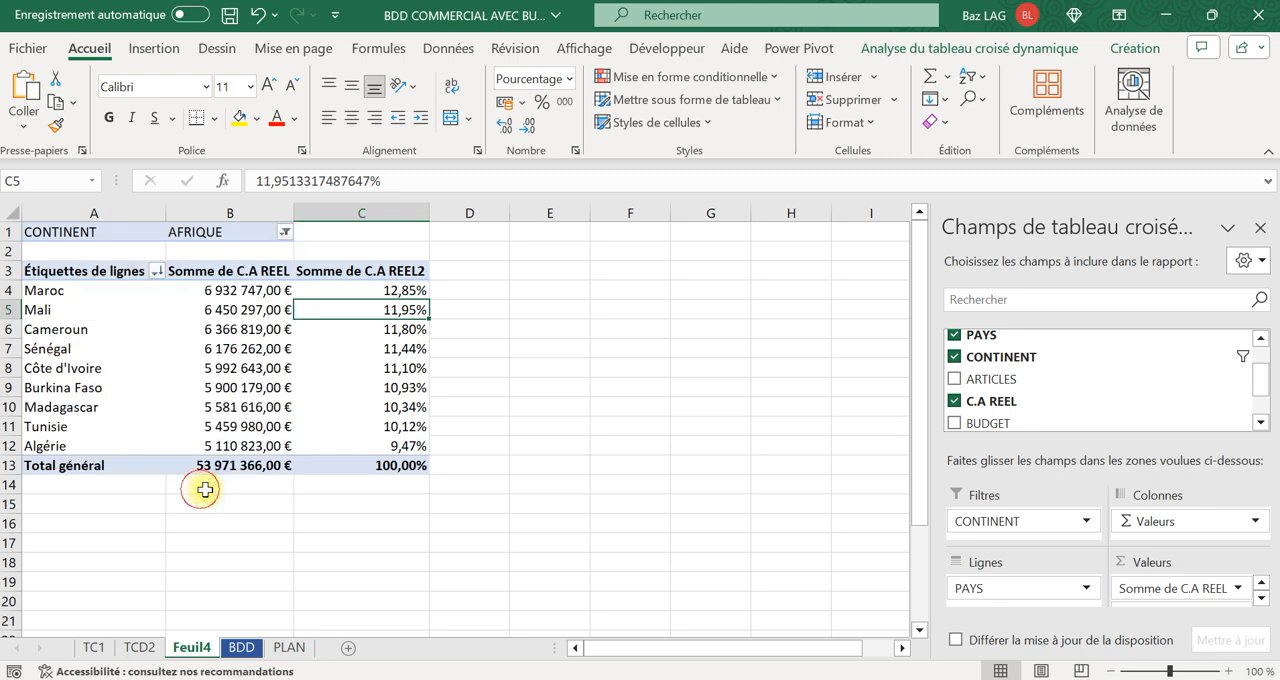
Include AFRIQUE alongside AMERIQUE in the CONTINENT filter.
click(285, 232)
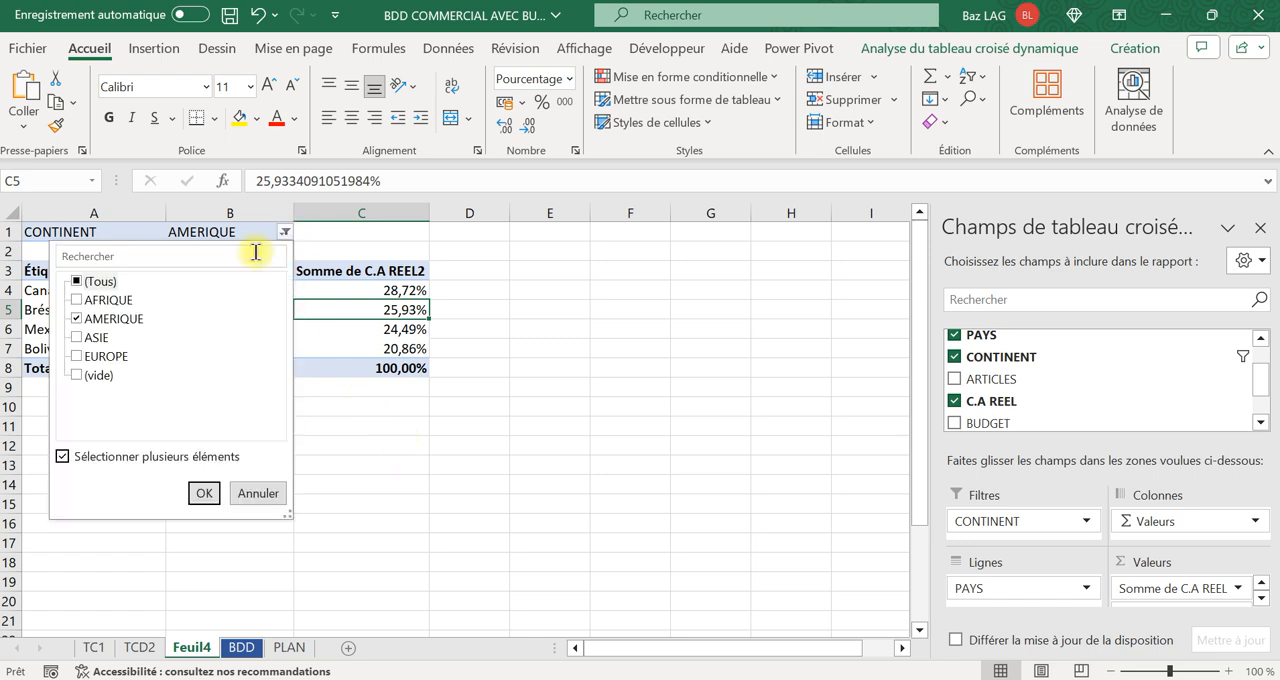
click(77, 300)
click(204, 493)
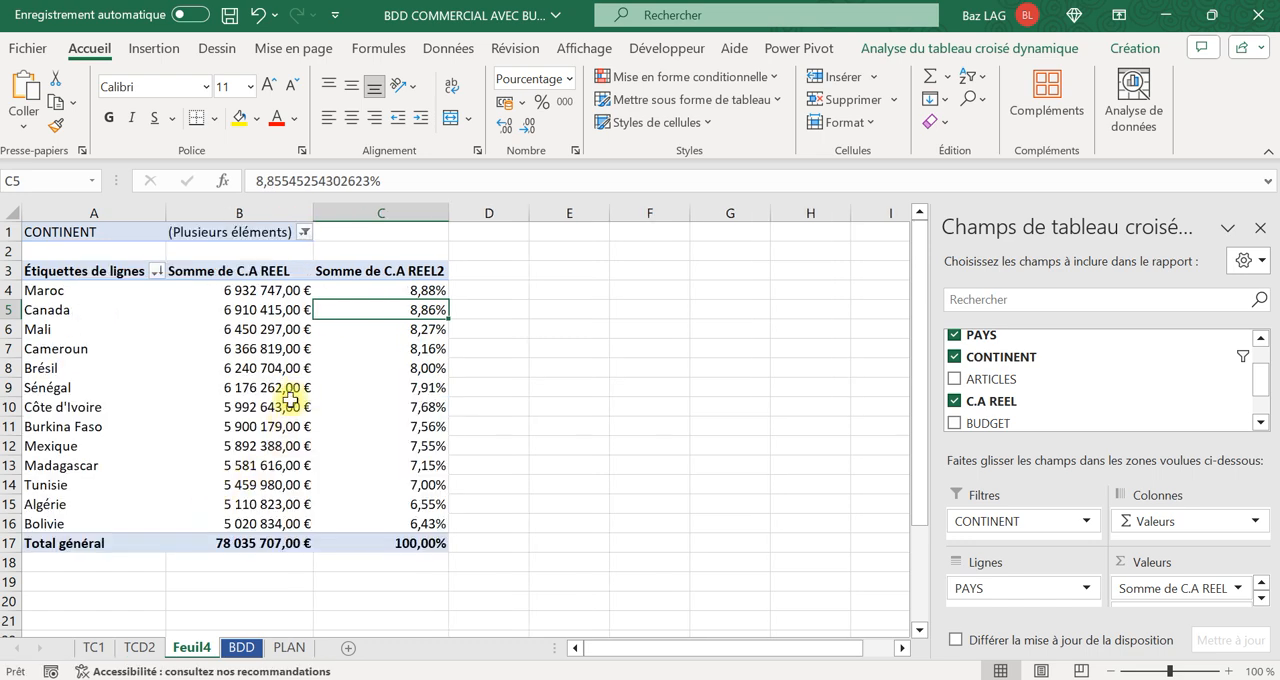
Reset the CONTINENT filter to (Tous) so that every continent is included.
click(304, 232)
click(95, 281)
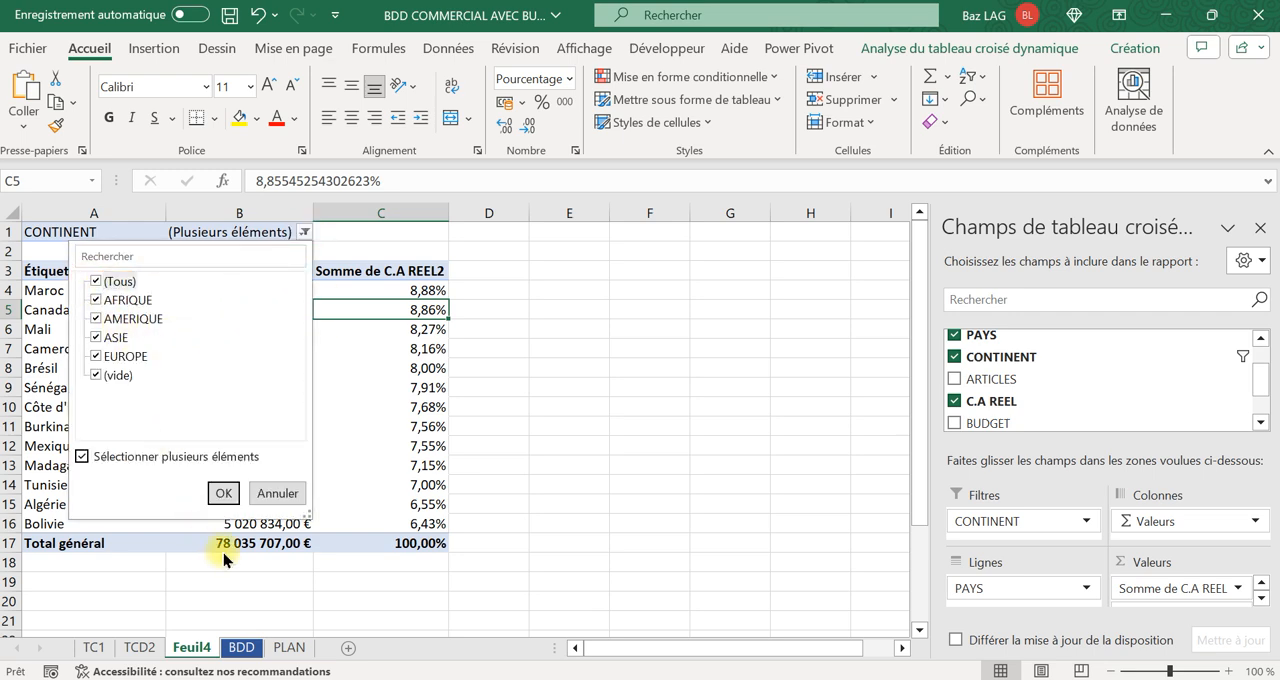
click(223, 493)
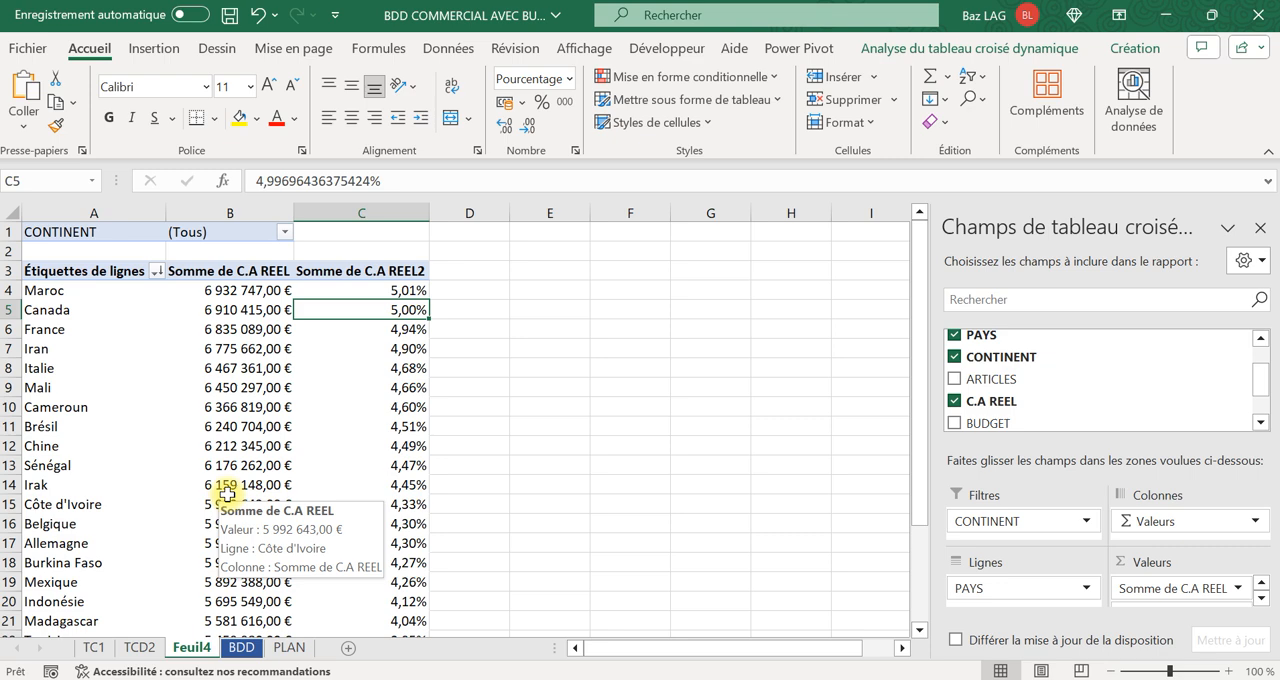
Rename the sheet Feuil4 as TCD3.
right_click(188, 648)
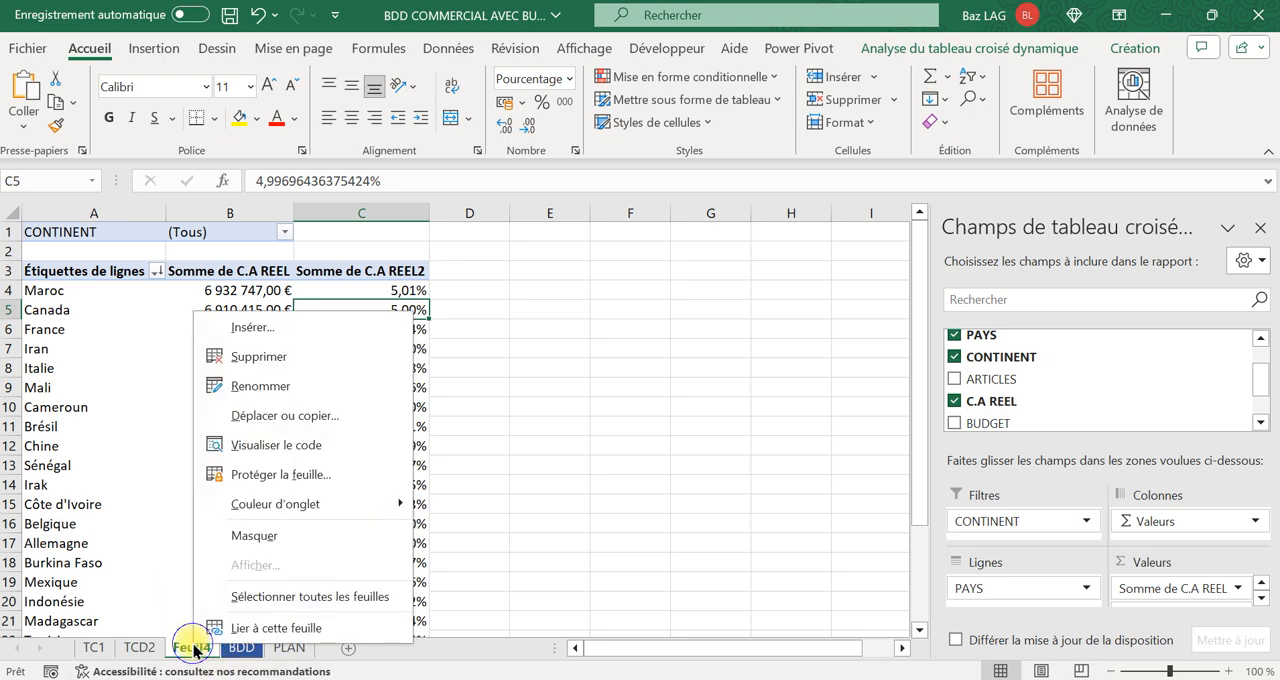
click(320, 386)
key(Caps_Lock)
text(TCD)
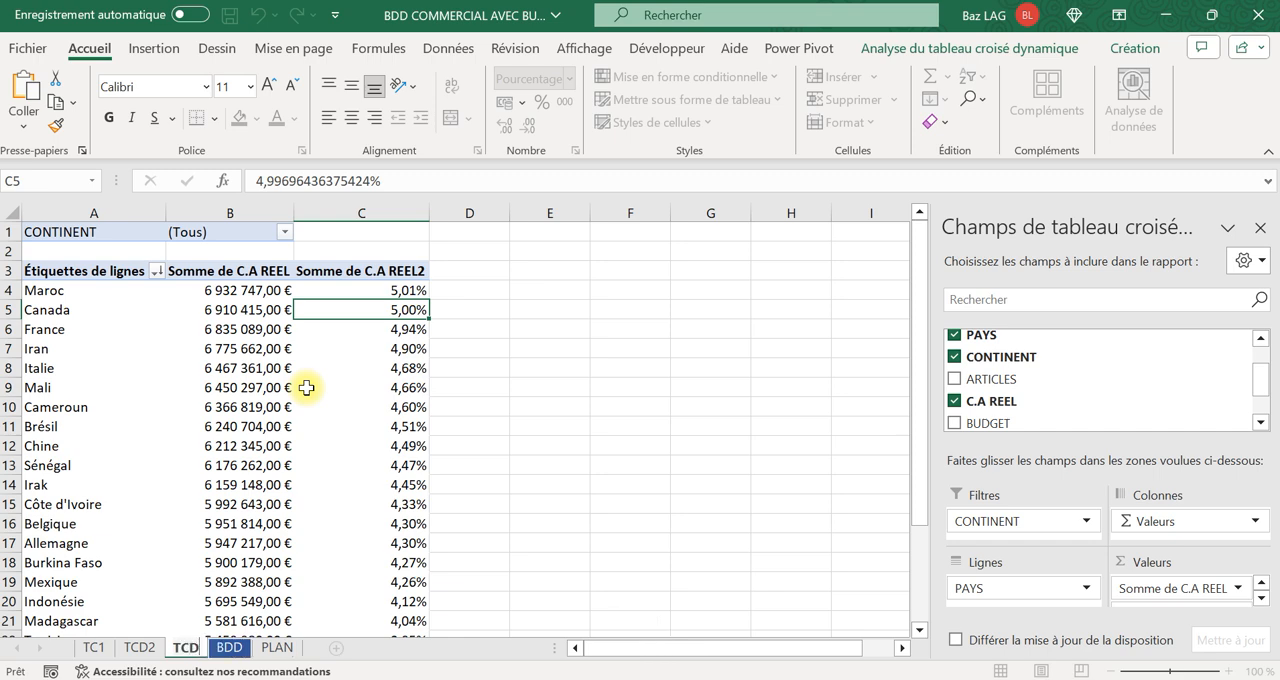
text(3)
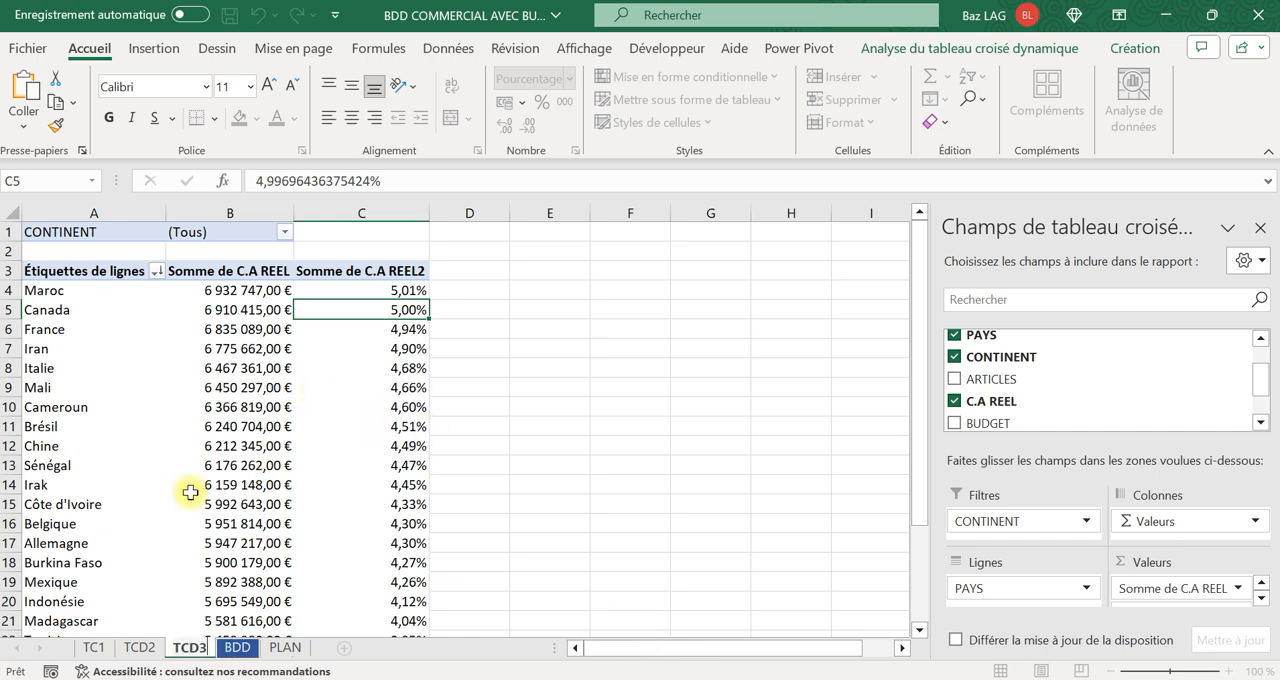
Create a new pivot table on a new sheet from columns A to H of the BDD sheet.
click(190, 488)
click(237, 647)
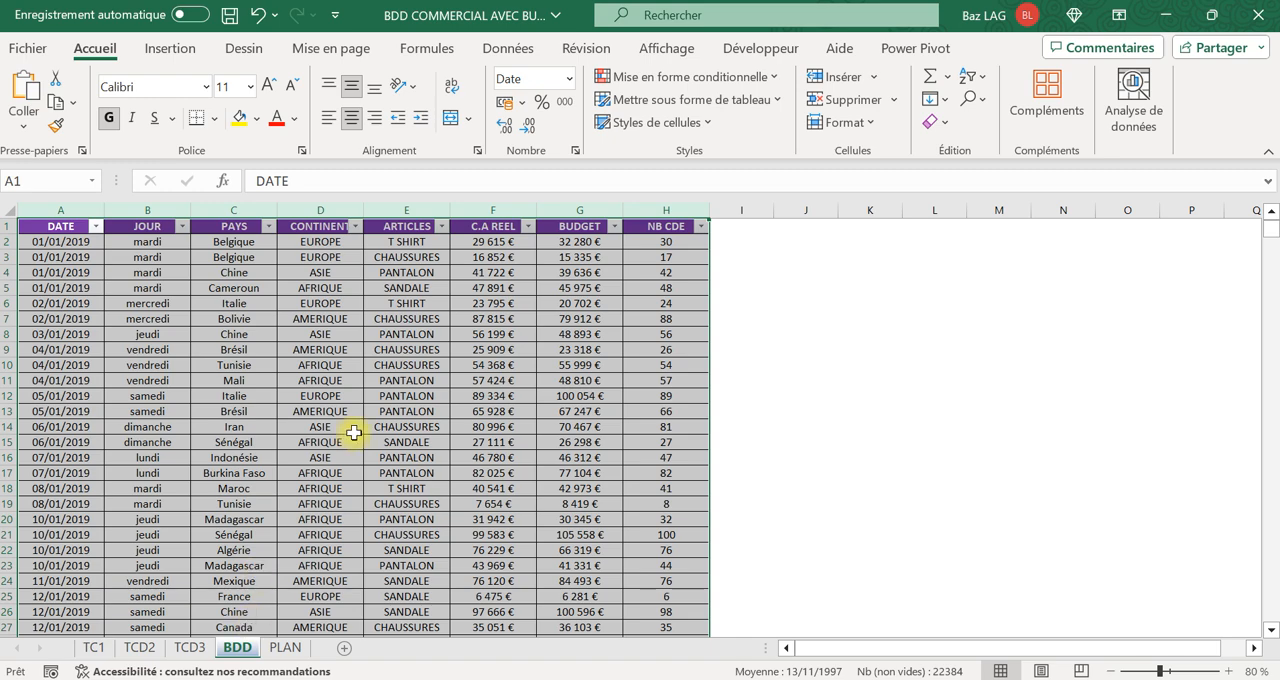
click(251, 392)
drag(86, 212, 686, 152)
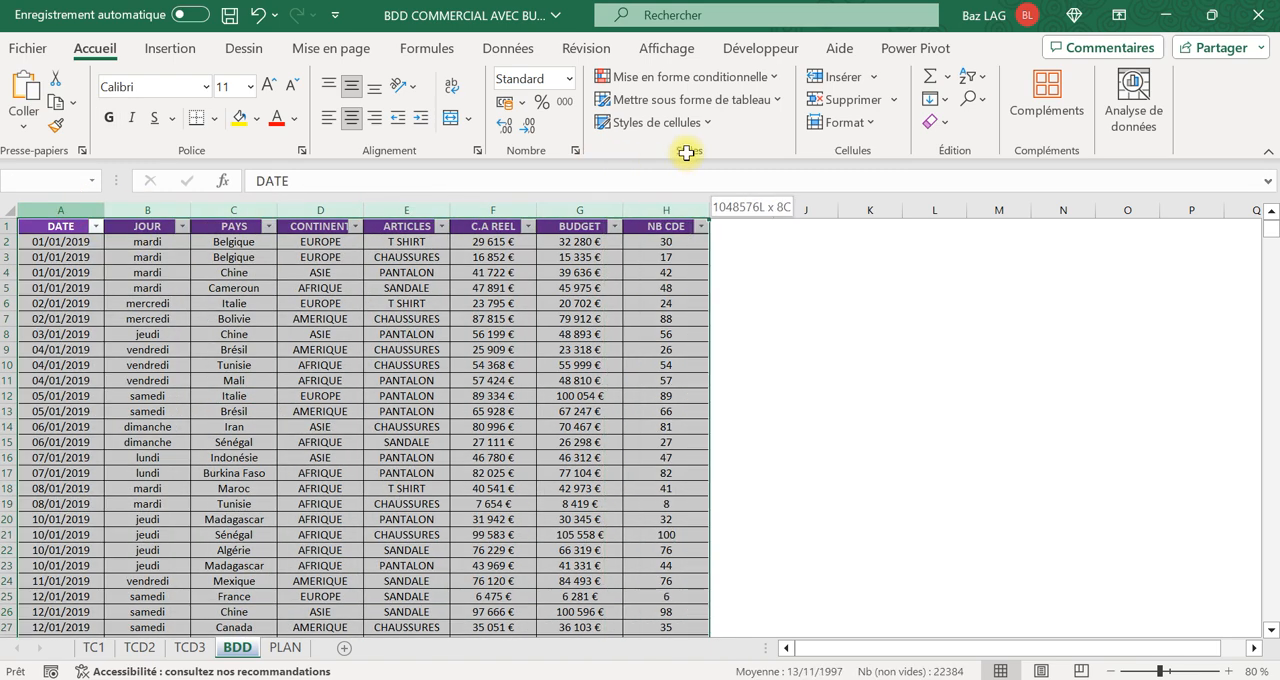
click(169, 48)
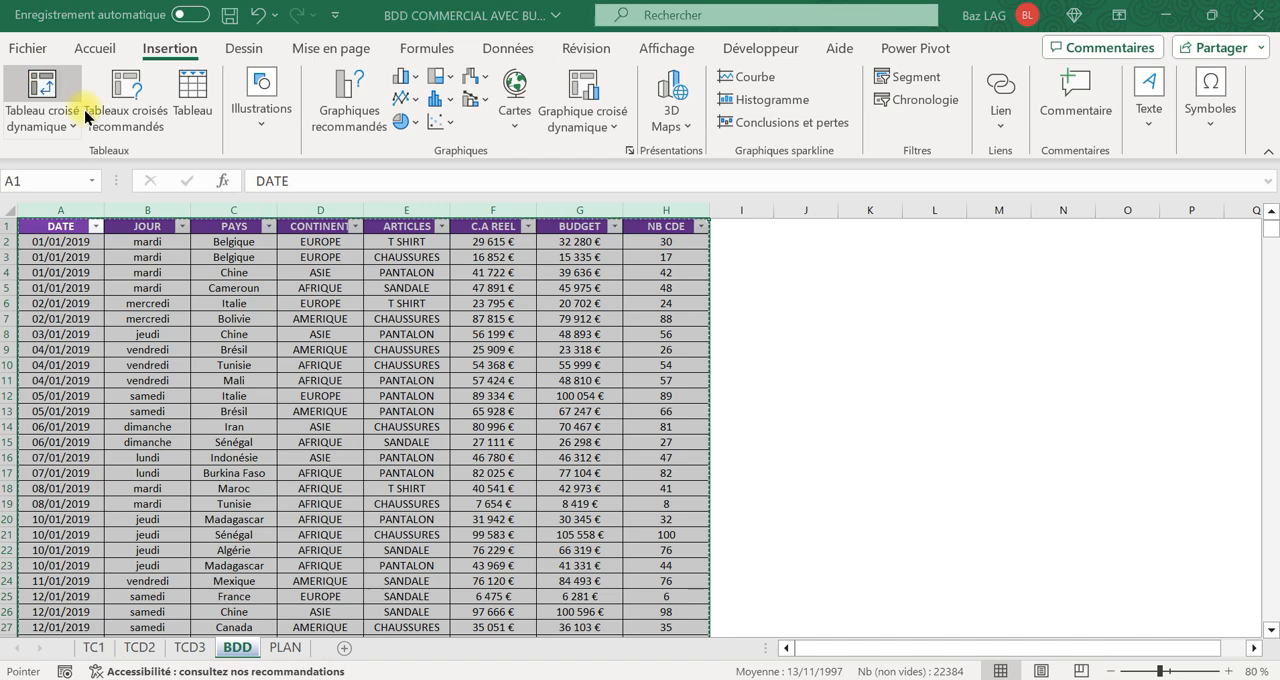
click(55, 90)
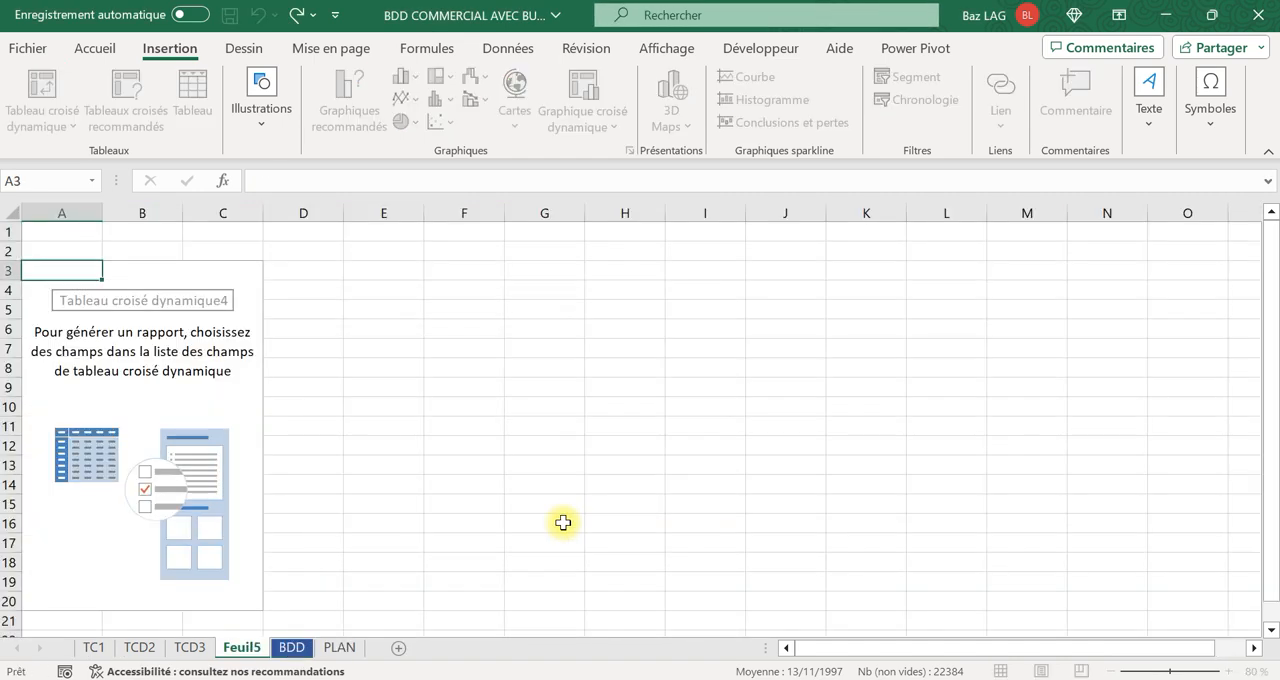
click(590, 530)
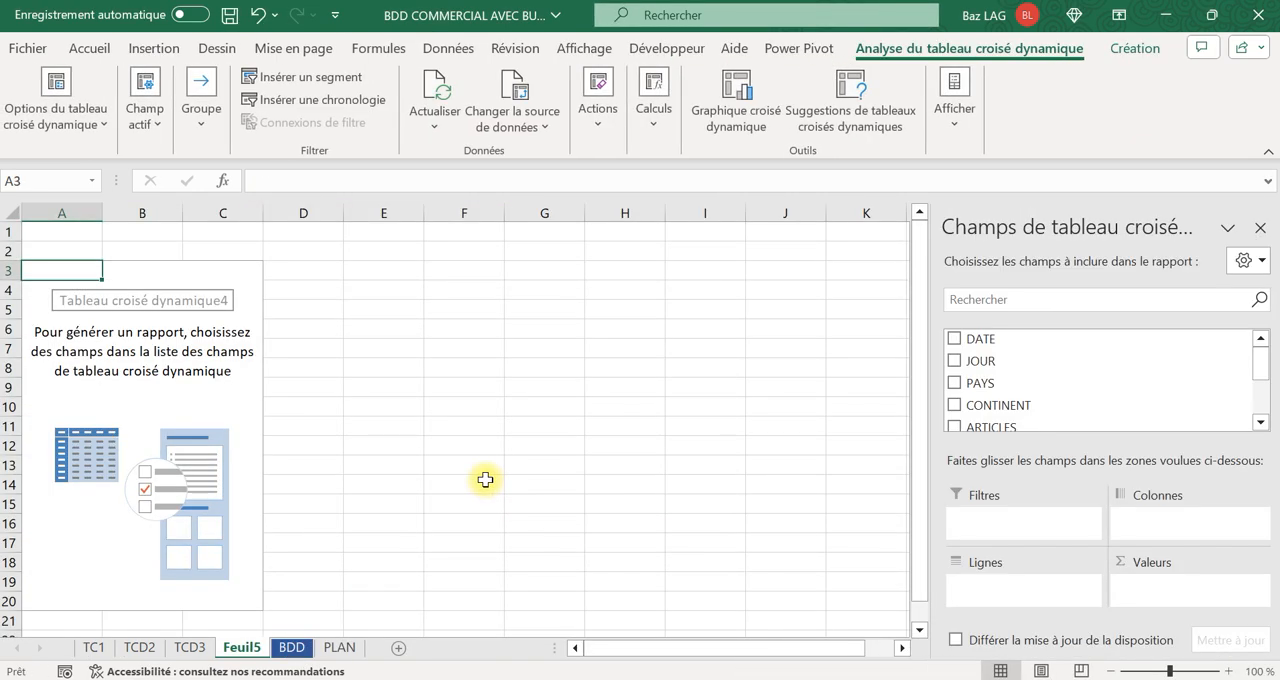
Add CONTINENT and PAYS as nested row fields, and add C.A REEL three times as a value field.
drag(1030, 395, 1035, 590)
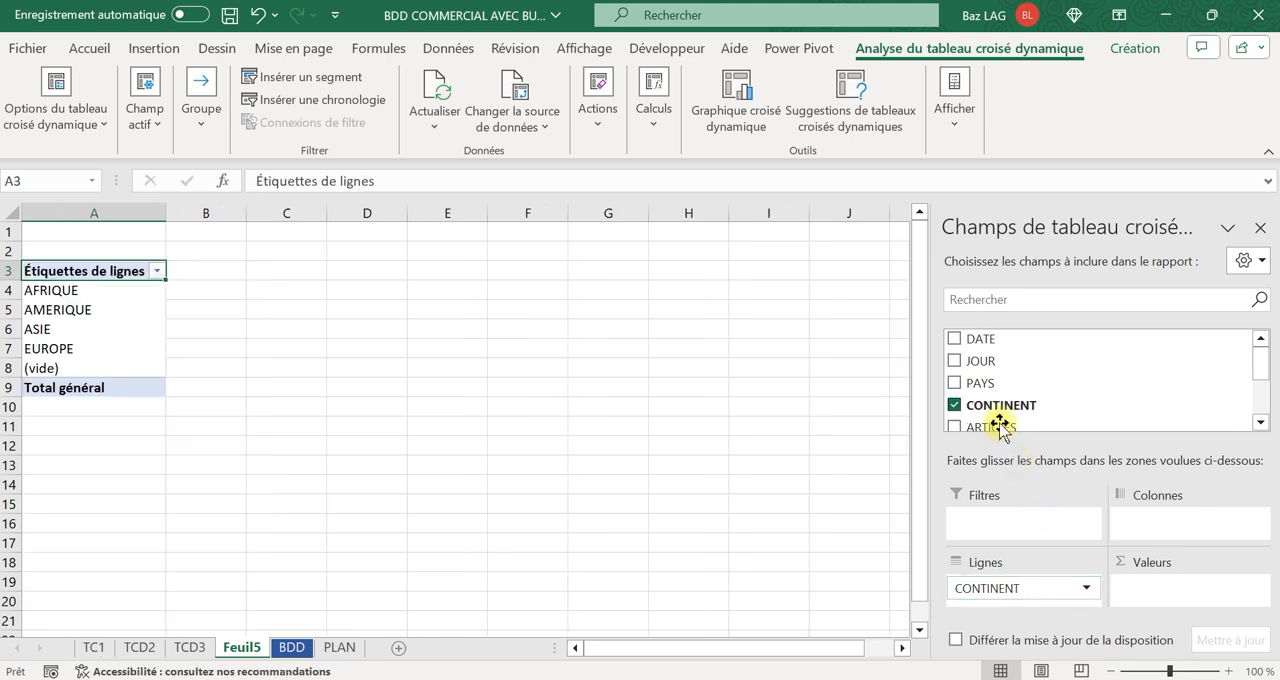
drag(990, 380, 1074, 595)
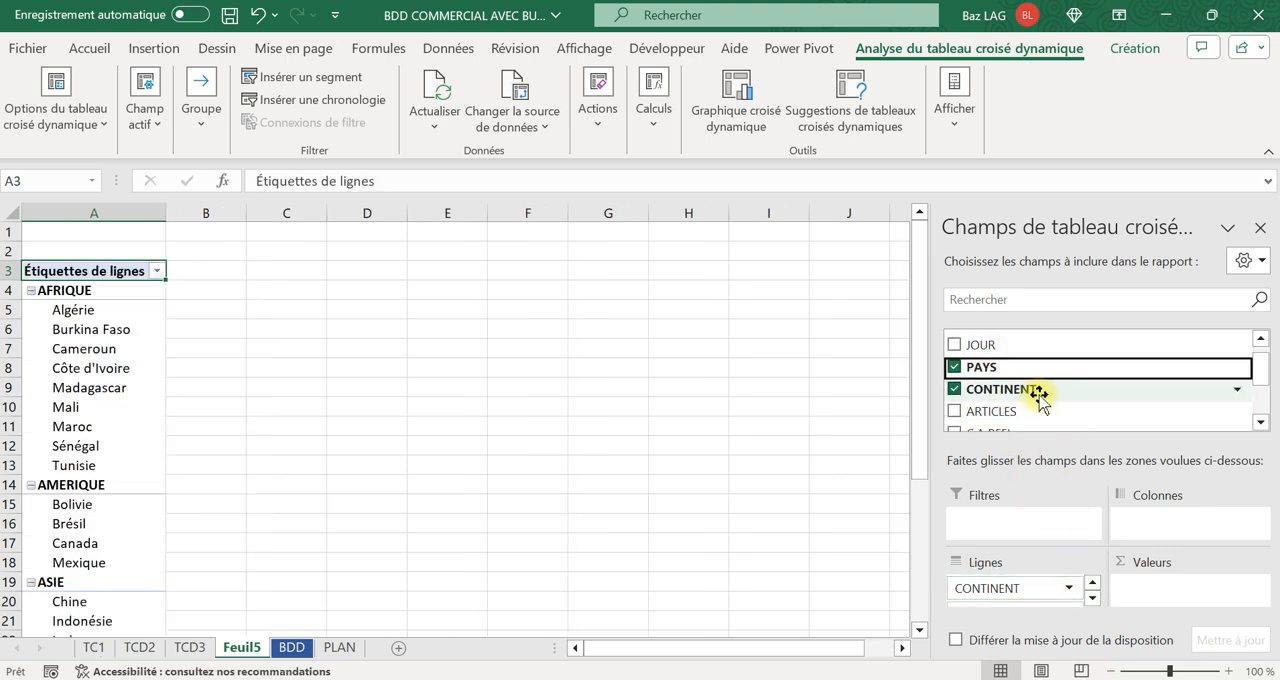
scroll(1040, 398, down, 1)
scroll(1033, 405, down, 1)
drag(1020, 352, 1193, 590)
drag(975, 350, 1212, 586)
Format columns B to D with the Monétaire number format and no decimals.
drag(250, 206, 501, 203)
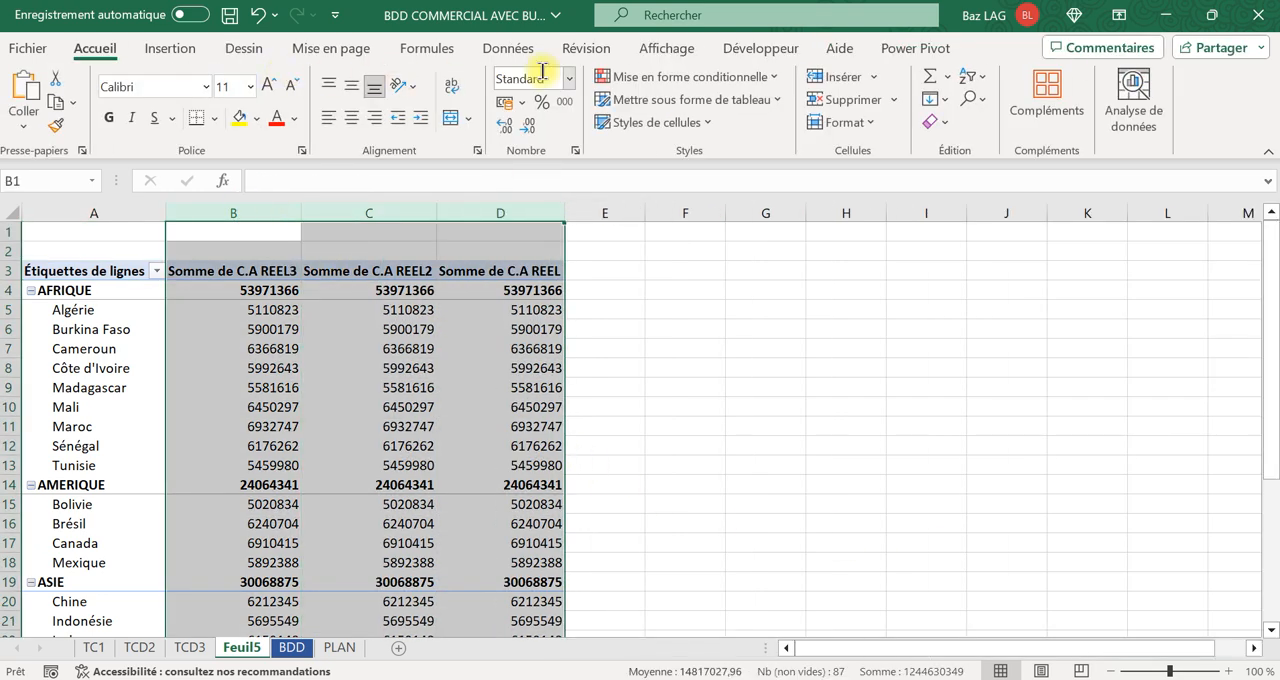
click(548, 72)
text(M)
key(Return)
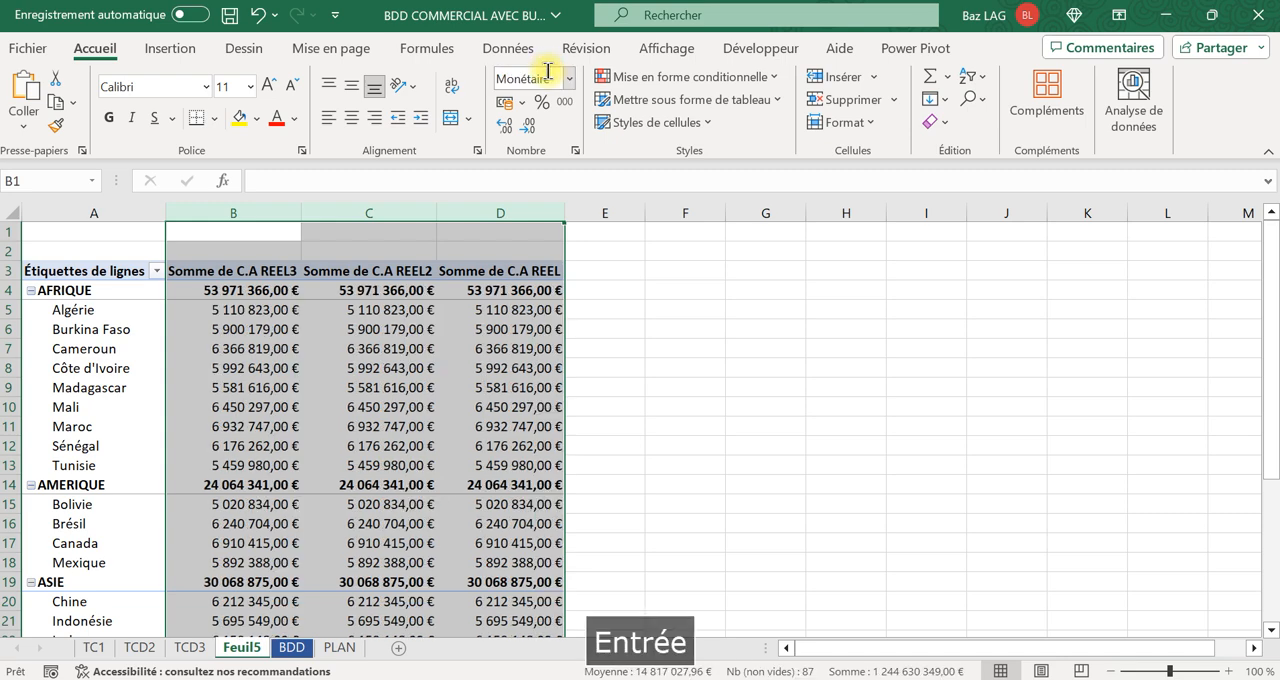
click(536, 133)
click(536, 133)
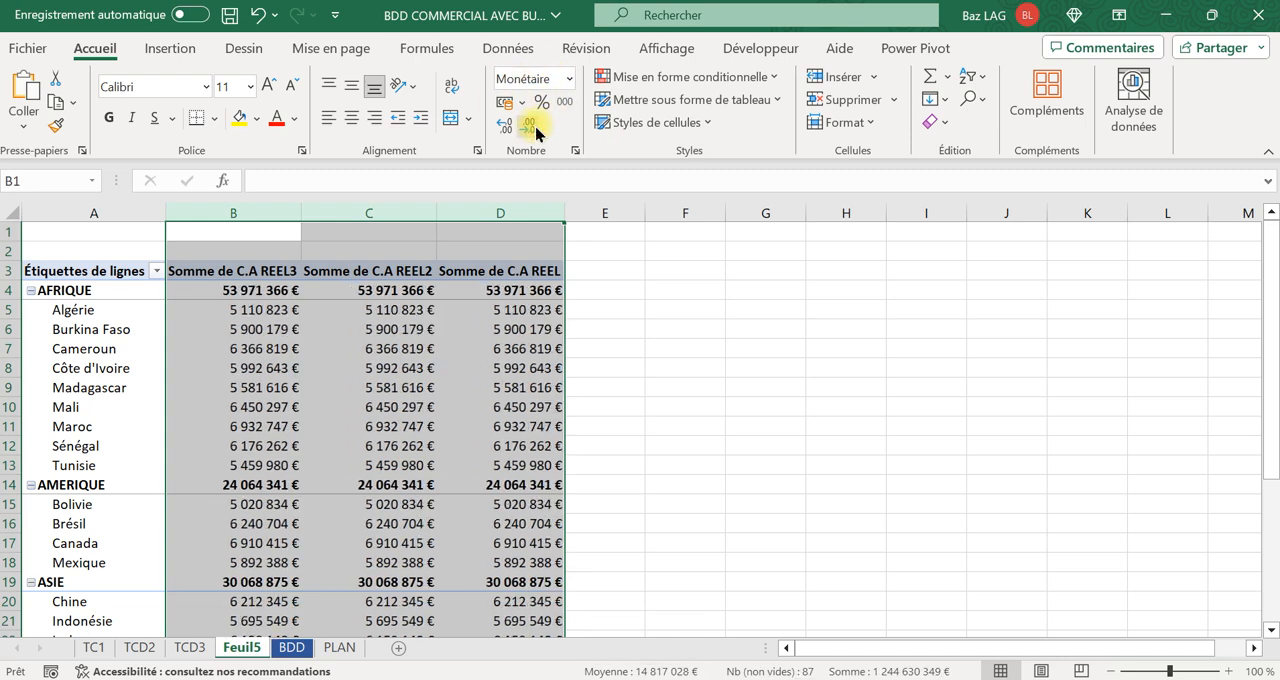
click(663, 287)
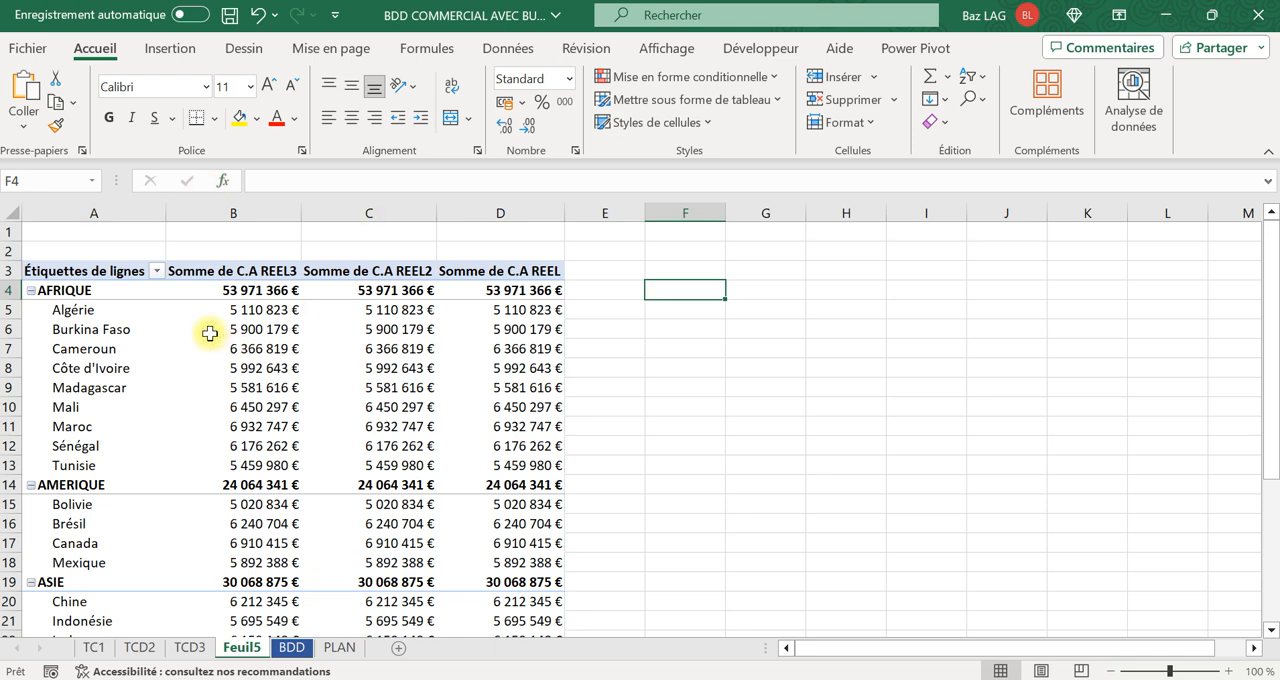
Change the pivot table's report layout to tabular form.
mouse_move(210, 334)
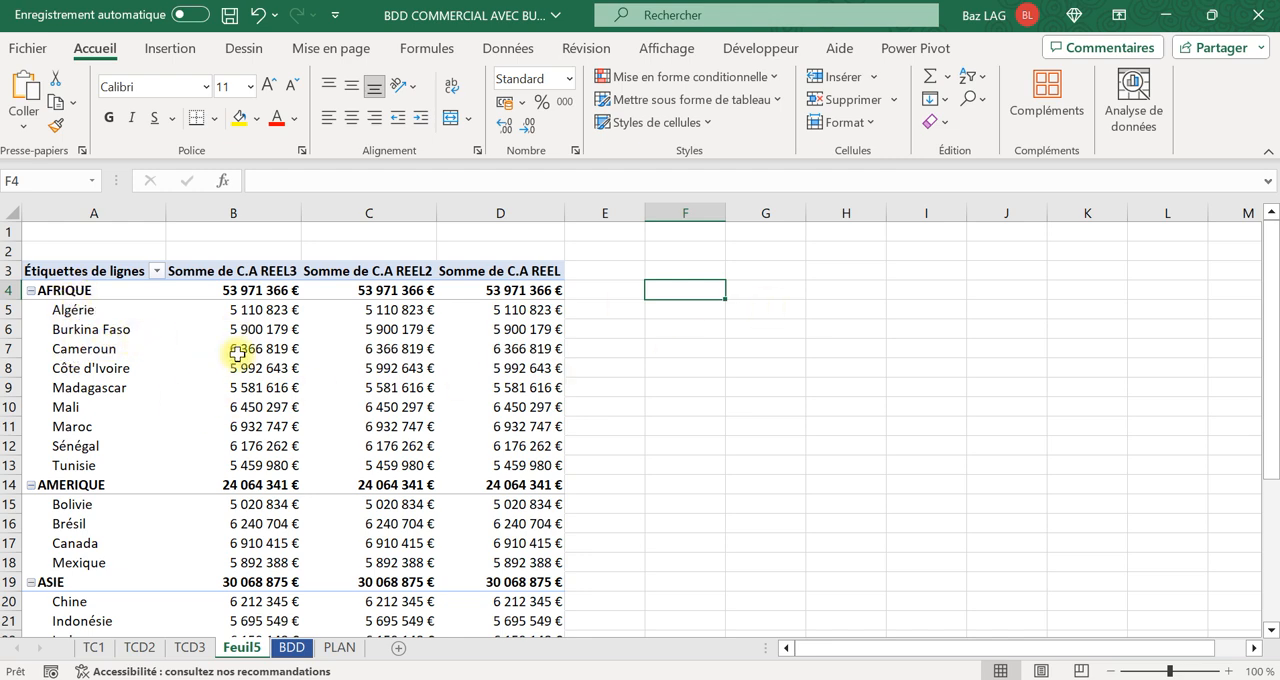
click(186, 333)
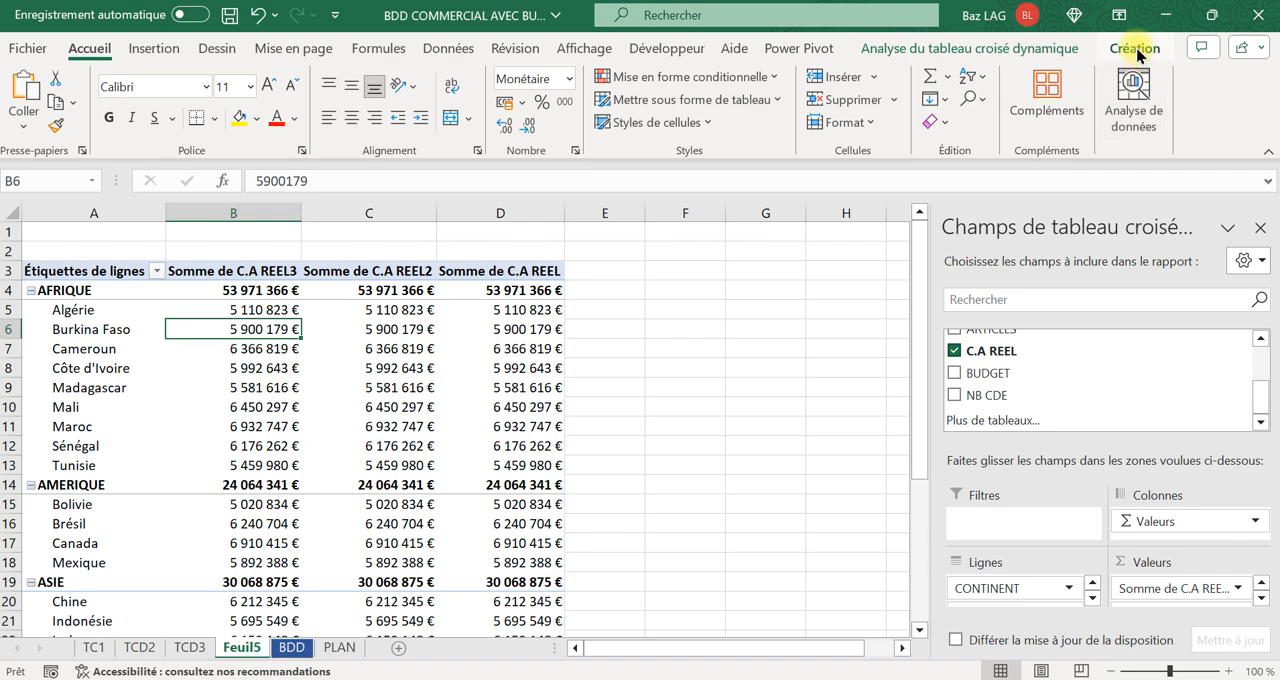
click(1135, 50)
click(186, 128)
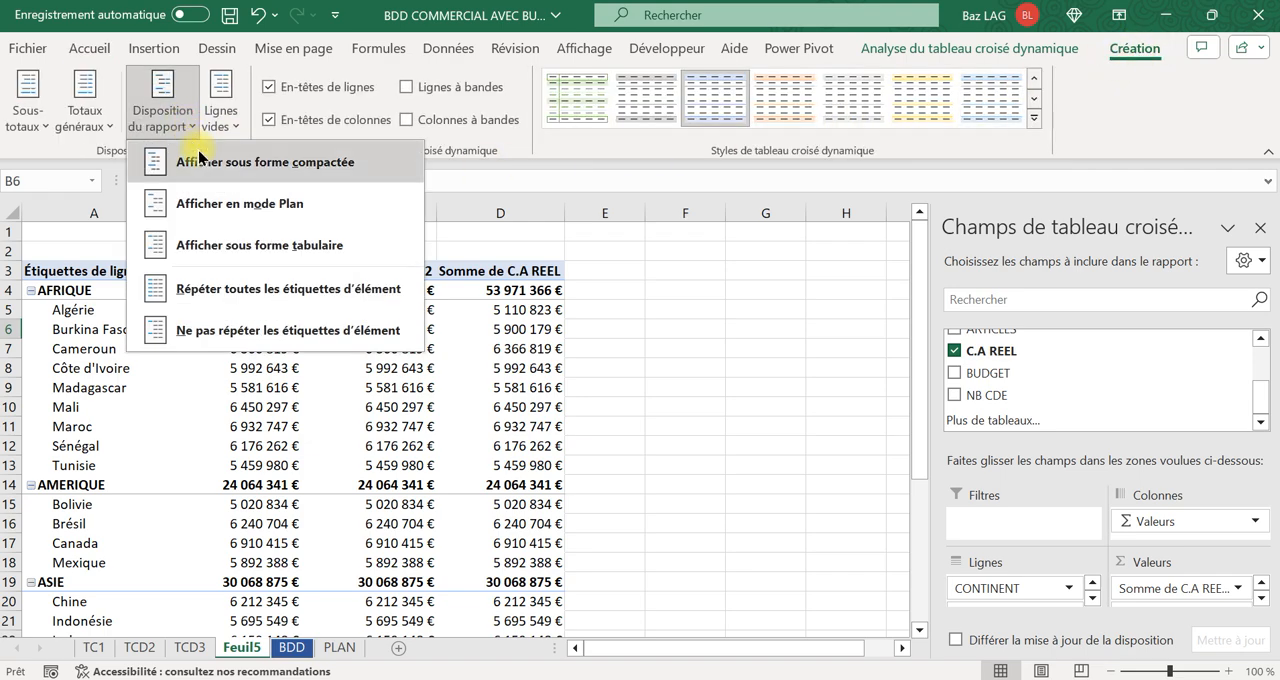
click(233, 256)
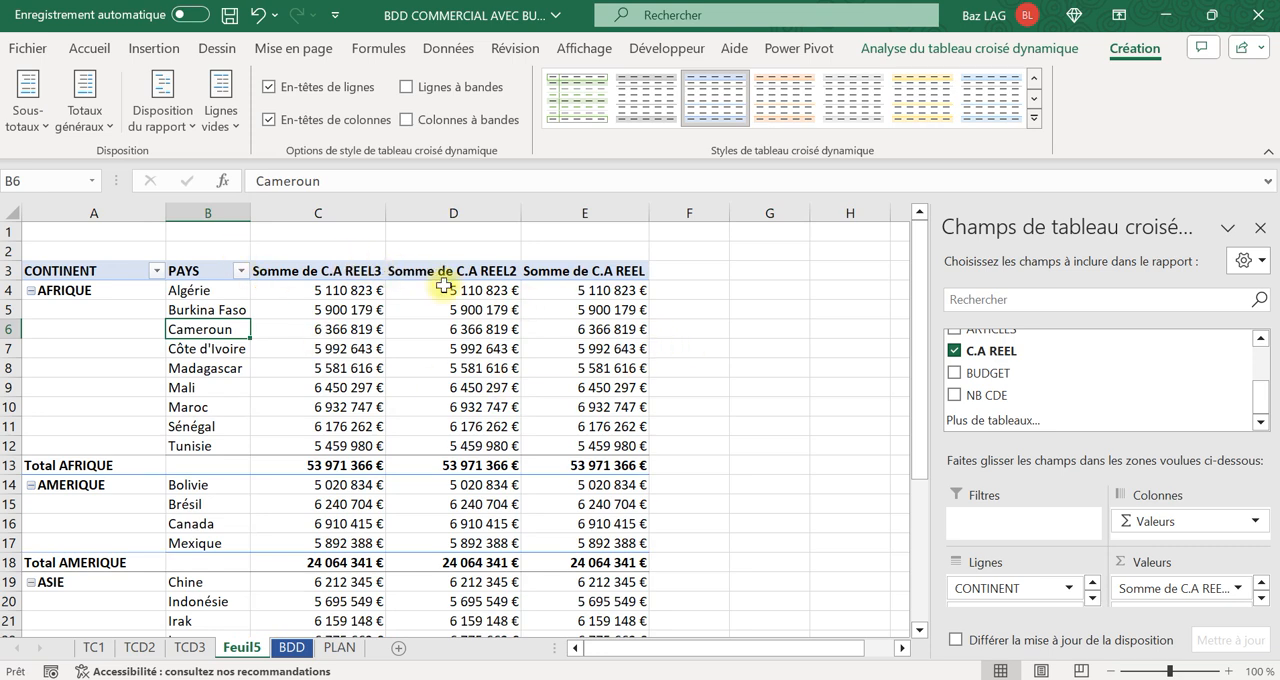
Rename the first value column header in C3 as VENTES REELLES.
click(328, 271)
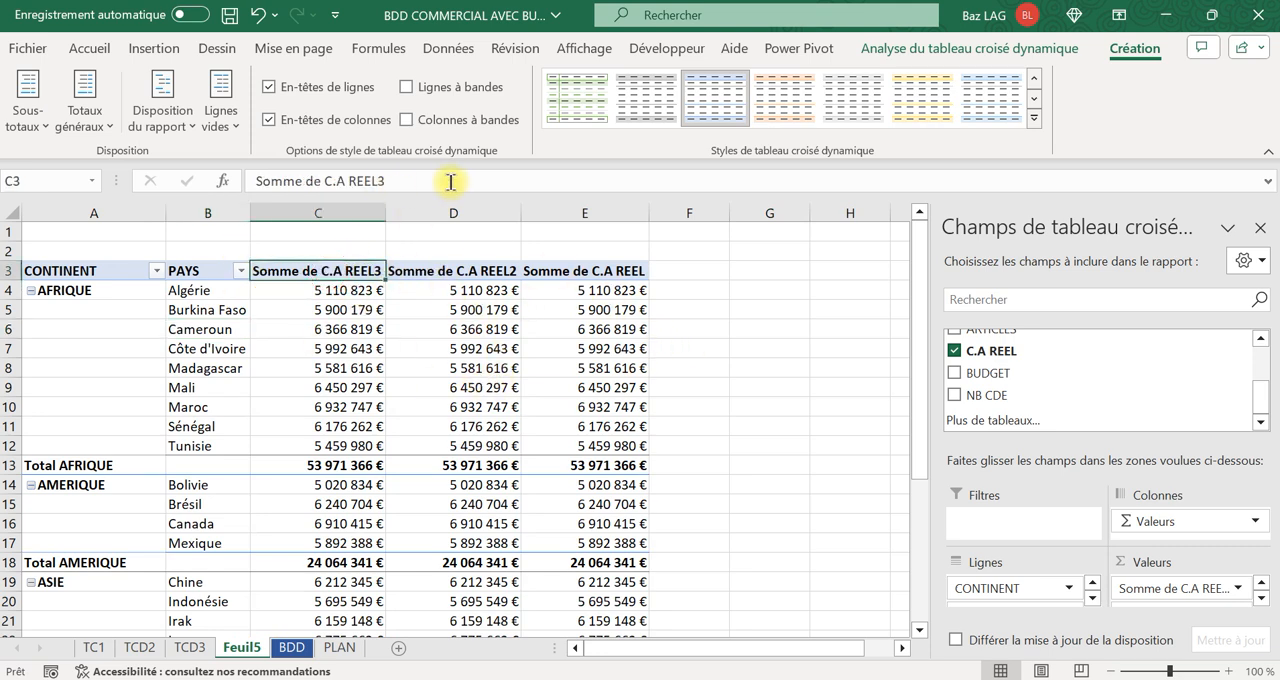
drag(398, 180, 88, 155)
key(Caps_Lock)
text(ventes)
key(BackSpace)
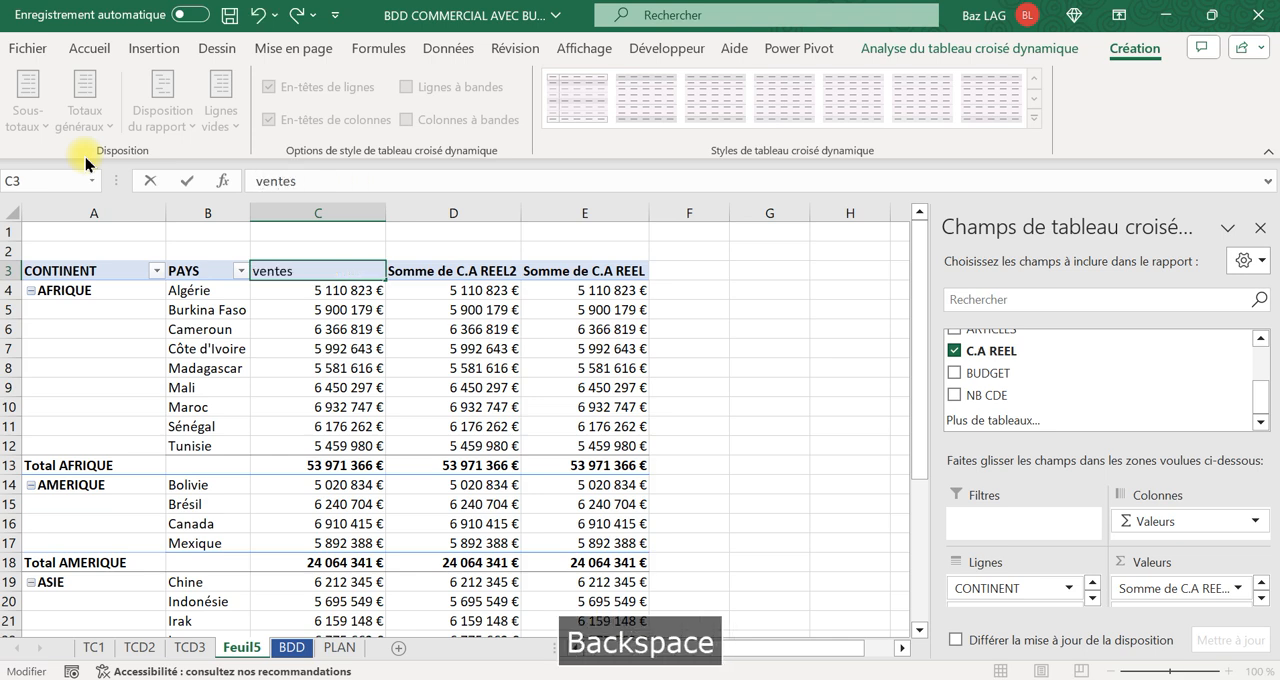
key(Caps_Lock)
text(VEN)
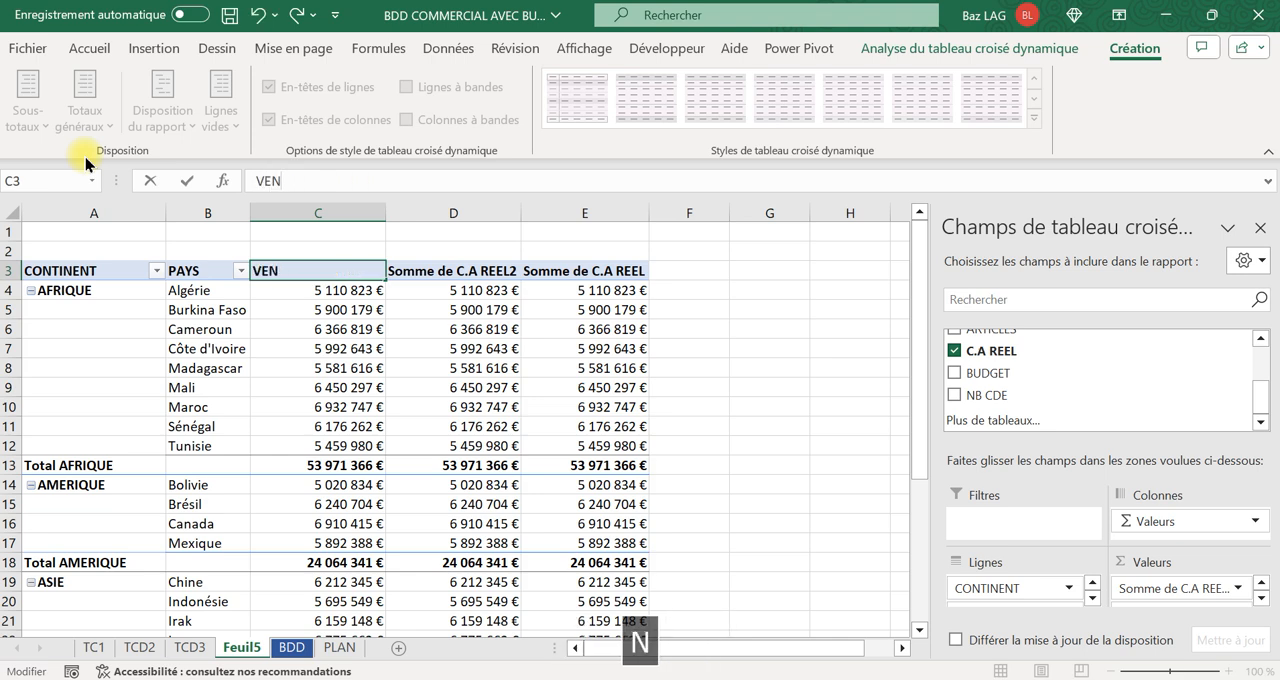
text(TES REE)
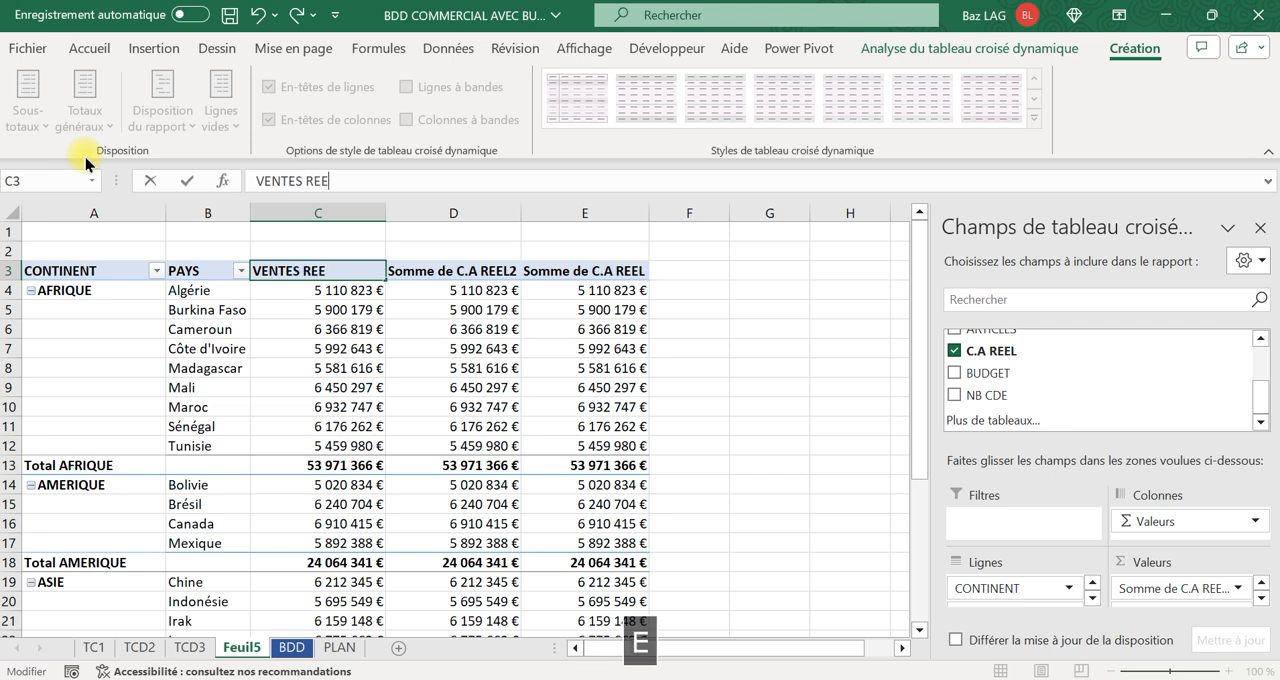
text(LLES)
key(Tab)
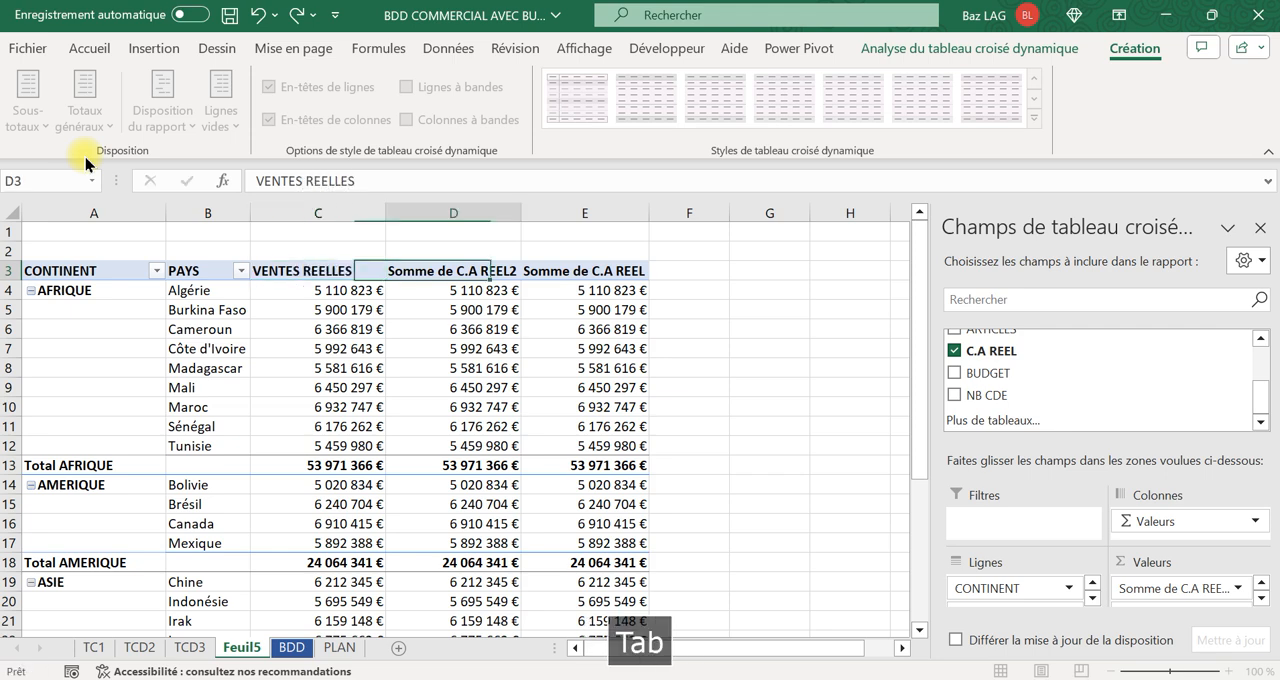
Rename the second value column header in D3 as REP% MONDE.
text(REP)
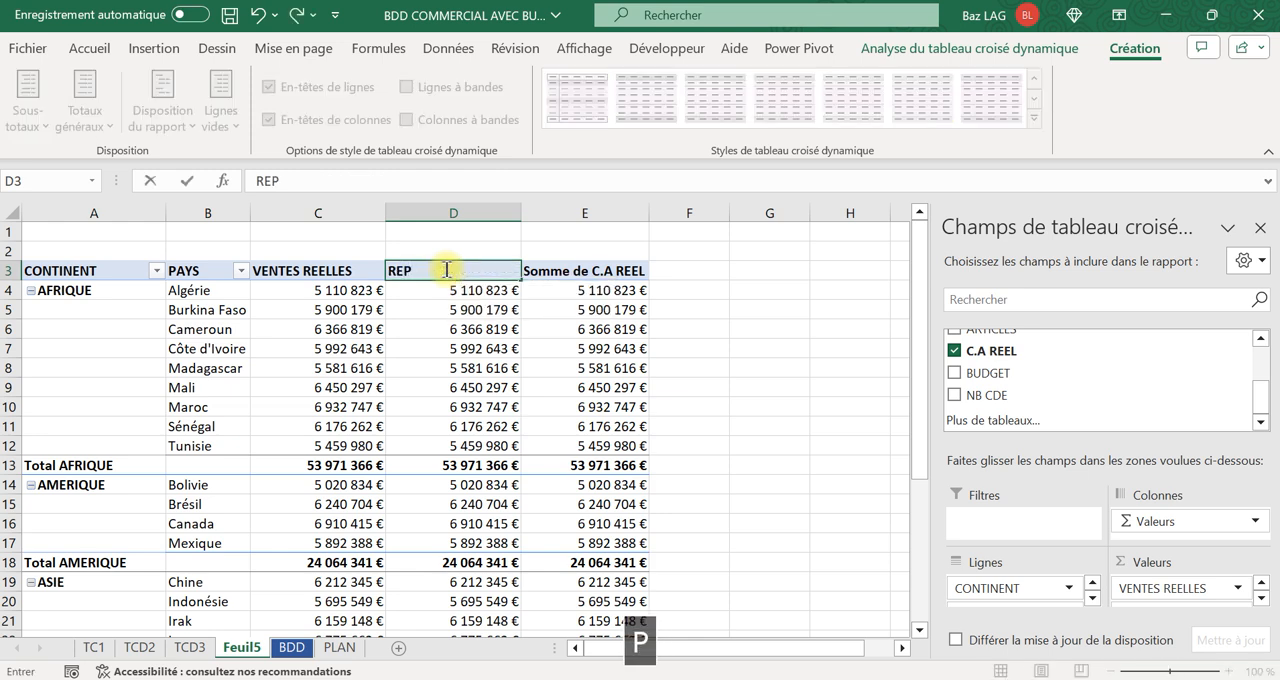
text(TMONFR)
key(BackSpace)
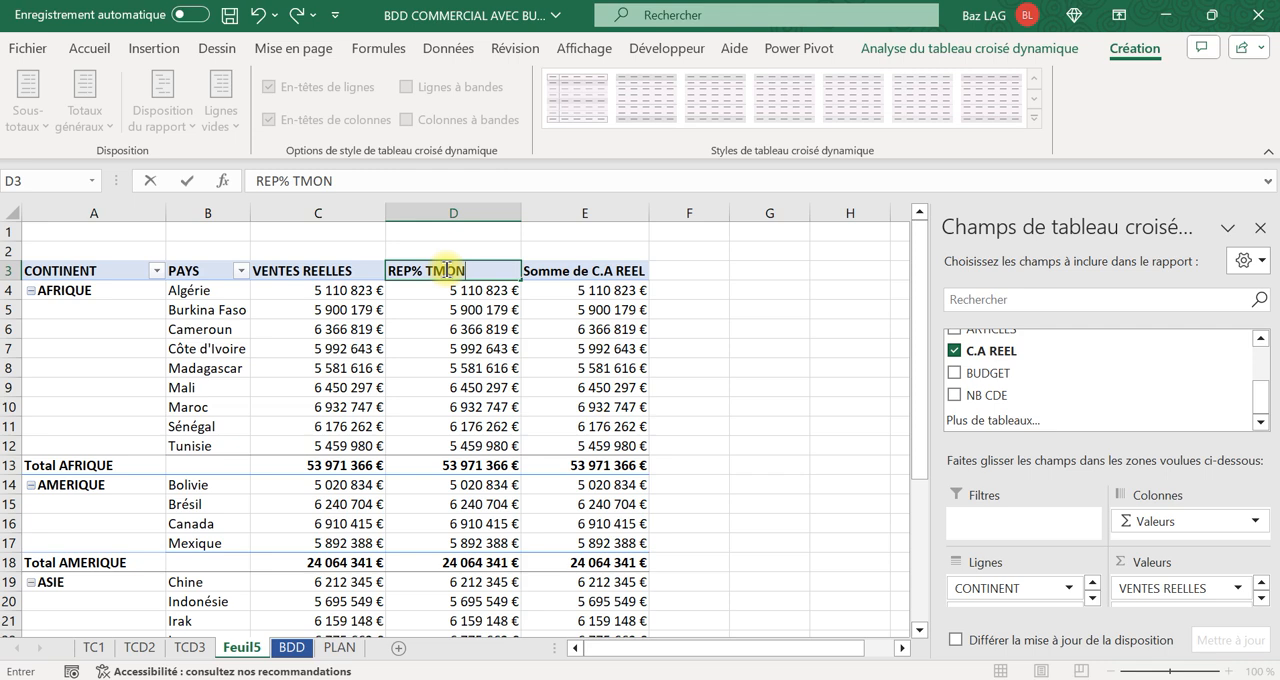
text(DE)
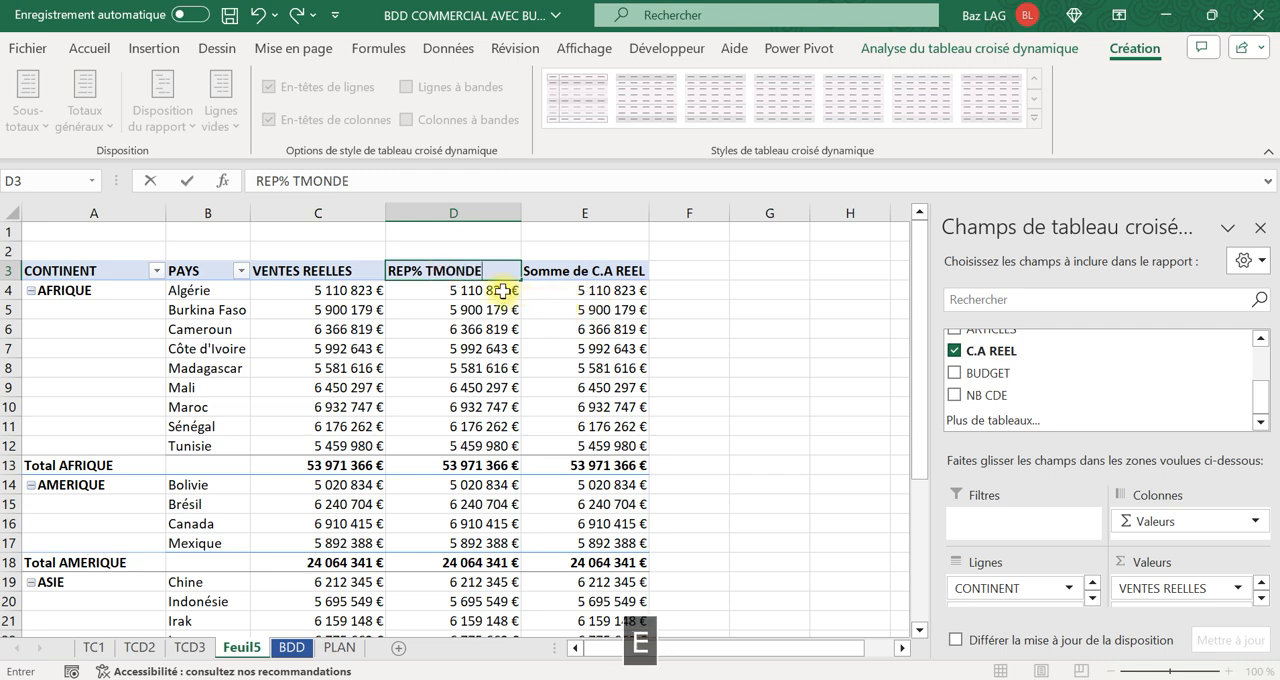
click(430, 271)
key(BackSpace)
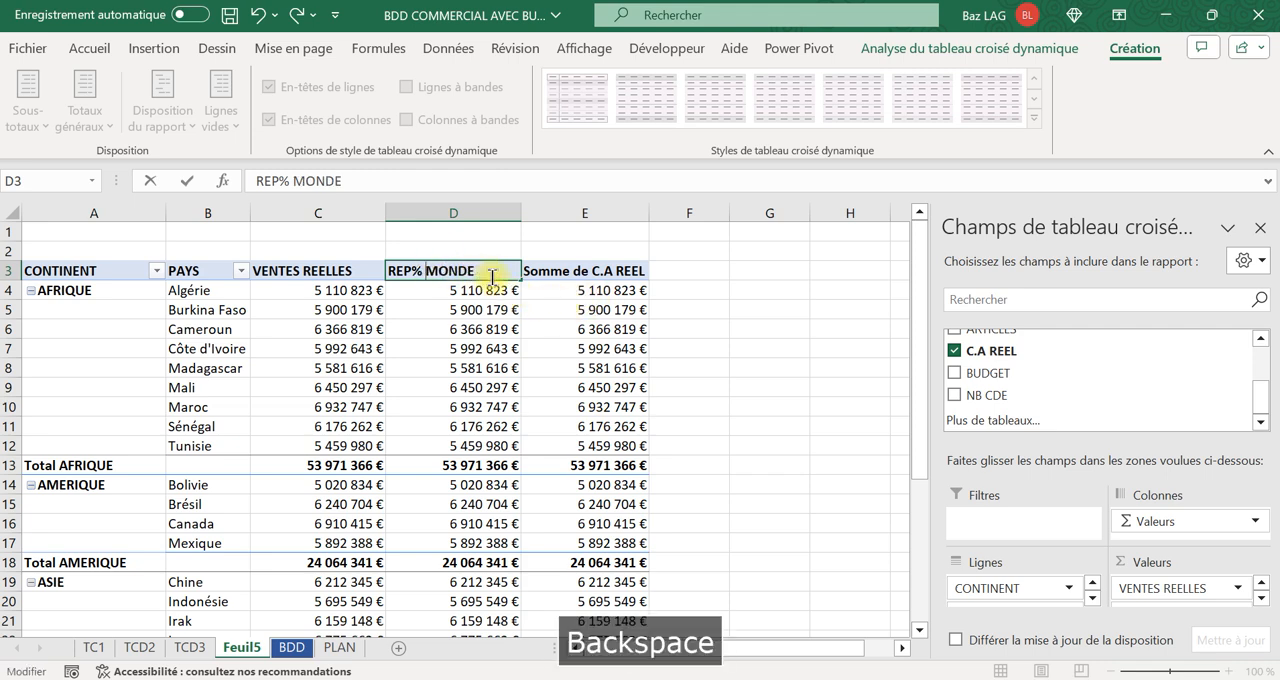
key(Return)
Show the REP% MONDE values as % du total général.
click(470, 308)
right_click(470, 307)
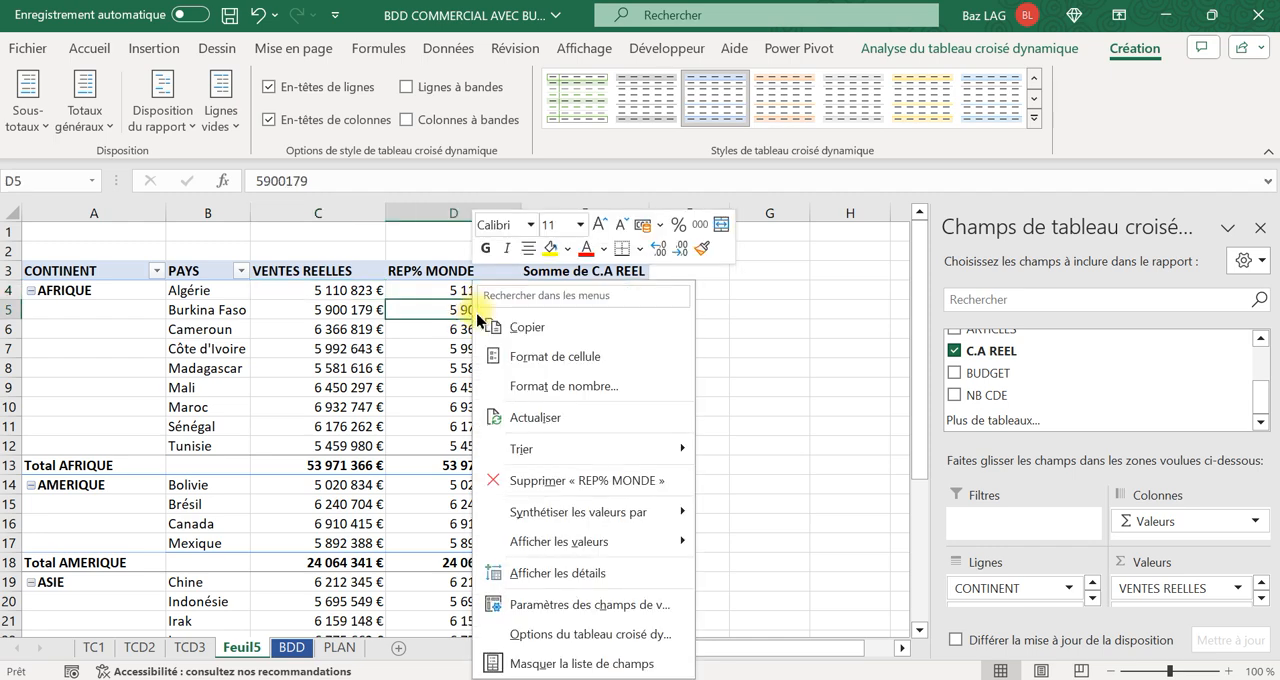
mouse_move(549, 545)
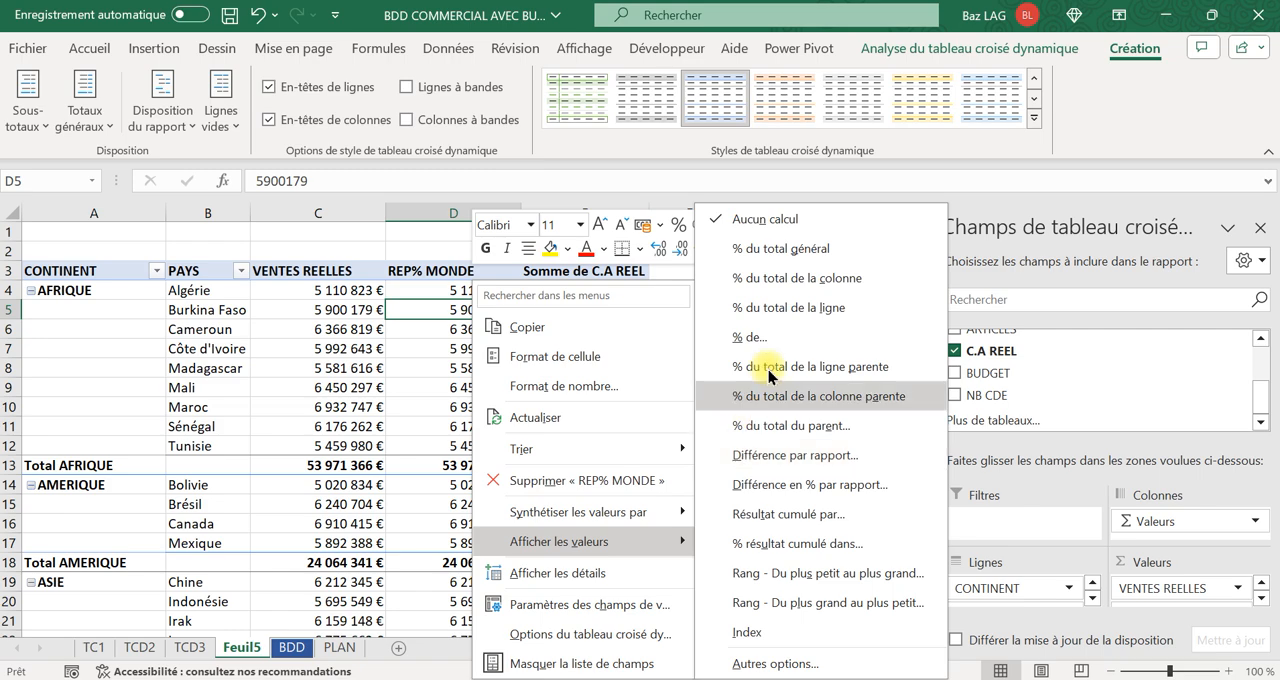
click(776, 250)
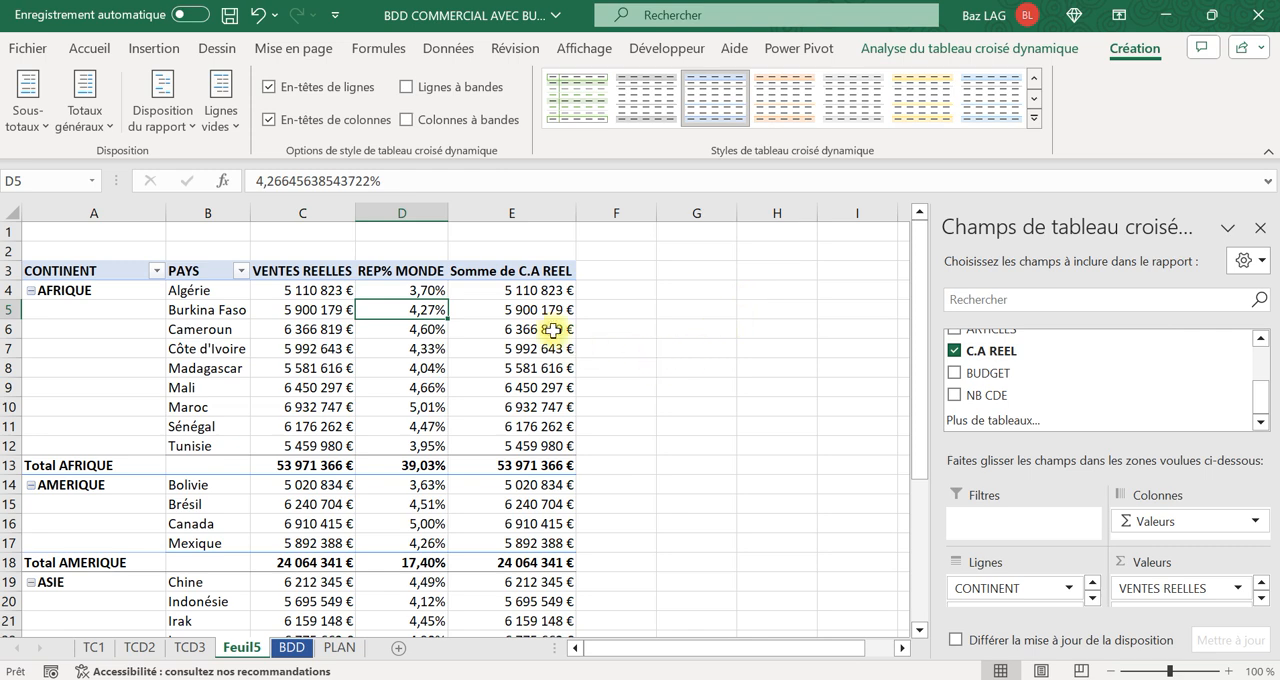
click(524, 291)
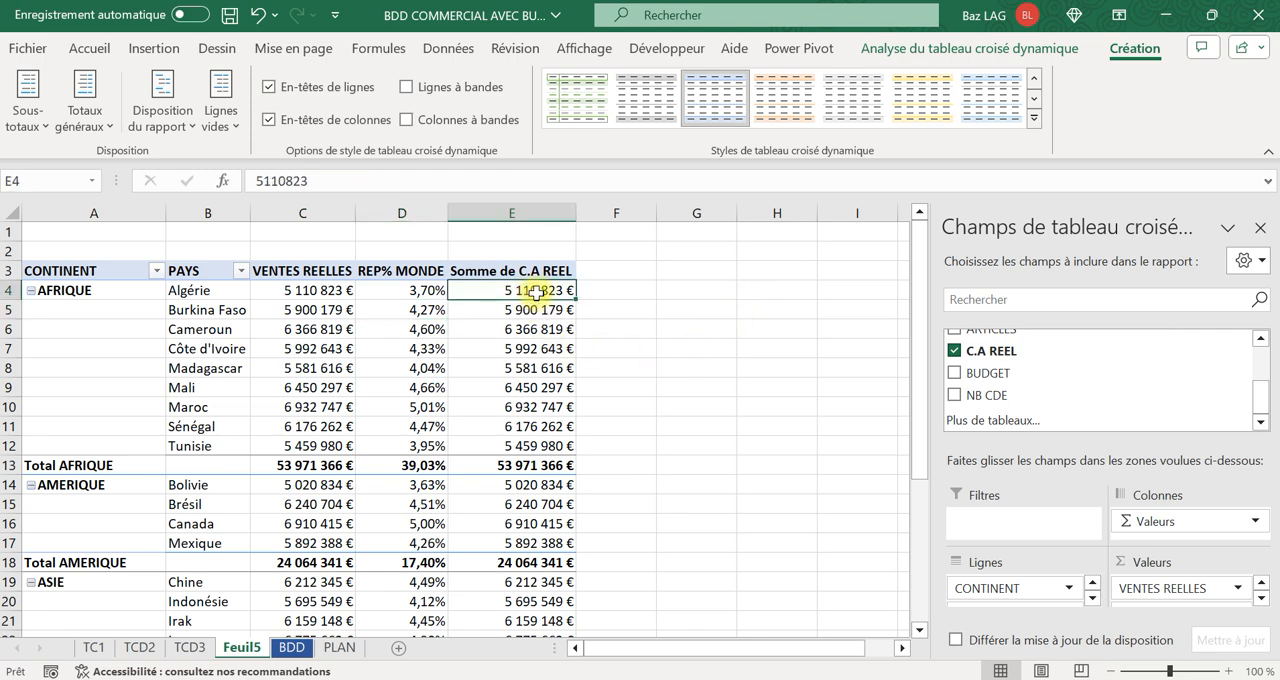
mouse_move(537, 291)
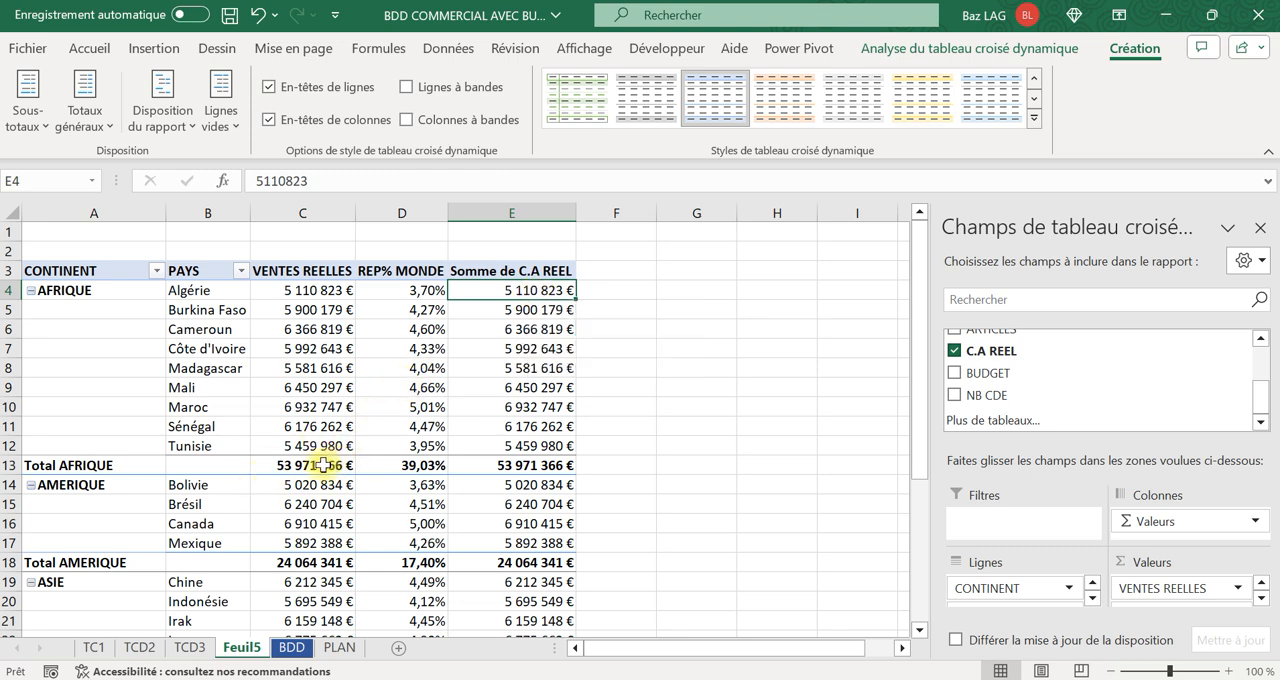
mouse_move(322, 465)
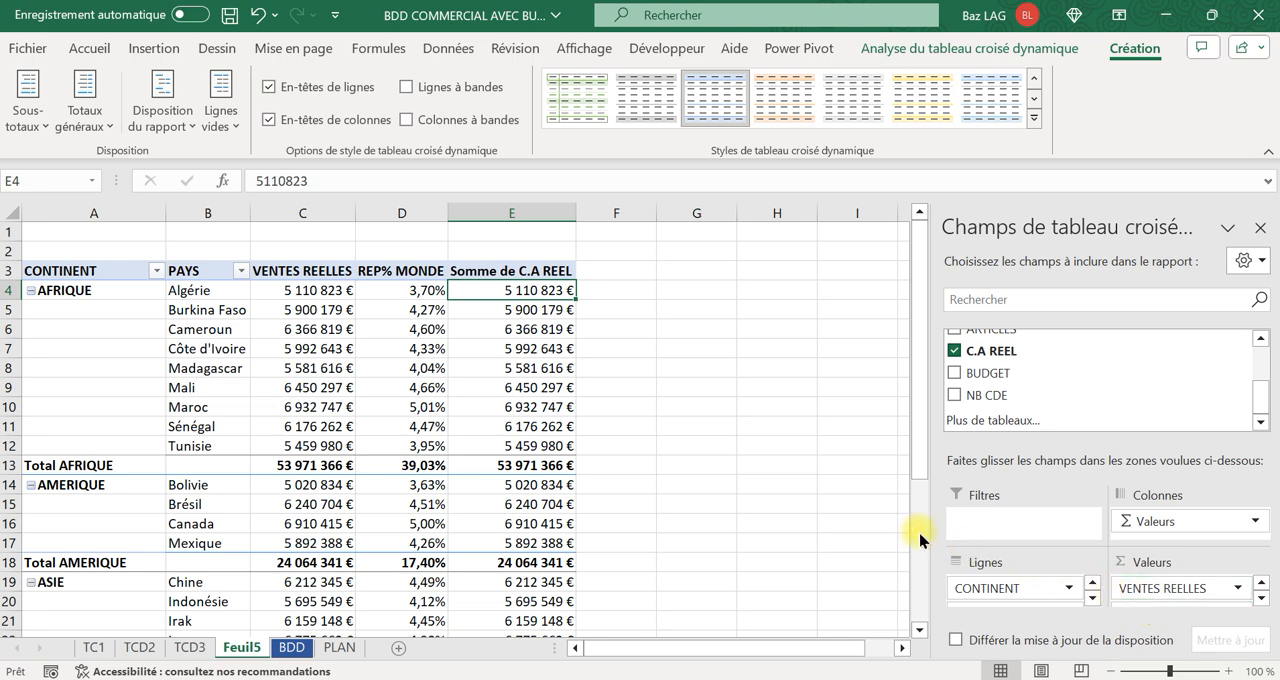
scroll(1078, 594, down, 1)
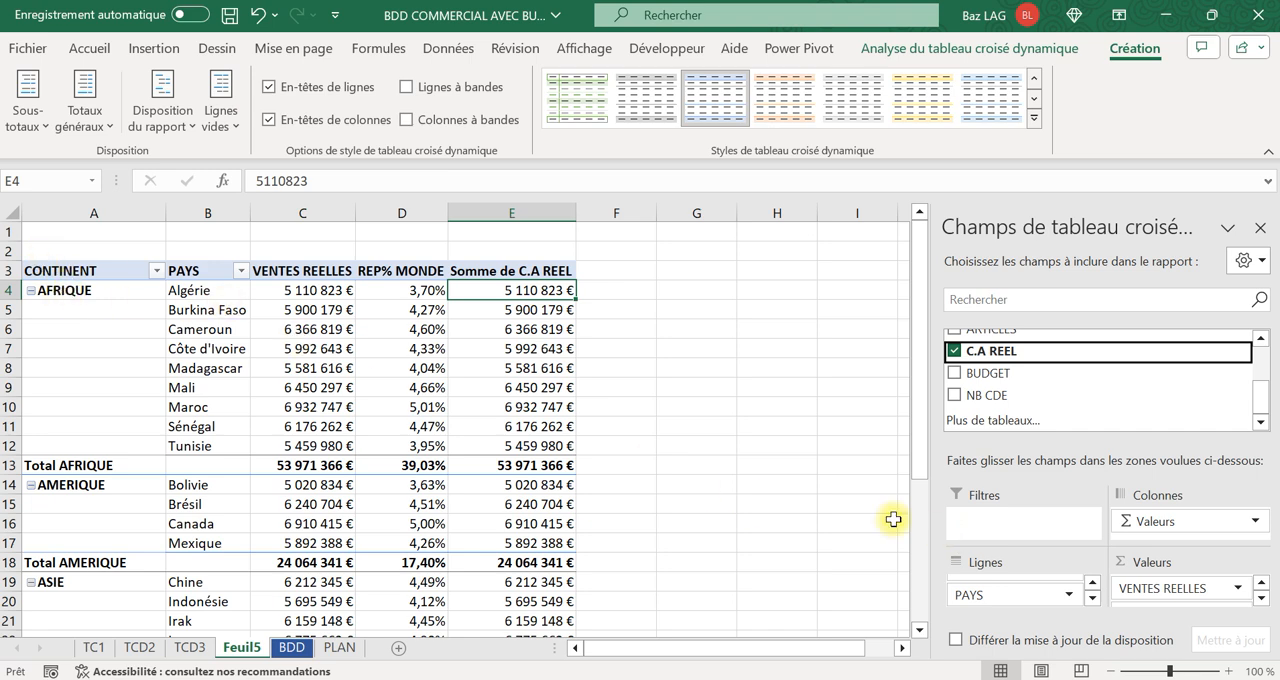
scroll(1100, 590, up, 1)
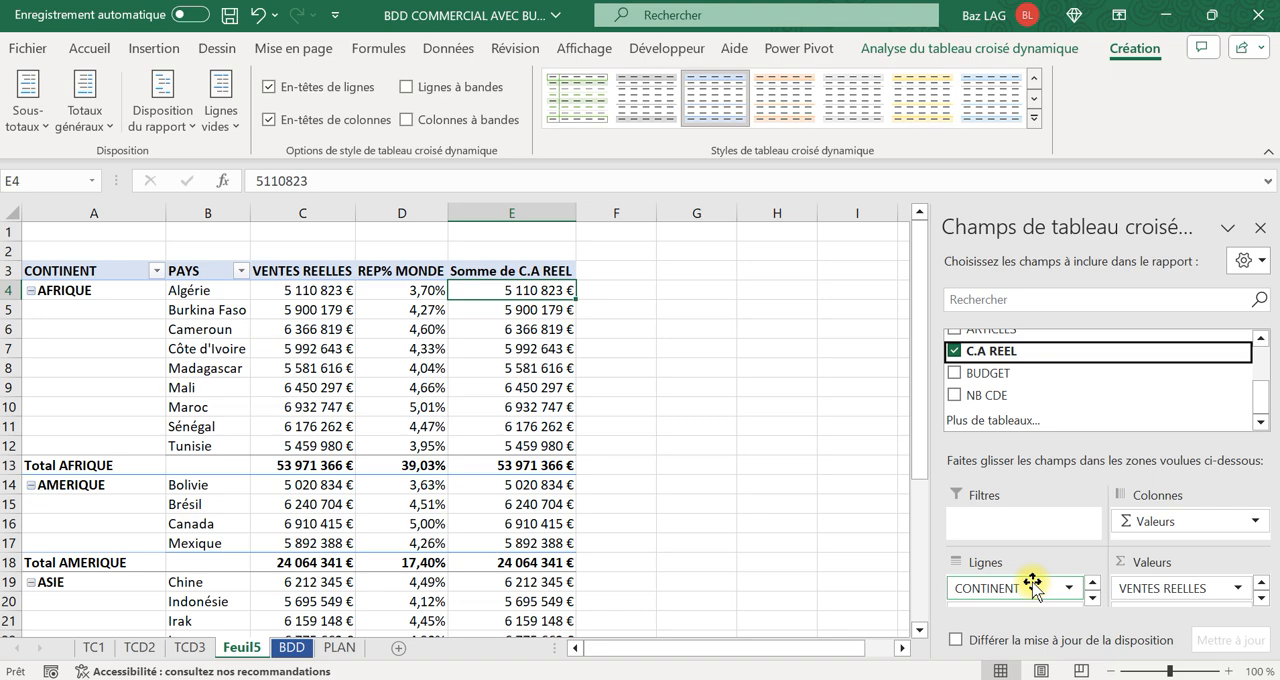
click(1093, 601)
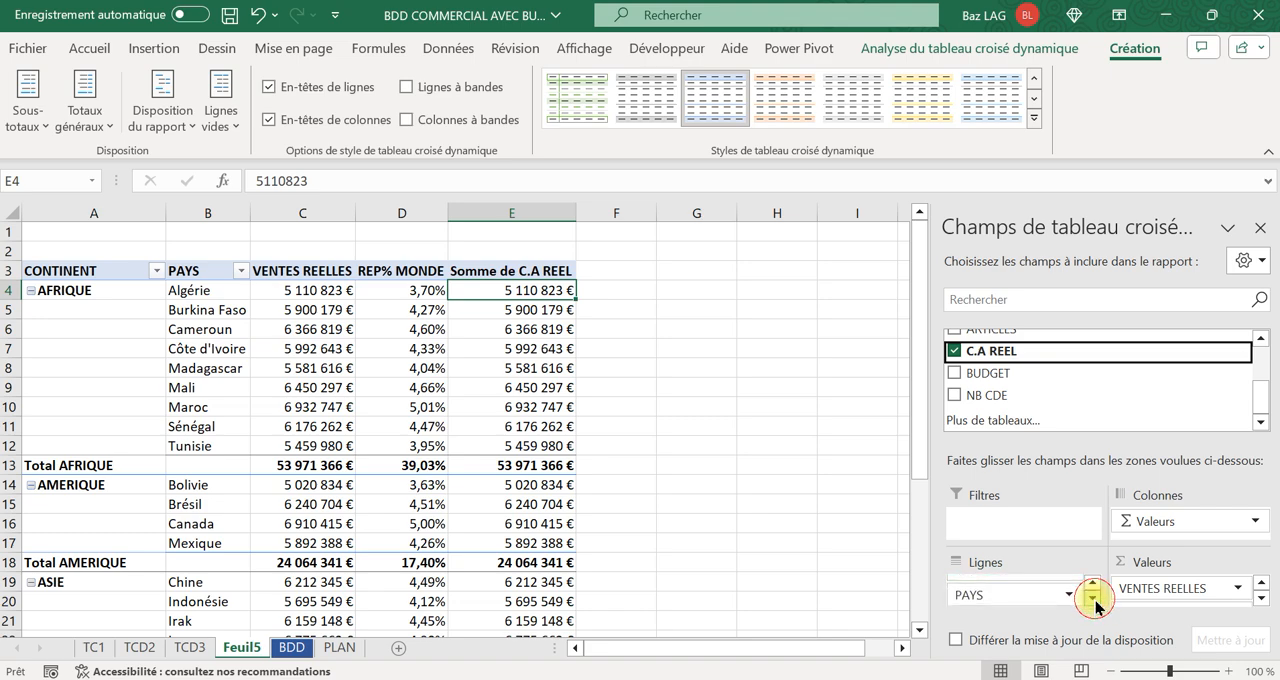
Show the Somme de C.A REEL values in column E as % du total de la ligne parente.
click(627, 347)
click(526, 312)
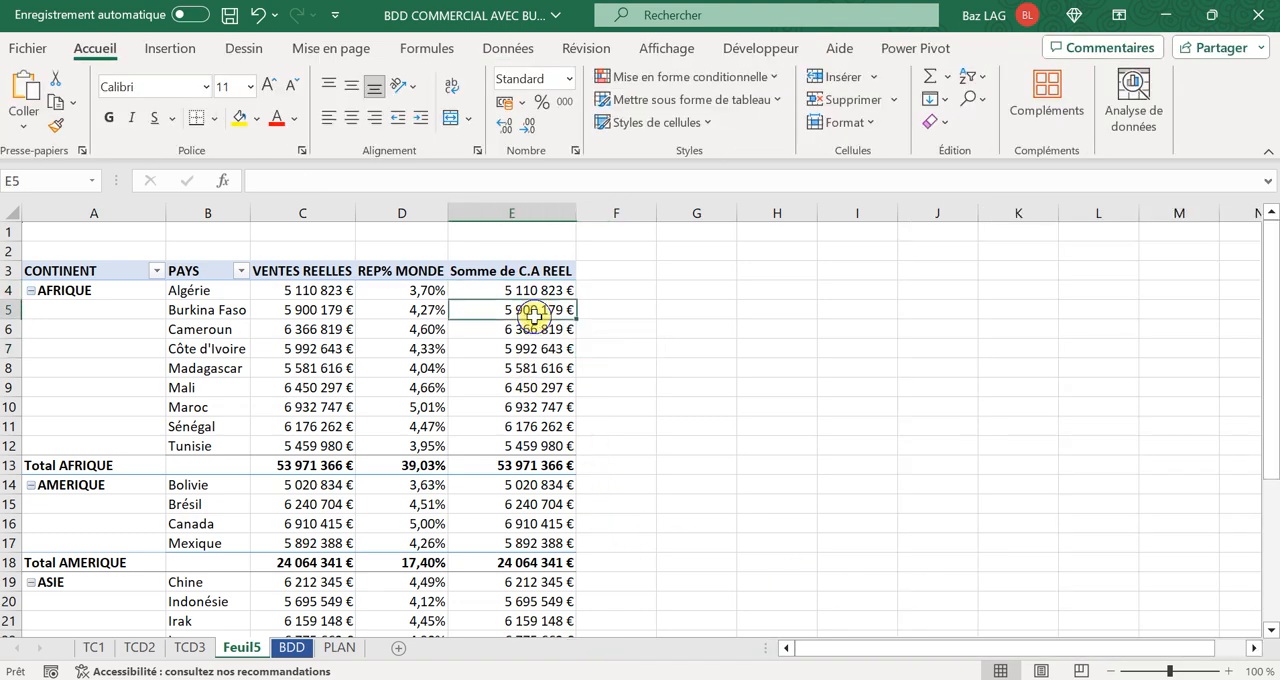
right_click(526, 312)
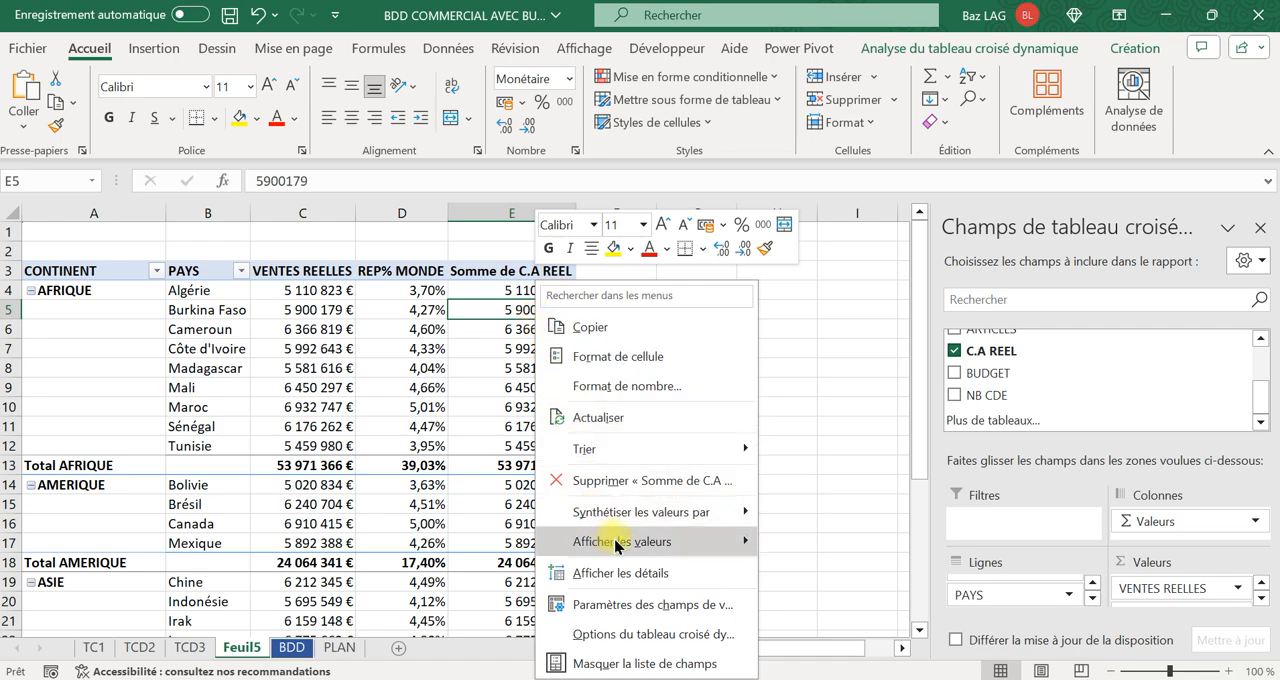
mouse_move(620, 542)
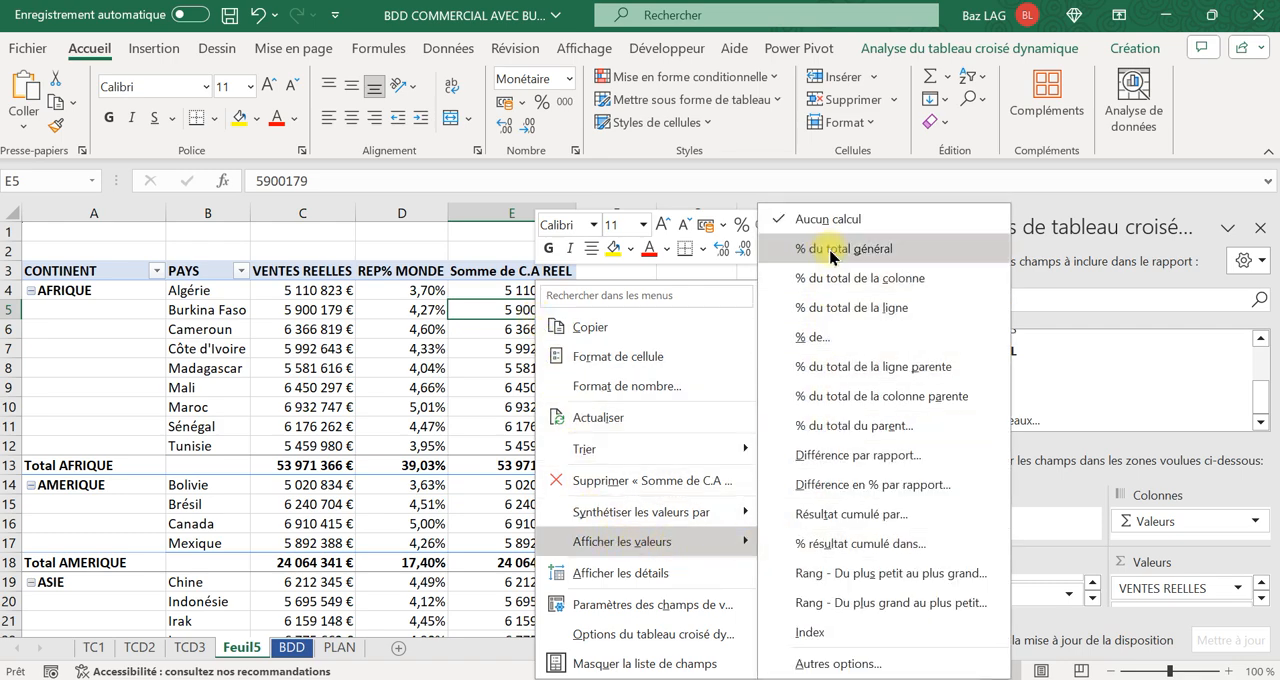
click(853, 368)
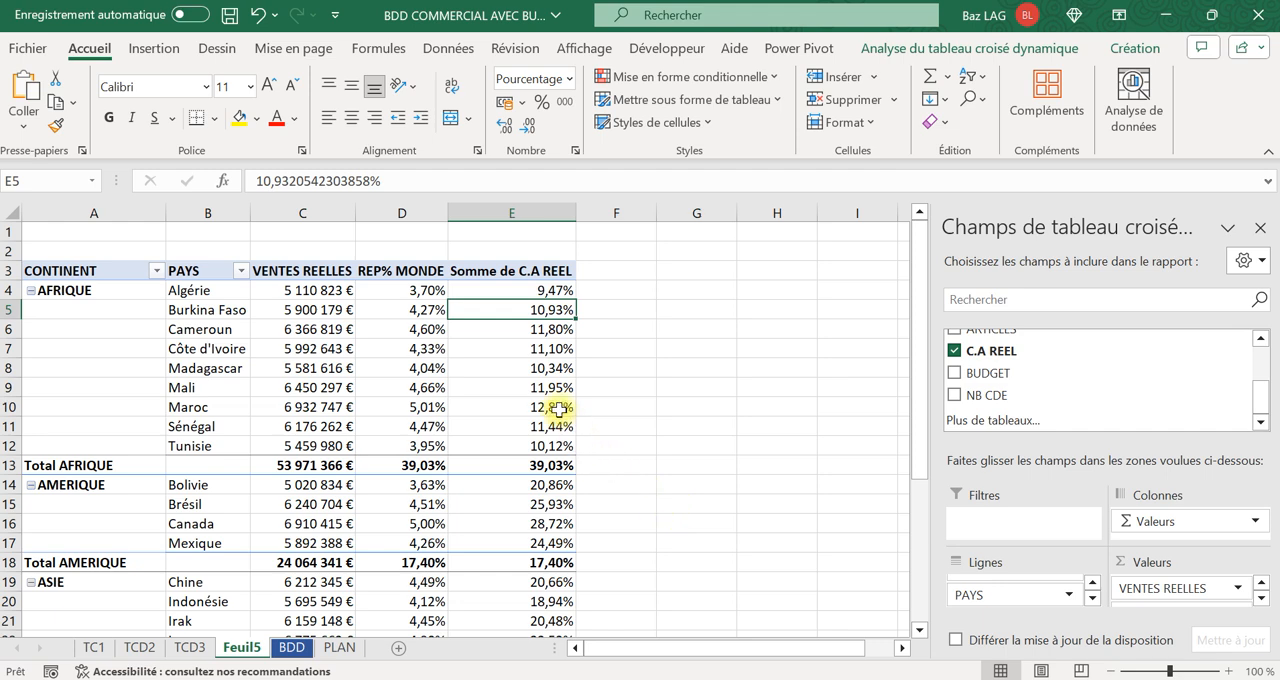
mouse_move(557, 402)
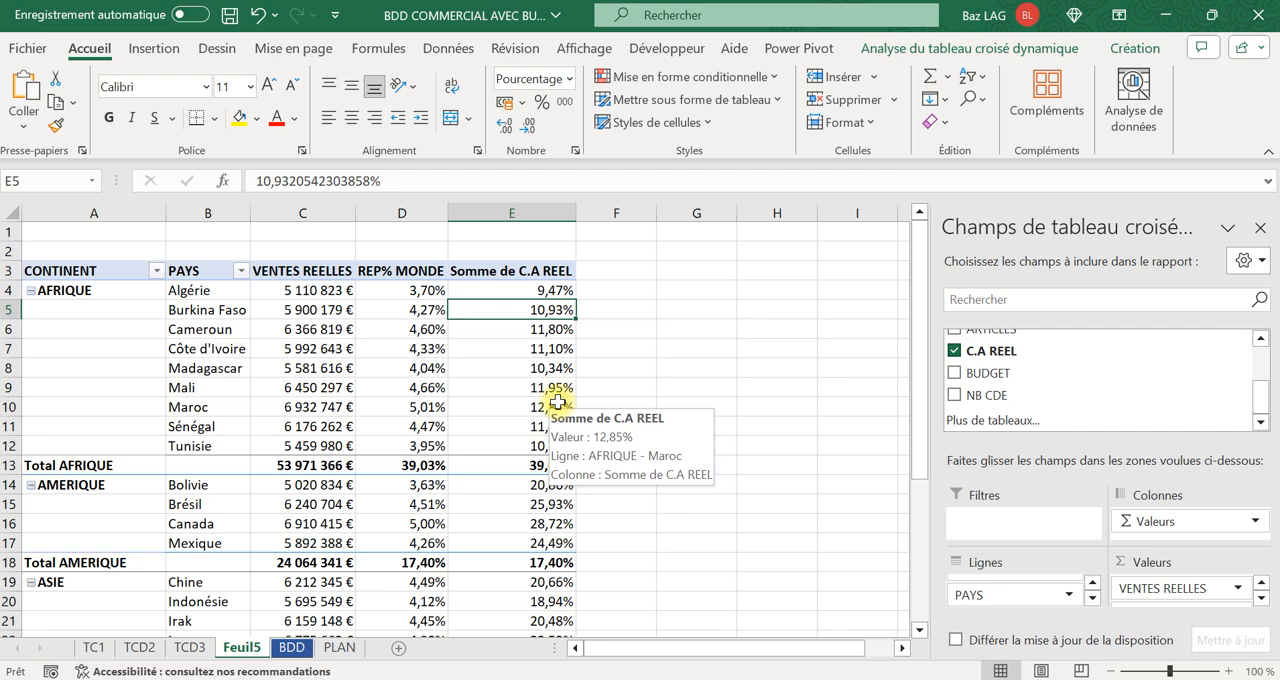
Sort the continents, and the countries within each continent, by VENTES REELLES from largest to smallest.
click(311, 468)
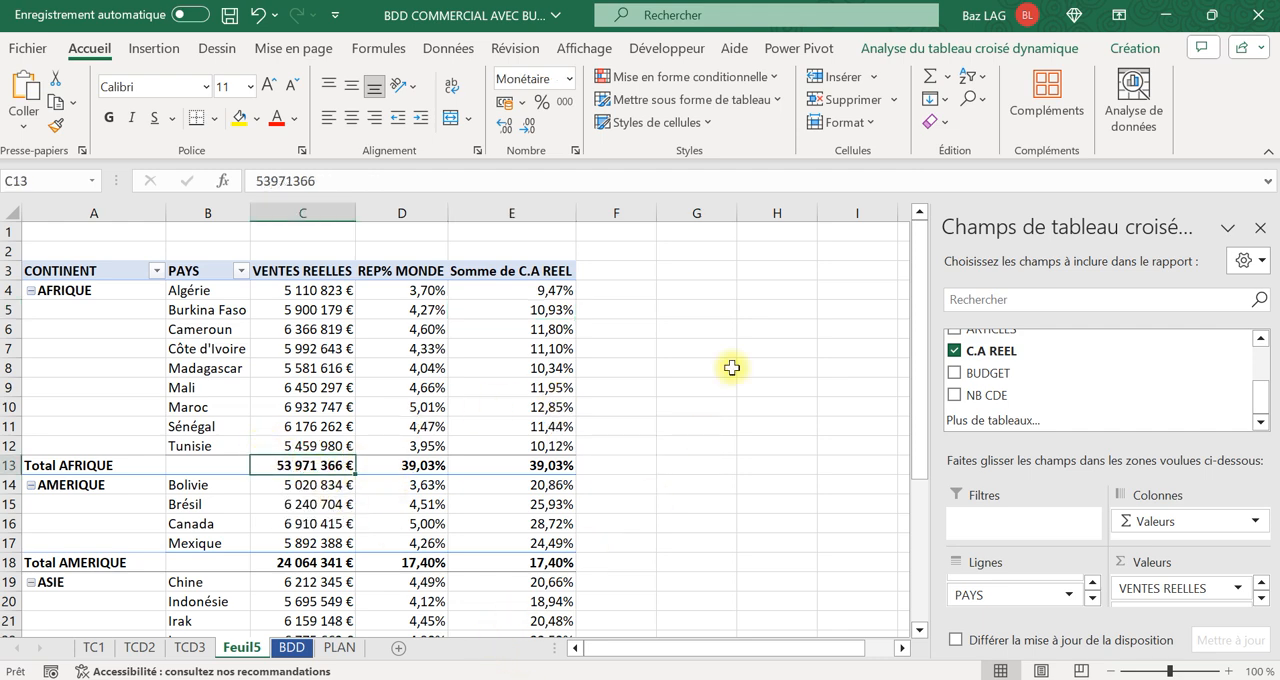
click(442, 49)
click(503, 117)
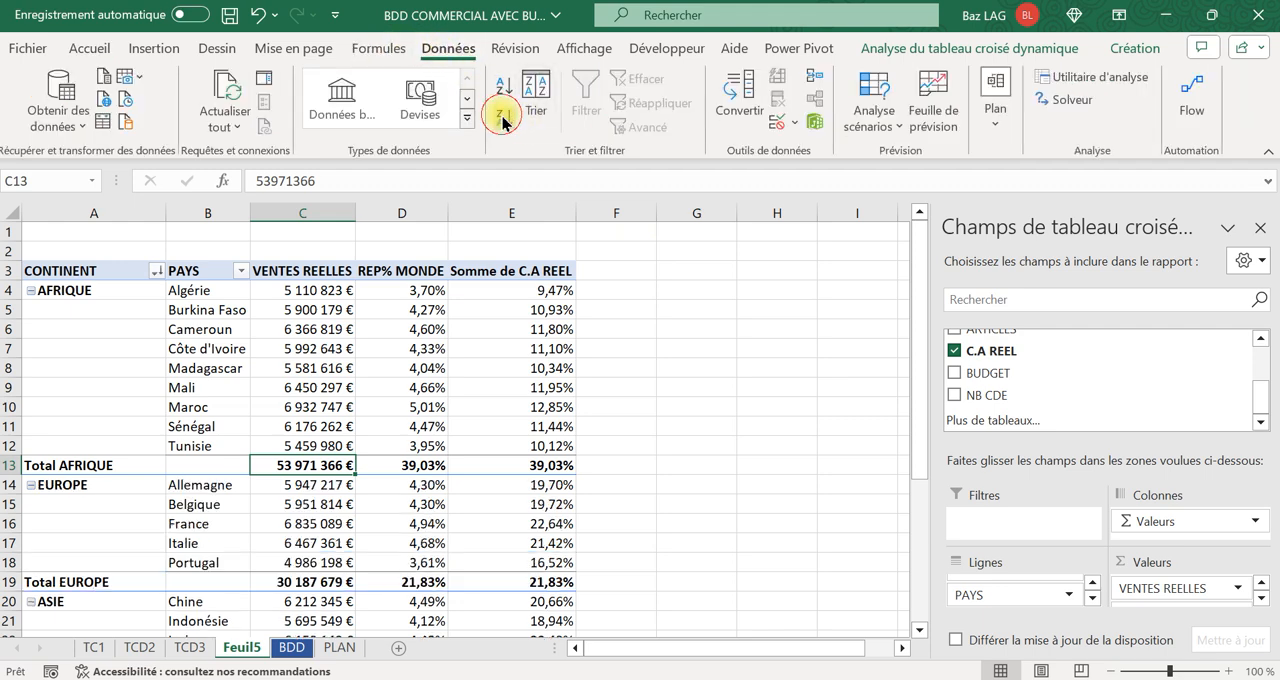
click(298, 291)
click(503, 117)
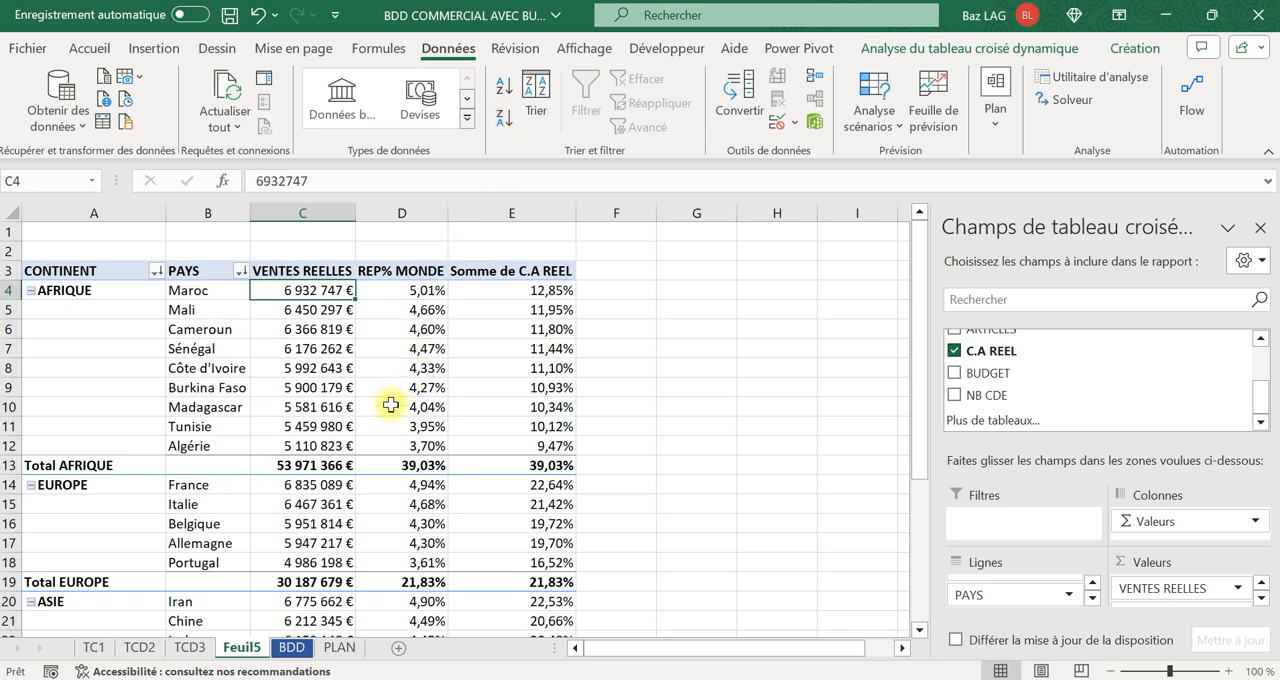
Examine the sorted continent totals, the grand total, and Maroc's shares of the world and of its continent.
click(332, 468)
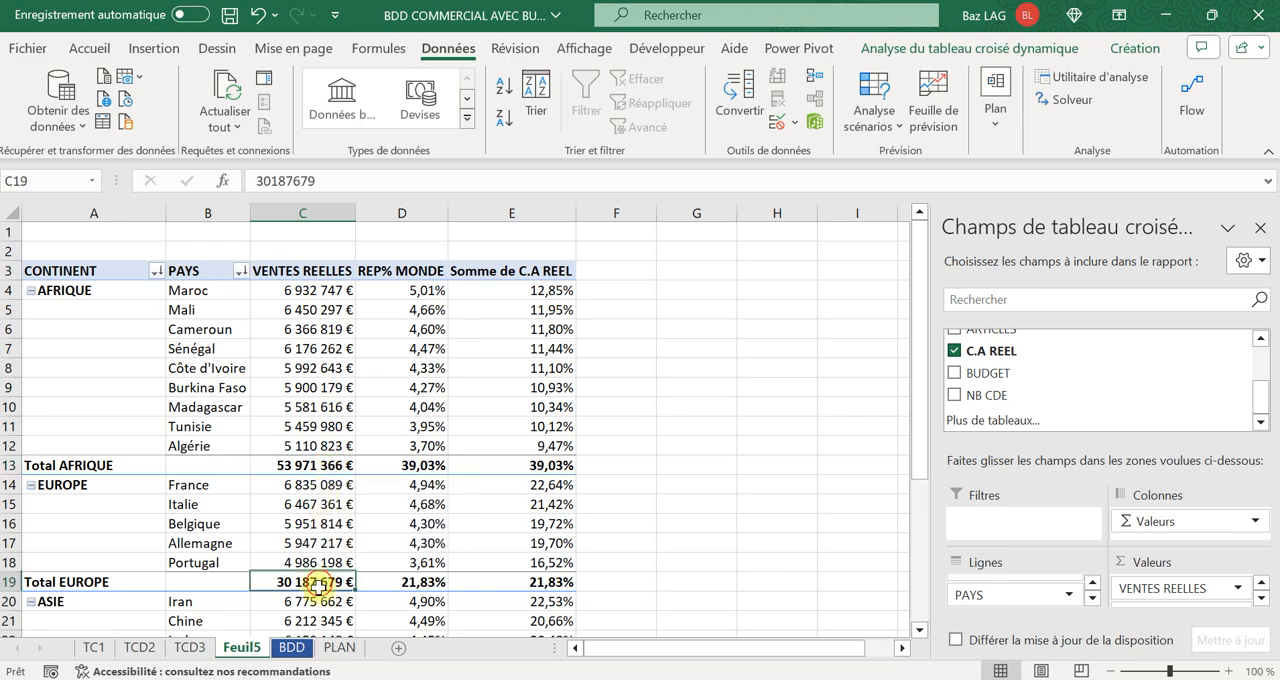
click(330, 582)
scroll(334, 596, down, 2)
click(322, 585)
scroll(325, 590, down, 2)
click(330, 562)
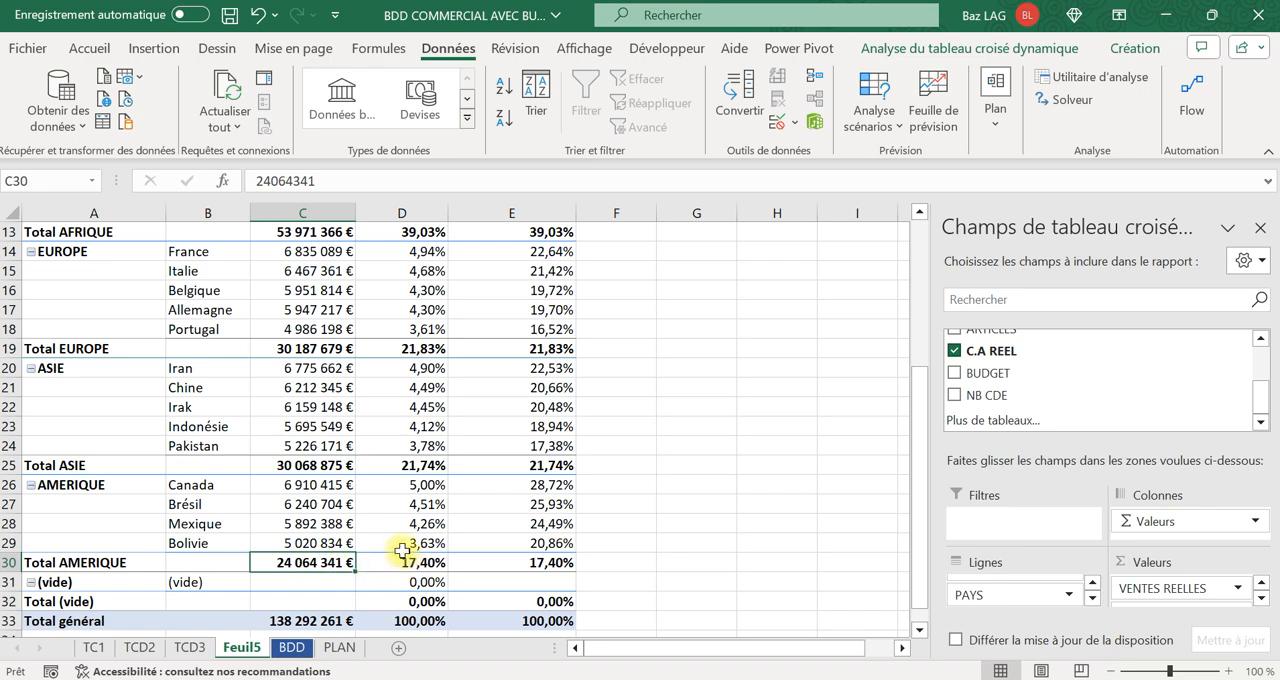
scroll(413, 556, up, 4)
click(325, 296)
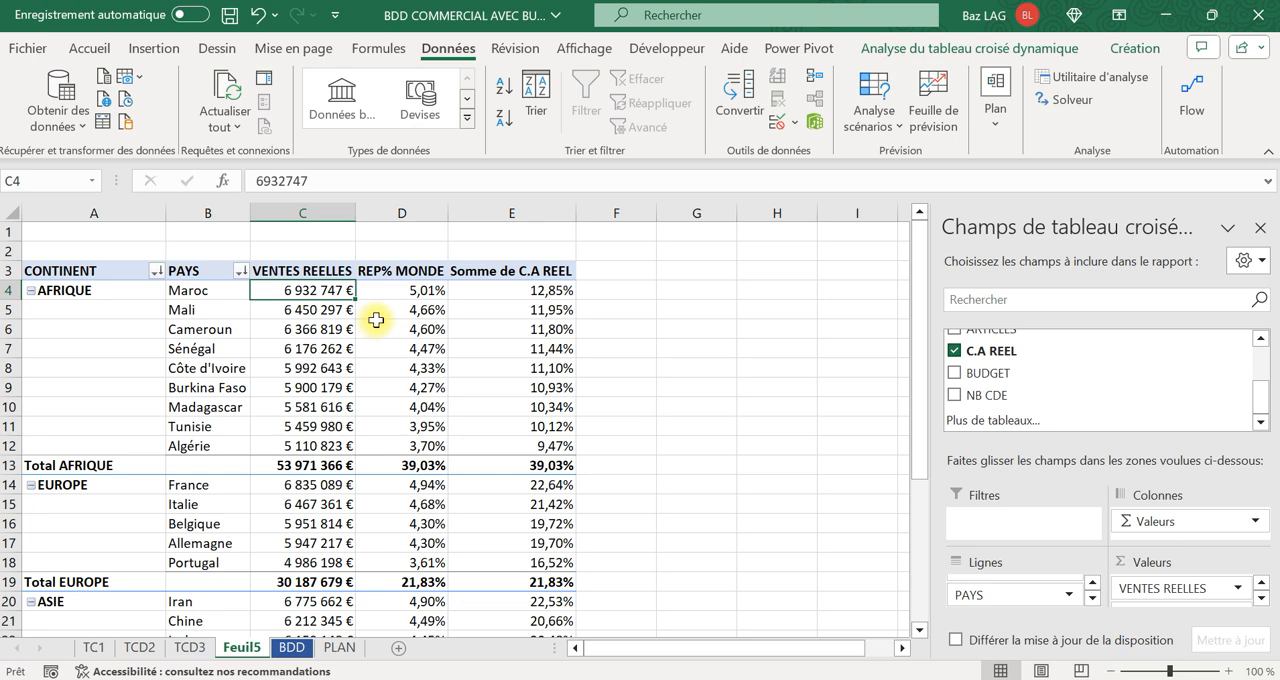
click(437, 297)
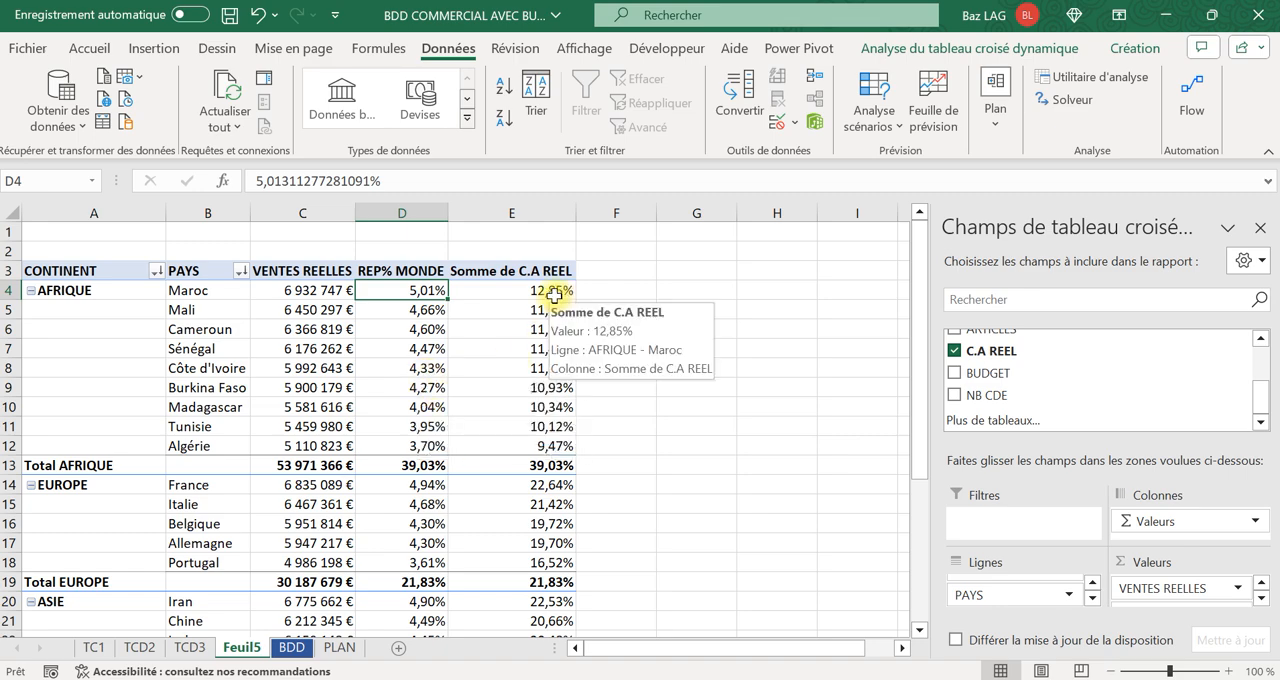
scroll(463, 434, down, 5)
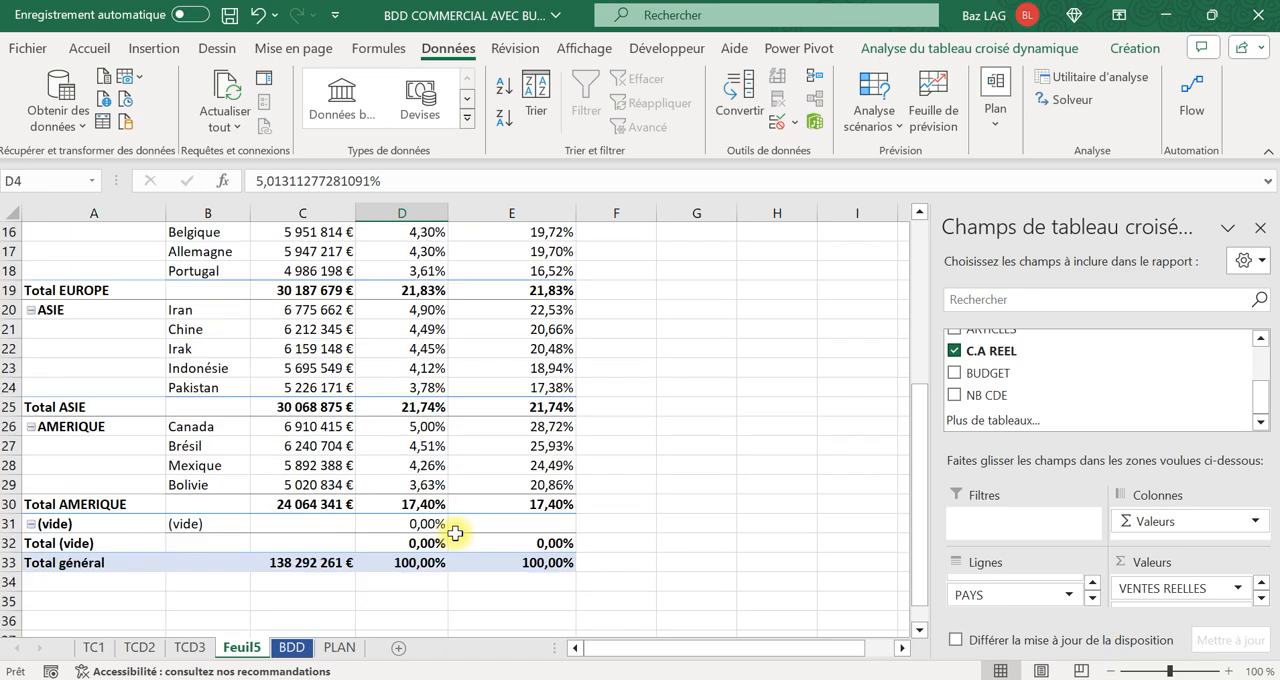
click(290, 566)
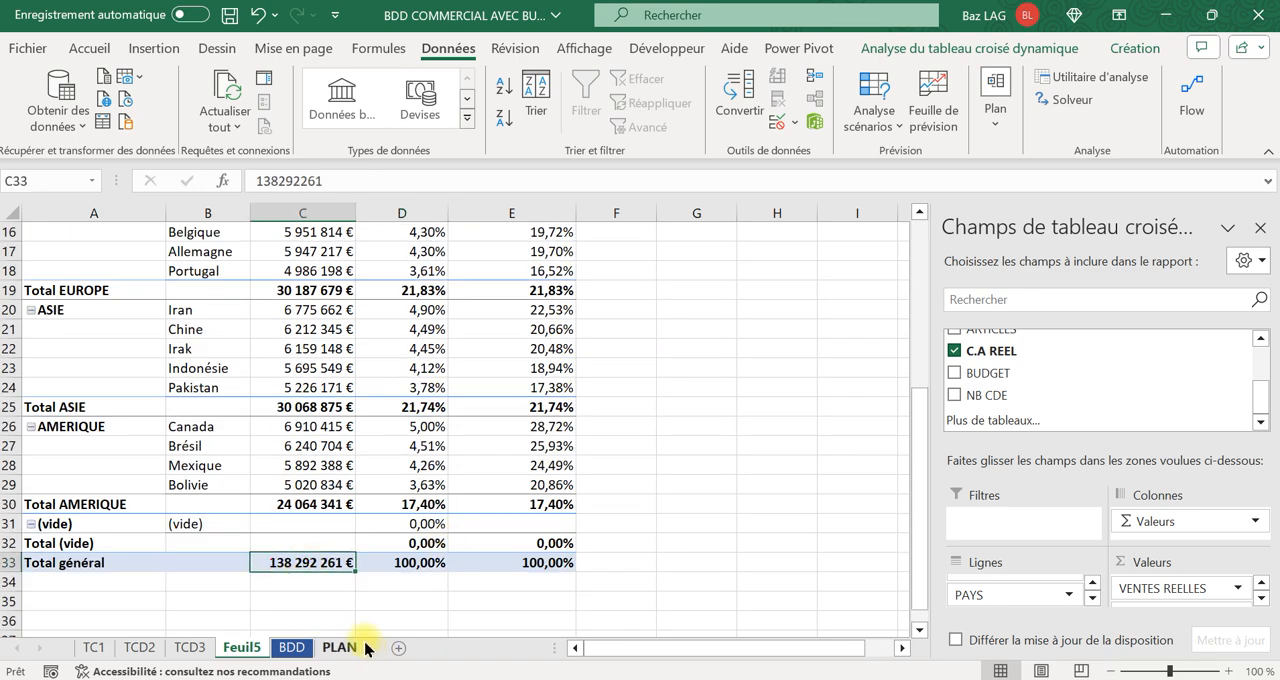
scroll(371, 608, up, 5)
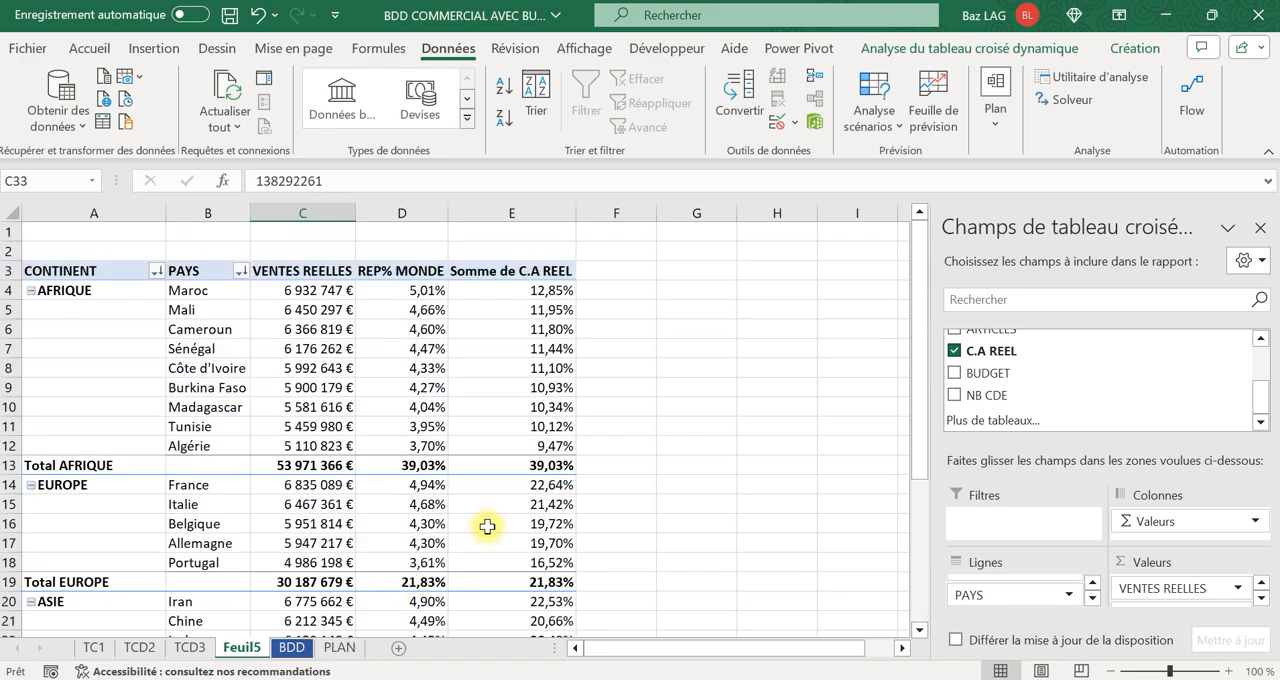
click(554, 290)
click(297, 466)
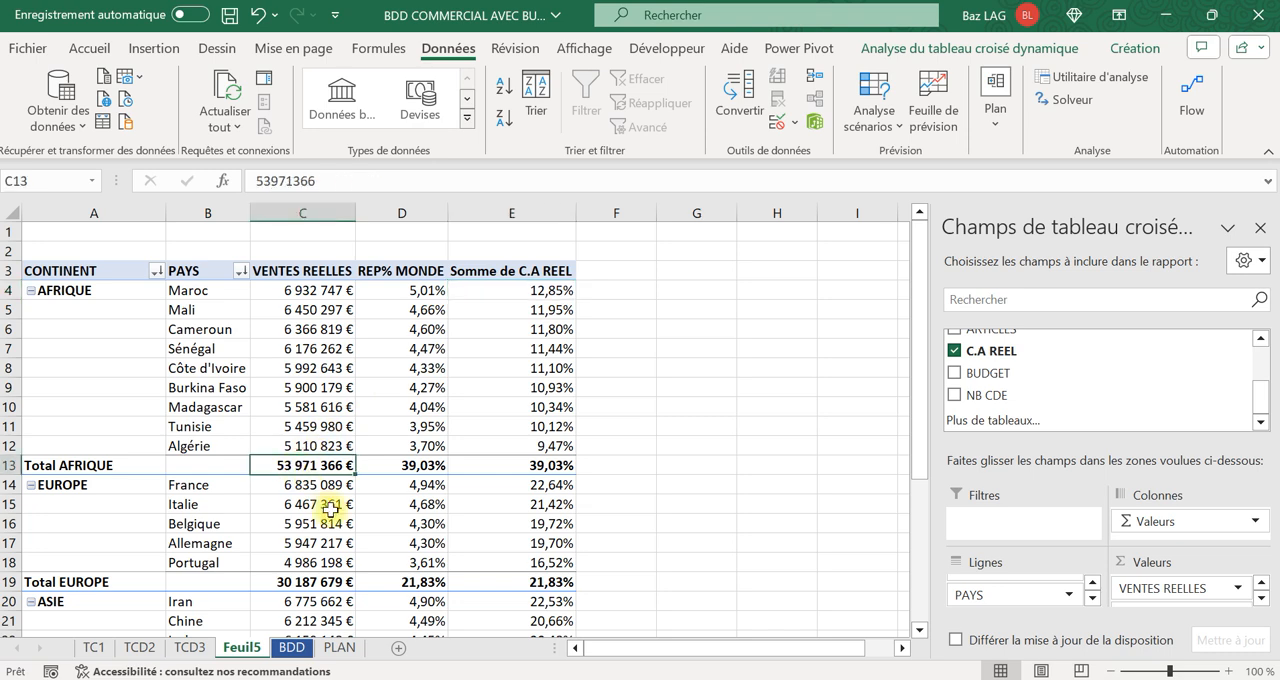
Enter a check formula in G4 dividing Maroc's VENTES REELLES by the Total AFRIQUE value.
click(682, 287)
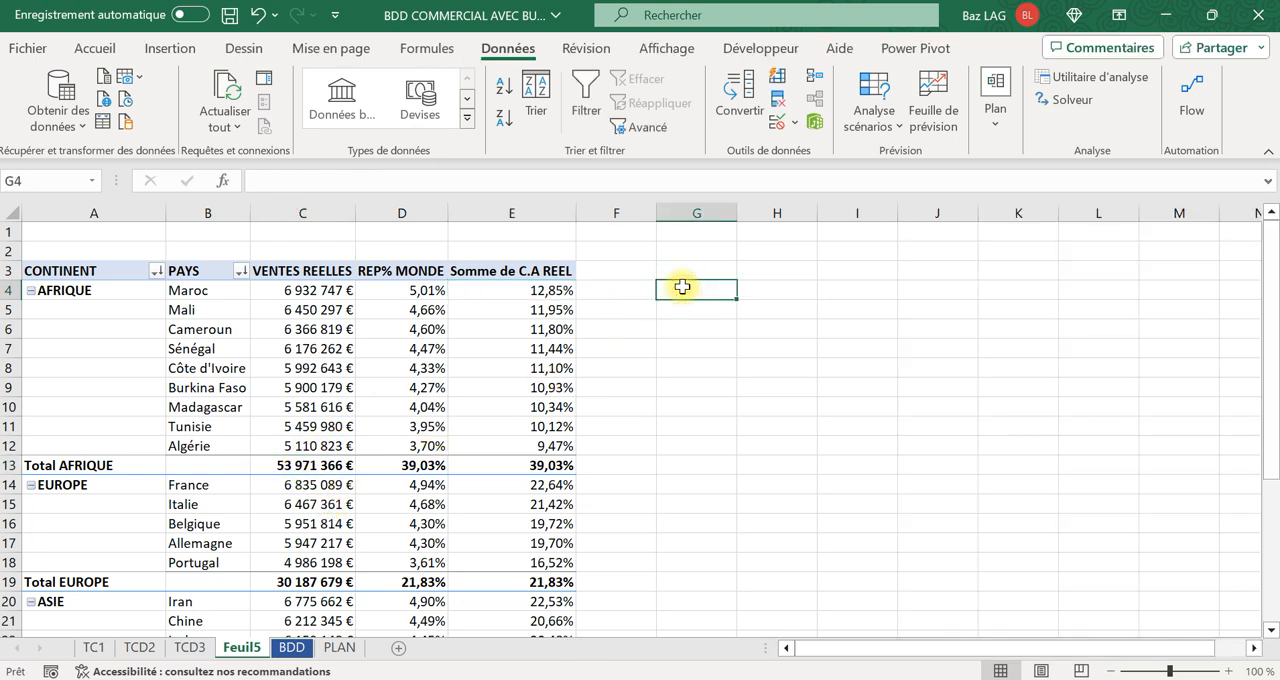
text(=)
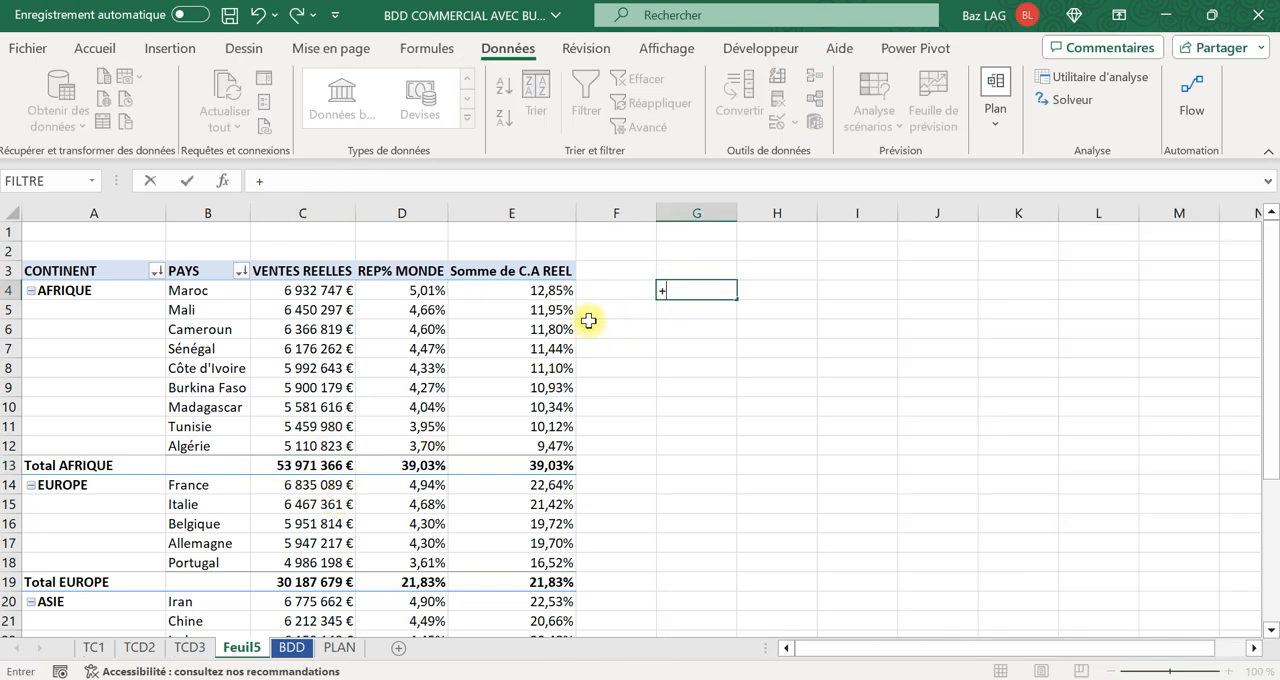
click(314, 290)
text(/)
click(313, 465)
key(Return)
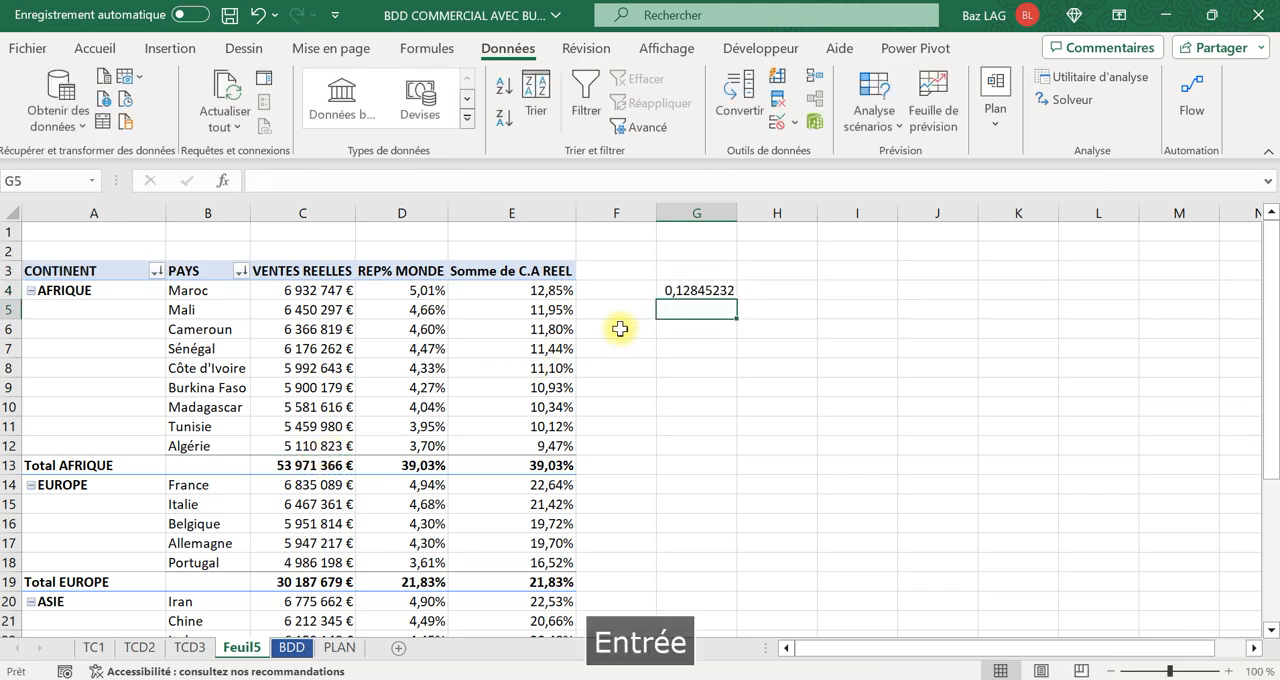
Format the check result in G4 as a percentage with two decimal places.
click(678, 290)
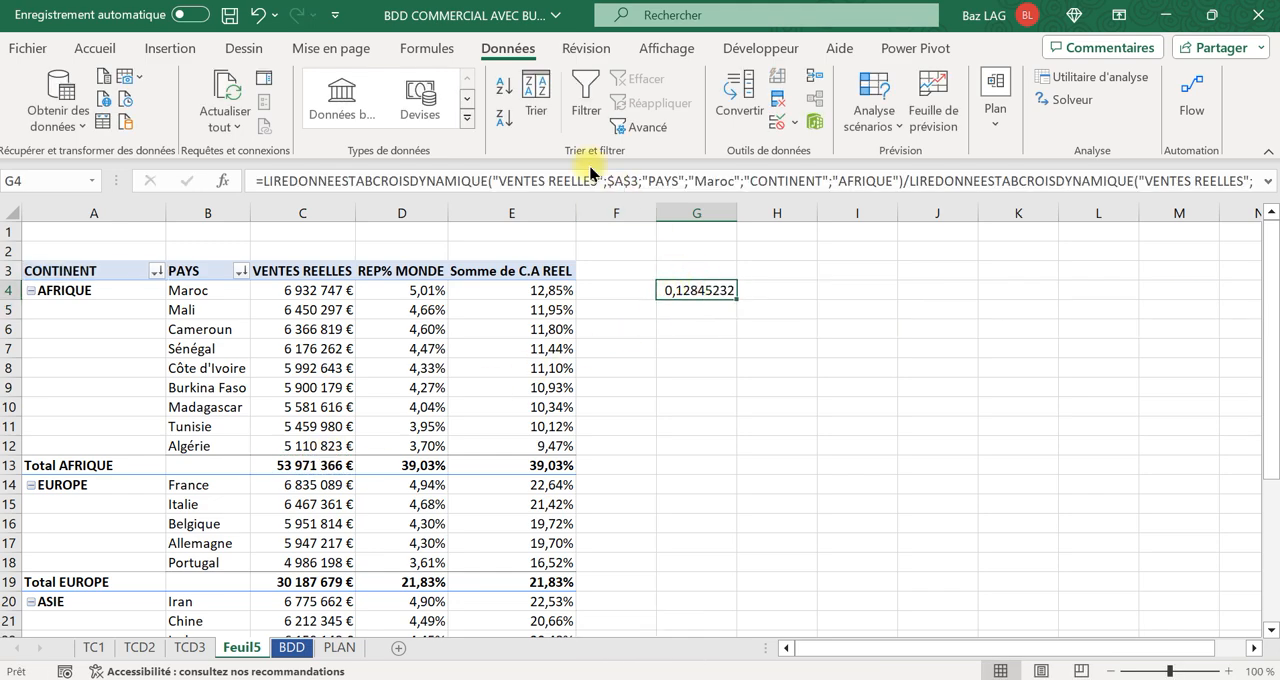
click(100, 48)
click(549, 108)
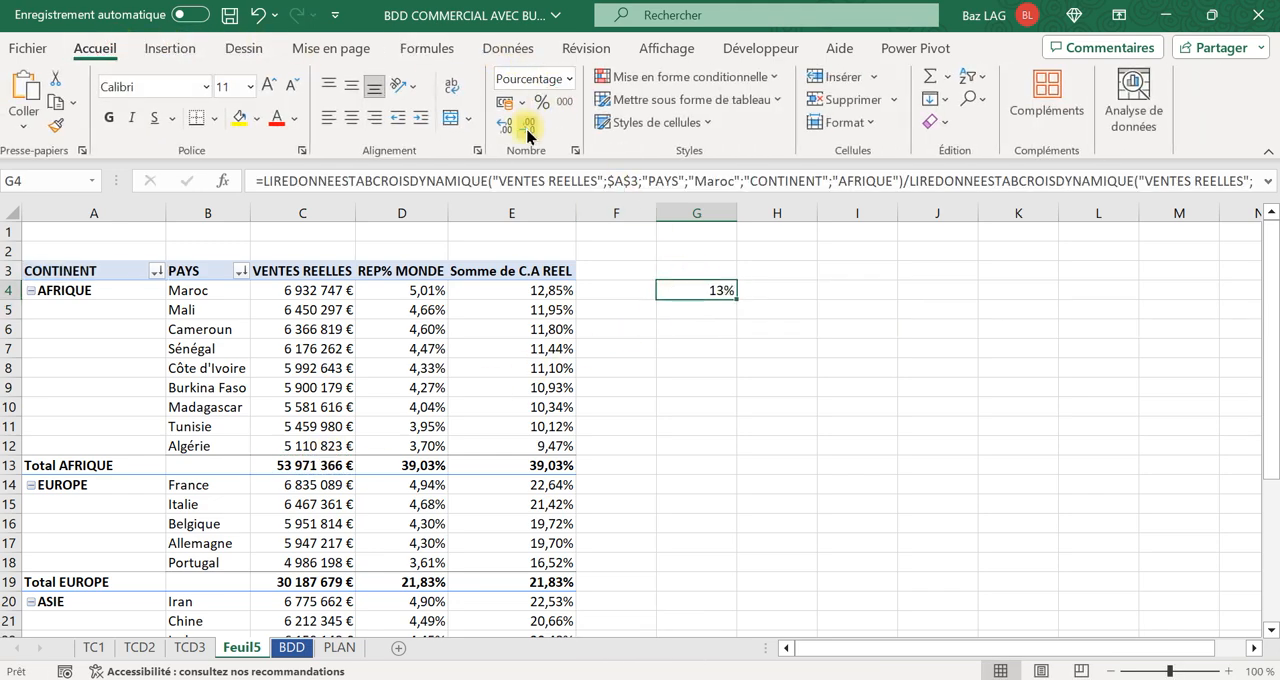
click(506, 128)
click(507, 130)
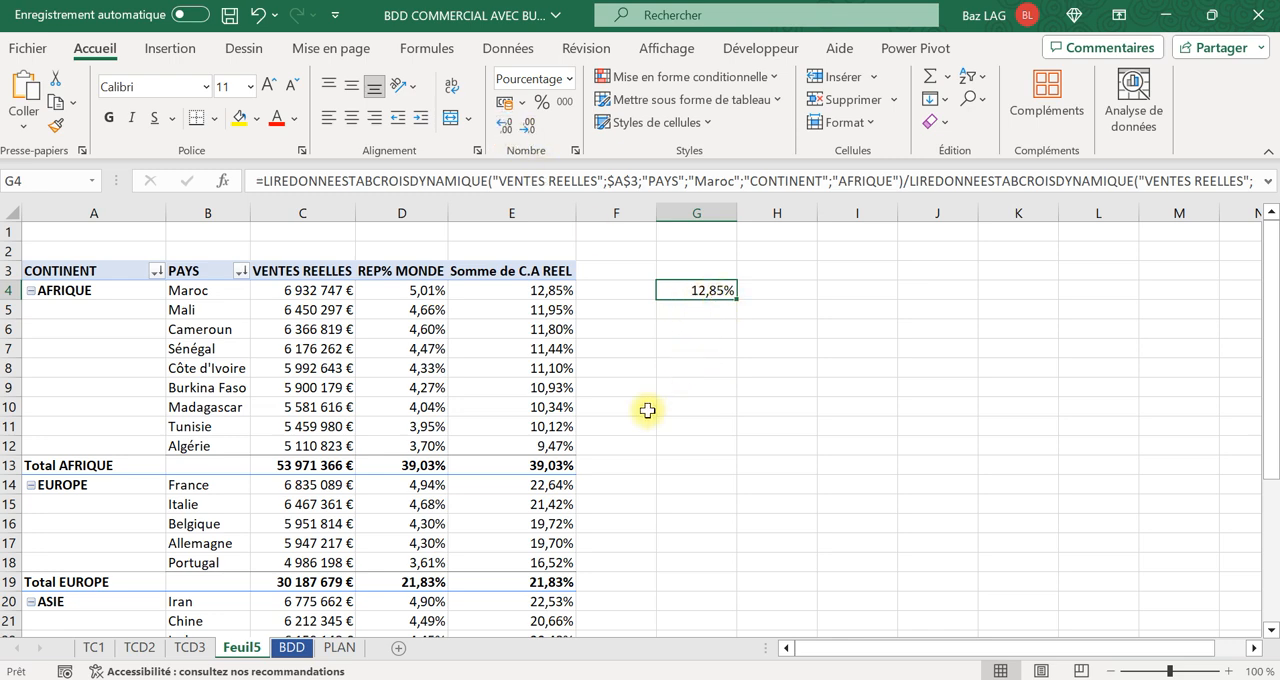
Rename the third value column header in E3 as REP% CONTINENT.
click(410, 333)
click(509, 269)
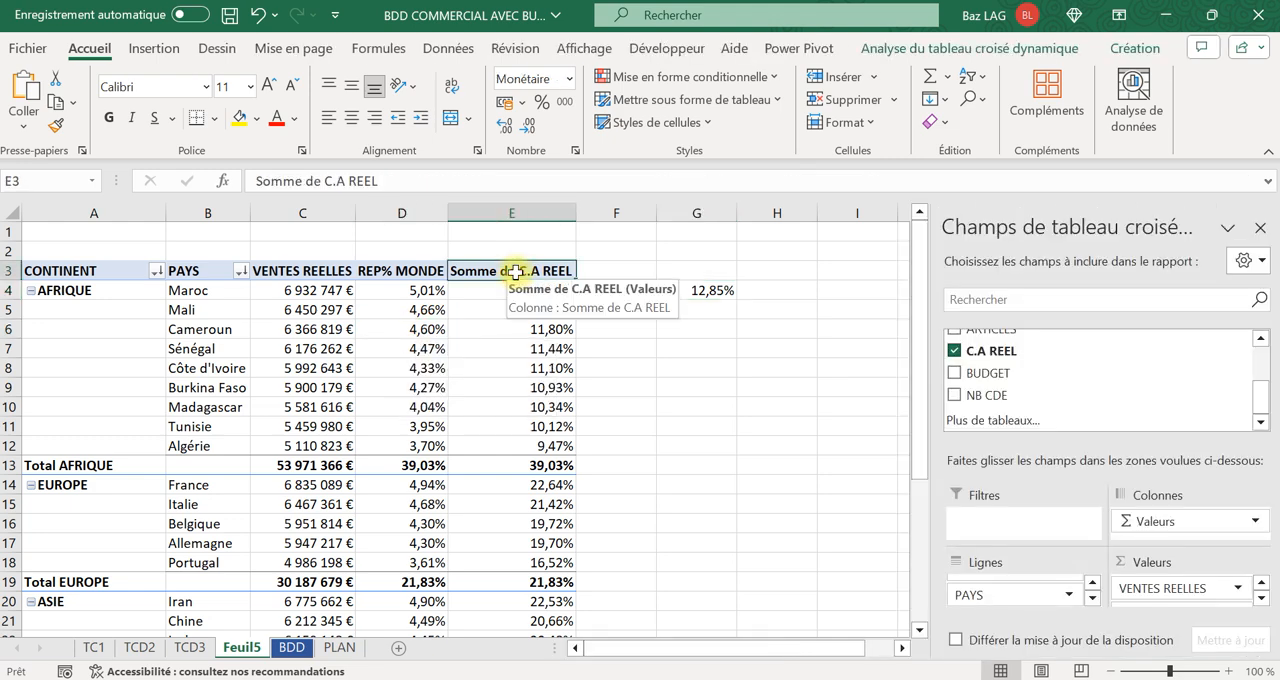
key(Caps_Lock)
text(REP)
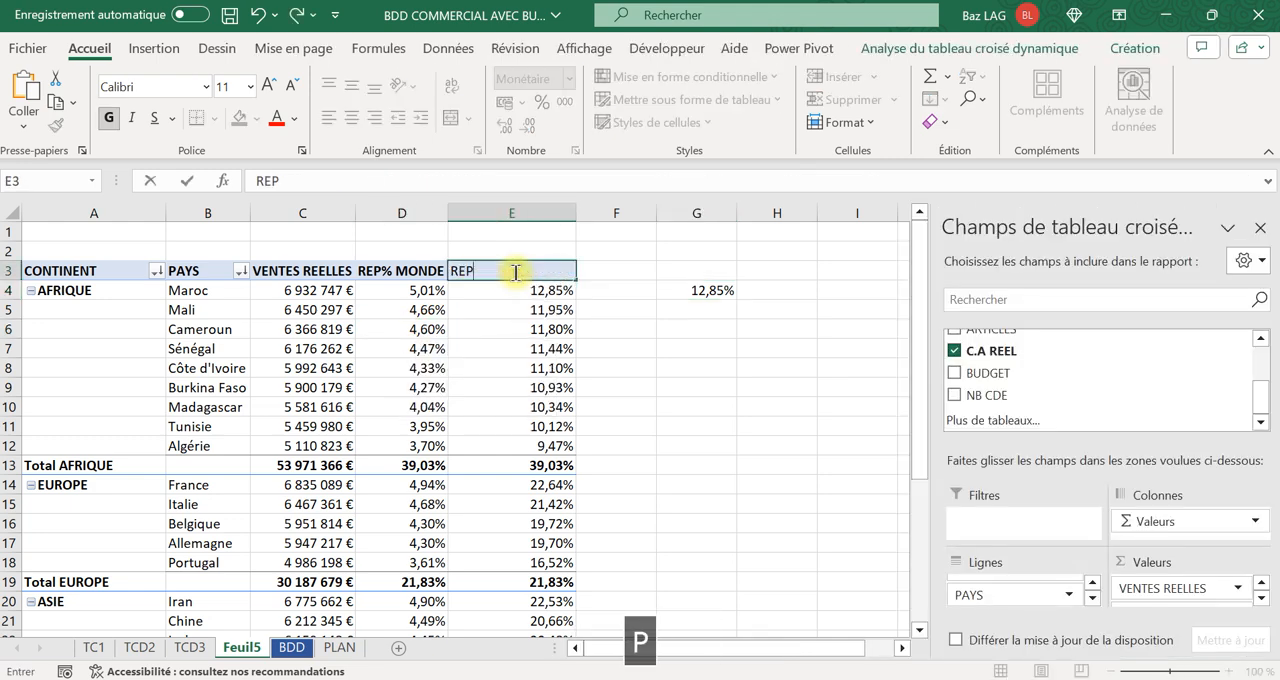
text(% )
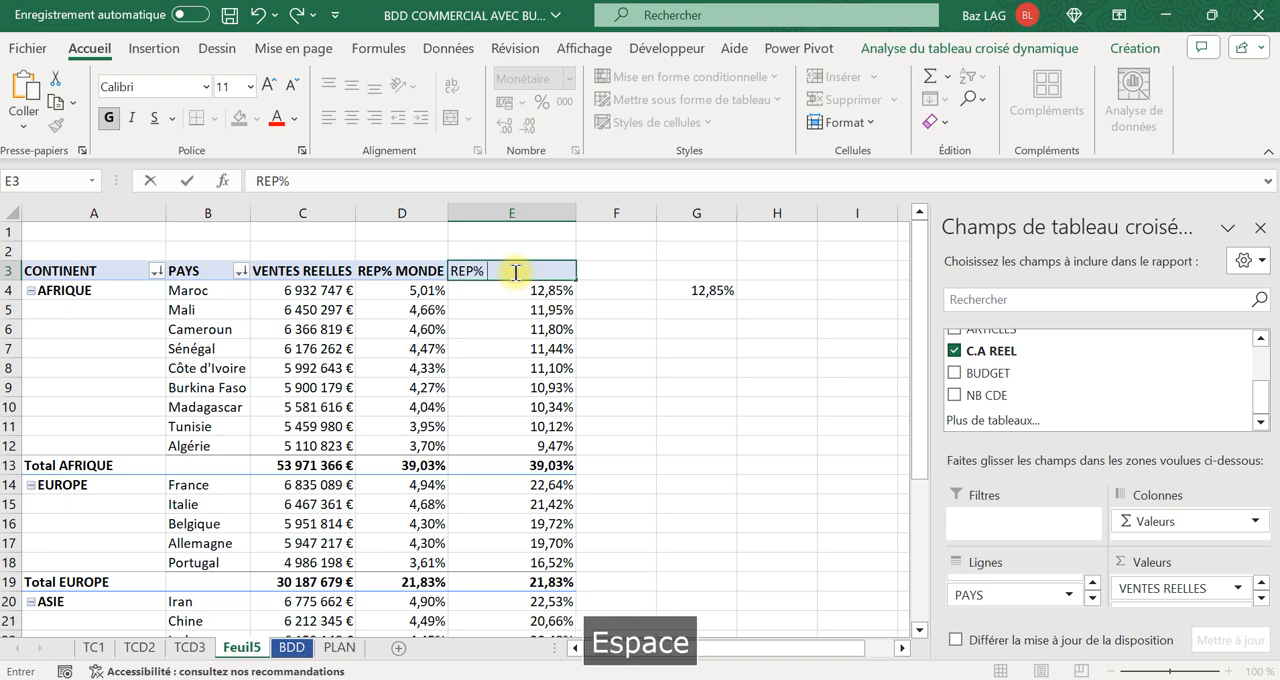
text(CONTINENT)
key(Tab)
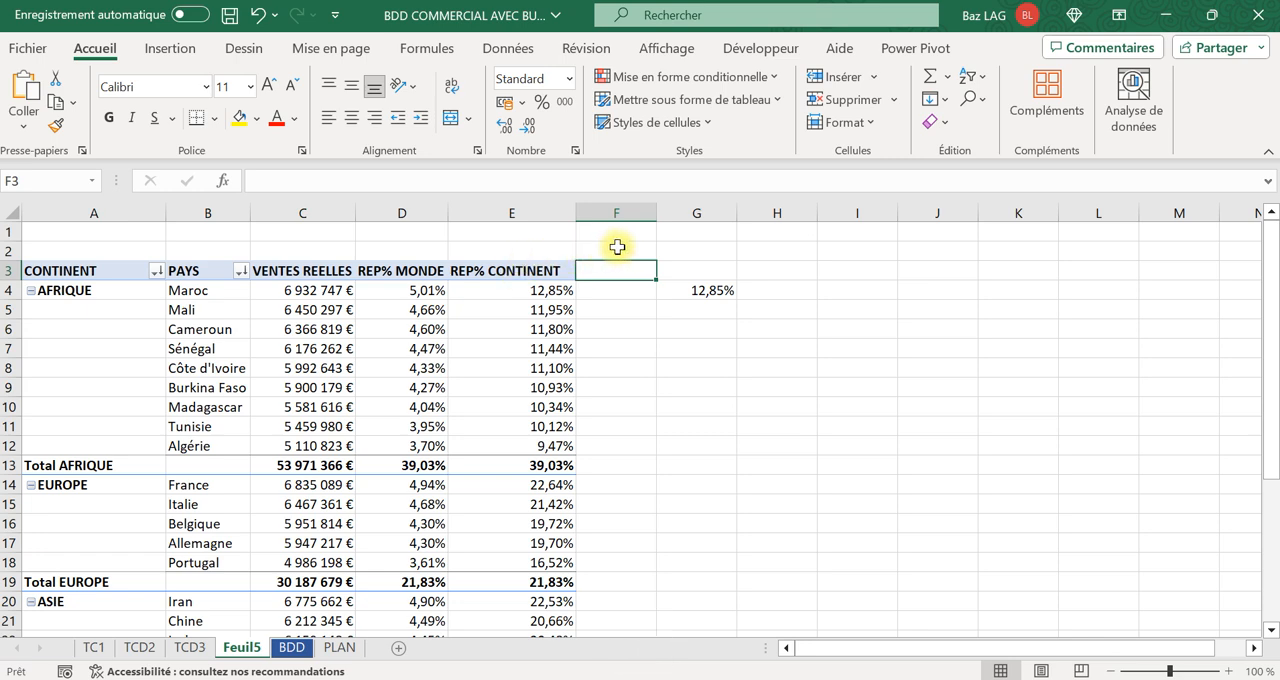
Delete the check formula from G4.
click(703, 292)
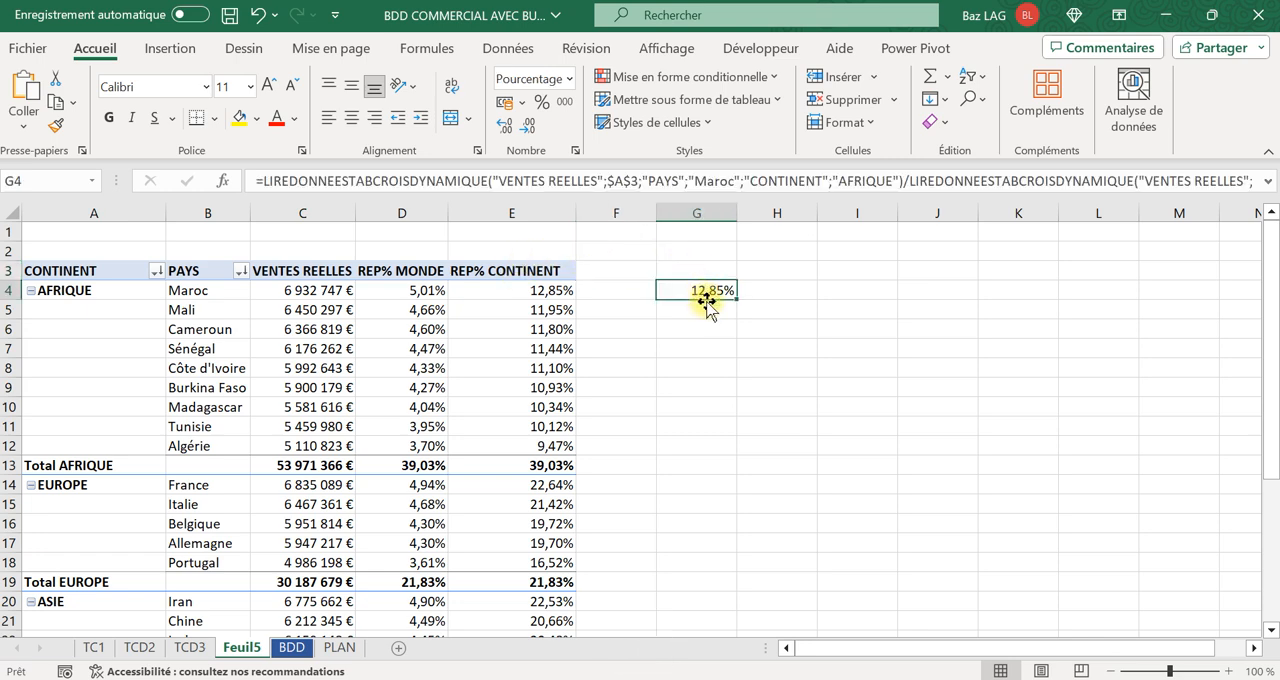
key(Delete)
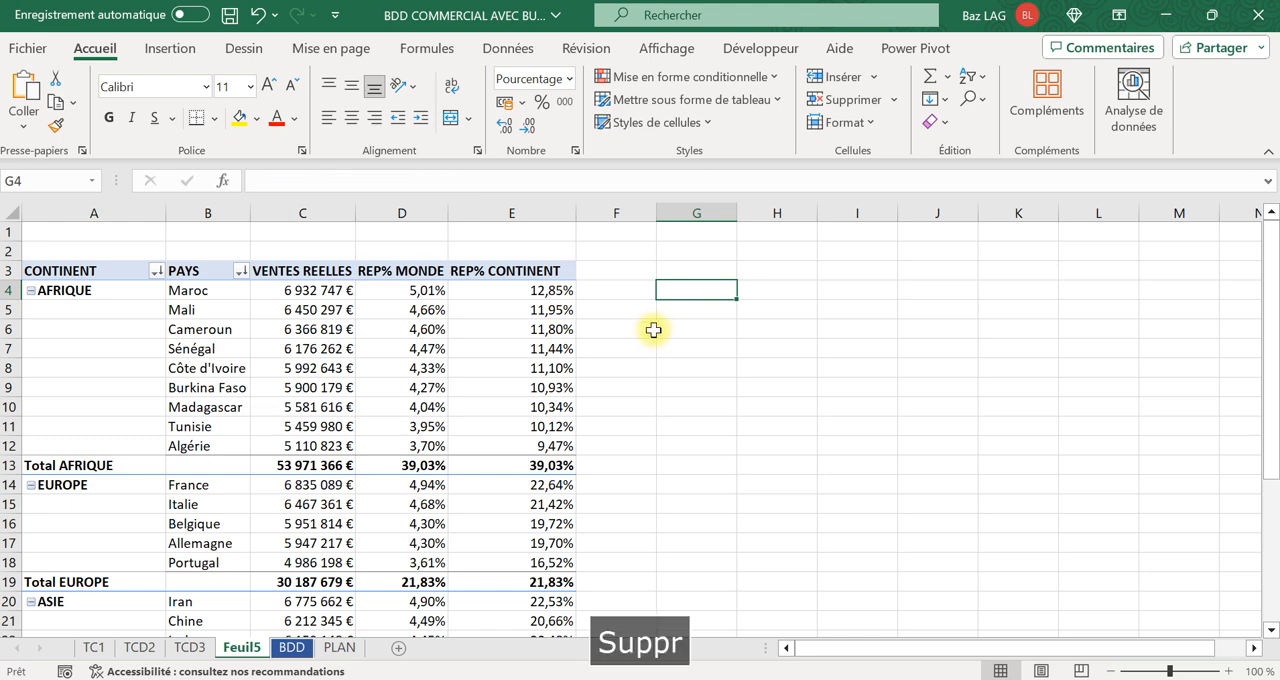
Compare the REP% MONDE and REP% CONTINENT values, and review the summarizing and display options available for REP% CONTINENT.
mouse_move(538, 304)
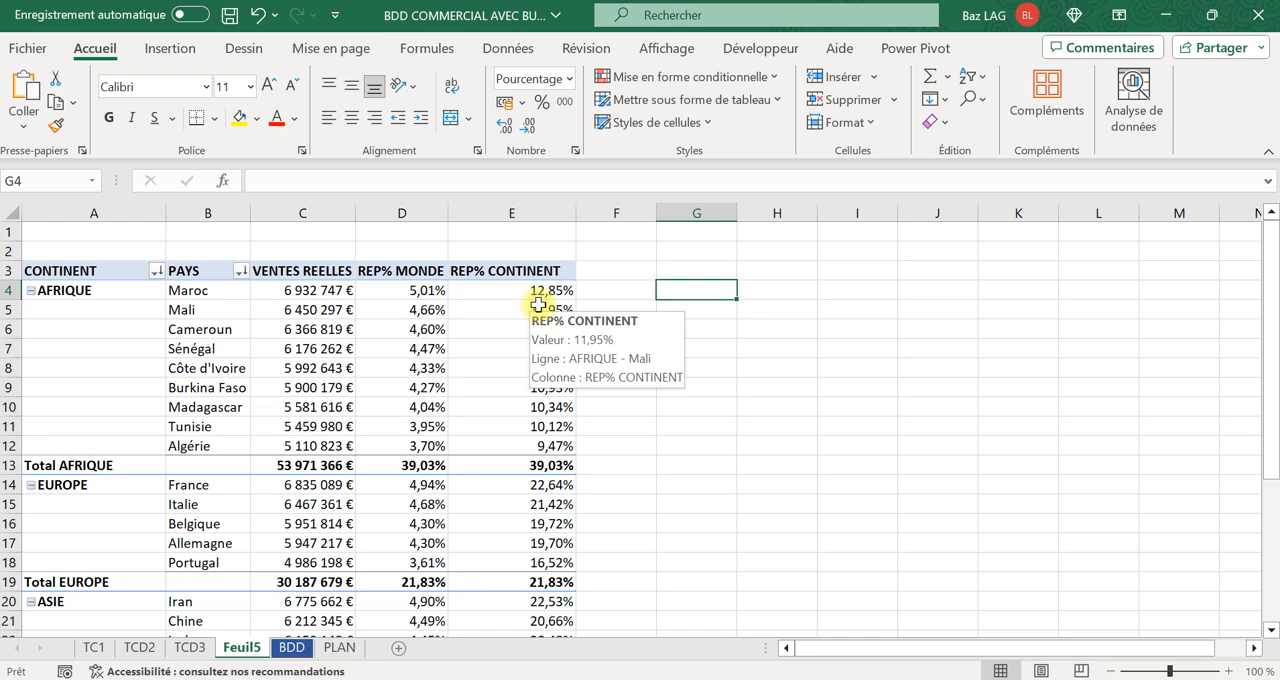
click(397, 310)
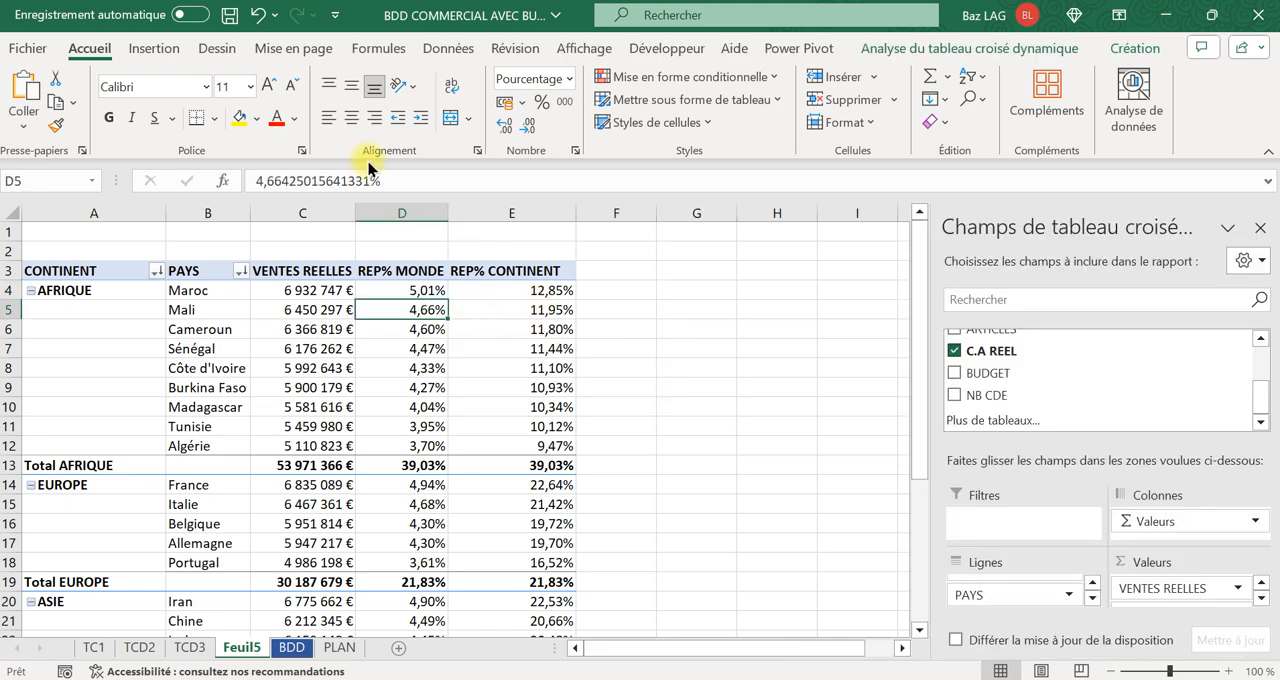
click(536, 292)
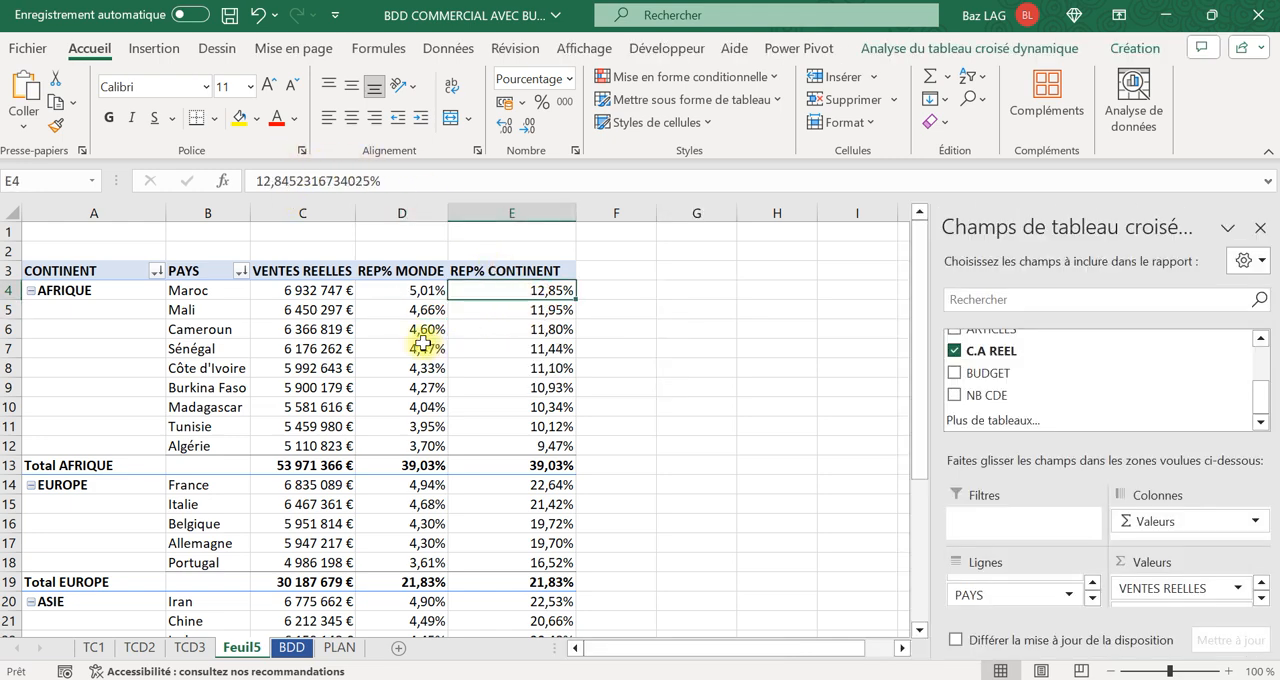
mouse_move(539, 349)
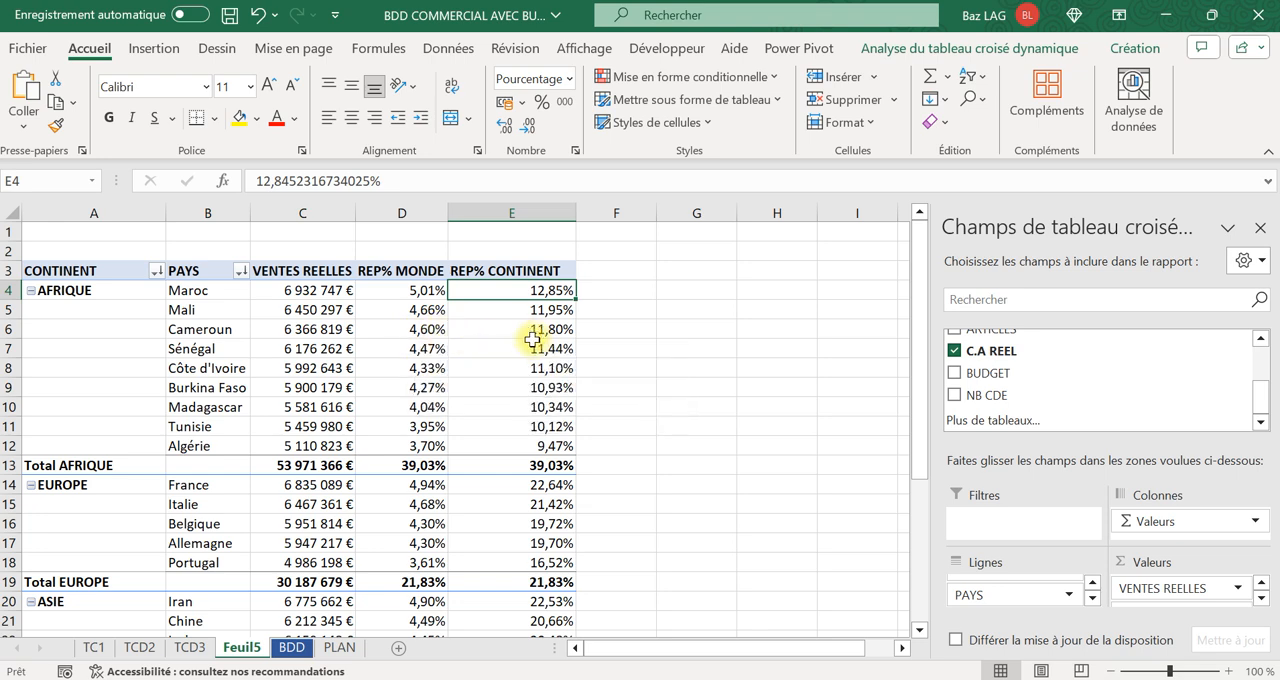
right_click(533, 330)
mouse_move(610, 516)
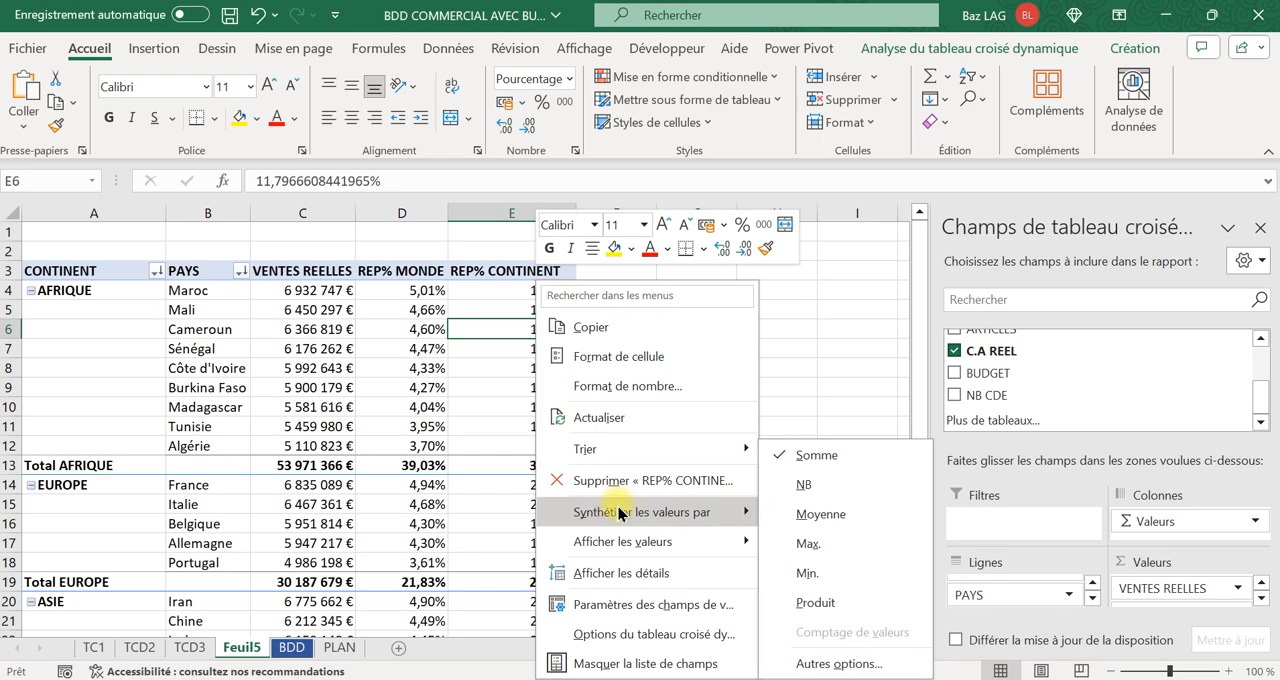
mouse_move(624, 543)
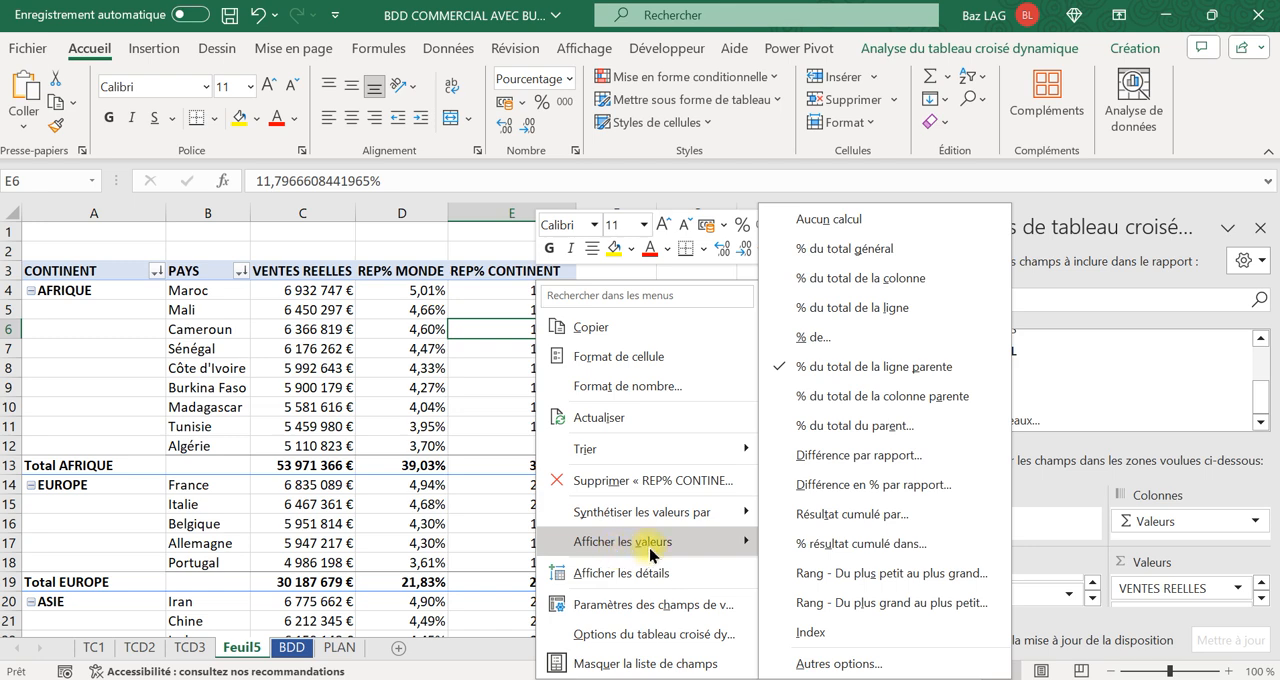
click(387, 347)
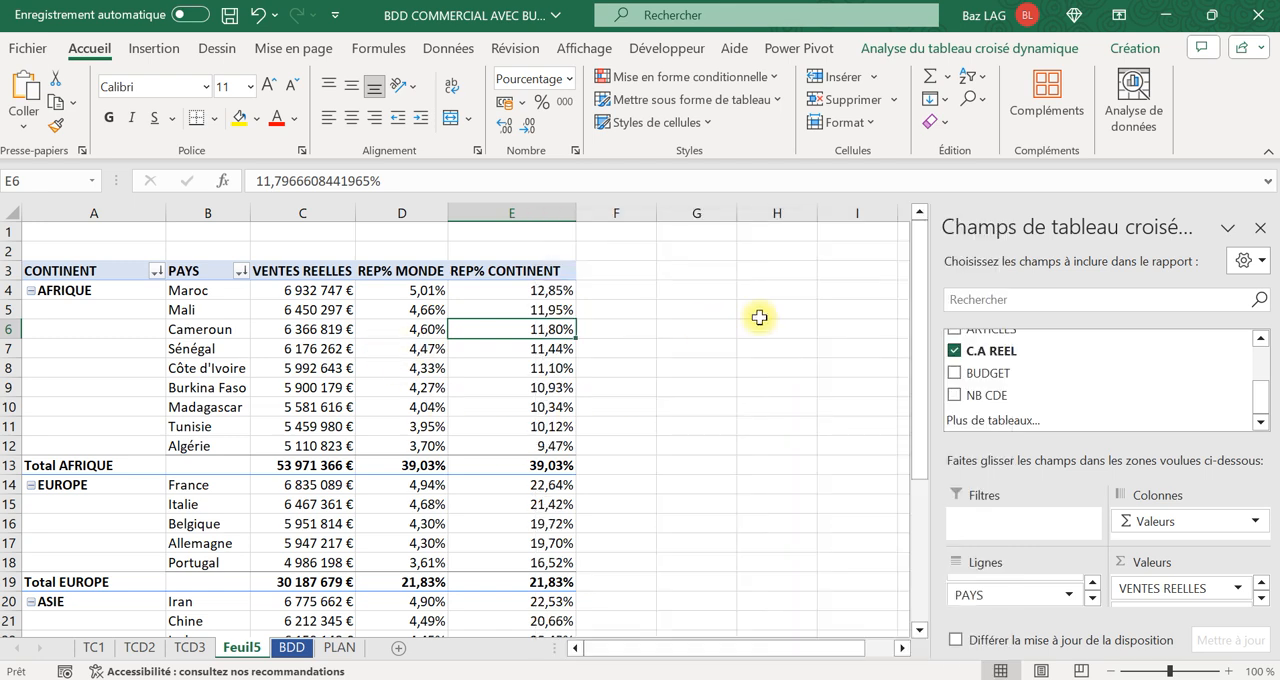
Rename the pivot table sheet Feuil5 as TCD4.
right_click(248, 648)
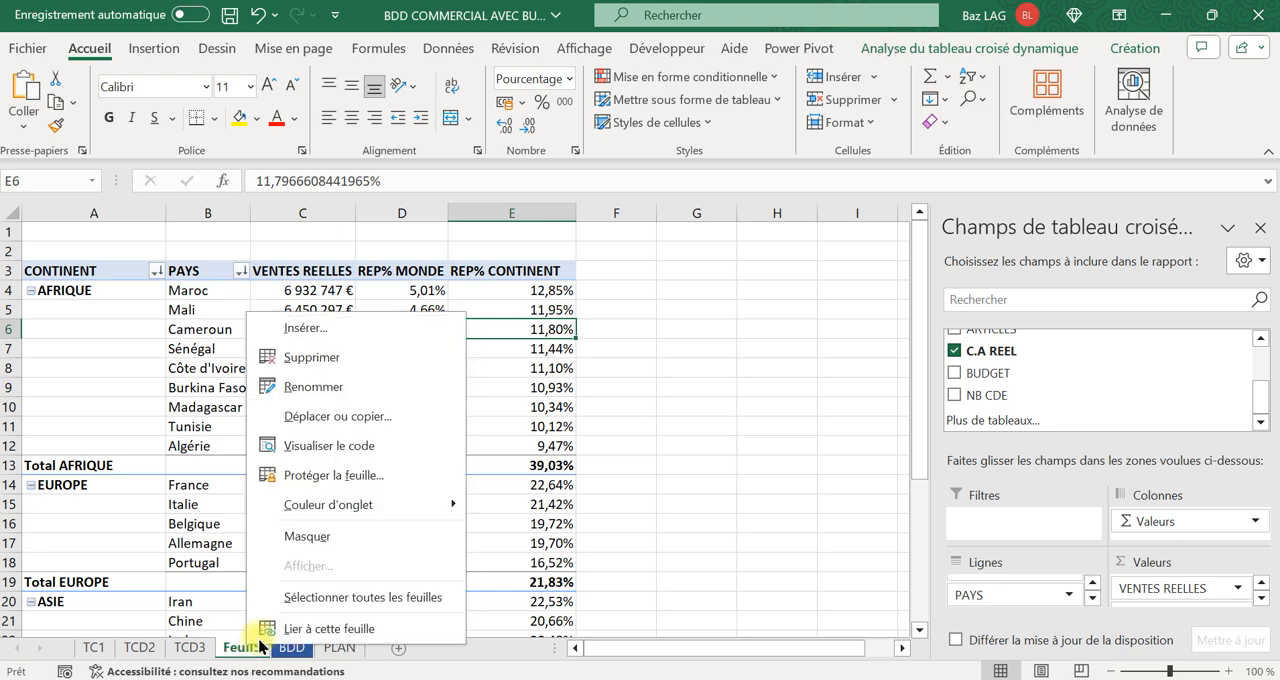
click(332, 388)
text(TCD4)
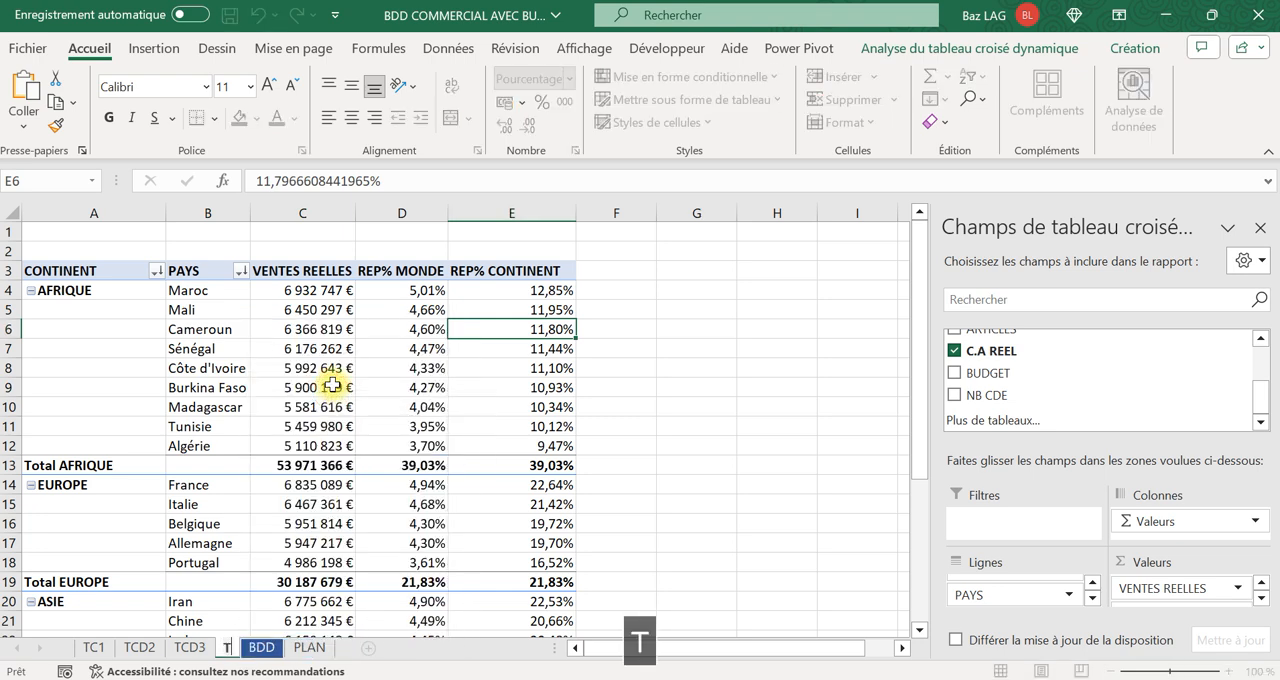
click(760, 326)
Review the elaborated calculations topic on the PLAN sheet, and return to the BDD sheet with a cell inside the data table selected.
click(334, 648)
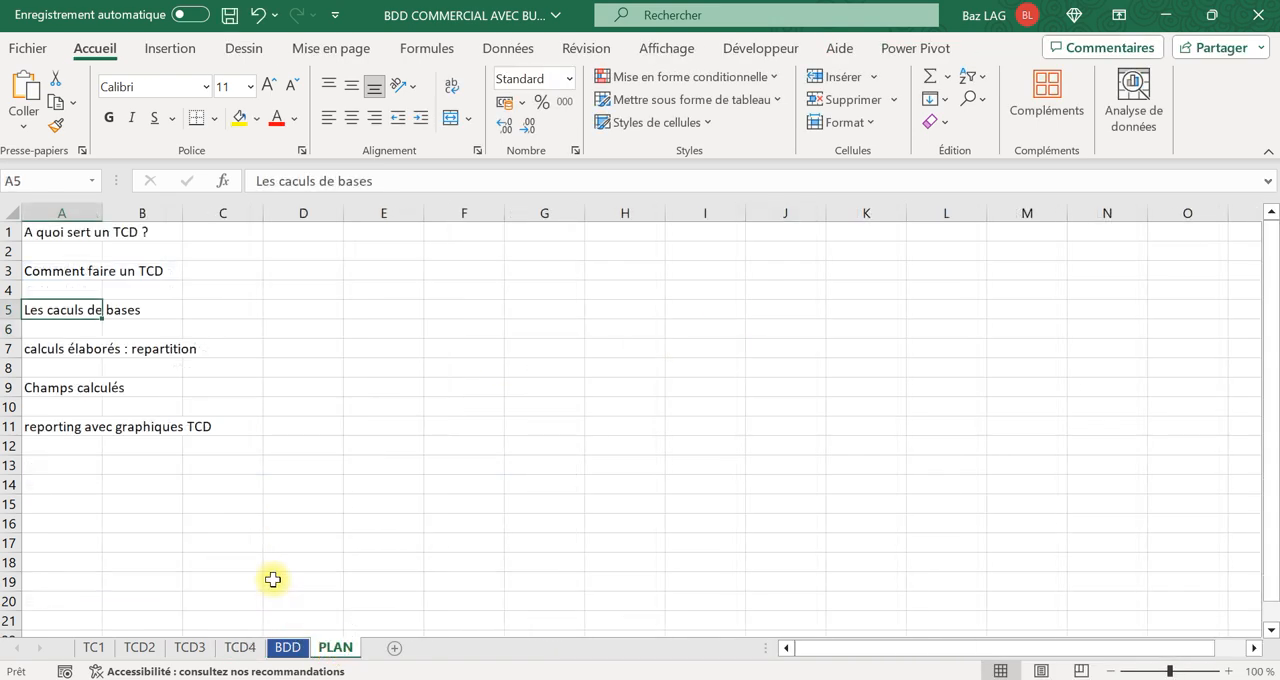
click(78, 350)
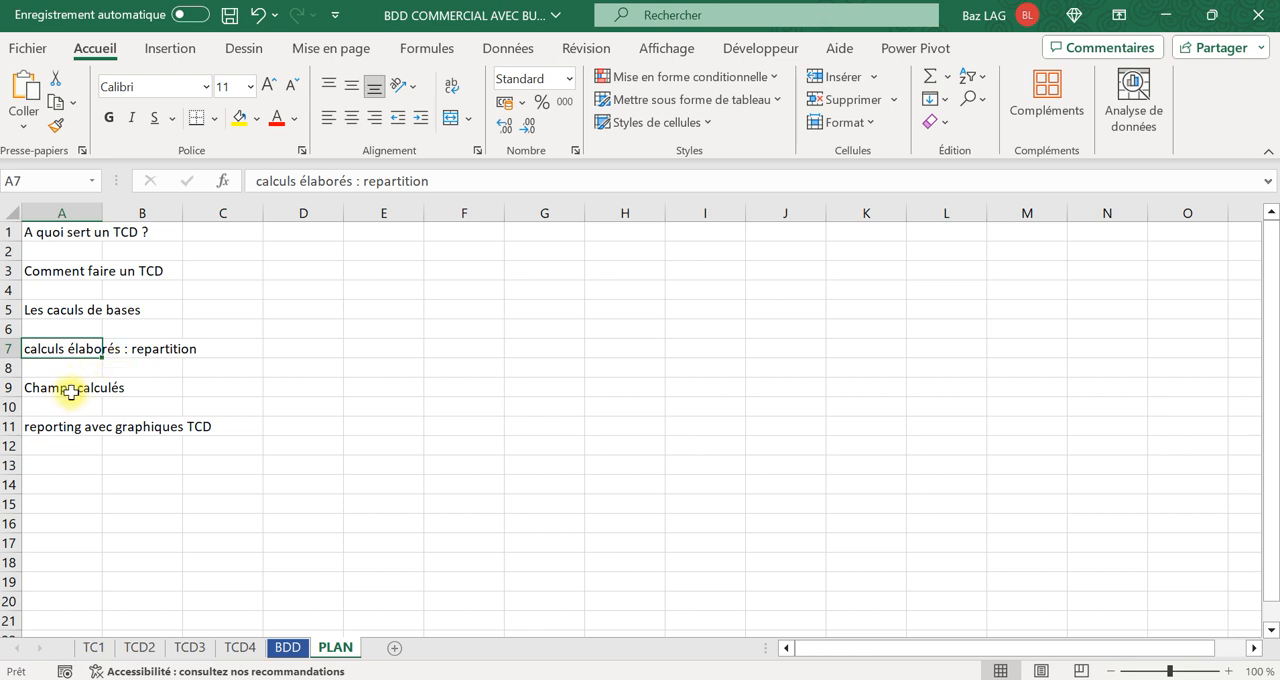
click(288, 648)
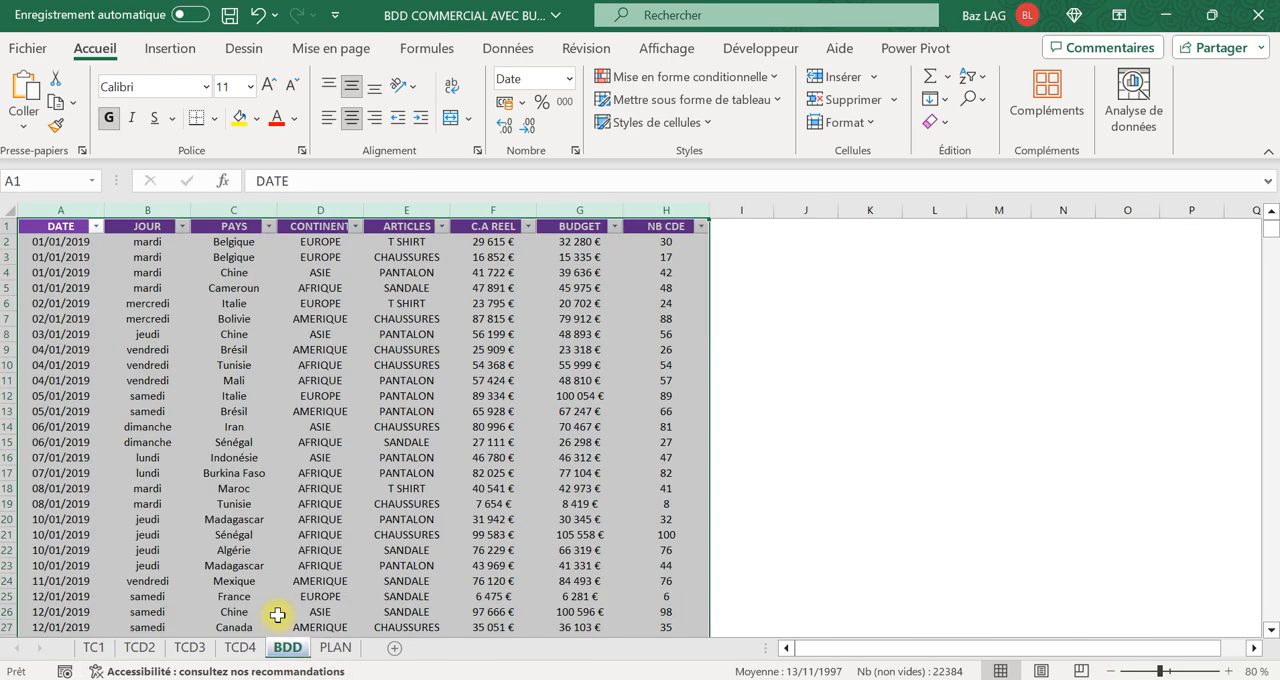
click(320, 441)
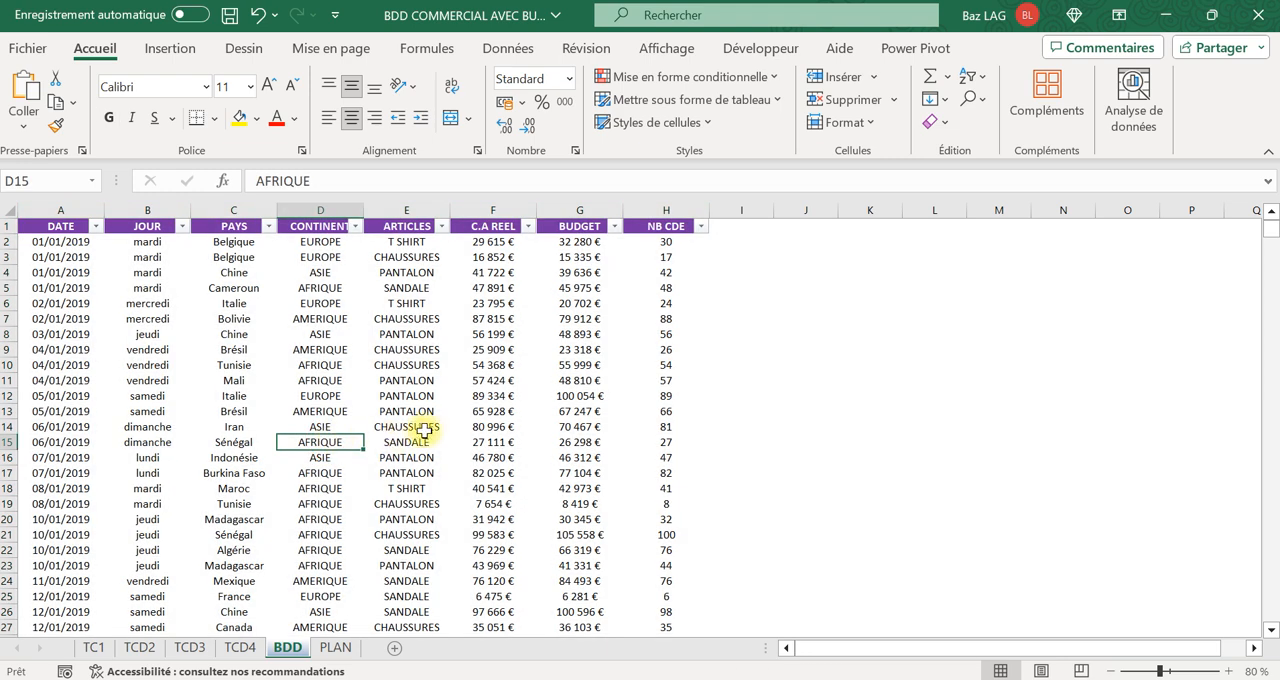
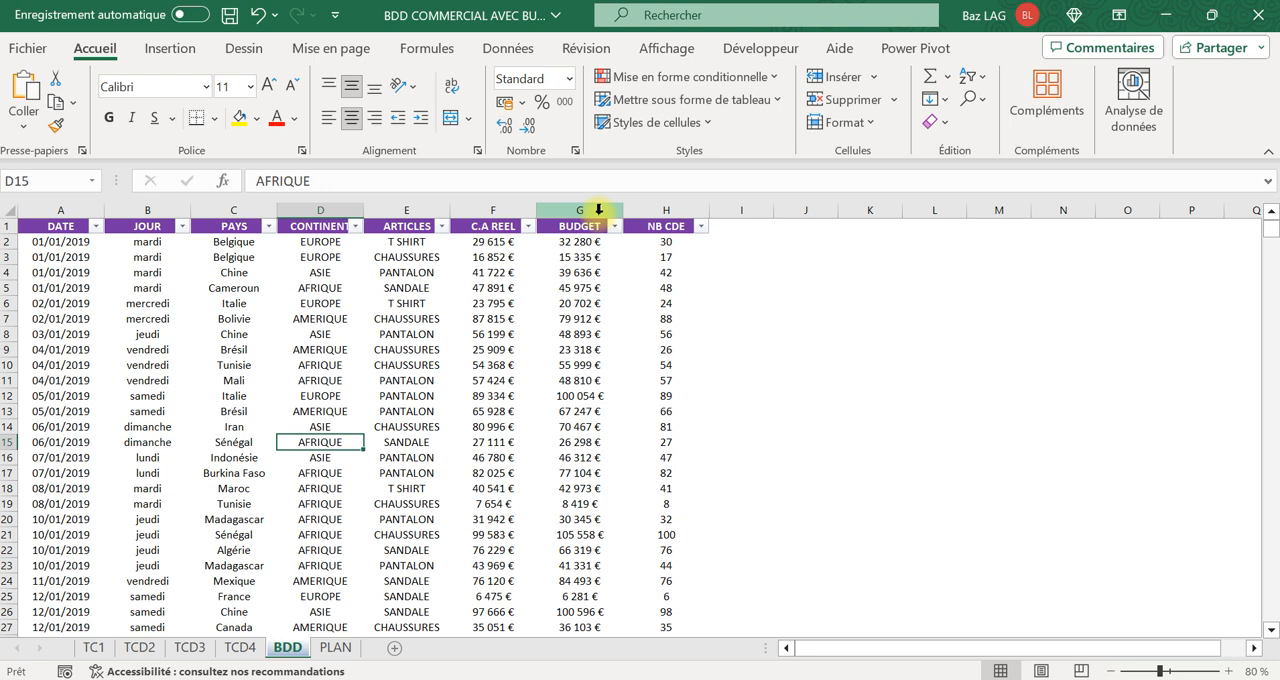
Create a pivot table on a new sheet from columns A to H of the BDD data.
drag(60, 209, 600, 149)
click(169, 48)
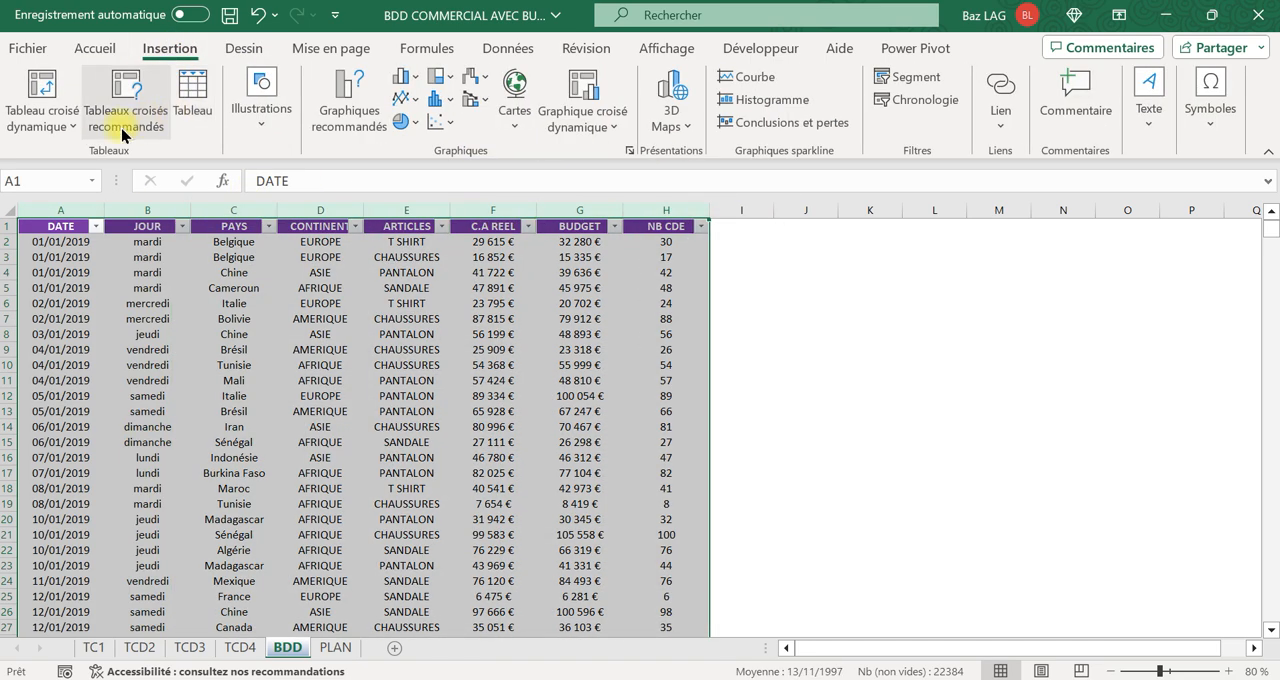
click(52, 88)
click(597, 537)
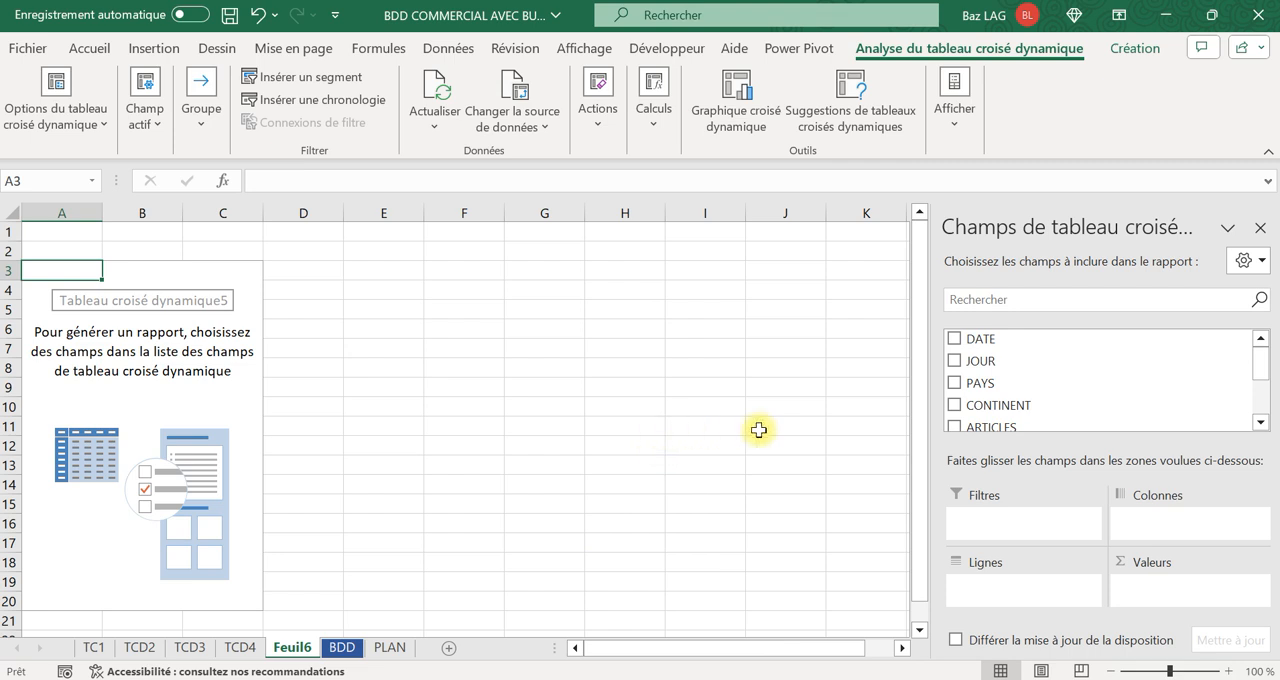
Add PAYS to the pivot table rows, and sum C.A REEL and BUDGET as its values.
scroll(1060, 405, down, 1)
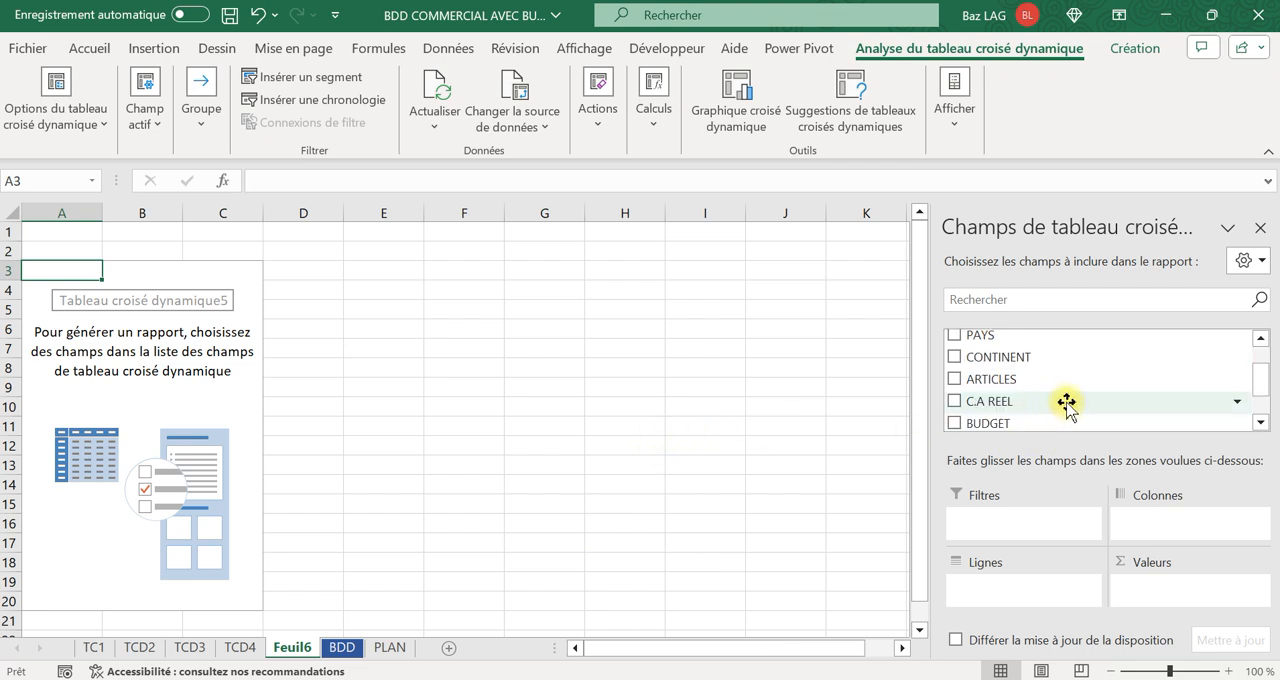
scroll(1050, 392, up, 1)
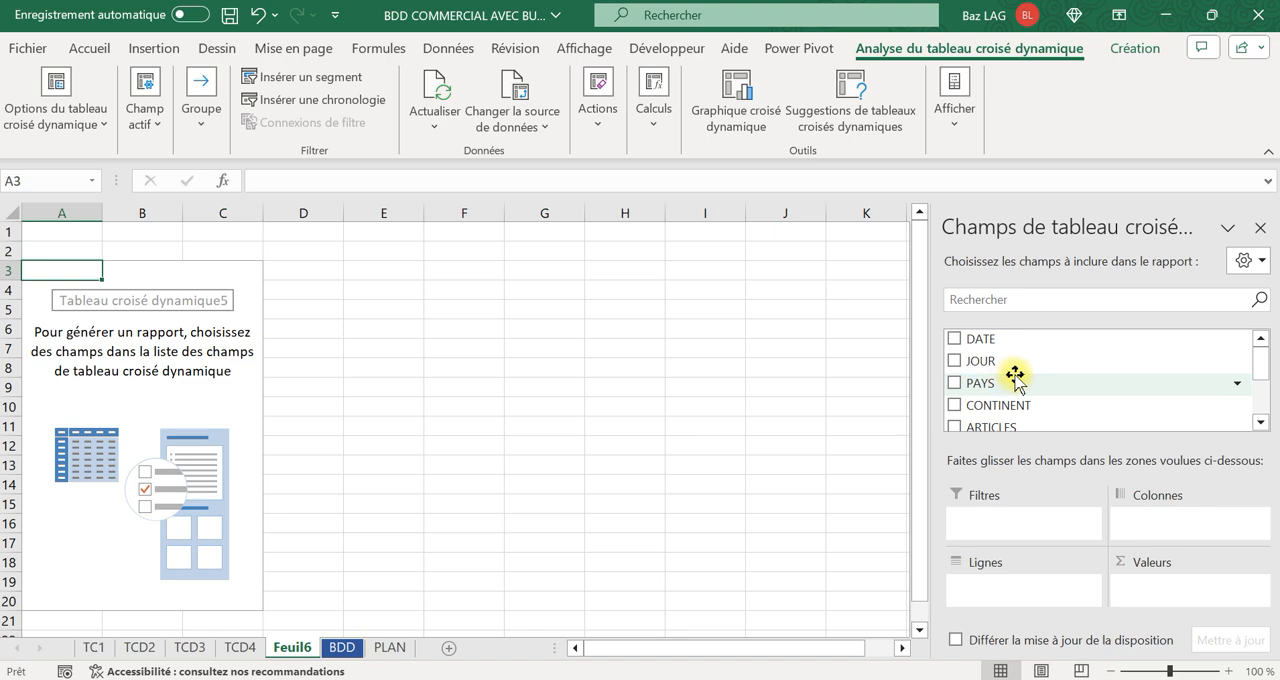
drag(988, 383, 1040, 598)
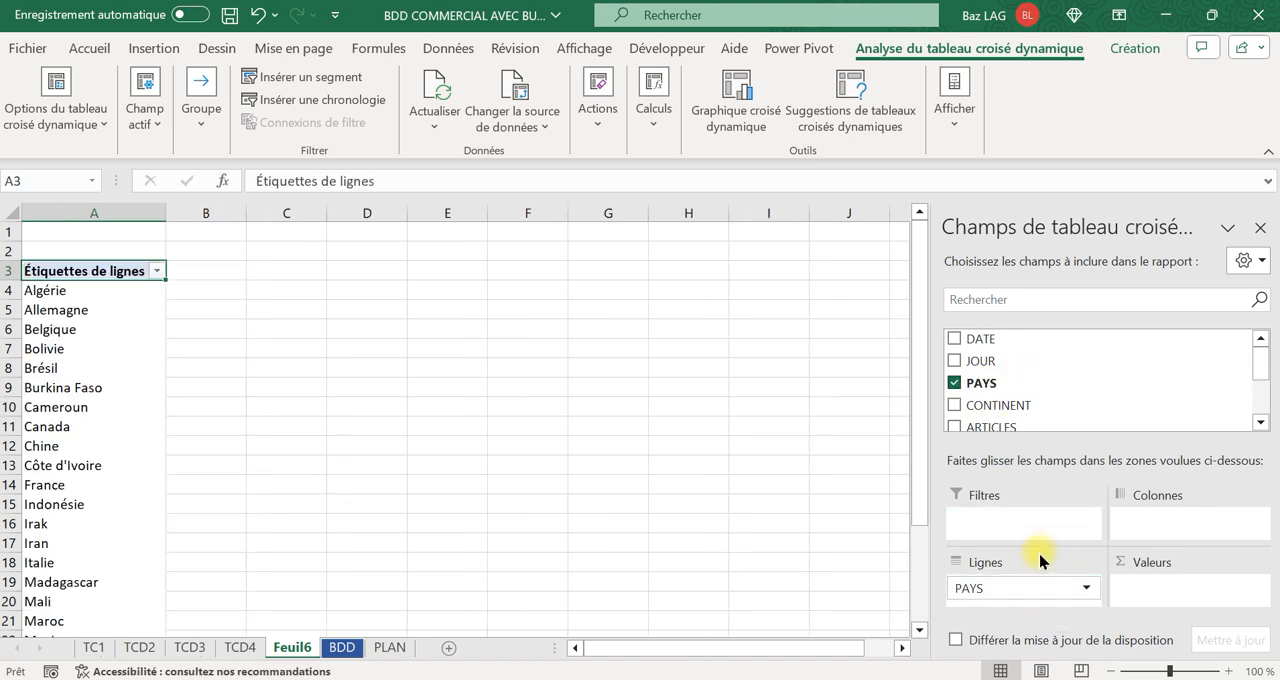
scroll(1048, 403, down, 2)
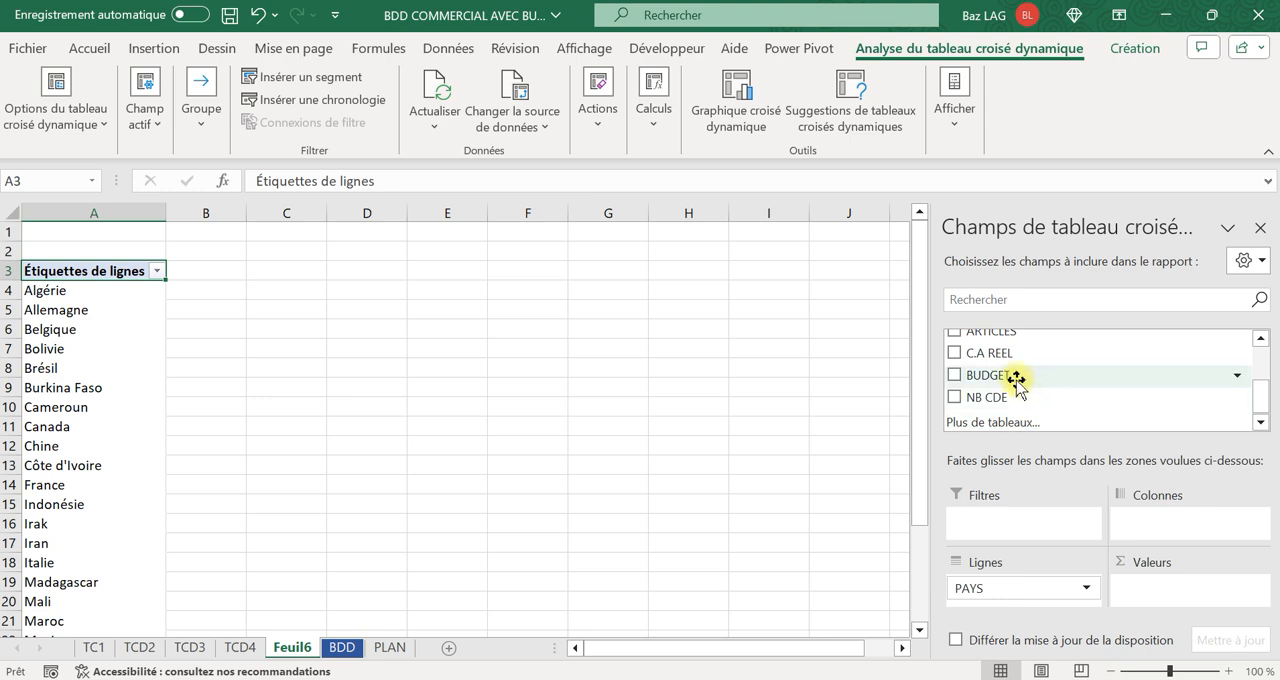
drag(983, 355, 1157, 597)
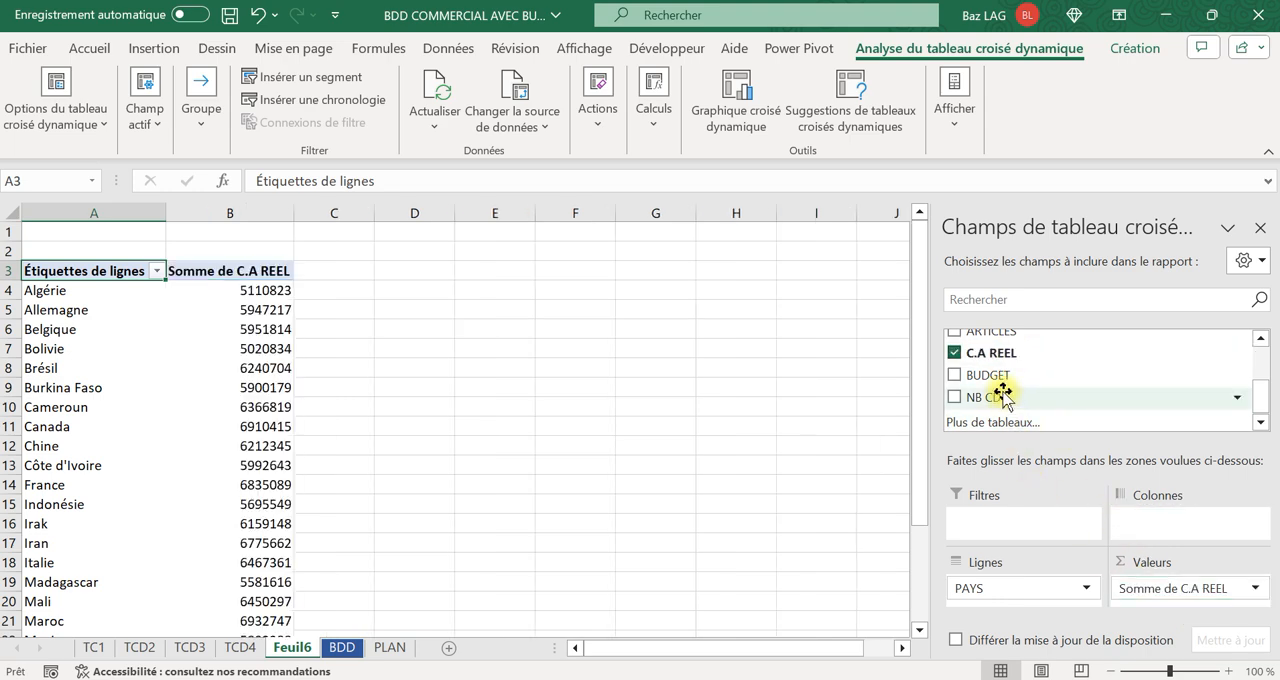
drag(994, 375, 1180, 603)
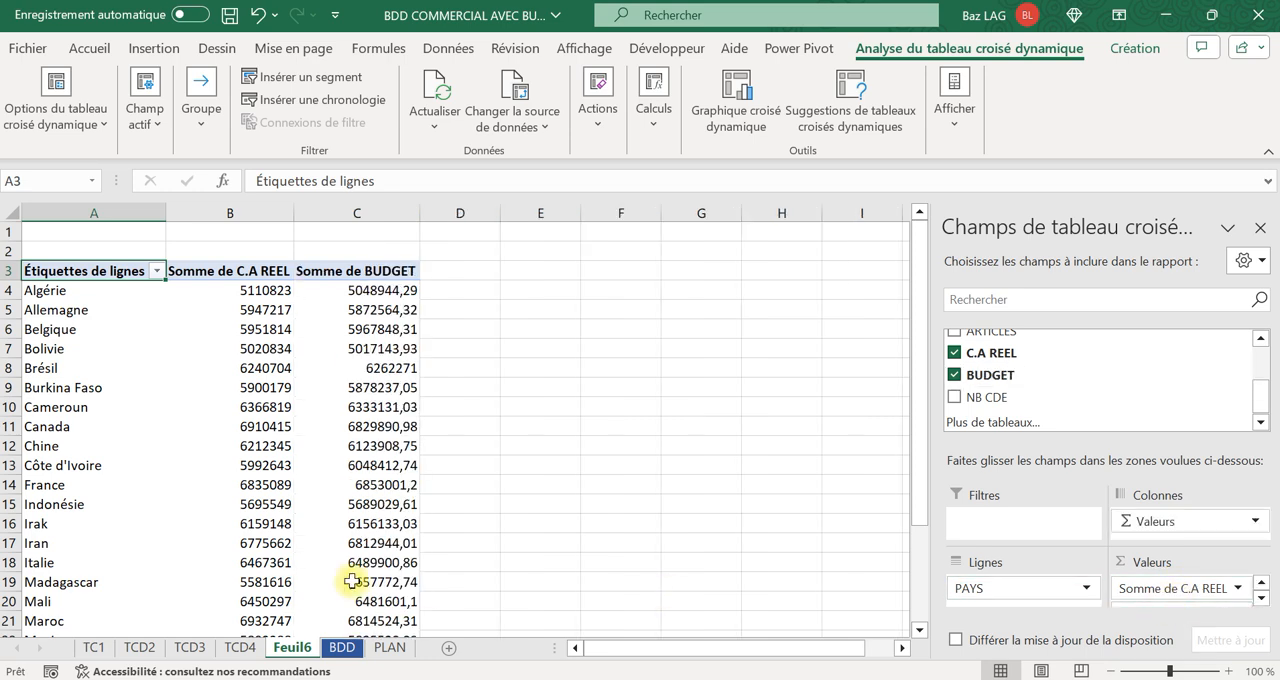
Enter the formula =B4-B4 in D4 and fill it down to D11.
click(484, 288)
text(+)
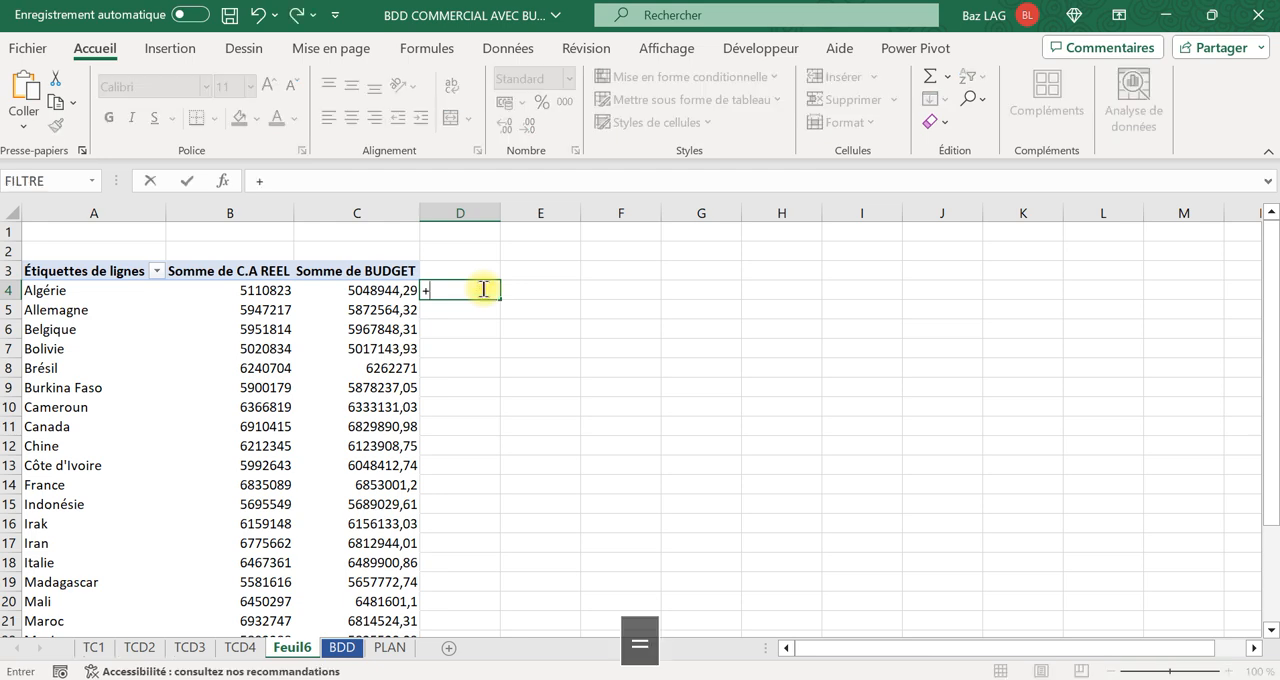
key(BackSpace)
key(Caps_Lock)
text(=b)
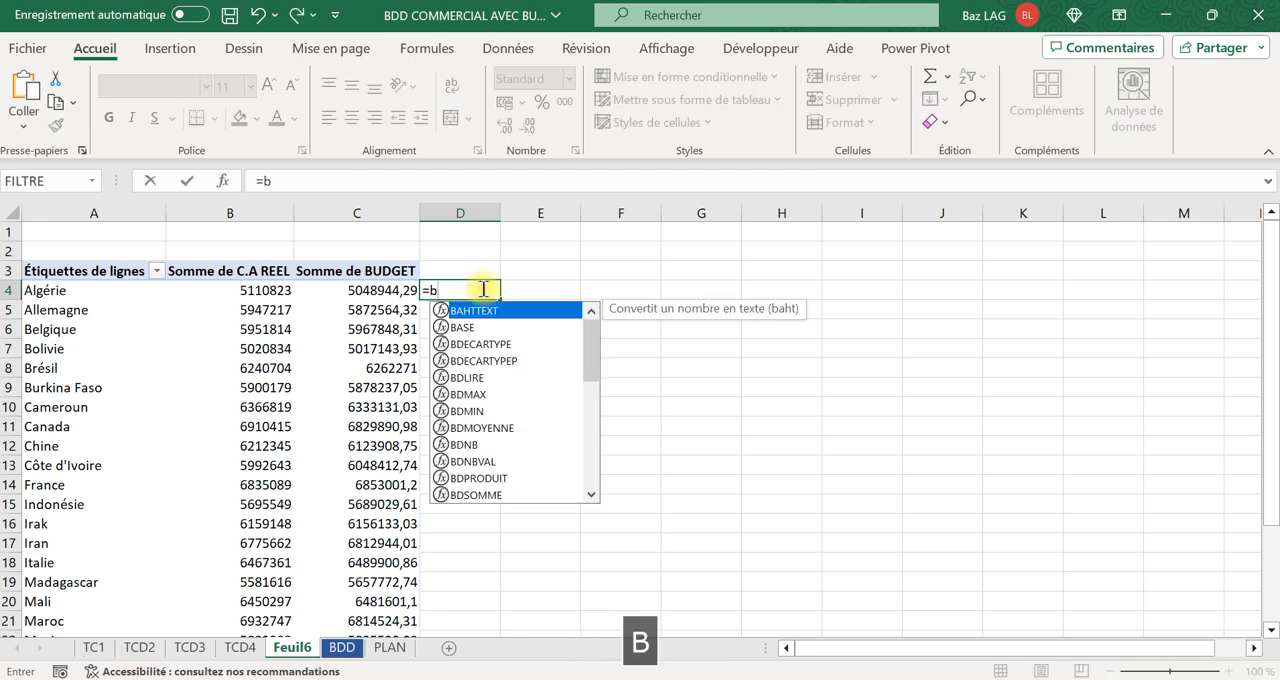
text(4)
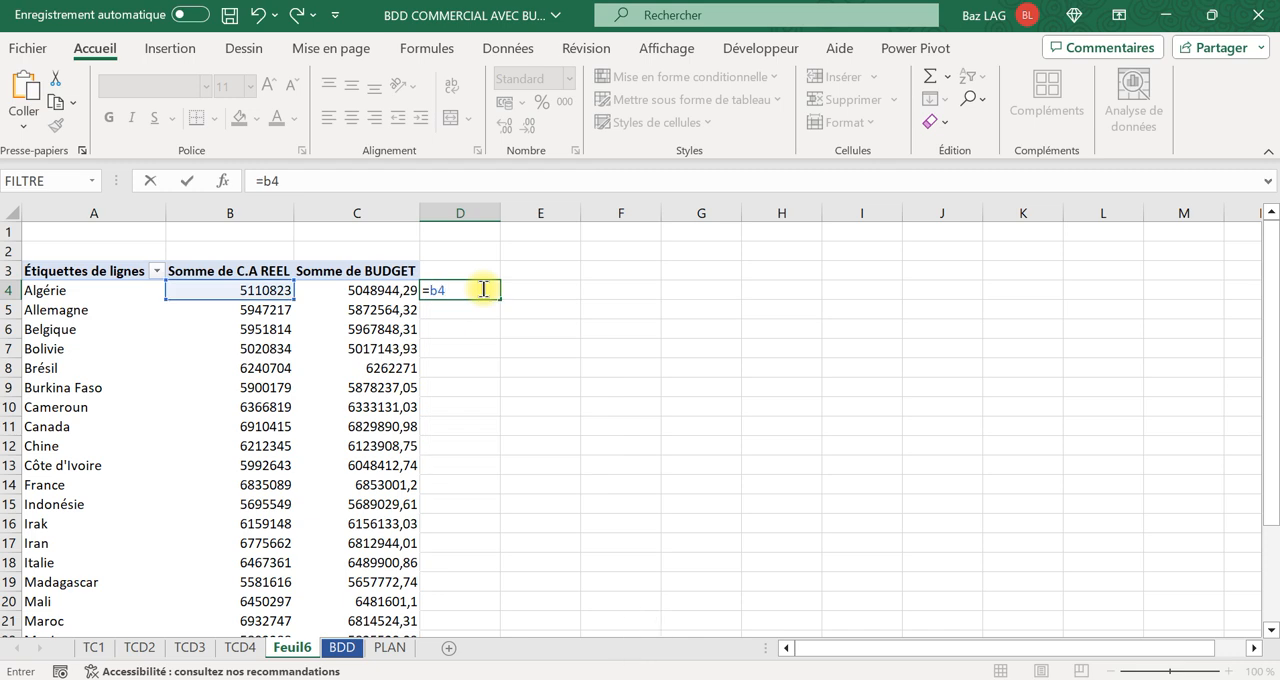
text(-b4)
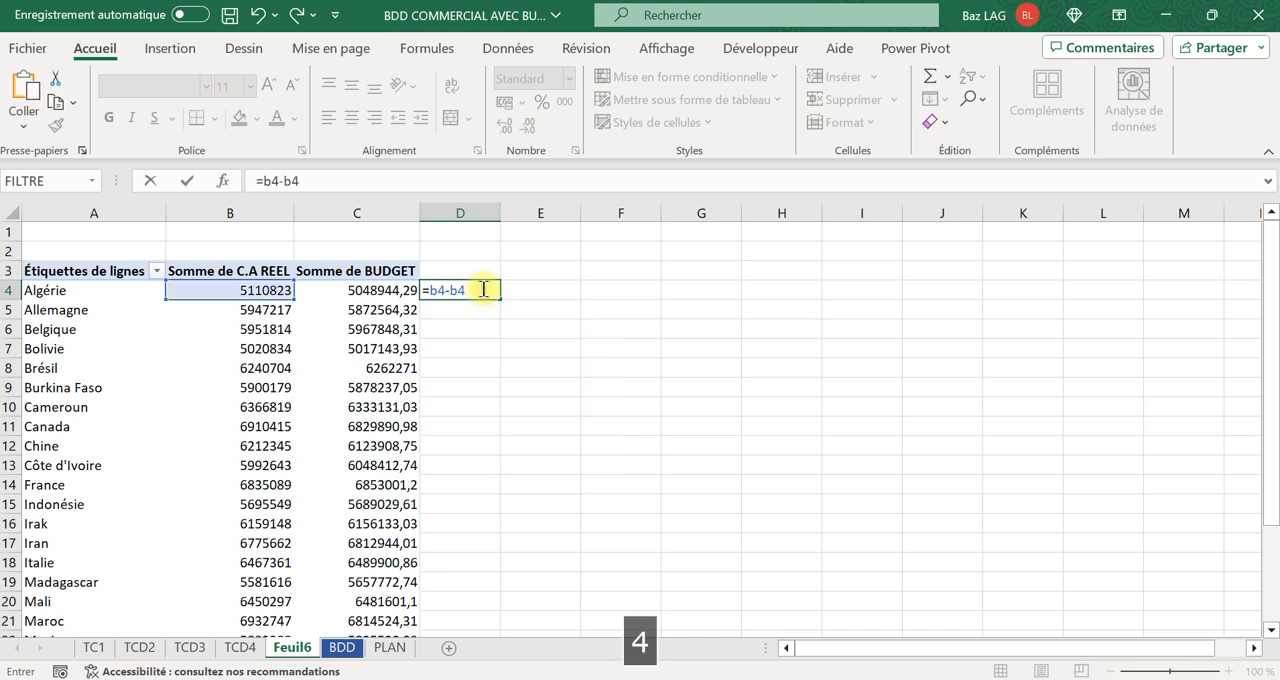
key(Return)
click(486, 289)
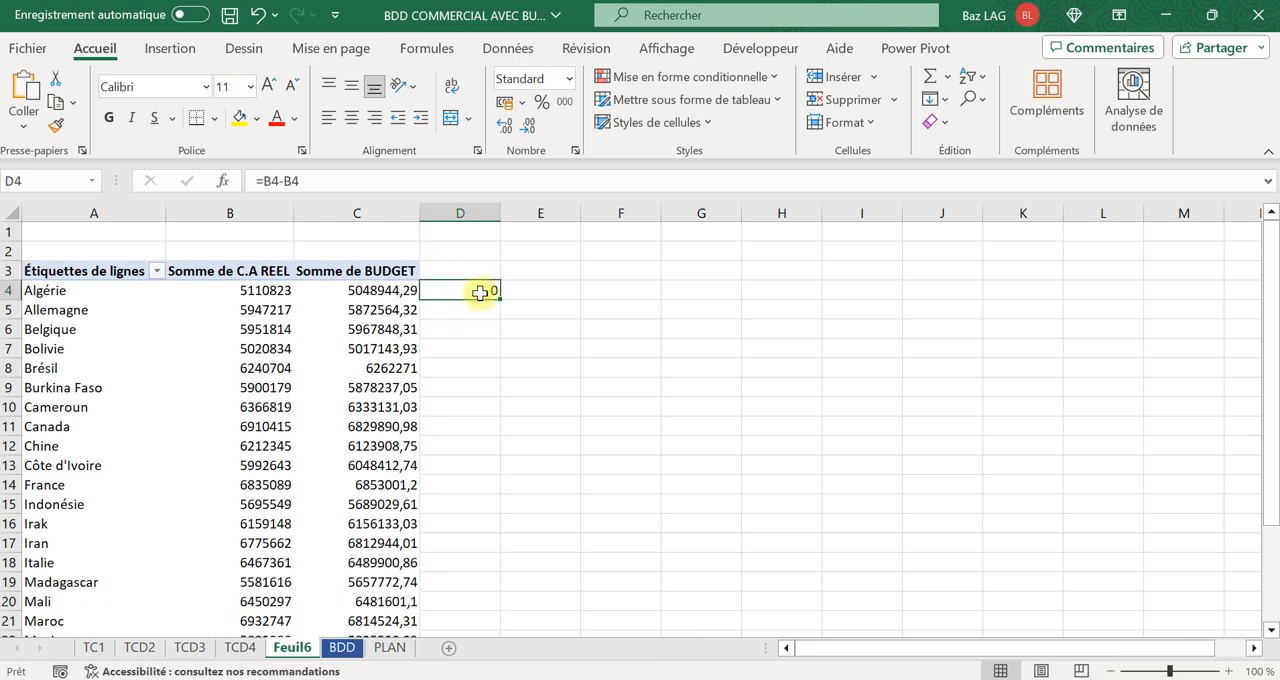
drag(500, 299, 506, 434)
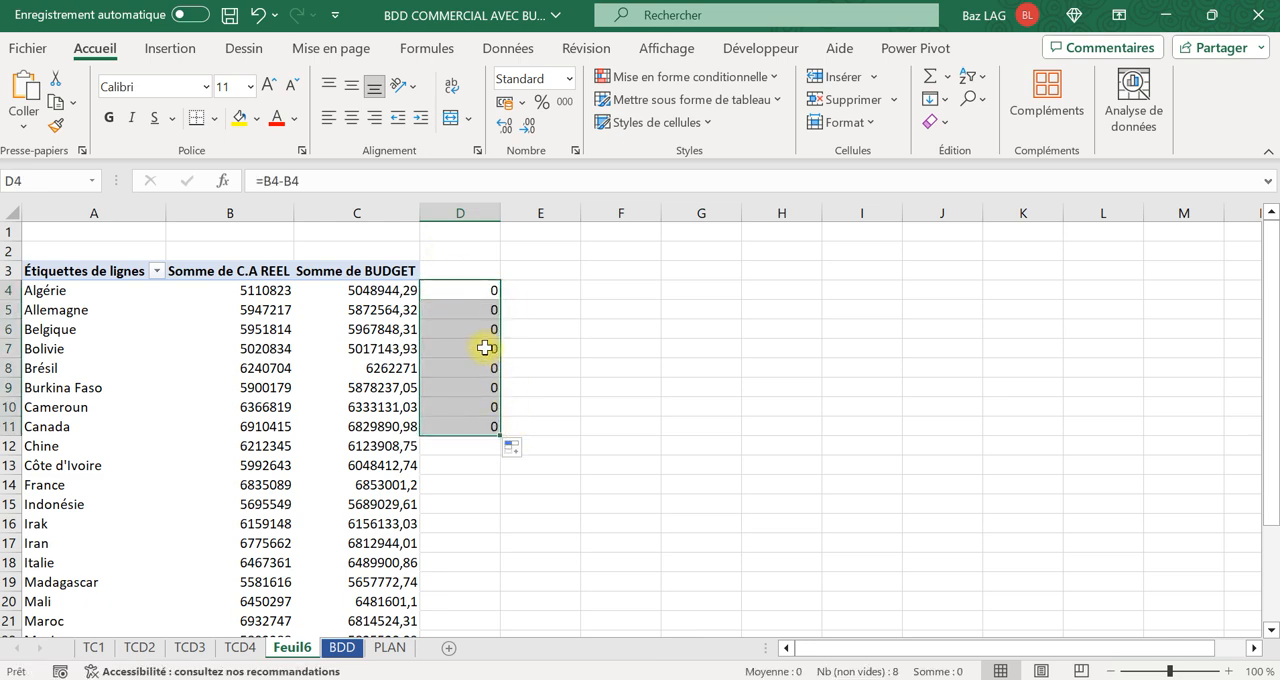
Correct the formula in D4 to =B4-C4 so it subtracts the budget from the actual revenue.
click(469, 288)
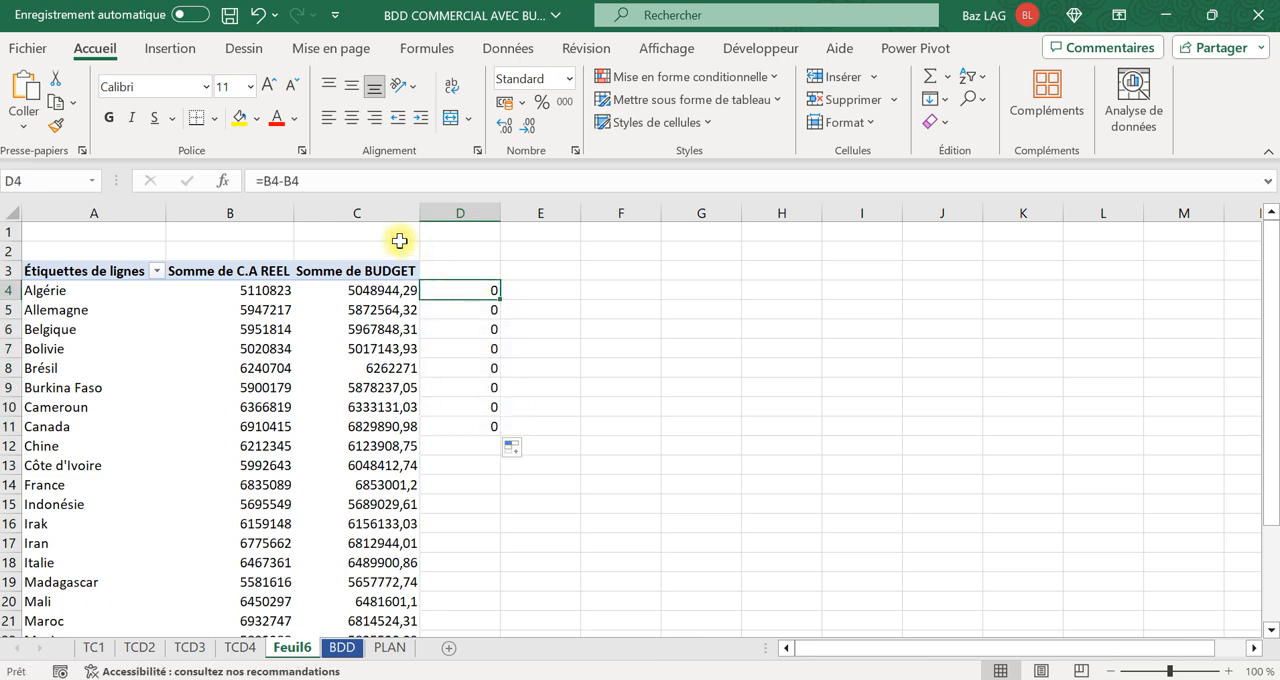
click(290, 181)
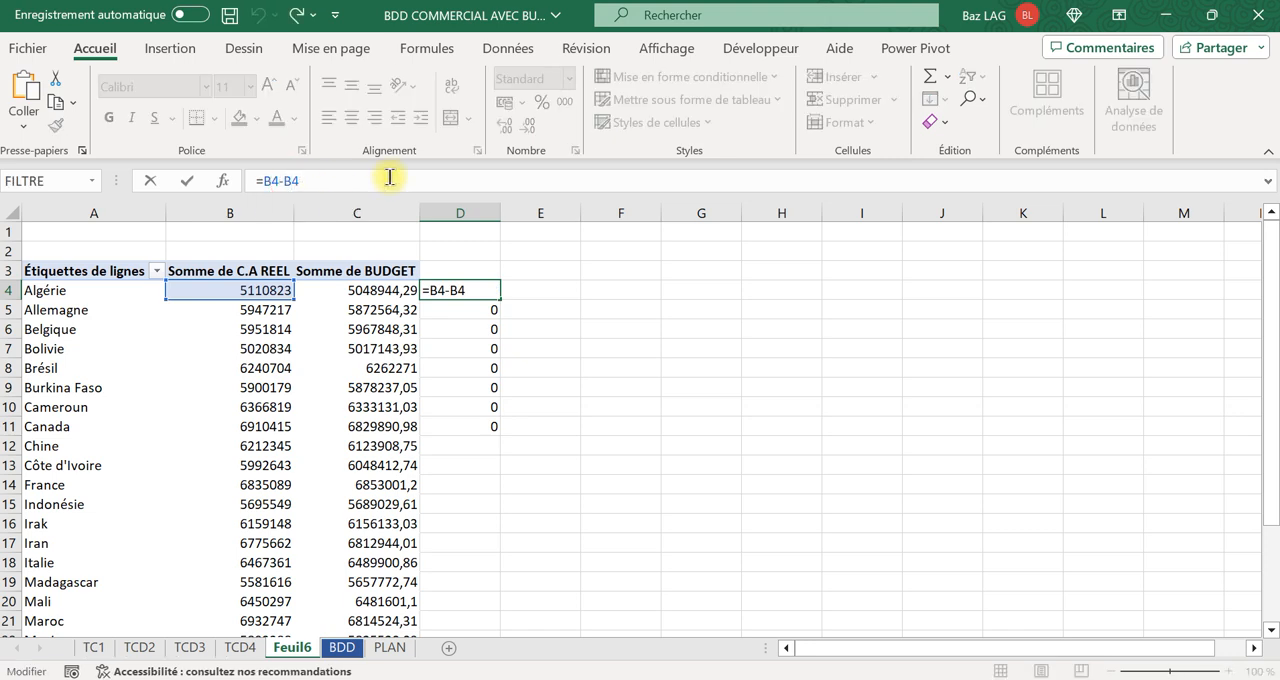
key(BackSpace)
text(C)
key(Return)
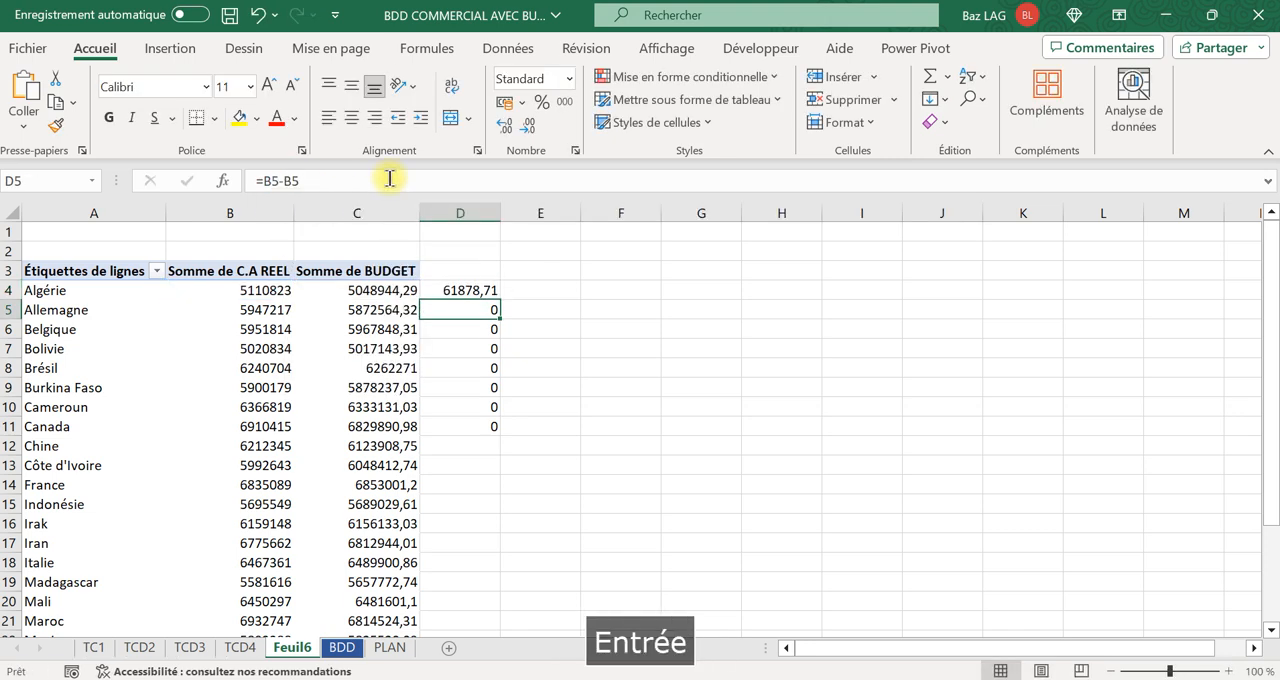
Fill the D4 difference formula down to D28, including the grand total row.
click(490, 289)
drag(503, 300, 503, 600)
scroll(474, 383, up, 2)
scroll(480, 441, down, 2)
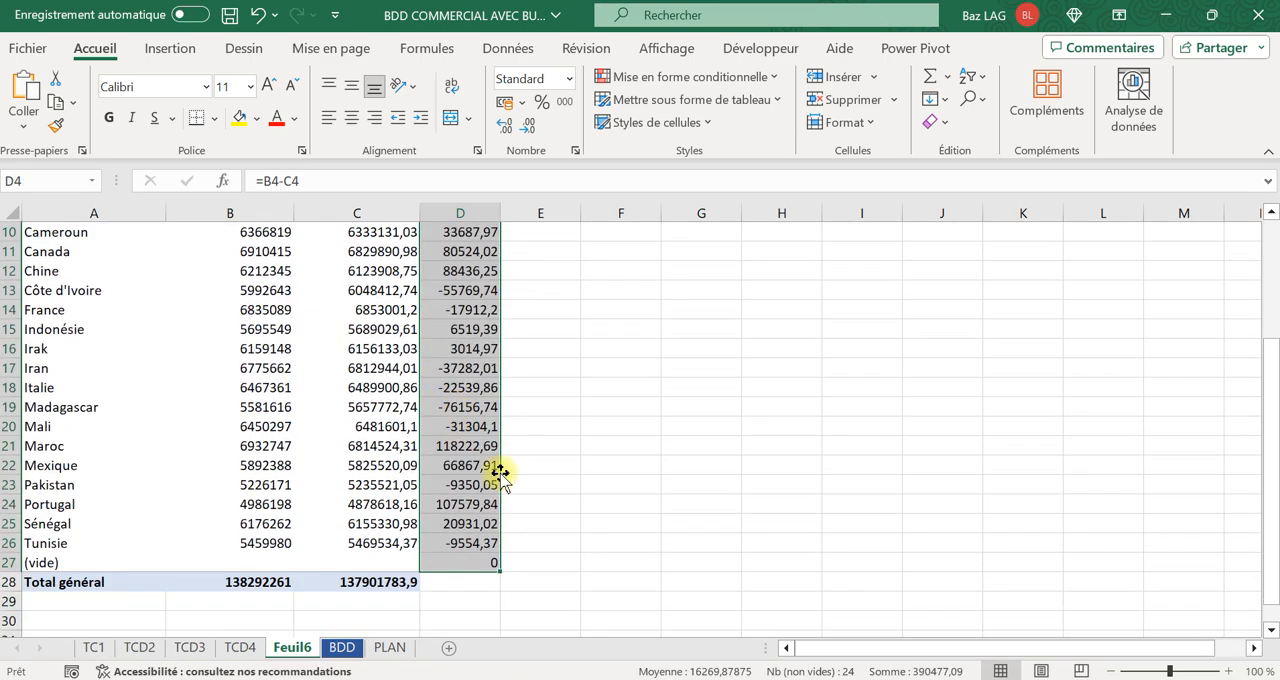
drag(500, 571, 503, 591)
scroll(443, 430, up, 3)
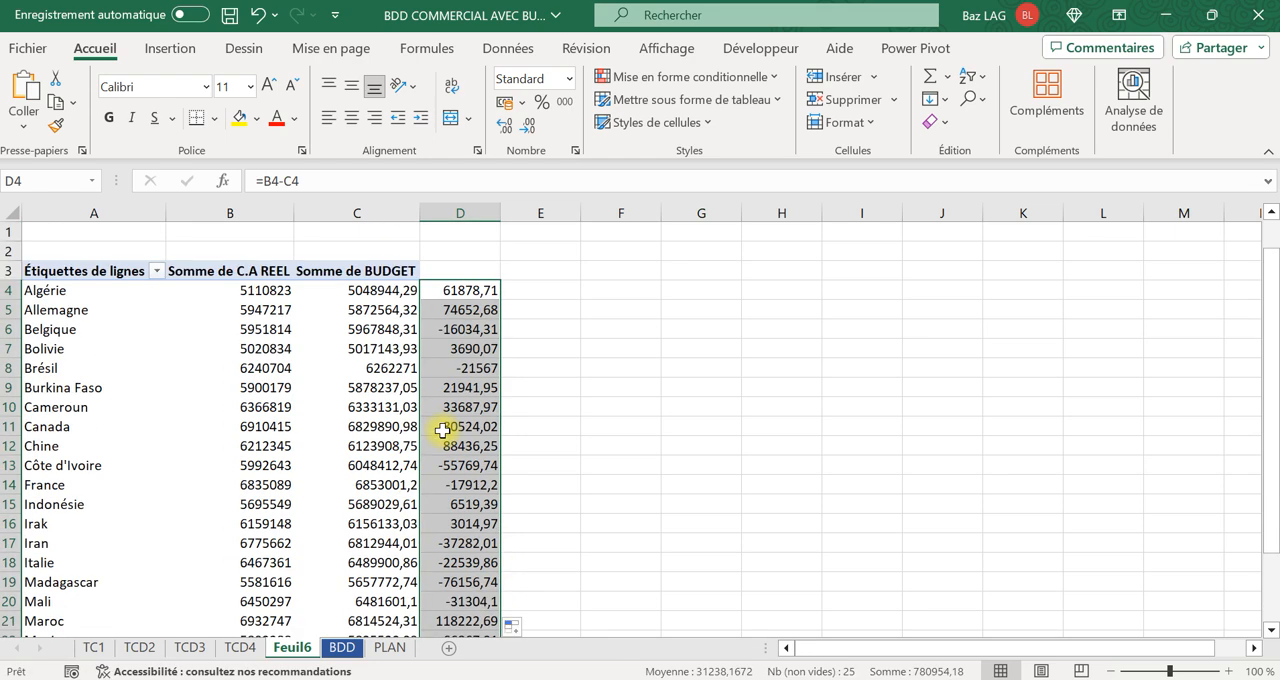
Add ARTICLES beneath PAYS in the pivot table rows, and examine how far column D's difference formulas cover the expanded table.
click(310, 368)
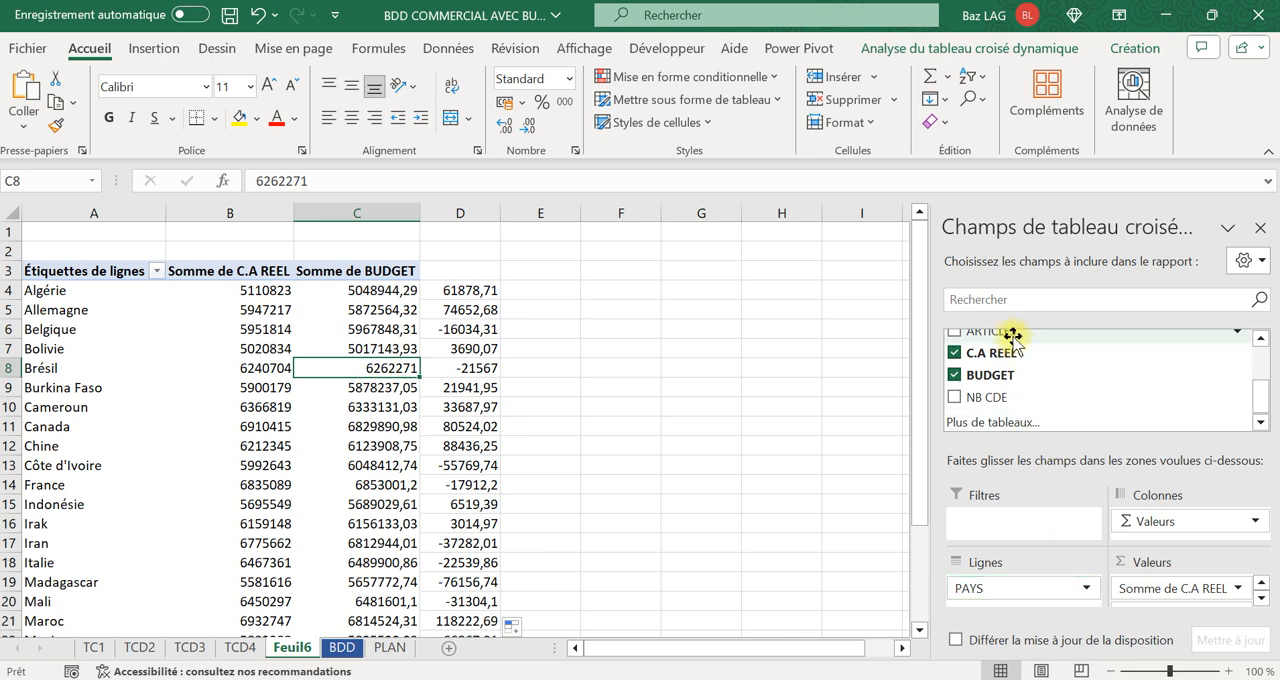
drag(1013, 336, 1040, 605)
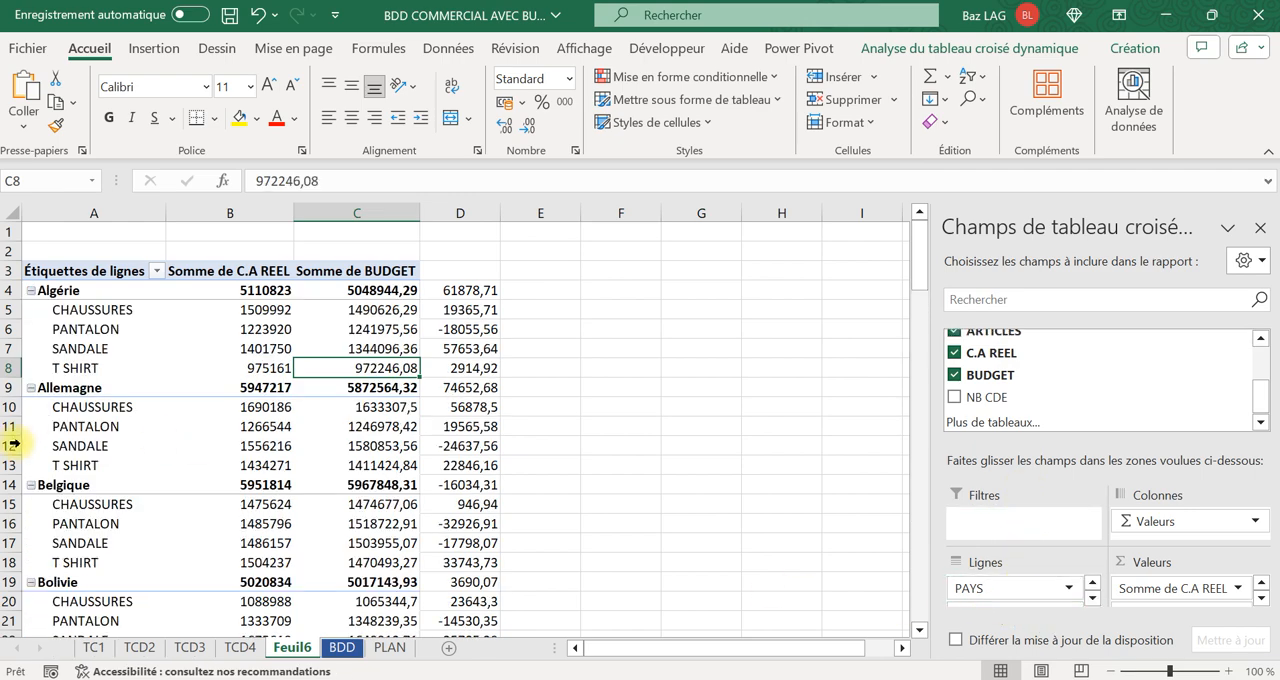
scroll(177, 536, down, 12)
scroll(446, 334, up, 7)
scroll(460, 345, up, 5)
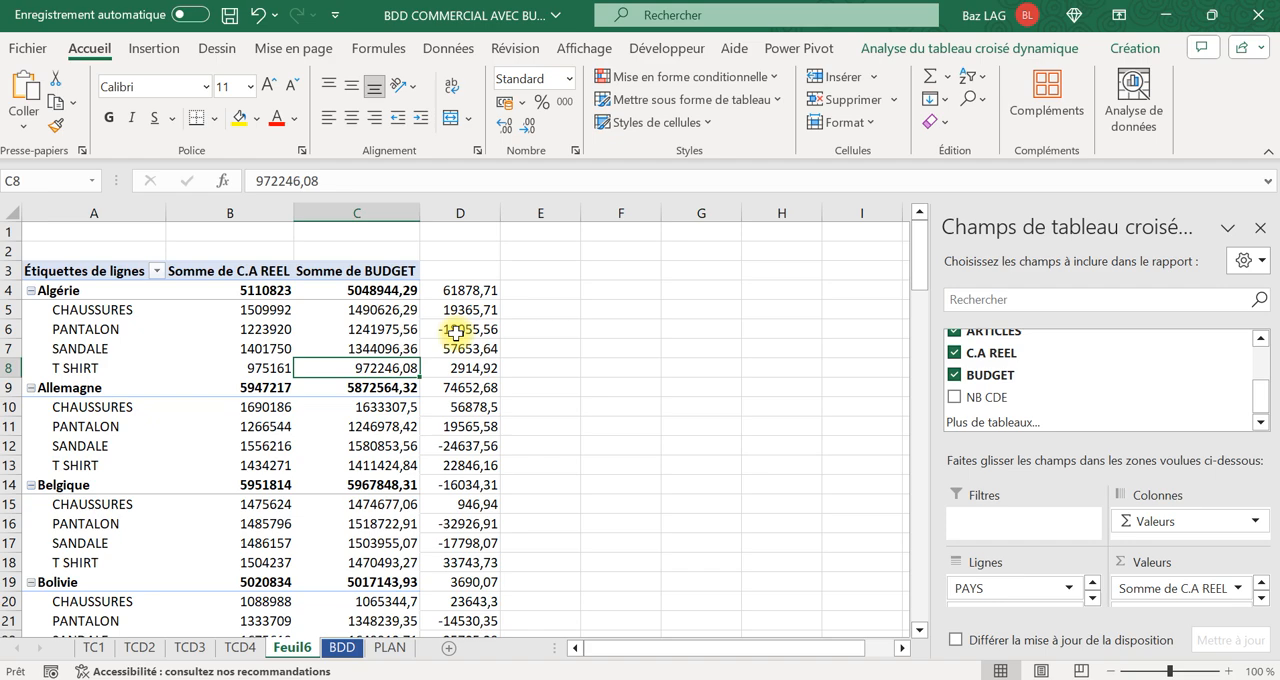
scroll(455, 334, down, 3)
scroll(493, 338, up, 3)
scroll(495, 338, down, 5)
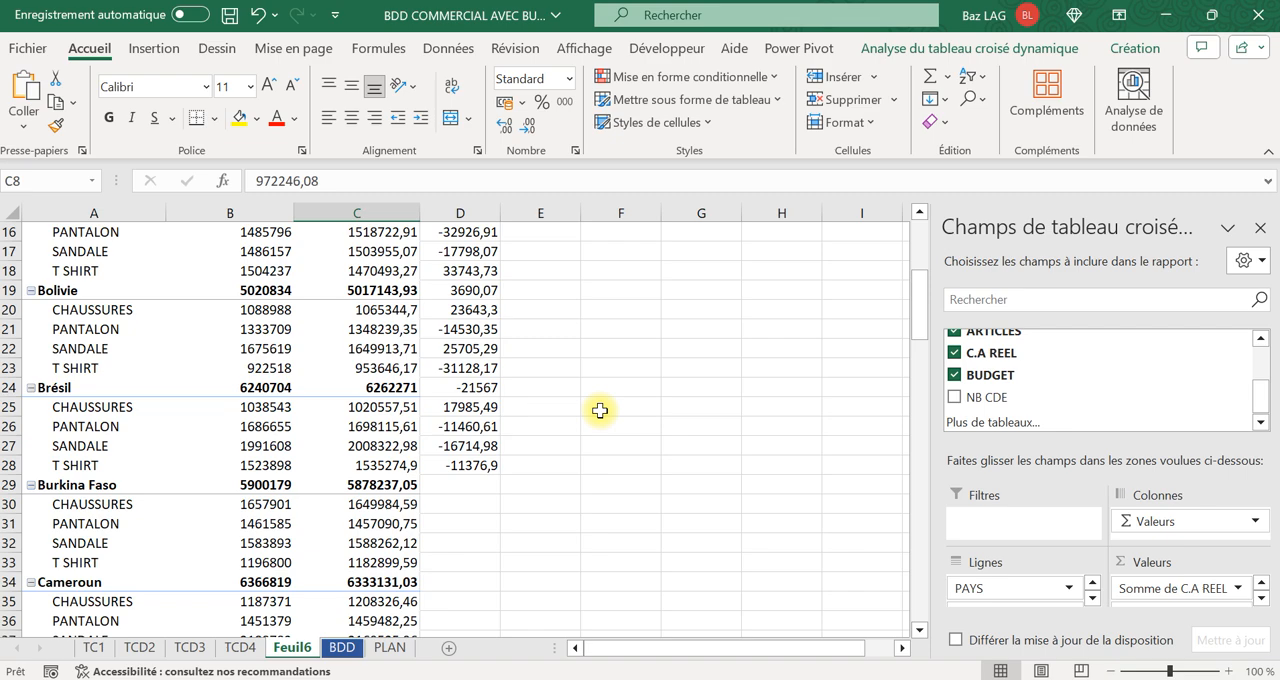
Remove PAYS from the pivot table rows, and check the difference formulas in column D below the shortened table.
drag(994, 587, 1014, 366)
scroll(300, 410, up, 5)
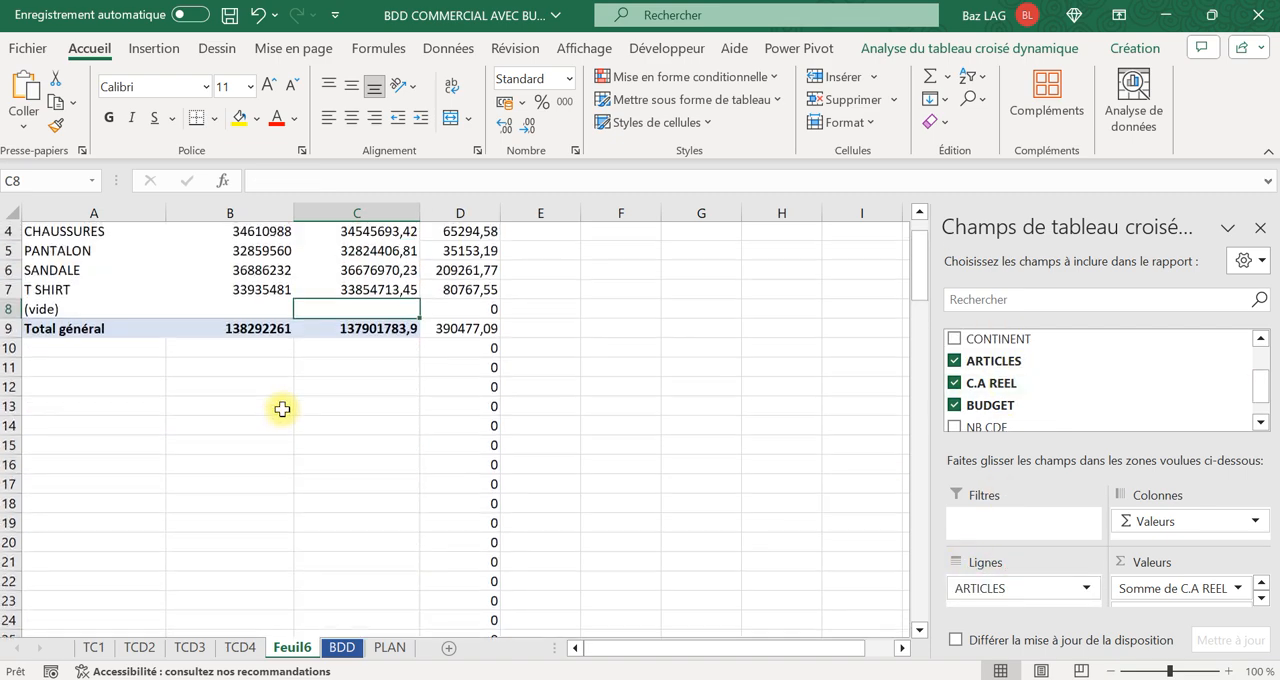
scroll(486, 440, down, 8)
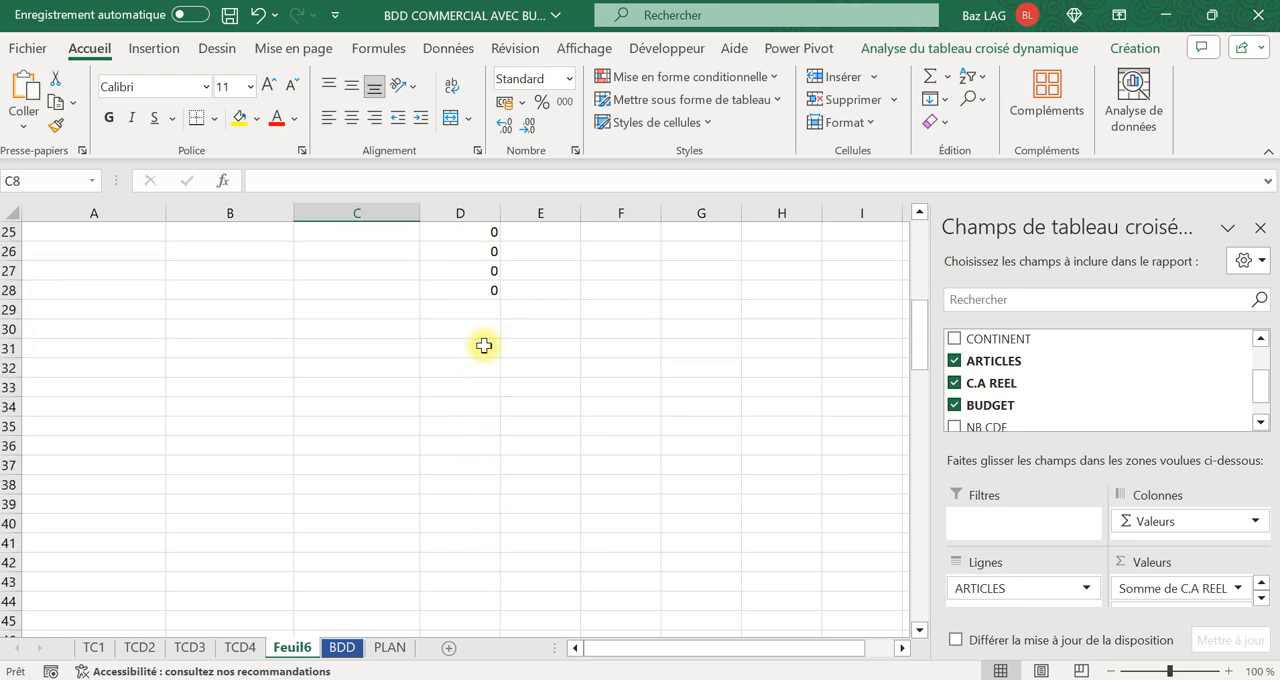
click(494, 284)
scroll(501, 351, up, 8)
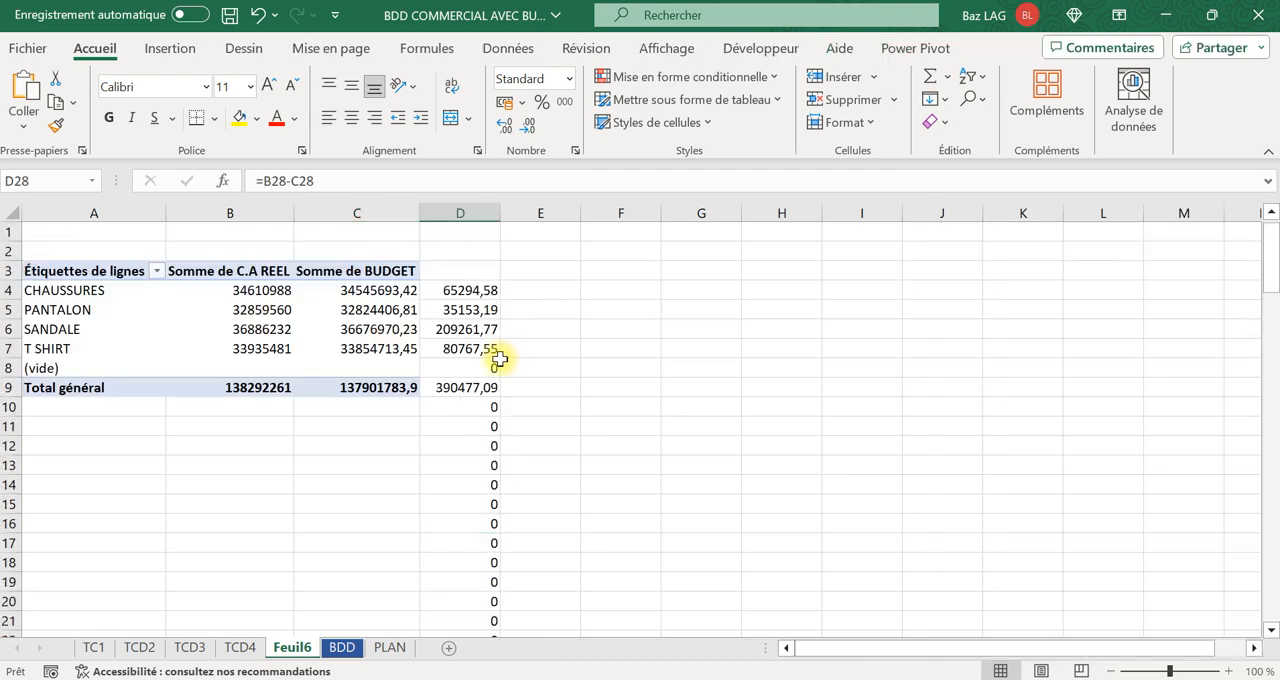
Clear all the manual difference formulas from column D.
click(476, 212)
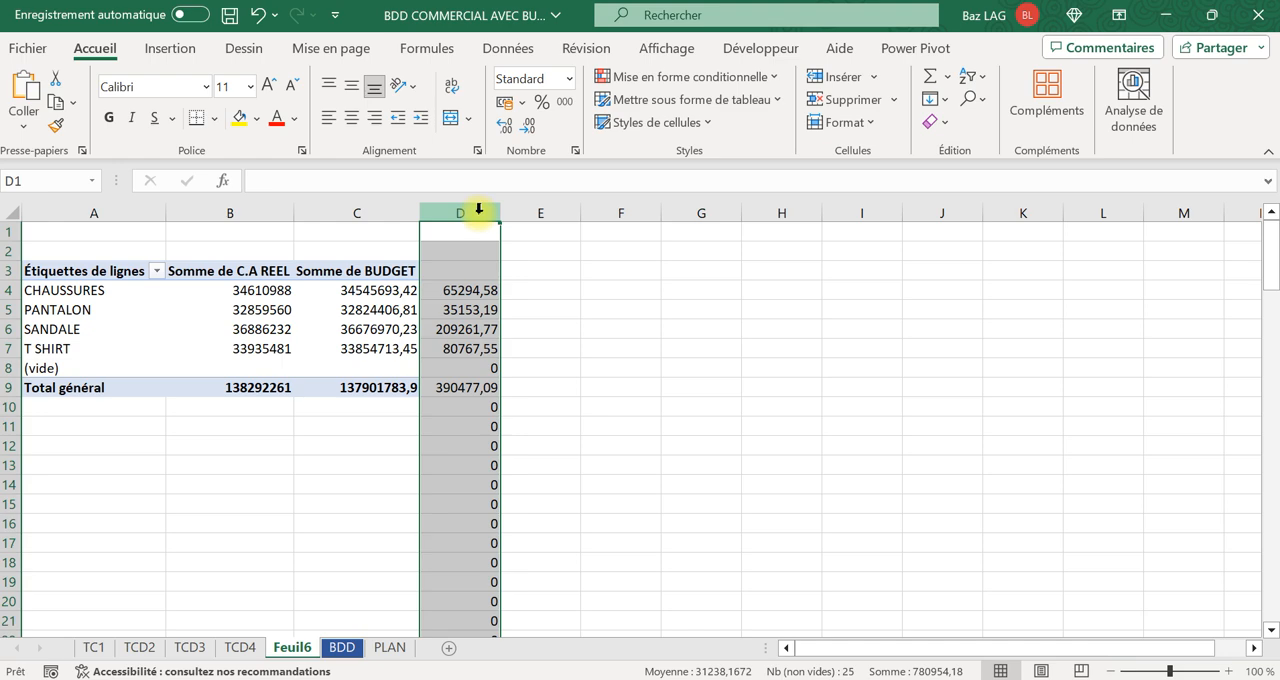
key(Delete)
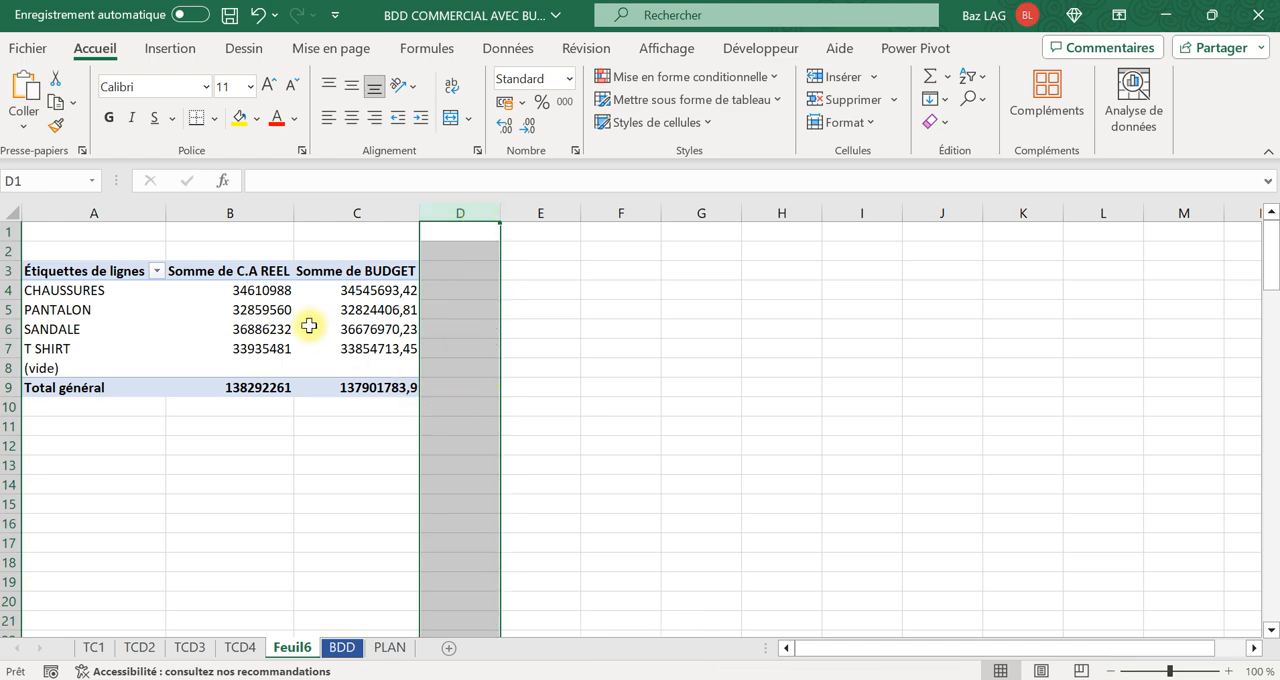
Start a new calculated field for the pivot table and name it "Ecart €".
mouse_move(308, 326)
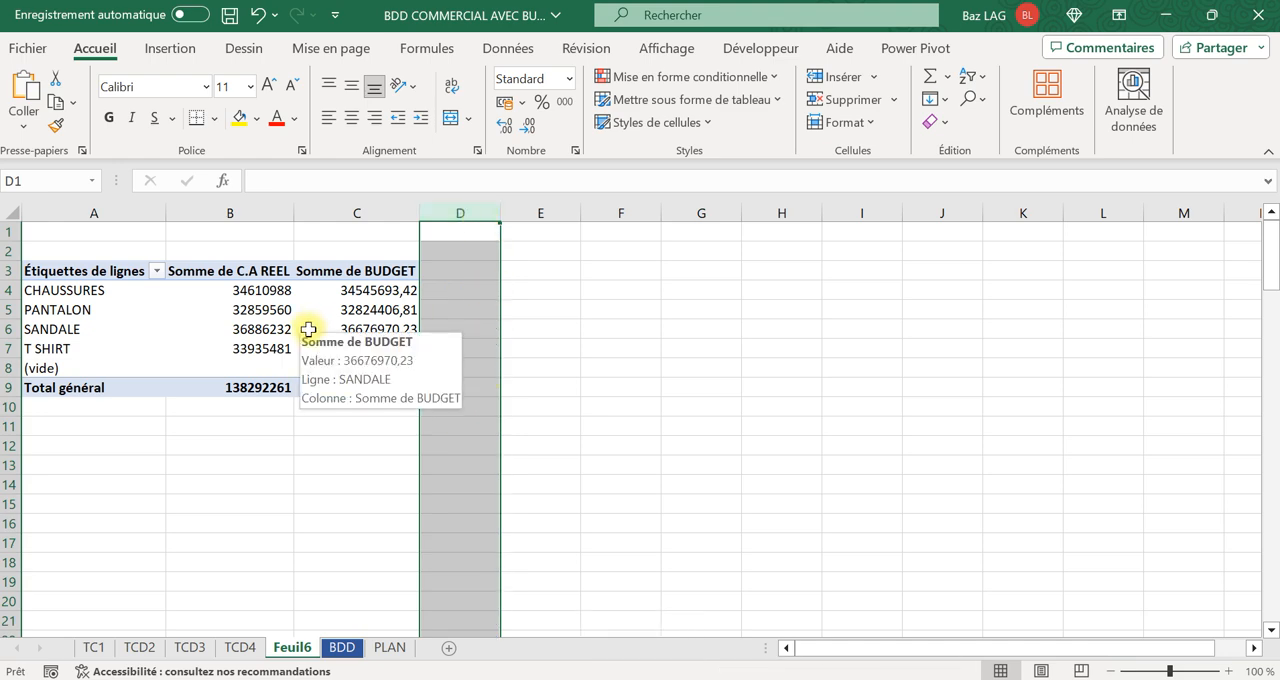
click(343, 290)
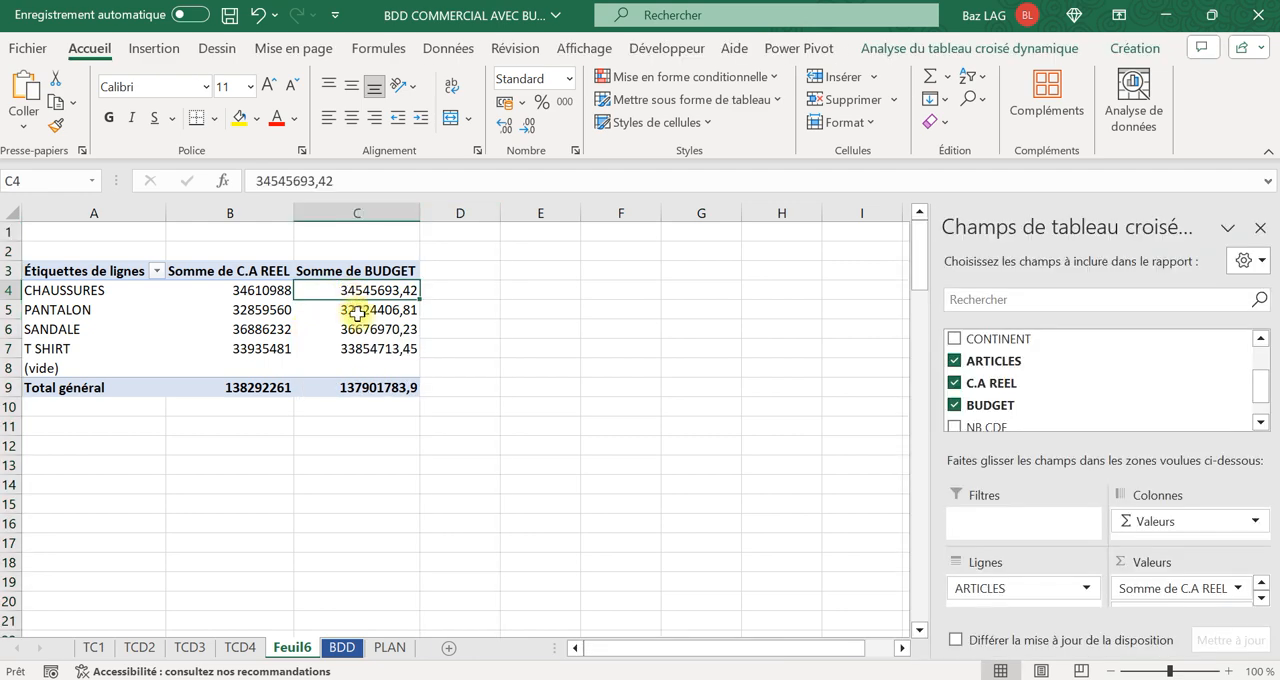
click(955, 50)
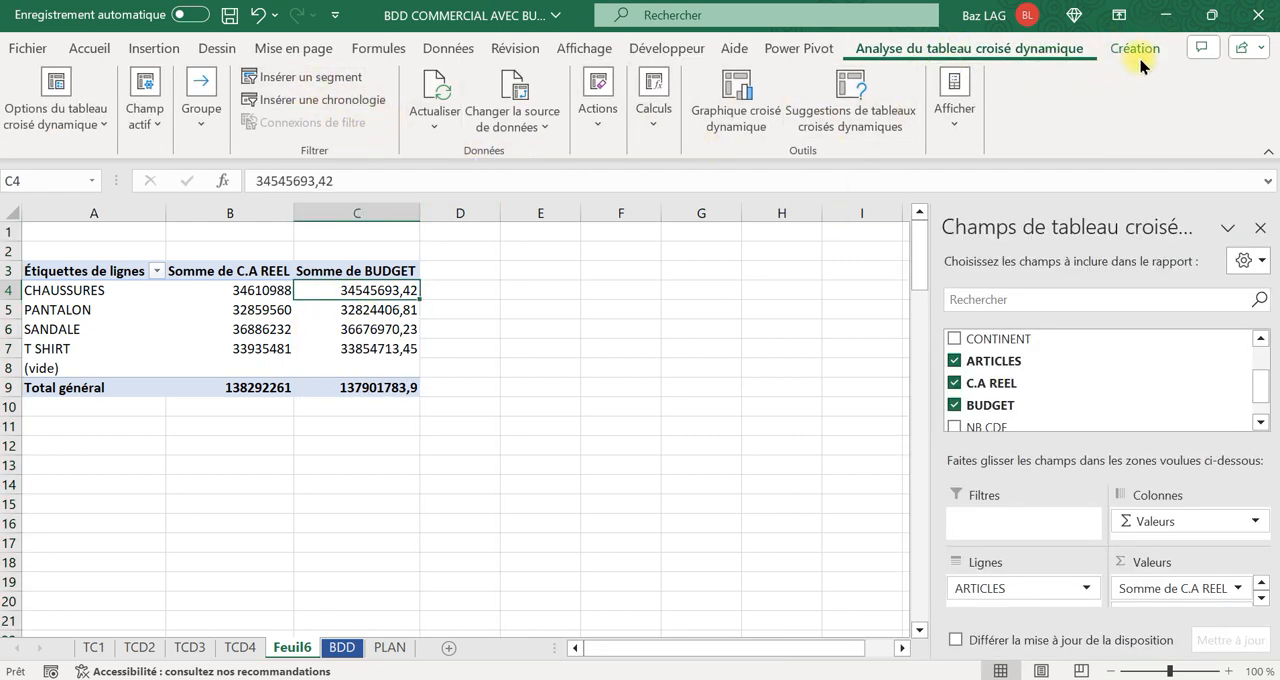
click(653, 105)
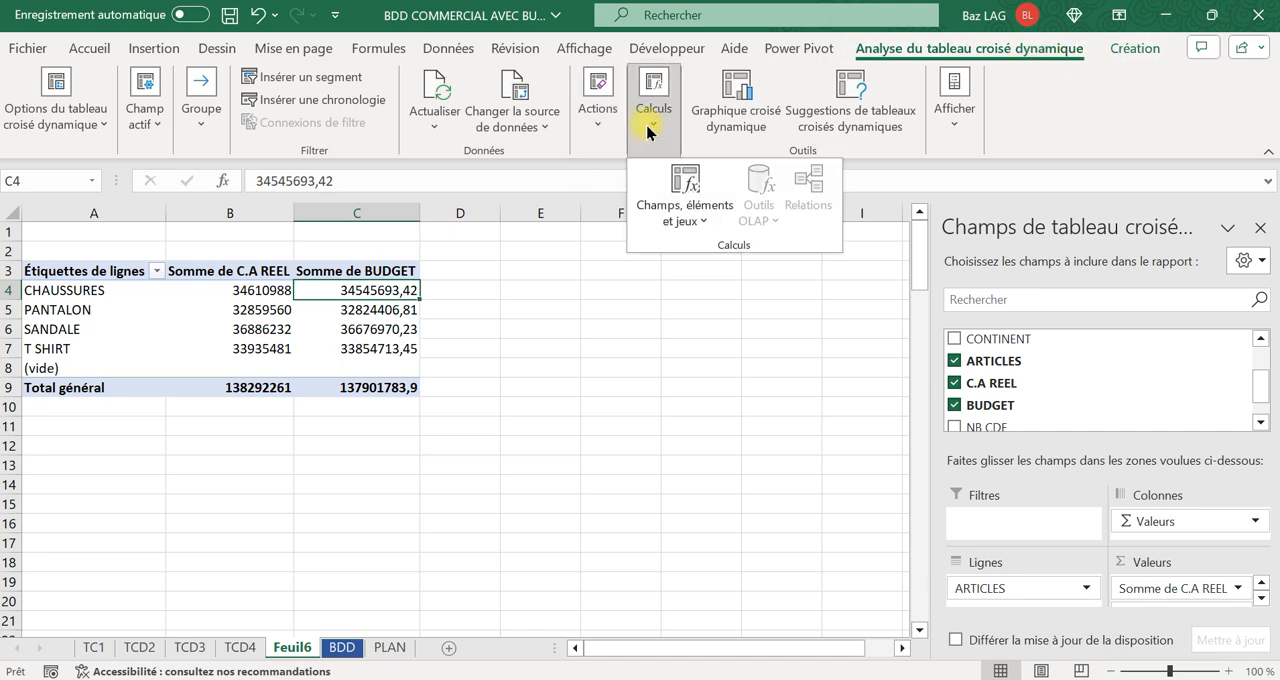
click(682, 195)
click(717, 251)
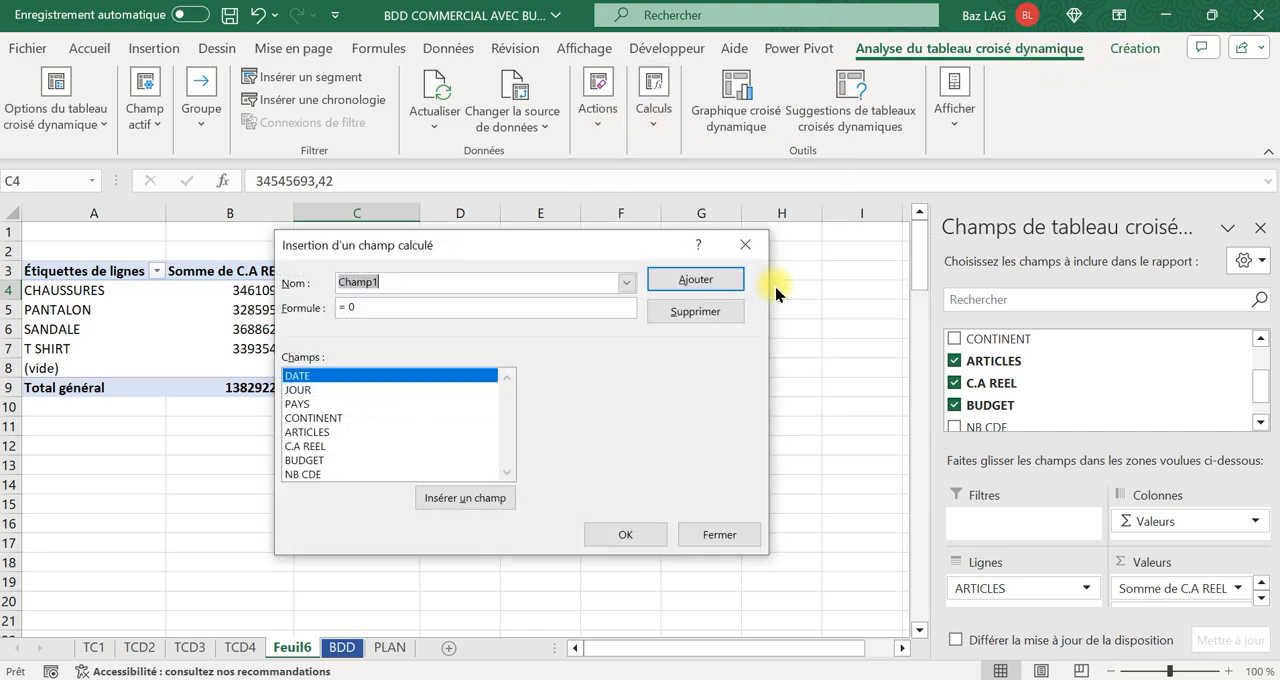
drag(505, 250, 812, 252)
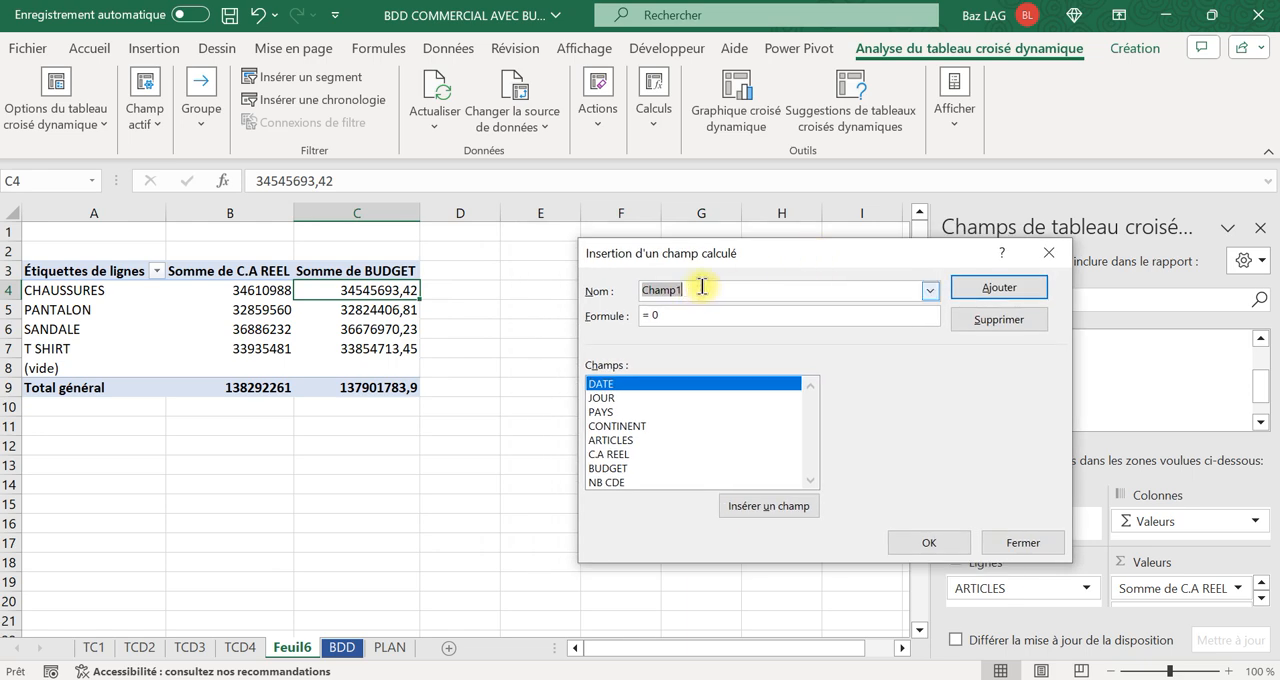
key(Caps_Lock)
text(E)
key(Caps_Lock)
text(cart)
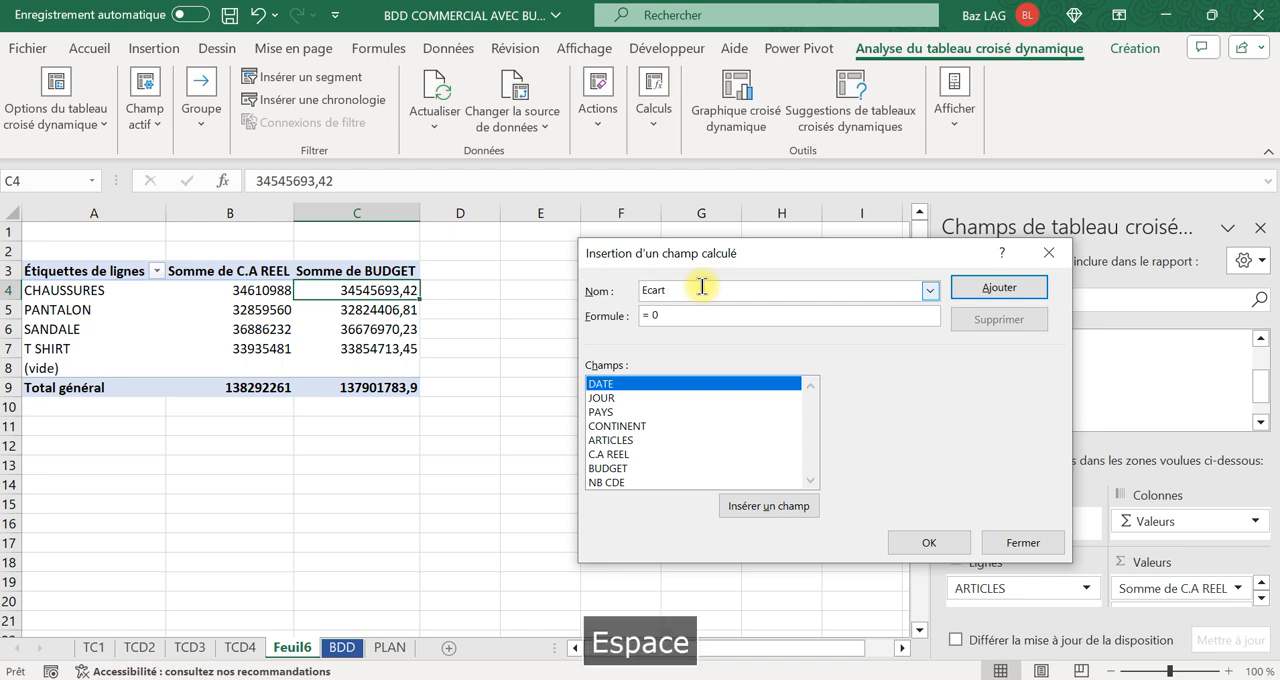
text( €)
Define the Ecart € formula as =('C.A REEL'-BUDGET) and insert the field into the pivot table.
click(672, 315)
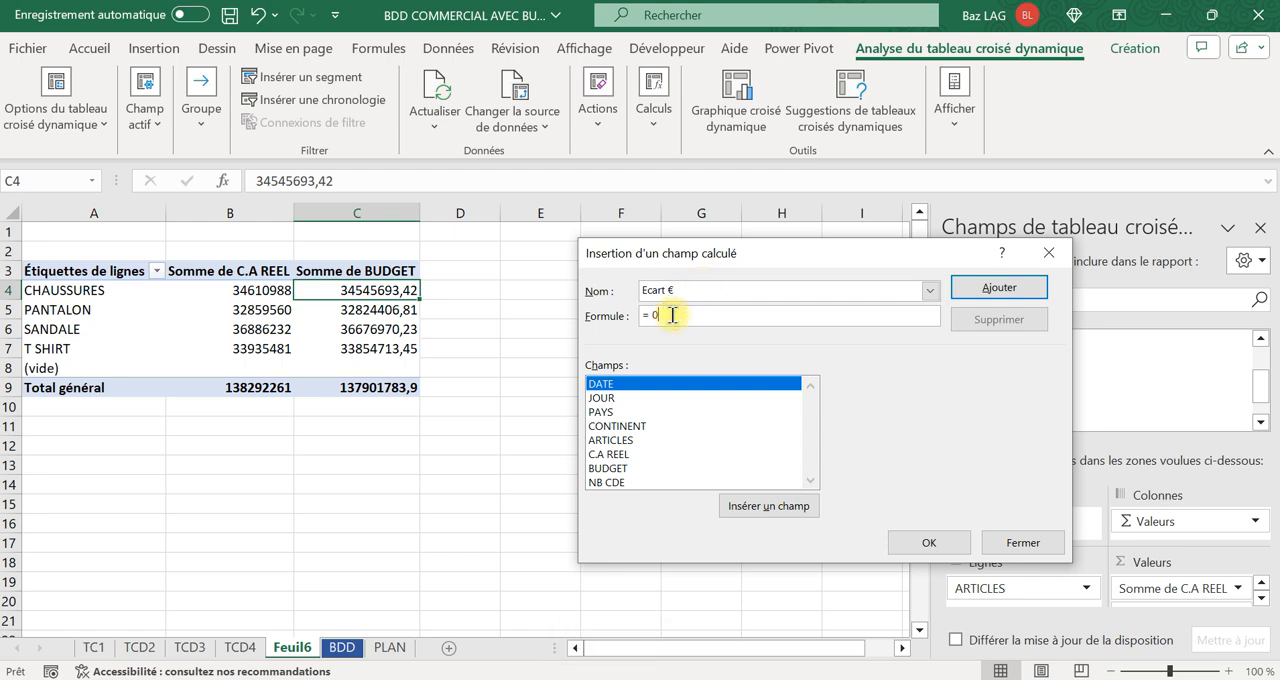
key(BackSpace)
key(BackSpace)
key(Caps_Lock)
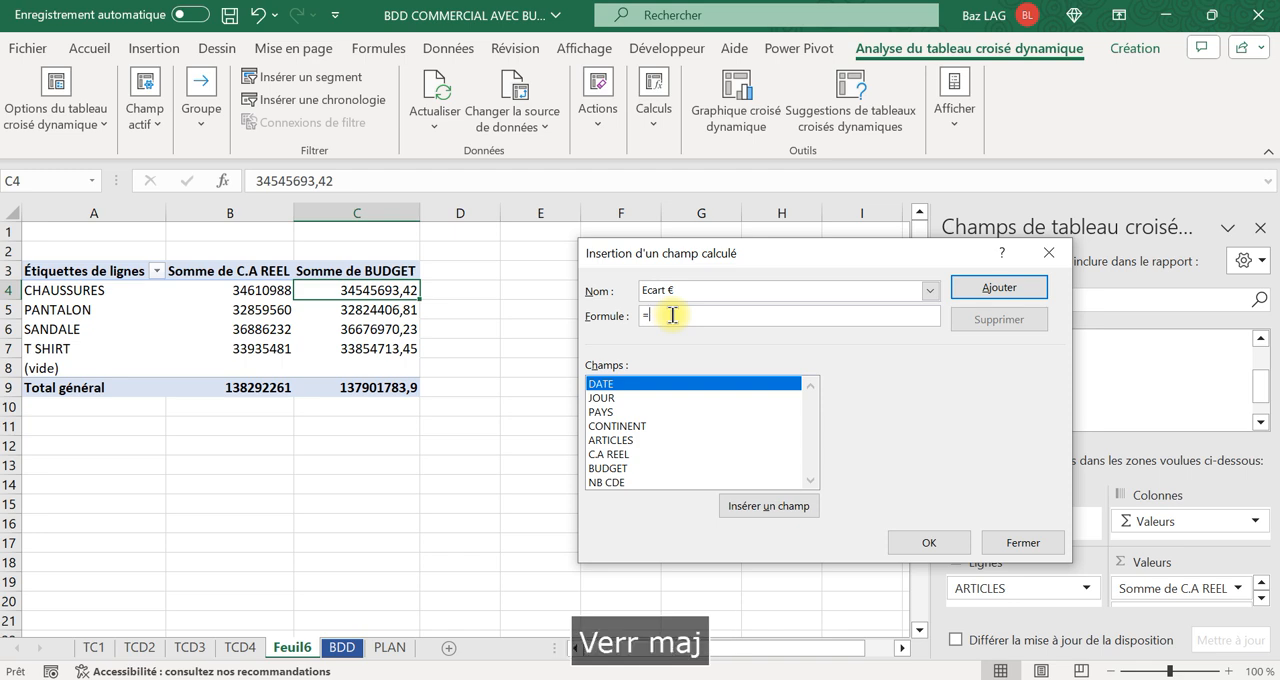
text(5)
key(BackSpace)
key(Caps_Lock)
text(()
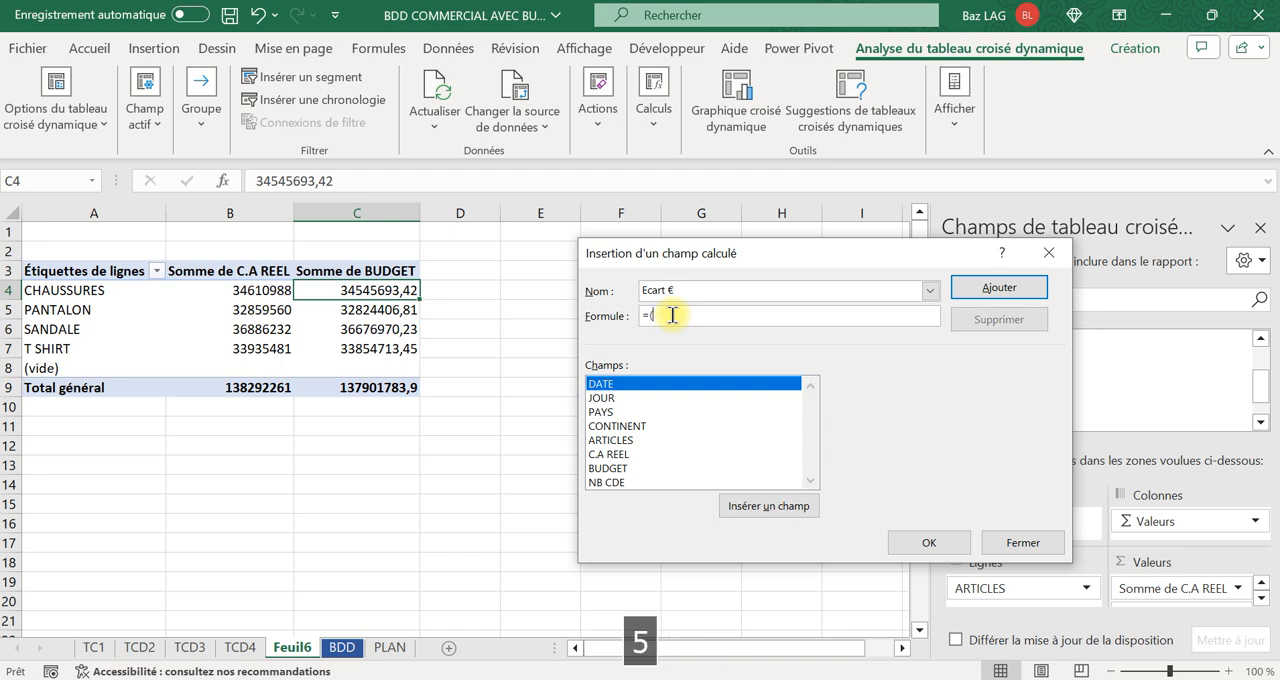
double_click(620, 456)
text(-)
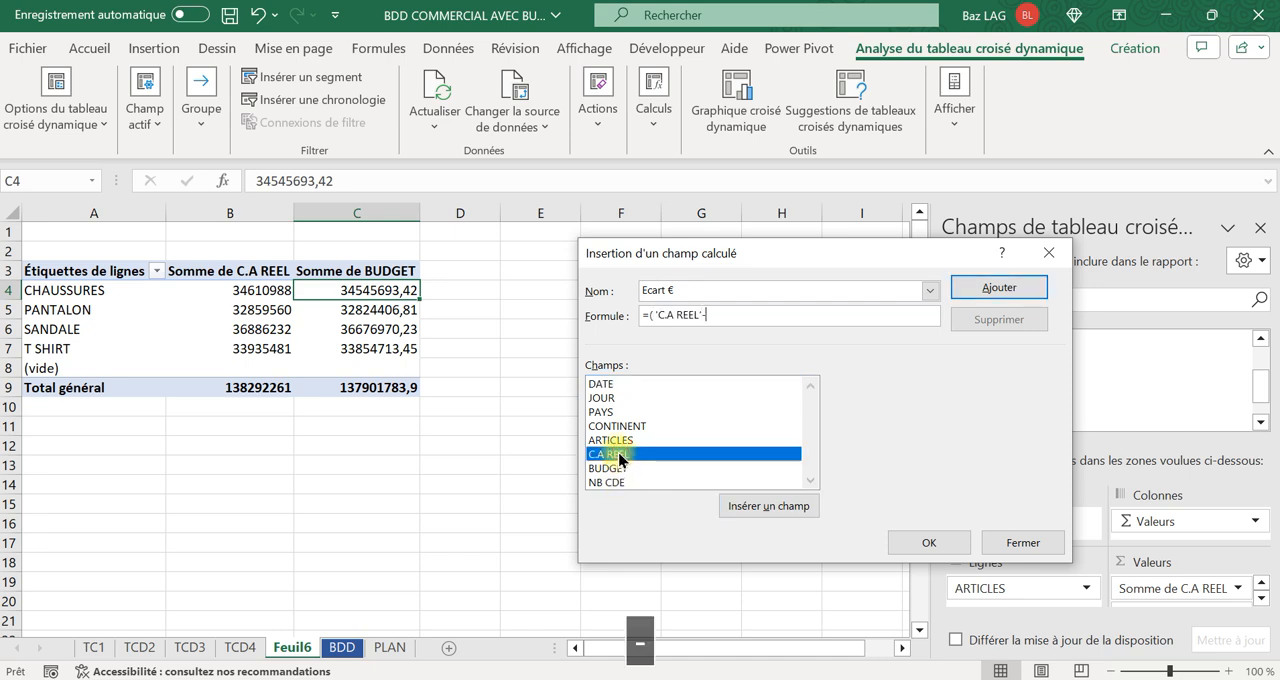
double_click(612, 469)
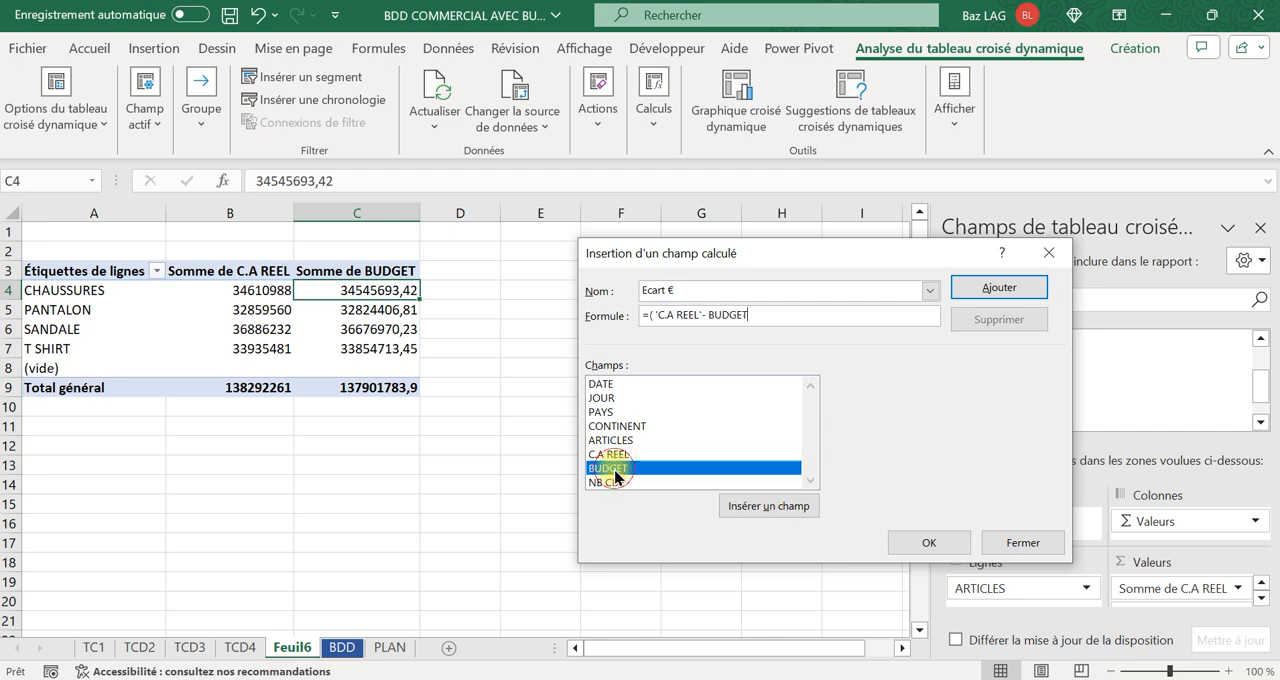
text())
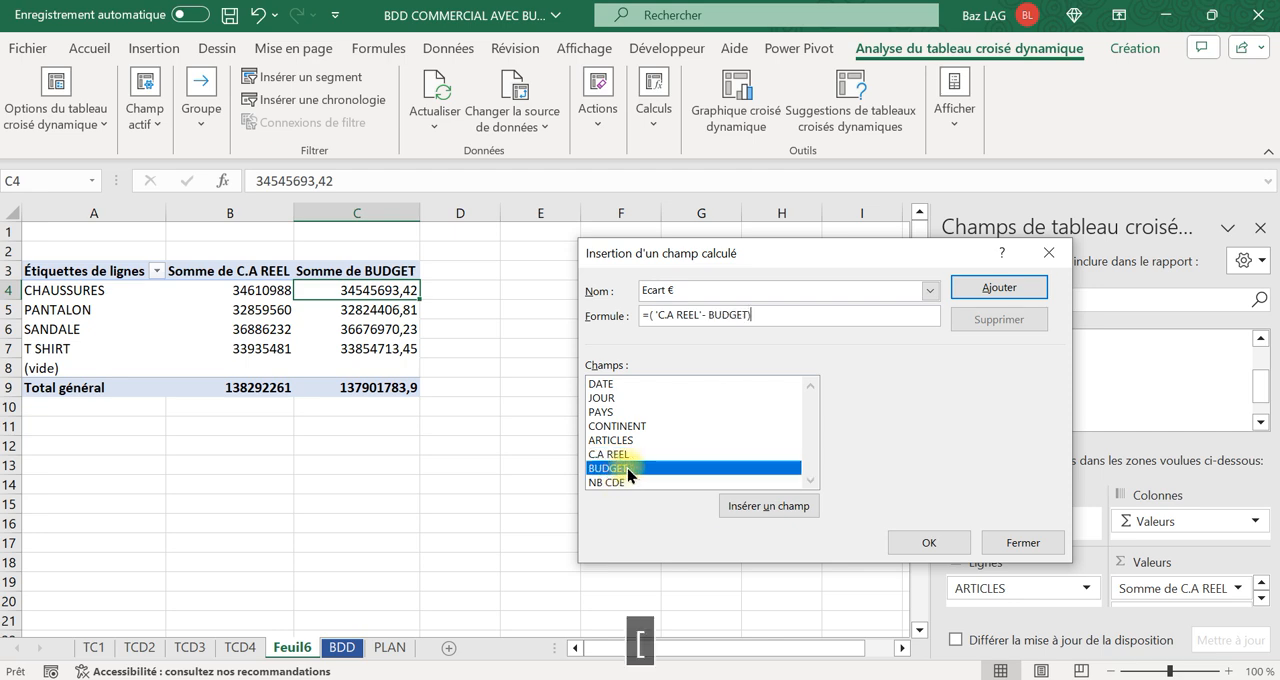
click(945, 545)
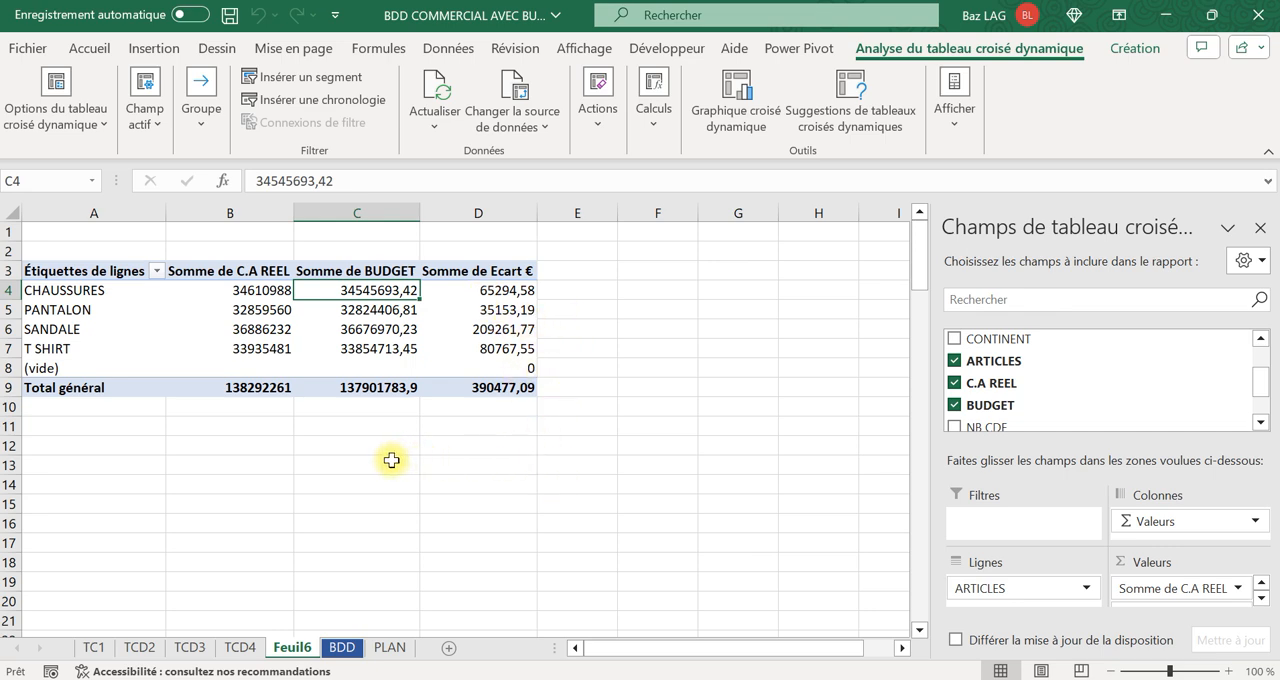
Apply the Monétaire number format to the pivot table values in B4:D9, including the grand total row.
drag(385, 388, 455, 381)
click(318, 426)
drag(254, 290, 500, 383)
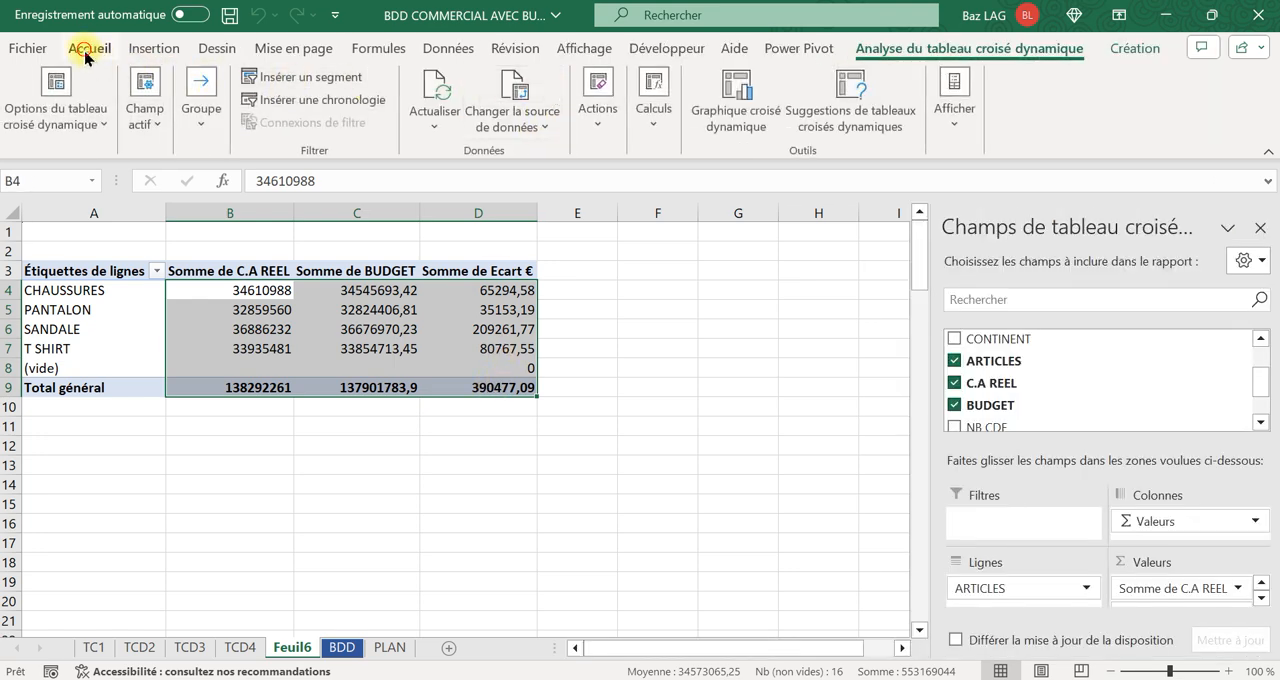
click(87, 50)
click(535, 80)
text(Monétaire)
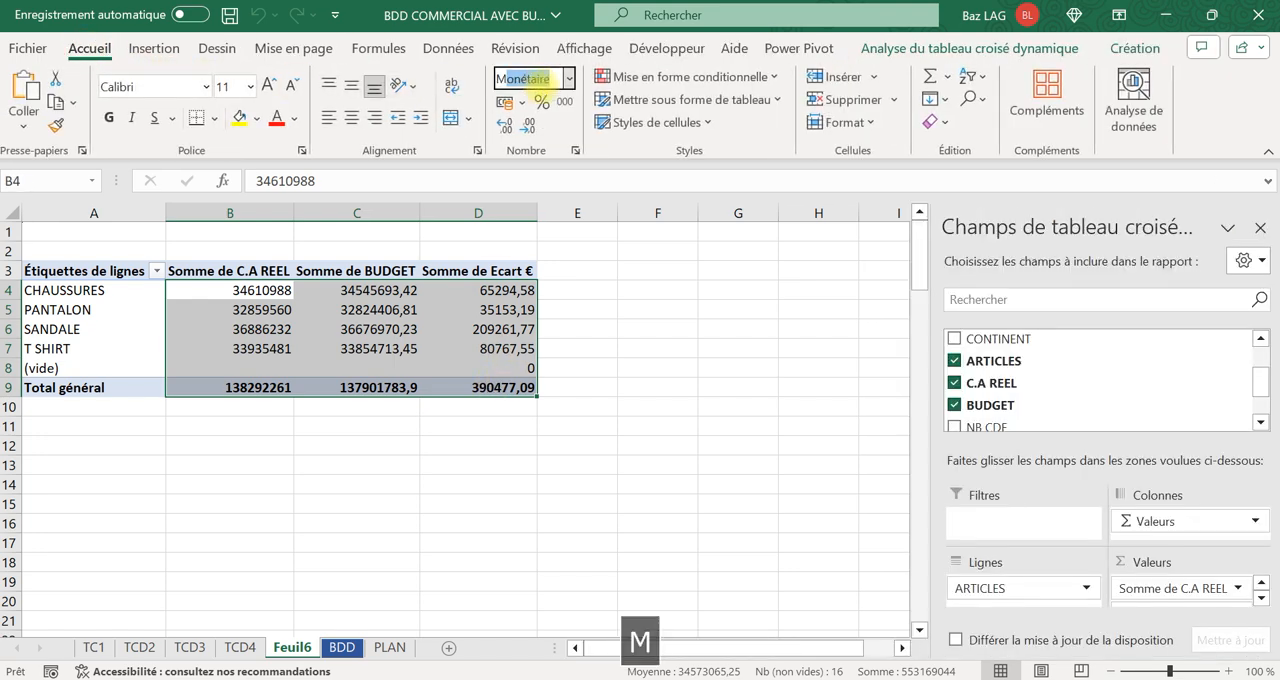
key(Return)
click(486, 500)
drag(357, 382, 499, 385)
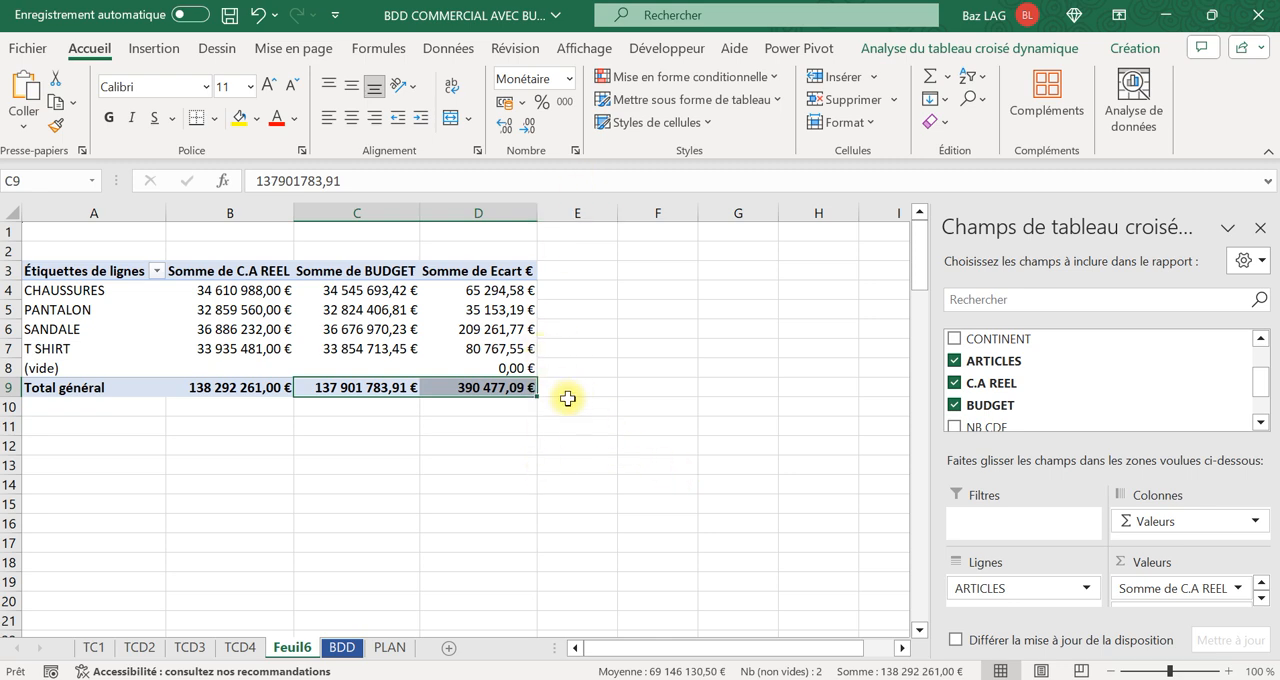
Start another calculated field for the pivot table and name it "ECART%".
click(494, 292)
click(965, 47)
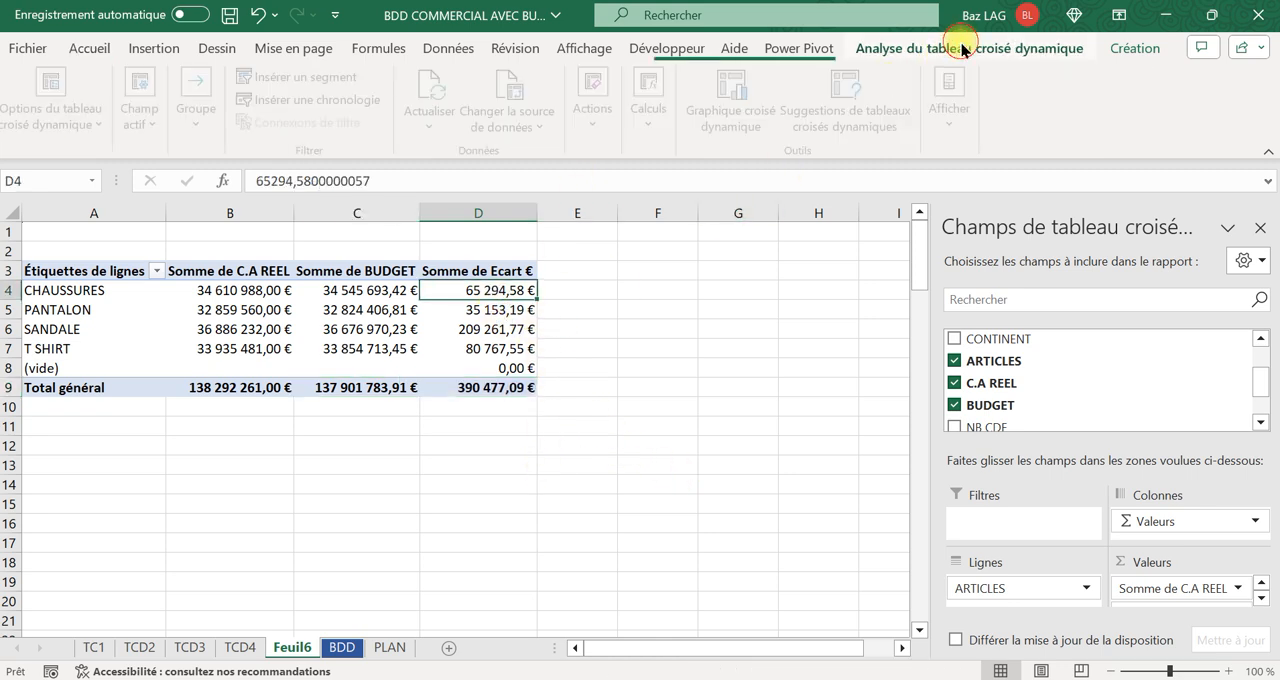
click(655, 122)
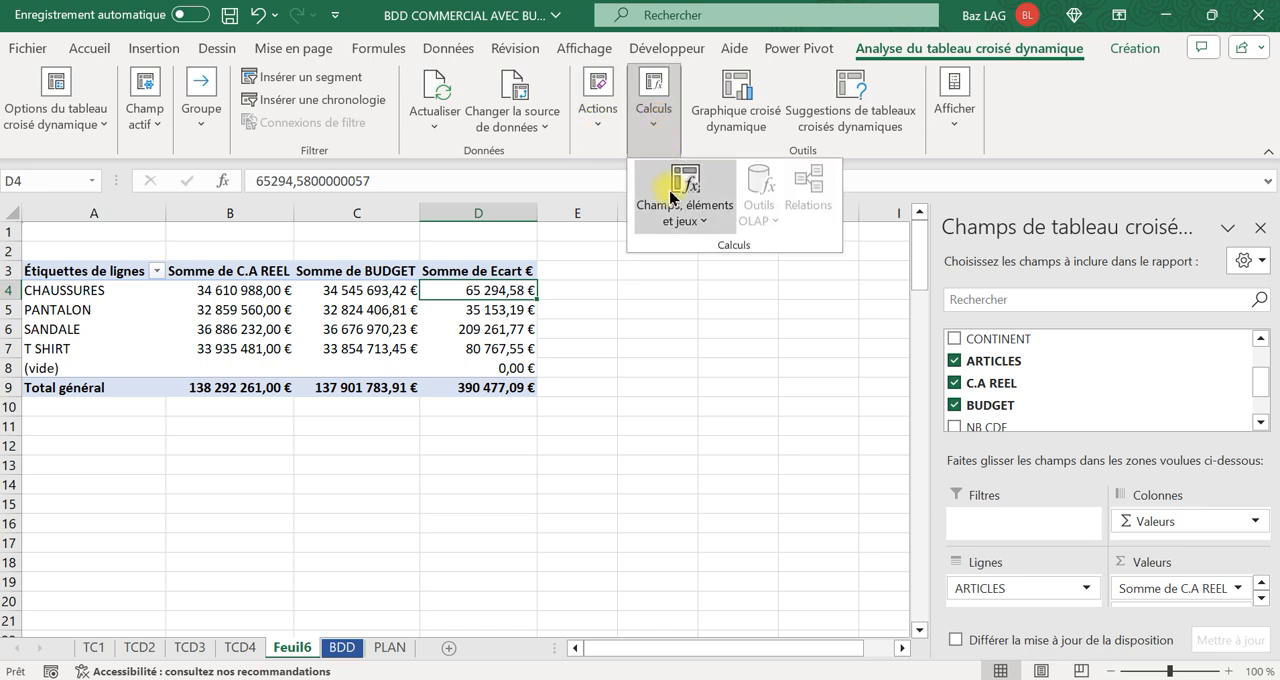
click(666, 186)
click(686, 242)
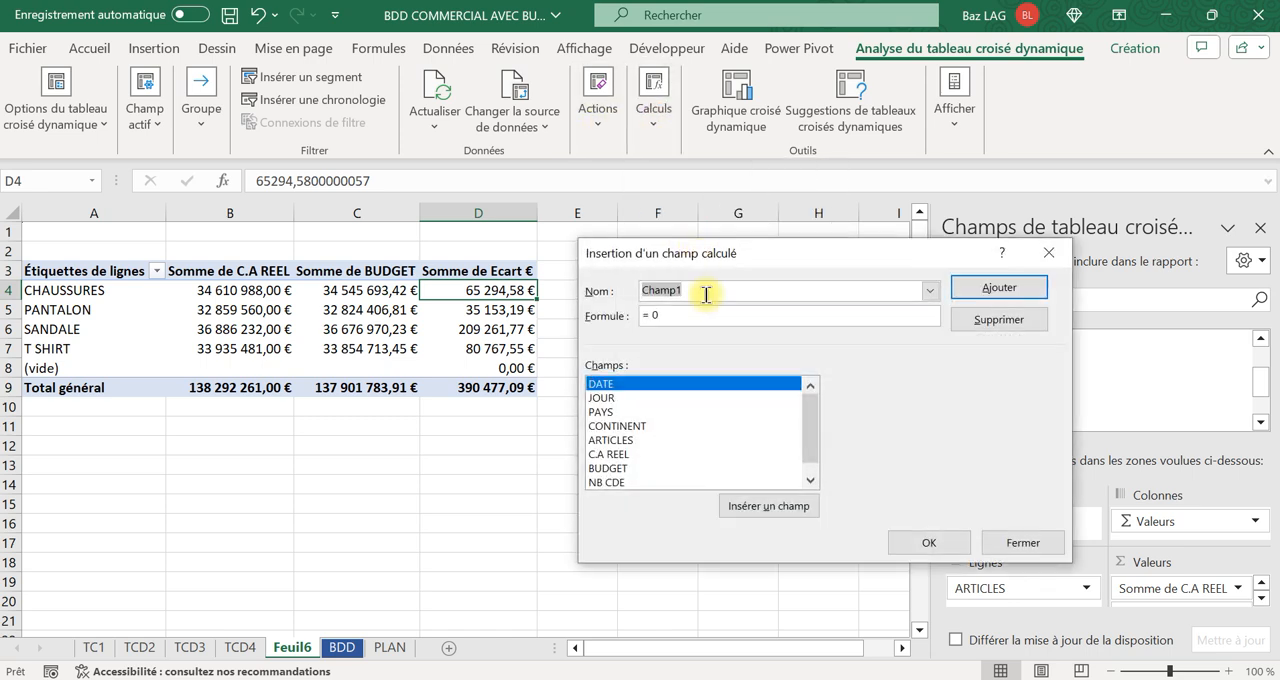
text(e)
key(BackSpace)
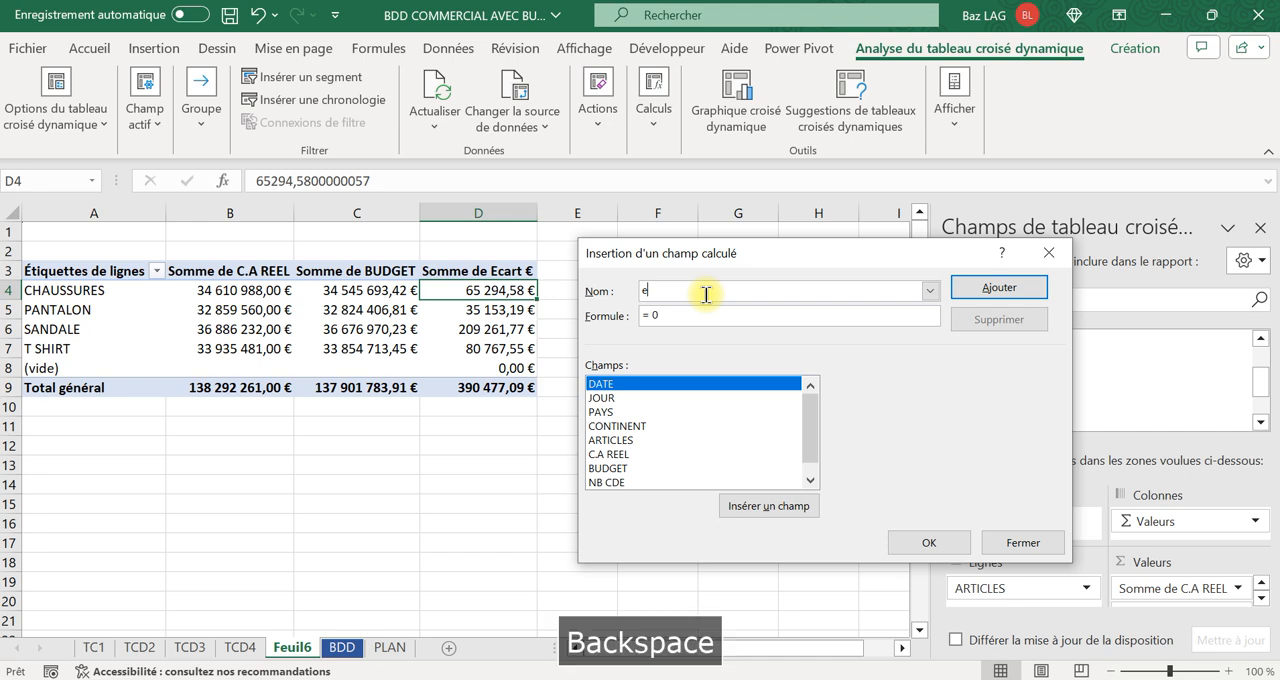
key(Caps_Lock)
text(CART)
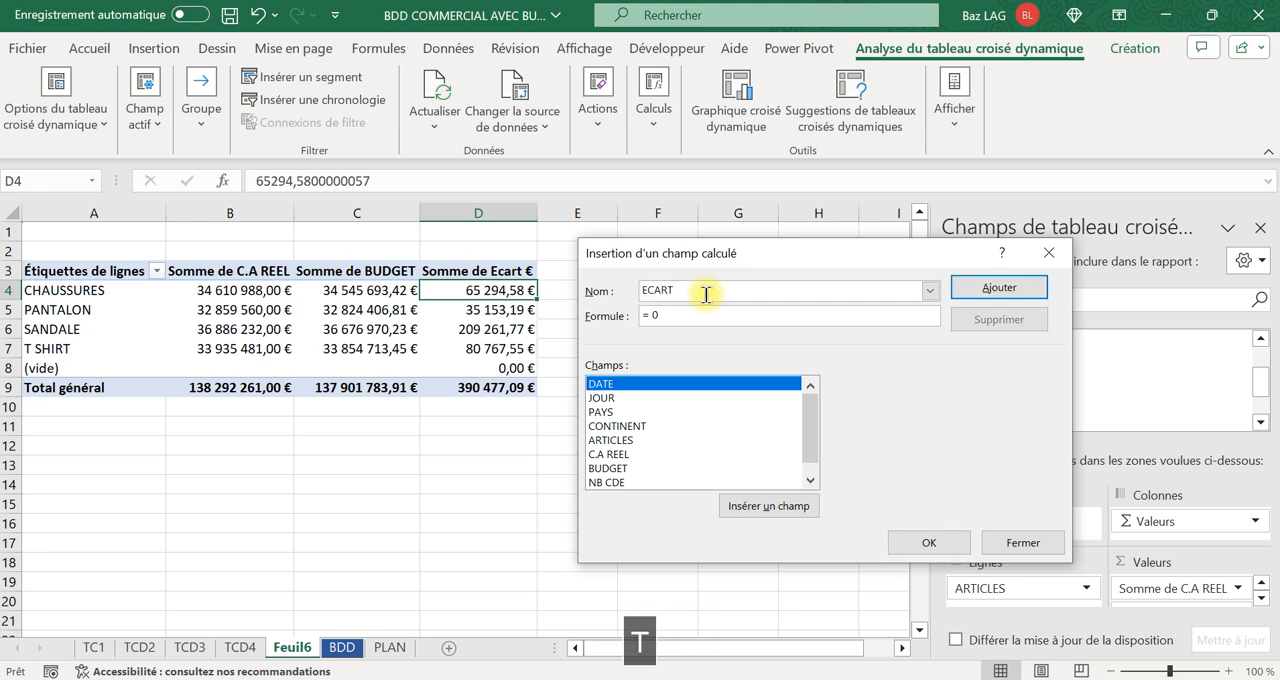
text(%)
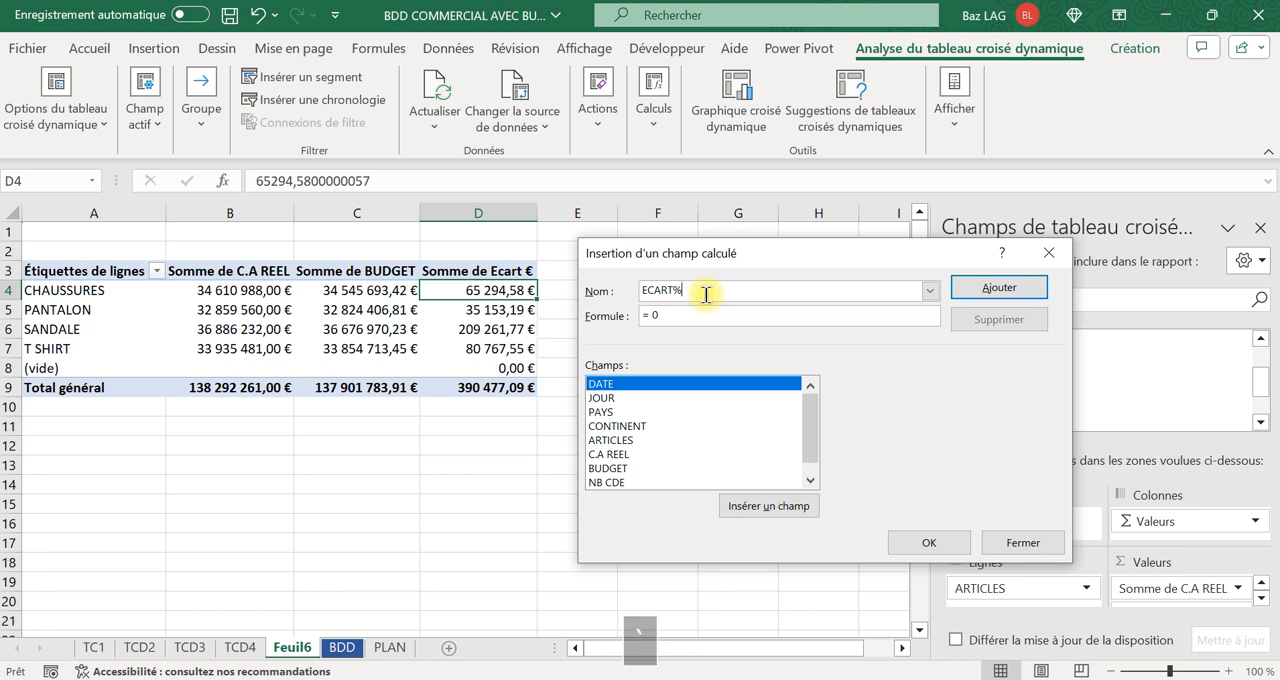
Define the ECART% formula as =('C.A REEL'-BUDGET)/BUDGET and insert the field into the pivot table.
click(687, 318)
key(BackSpace)
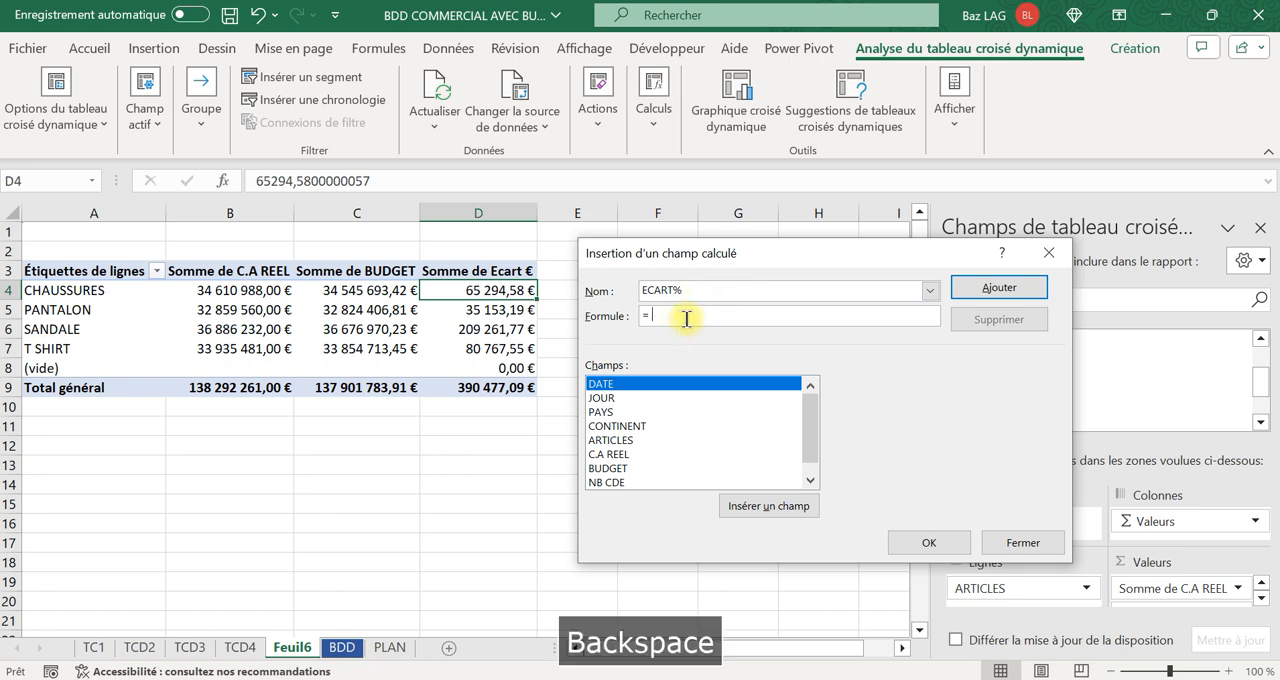
key(Caps_Lock)
text(()
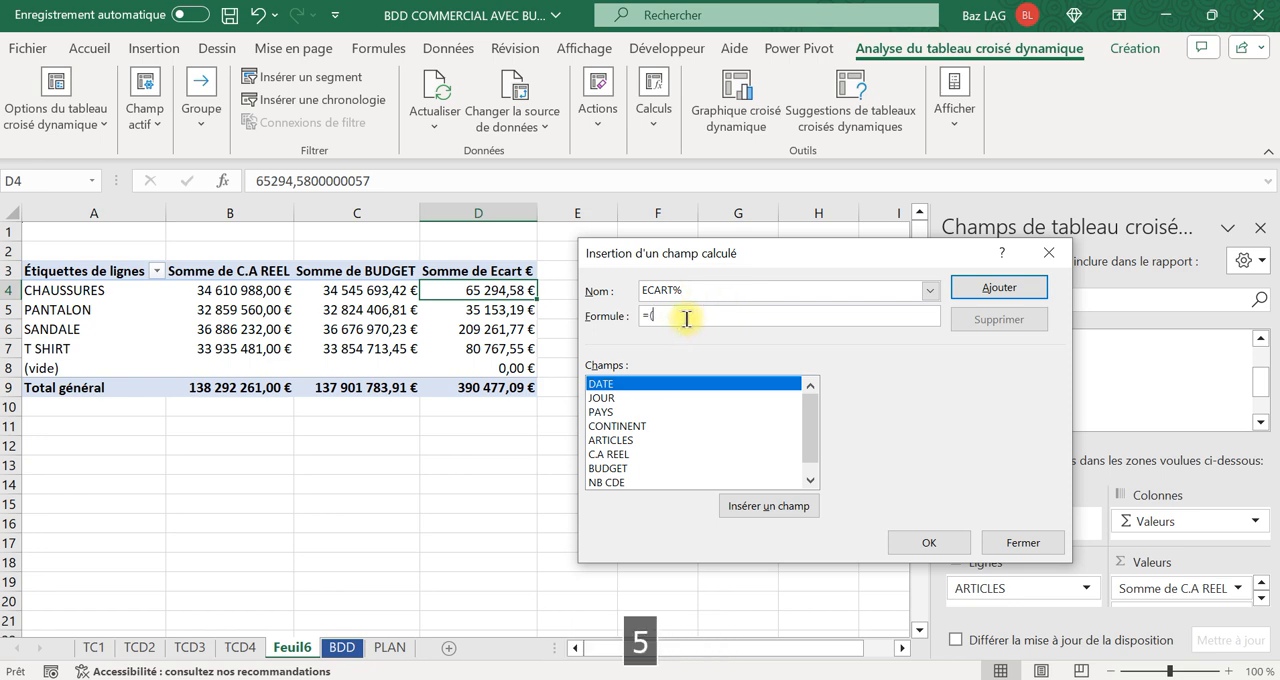
double_click(619, 458)
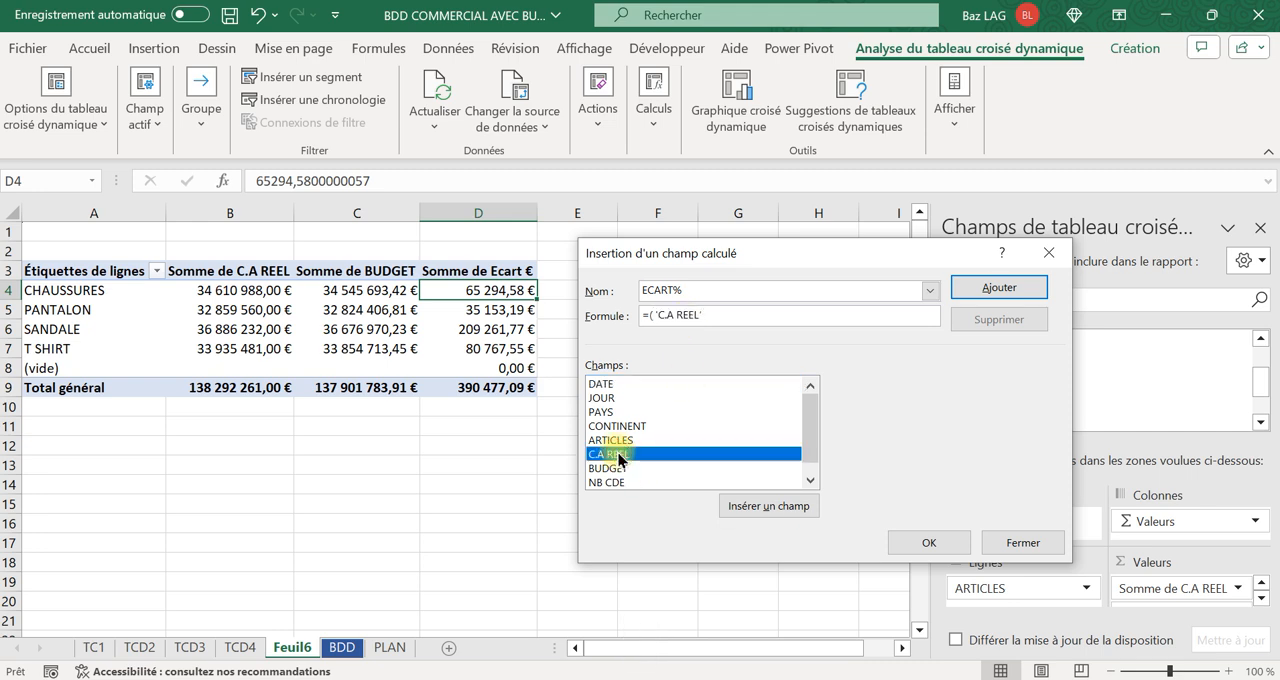
text(-)
double_click(613, 469)
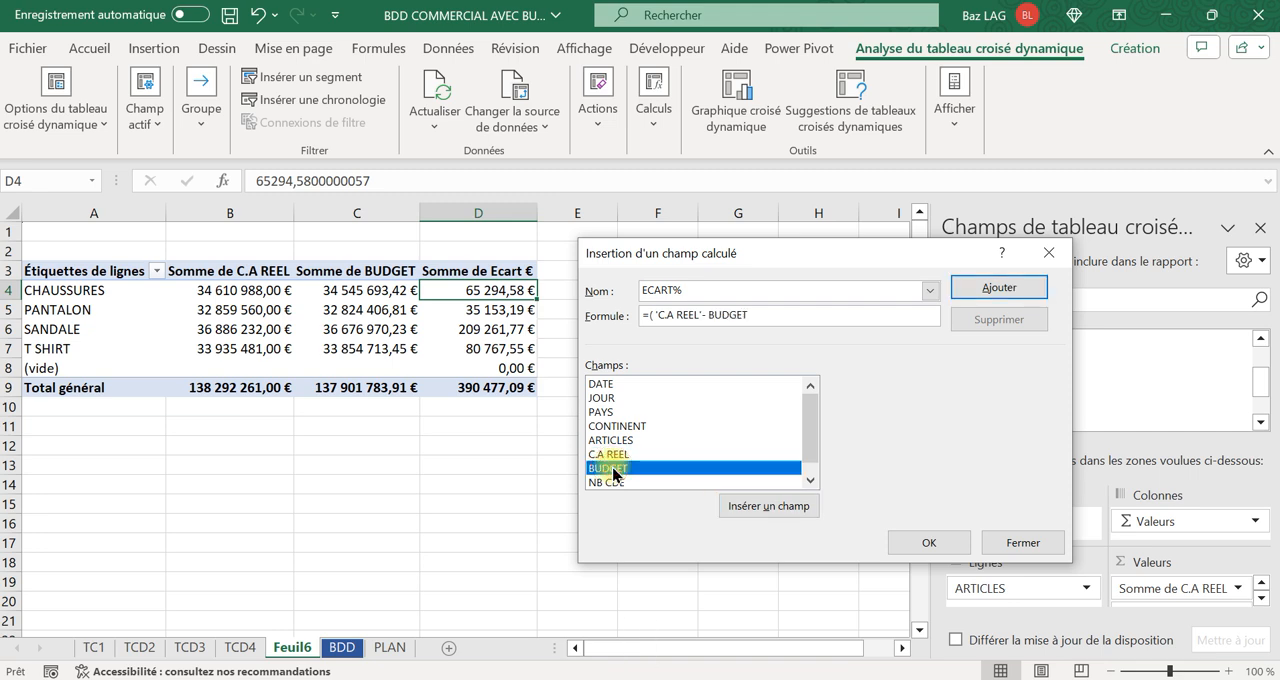
text()/)
double_click(620, 469)
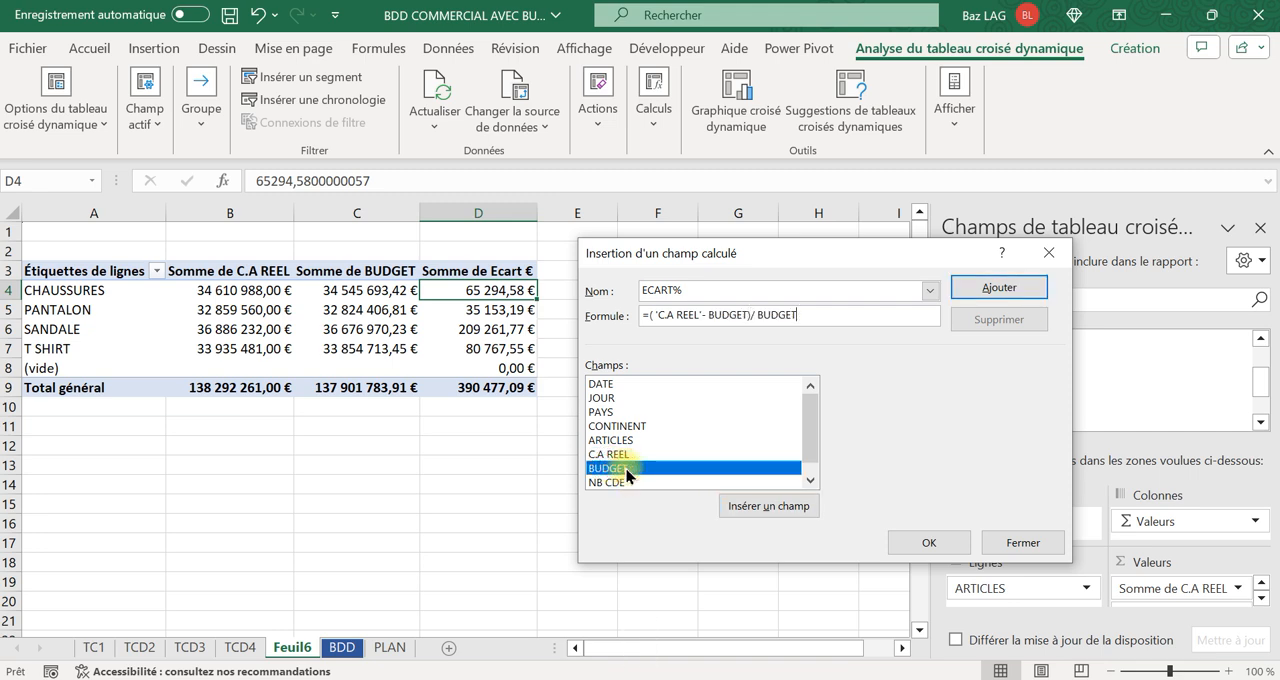
click(929, 542)
Format the ECART% values in E4:E9 as percentages with two decimal places.
drag(630, 289, 631, 389)
click(100, 48)
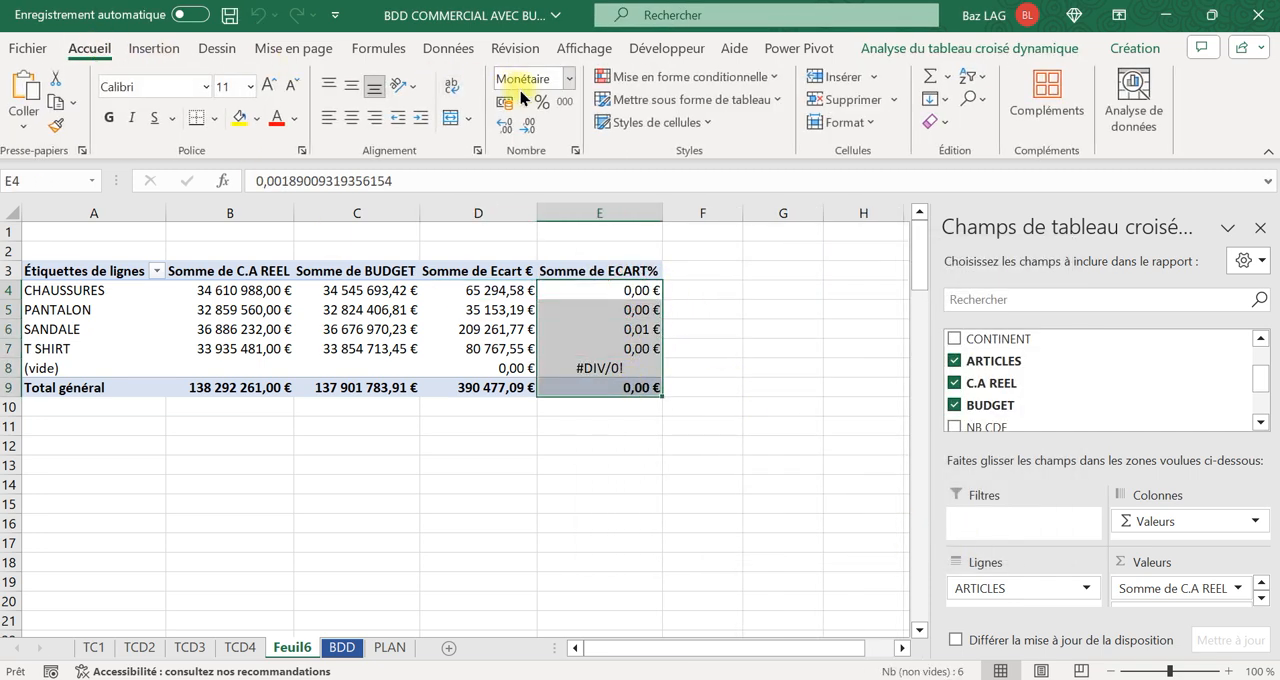
click(543, 104)
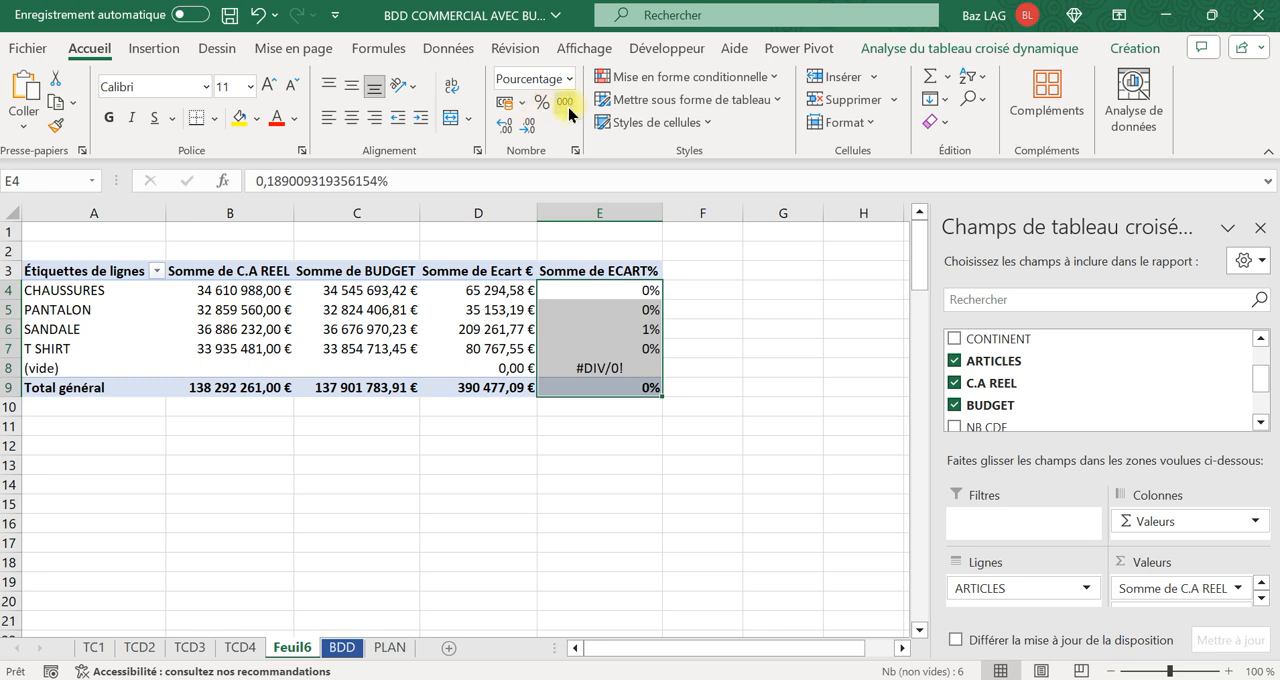
click(505, 126)
click(505, 126)
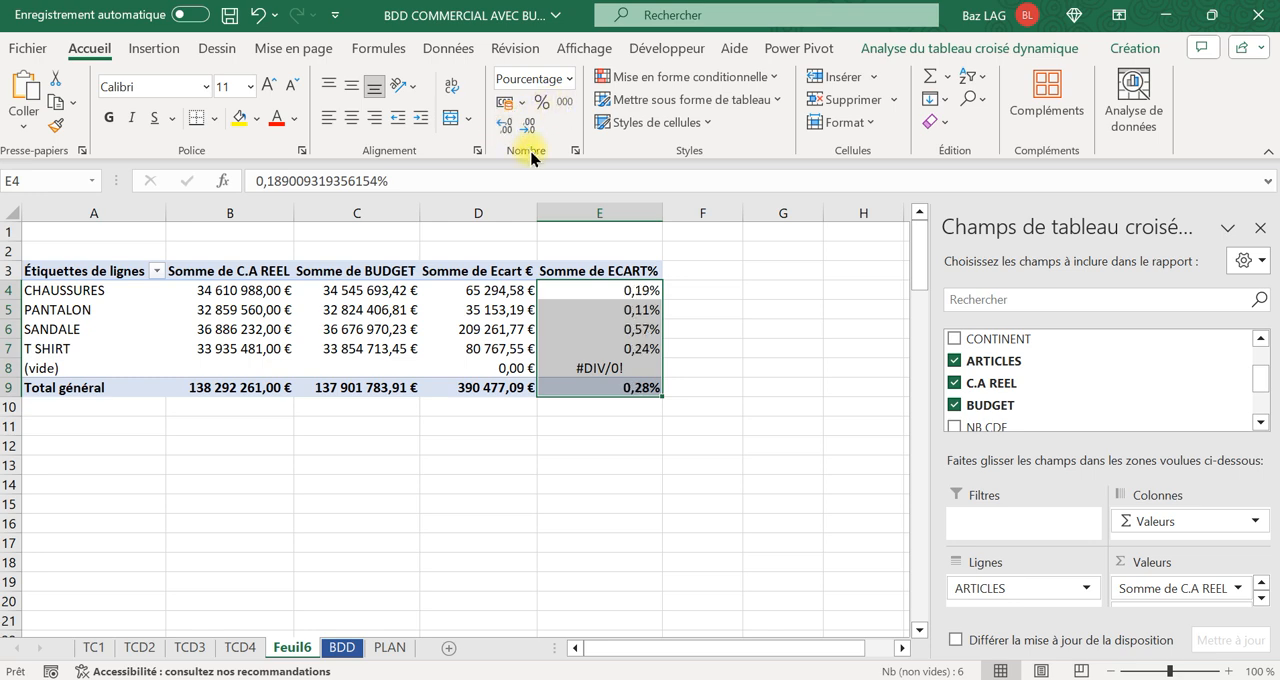
click(571, 460)
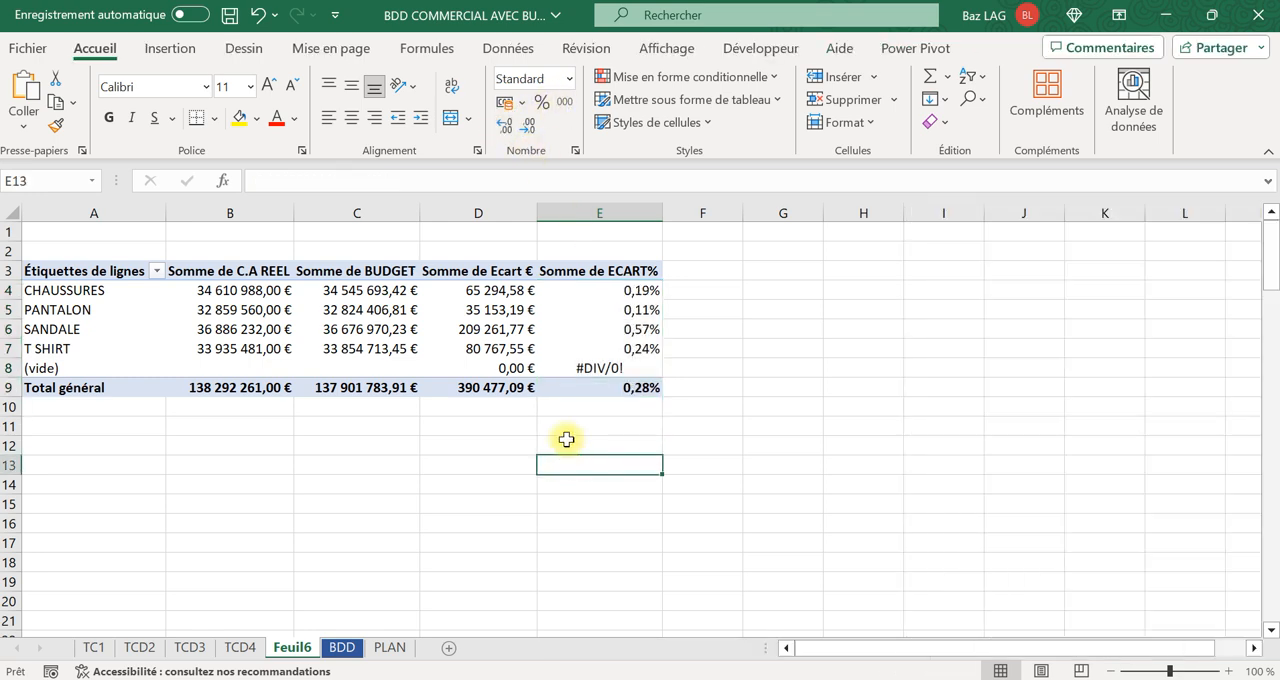
Add PAYS beneath ARTICLES in the pivot table rows and check the calculated fields for each country.
click(432, 323)
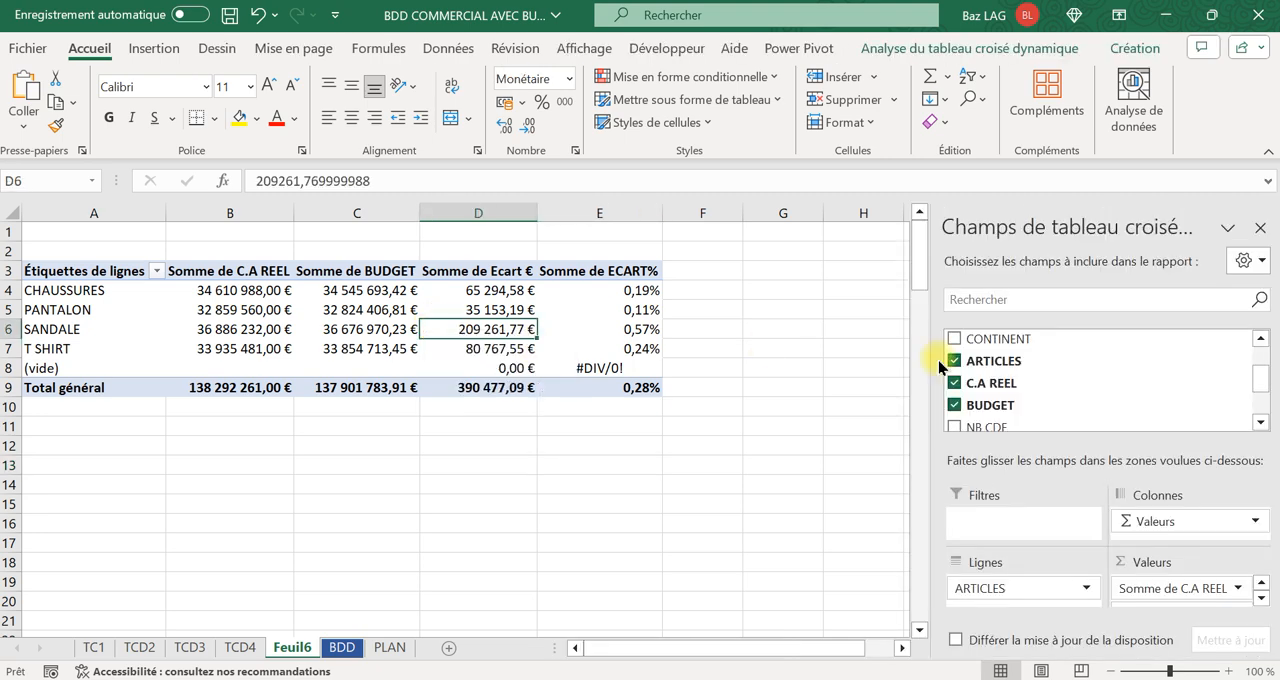
scroll(1080, 366, up, 1)
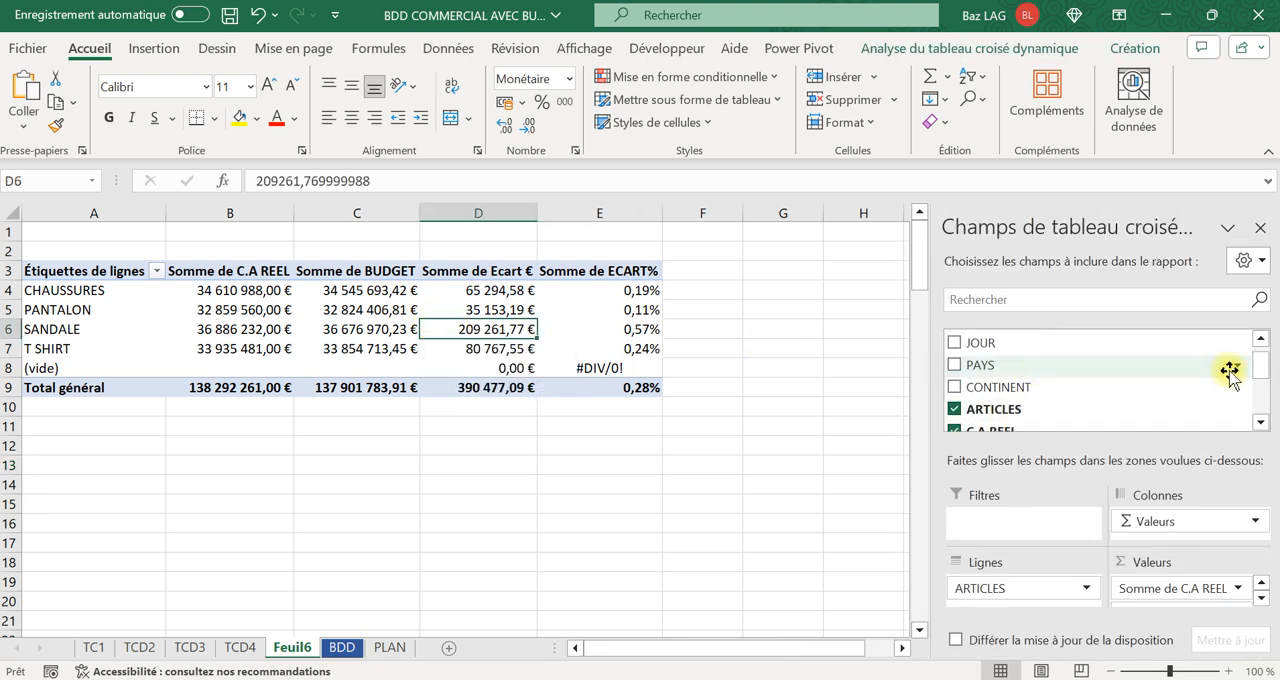
drag(1258, 382, 1258, 350)
drag(986, 386, 1010, 600)
scroll(255, 551, down, 17)
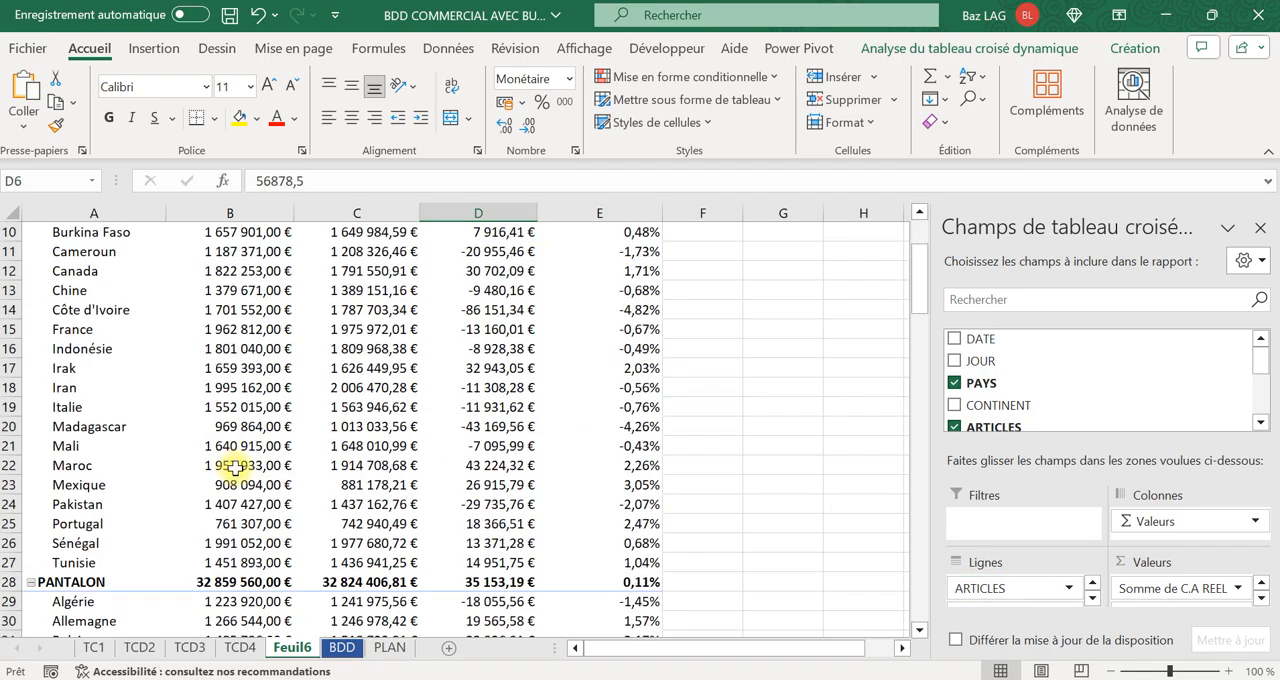
Review the pivot table's country results, the TC1 pivot table, the BDD data and the PLAN outline.
scroll(262, 551, up, 17)
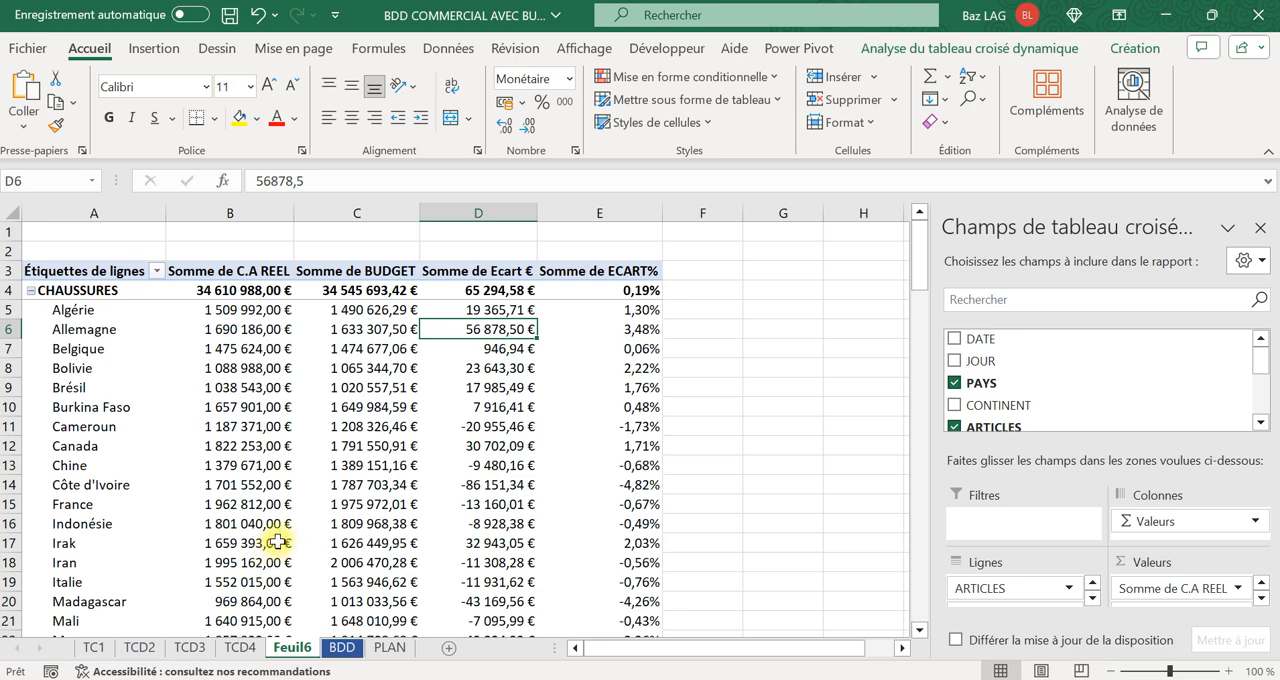
mouse_move(288, 528)
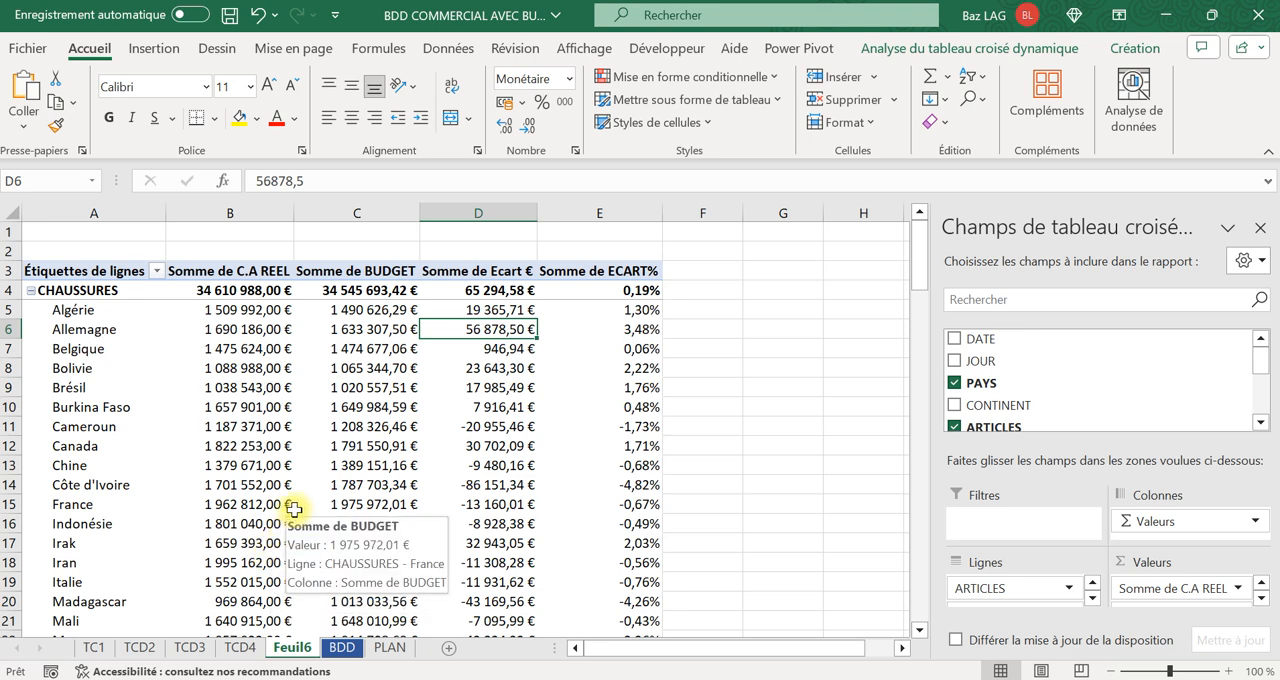
click(97, 650)
mouse_move(388, 340)
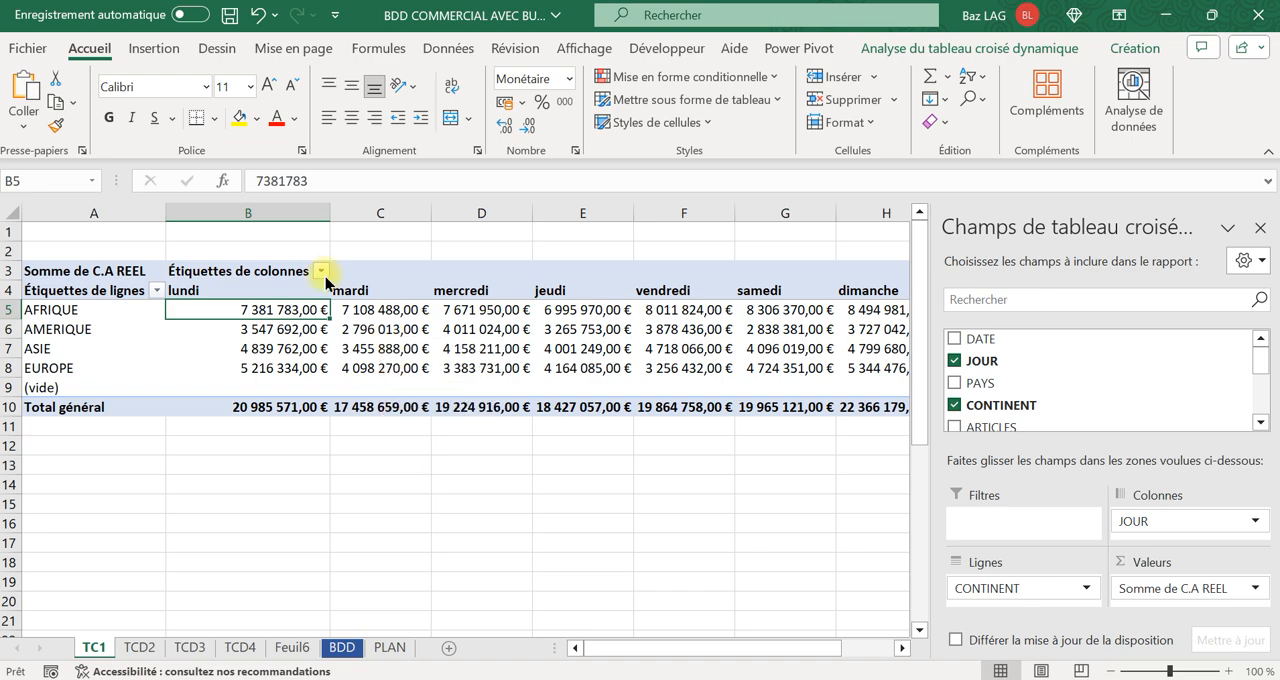
click(299, 655)
mouse_move(357, 458)
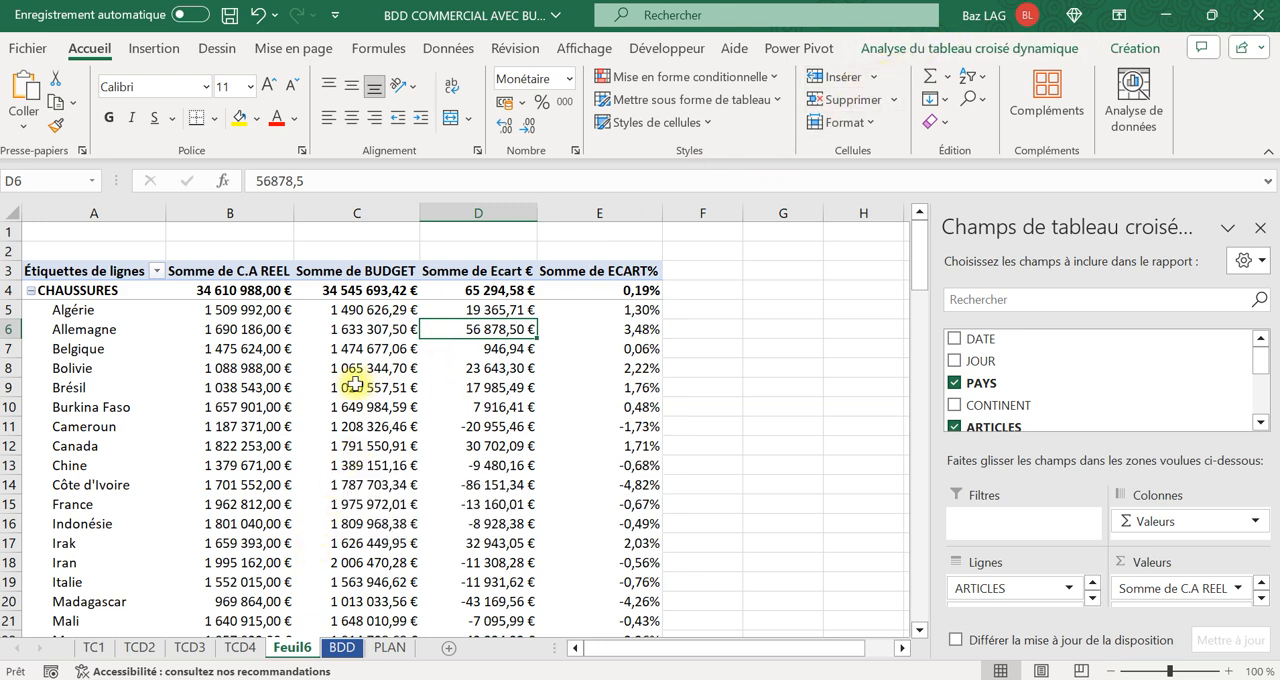
click(345, 649)
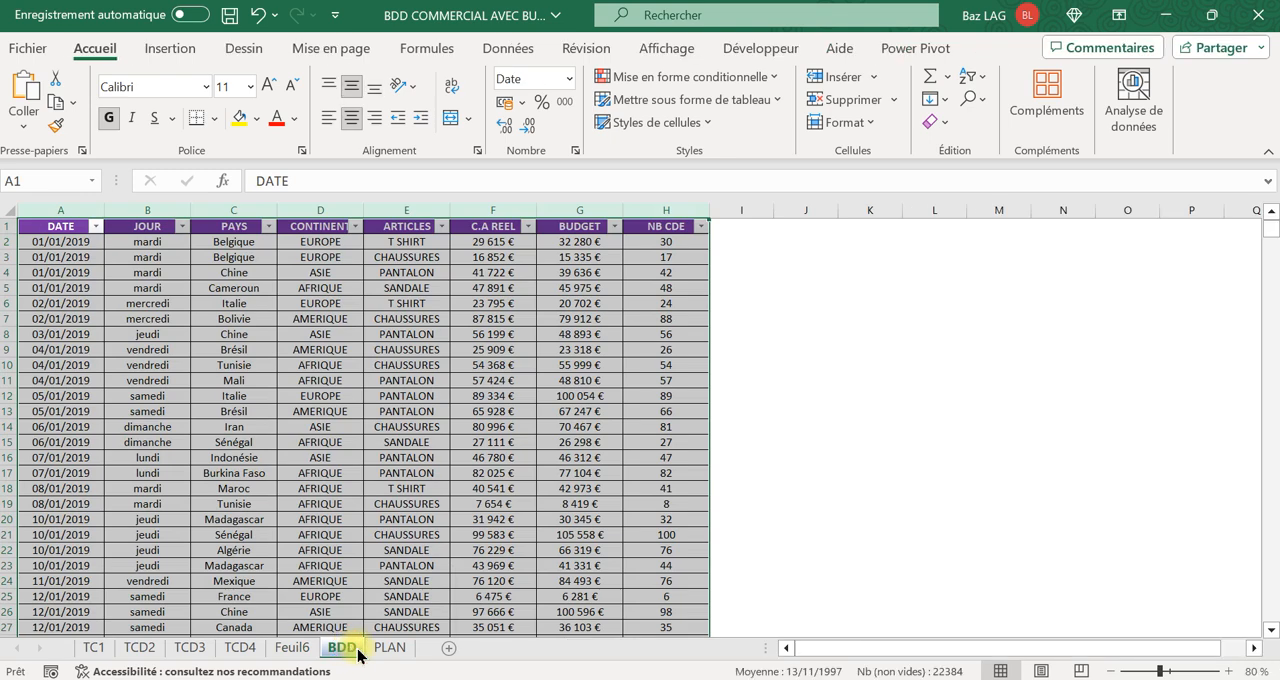
click(404, 650)
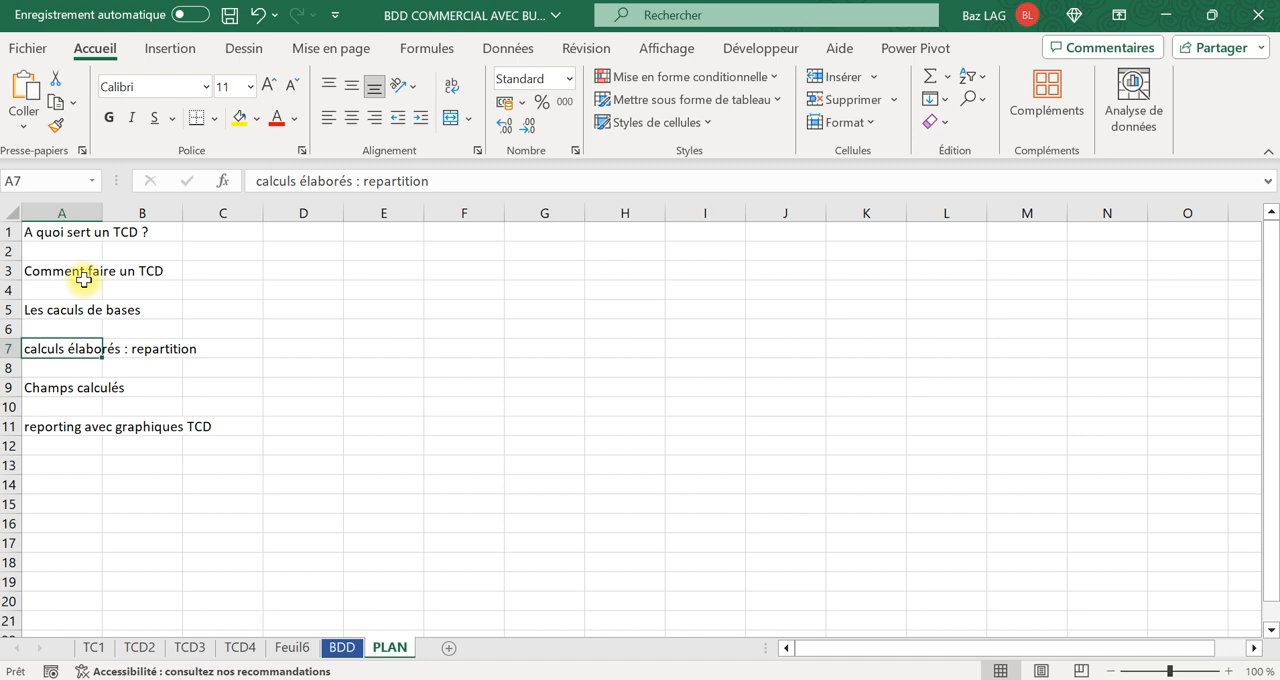
Rename the Feuil6 worksheet as TCD5.
right_click(298, 650)
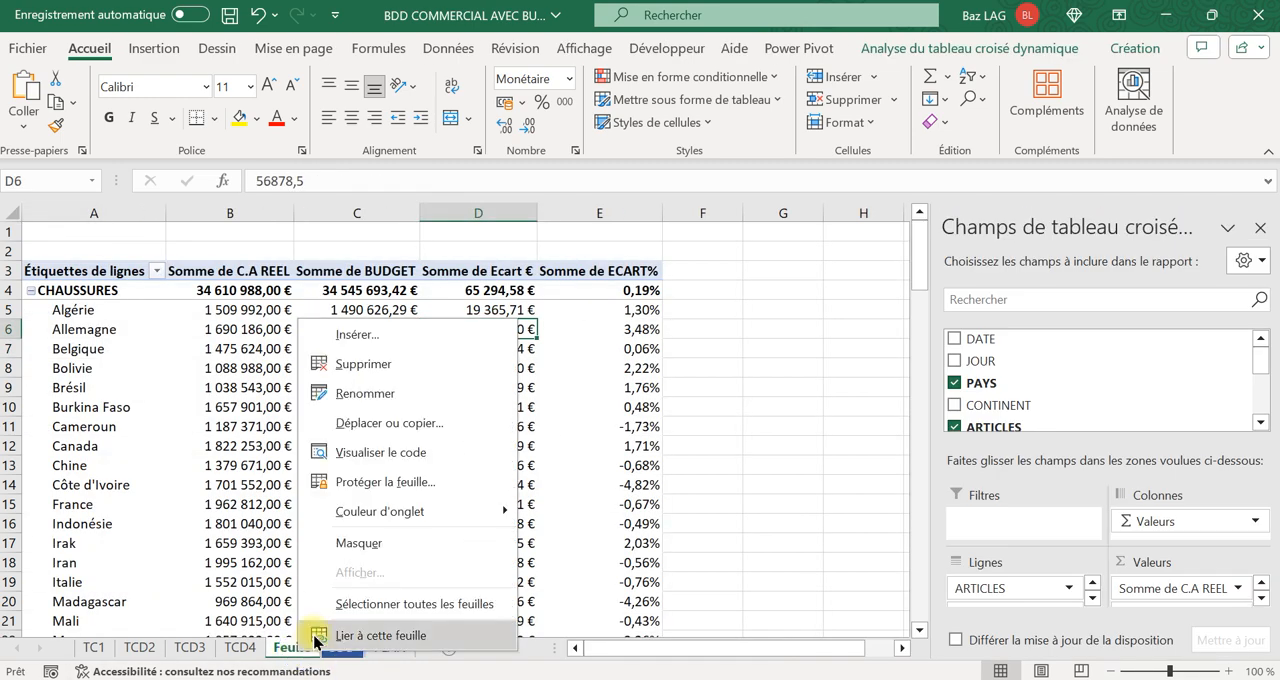
click(381, 393)
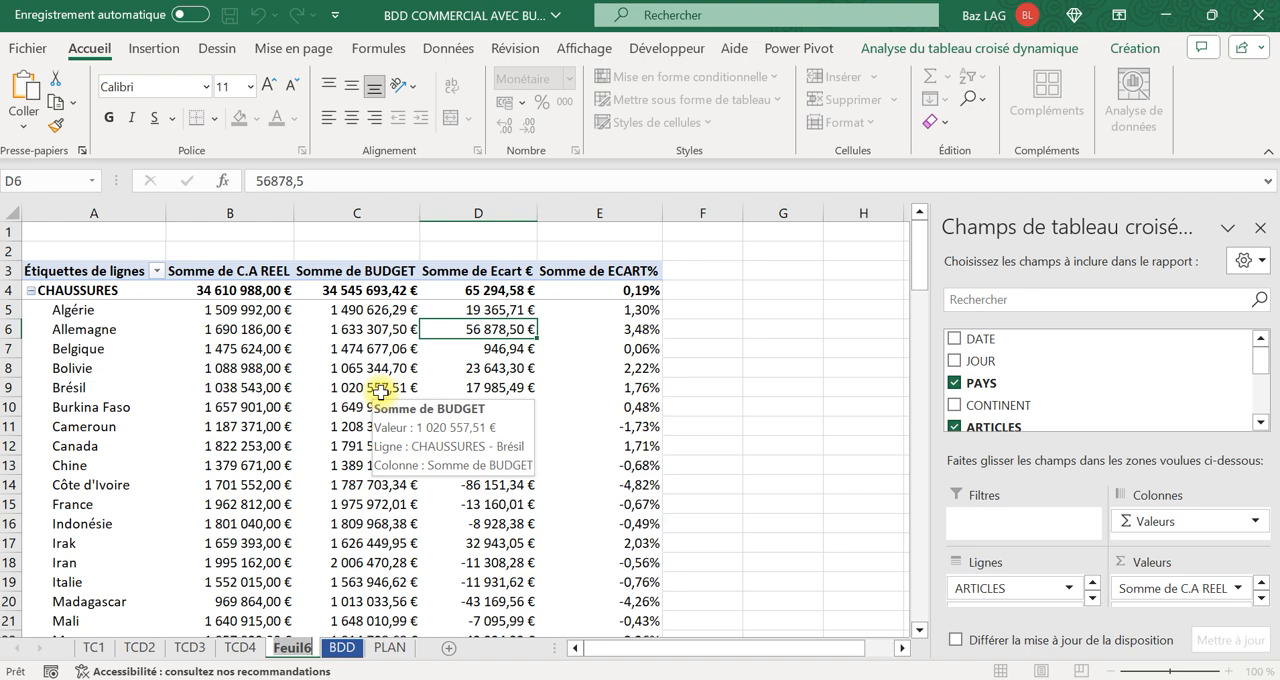
text(TCD)
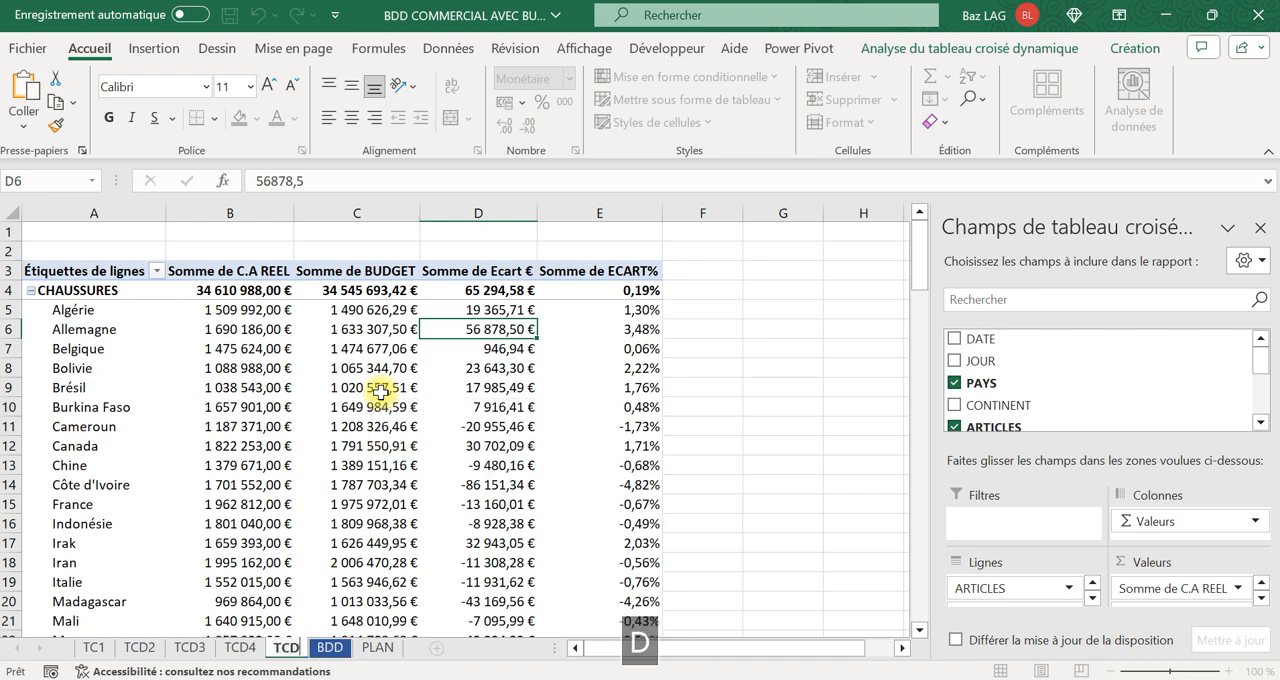
text(5)
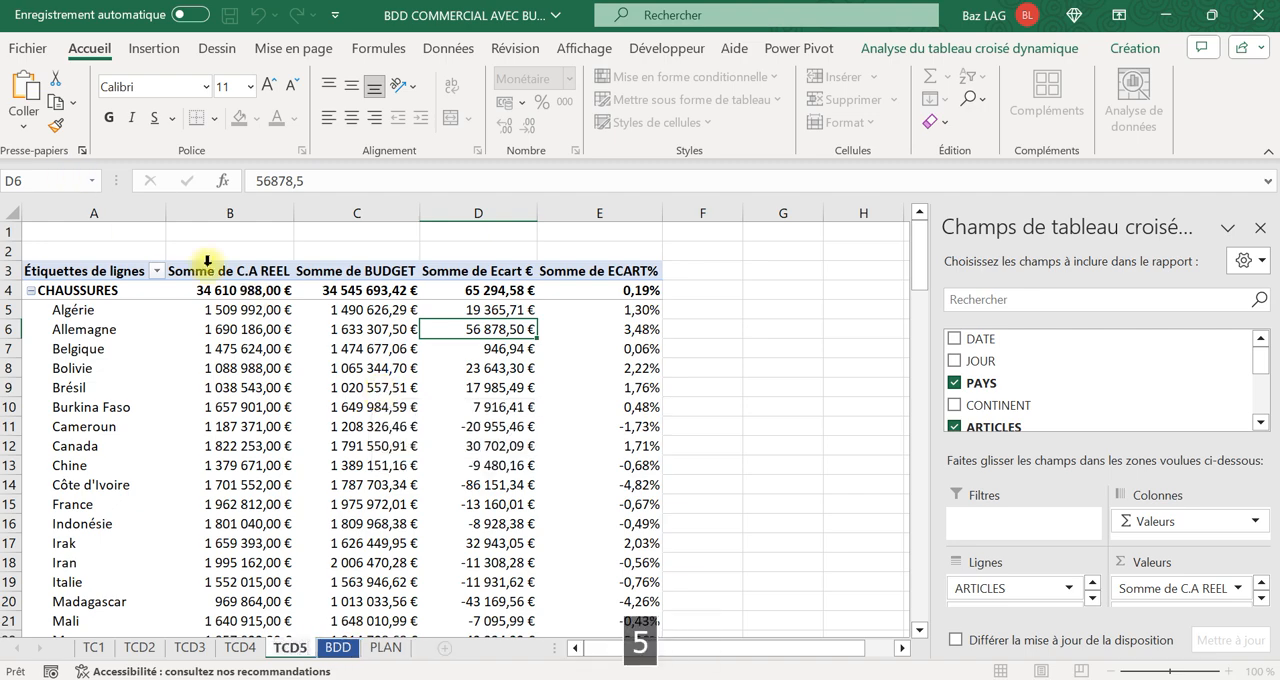
click(751, 390)
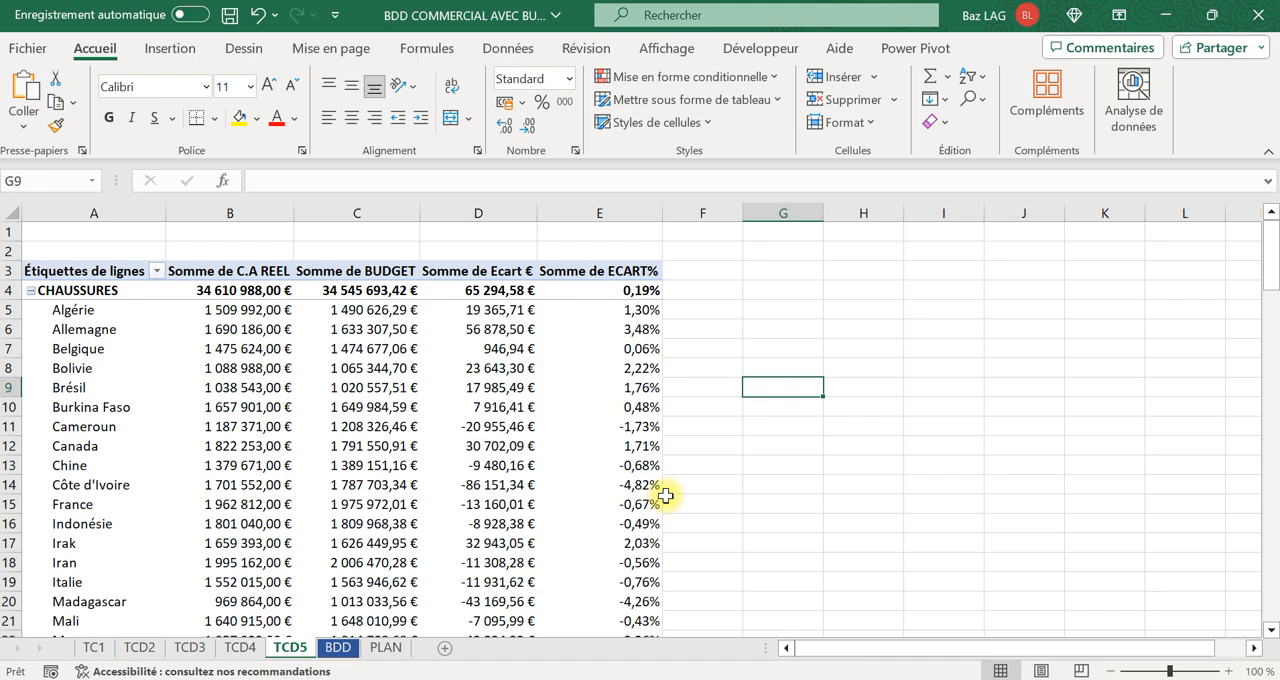
Add a new worksheet before BDD and name it TB.
click(444, 648)
right_click(341, 648)
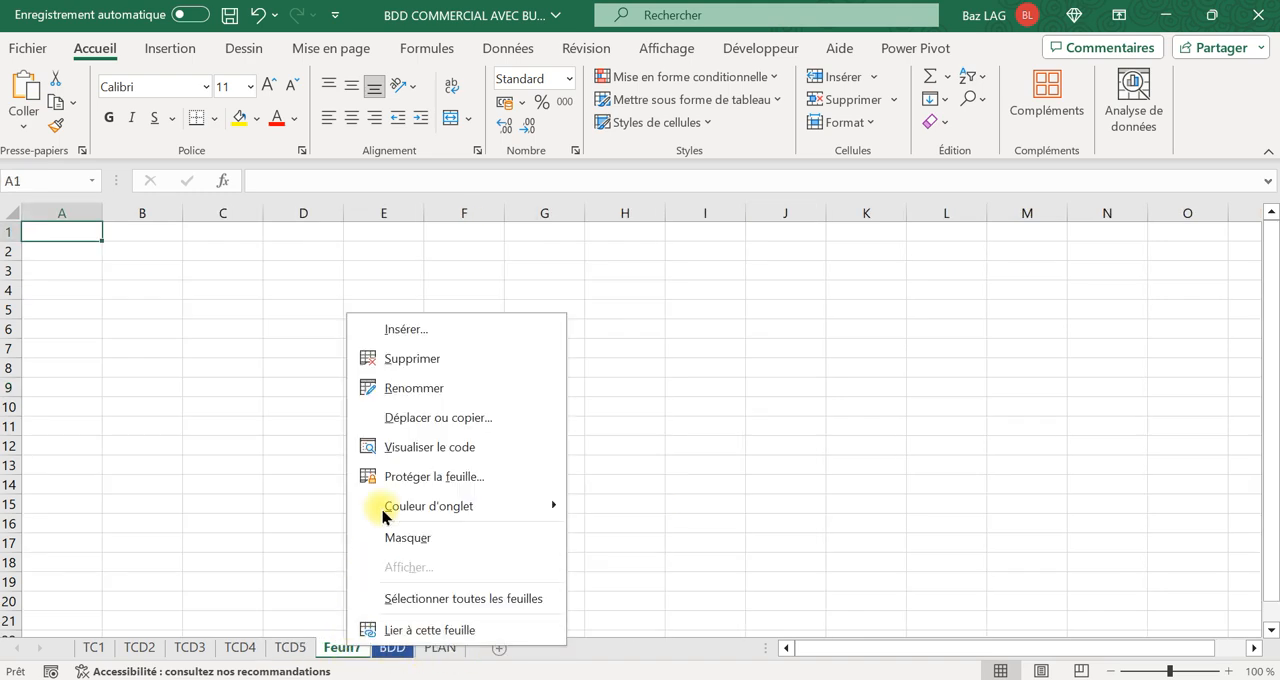
click(403, 390)
key(Caps_Lock)
text(t)
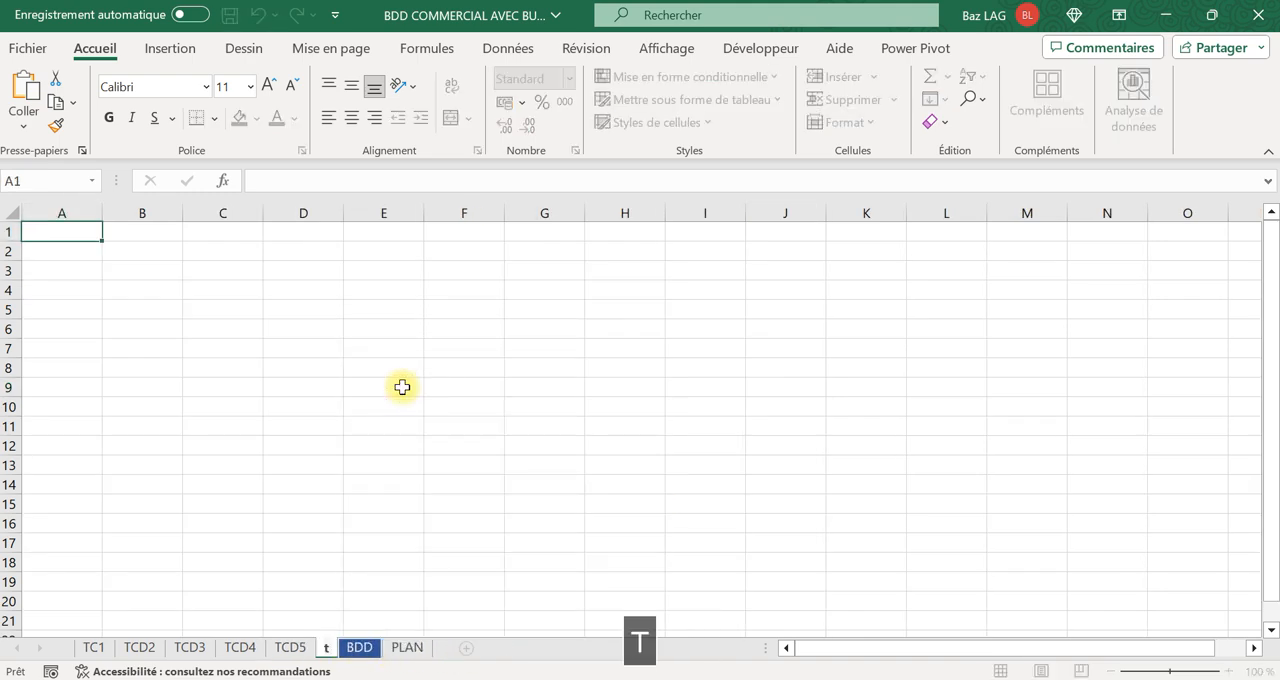
key(BackSpace)
key(Caps_Lock)
text(TB)
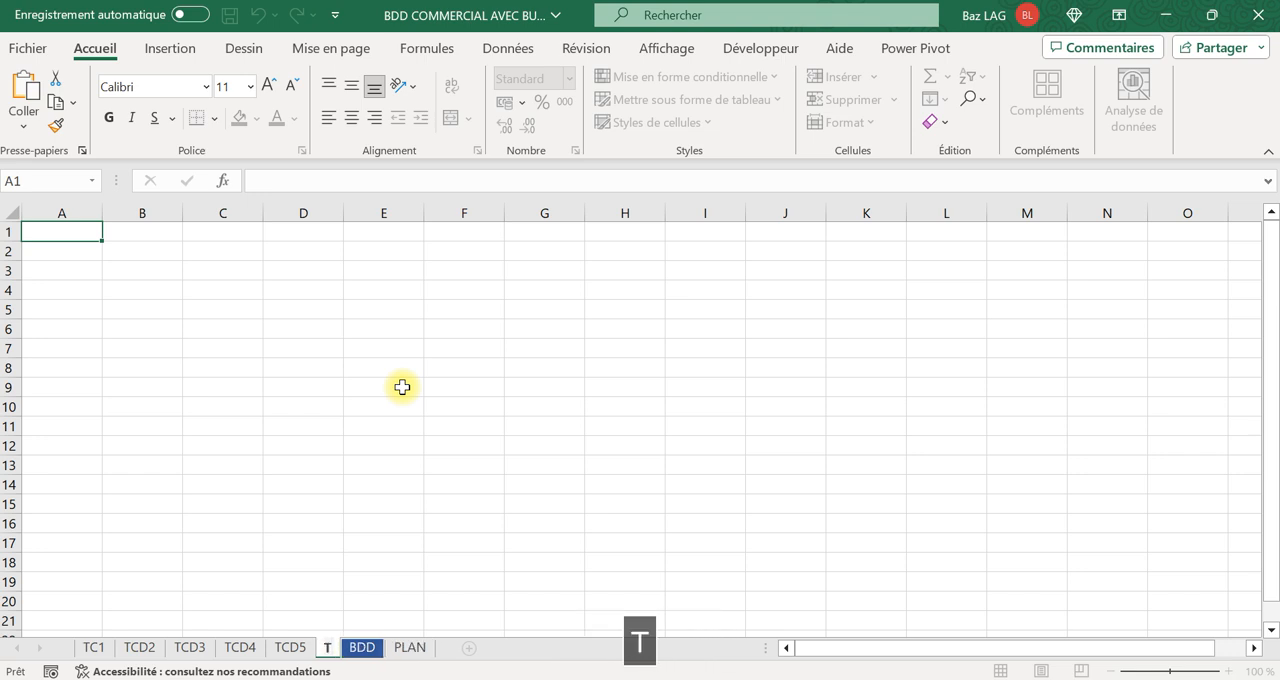
drag(402, 387, 392, 401)
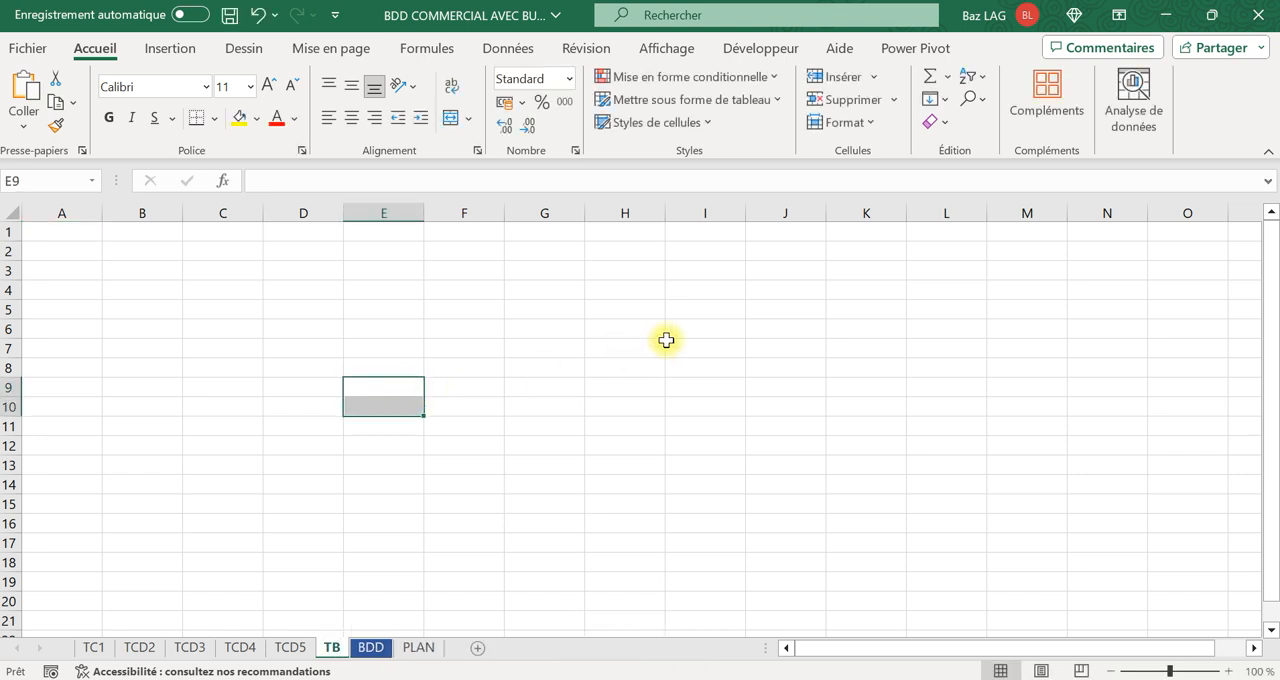
Set the TB sheet's zoom to 80% and hide its gridlines.
click(1107, 672)
click(1108, 672)
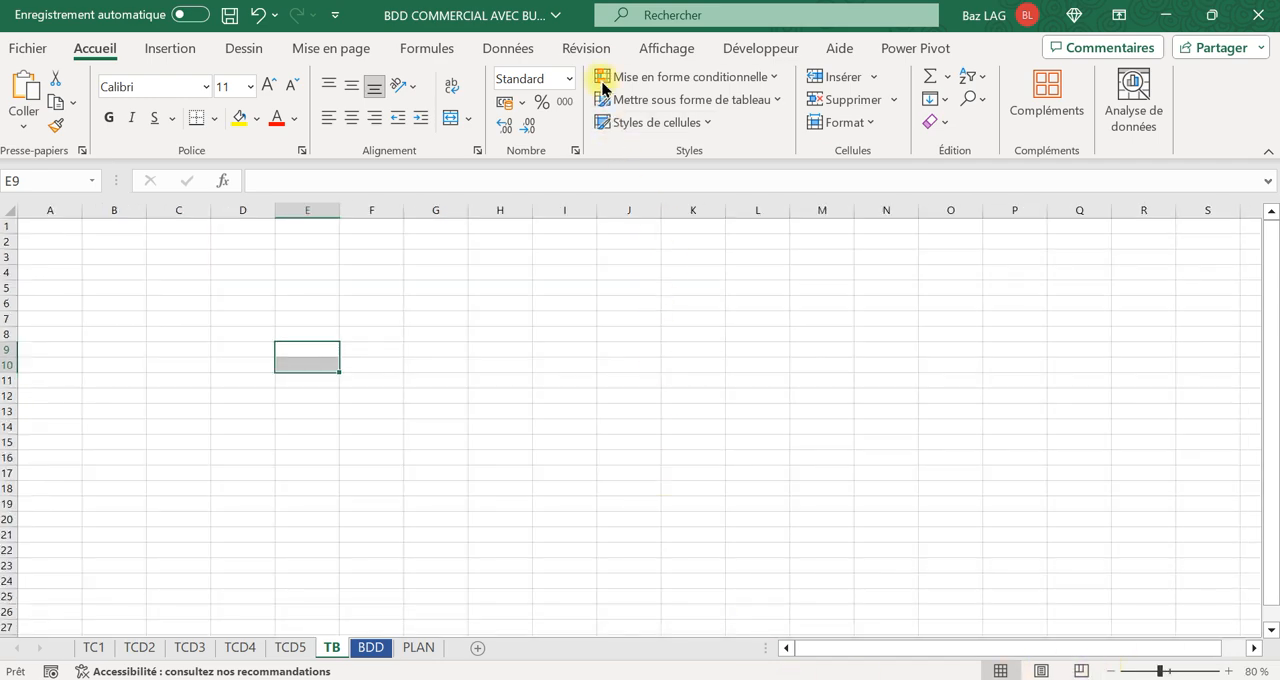
click(651, 50)
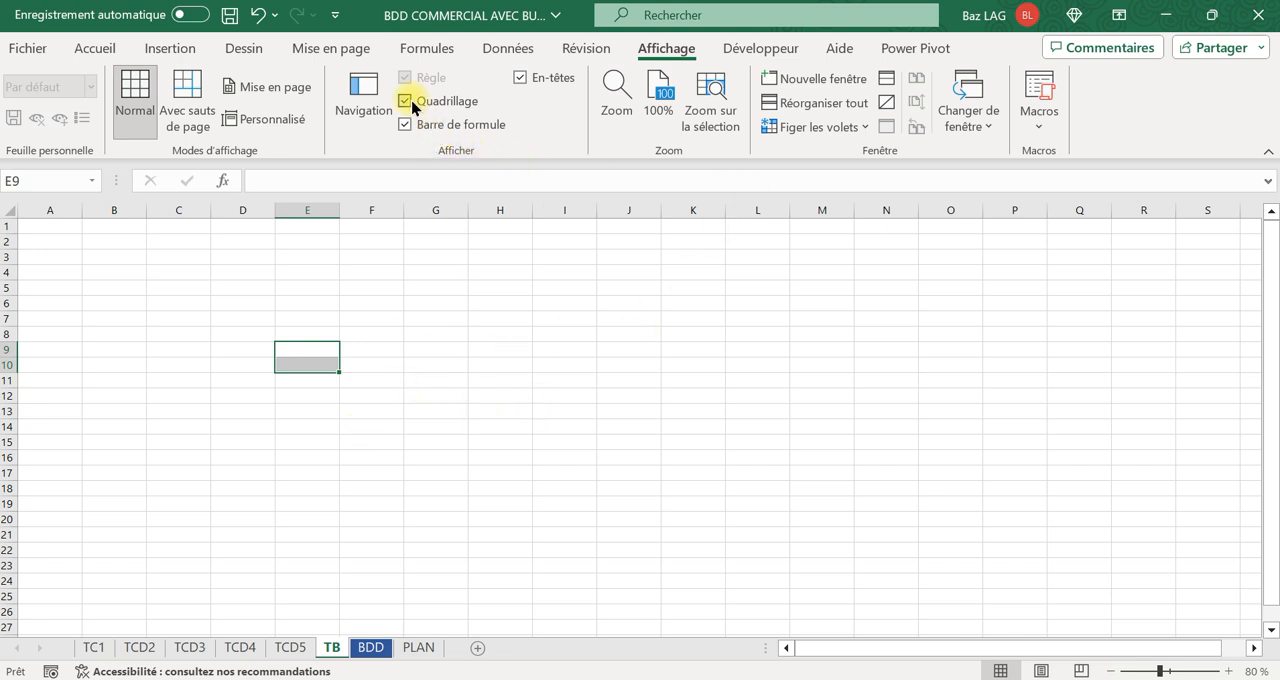
click(162, 303)
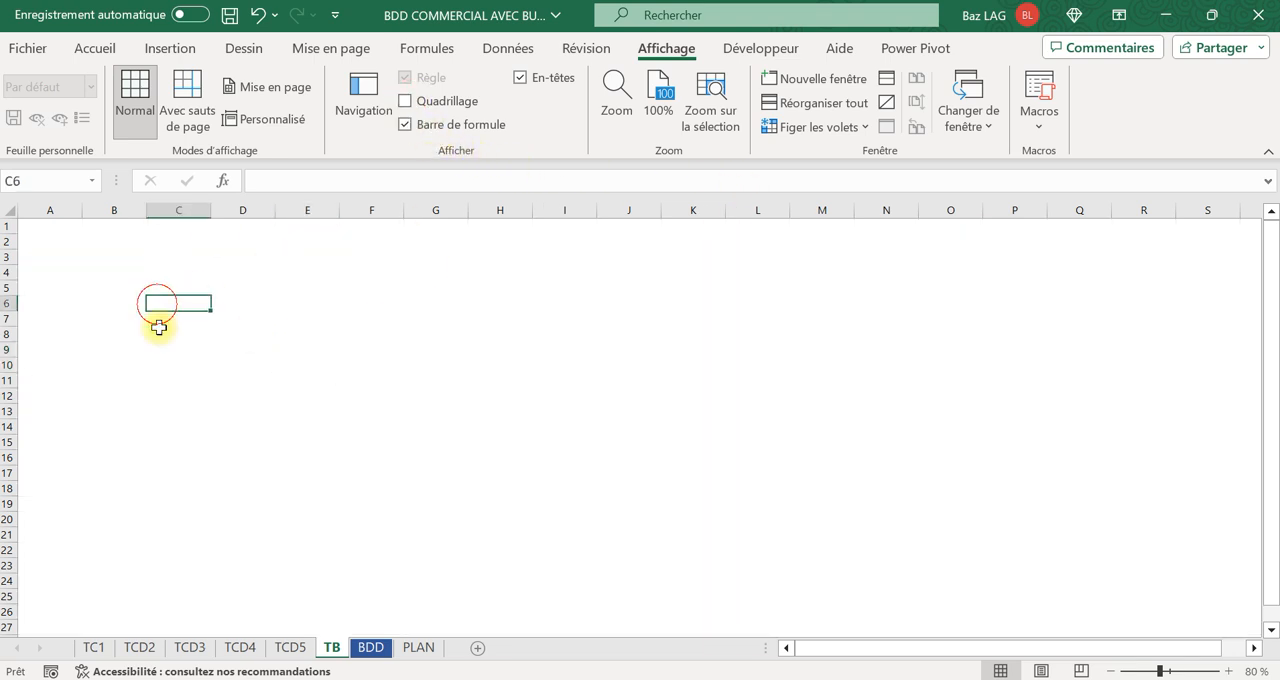
Create a pivot table from BDD!$A:$H on the existing TB sheet at cell A7.
click(372, 650)
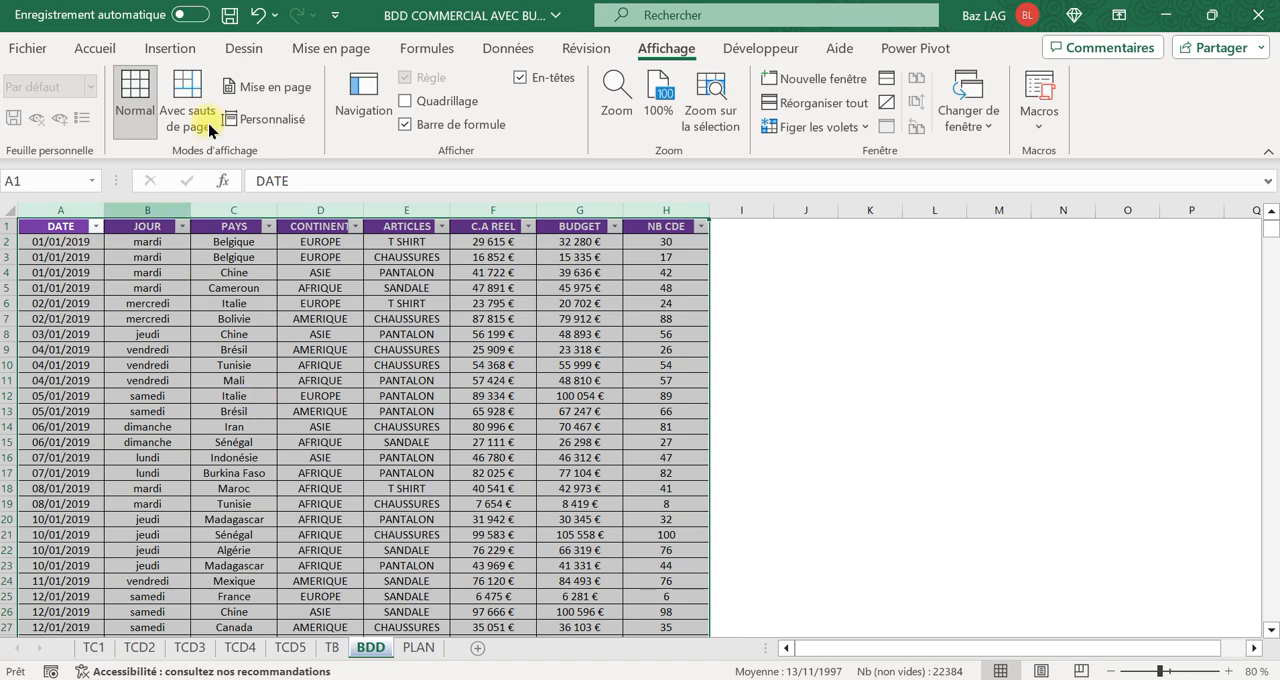
click(95, 48)
click(168, 48)
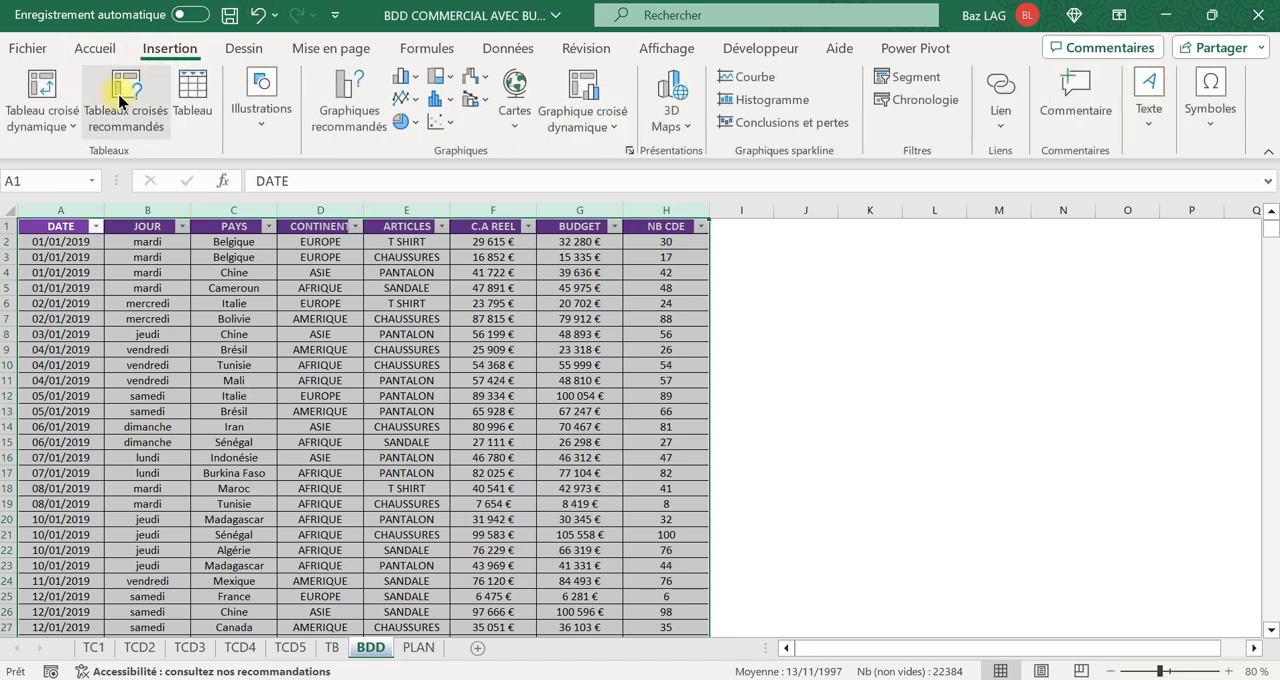
click(40, 88)
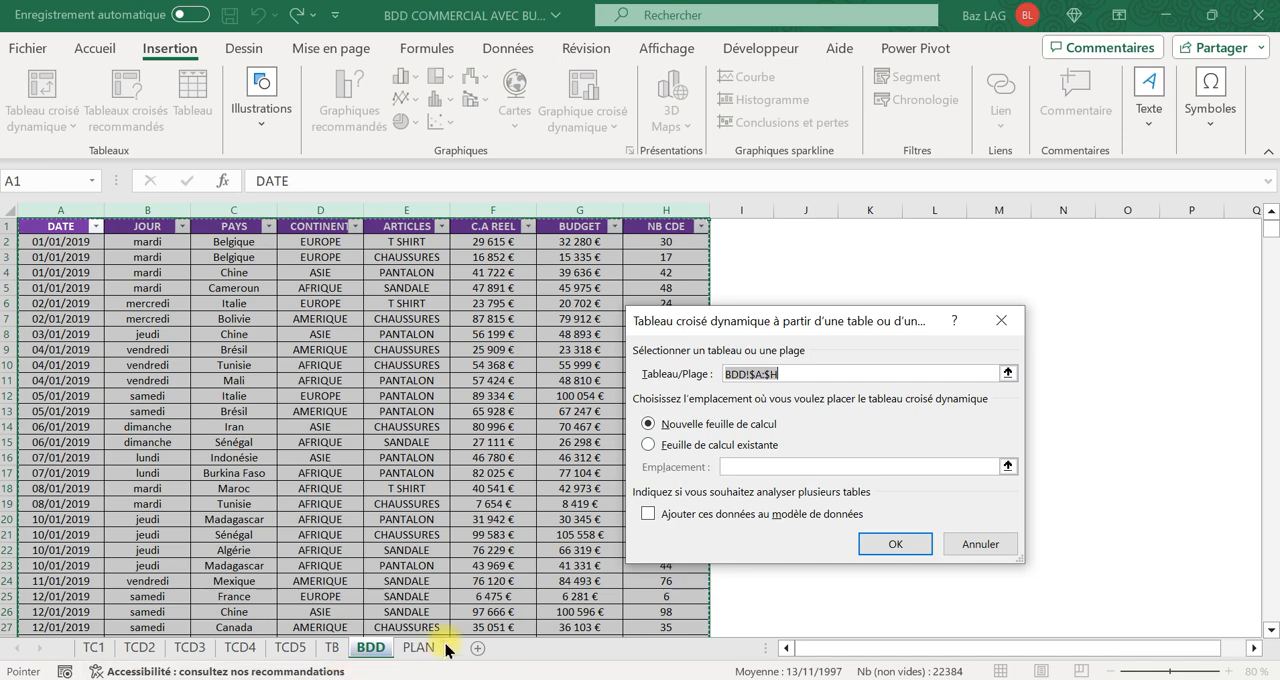
click(647, 446)
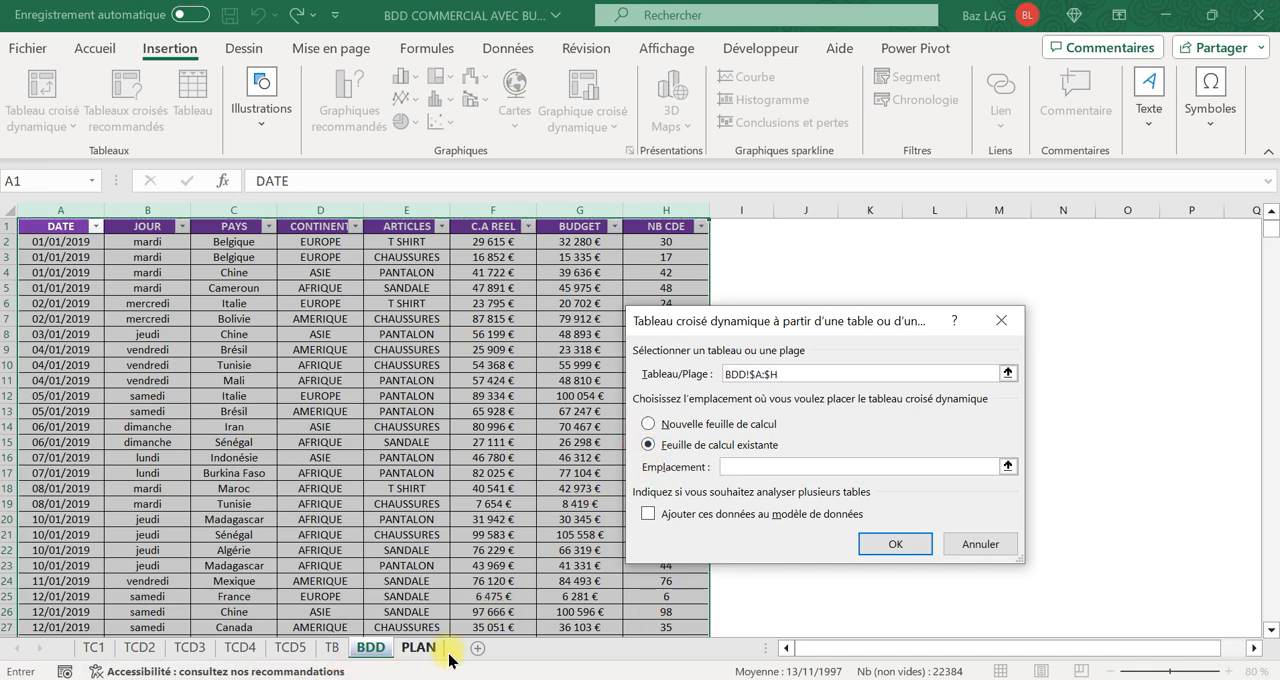
click(335, 657)
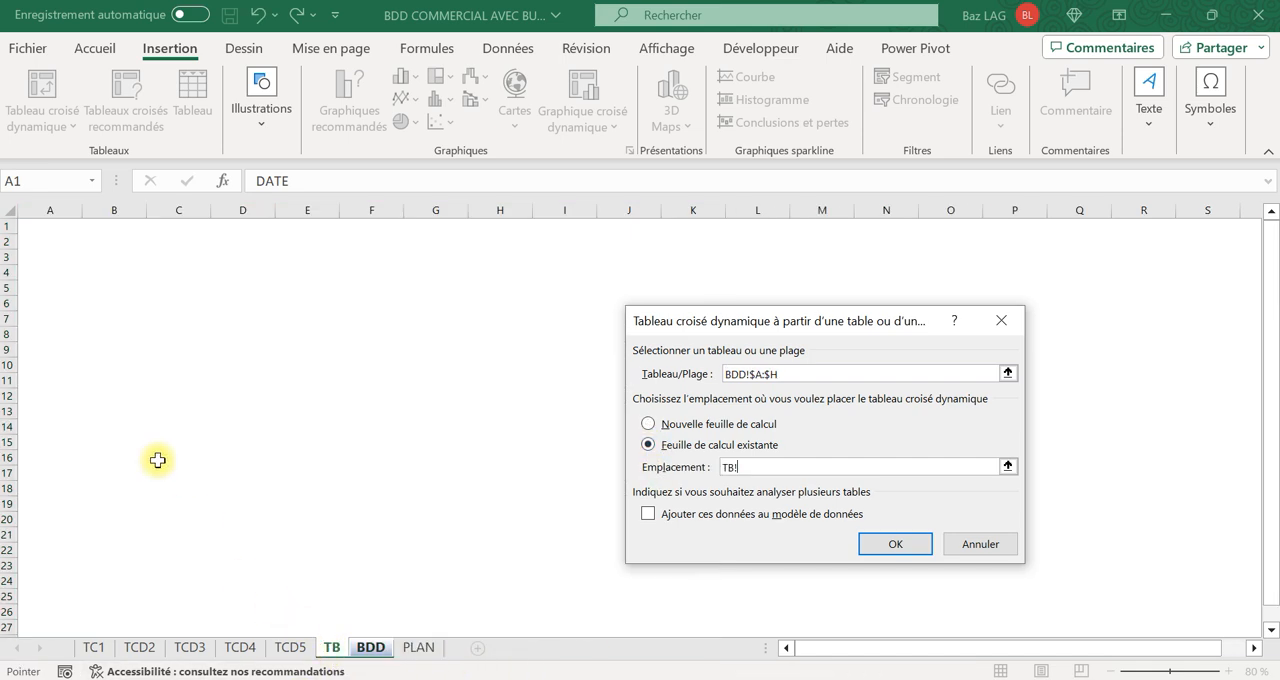
click(52, 333)
click(48, 317)
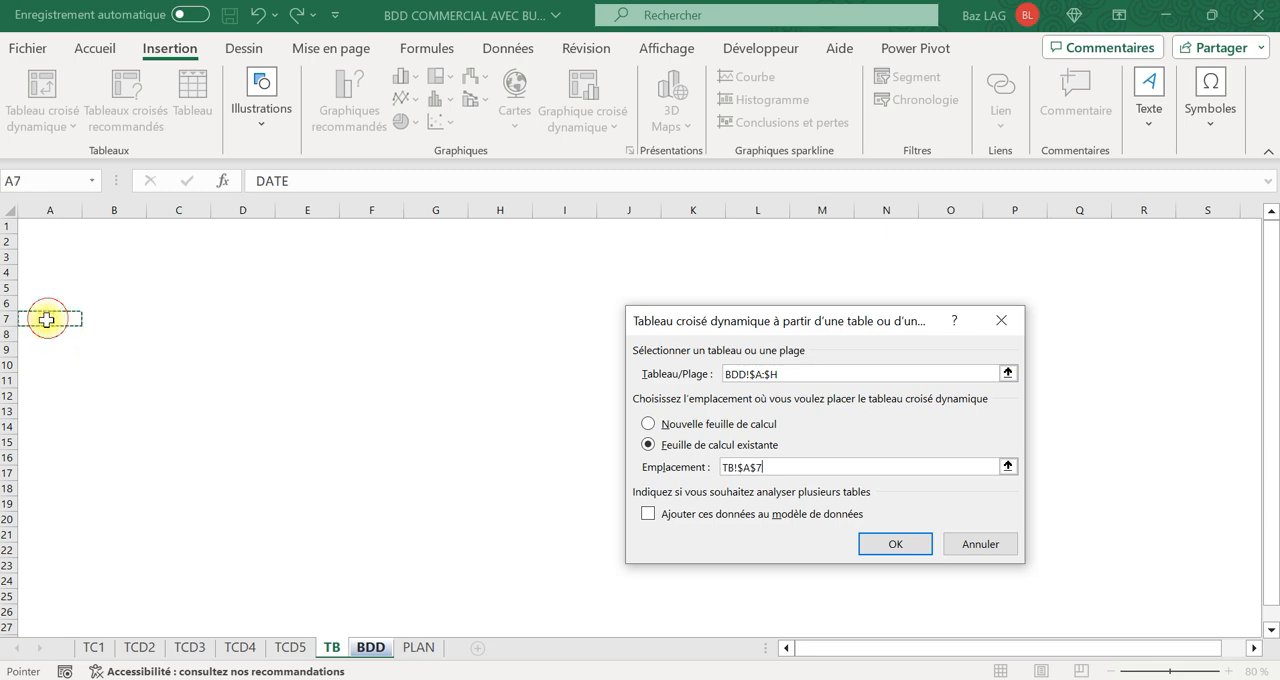
click(894, 543)
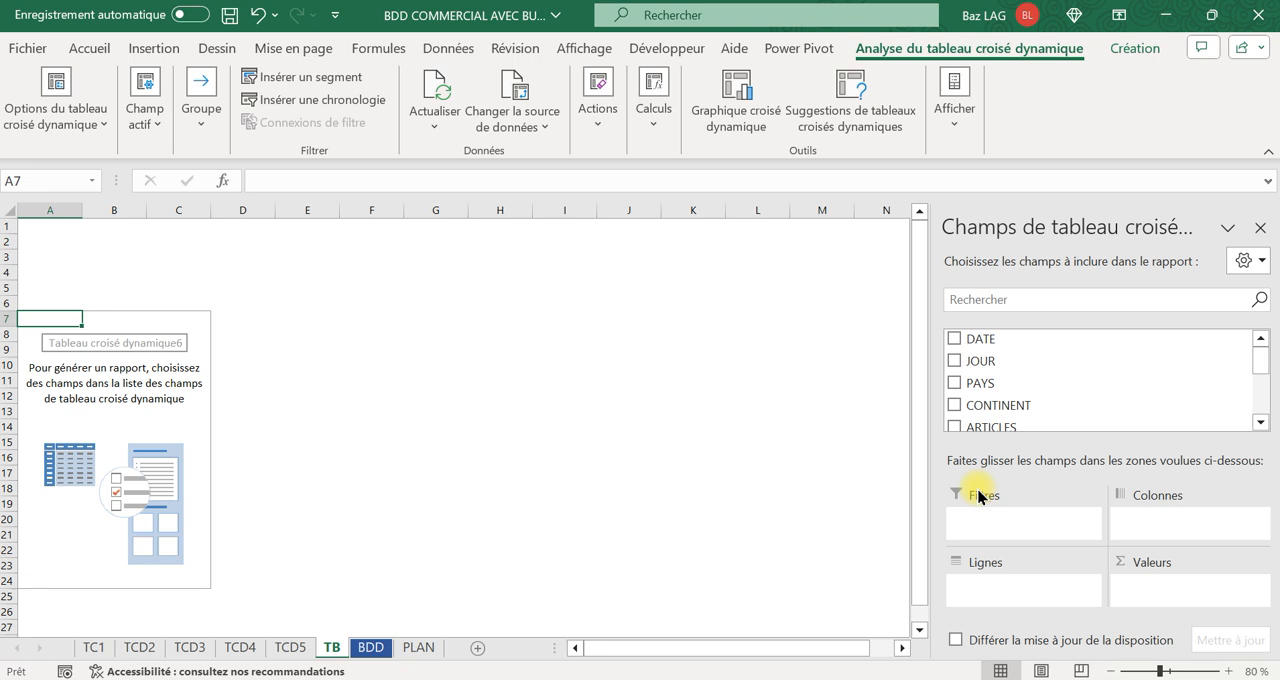
Put DATE in the new pivot table's rows and add C.A REEL and NB CDE as summed values.
drag(985, 339, 1036, 590)
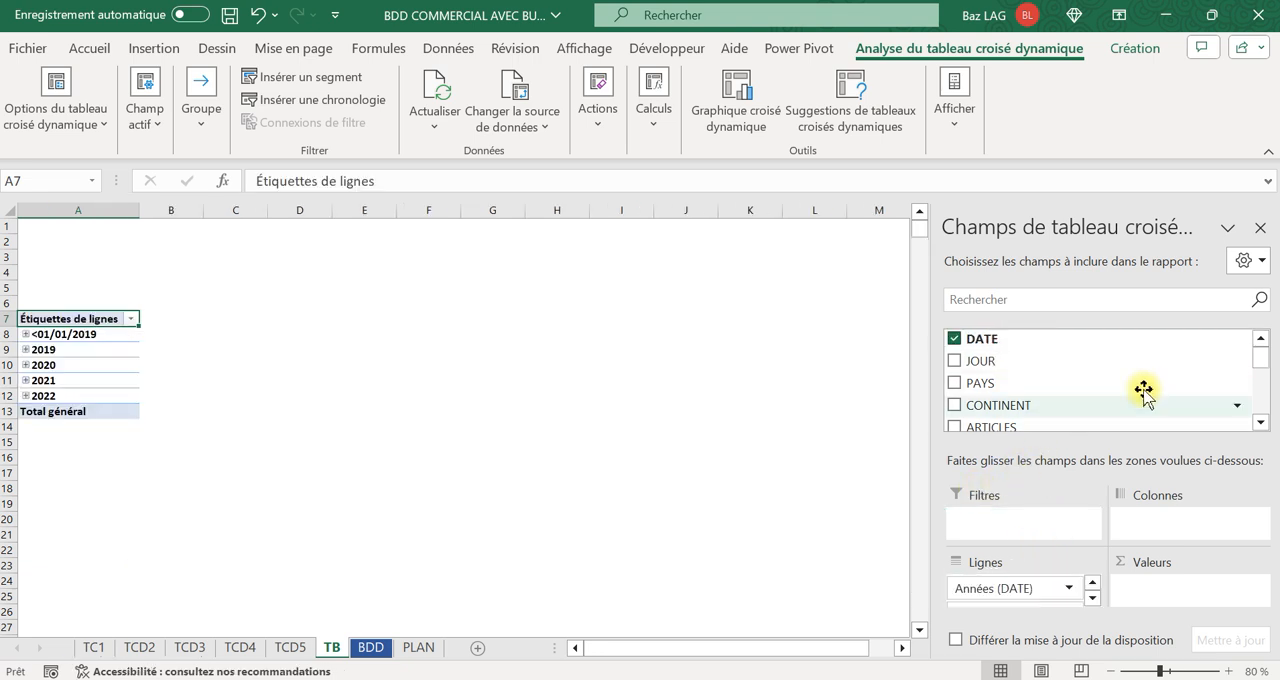
drag(1260, 358, 1260, 368)
drag(988, 385, 1160, 592)
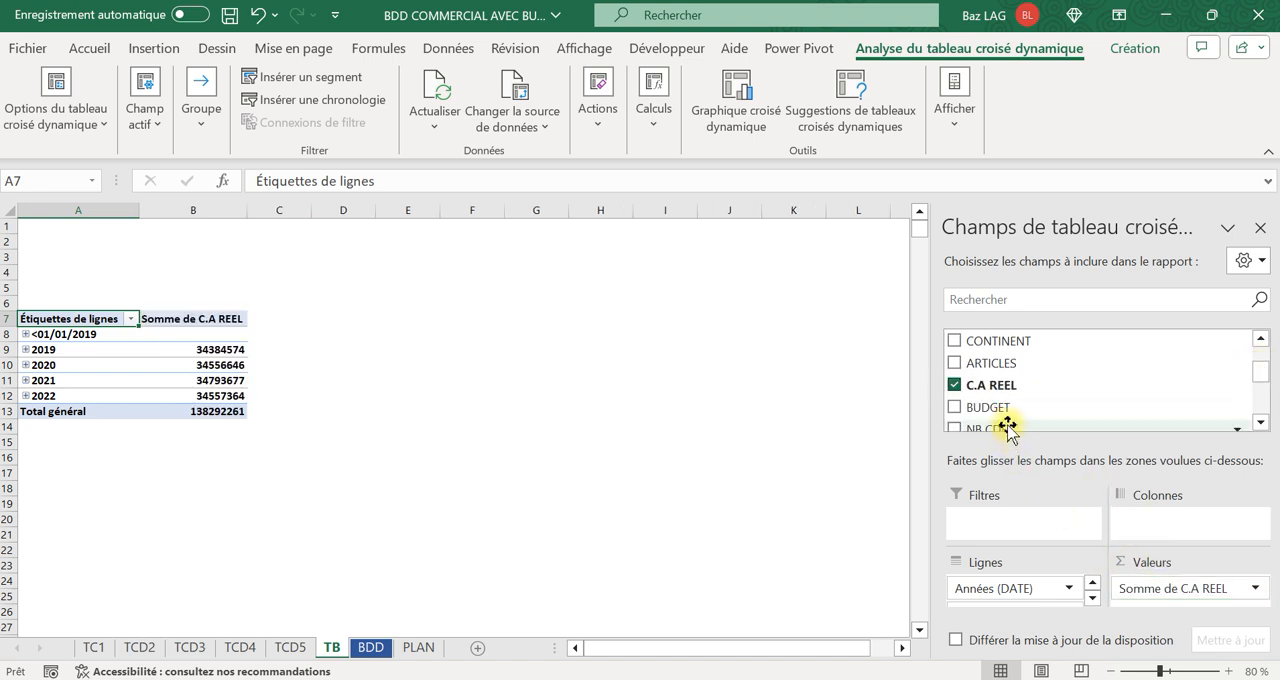
scroll(1006, 405, down, 2)
drag(1006, 380, 1166, 600)
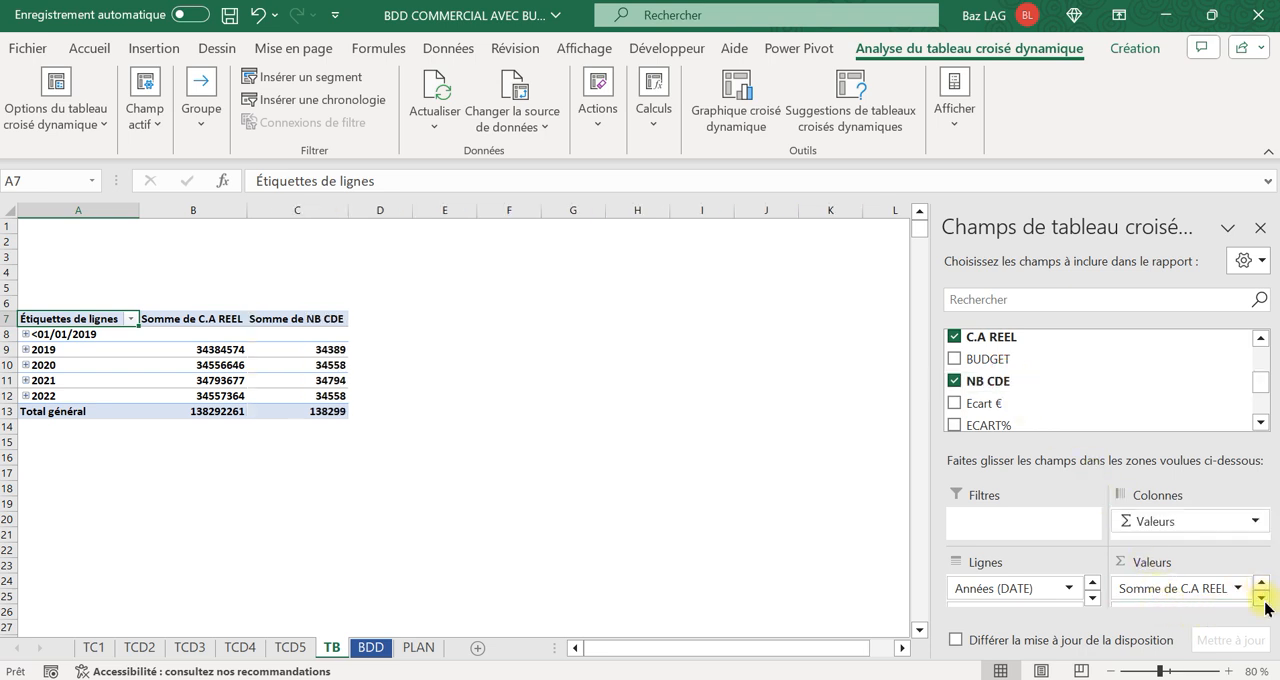
click(1260, 583)
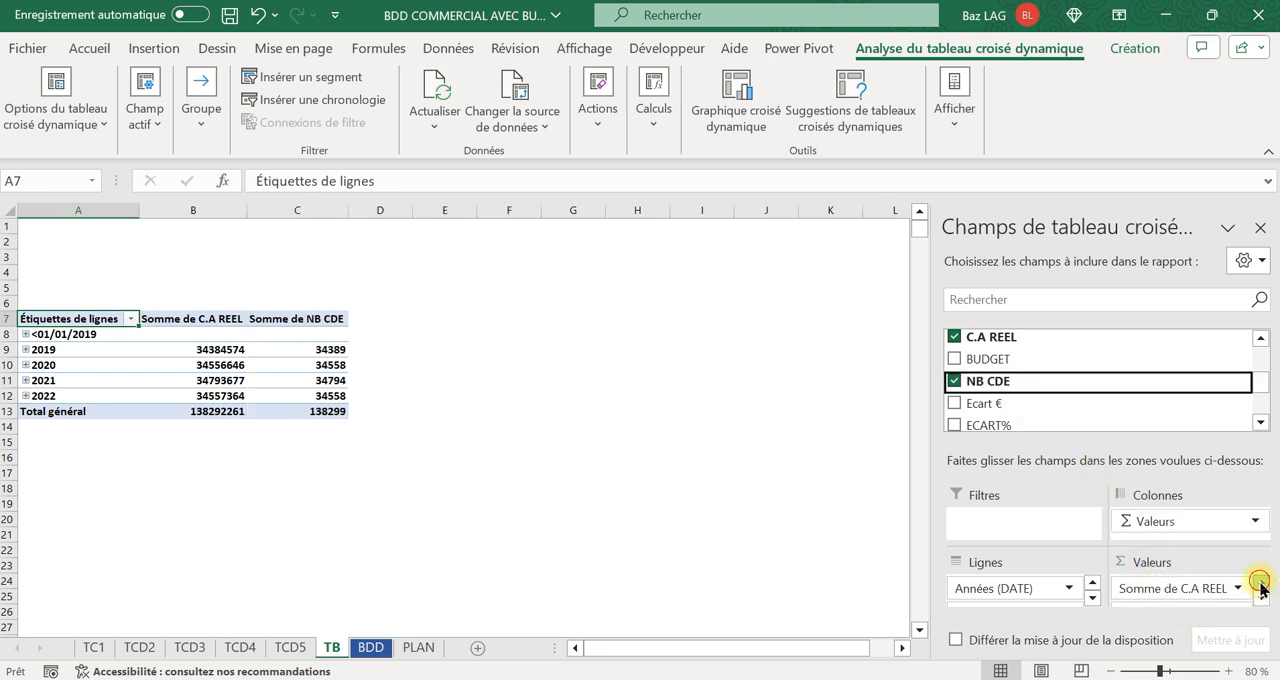
click(1261, 599)
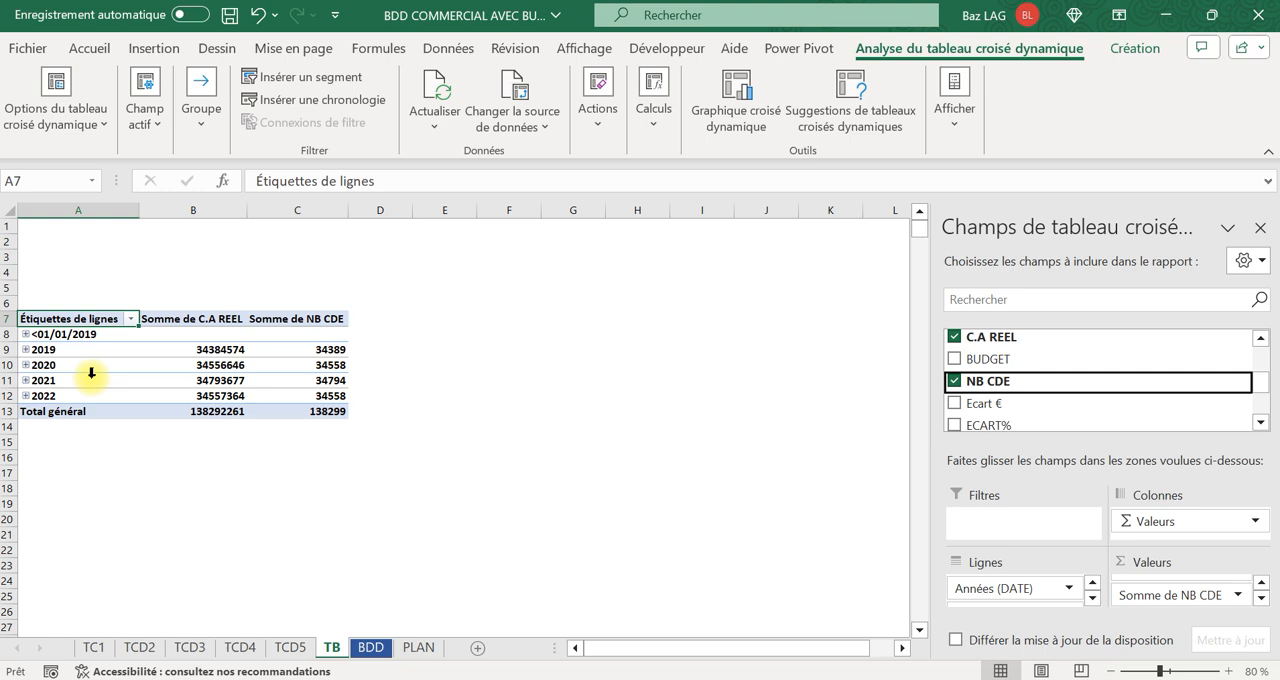
Check the 2019 quarter and month breakdown, and group the pivot table's dates by month only, without quarters or years.
click(25, 349)
click(38, 366)
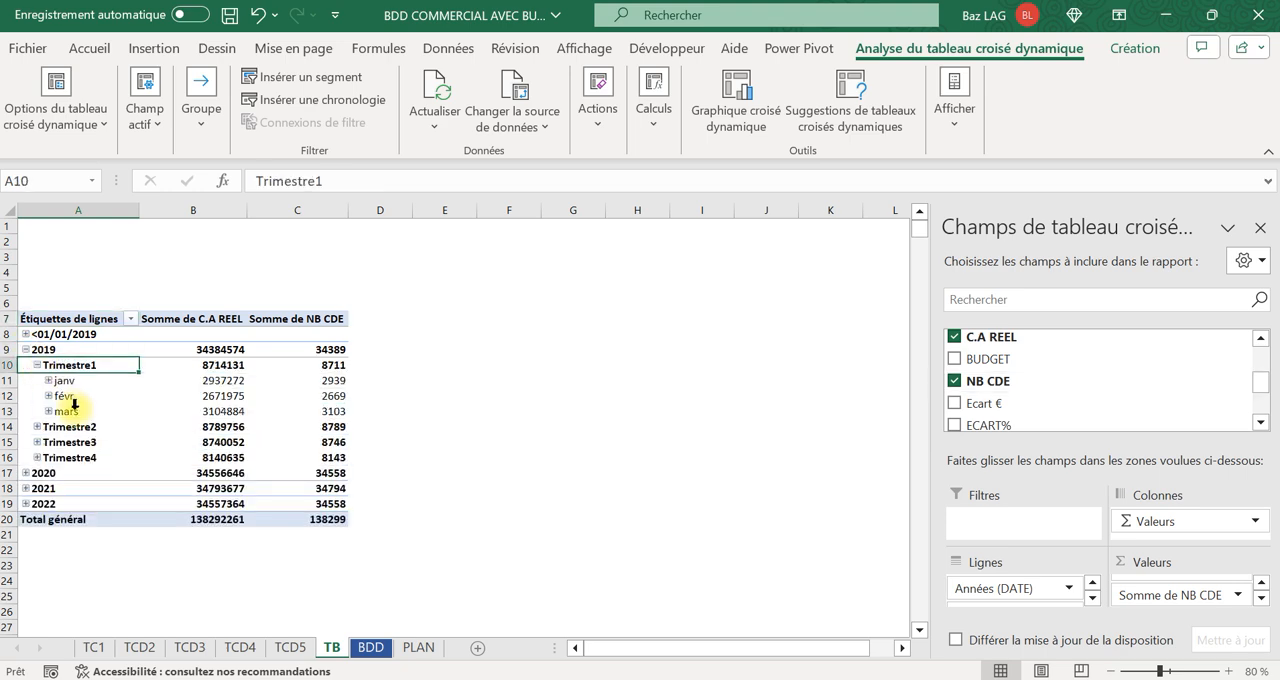
click(26, 350)
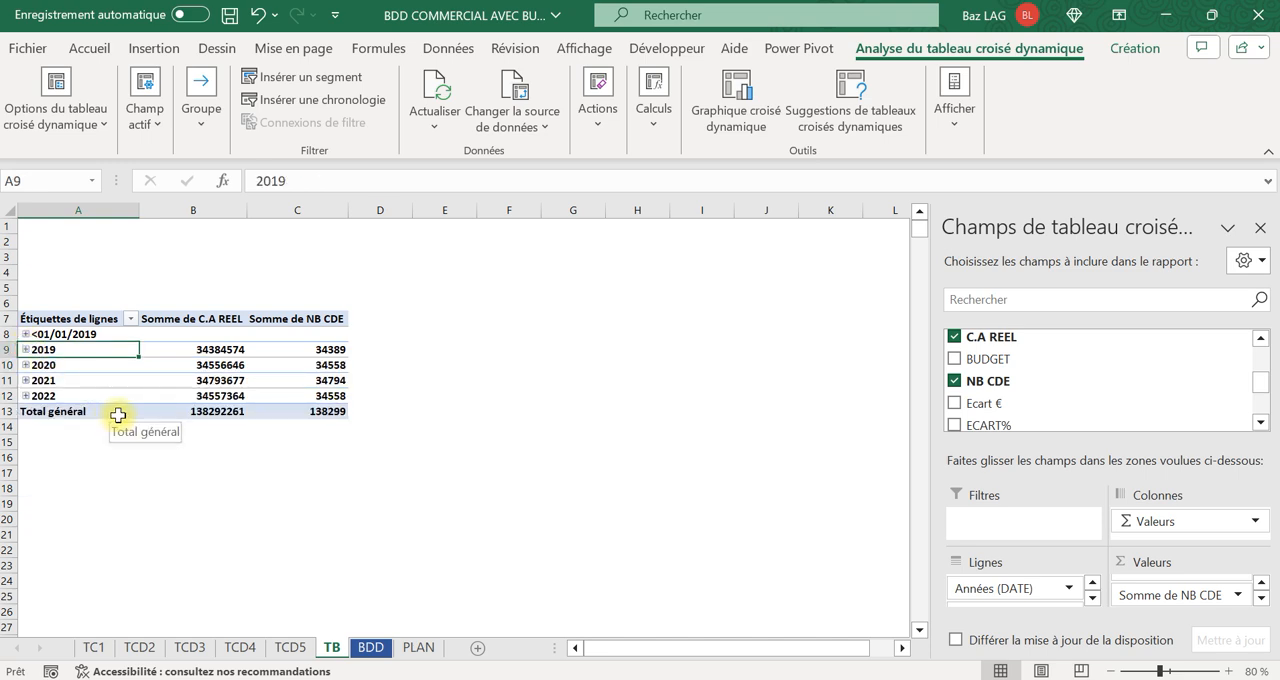
right_click(84, 370)
click(131, 450)
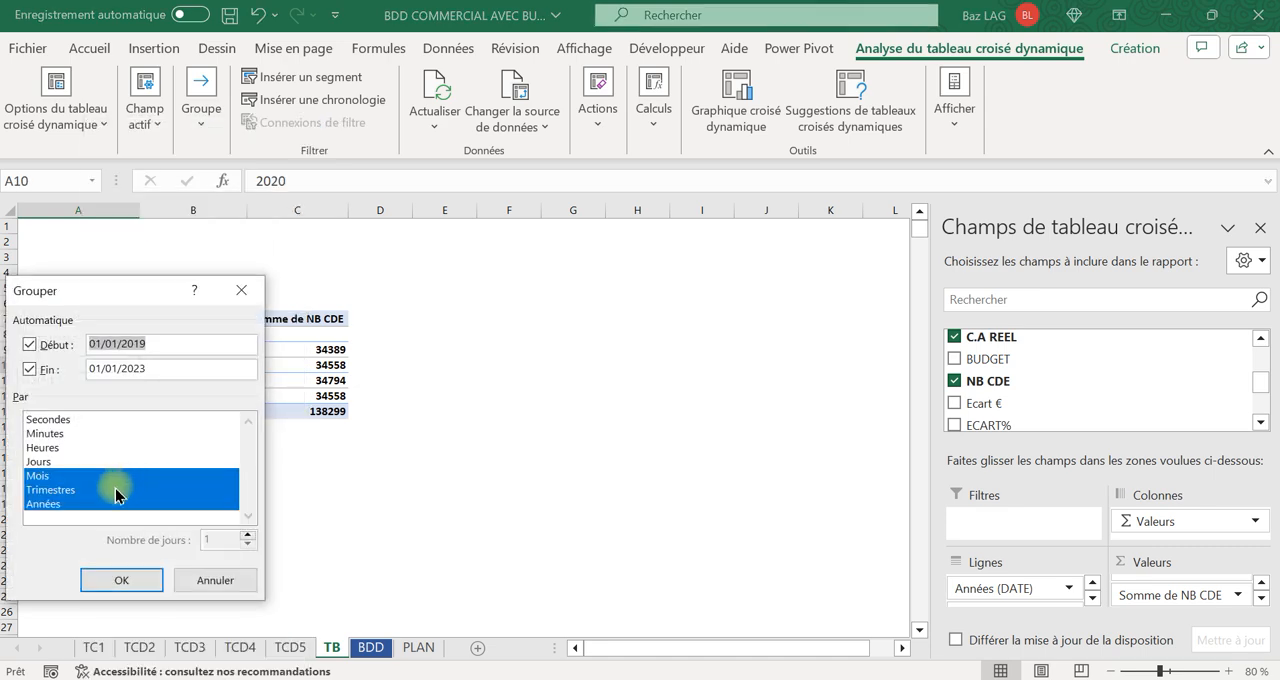
click(57, 490)
click(57, 504)
click(121, 581)
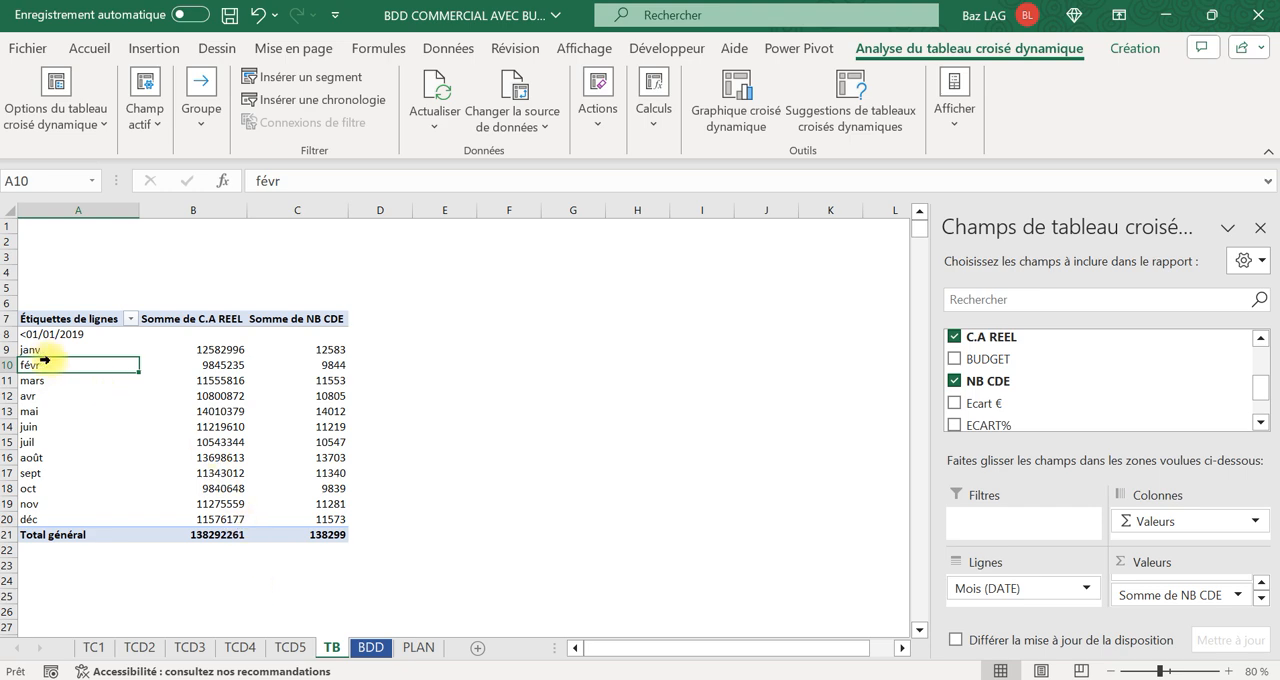
Check the years available in BDD's DATE column and compare the C.A REEL column total with the TB pivot table.
click(370, 647)
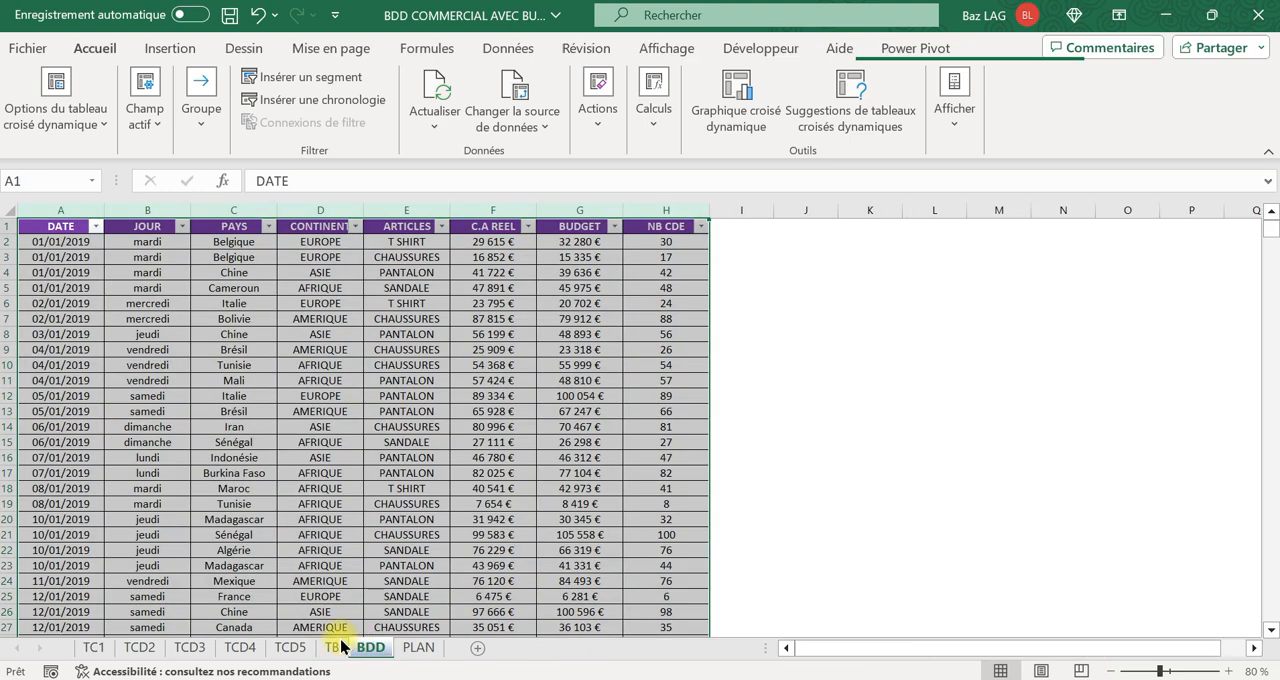
click(95, 226)
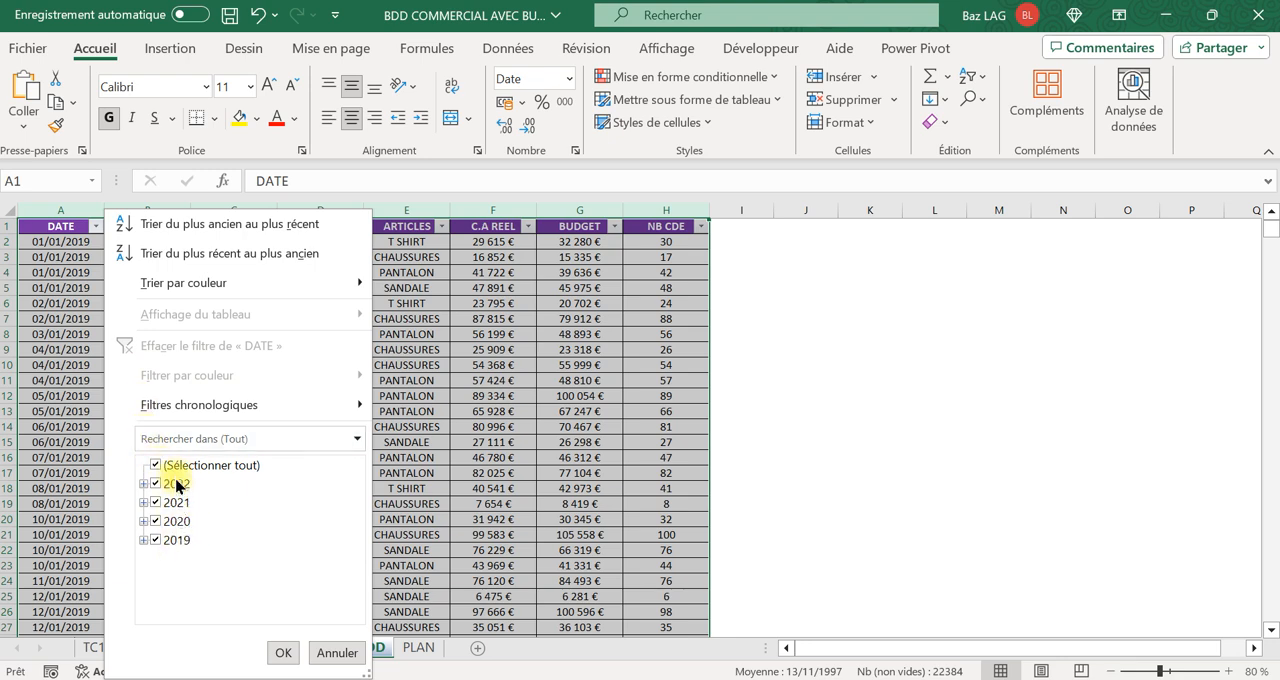
click(570, 378)
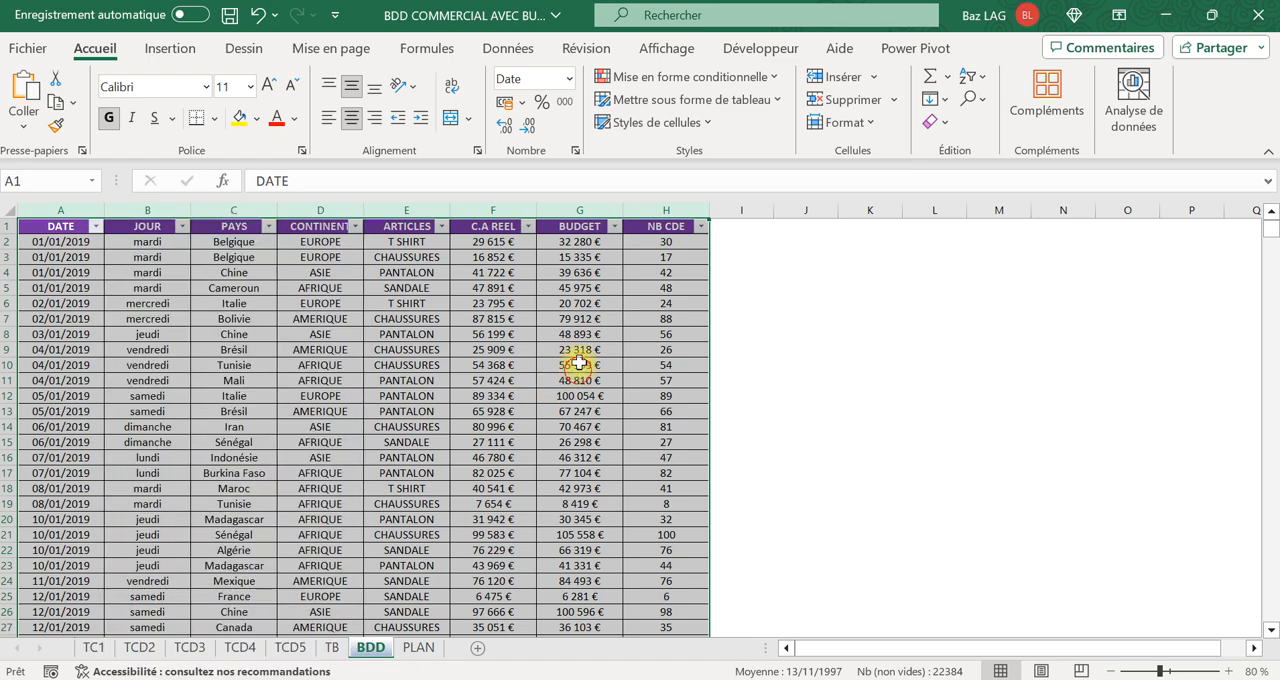
click(493, 210)
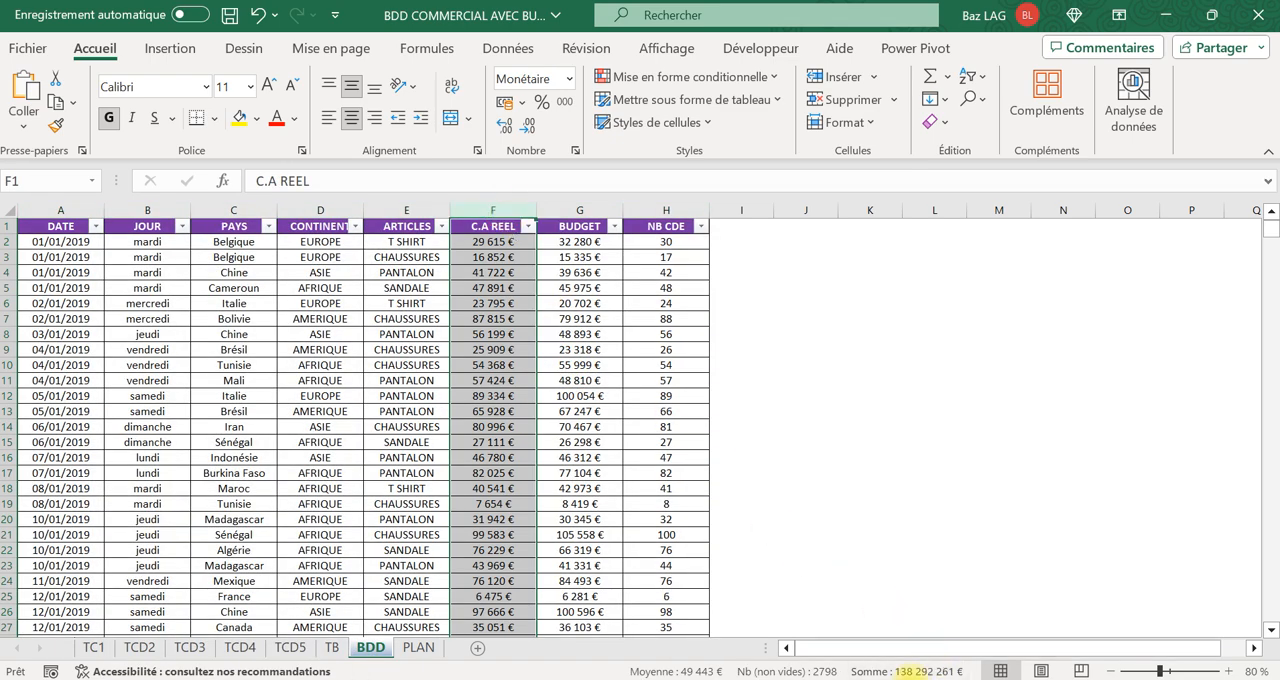
click(419, 647)
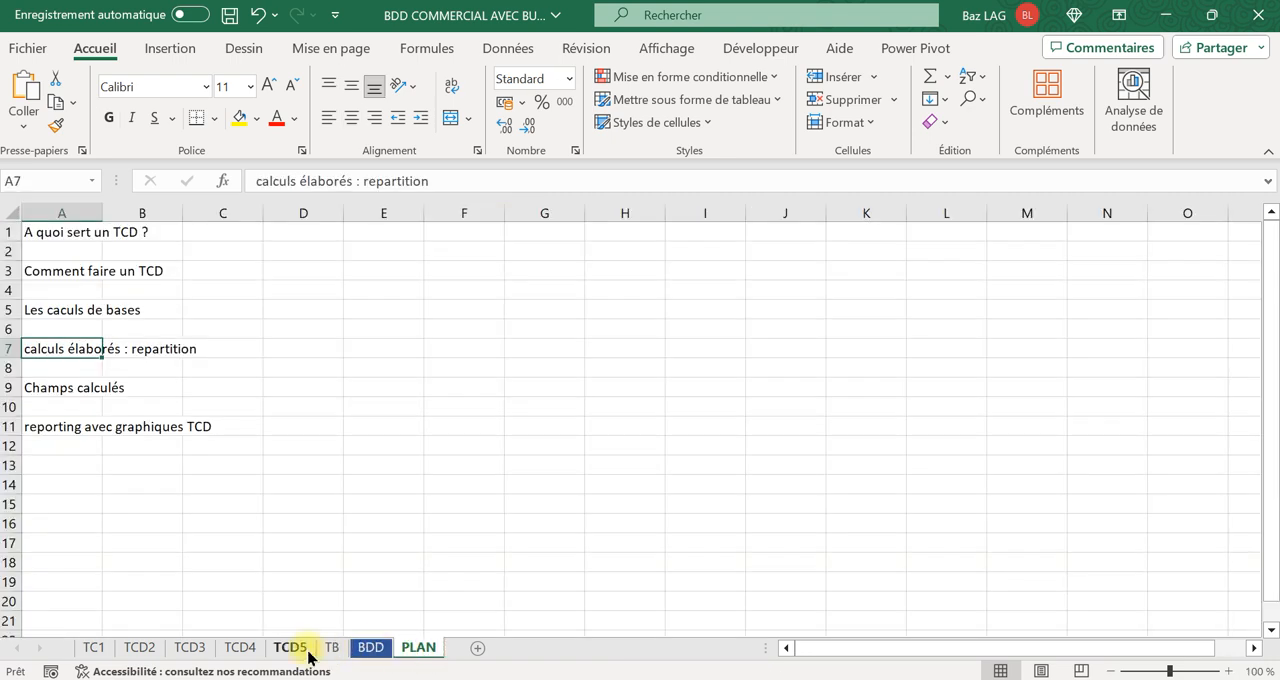
click(331, 647)
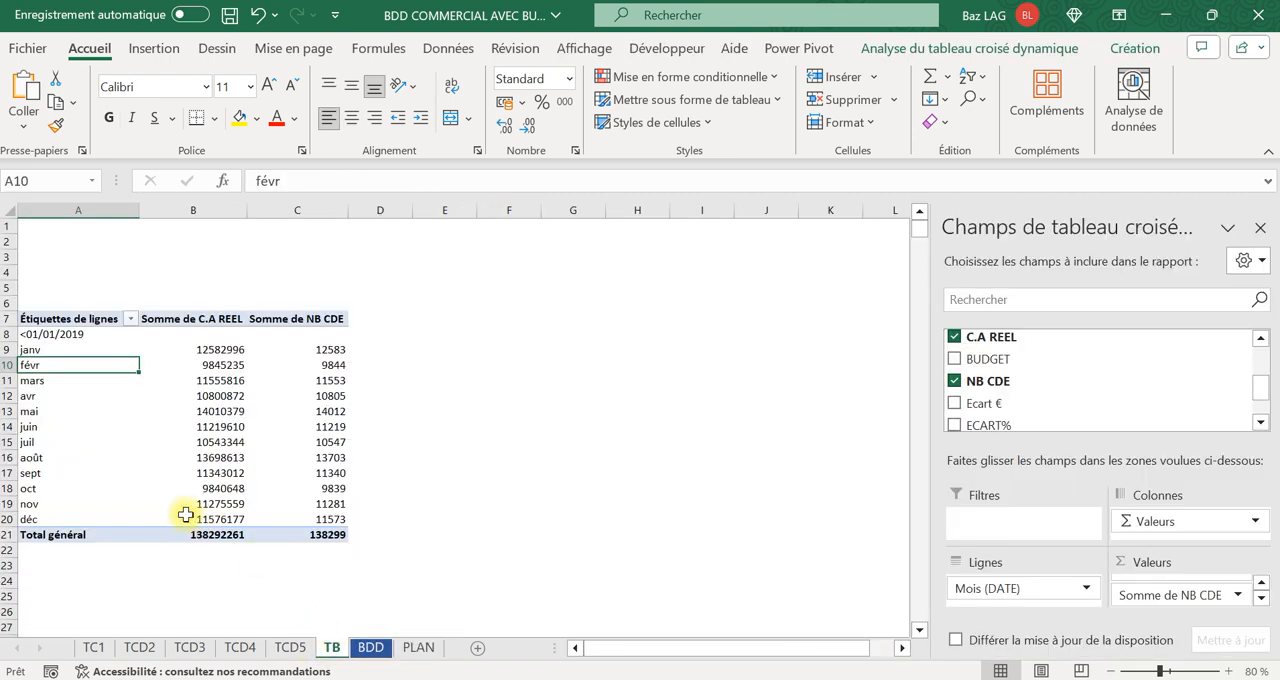
click(236, 347)
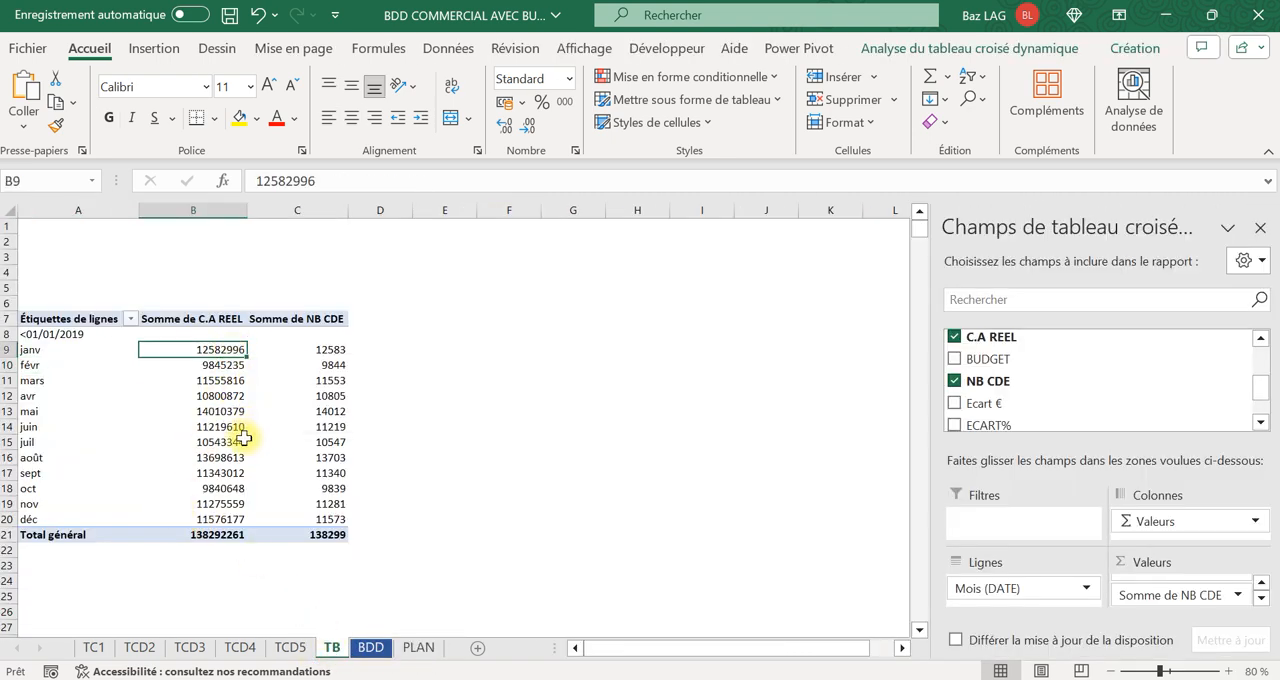
mouse_move(241, 438)
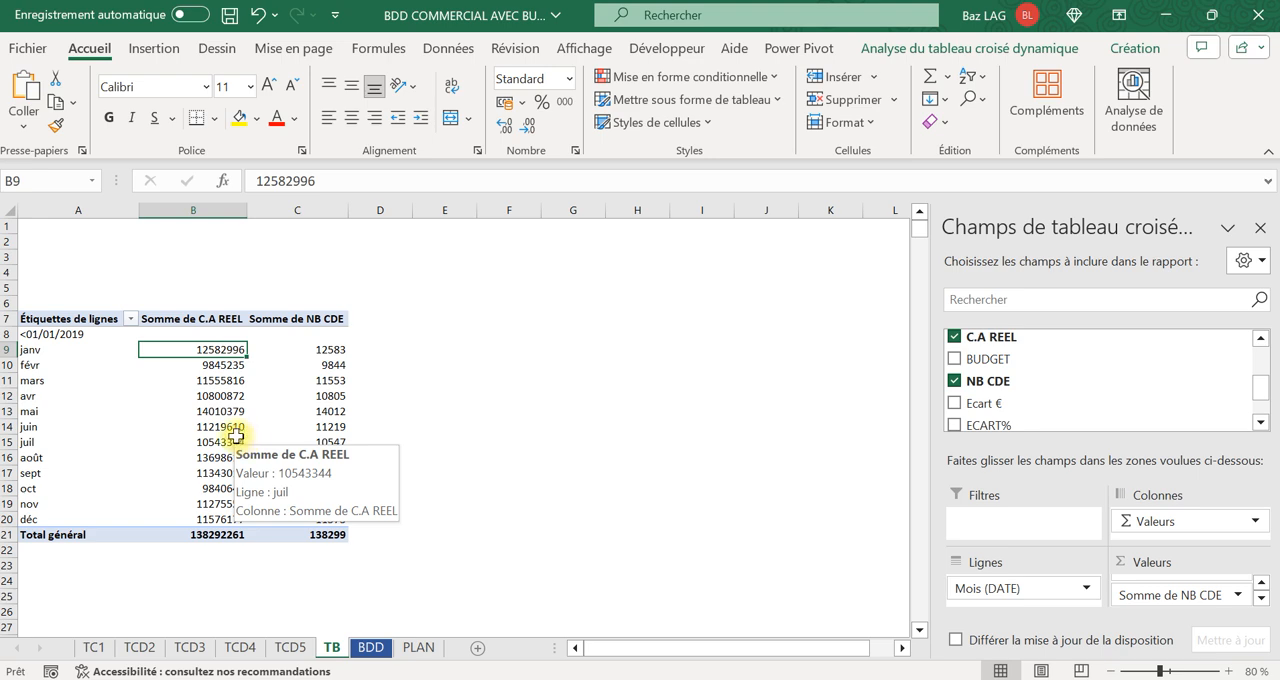
Rename the row labels header in A7 of the TB pivot table as PERIODE.
click(70, 320)
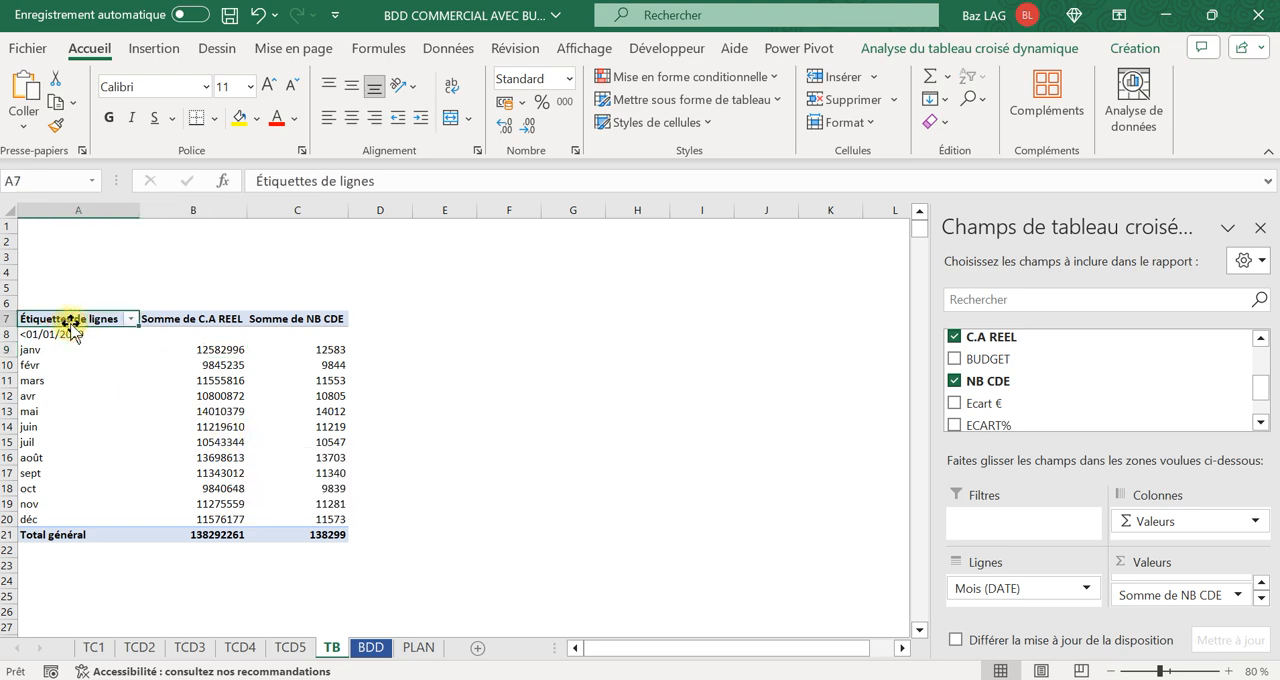
key(Caps_Lock)
text(p)
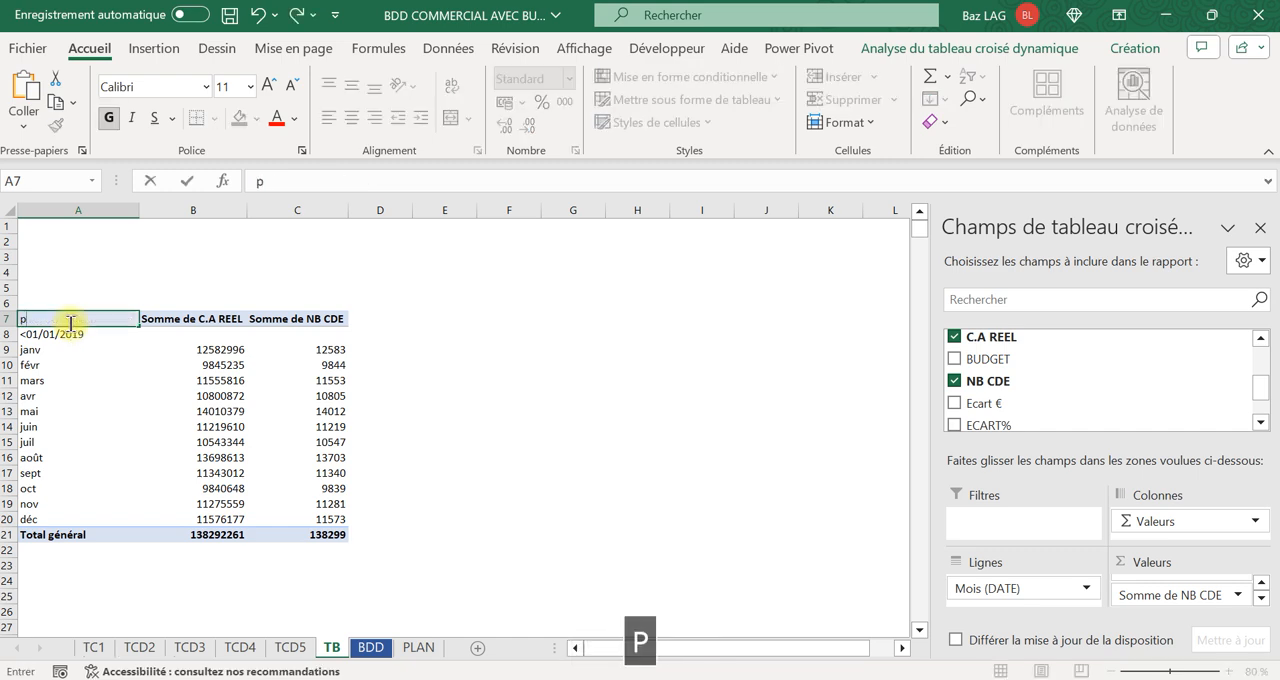
key(BackSpace)
key(Caps_Lock)
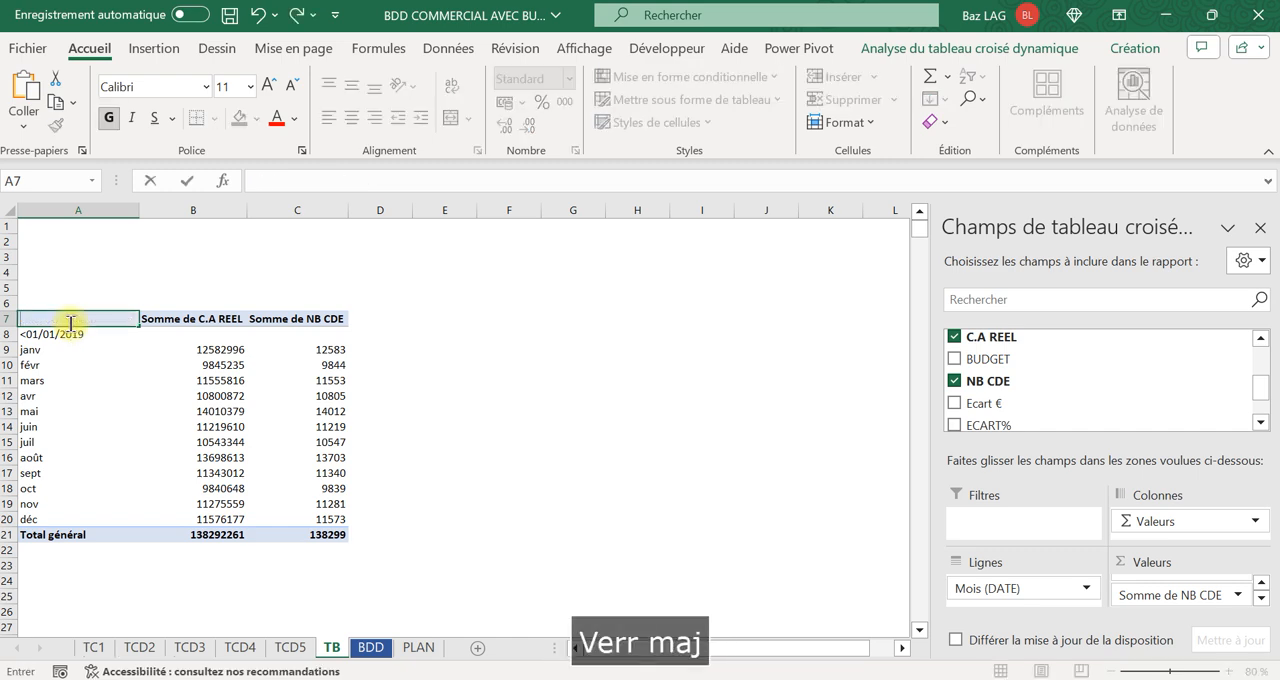
text(PERI)
text(ODE)
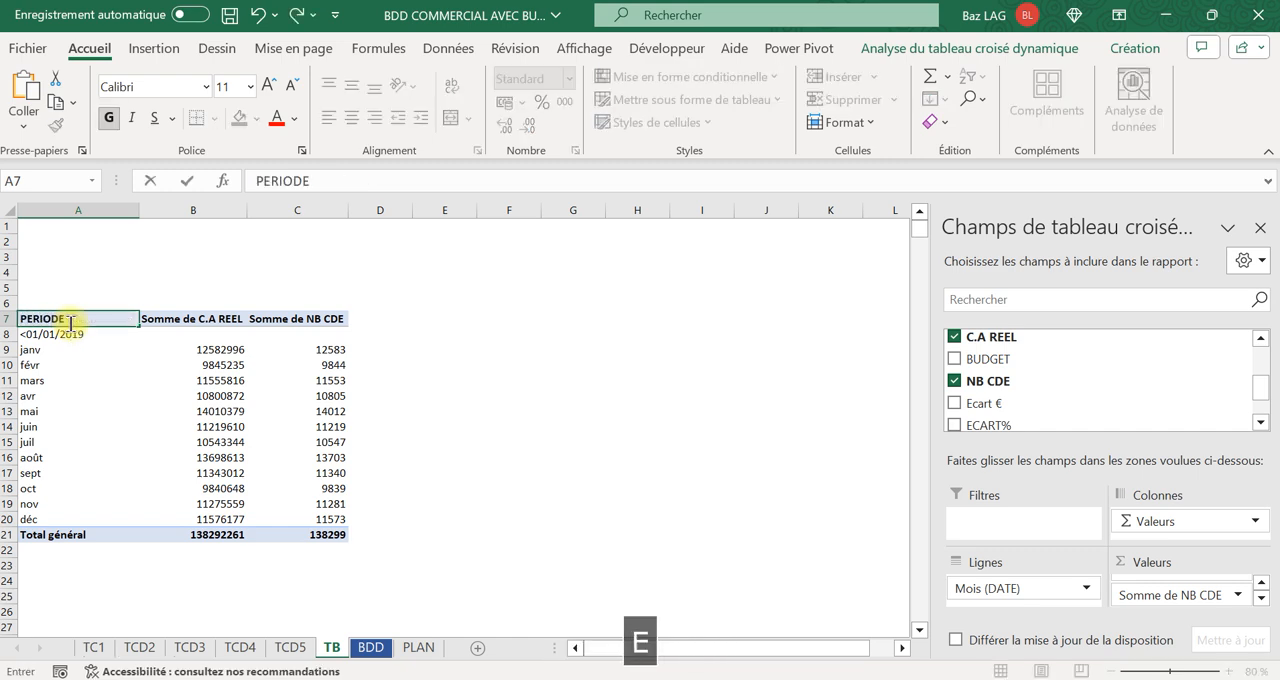
text(A)
key(Tab)
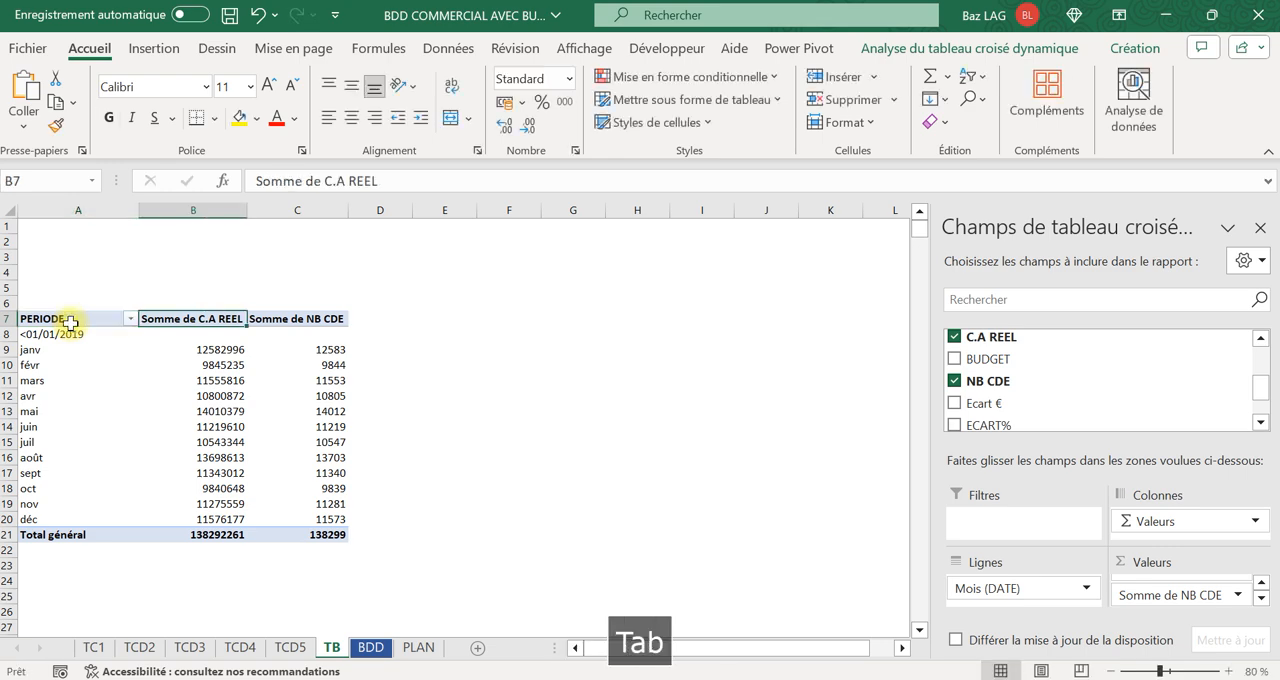
Rename the pivot table's C.A REEL sum header as VENTES and the order count sum header as NB CDE.
text(VENTES)
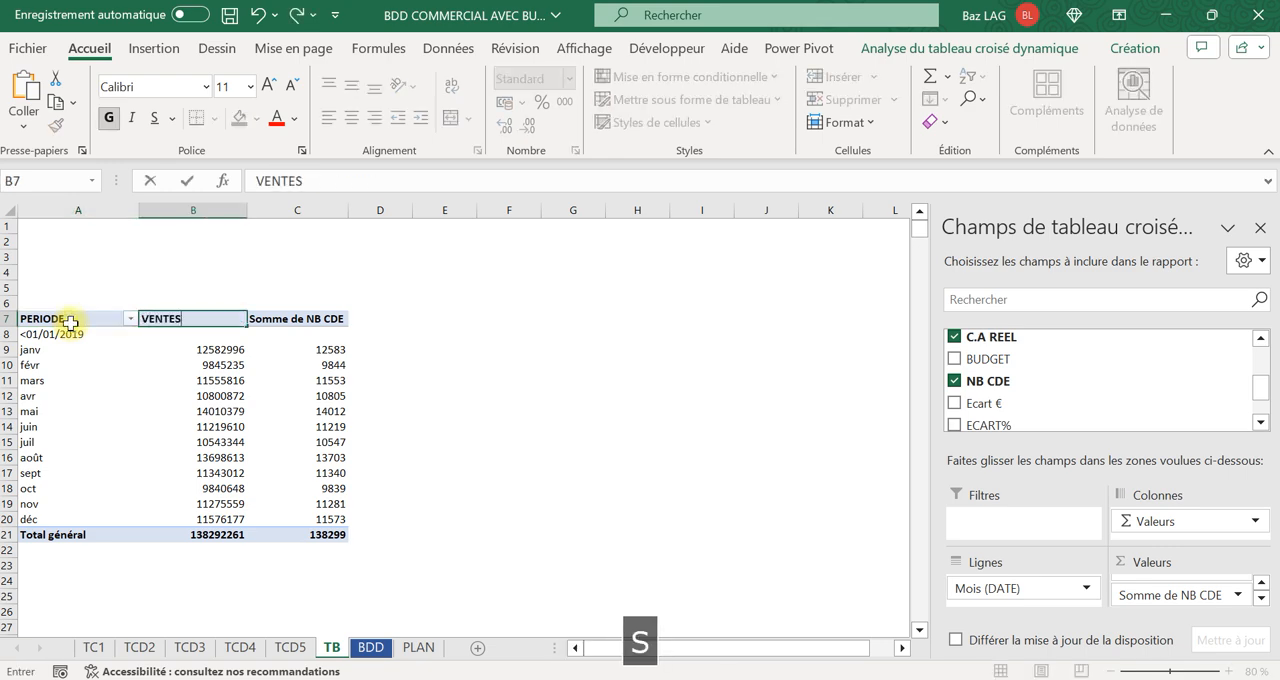
key(Tab)
text(N)
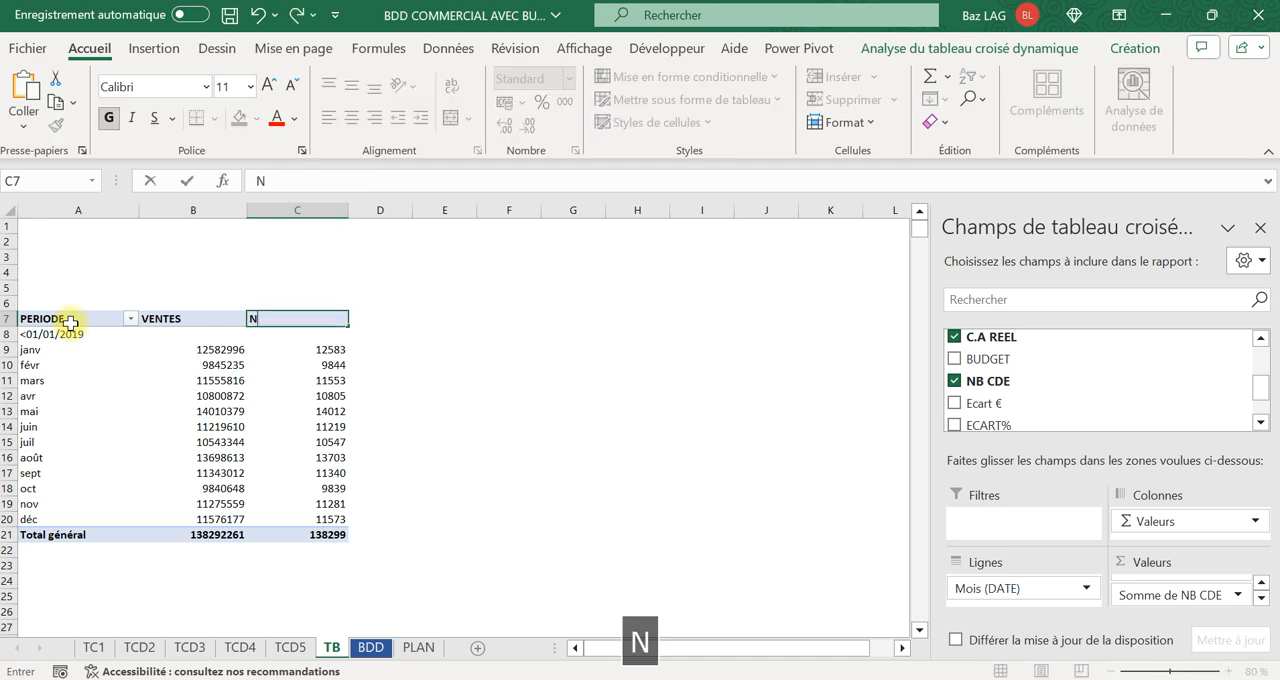
text(B CDE)
key(Tab)
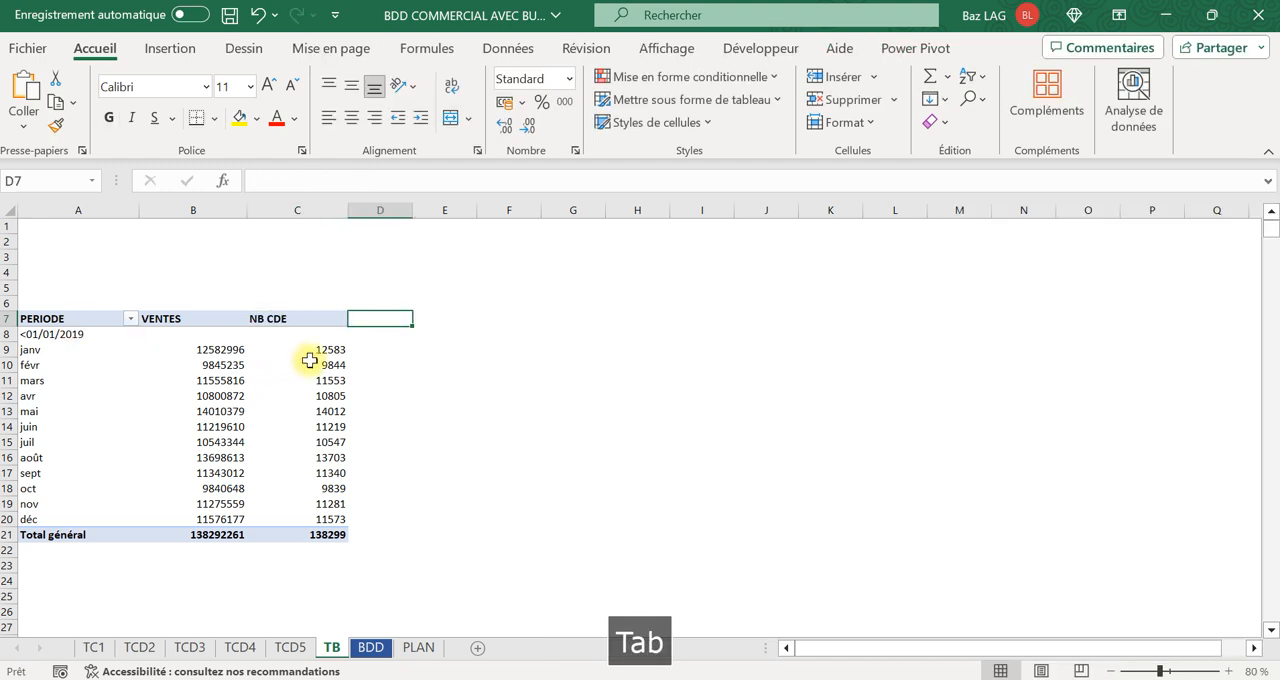
Apply a medium blue style with a dark blue header row to the monthly pivot table.
click(232, 366)
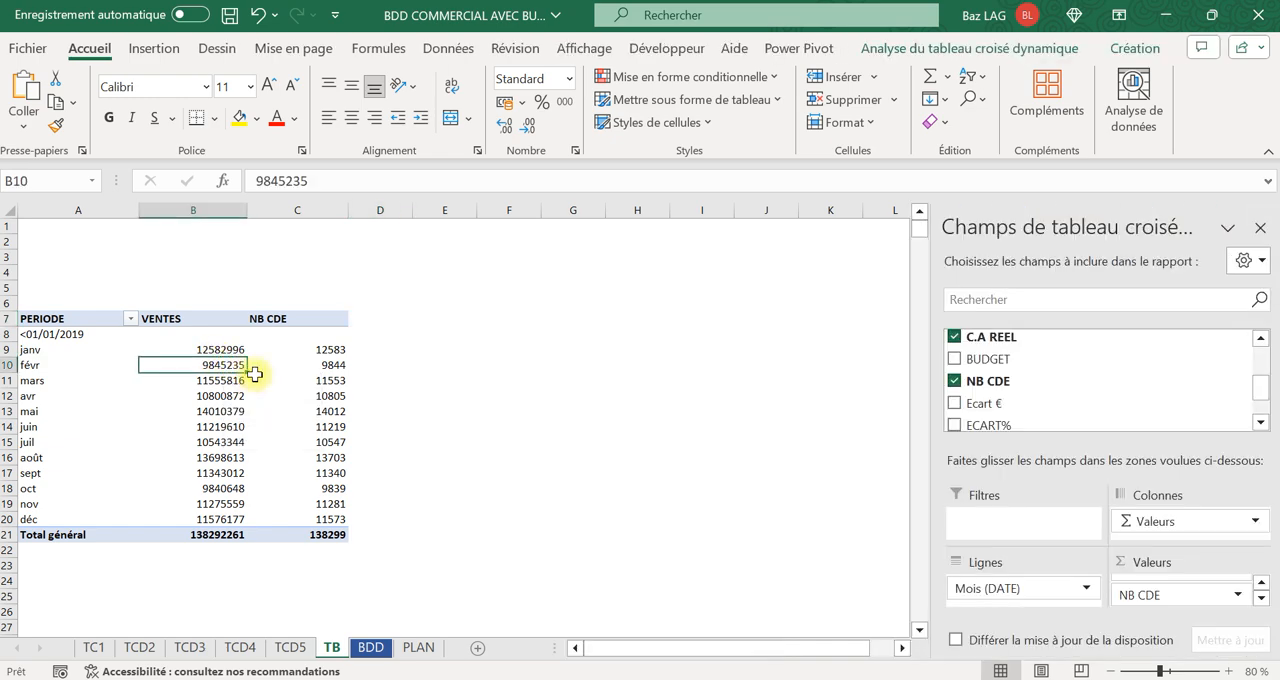
click(1136, 48)
click(1034, 98)
click(740, 99)
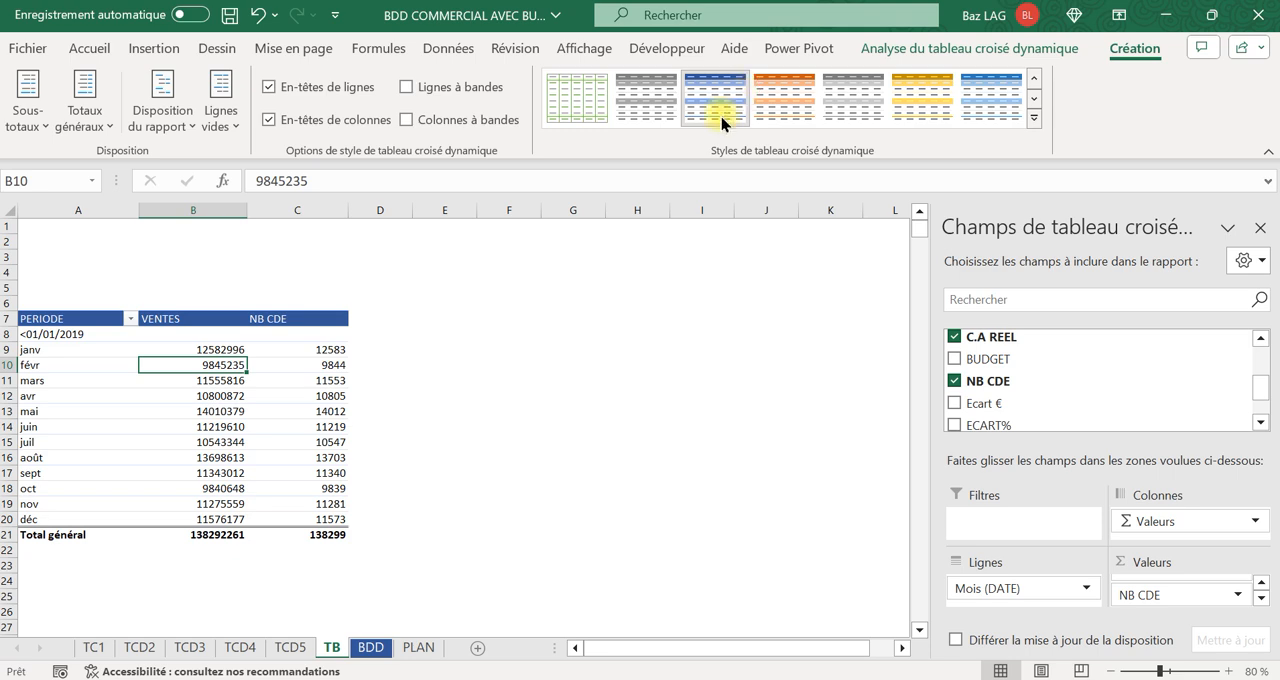
Format the VENTES values, including the grand total, as Monétaire without decimals.
drag(221, 350, 221, 521)
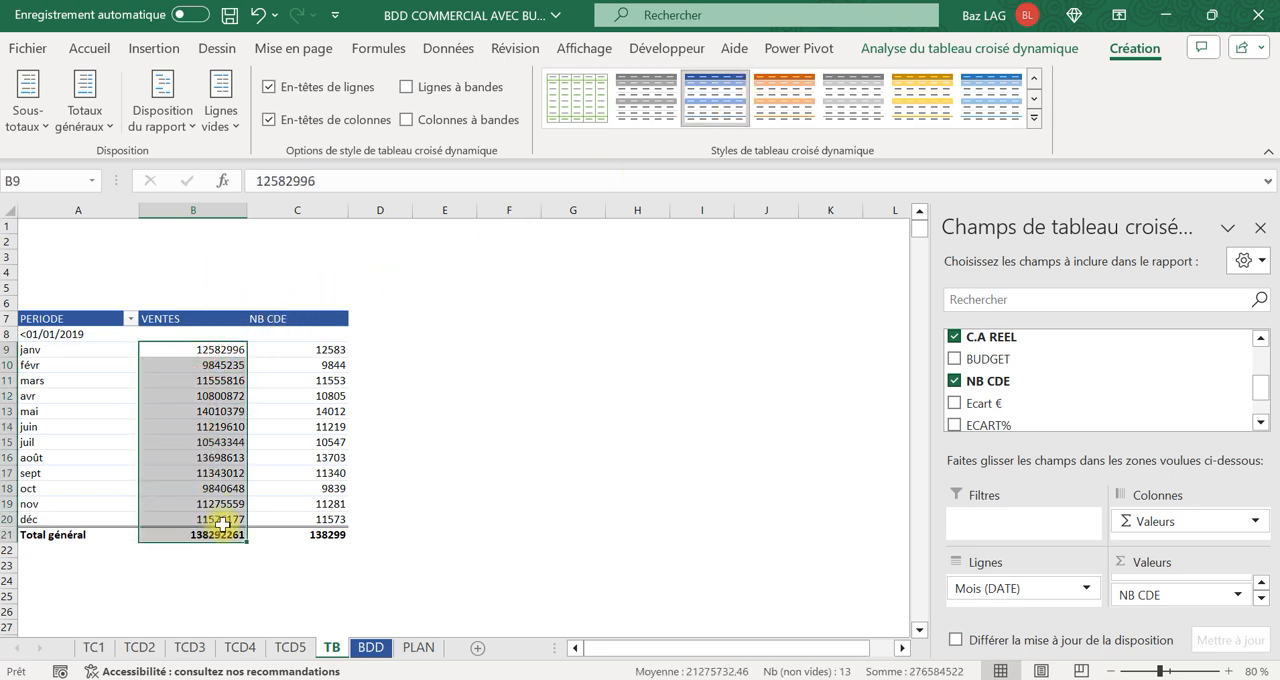
click(88, 48)
click(540, 78)
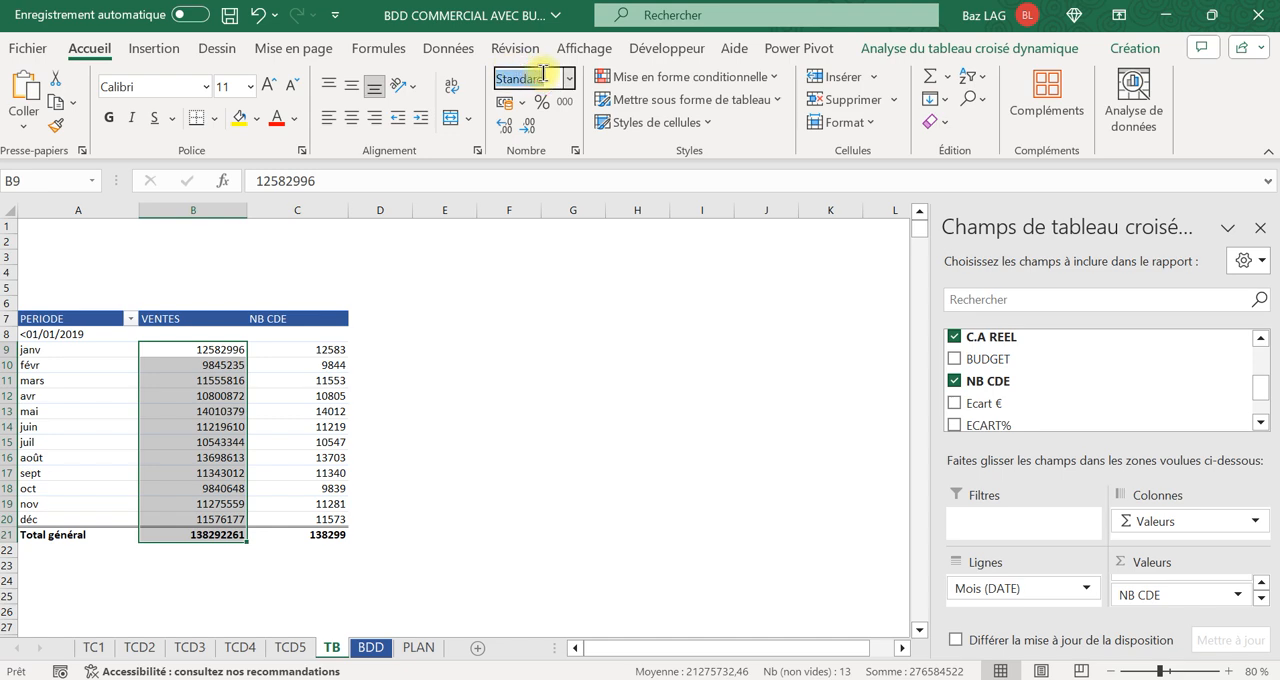
text(Monétaire)
key(Return)
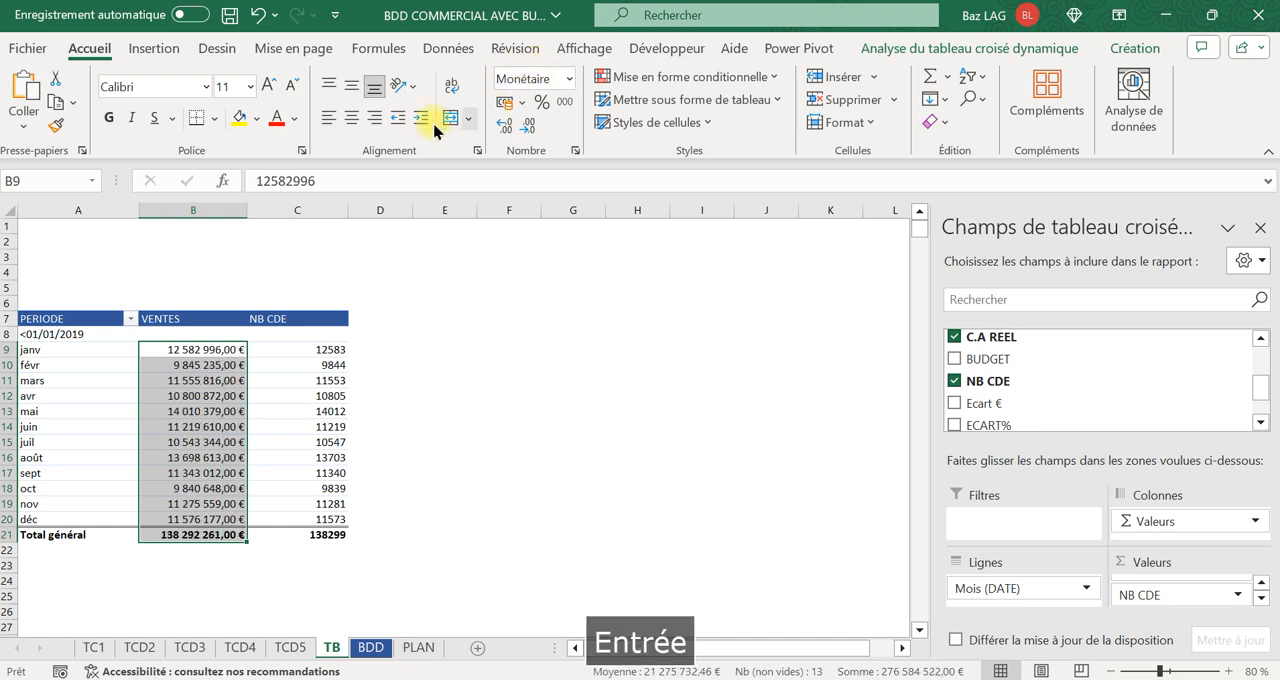
click(530, 131)
click(530, 131)
Format the NB CDE values, including the grand total, with a thousands separator and no decimals.
drag(312, 350, 330, 537)
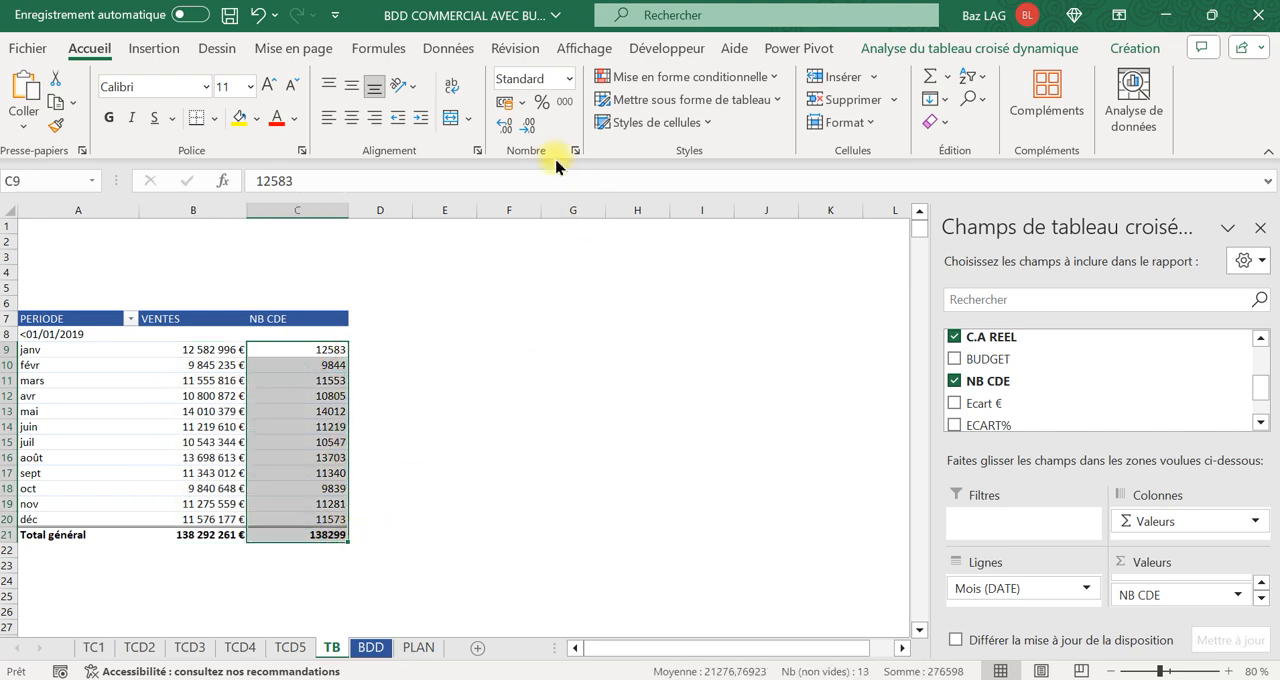
click(565, 103)
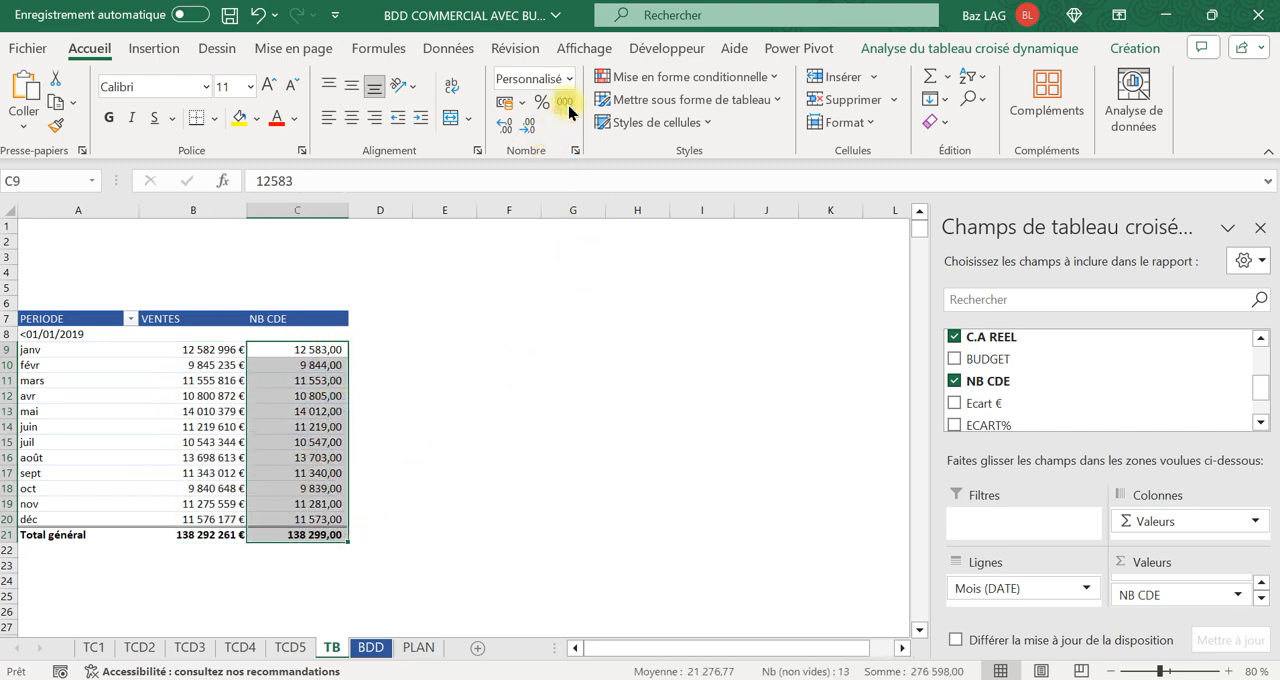
click(528, 128)
click(528, 128)
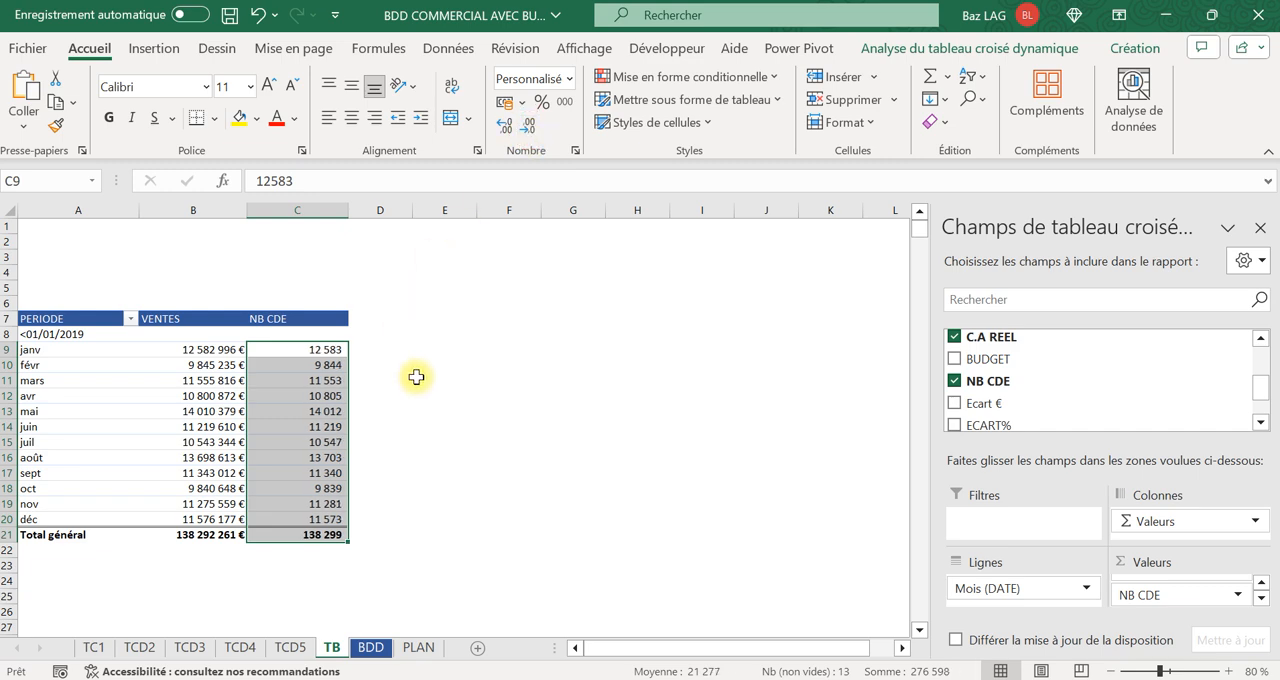
click(416, 377)
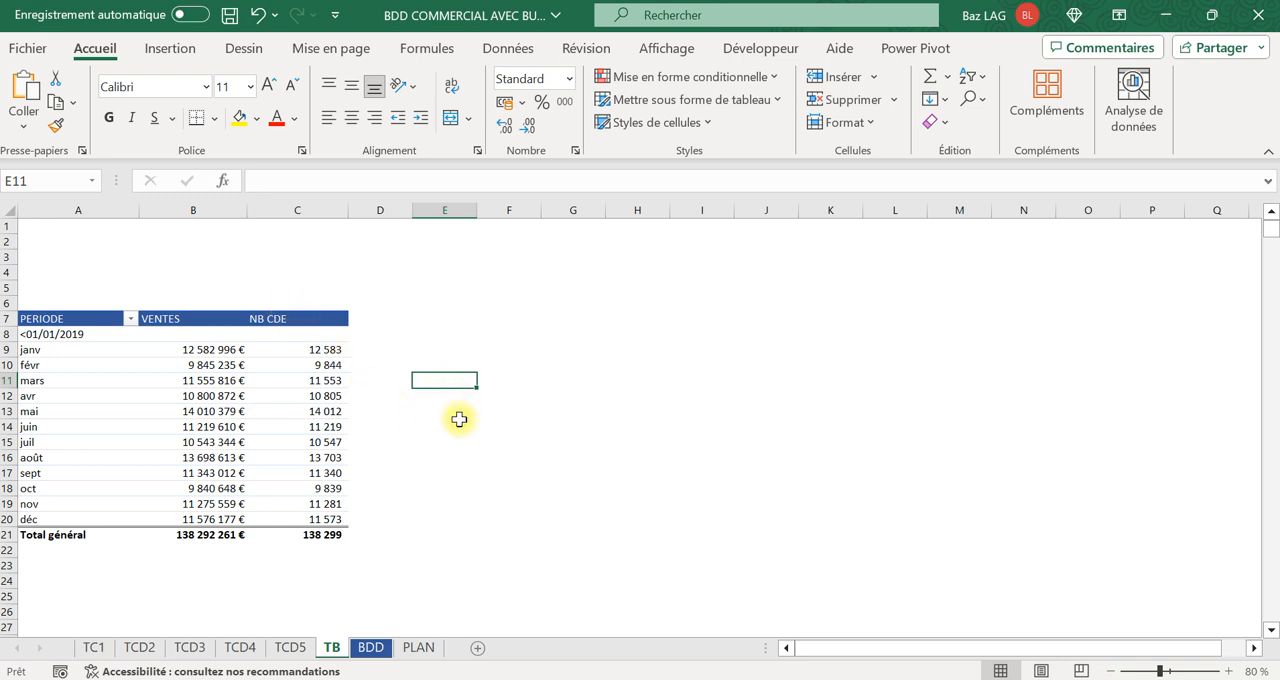
Insert a DATE timeline for the monthly pivot table and move it clear of the table.
click(192, 411)
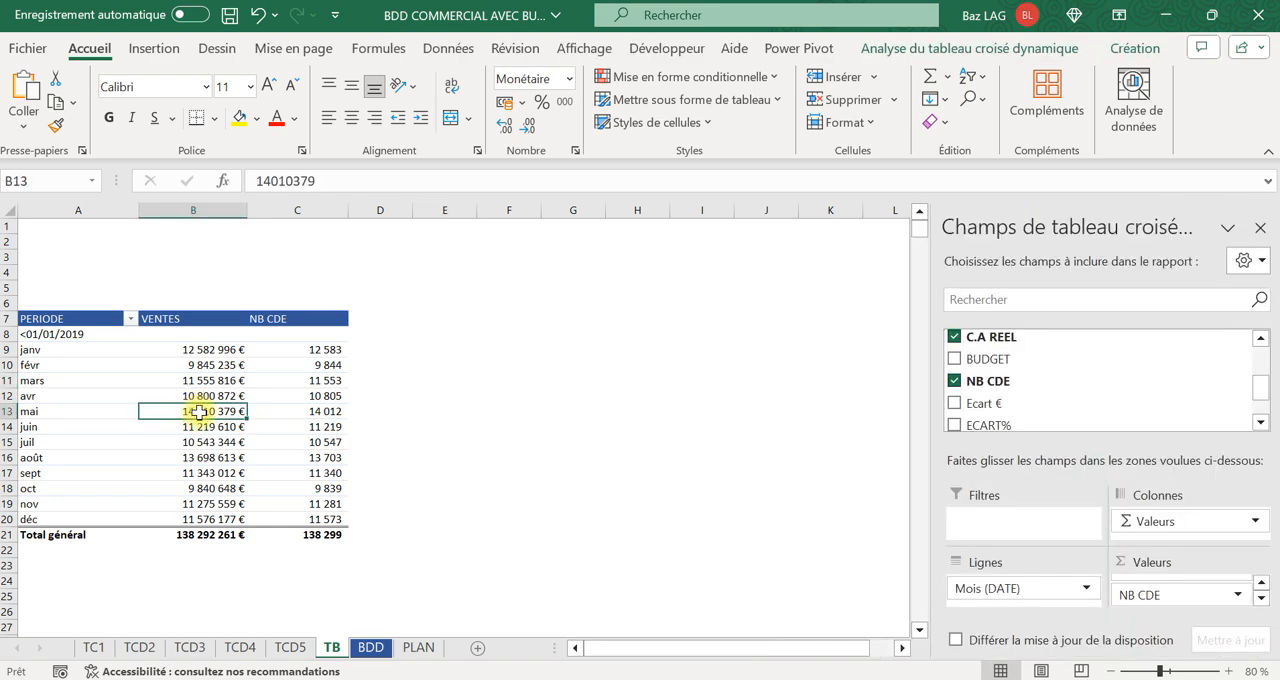
click(982, 48)
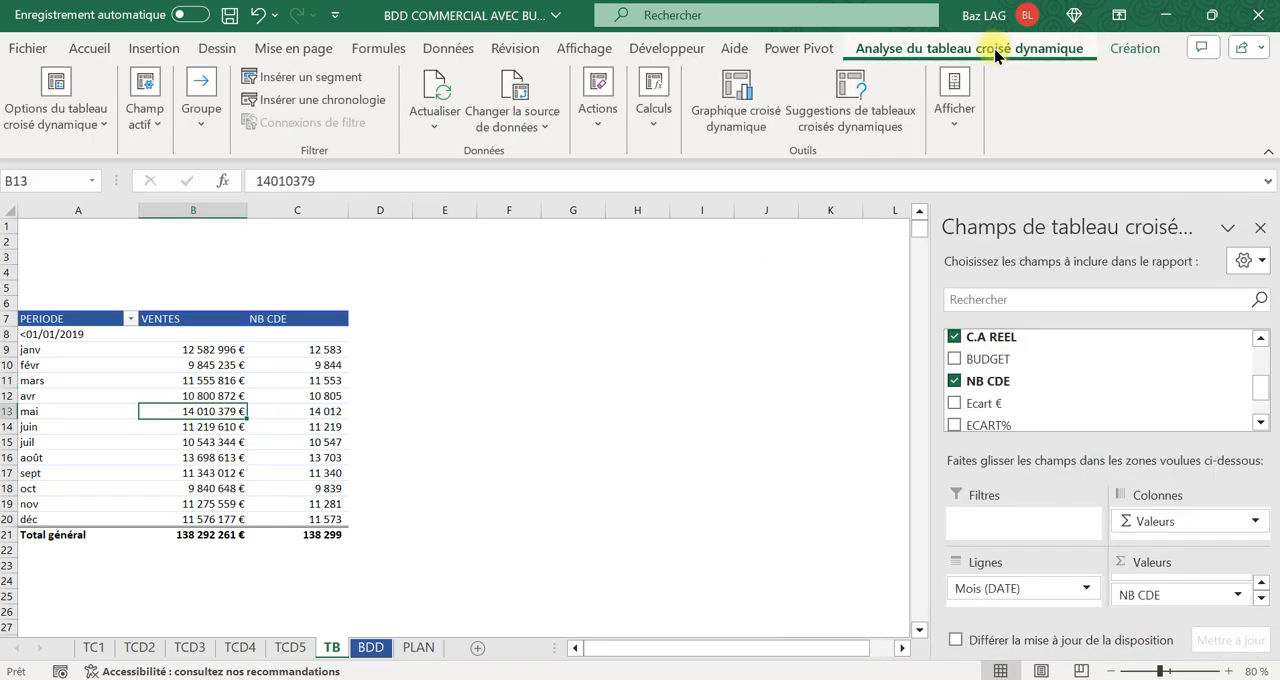
click(335, 100)
click(730, 343)
click(815, 562)
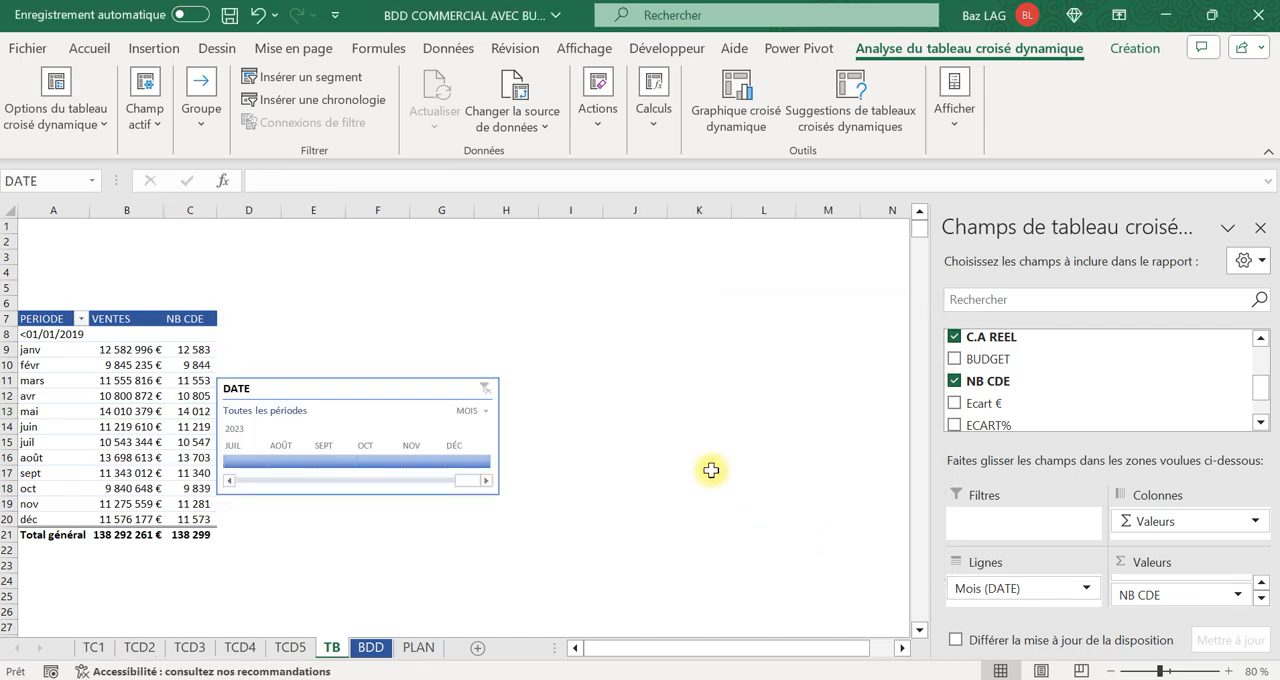
drag(394, 389, 471, 414)
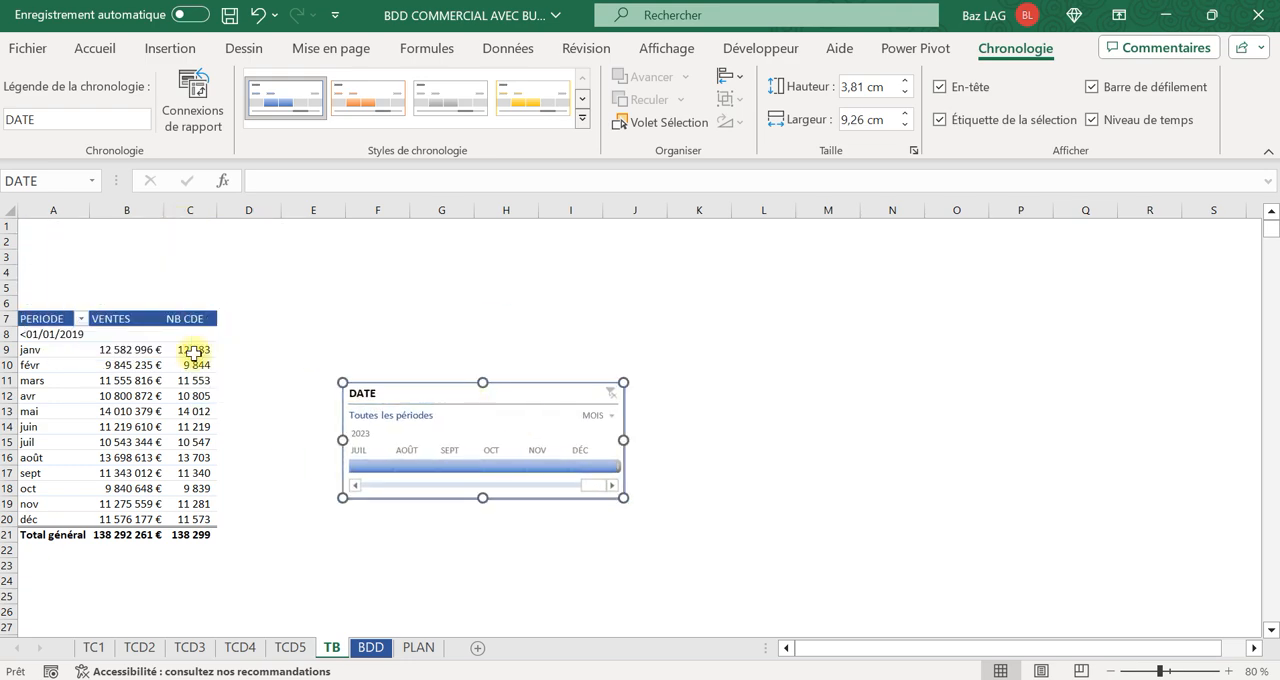
Insert two rows above the pivot table and place the DATE timeline over the space above it, starting at A1.
drag(14, 269, 9, 286)
right_click(10, 286)
click(85, 485)
drag(429, 409, 114, 235)
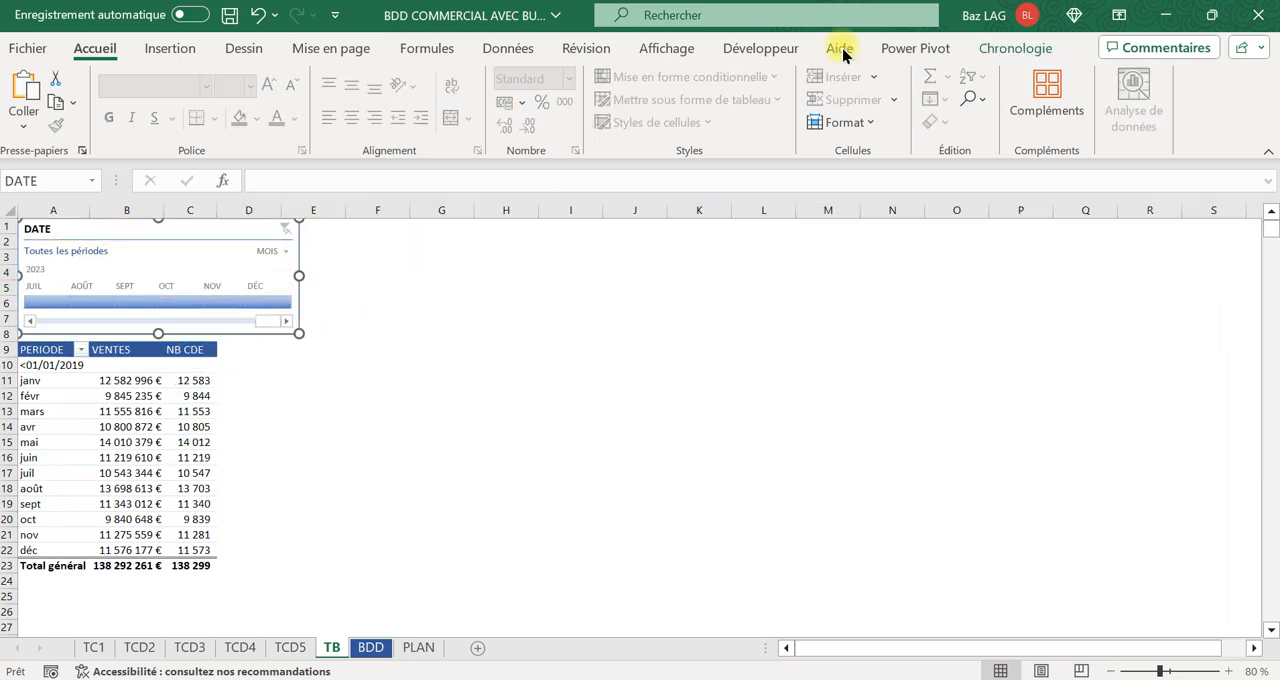
Apply a dark blue style to the DATE timeline and set its time level to ANNÉES.
click(1014, 50)
click(582, 99)
click(455, 96)
click(425, 410)
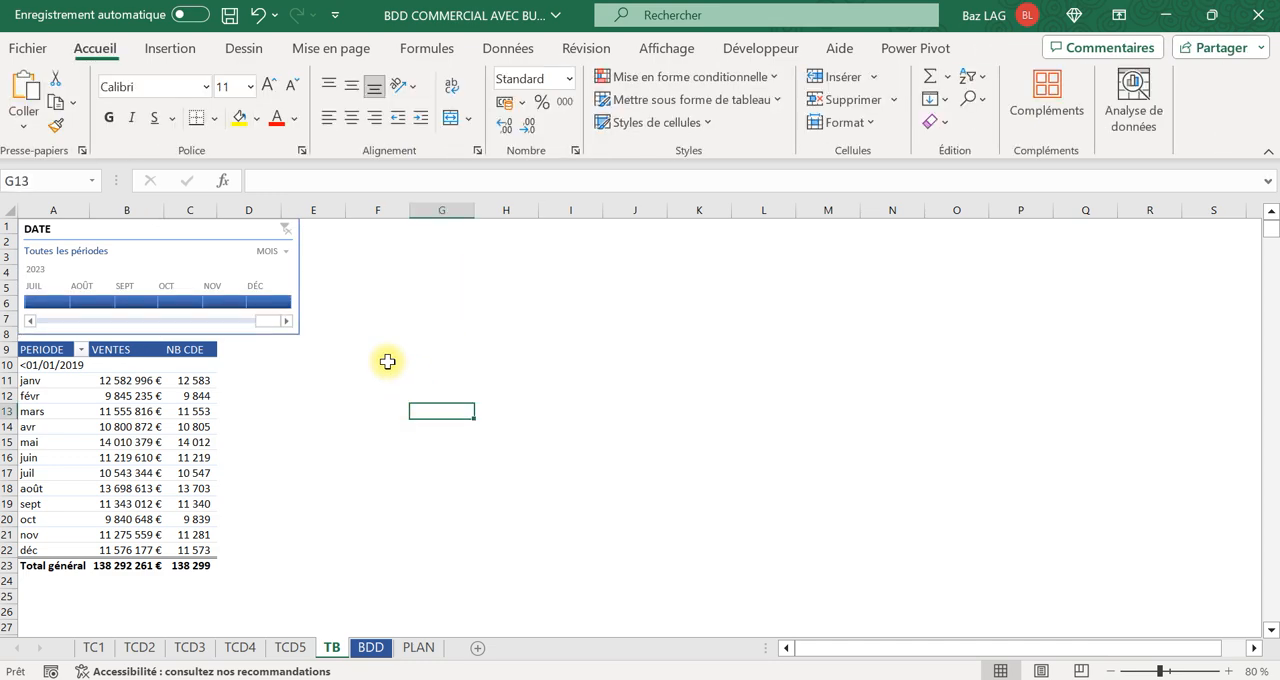
click(281, 254)
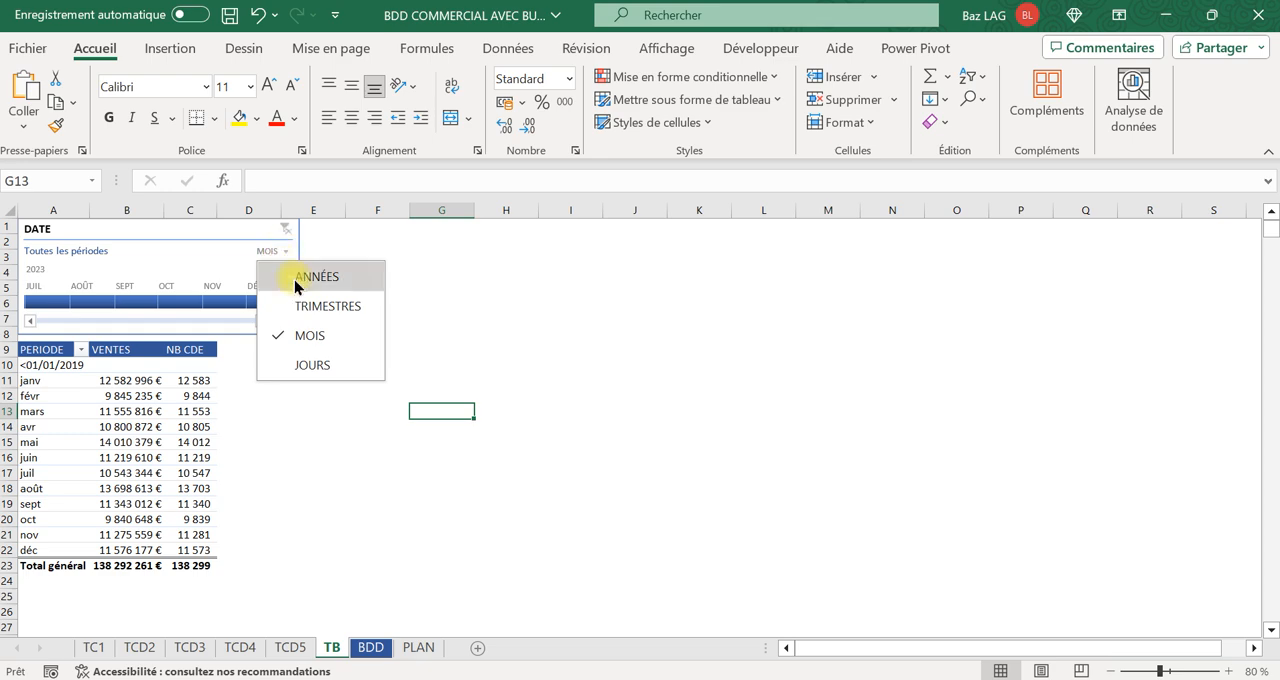
click(297, 277)
Try filtering the pivot table by single years such as 2019 and 2021 with the timeline, and clear the filter.
click(75, 301)
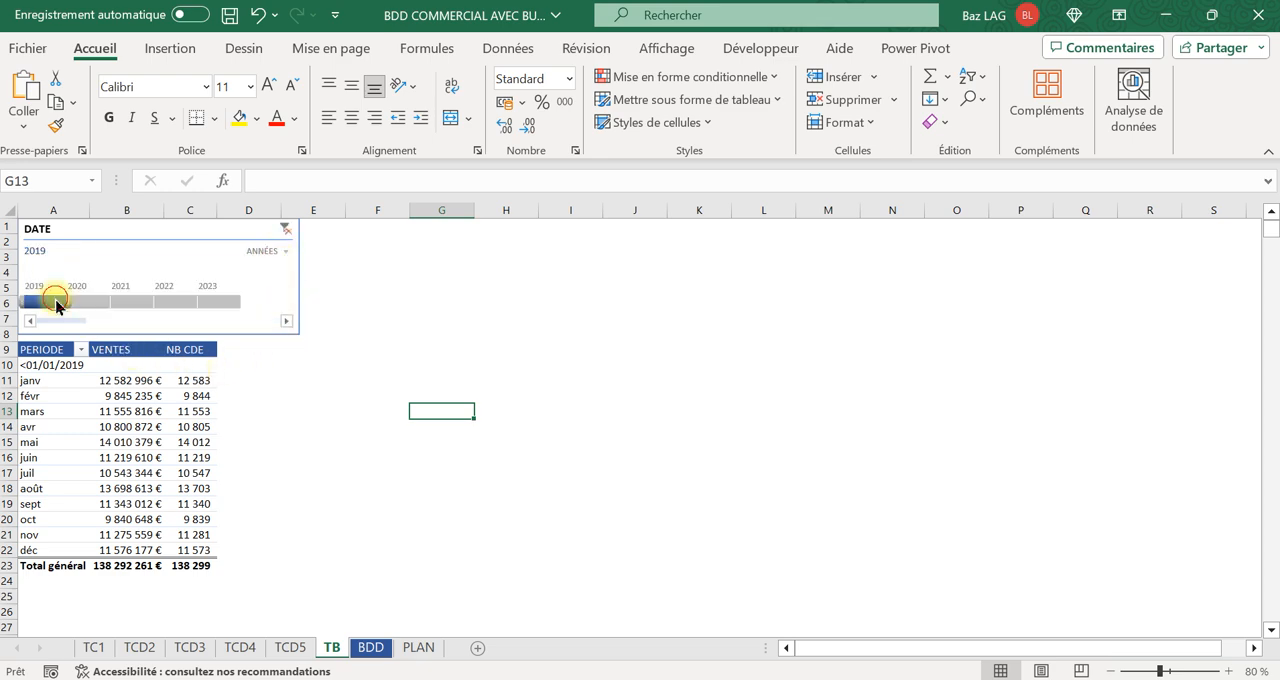
click(131, 301)
click(163, 301)
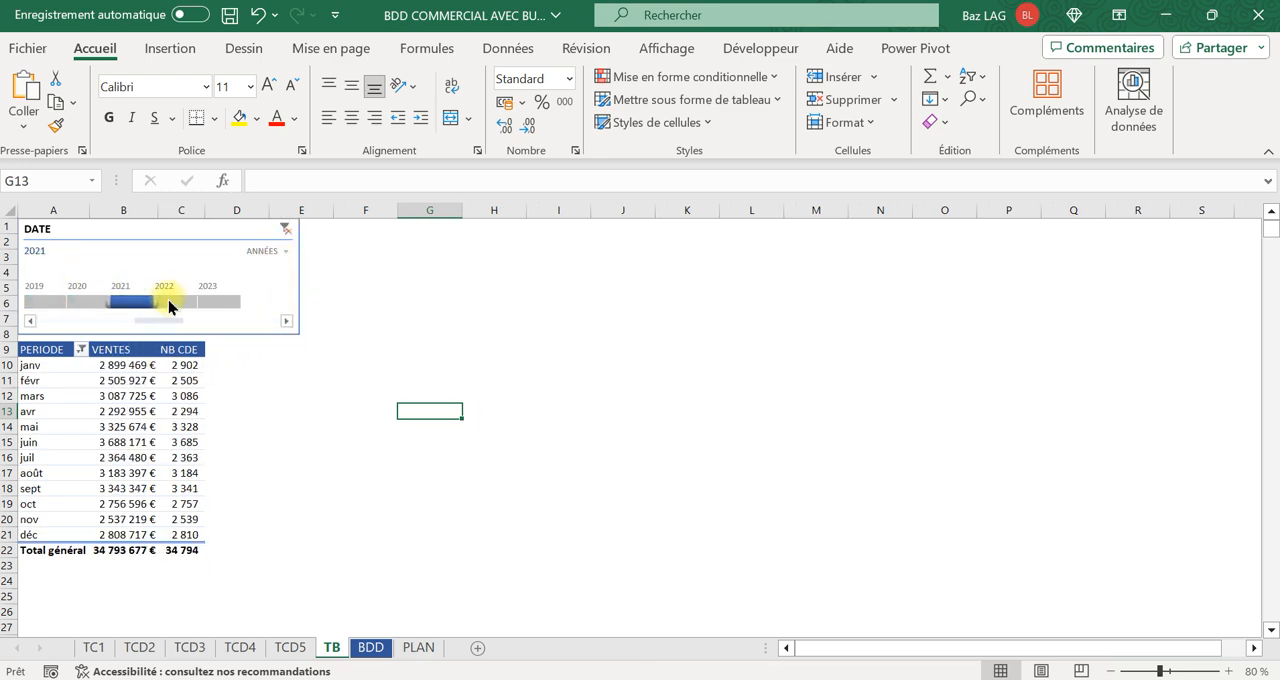
click(287, 230)
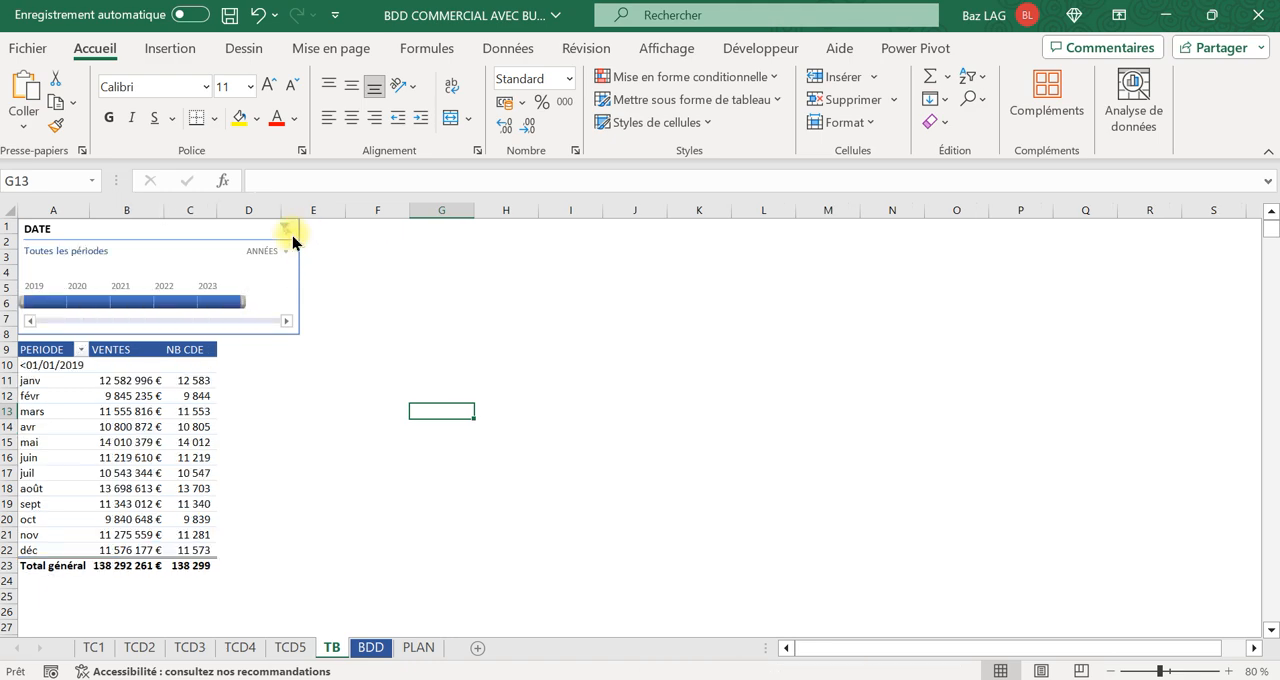
click(357, 455)
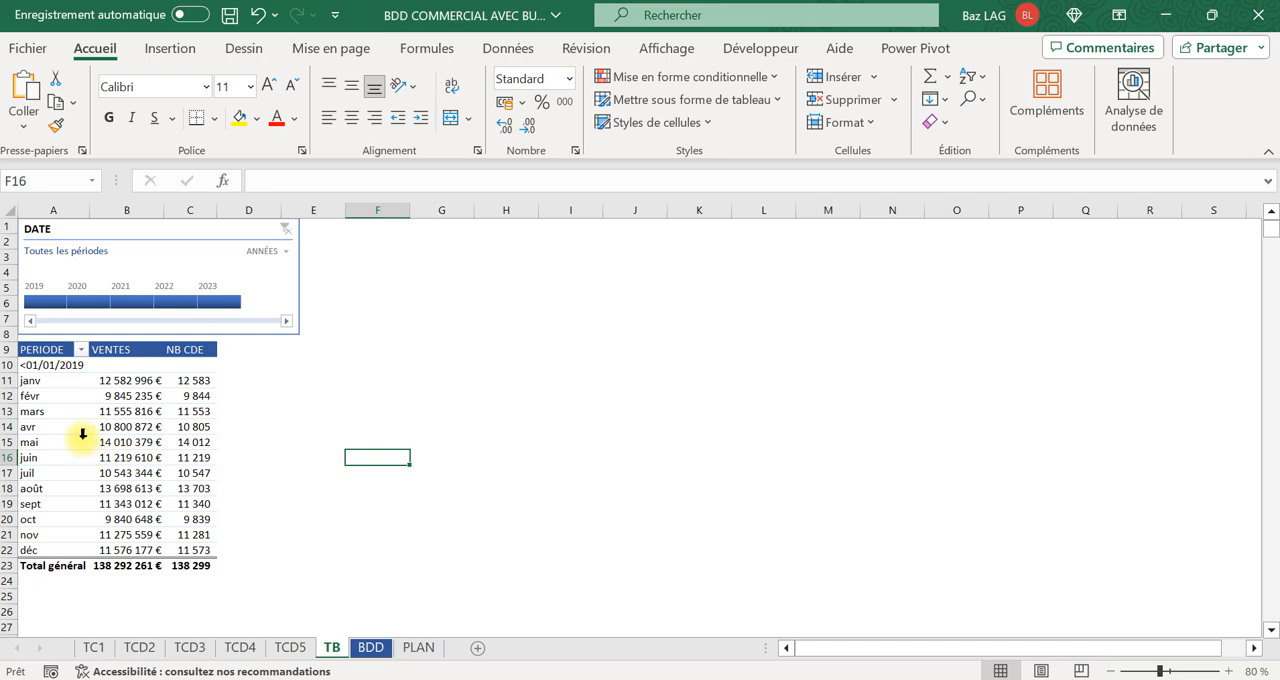
drag(43, 370, 143, 549)
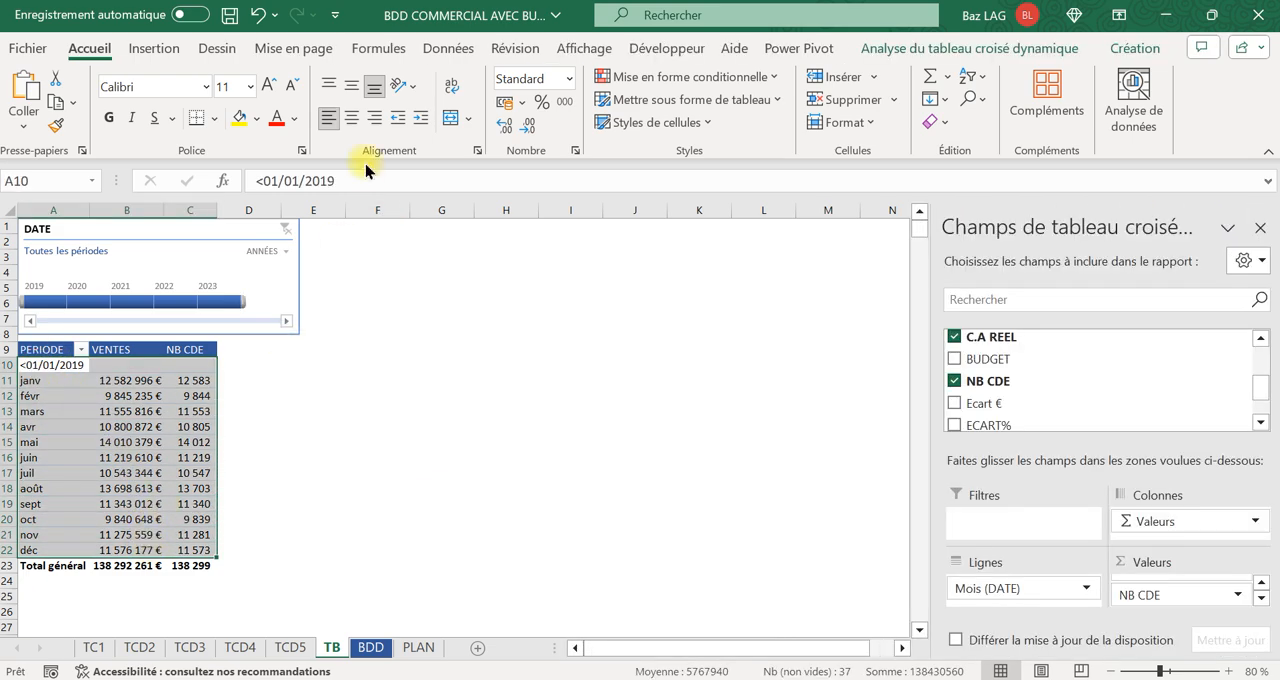
click(166, 48)
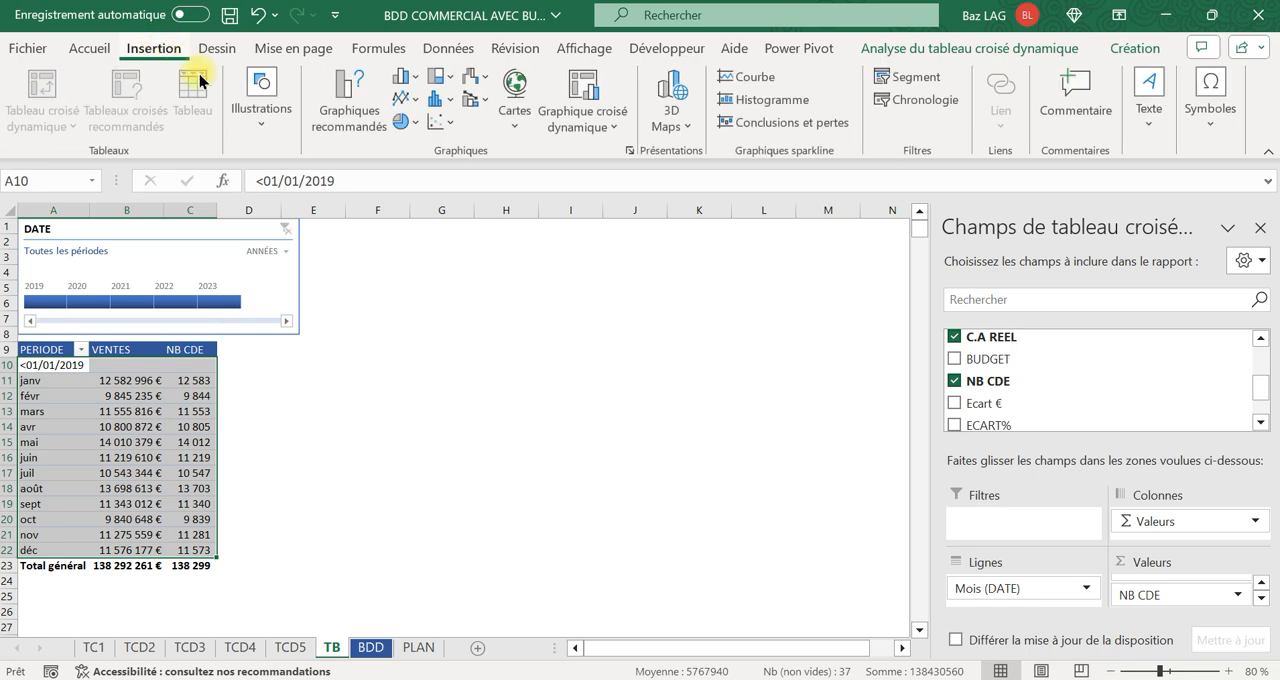
click(358, 112)
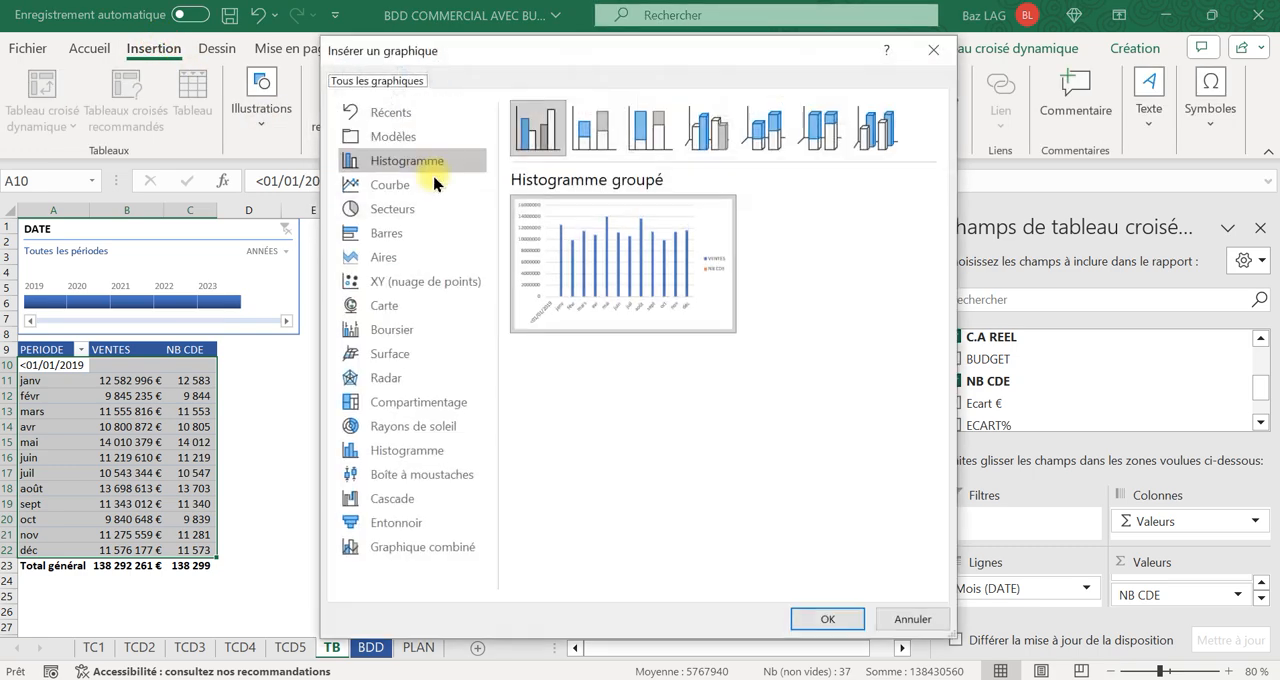
click(440, 547)
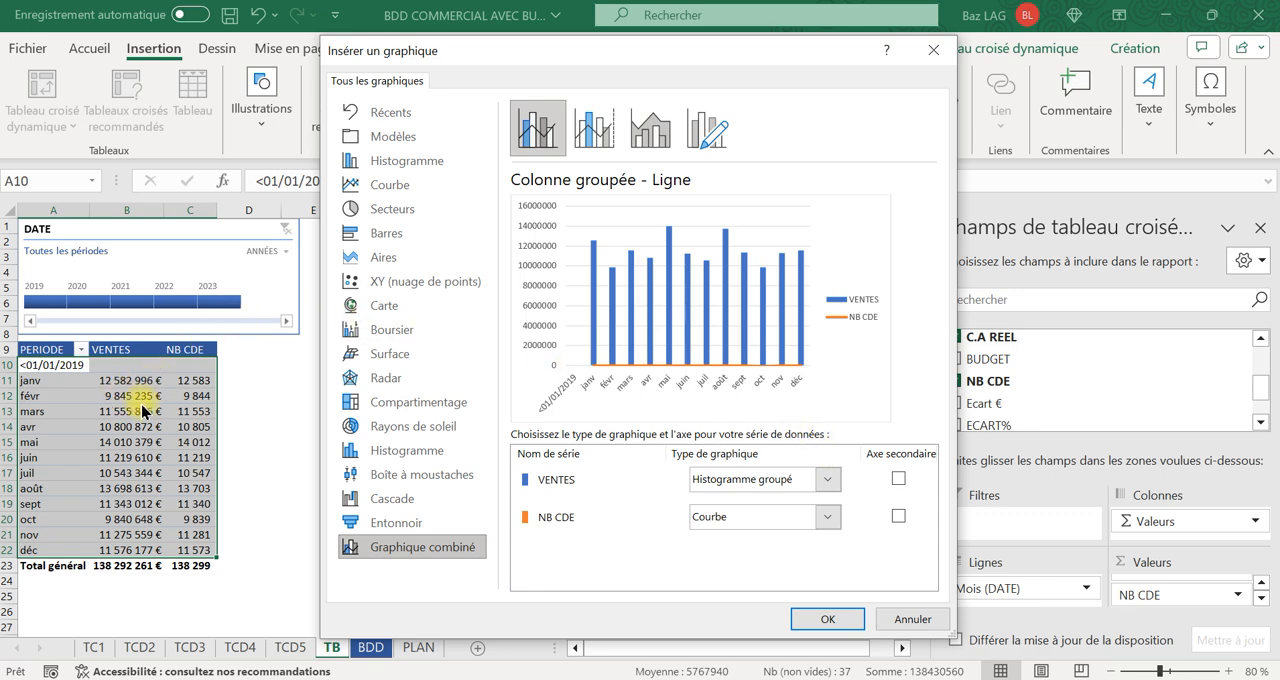
click(933, 49)
Divide January's VENTES by its NB CDE in D11 as a trial calculation, and clear the cell again.
click(249, 378)
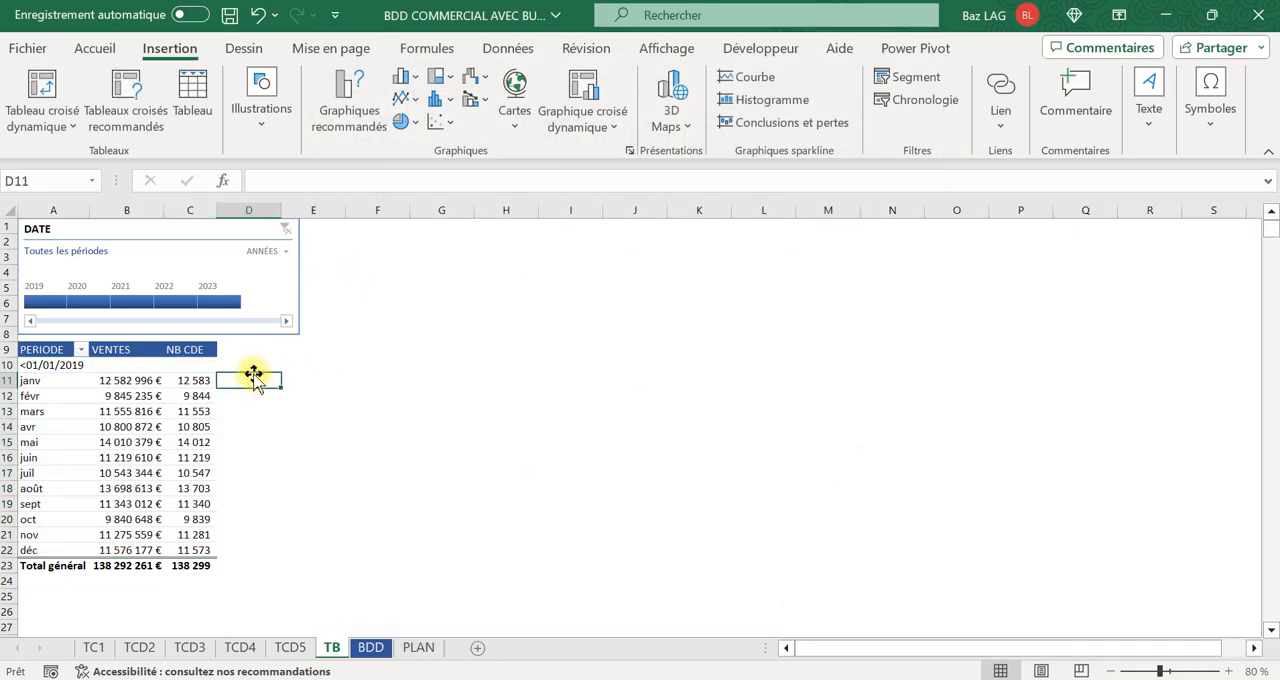
text(+)
click(137, 380)
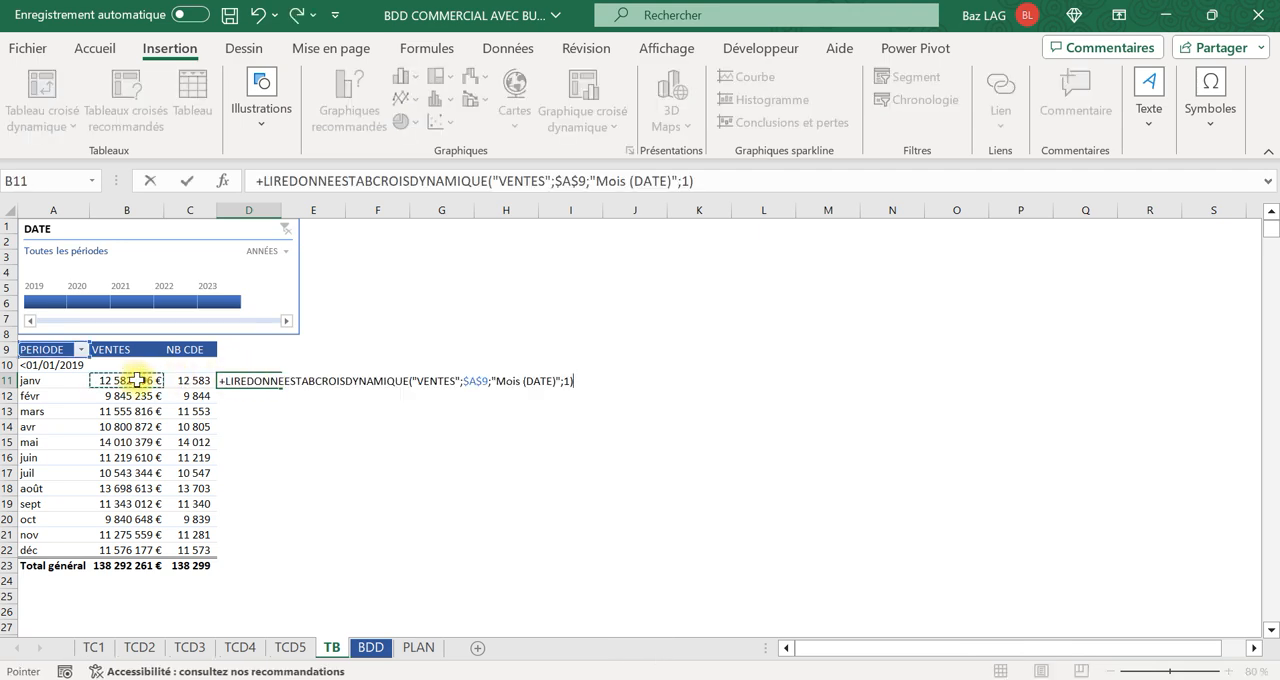
text(/)
click(186, 381)
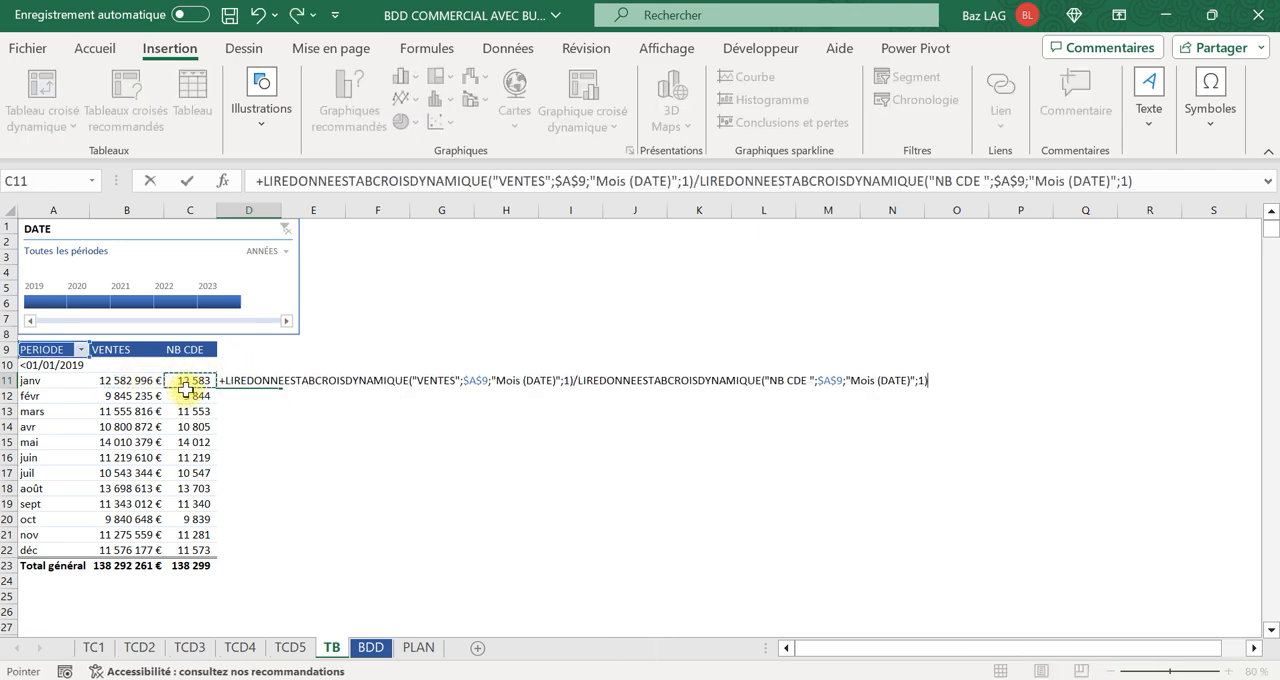
key(Return)
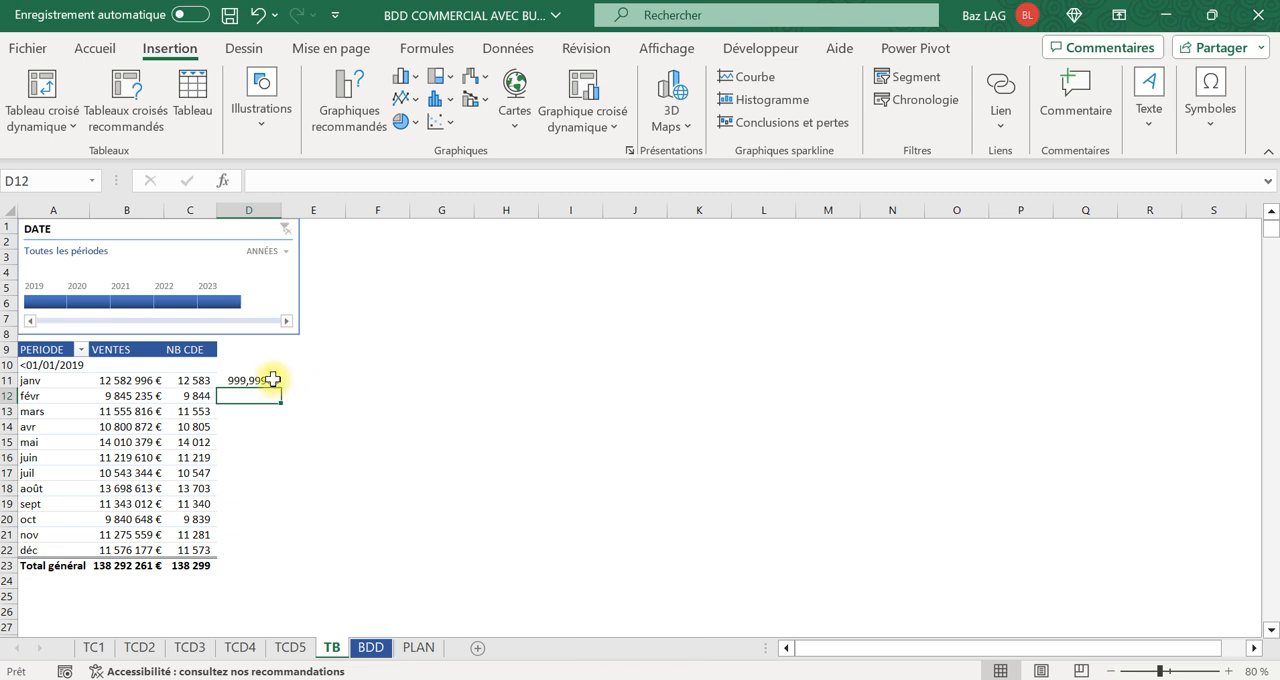
click(265, 381)
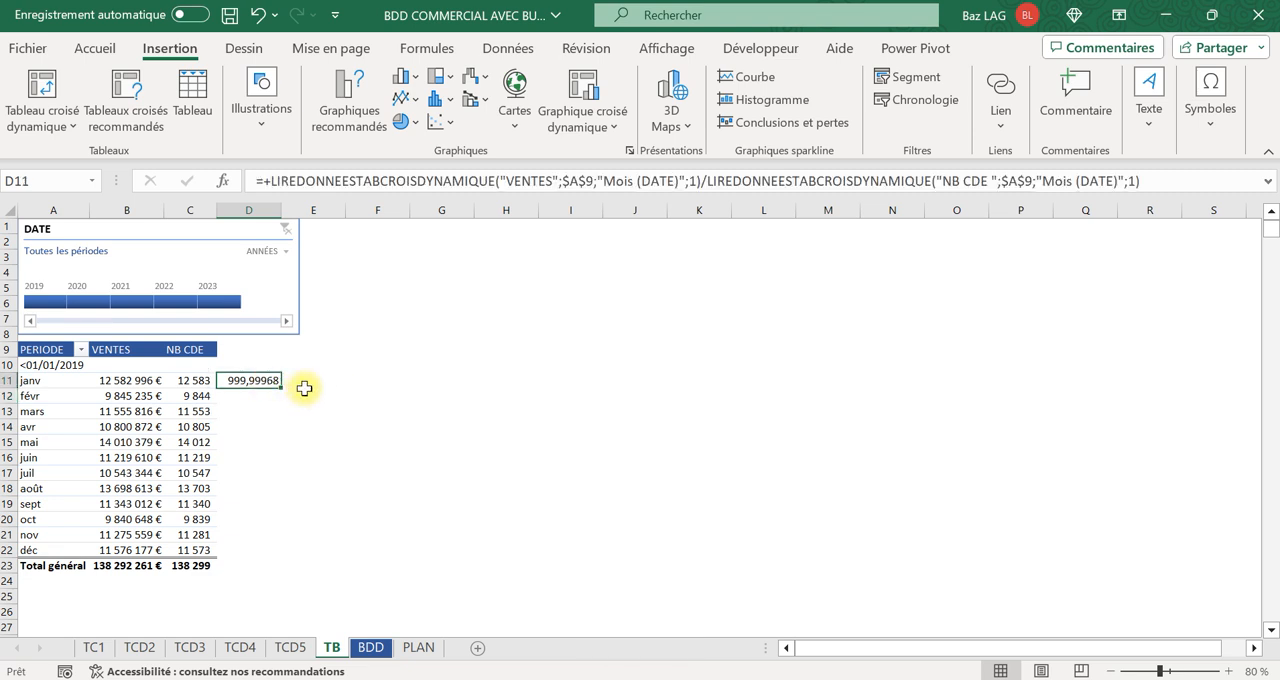
key(Delete)
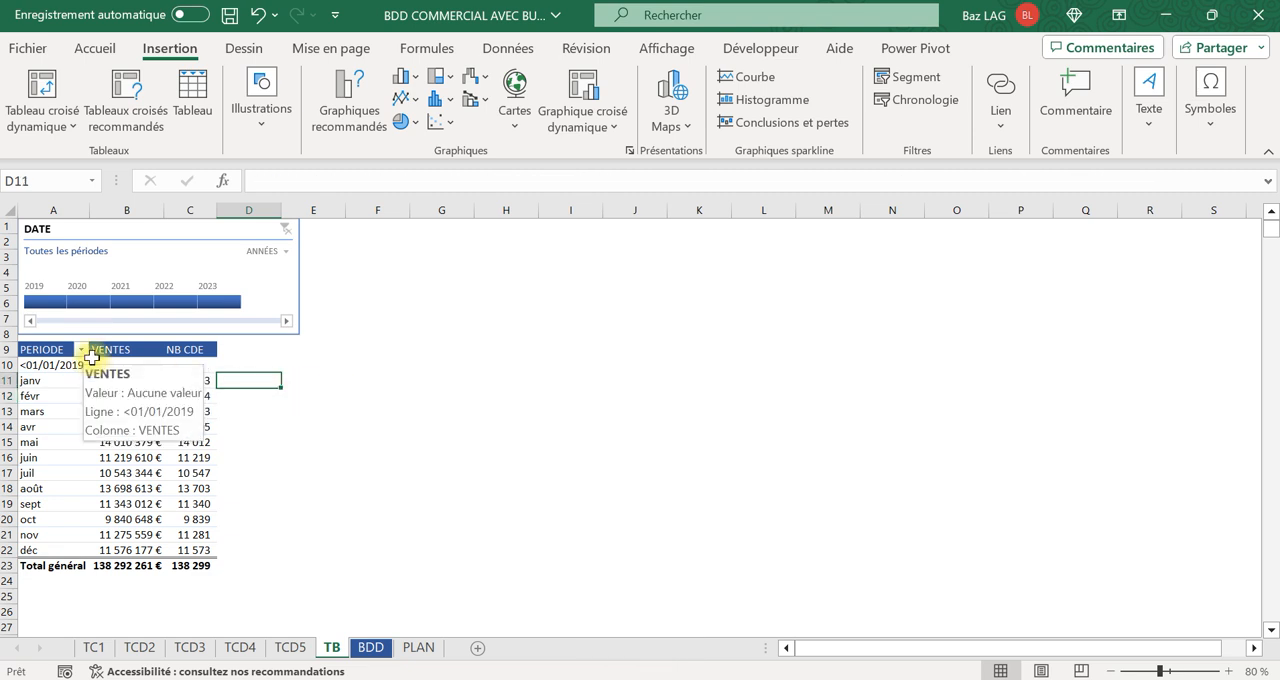
Insert a combo chart of the monthly pivot data, VENTES as clustered columns and NB CDE as a secondary-axis line, and place it beside the table.
drag(61, 365, 212, 543)
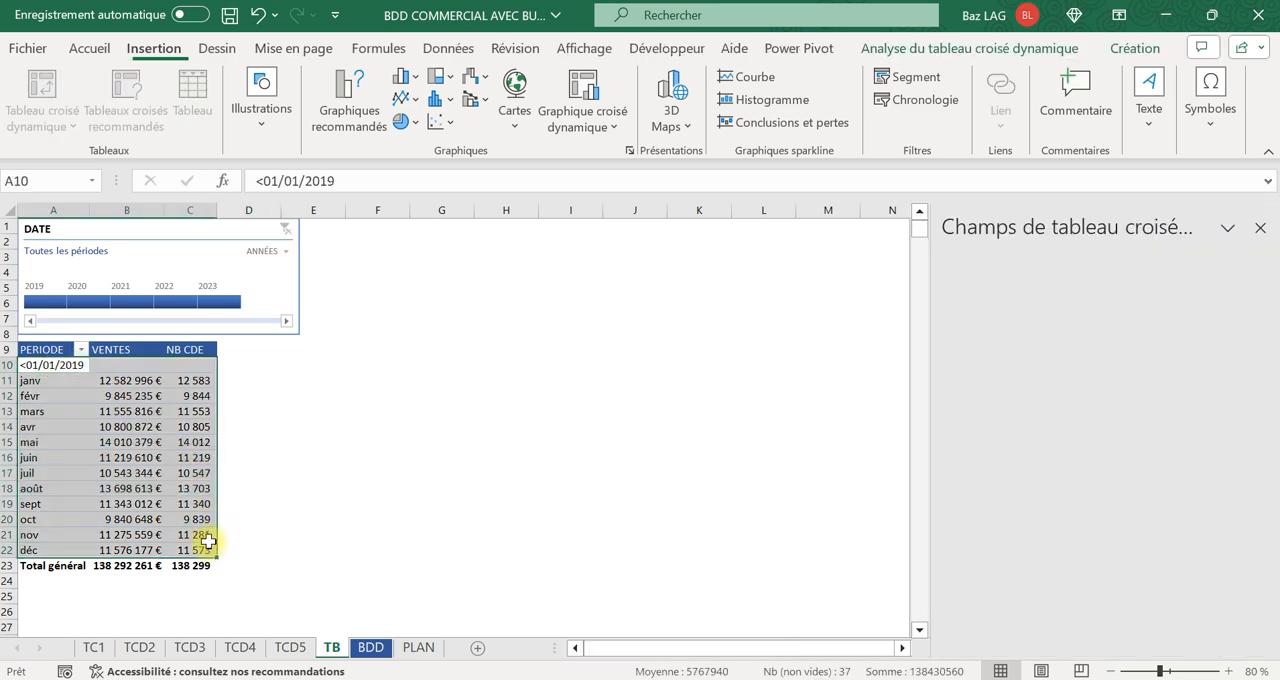
click(345, 97)
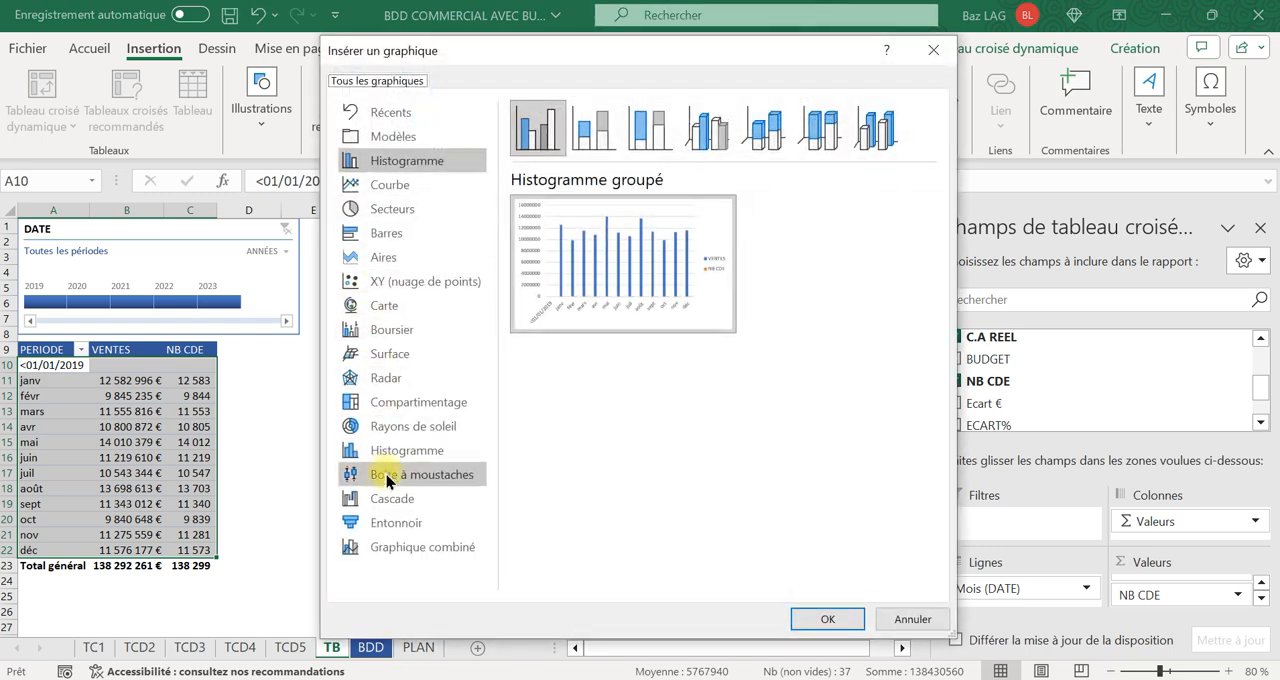
click(399, 549)
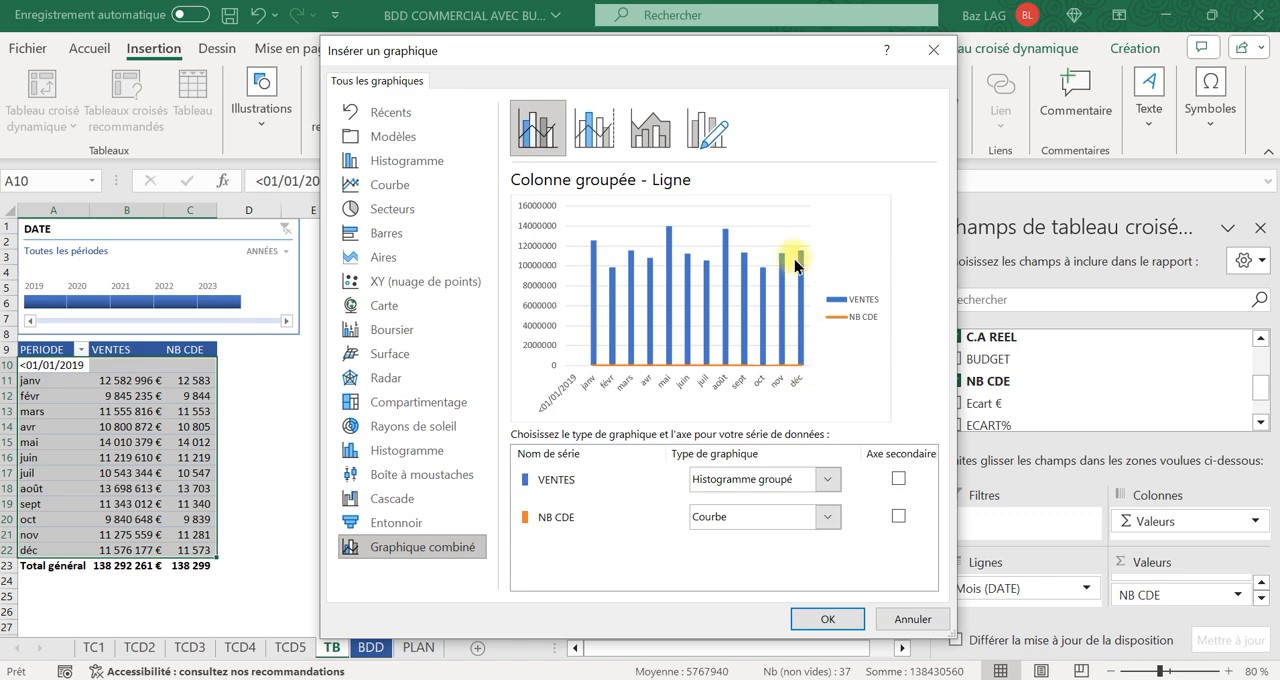
click(898, 516)
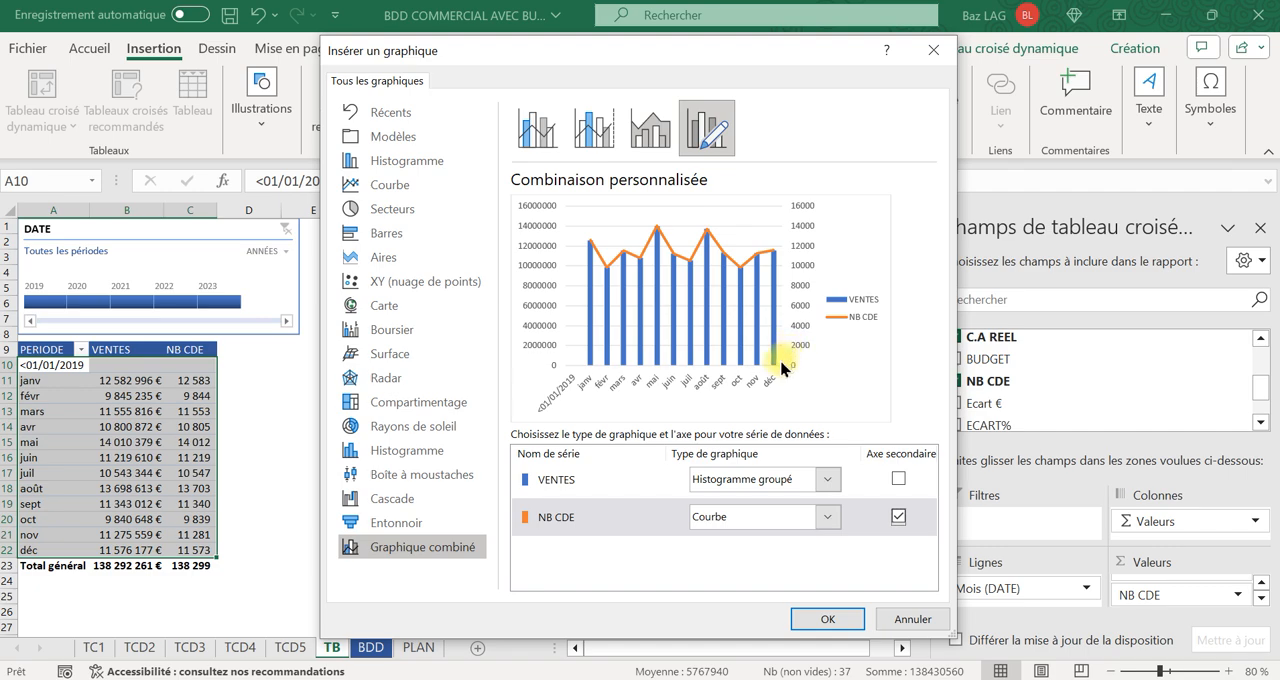
click(822, 616)
drag(503, 323, 479, 349)
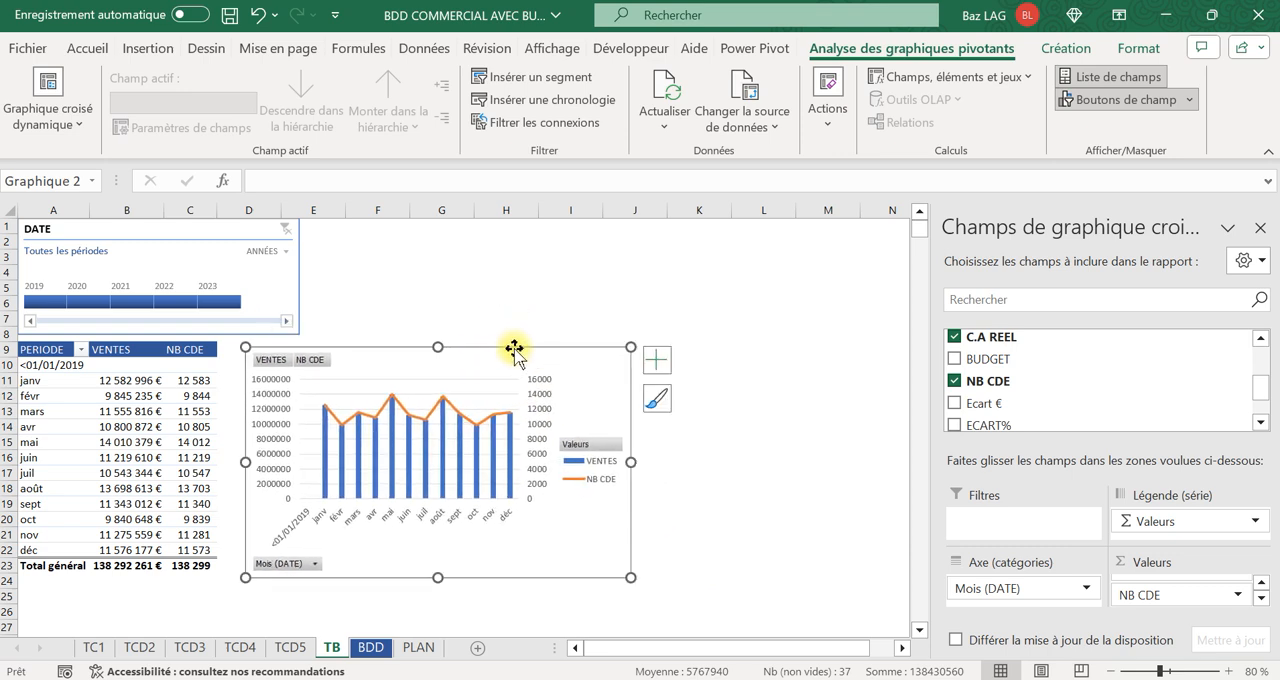
Try filtering the monthly table and chart by single years from 2019 to 2022 with the DATE timeline, and clear the filter.
click(44, 303)
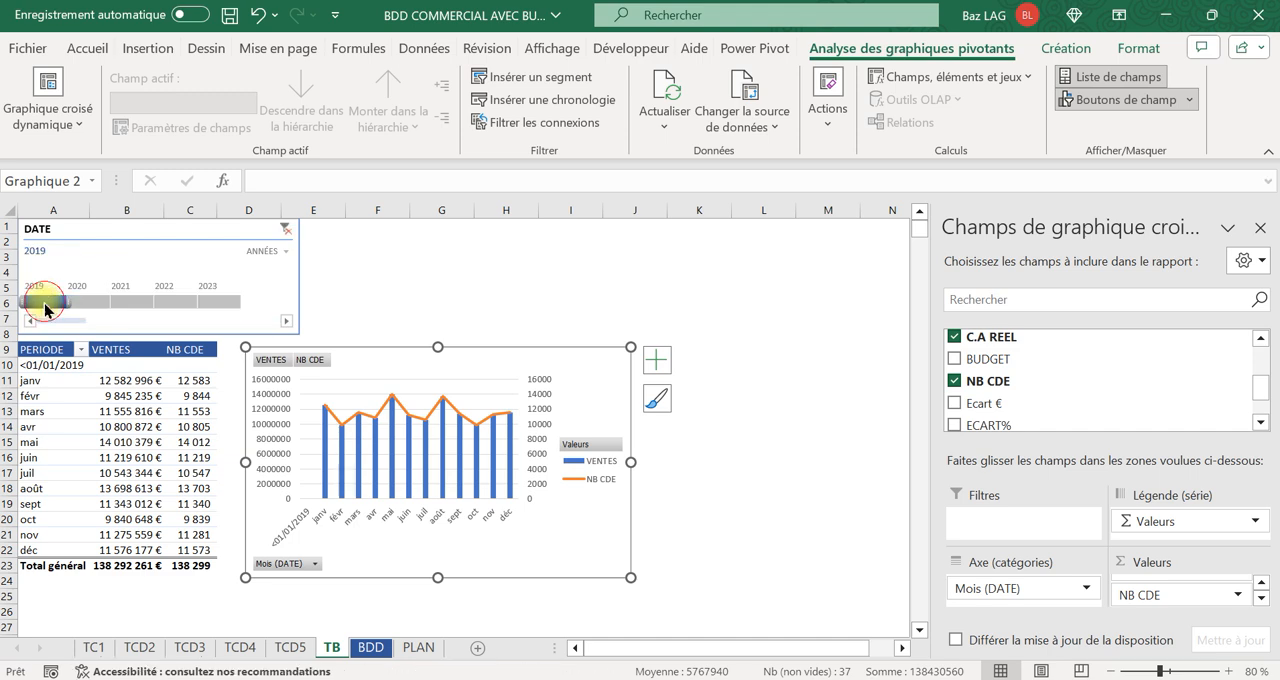
click(81, 303)
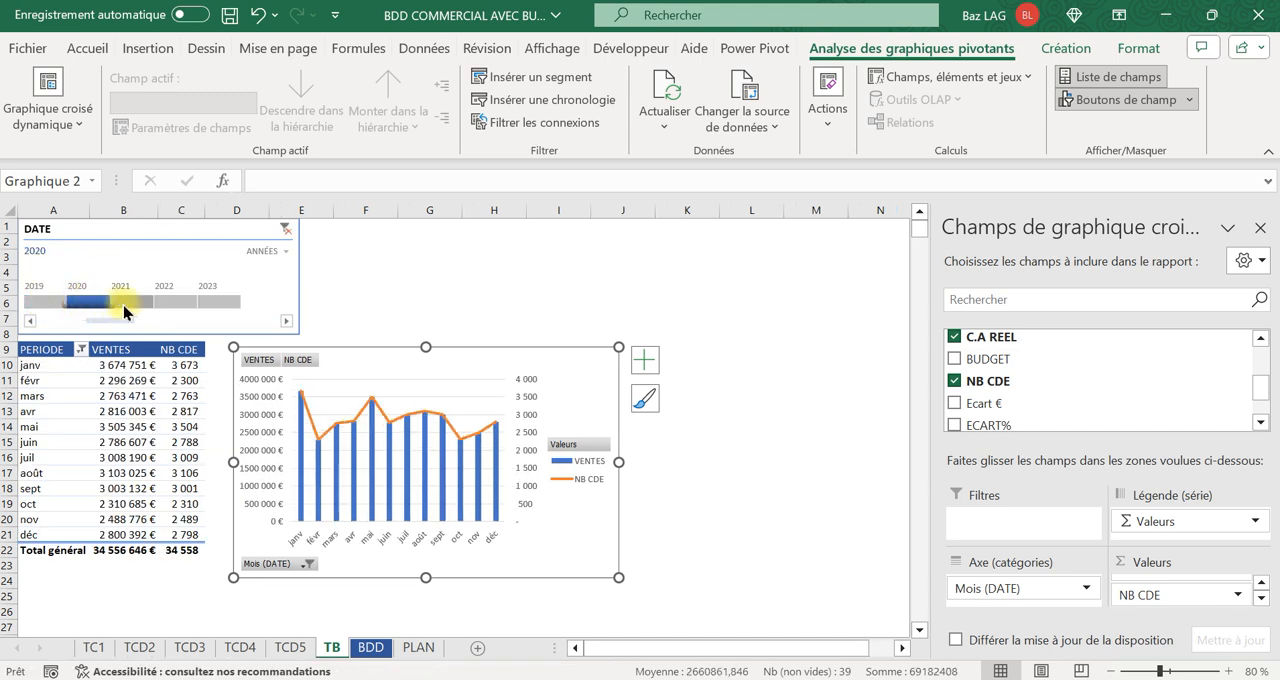
click(130, 302)
click(175, 303)
click(130, 303)
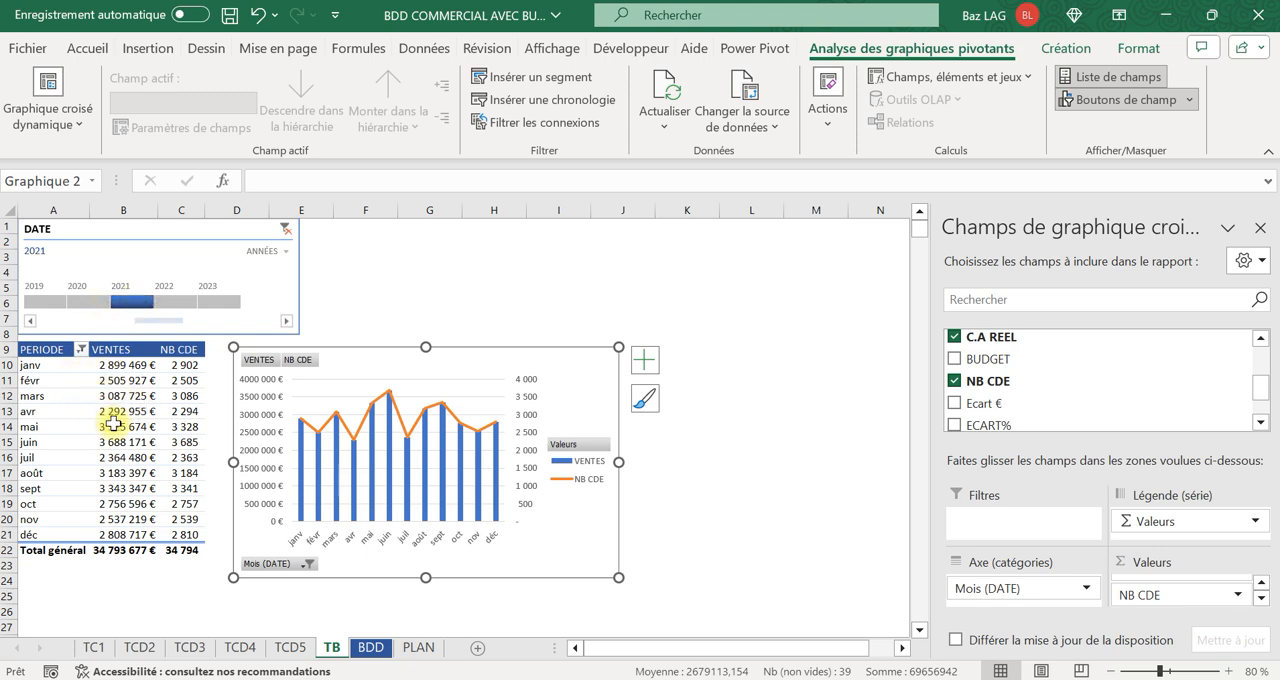
click(285, 229)
click(506, 257)
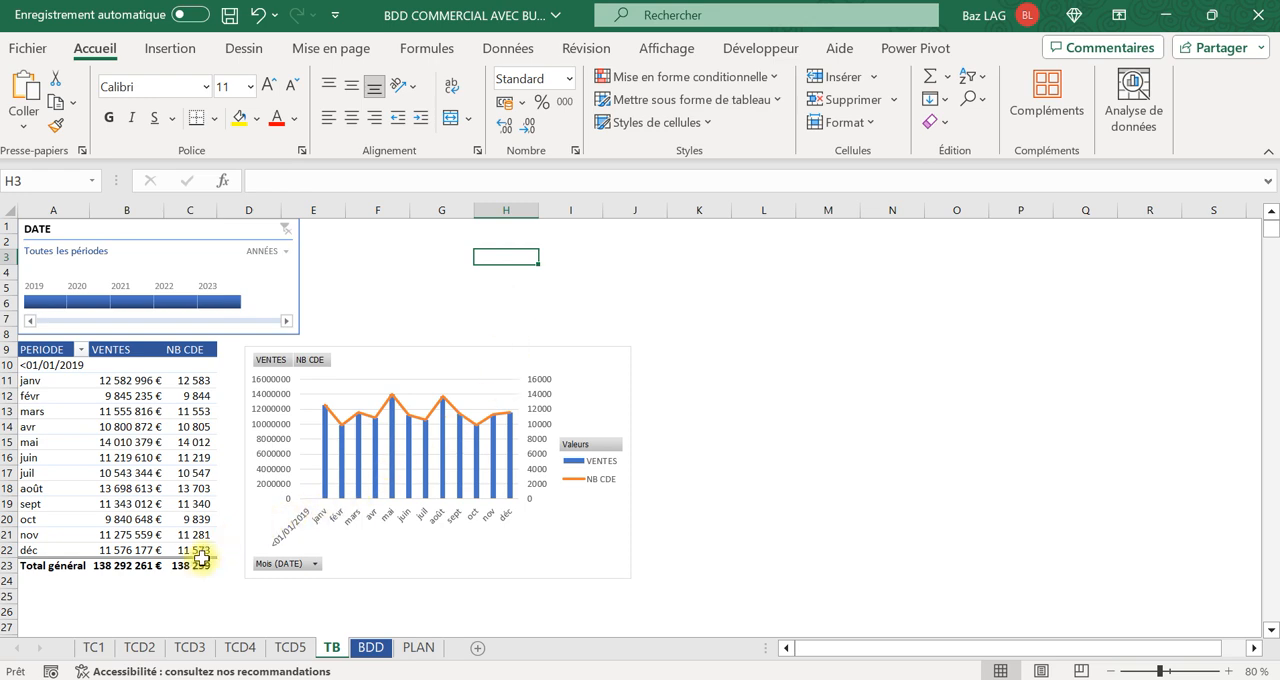
Insert a pivot table from BDD columns A to H on the existing TB sheet at cell K10.
mouse_move(203, 563)
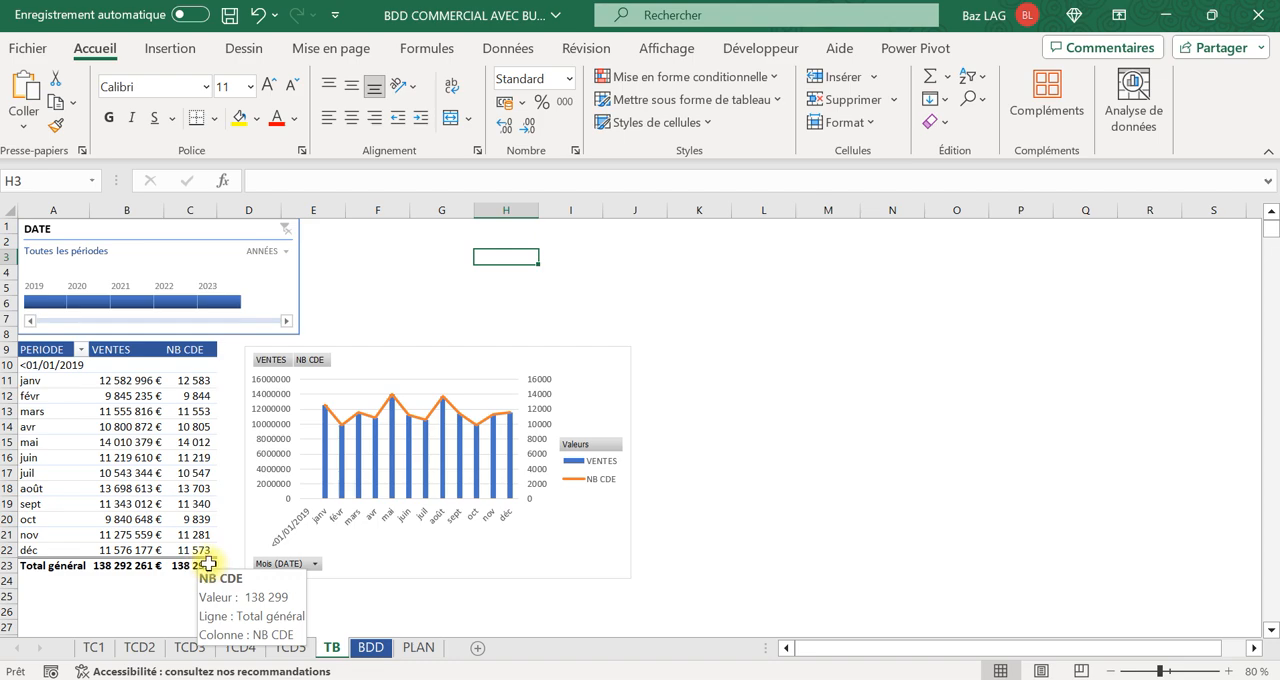
click(370, 648)
drag(60, 210, 667, 182)
click(169, 48)
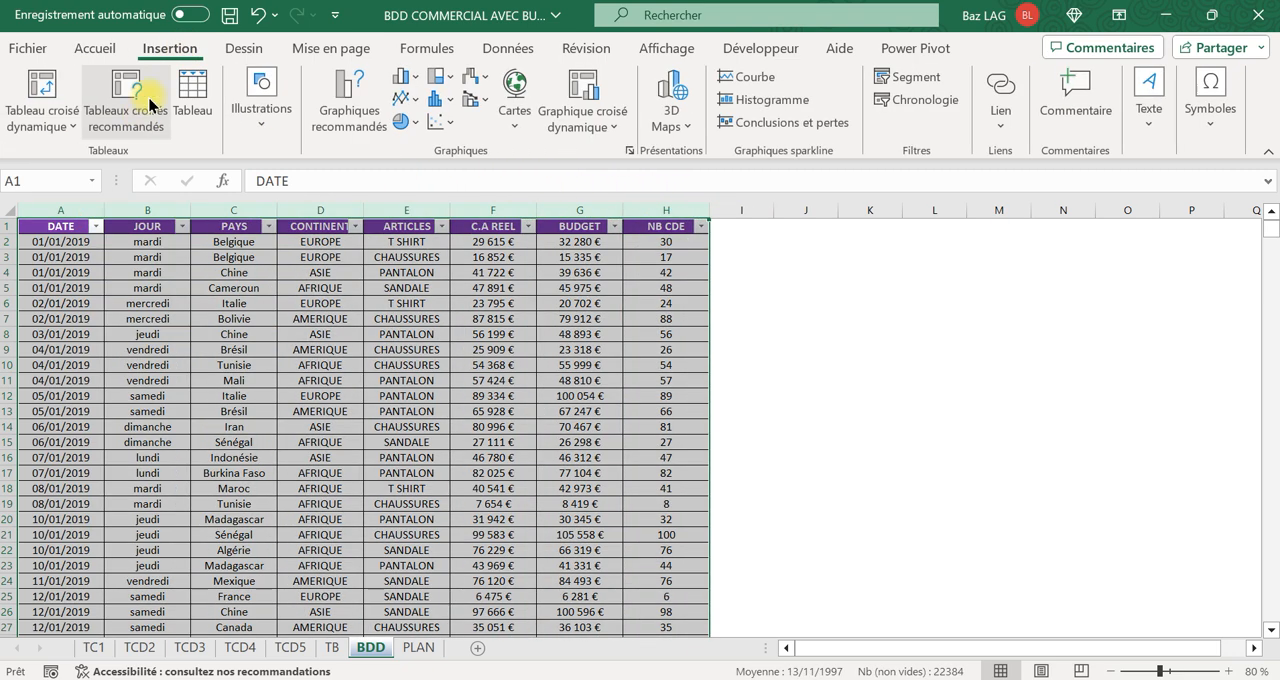
click(40, 92)
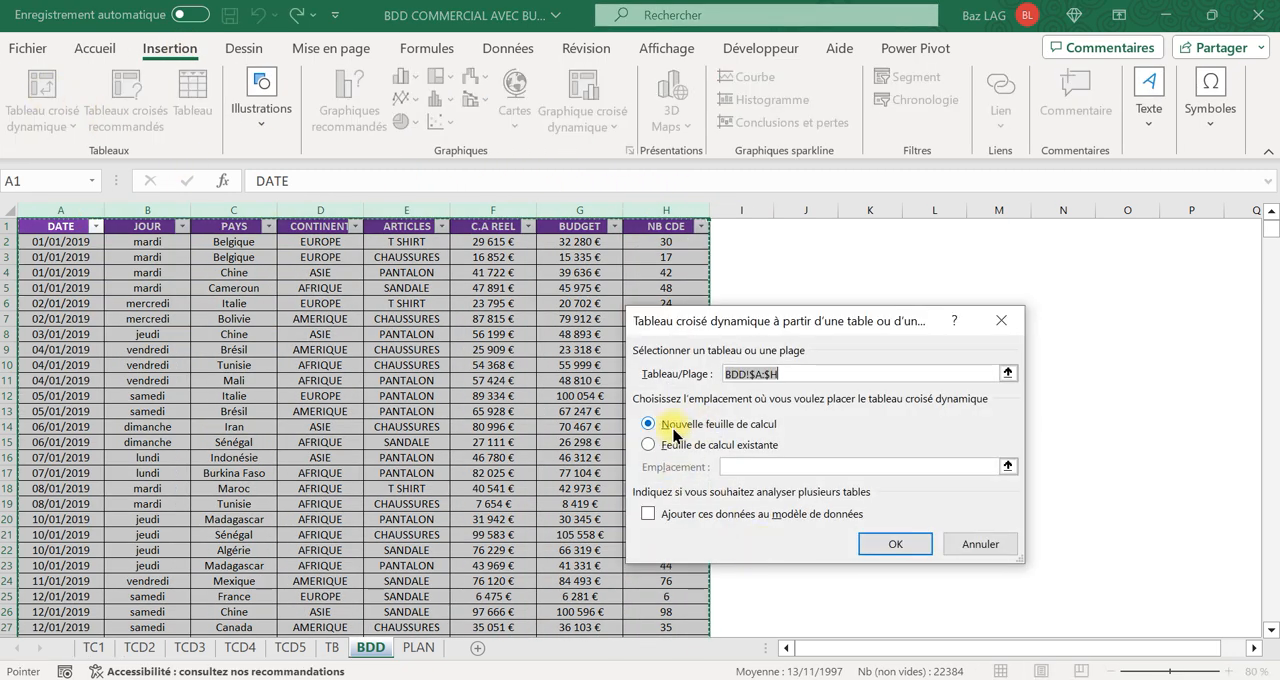
click(650, 445)
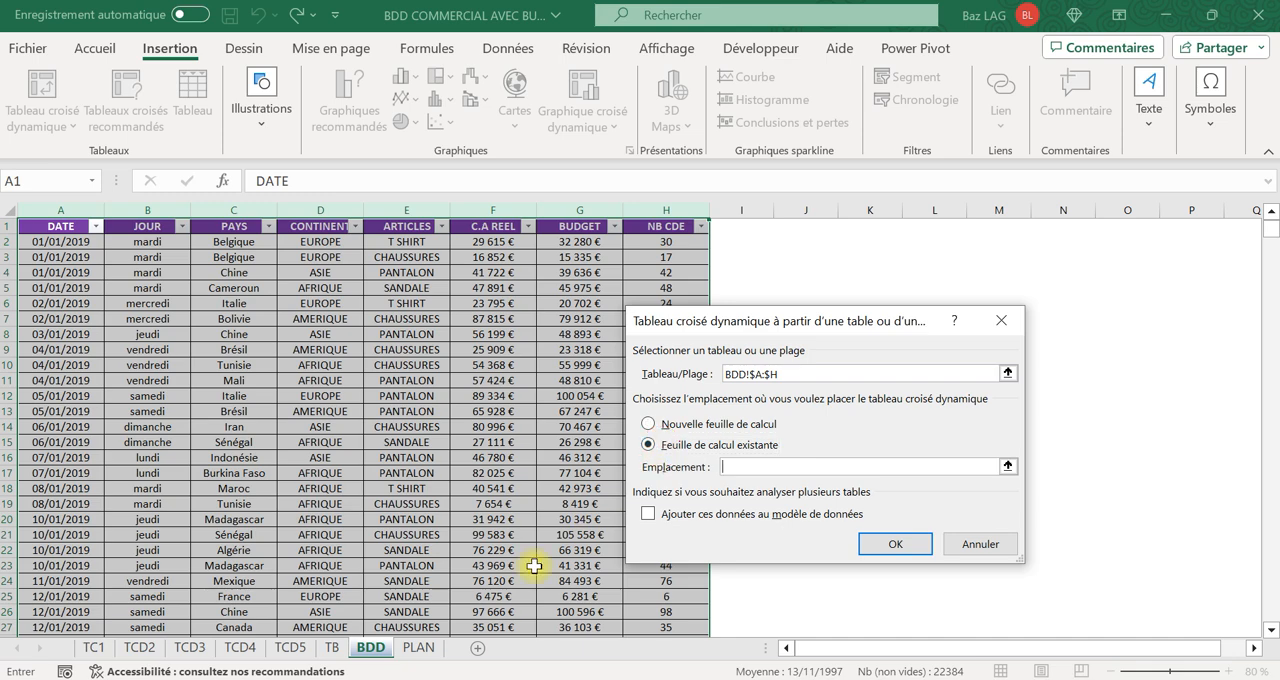
click(334, 648)
drag(881, 325, 1131, 301)
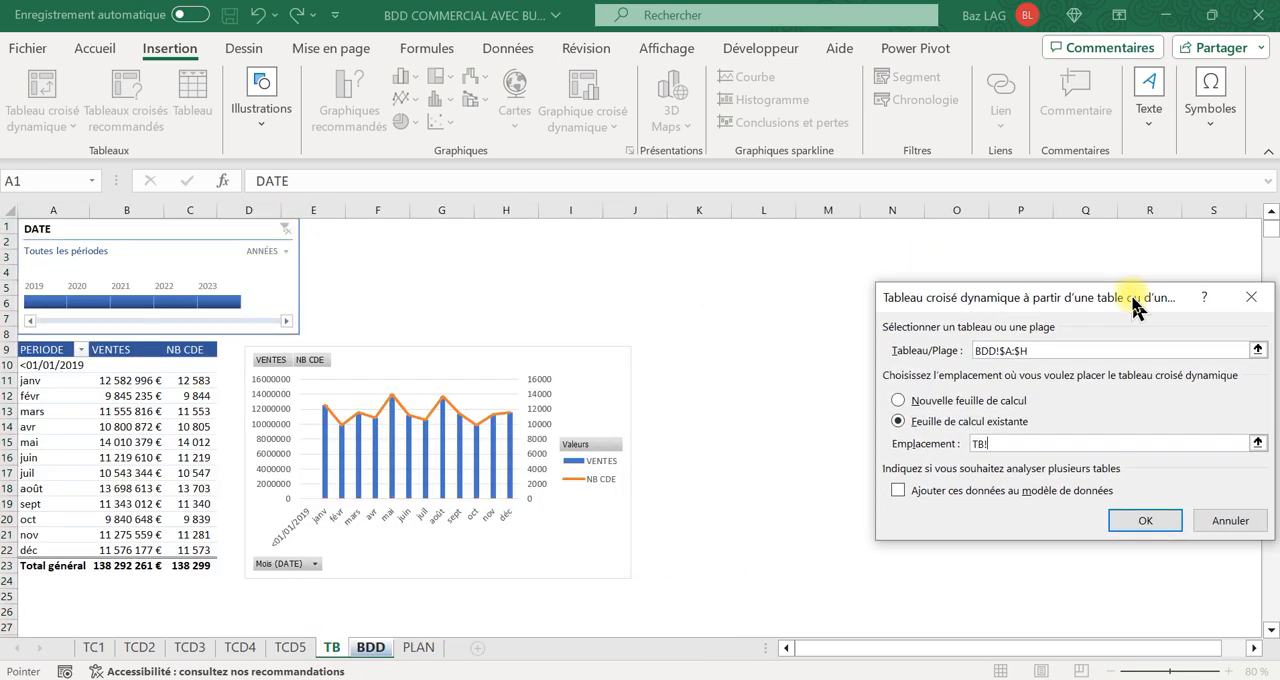
click(705, 367)
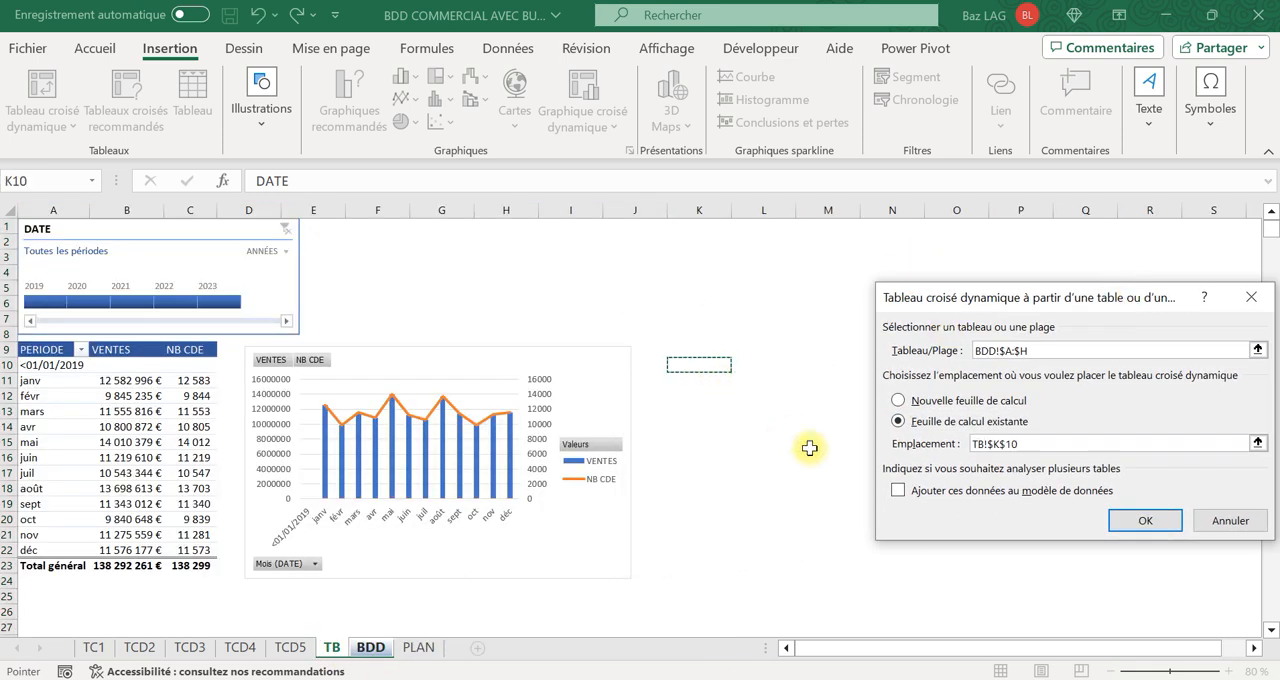
click(1110, 522)
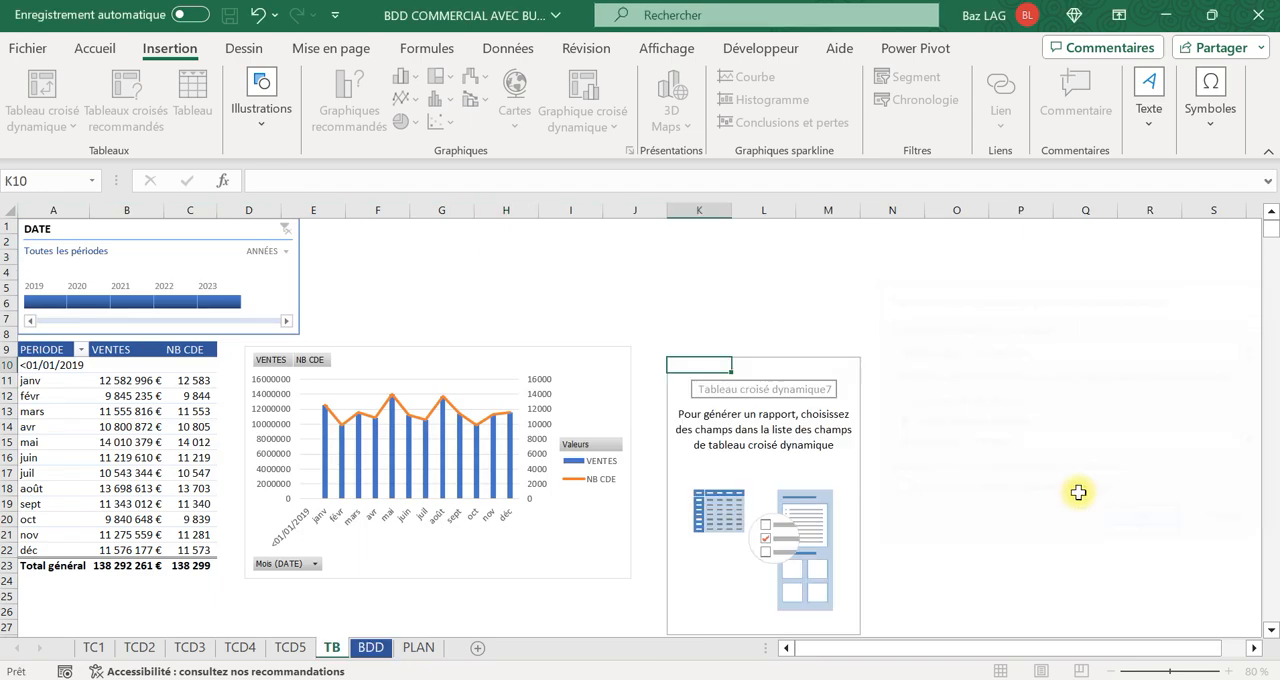
Set ARTICLES as the rows and the sum of C.A REEL as the values of the new pivot table.
drag(1003, 428, 1040, 573)
scroll(1040, 397, down, 1)
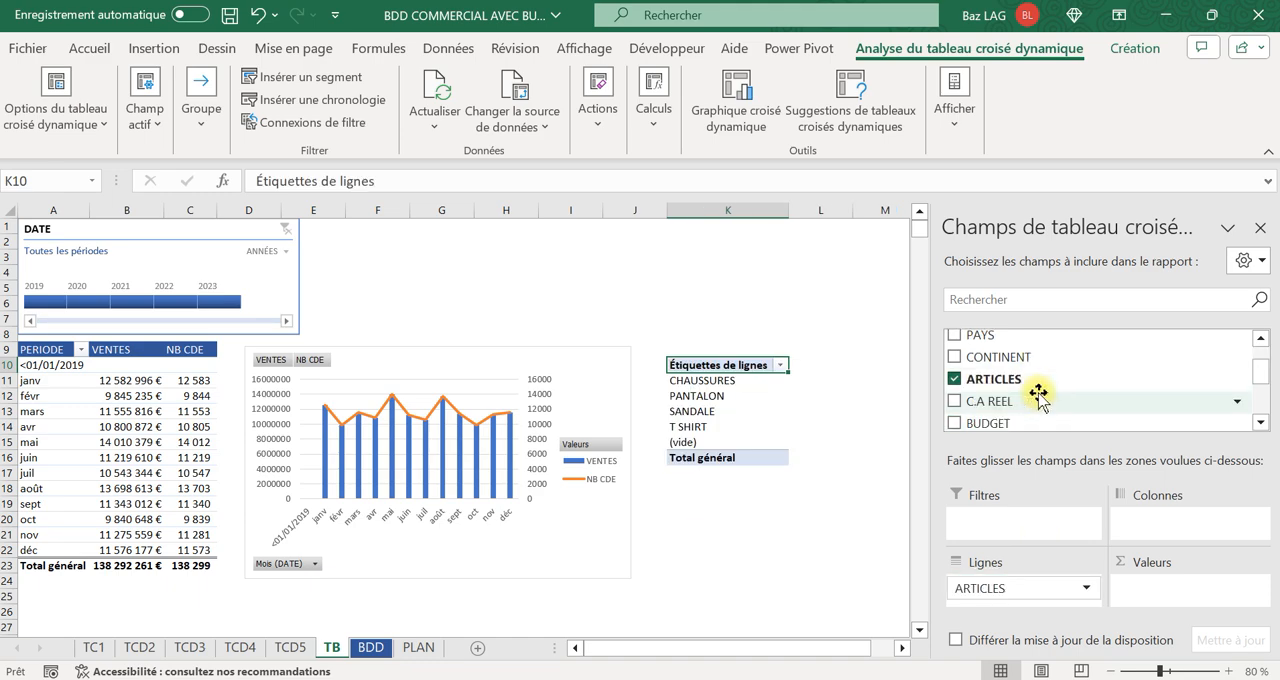
drag(1016, 400, 1162, 605)
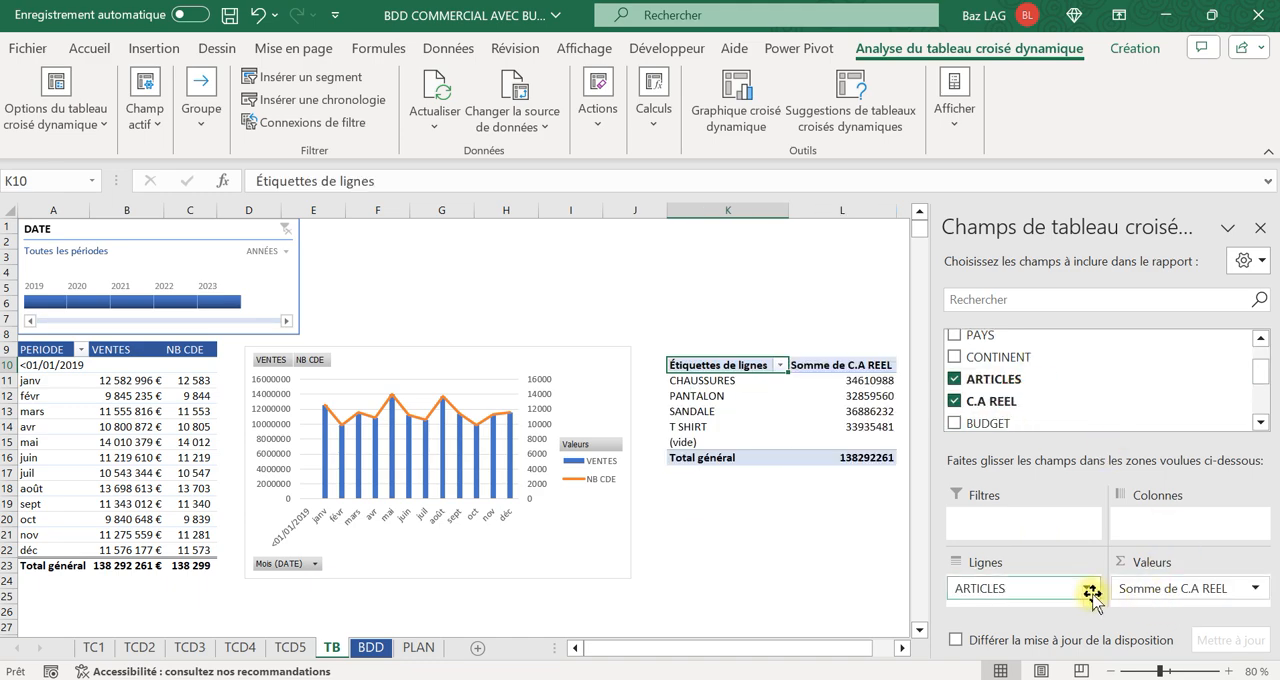
click(854, 592)
Apply the Monétaire number format to the C.A REEL sums in L11:L16.
drag(880, 381, 880, 457)
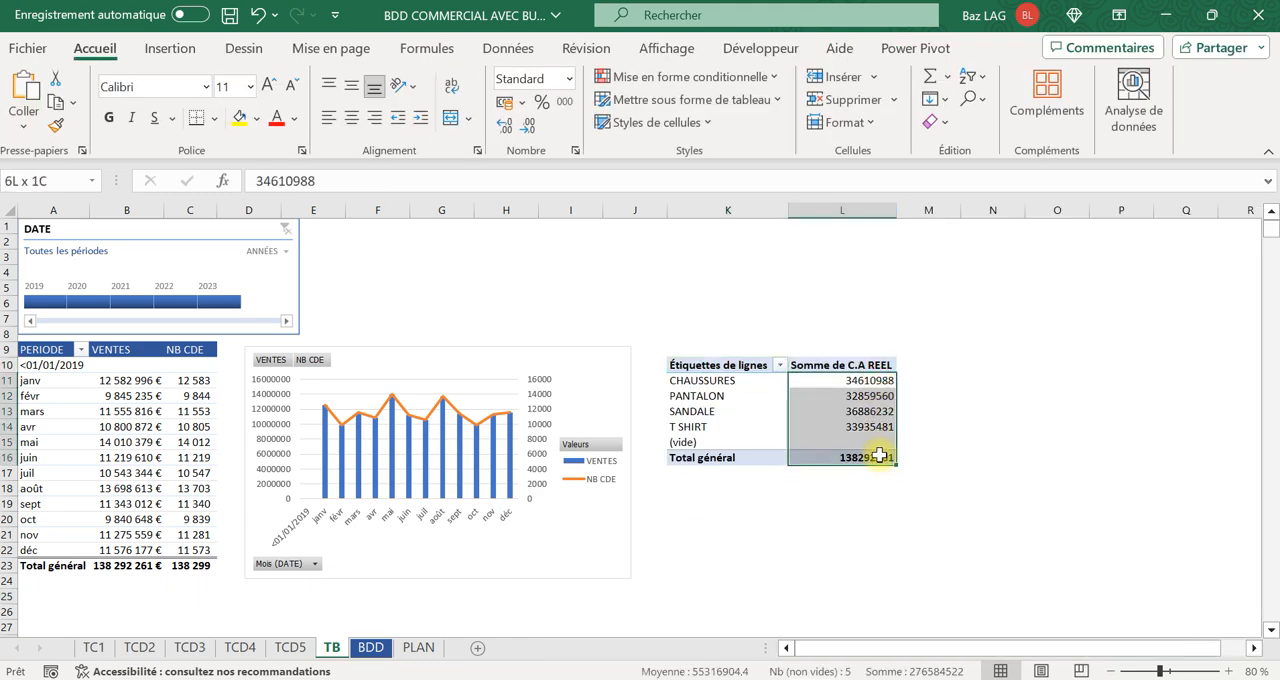
click(89, 48)
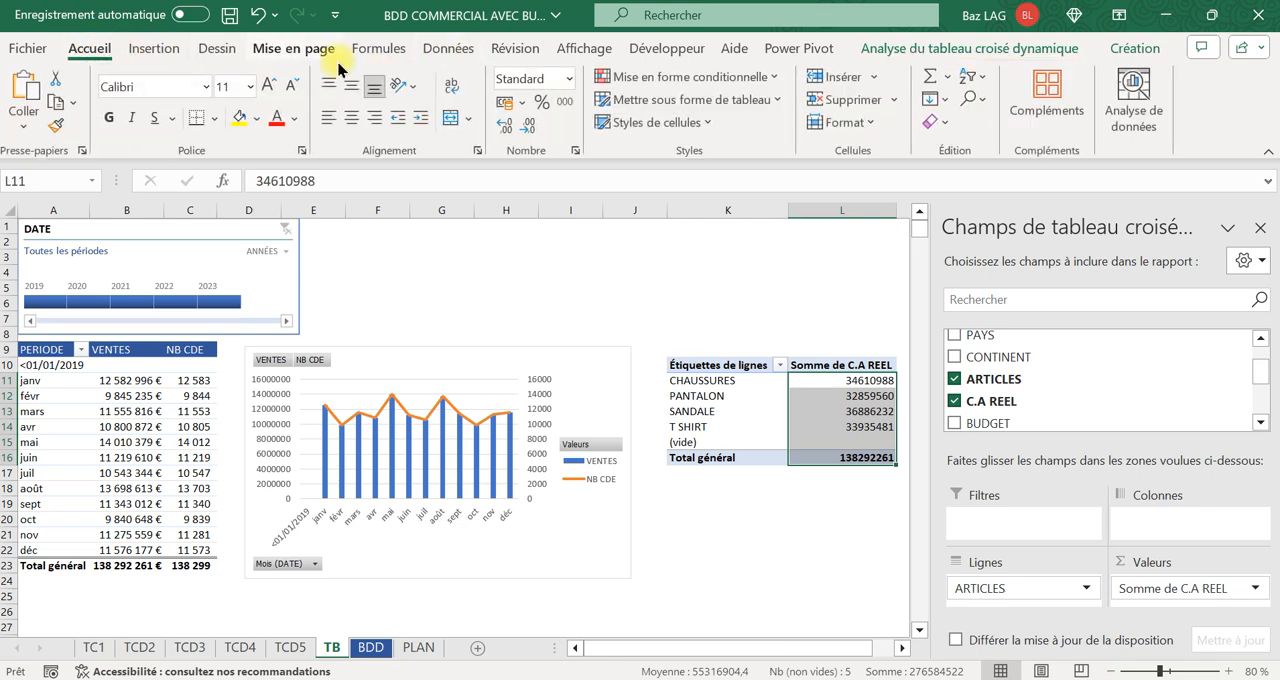
text(m)
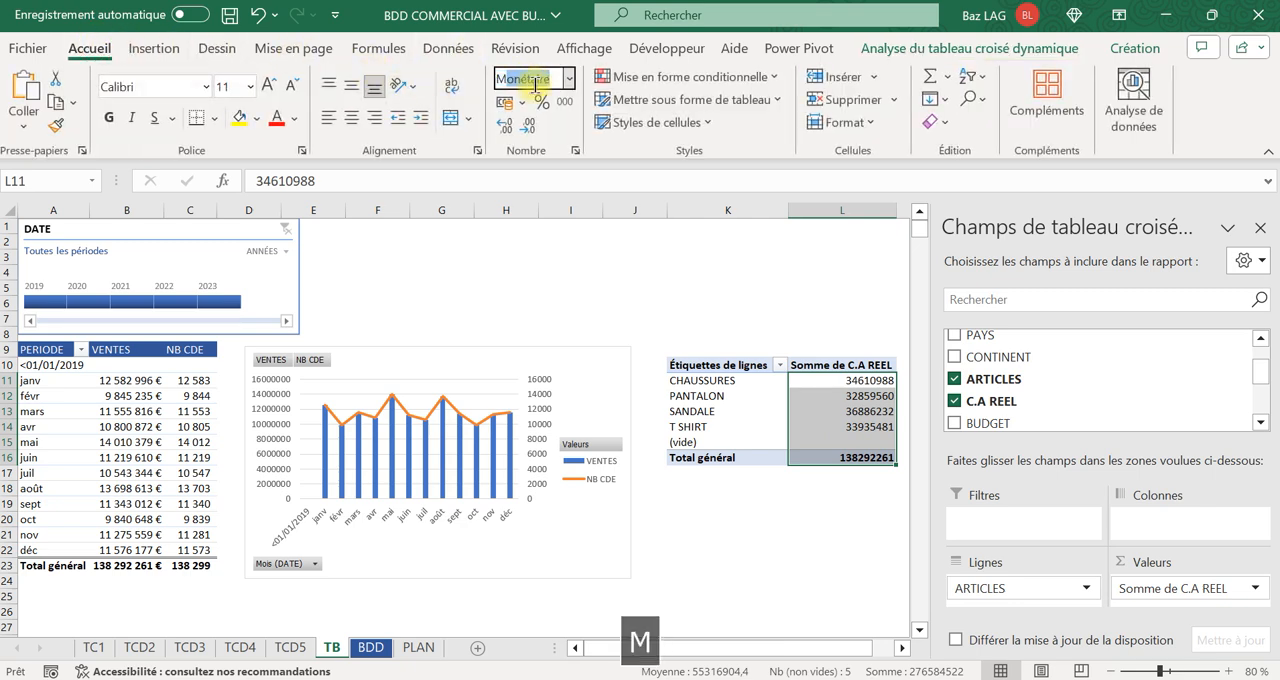
key(Return)
click(729, 538)
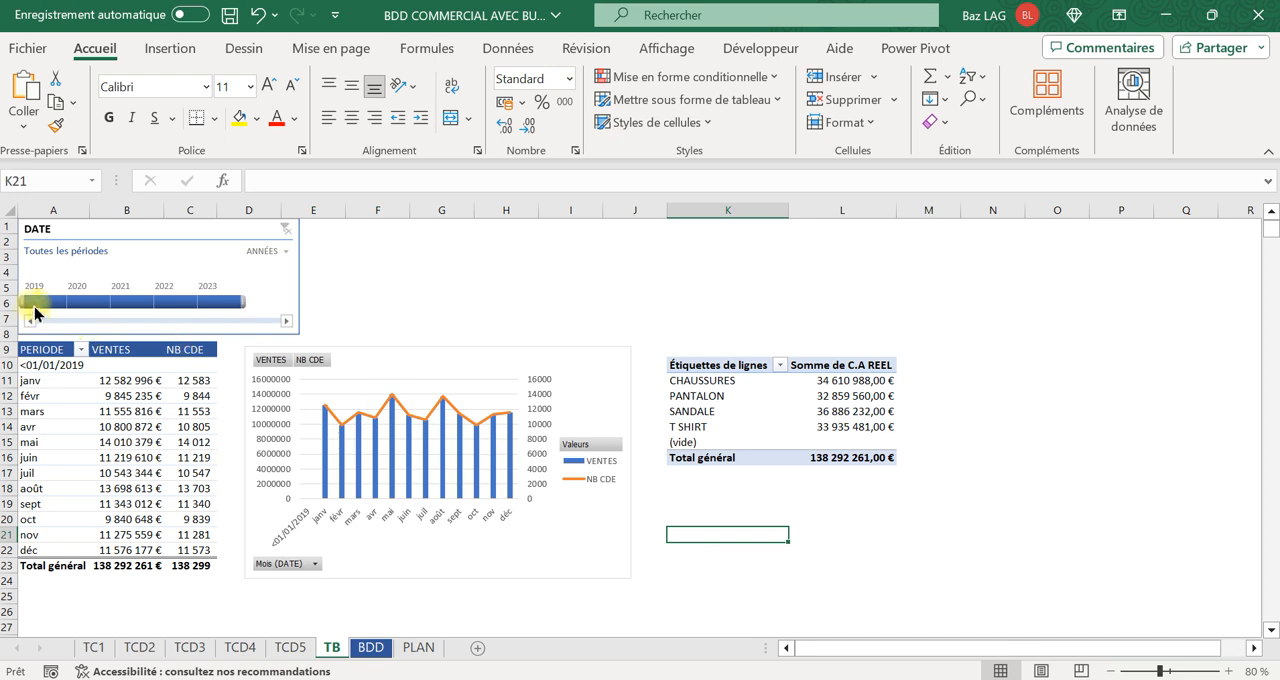
Try filtering by single years from 2019 to 2022 with the DATE timeline to compare both pivot tables, and clear the filter.
click(46, 303)
click(89, 303)
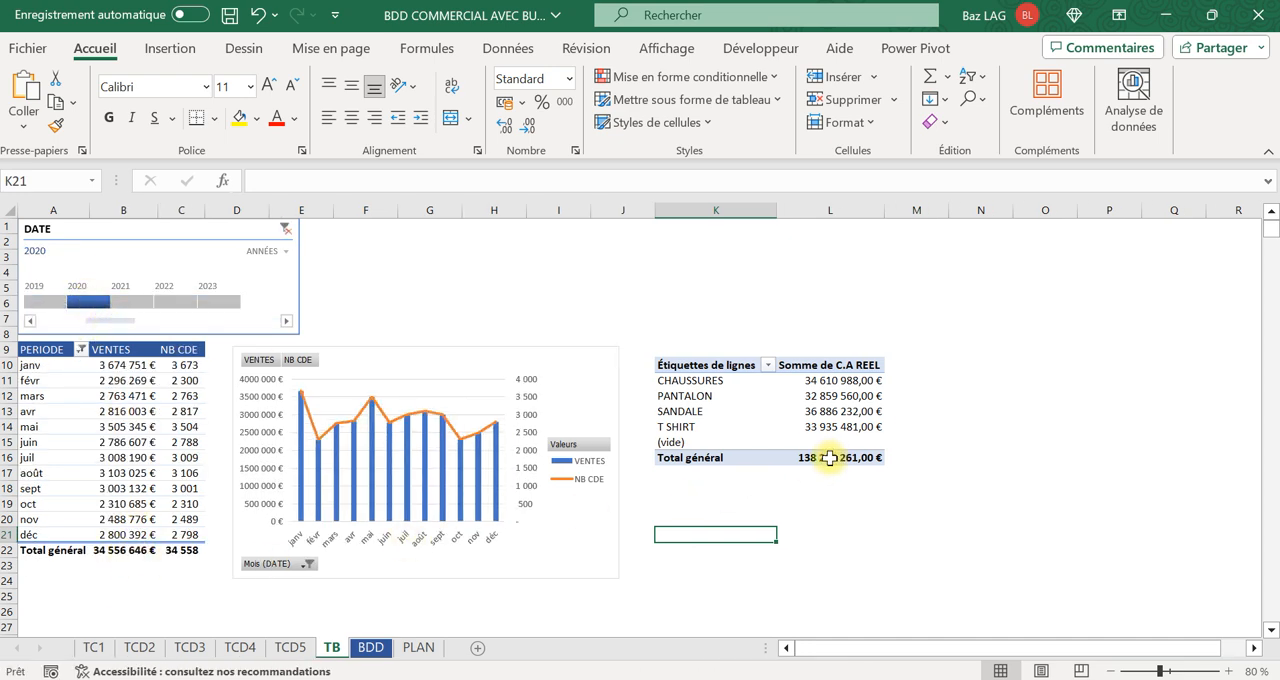
click(126, 303)
click(175, 302)
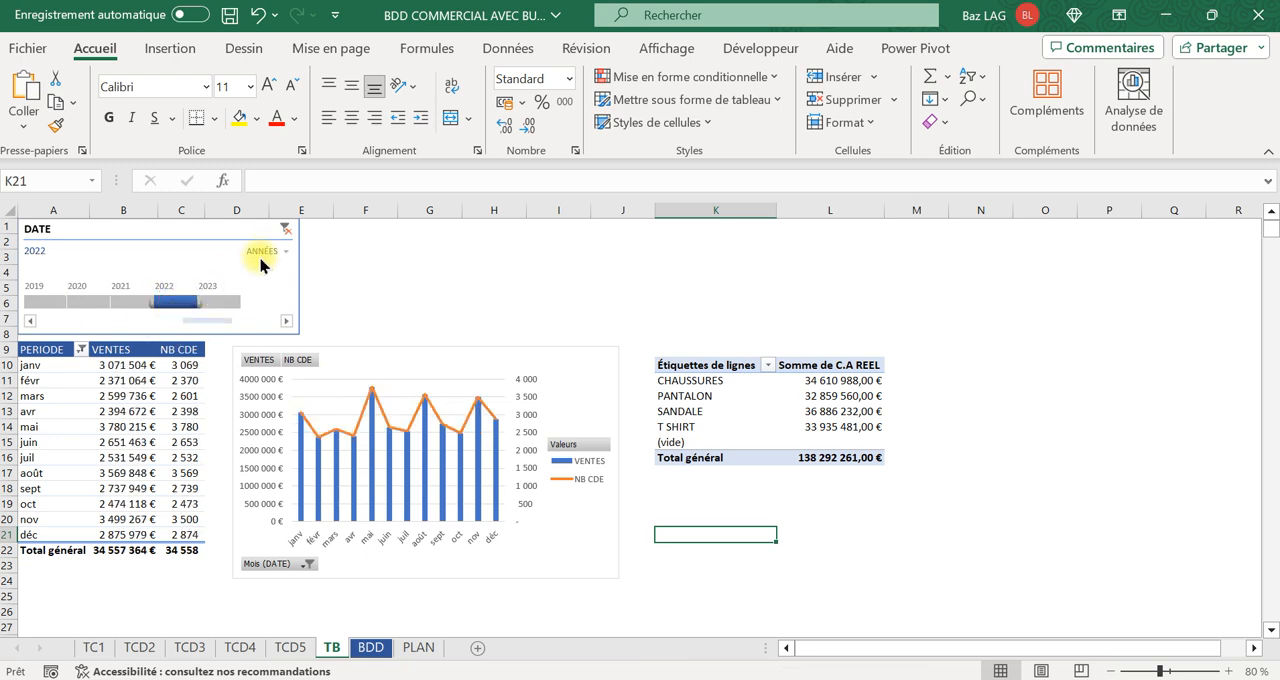
click(286, 229)
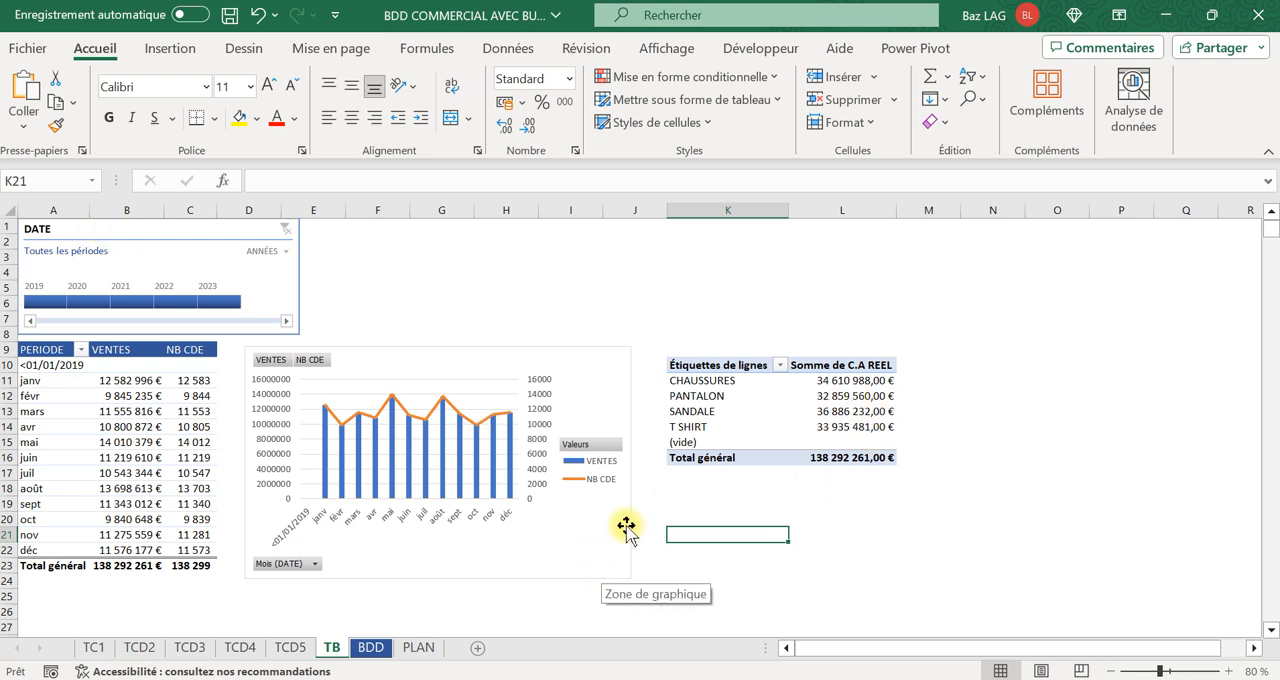
Connect the DATE timeline to Tableau croisé dynamique7 on sheet TB, and test it by filtering on 2019 and clearing the filter.
right_click(113, 228)
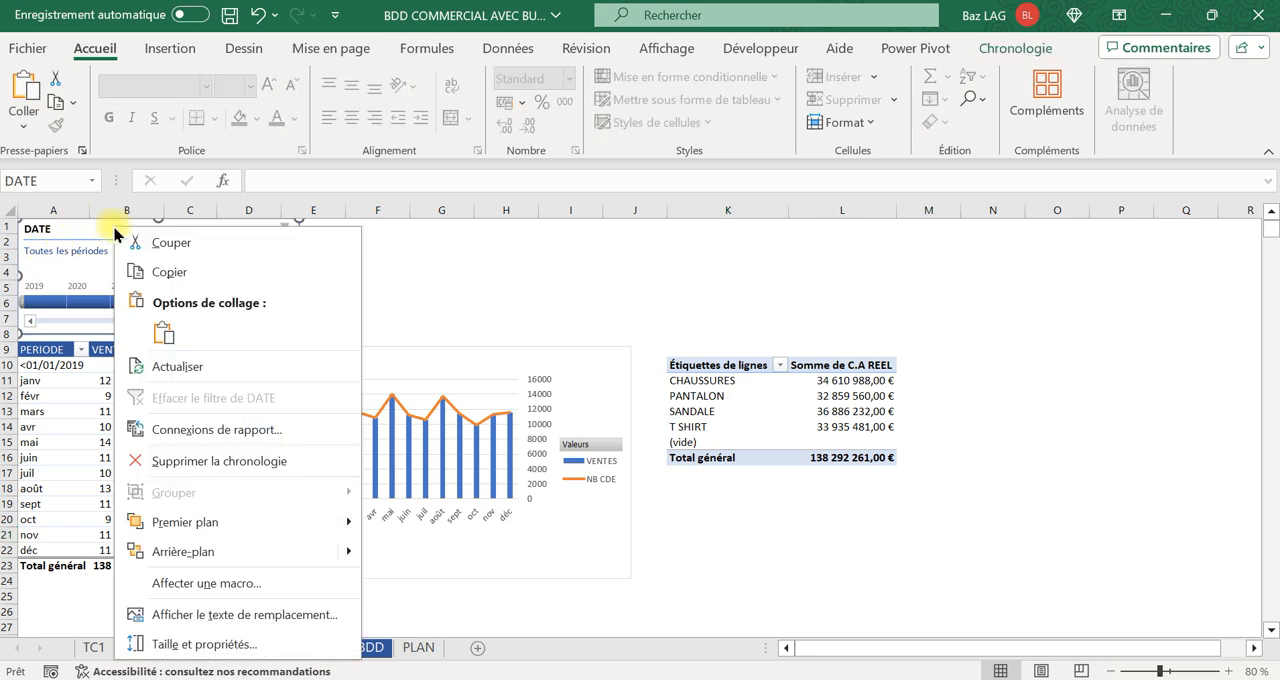
click(216, 430)
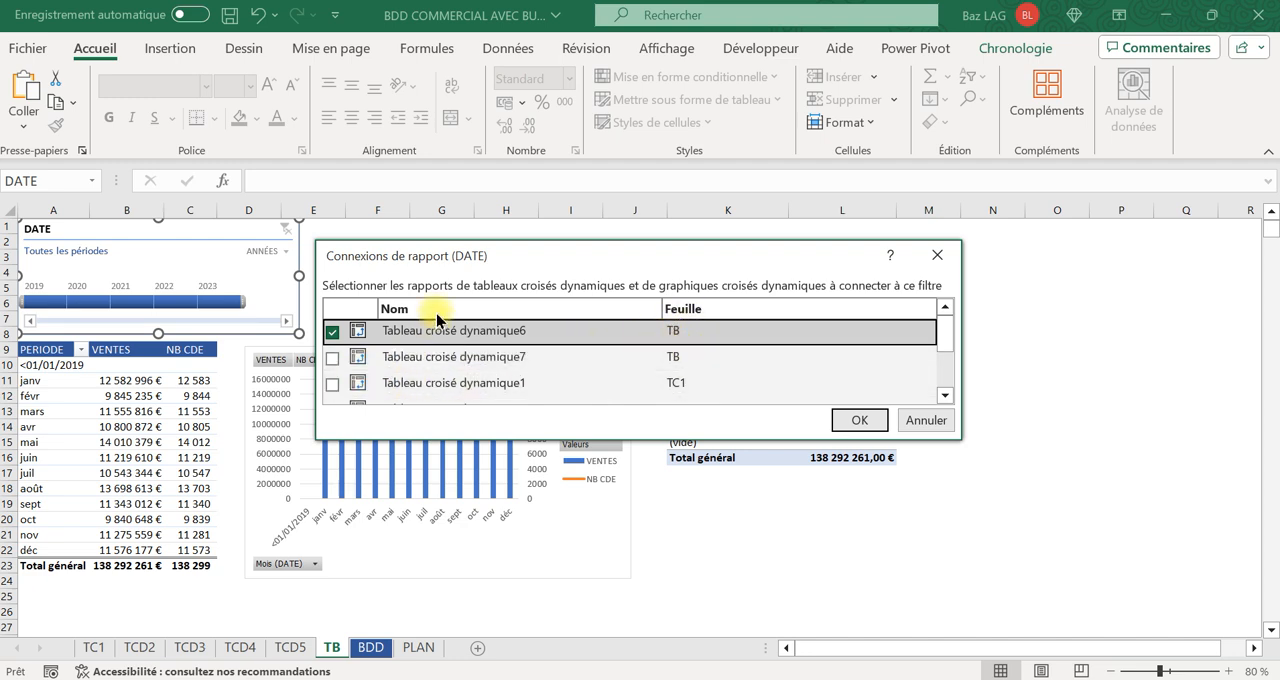
click(334, 358)
click(845, 424)
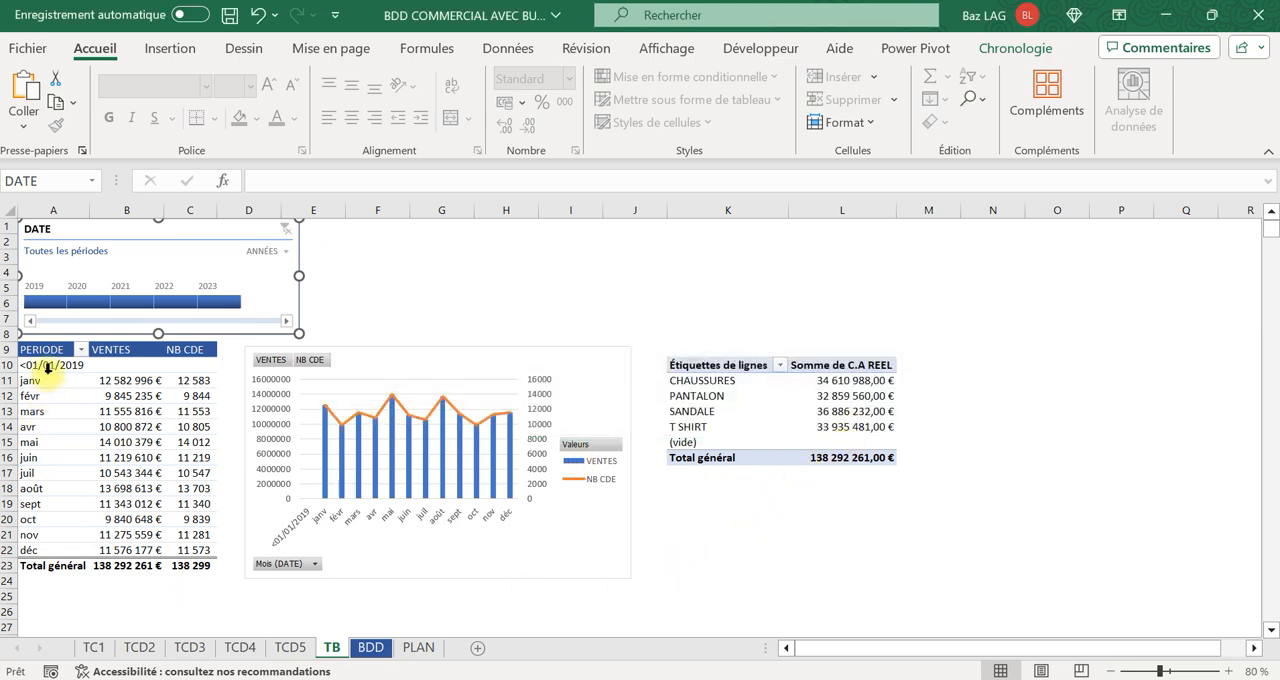
click(44, 301)
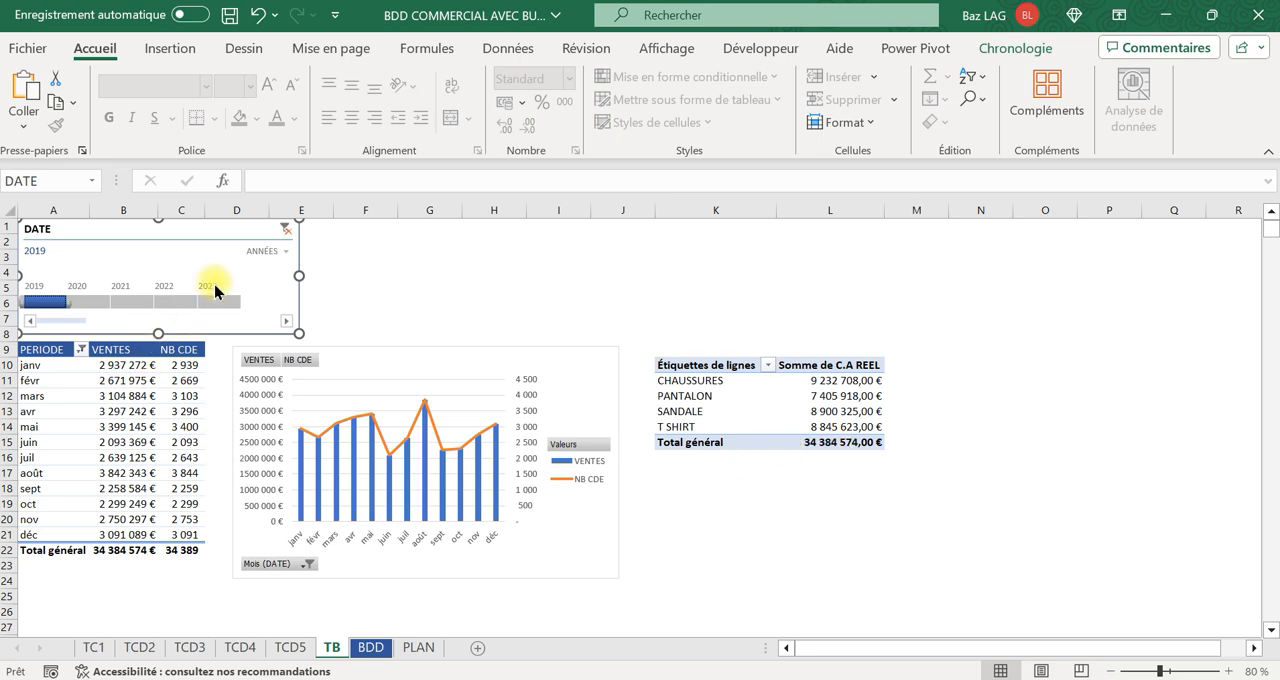
click(284, 228)
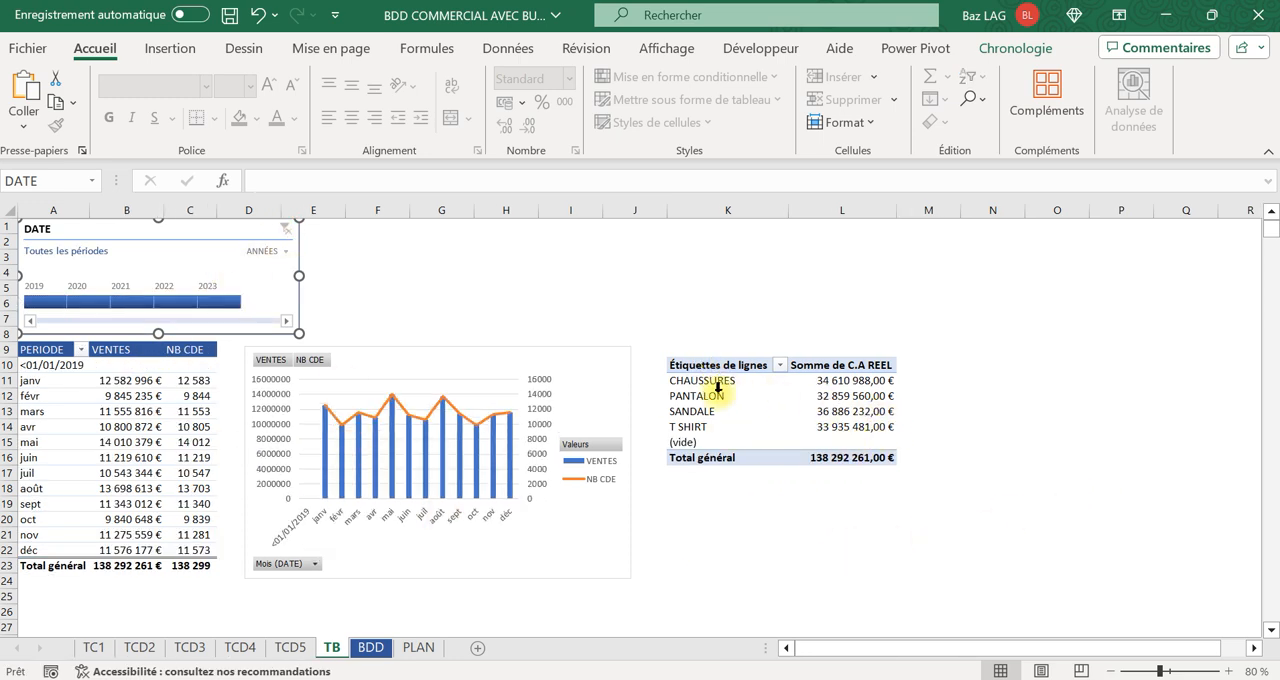
Insert a 3D pie chart (Secteurs en 3D) from the articles pivot table and place it beside the monthly chart, covering that table.
drag(690, 385, 855, 448)
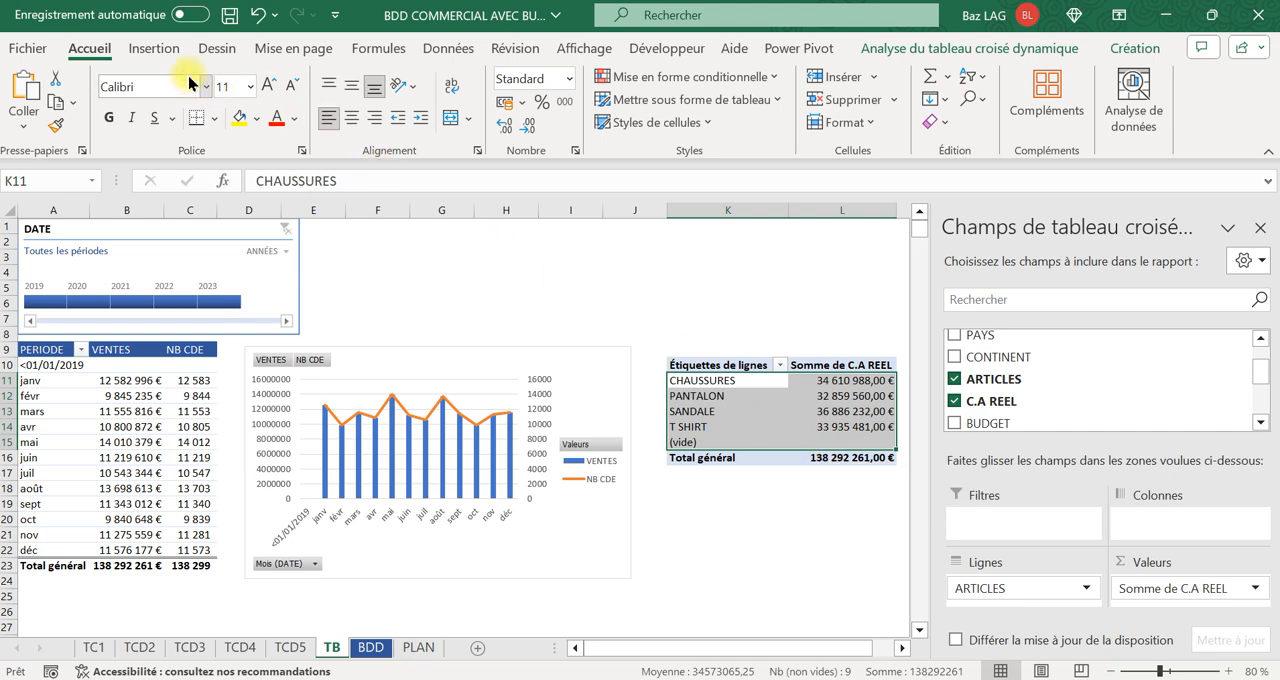
click(155, 50)
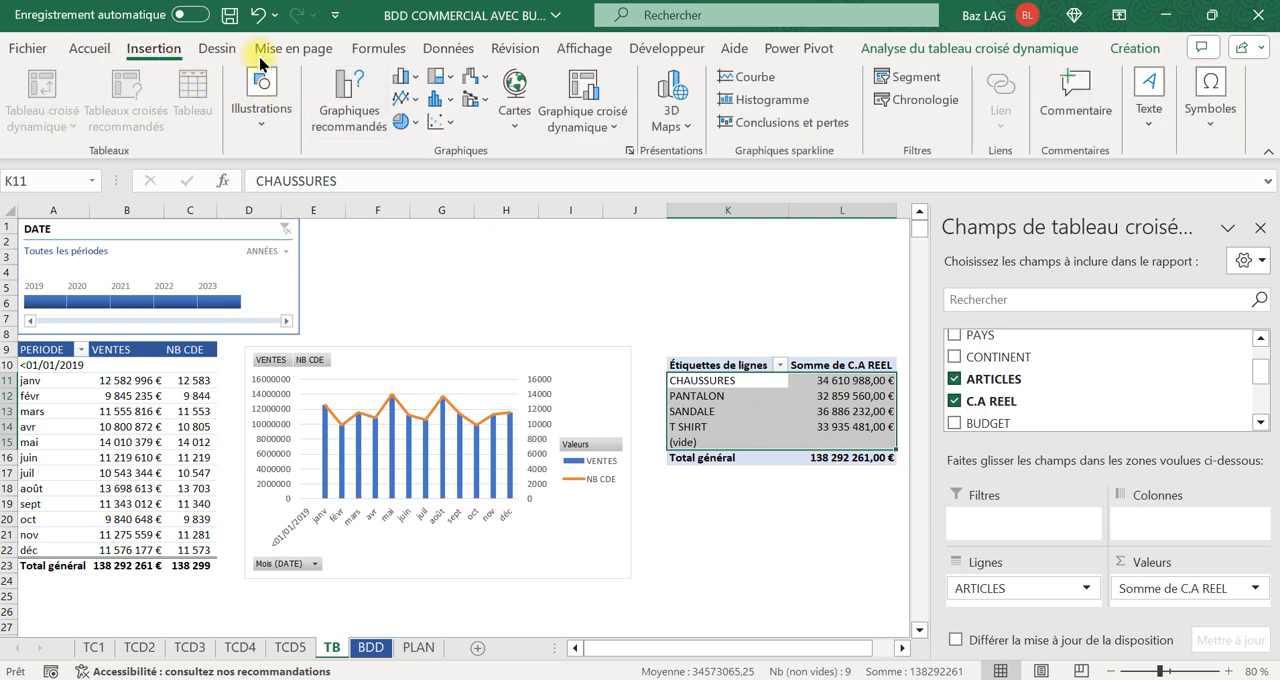
click(369, 125)
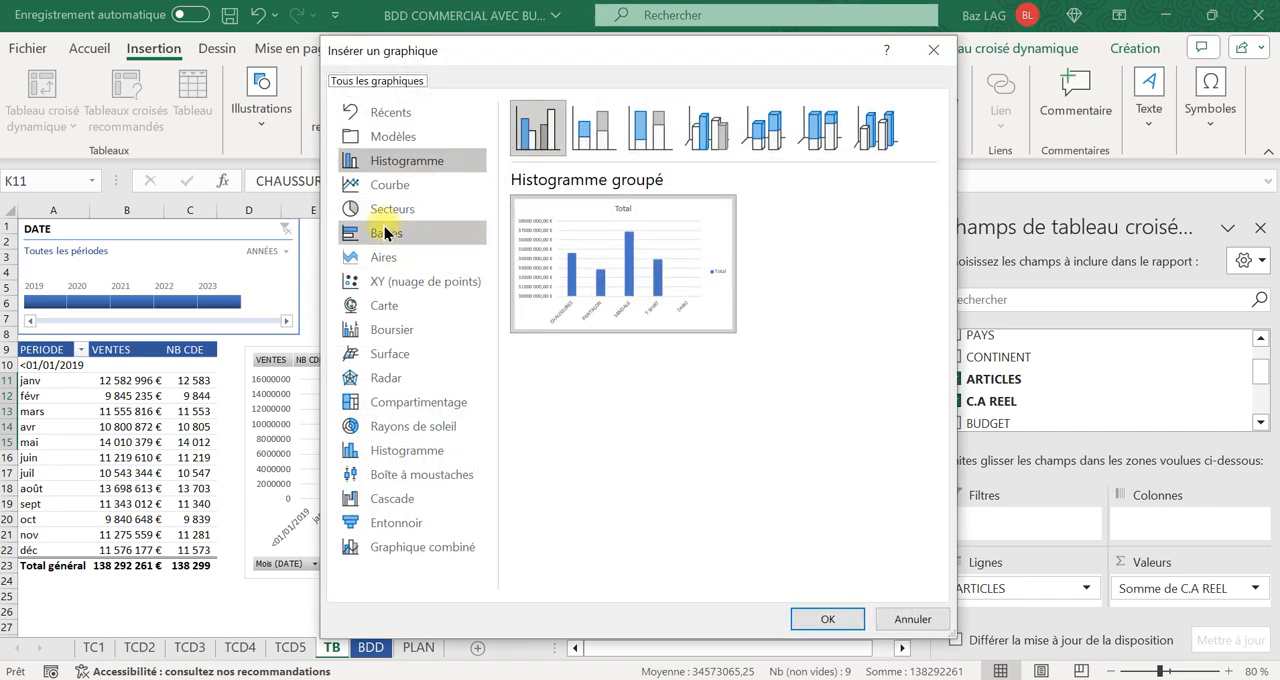
click(410, 209)
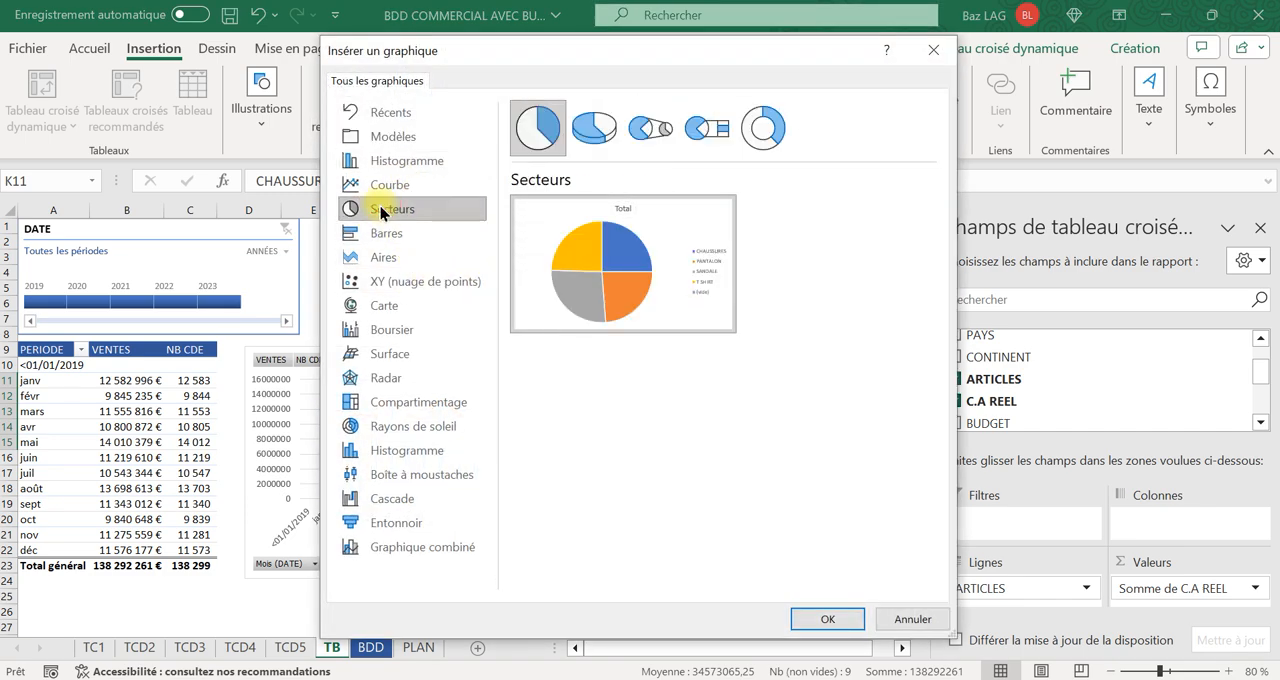
click(594, 127)
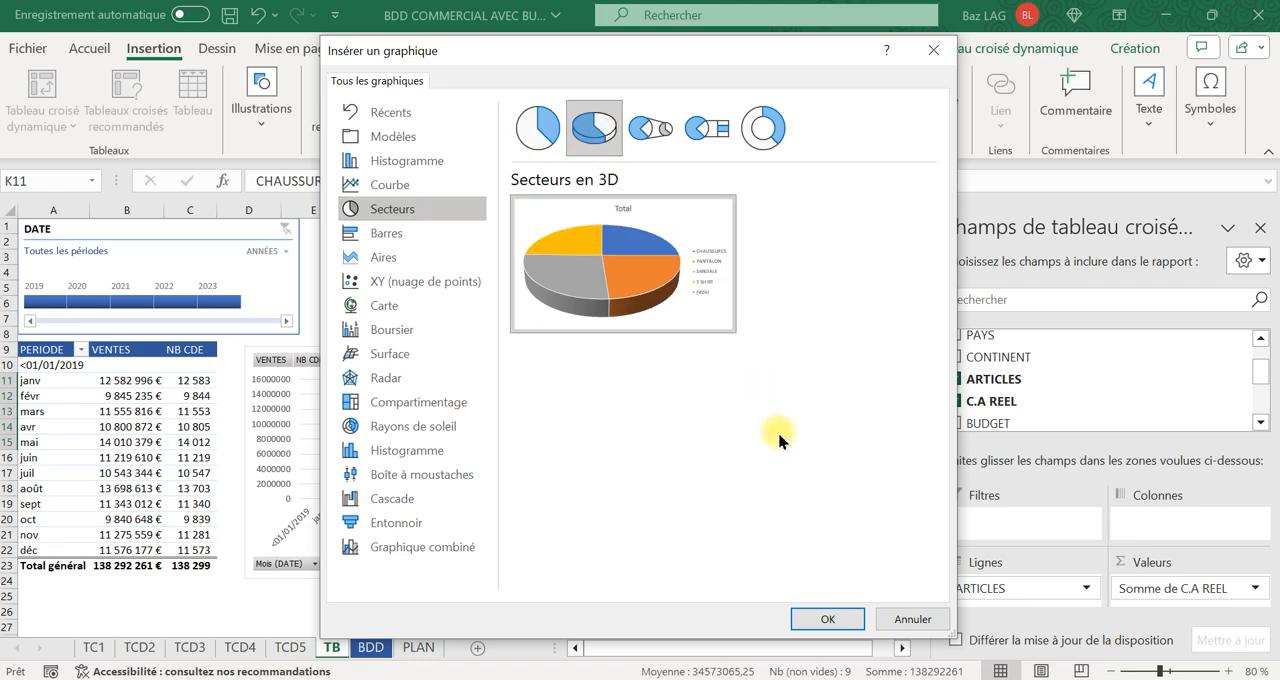
click(828, 615)
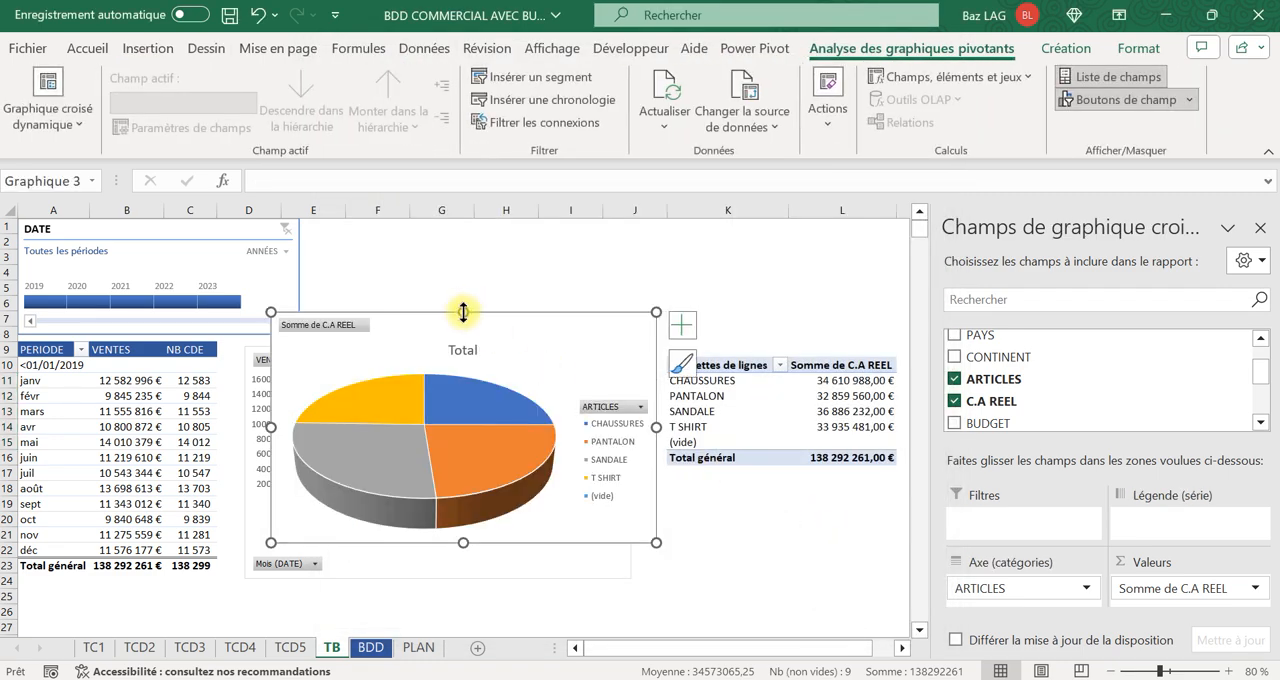
mouse_move(413, 324)
mouse_down()
mouse_move(677, 331)
mouse_move(787, 364)
mouse_move(771, 360)
mouse_up()
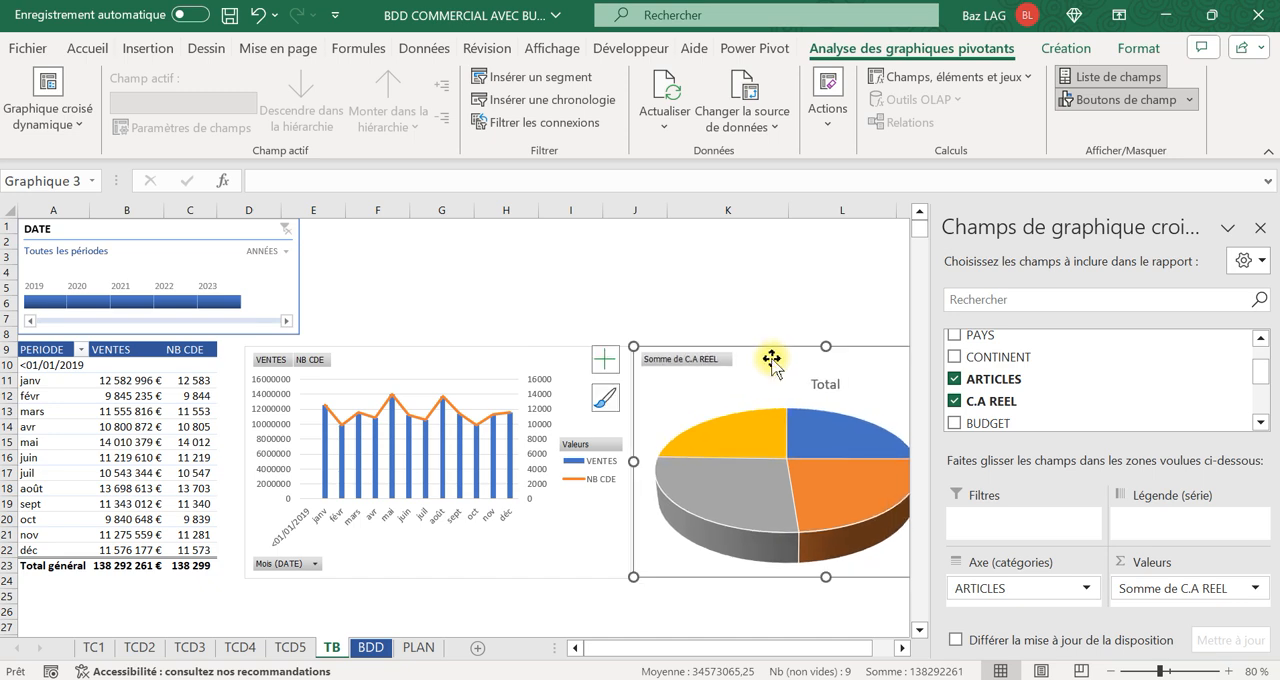
Apply the chart style with a grey gradient background and percentage labels to the pie chart, and close the field list.
click(1065, 48)
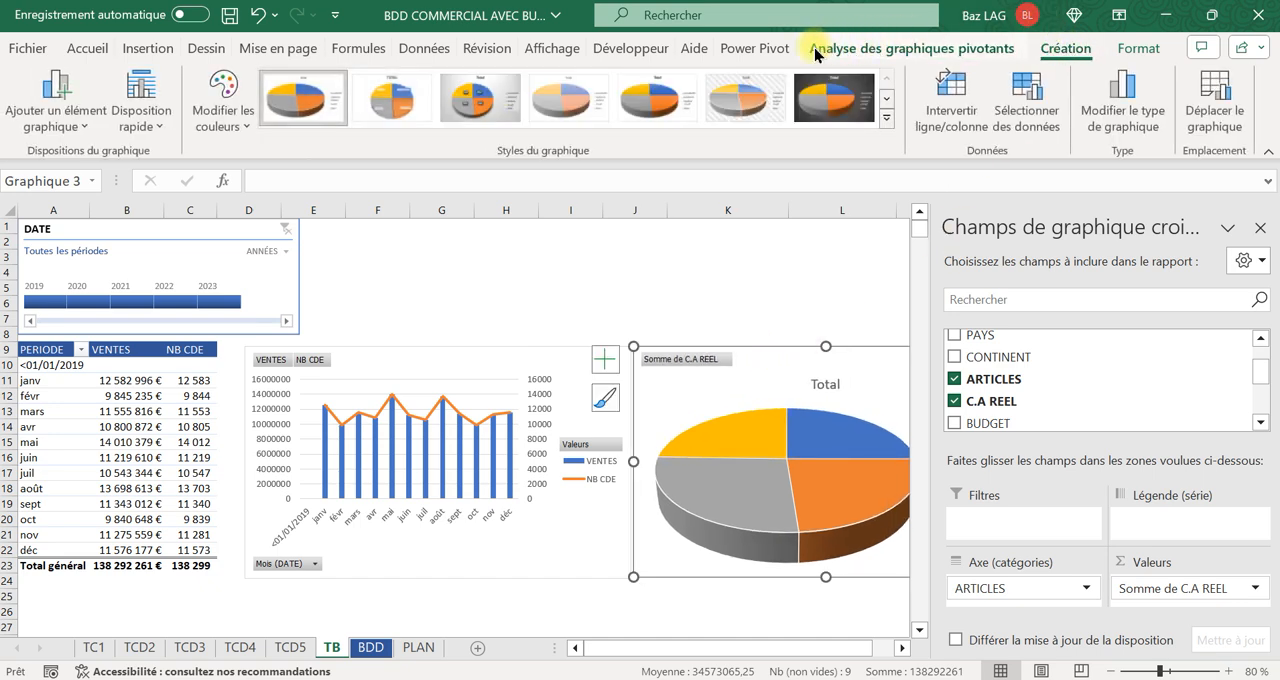
click(478, 98)
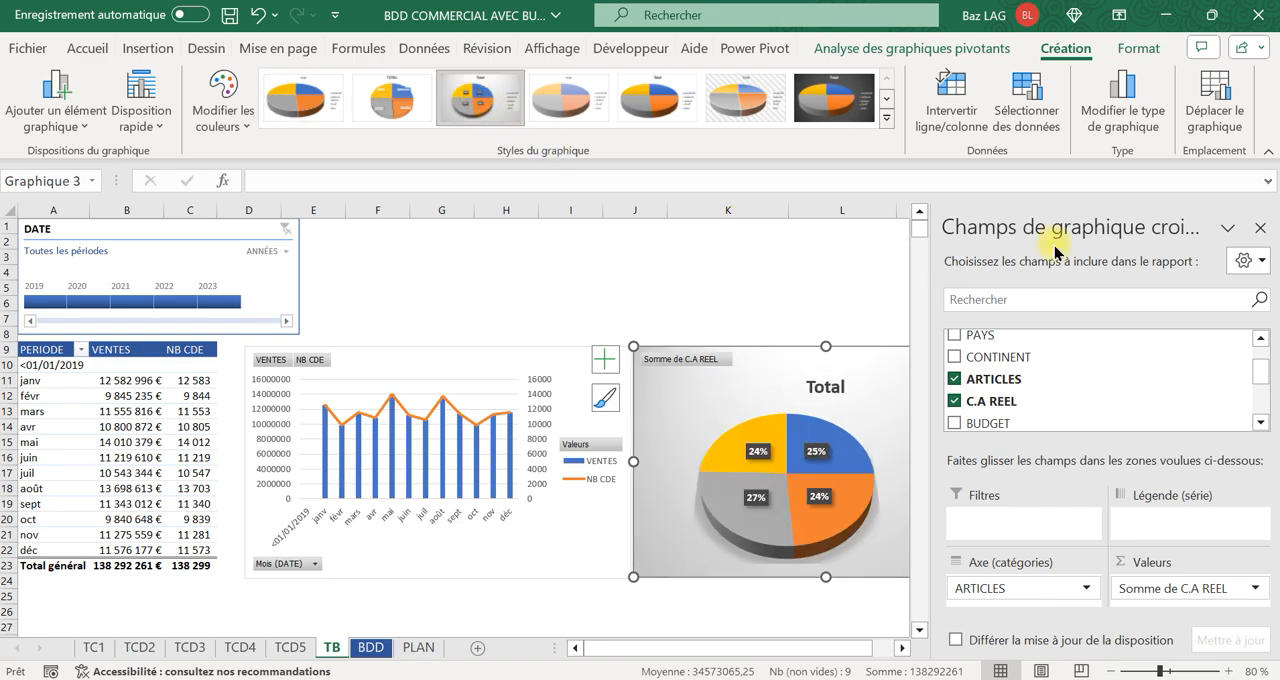
click(1261, 229)
click(955, 273)
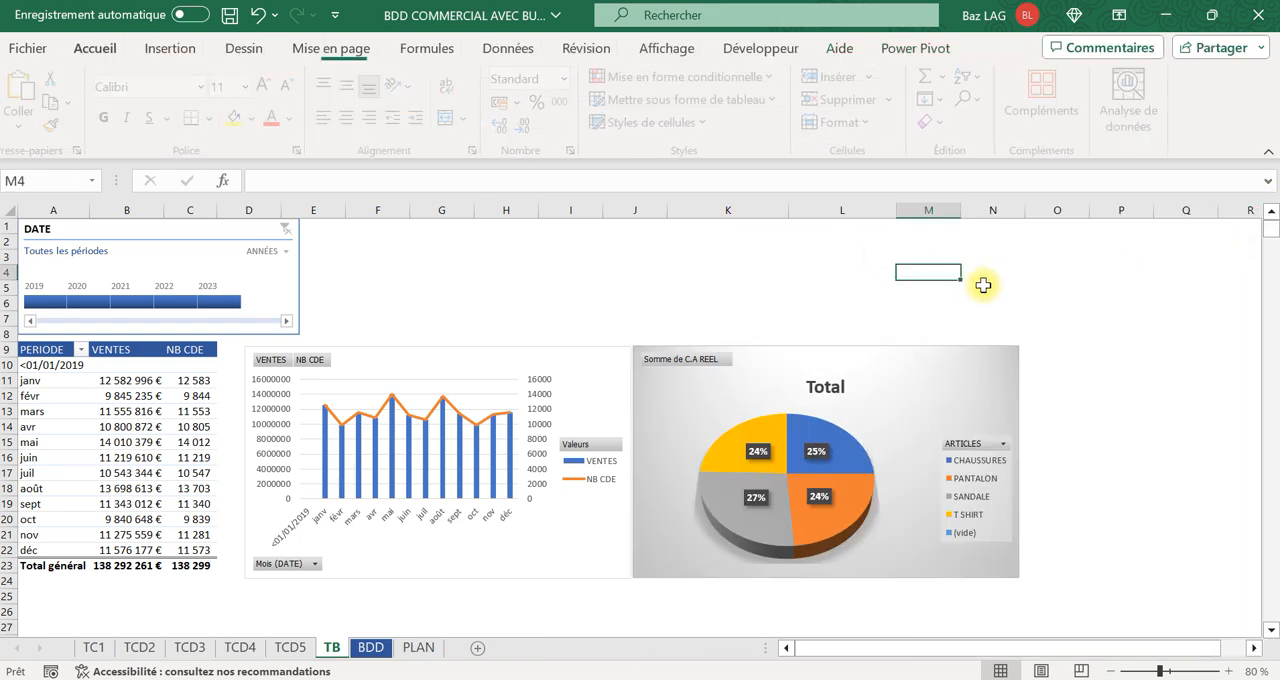
Try filtering both charts by single years from 2019 to 2022 with the DATE timeline, and clear the filter.
click(50, 300)
click(80, 302)
click(123, 303)
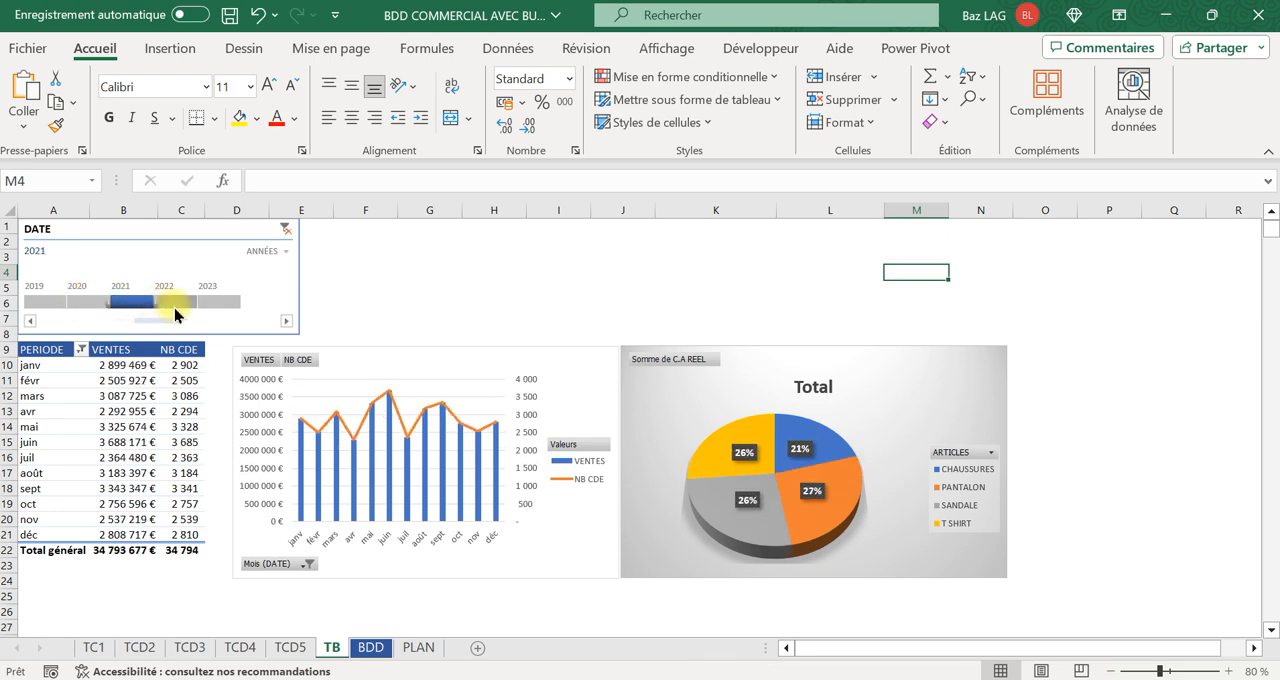
click(164, 302)
click(294, 226)
click(287, 228)
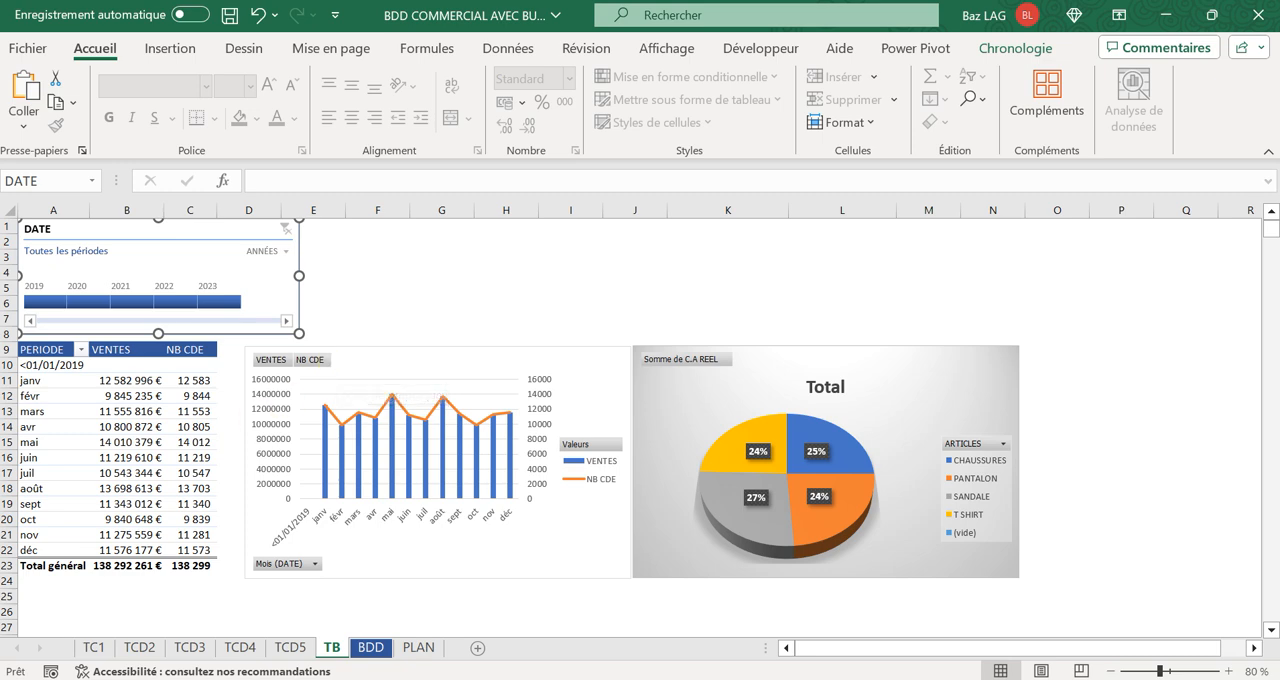
Insert slicers for JOUR, PAYS, CONTINENT and ARTICLES from the monthly pivot table.
click(122, 442)
click(1022, 50)
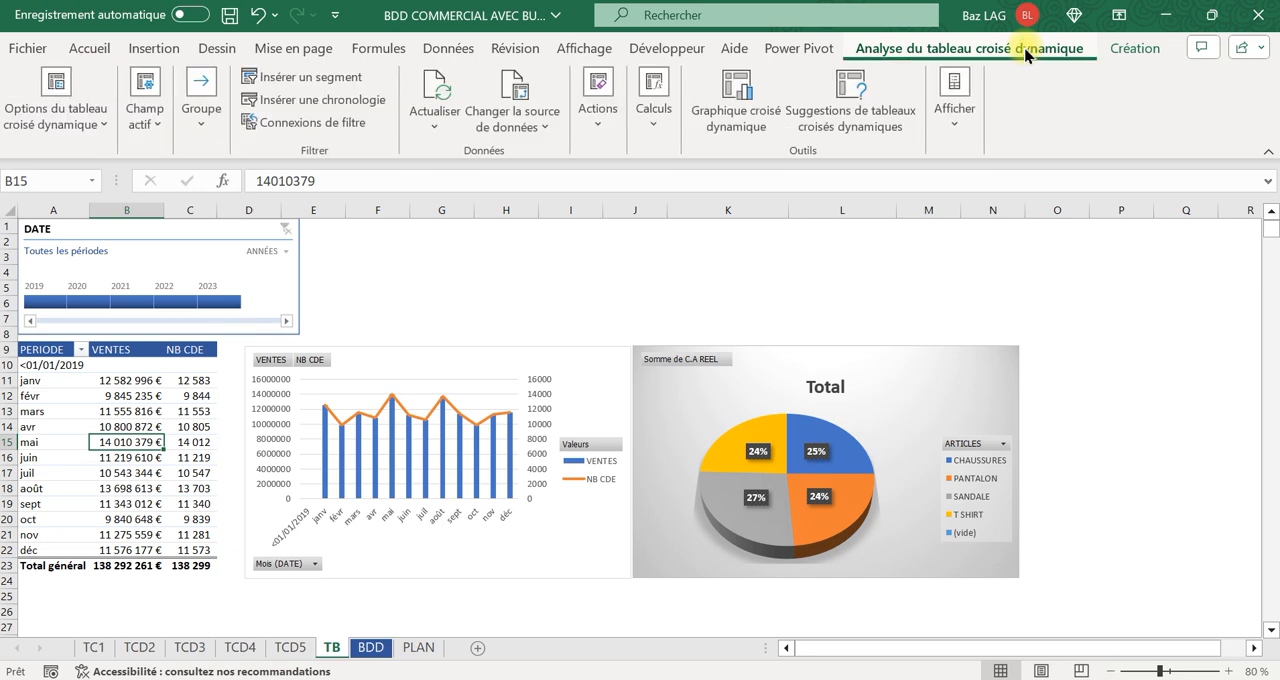
click(318, 78)
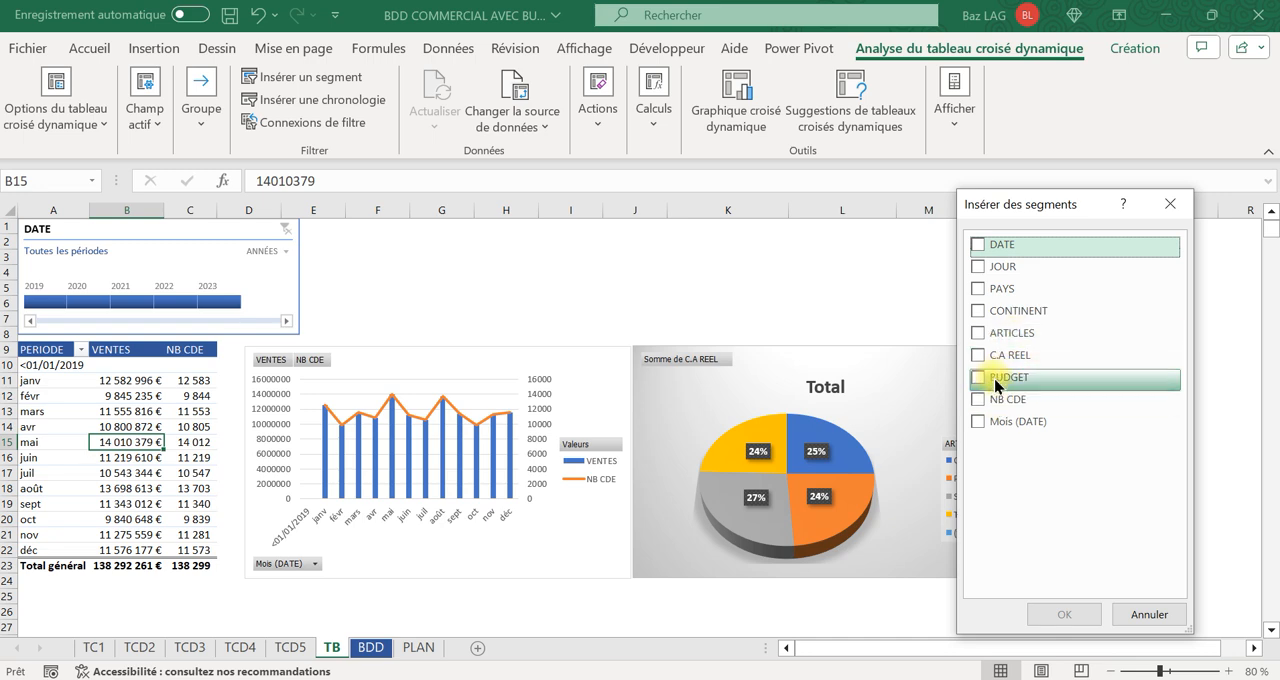
click(978, 311)
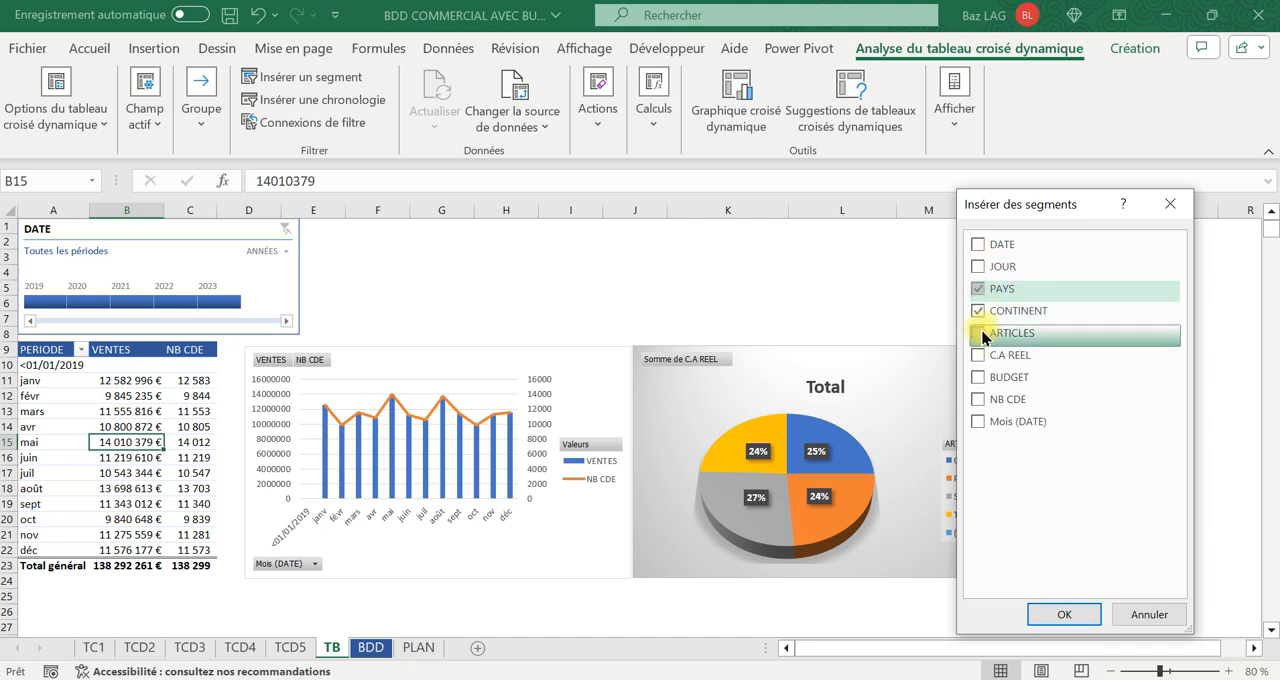
click(979, 333)
click(978, 266)
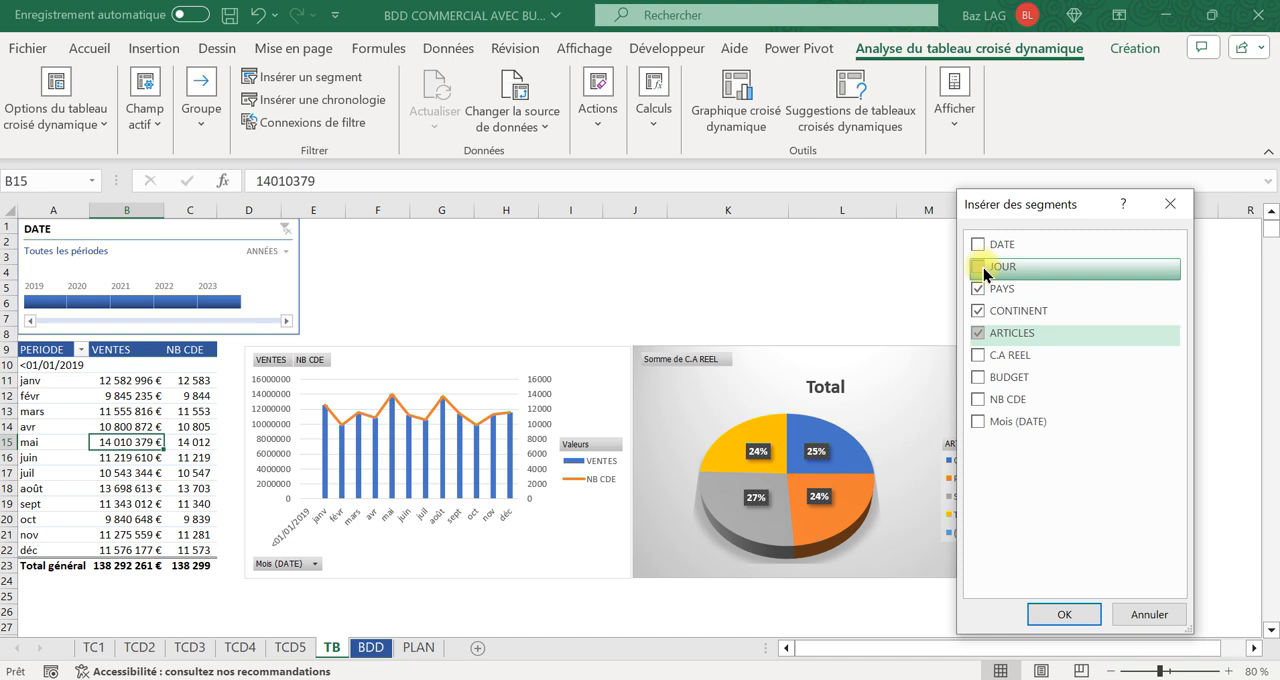
click(1050, 607)
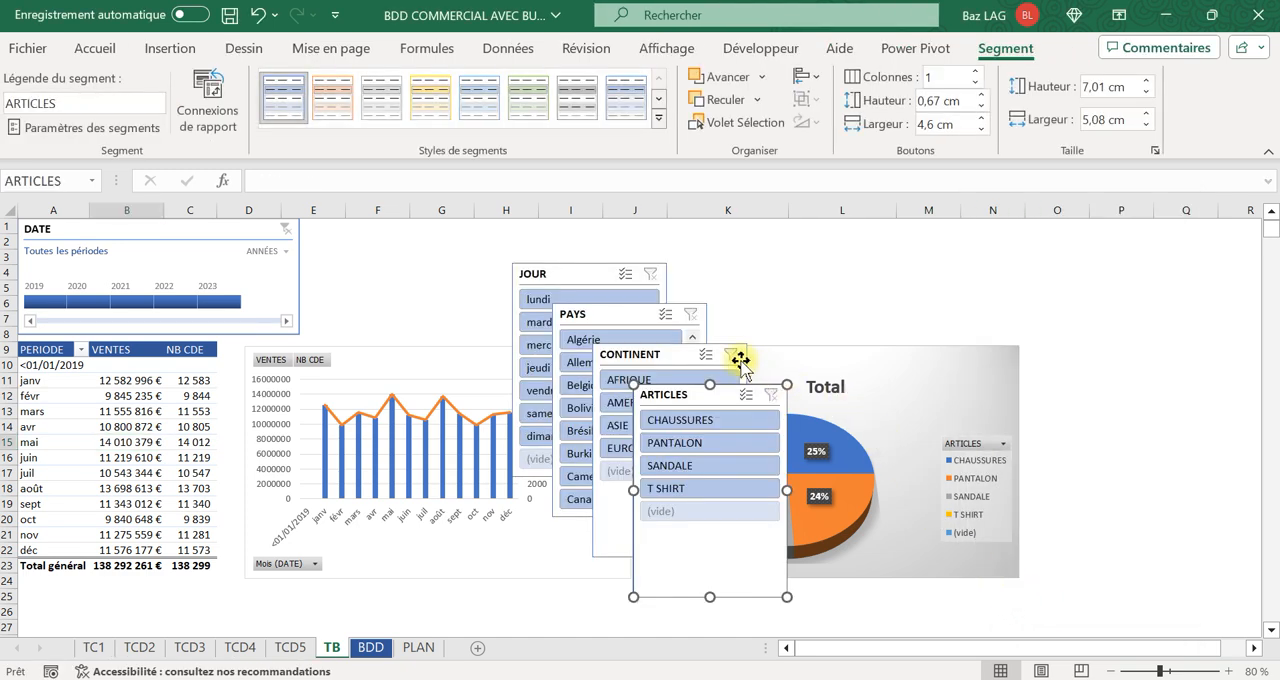
Apply the dark blue slicer style to the JOUR, PAYS, CONTINENT and ARTICLES slicers together.
click(548, 272)
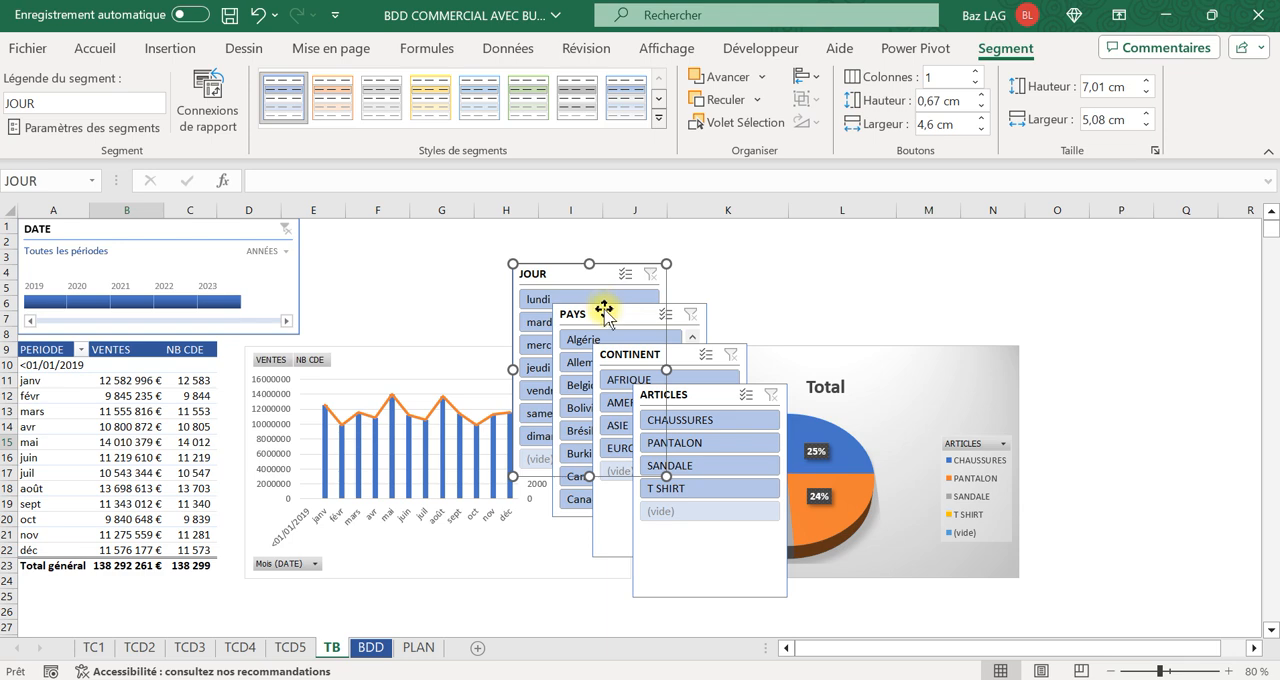
ctrl+click(625, 330)
ctrl+click(644, 358)
ctrl+click(700, 400)
click(663, 99)
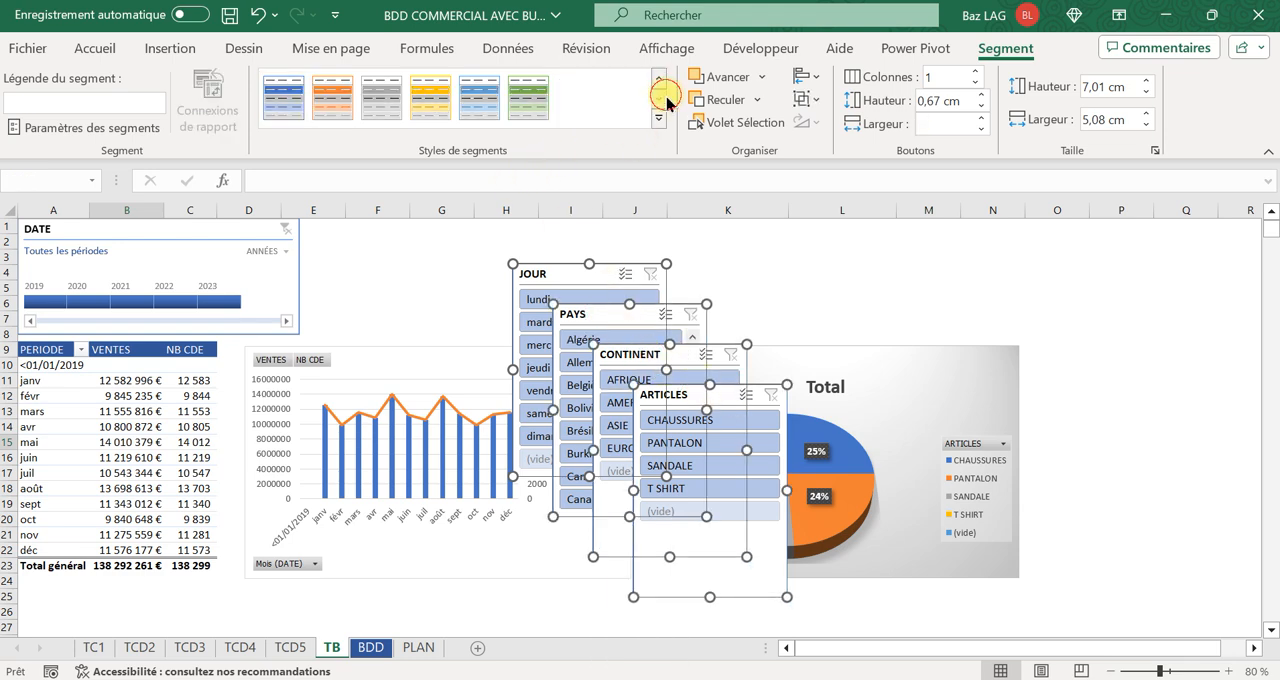
click(287, 95)
click(795, 256)
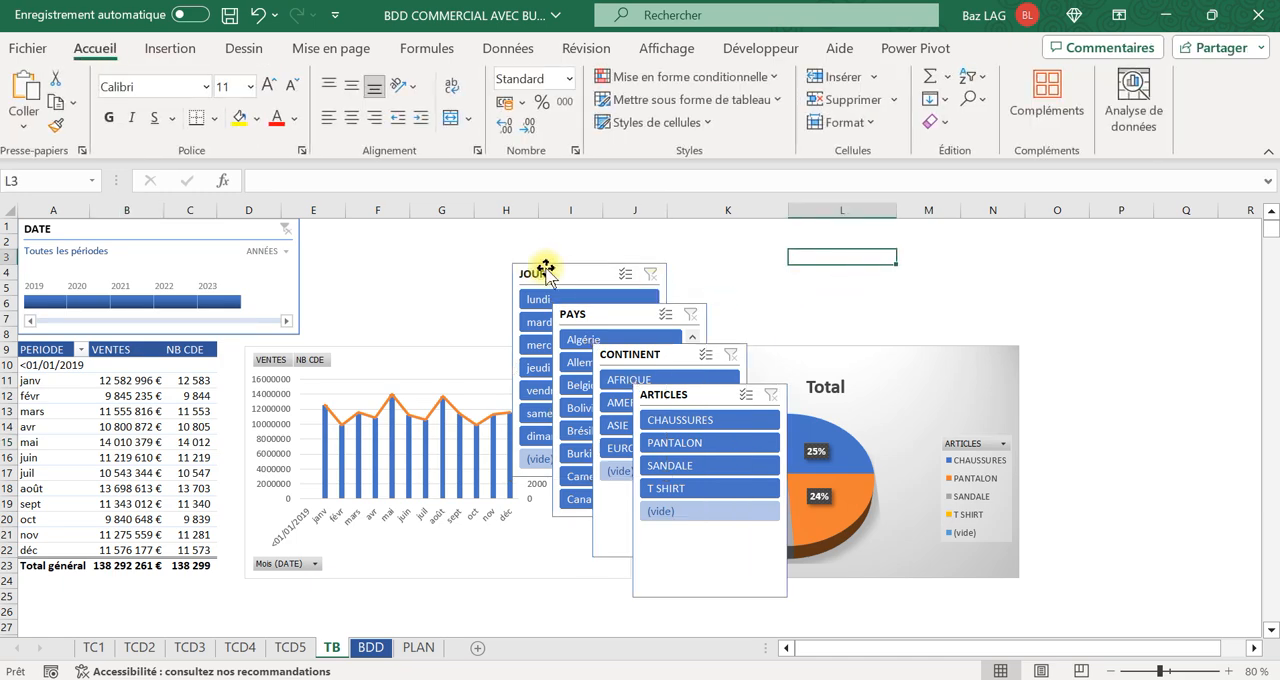
Place the CONTINENT slicer beside the DATE timeline, with 2 columns and a size of about 3,75 cm high by 5,92 cm wide.
drag(661, 354, 381, 221)
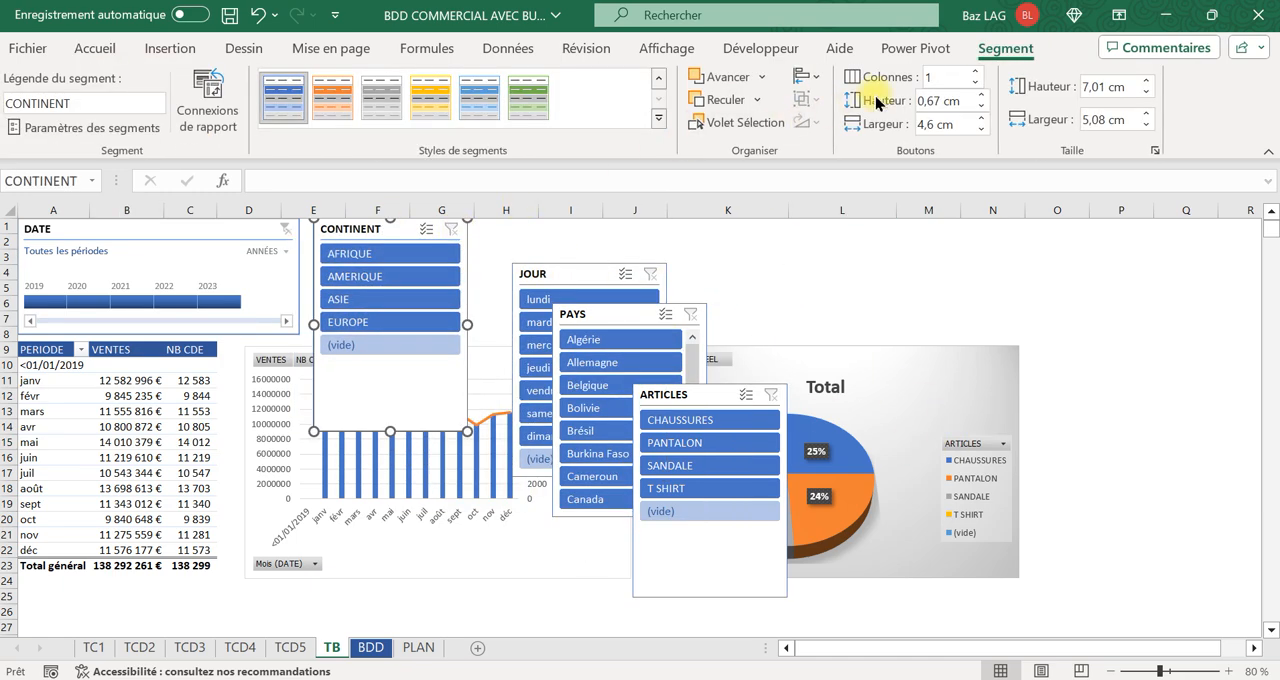
click(976, 74)
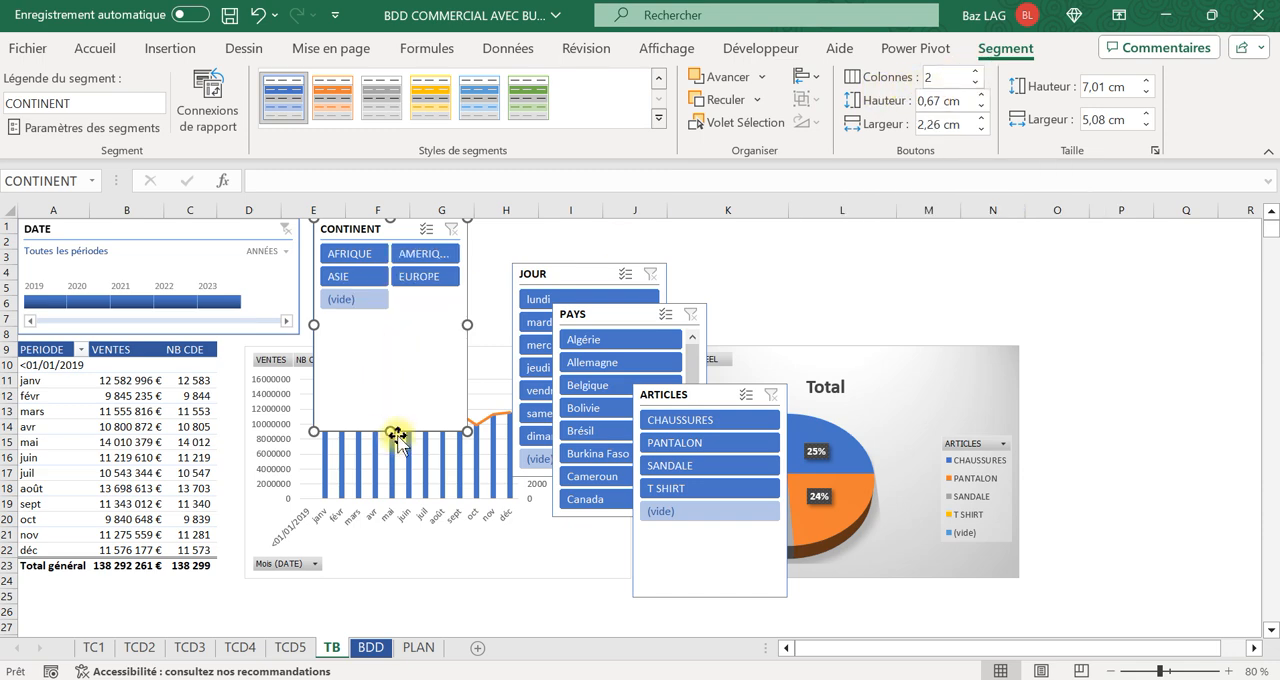
drag(391, 432, 390, 333)
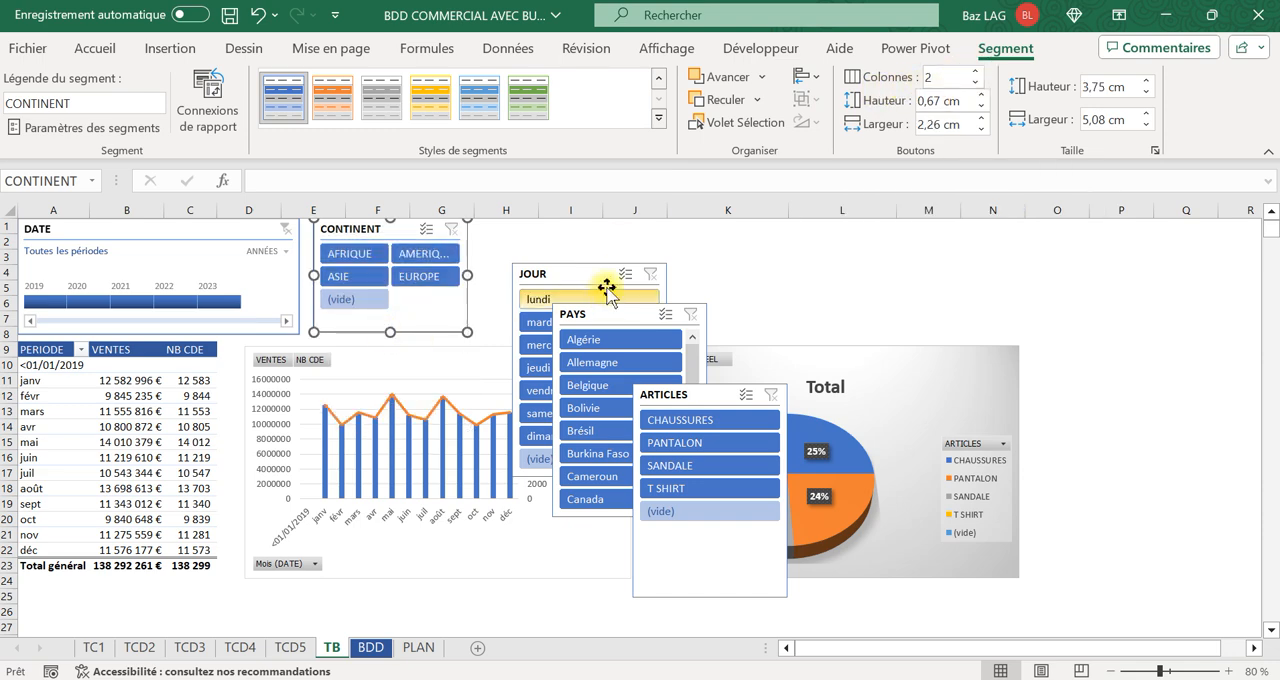
drag(467, 274, 492, 274)
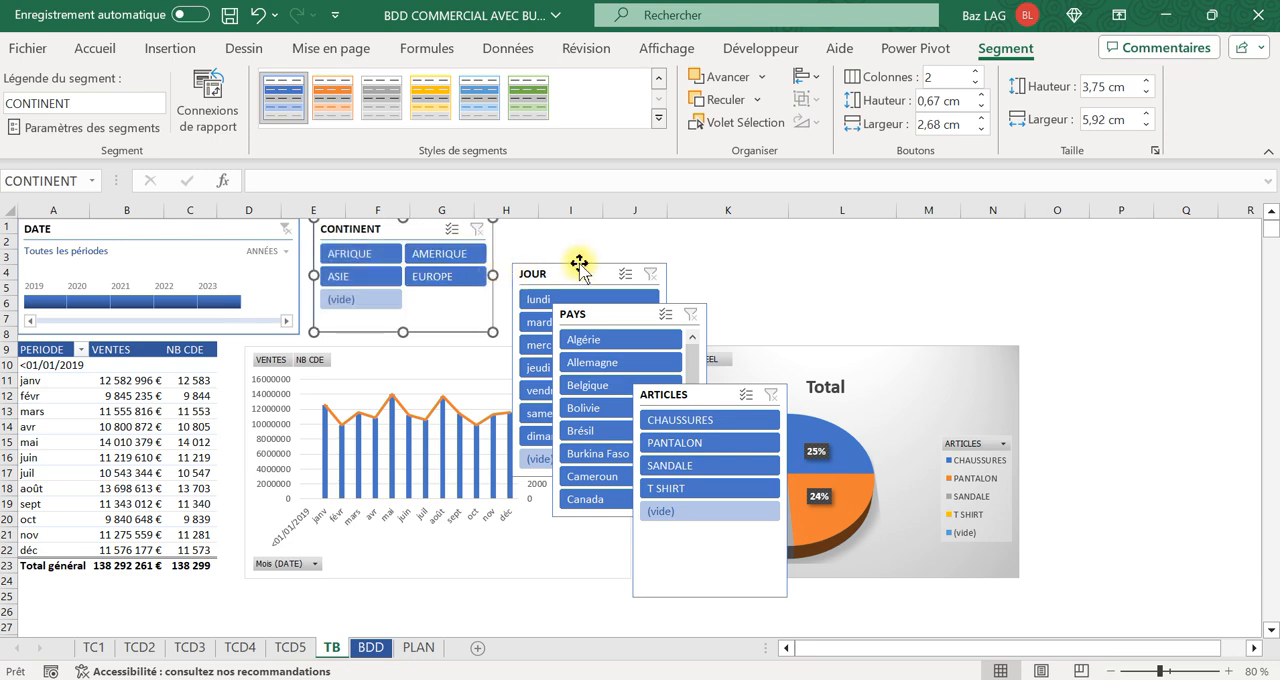
Move the JOUR slicer to the right of the pie chart and the PAYS slicer next to the CONTINENT slicer.
click(613, 270)
drag(613, 270, 1134, 323)
drag(621, 317, 573, 232)
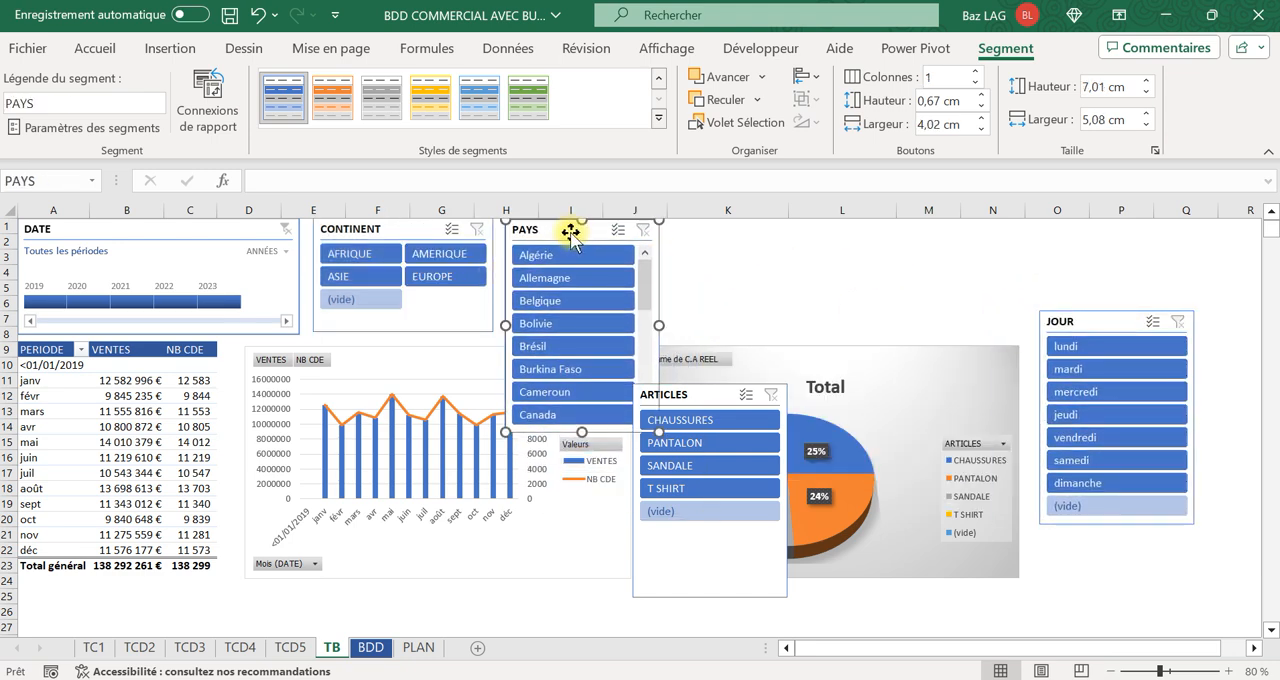
Set the PAYS slicer to 6 columns.
click(976, 72)
click(976, 72)
click(976, 72)
click(976, 72)
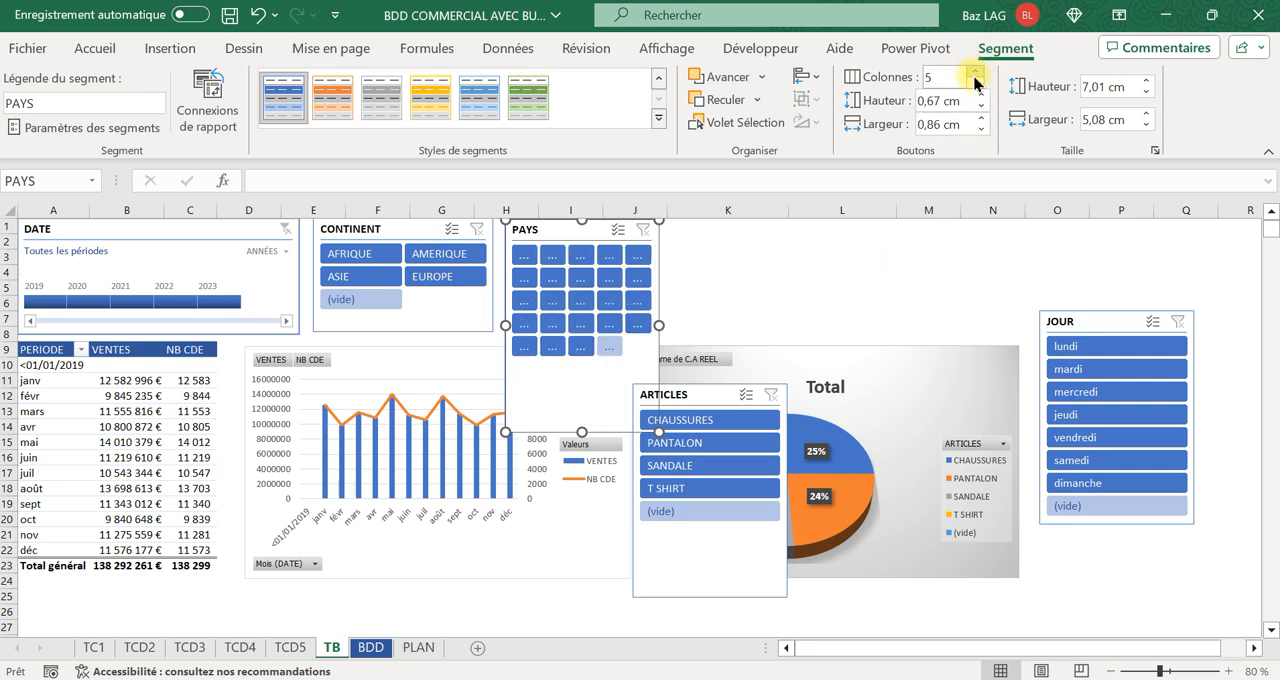
click(976, 72)
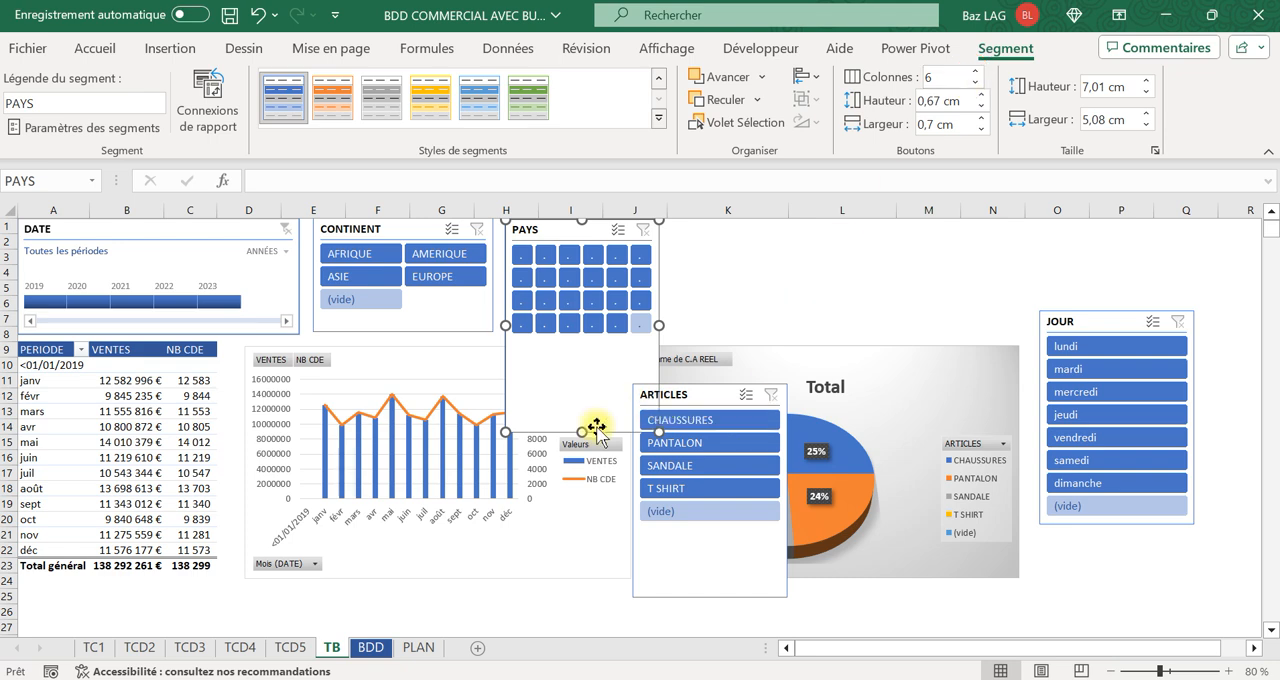
Resize the PAYS slicer to about 4,01 cm high by 14,12 cm wide so all country names are readable.
drag(582, 433, 571, 341)
drag(658, 281, 934, 278)
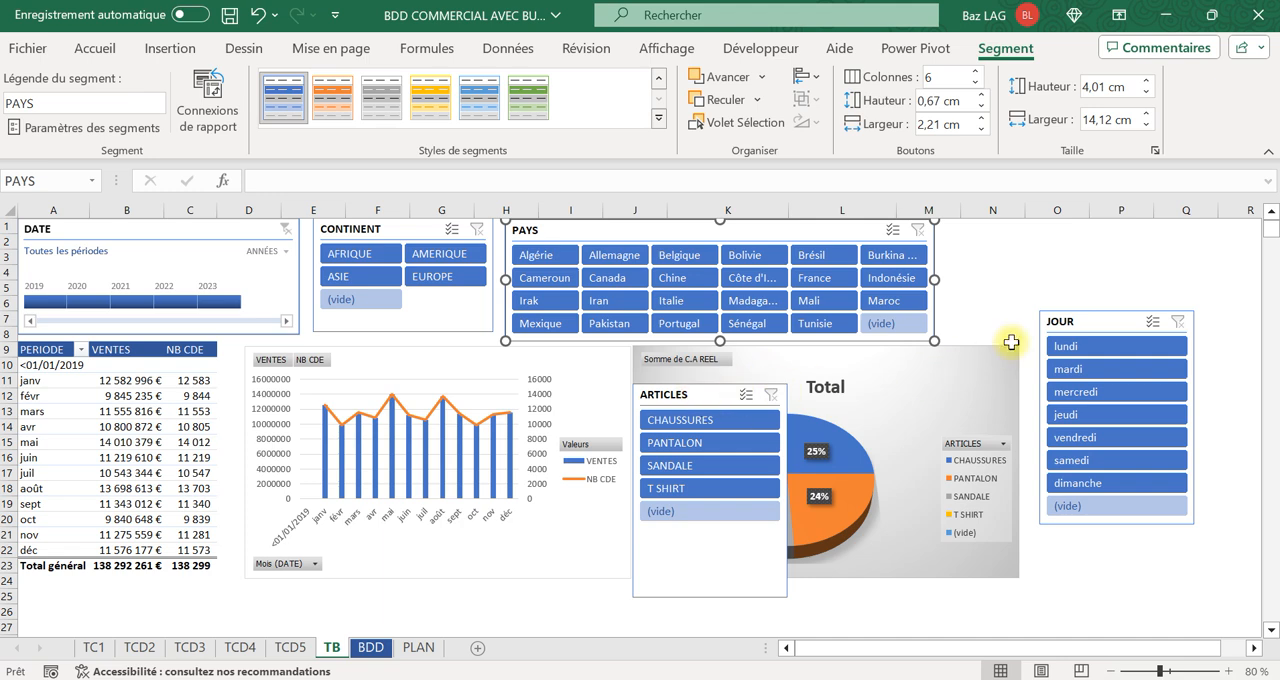
Set the ARTICLES slicer to 2 columns, shorten it to fit its items, and place it beside the PAYS slicer.
click(668, 395)
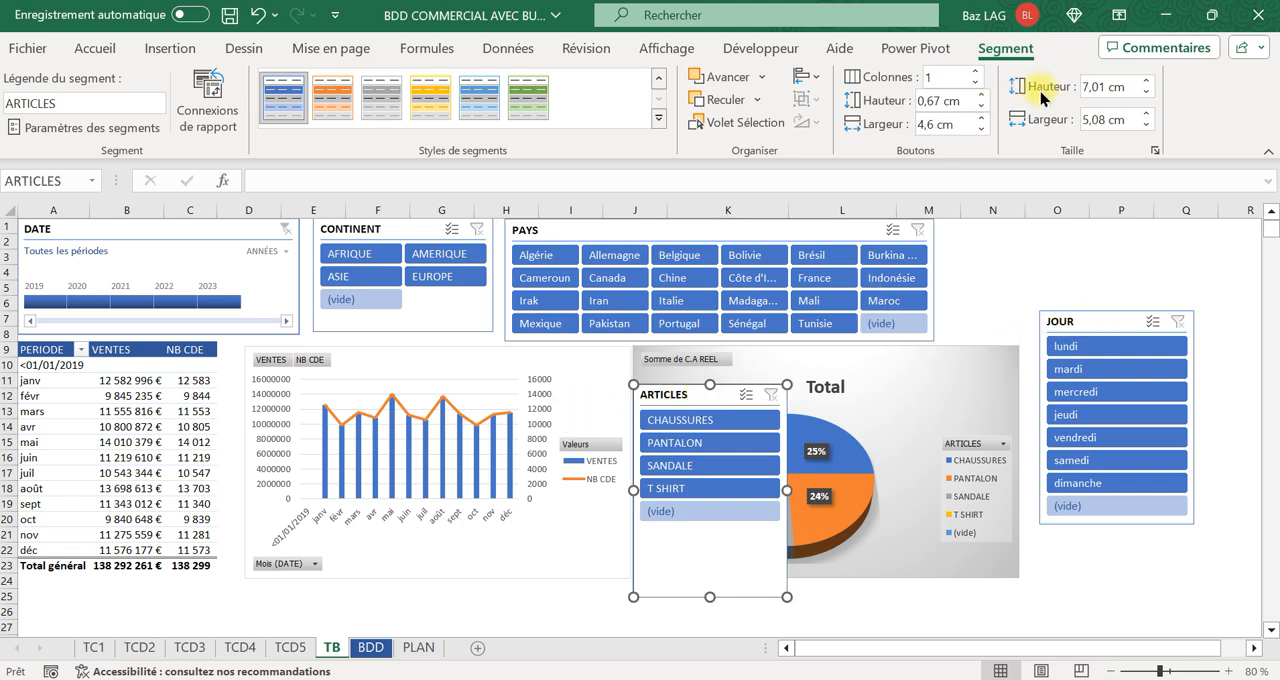
click(978, 73)
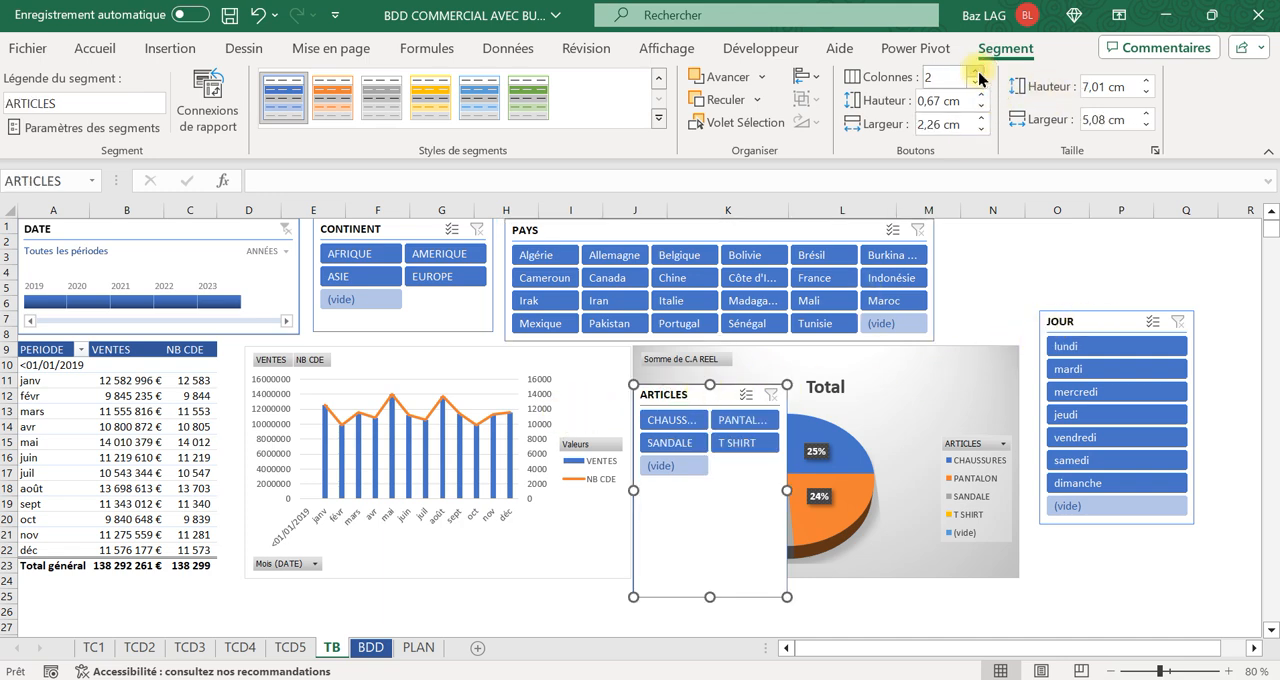
drag(703, 596, 694, 468)
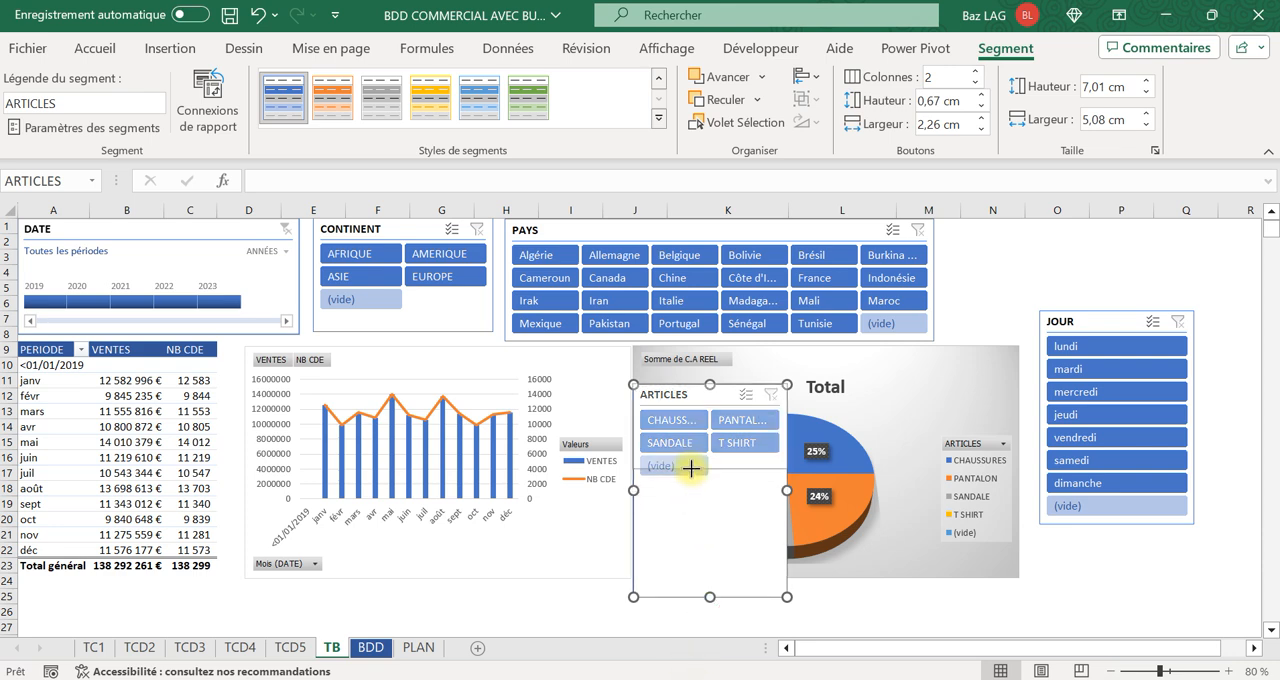
drag(689, 394, 1003, 247)
drag(1012, 306, 1014, 331)
Line up the CONTINENT, PAYS, ARTICLES and JOUR slicers in one row beside the timeline, and widen the ARTICLES slicer slightly.
drag(1130, 321, 1153, 228)
drag(437, 219, 430, 219)
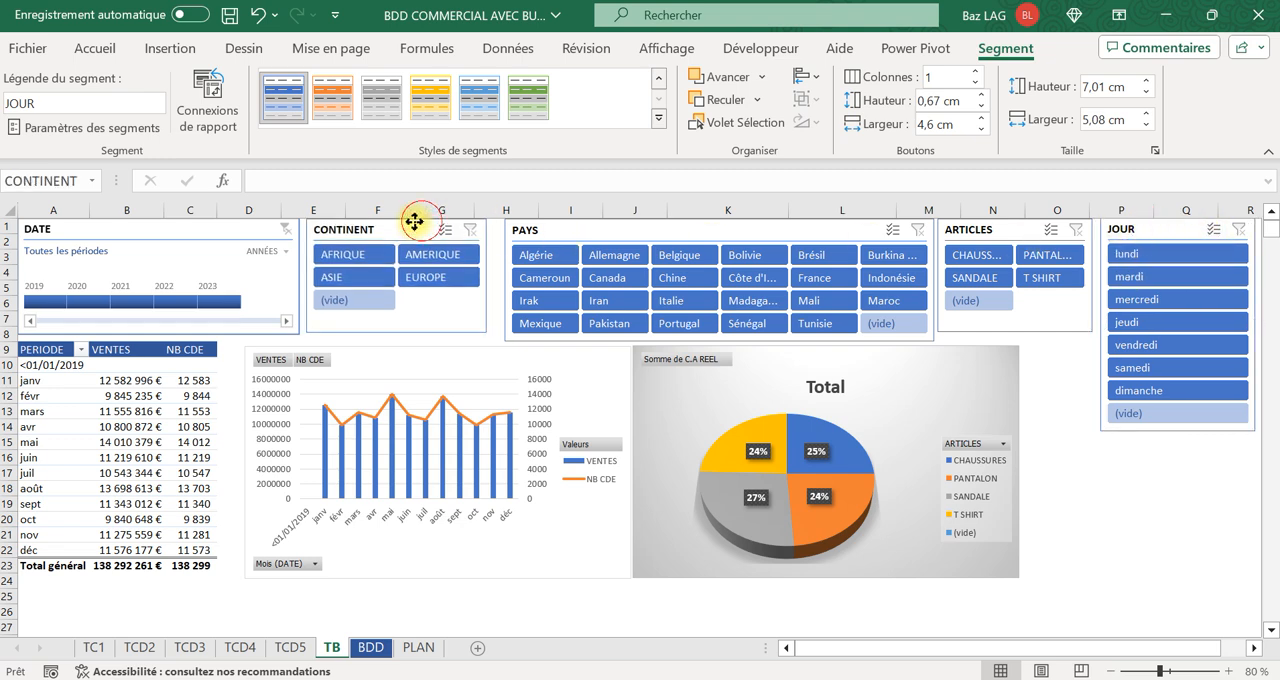
mouse_move(595, 217)
mouse_down()
mouse_move(583, 218)
mouse_move(595, 227)
mouse_up()
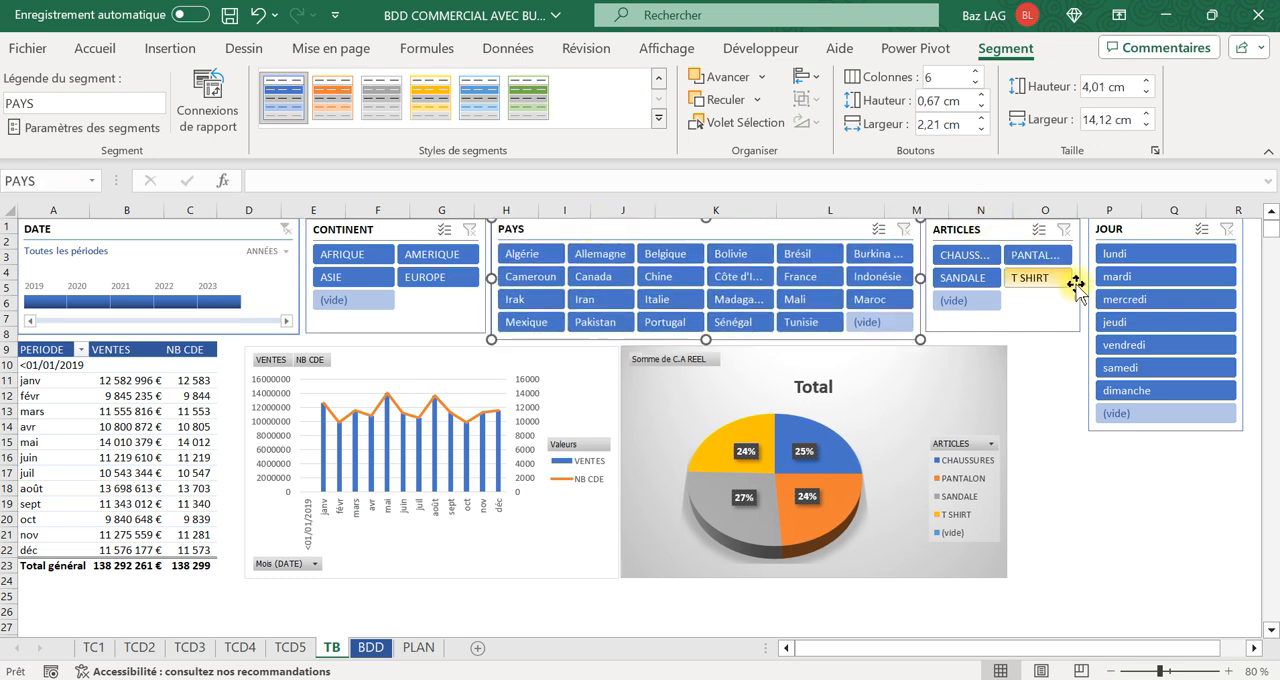
drag(1165, 229, 1179, 229)
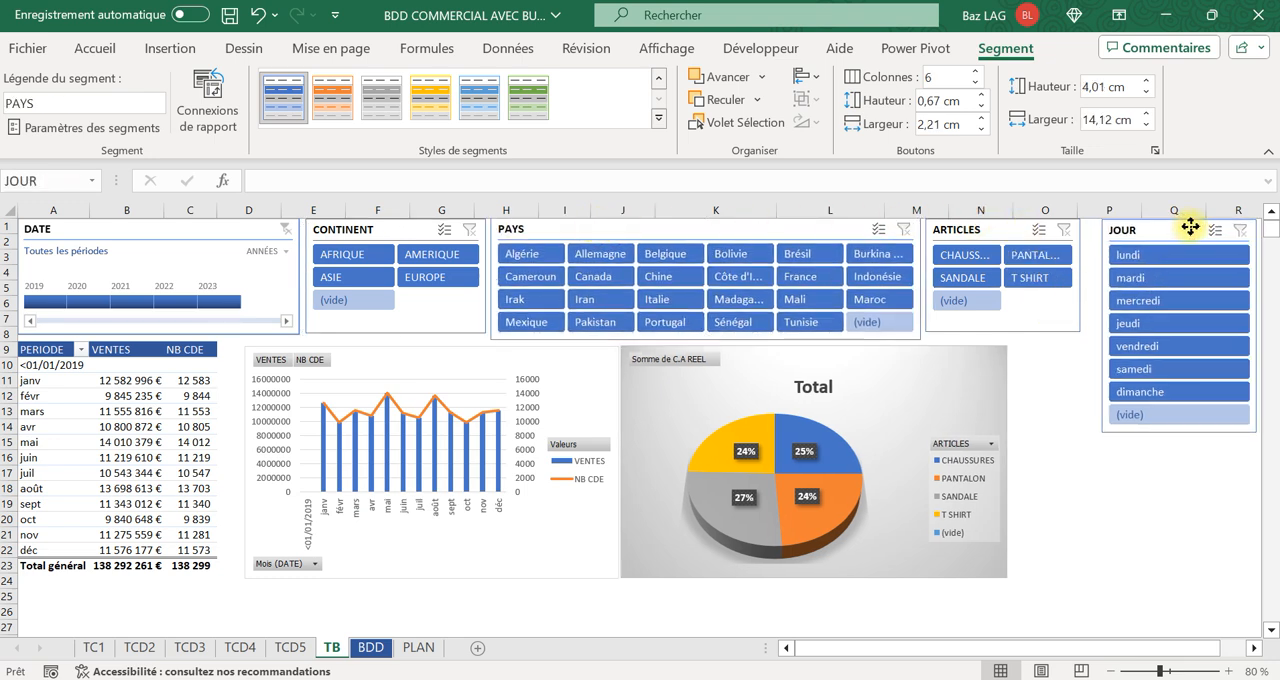
click(1077, 258)
drag(1082, 276, 1094, 277)
click(1082, 466)
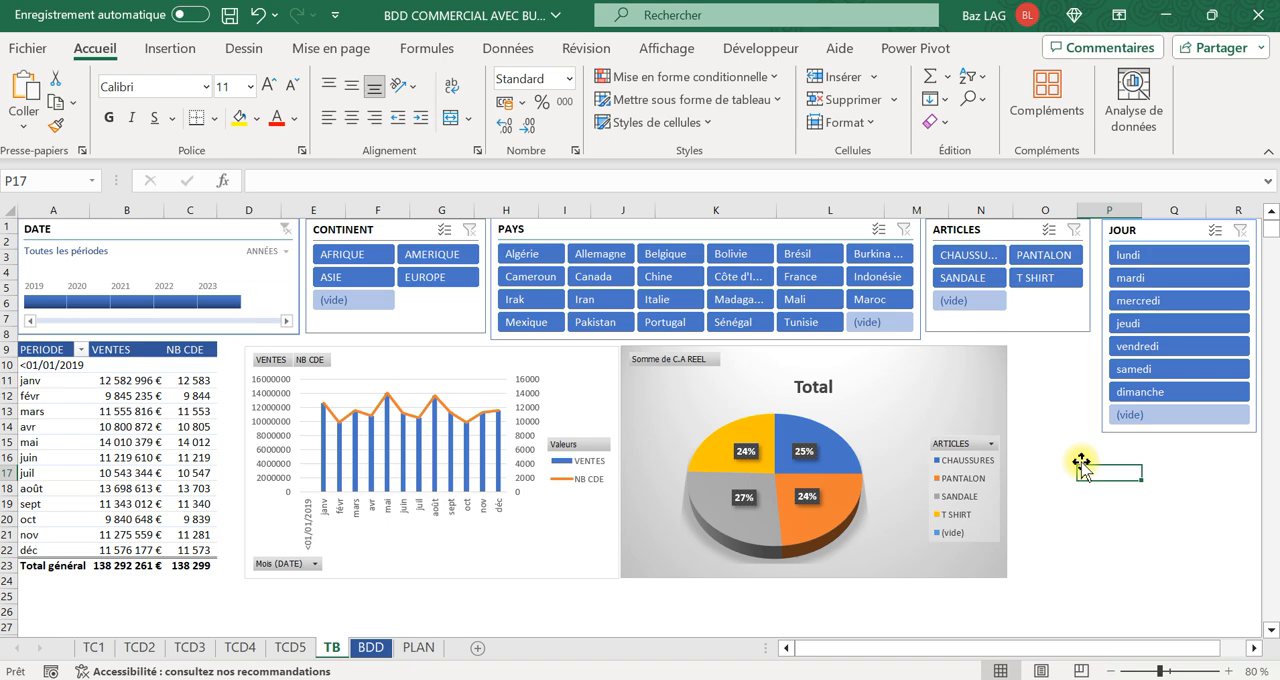
Uncover the pivot table behind the pie chart, test the CONTINENT slicer with AFRIQUE and AMERIQUE, and clear the filter.
click(348, 262)
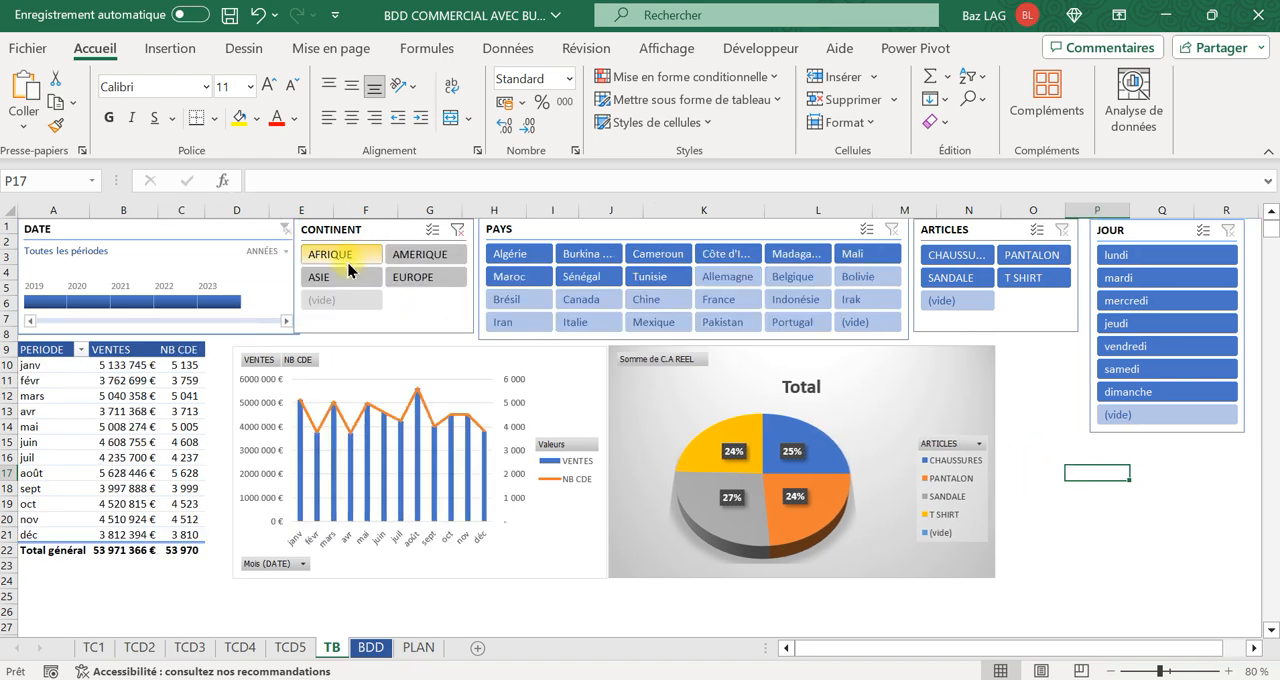
drag(896, 351, 900, 356)
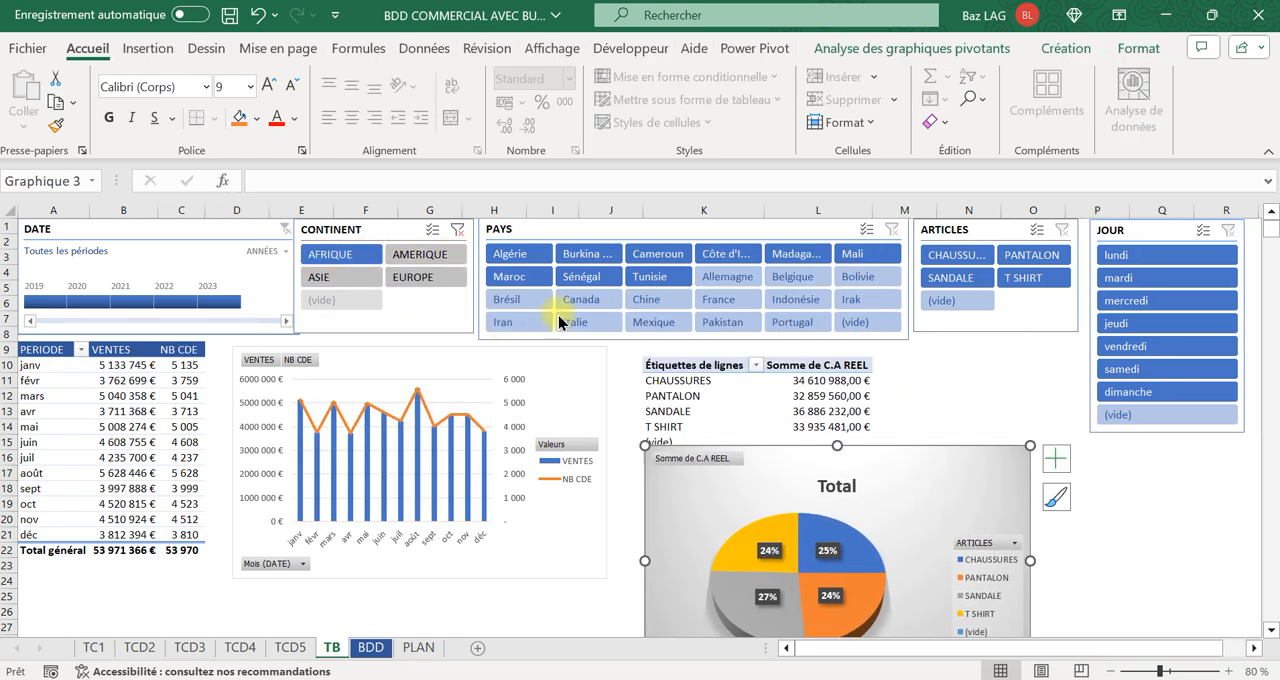
drag(897, 463, 903, 495)
click(405, 256)
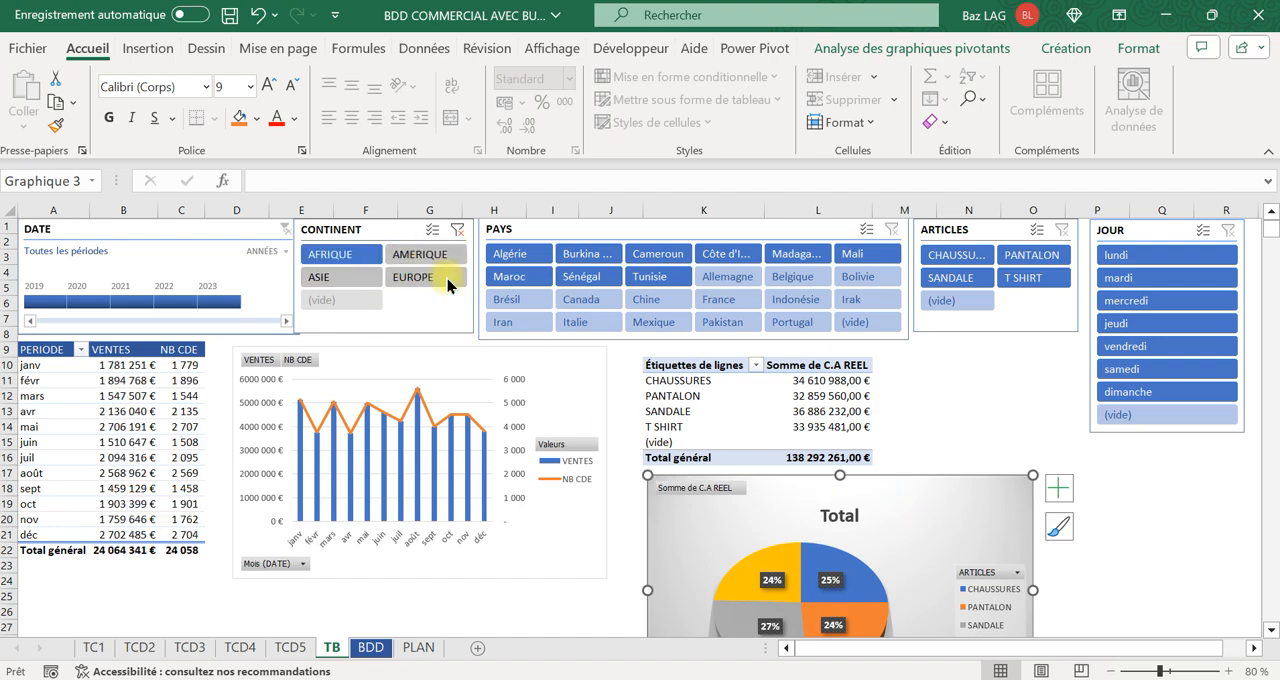
click(462, 235)
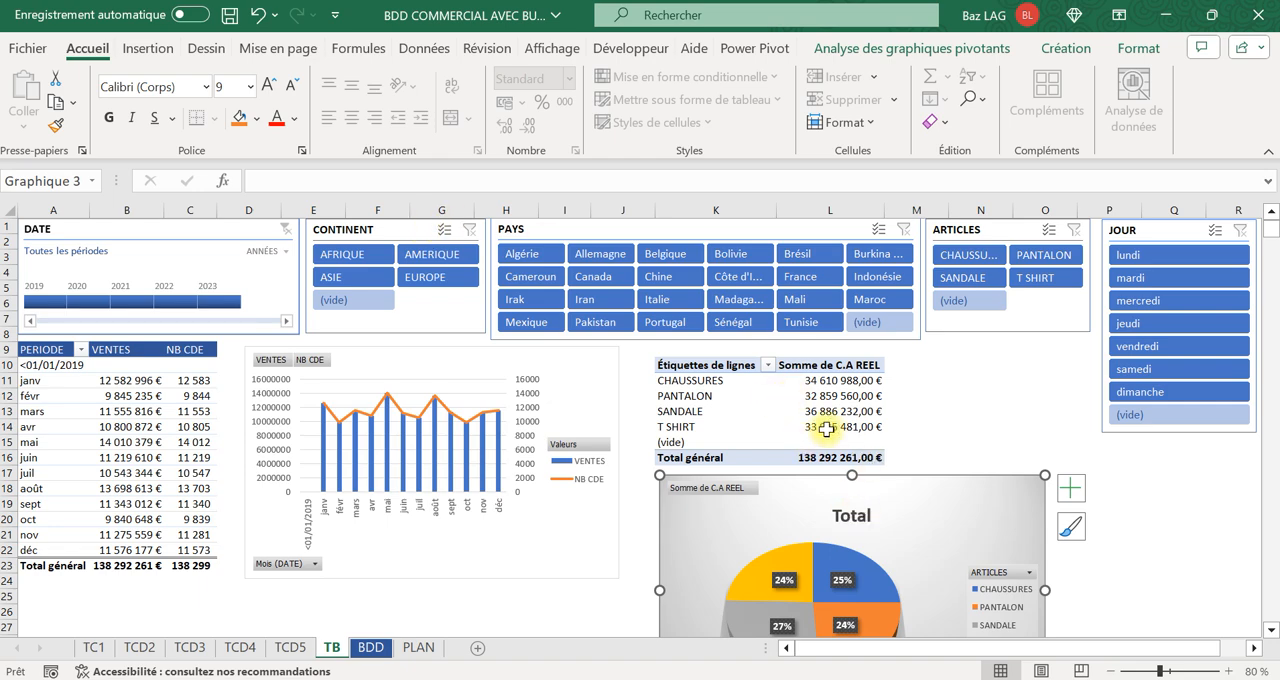
Connect the CONTINENT slicer to Tableau croisé dynamique7 on the TB sheet as well.
click(410, 232)
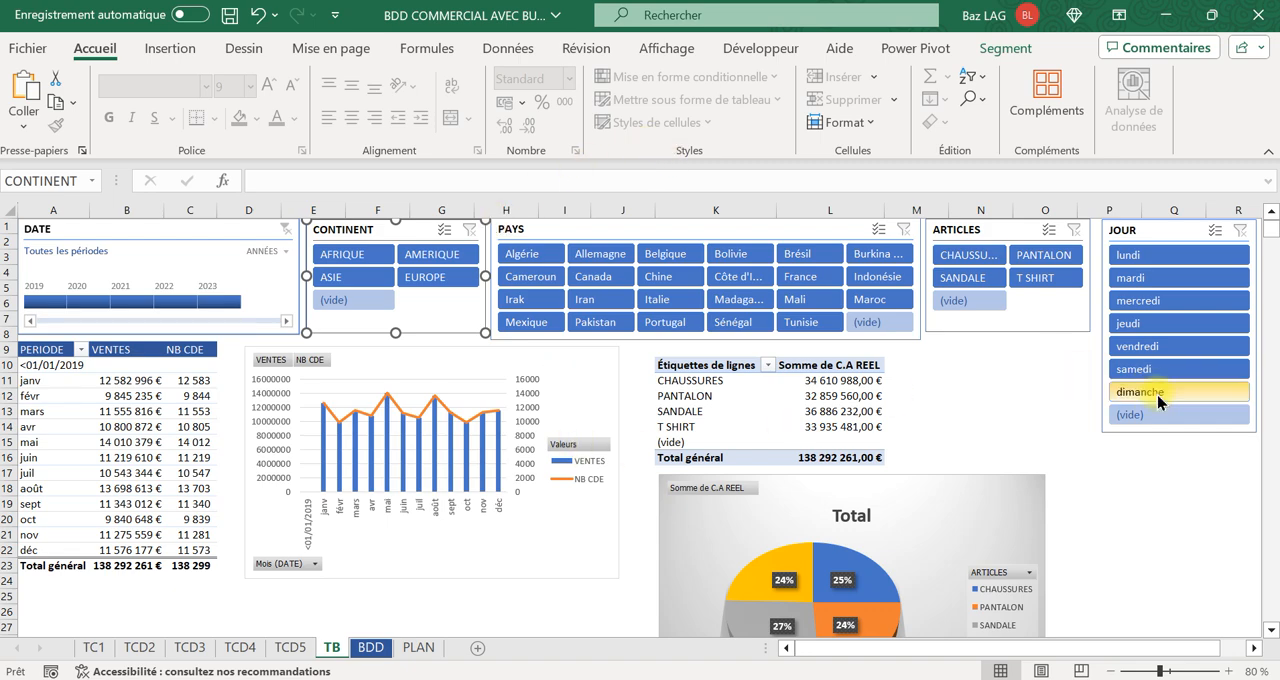
click(1031, 397)
click(381, 222)
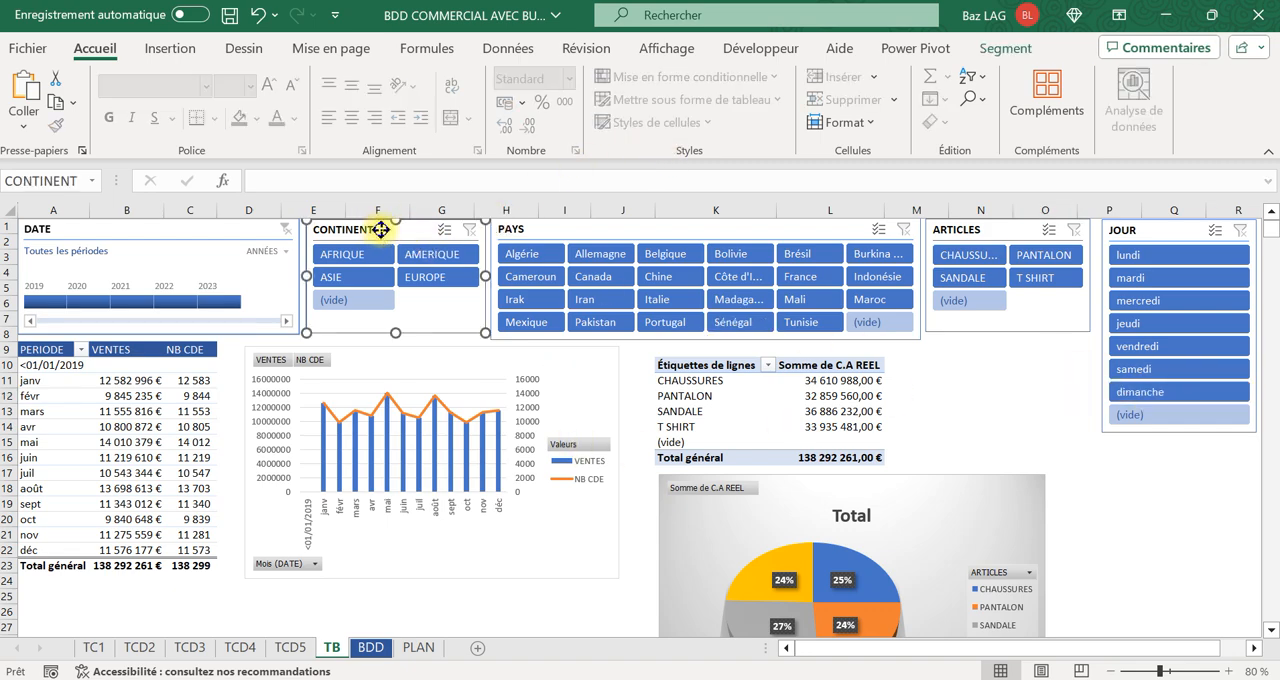
right_click(382, 226)
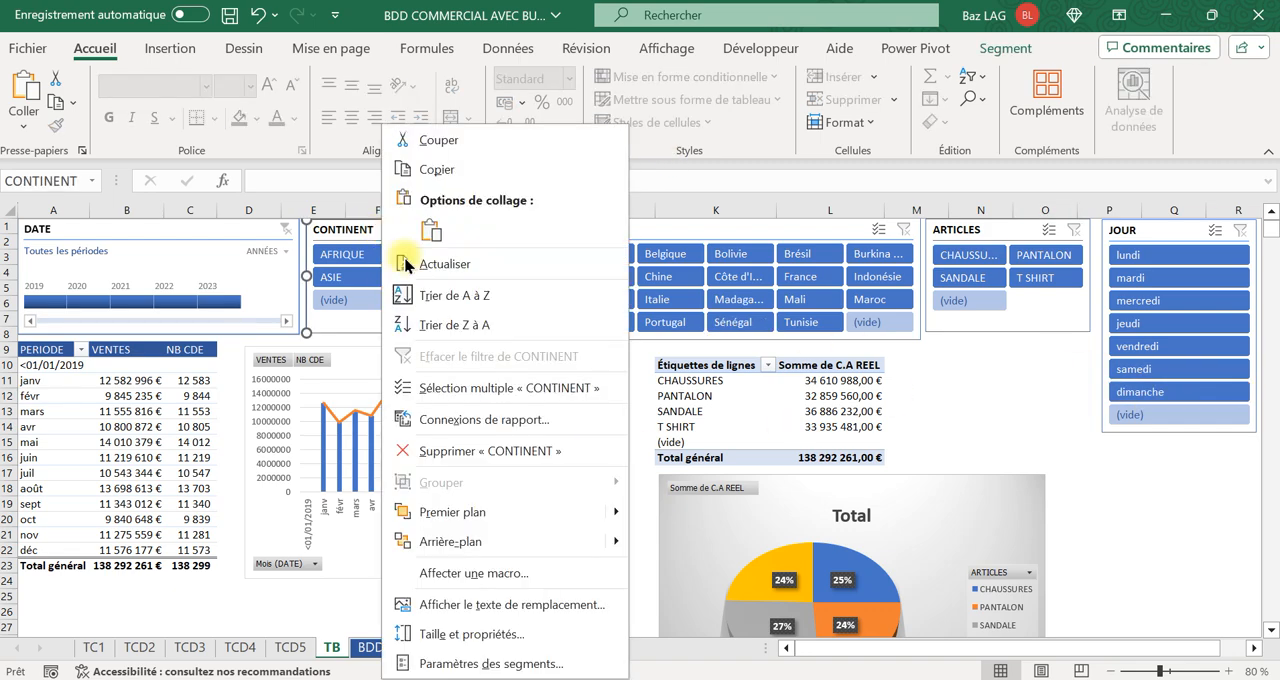
click(483, 420)
click(175, 459)
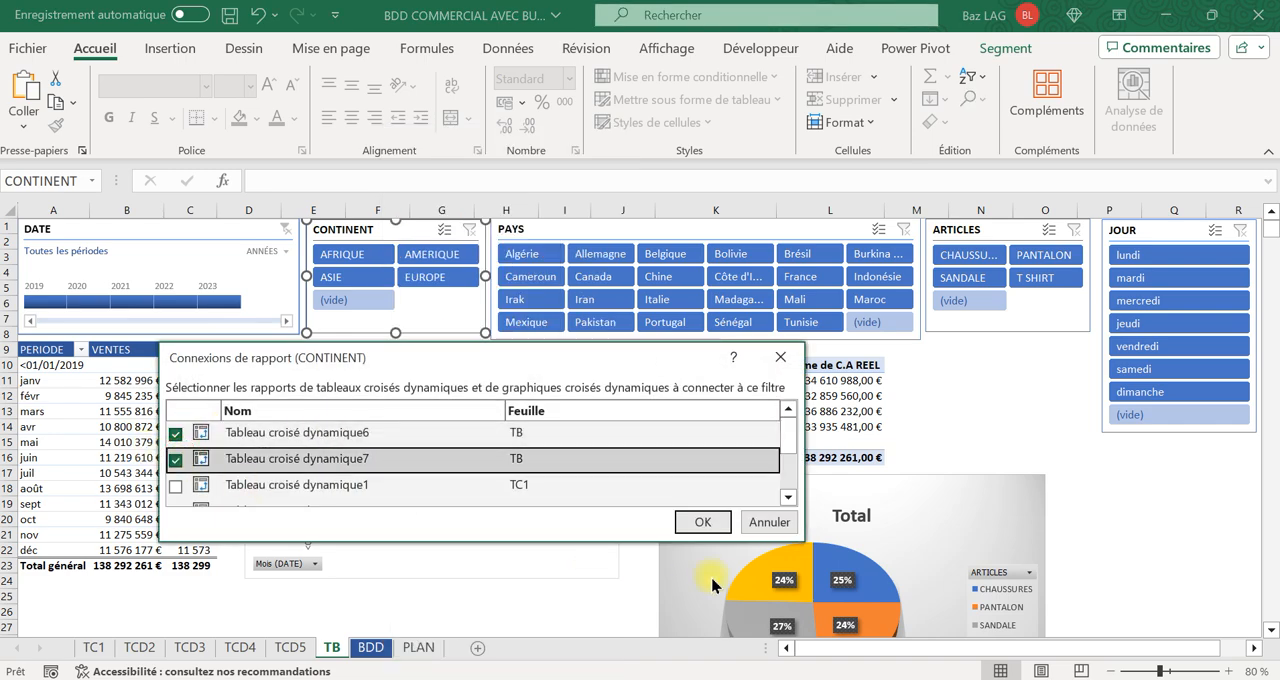
click(703, 522)
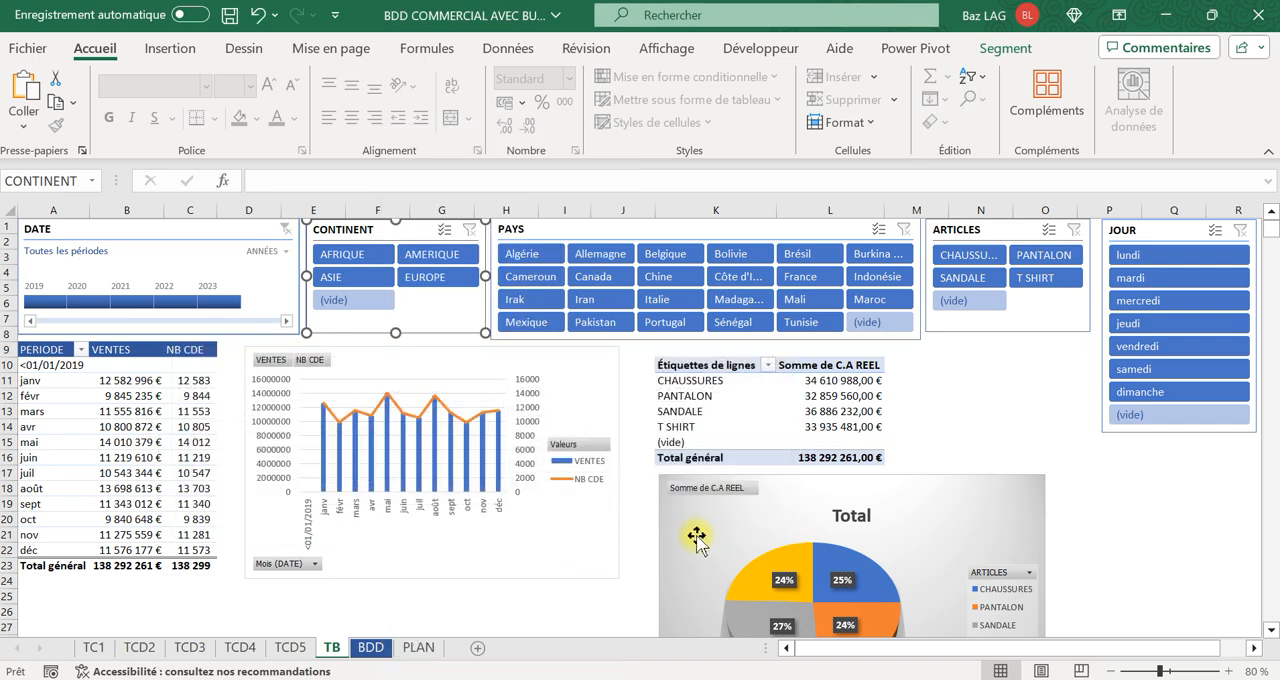
Test the CONTINENT slicer with AFRIQUE and AMERIQUE and the PAYS slicer with Algérie, clearing each filter.
click(352, 255)
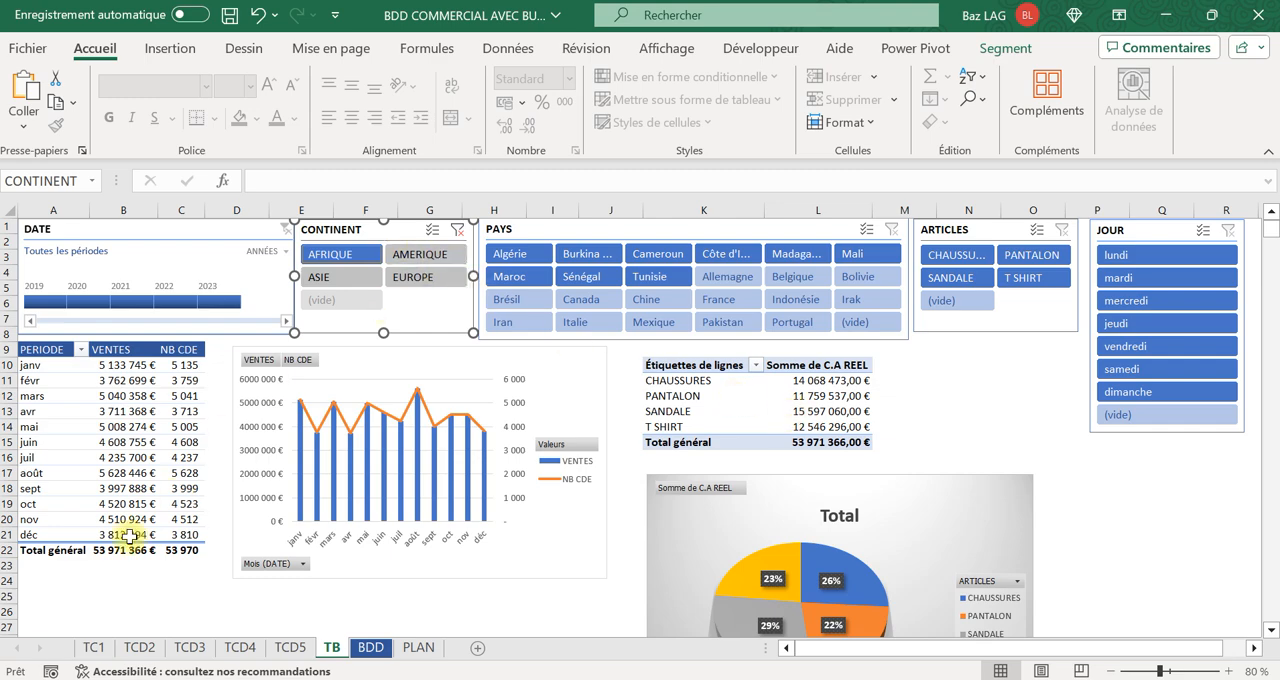
click(420, 254)
click(458, 230)
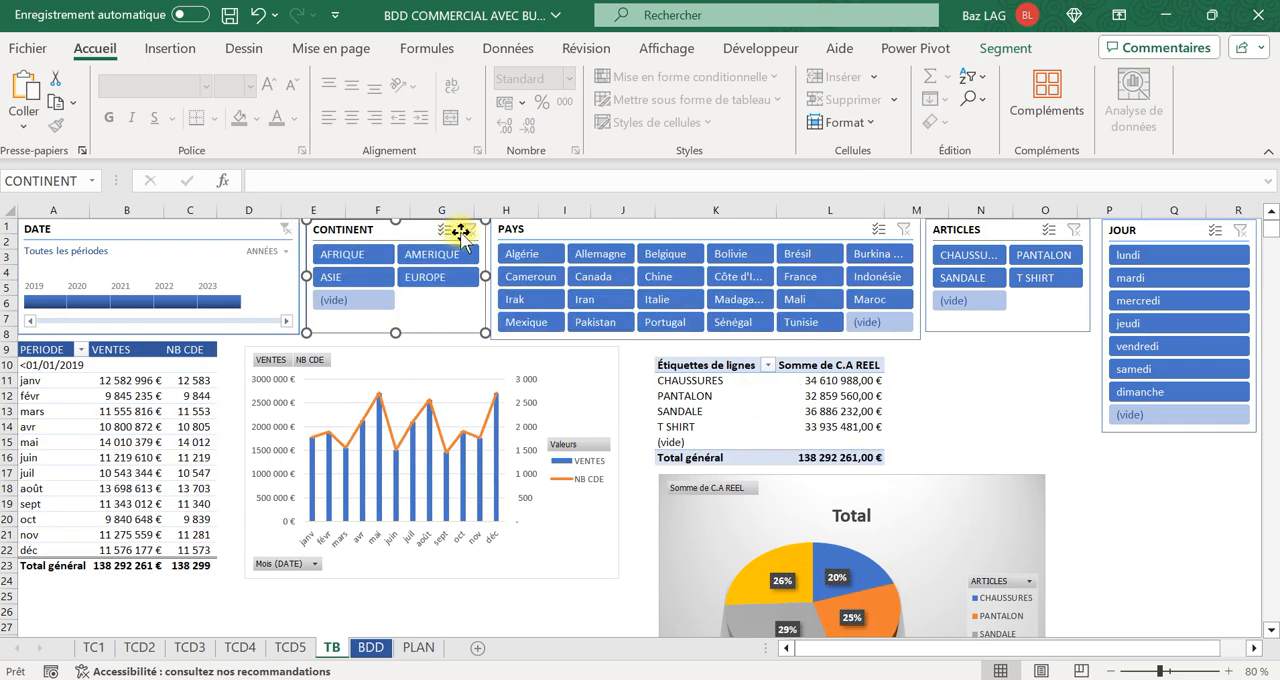
click(542, 258)
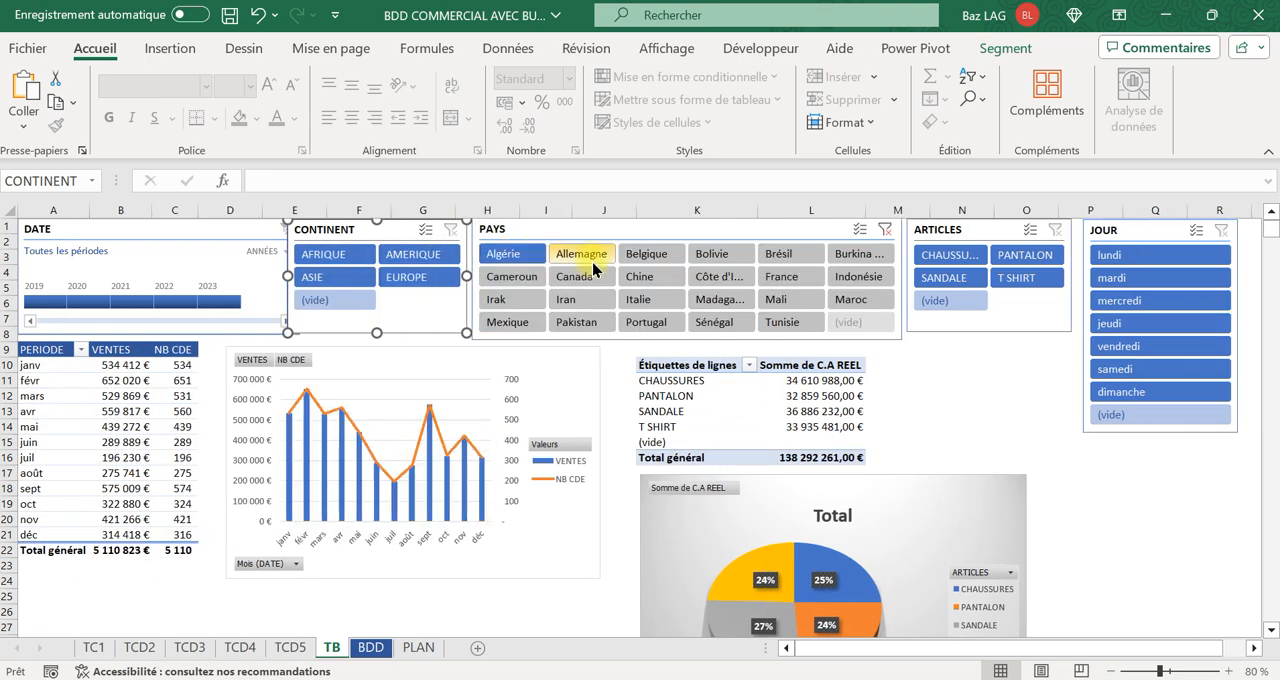
click(886, 230)
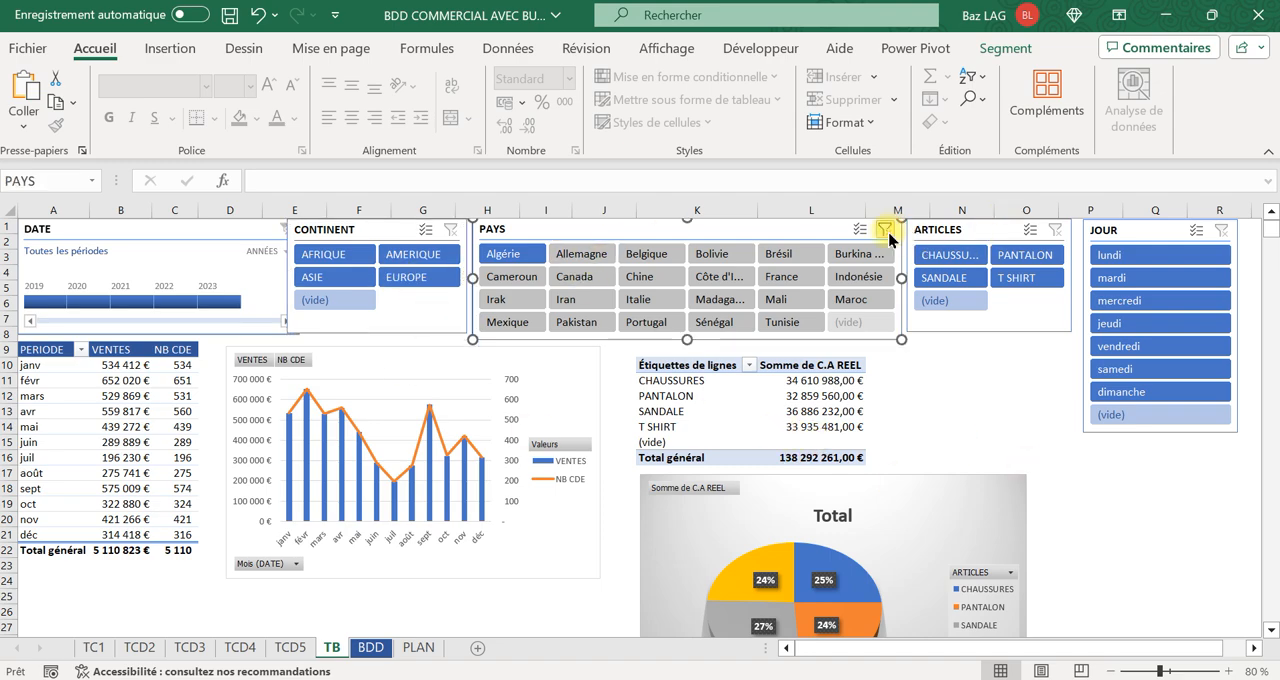
Connect the PAYS slicer to Tableau croisé dynamique7 on the TB sheet.
right_click(778, 233)
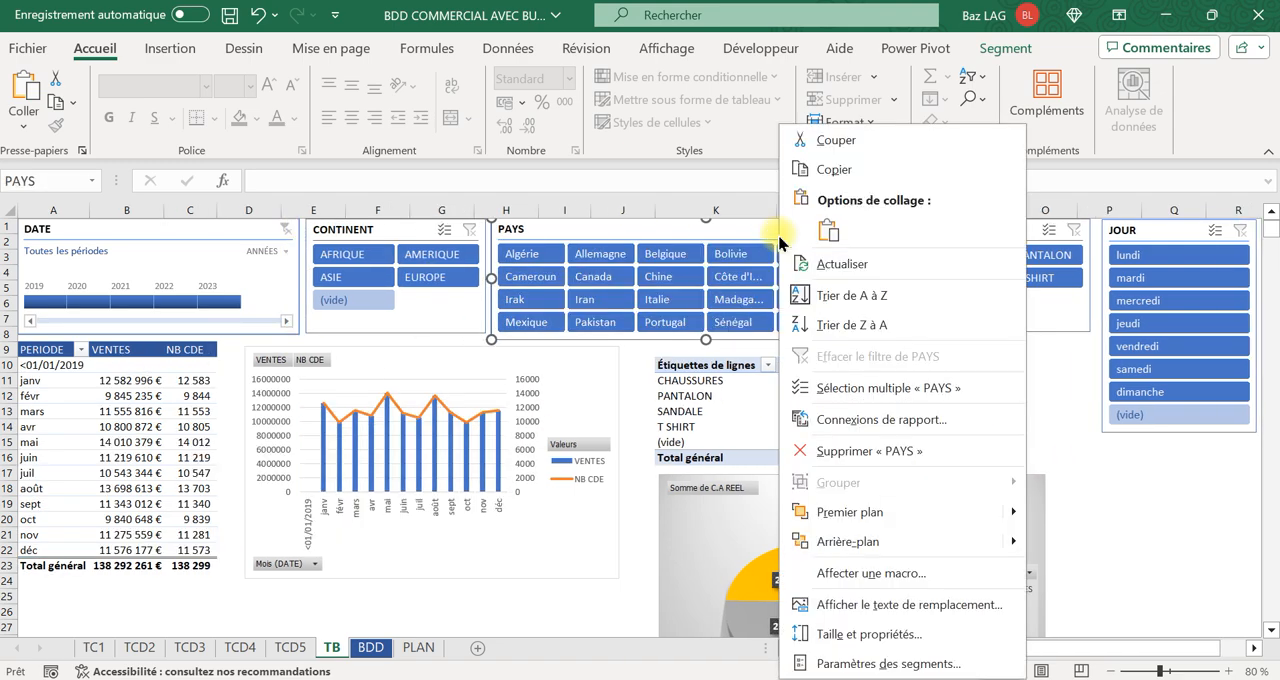
click(881, 420)
click(571, 461)
click(1095, 524)
Connect the ARTICLES slicer to both Tableau croisé dynamique6 and Tableau croisé dynamique7 on the TB sheet.
right_click(1010, 232)
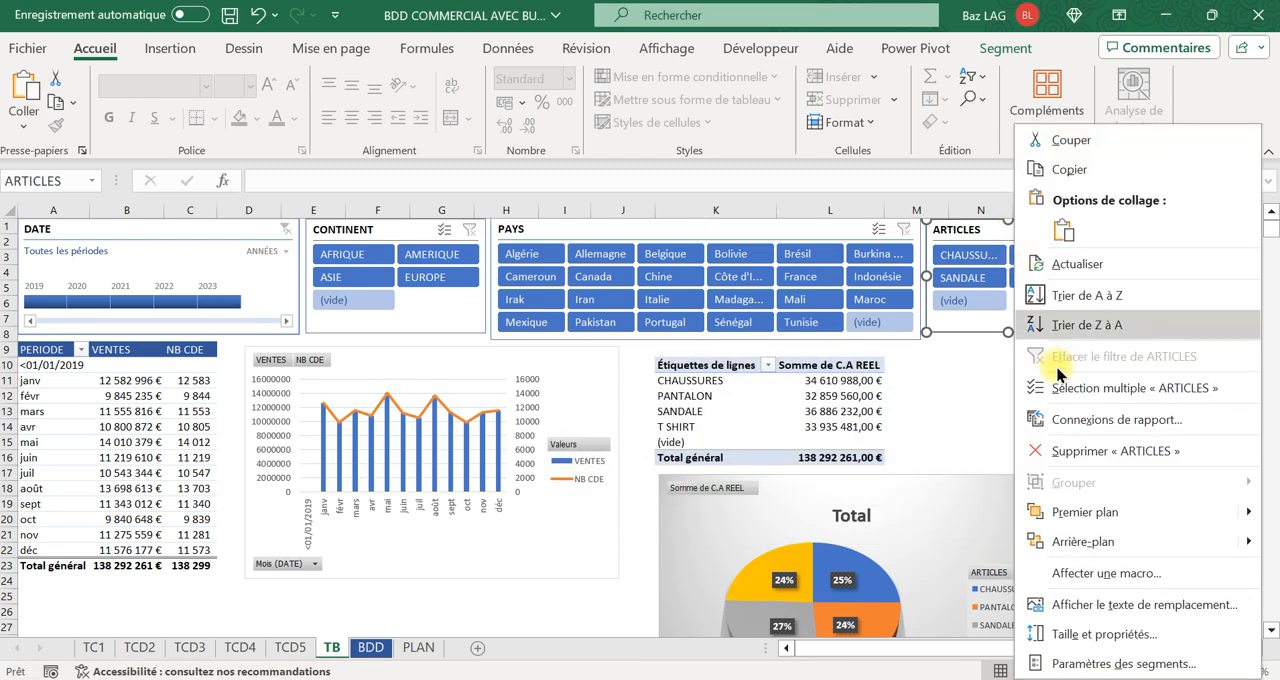
click(1117, 419)
click(651, 436)
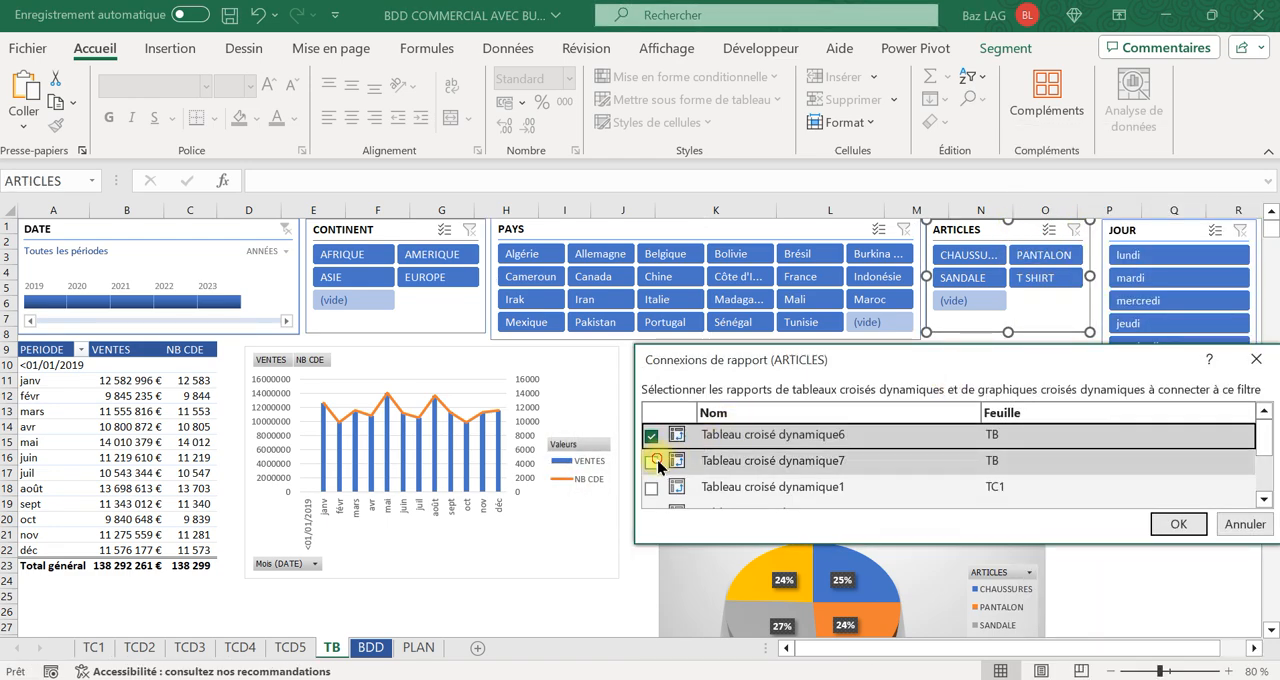
click(653, 461)
click(1177, 524)
Connect the JOUR slicer to Tableau croisé dynamique7 and move the pie chart back over its pivot table beside the sales chart.
click(1172, 232)
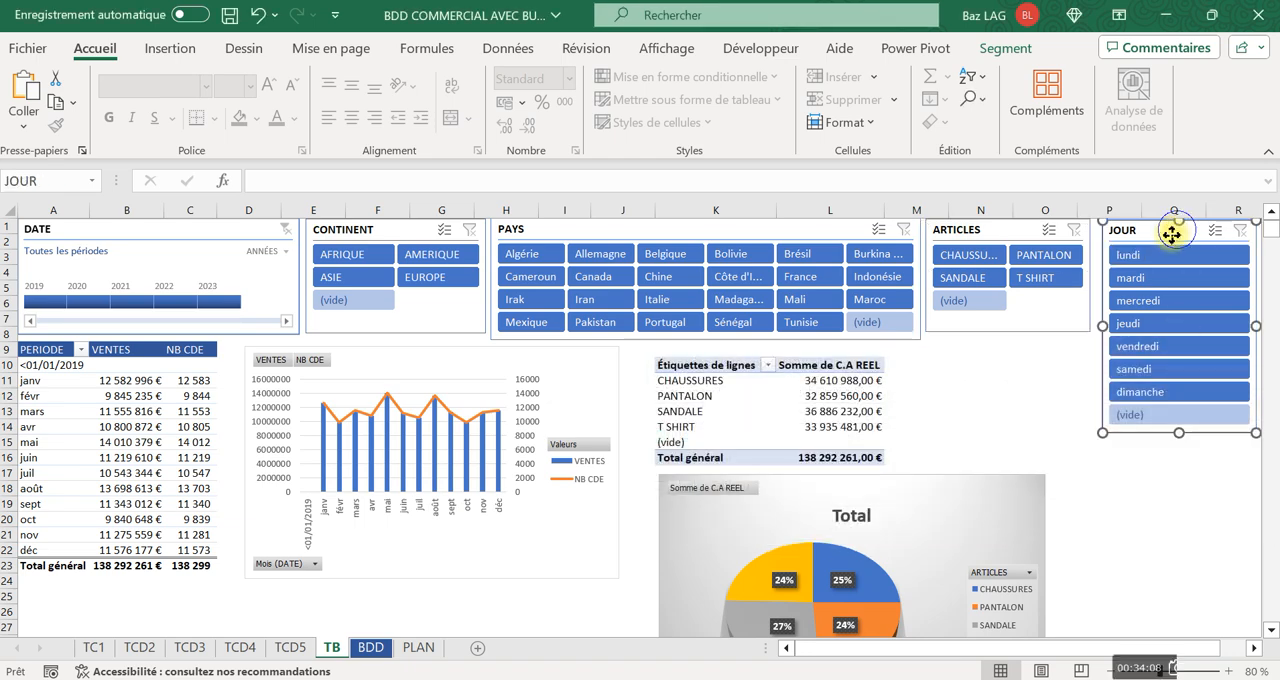
right_click(1172, 232)
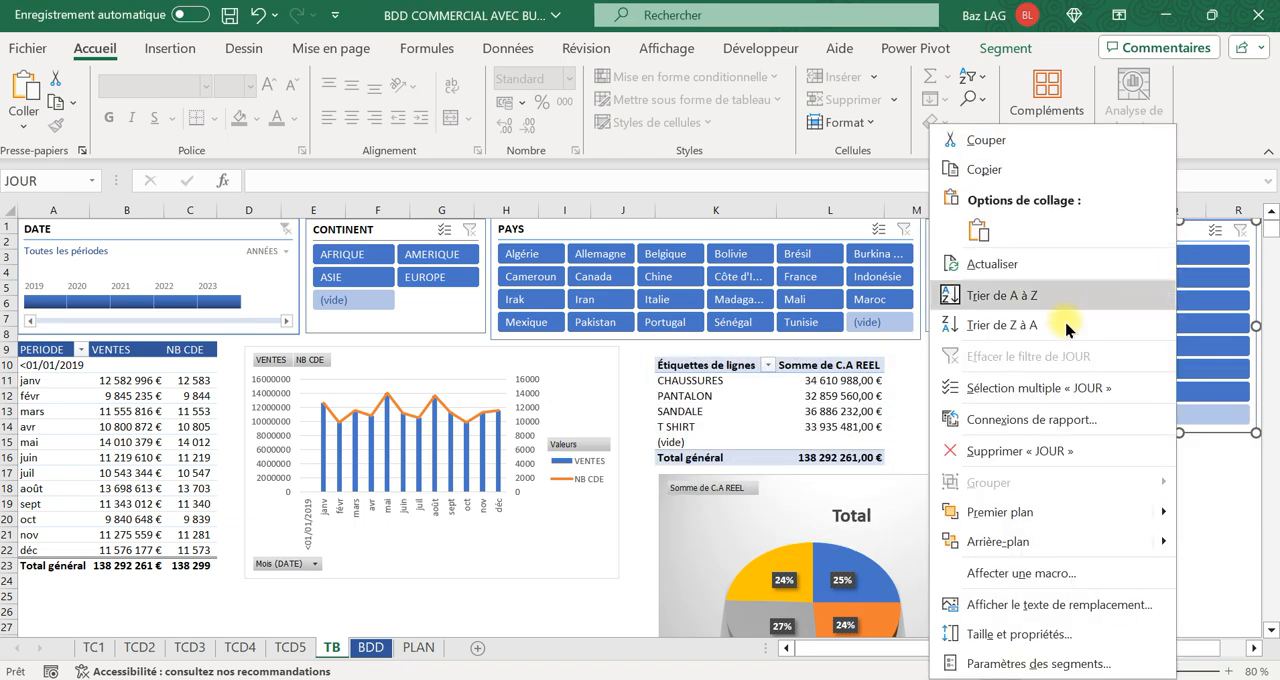
click(1032, 424)
click(651, 455)
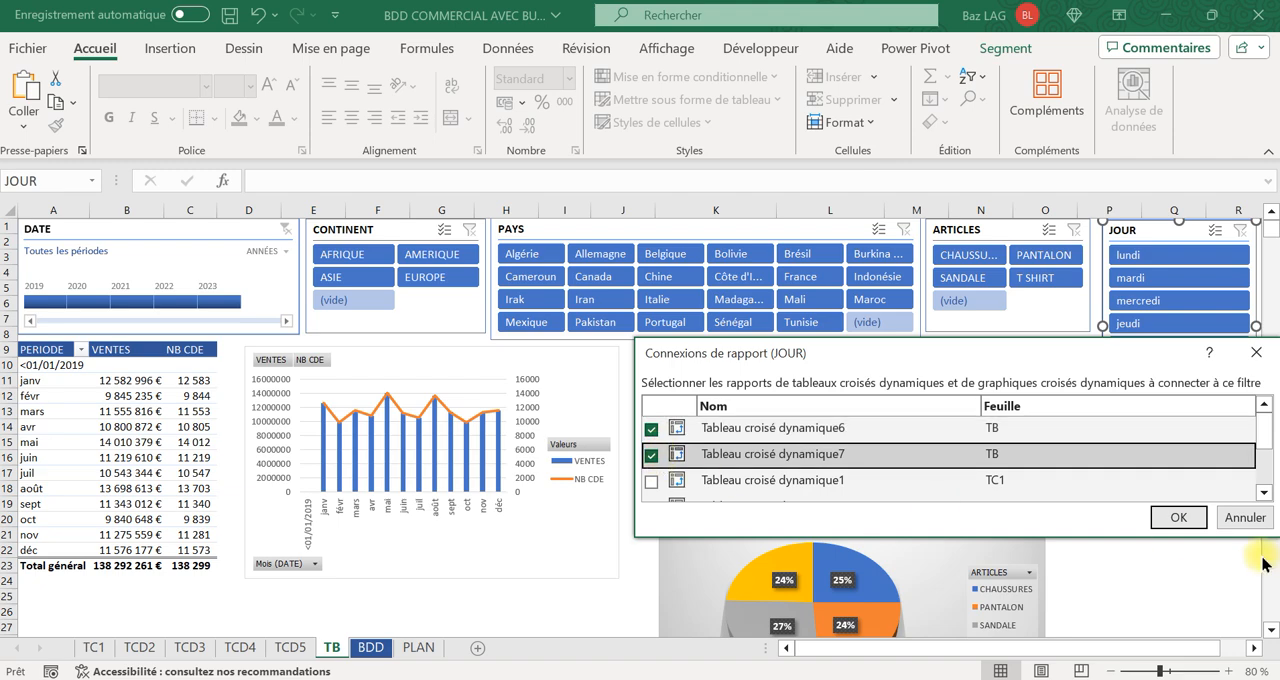
click(1177, 517)
drag(941, 497, 905, 367)
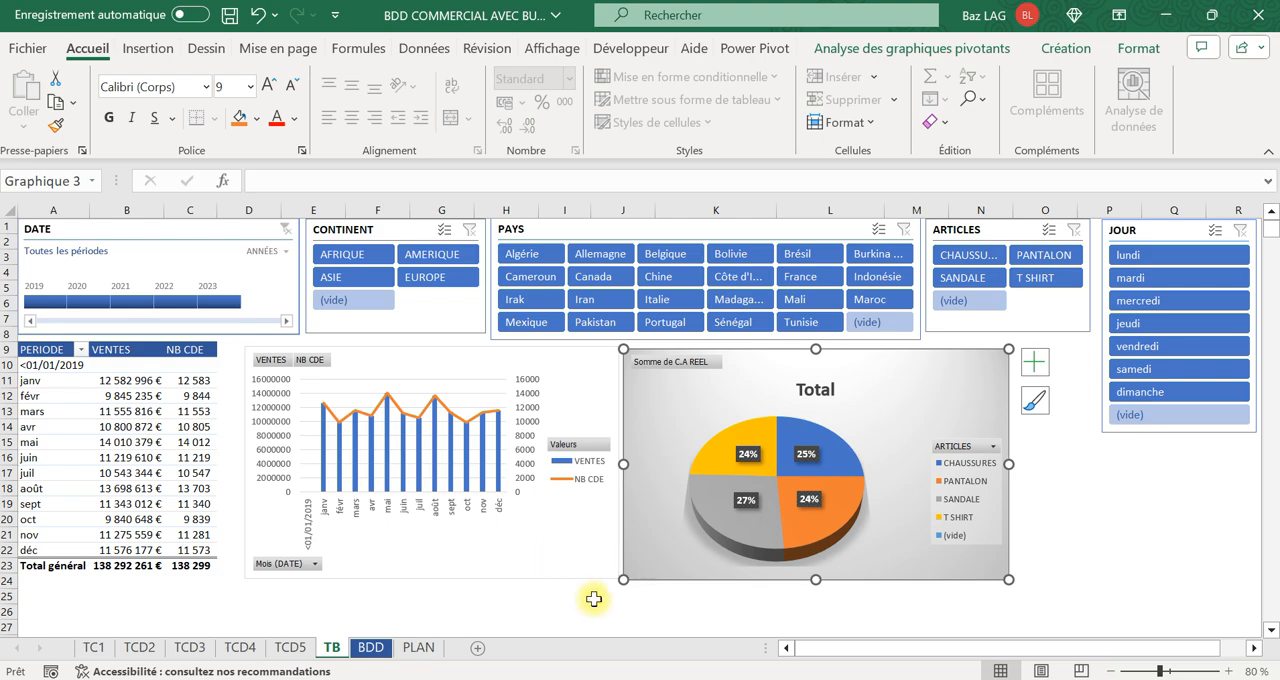
Test the report for 2020 with the continents AFRIQUE, AMERIQUE and EUROPE, and clear the continent and date filters.
click(369, 260)
click(85, 301)
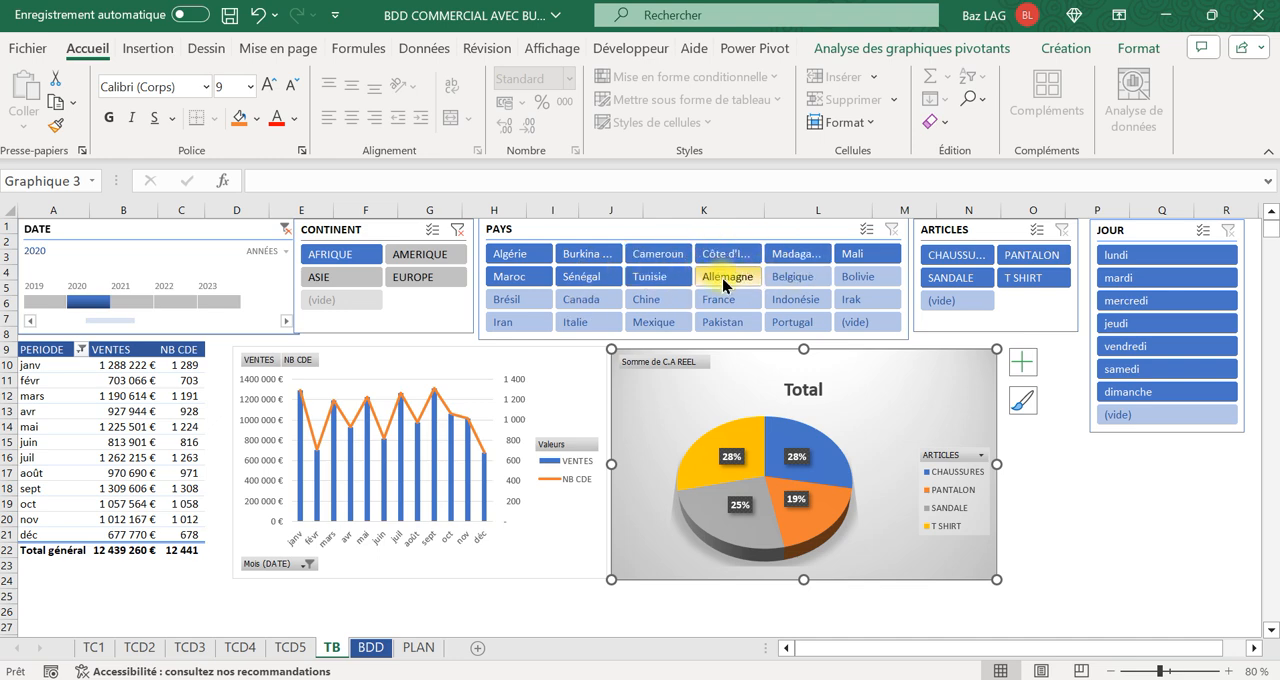
click(427, 255)
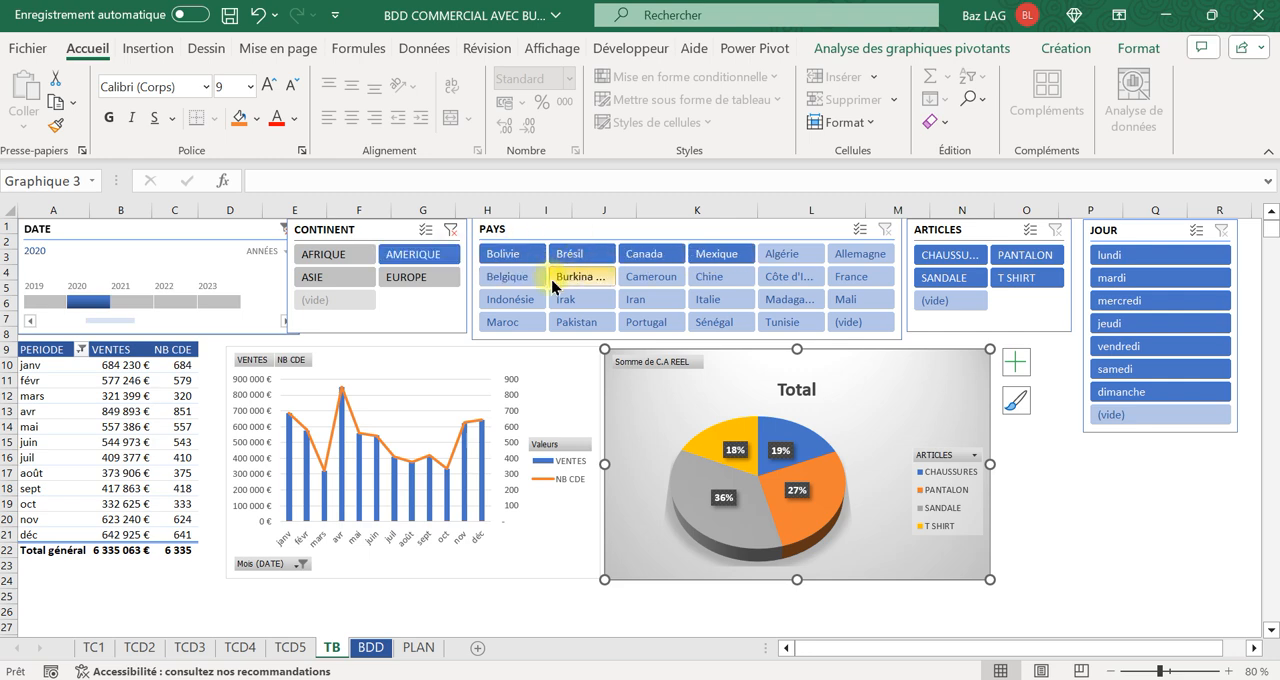
click(424, 279)
click(455, 229)
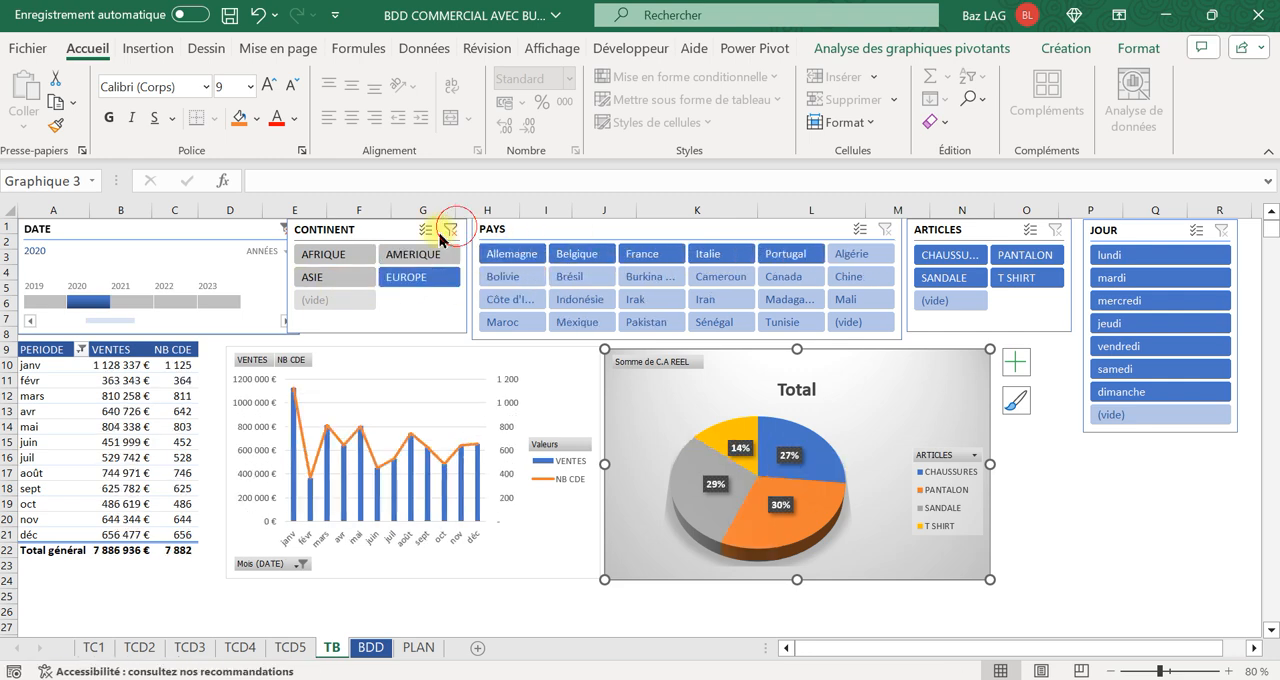
click(285, 228)
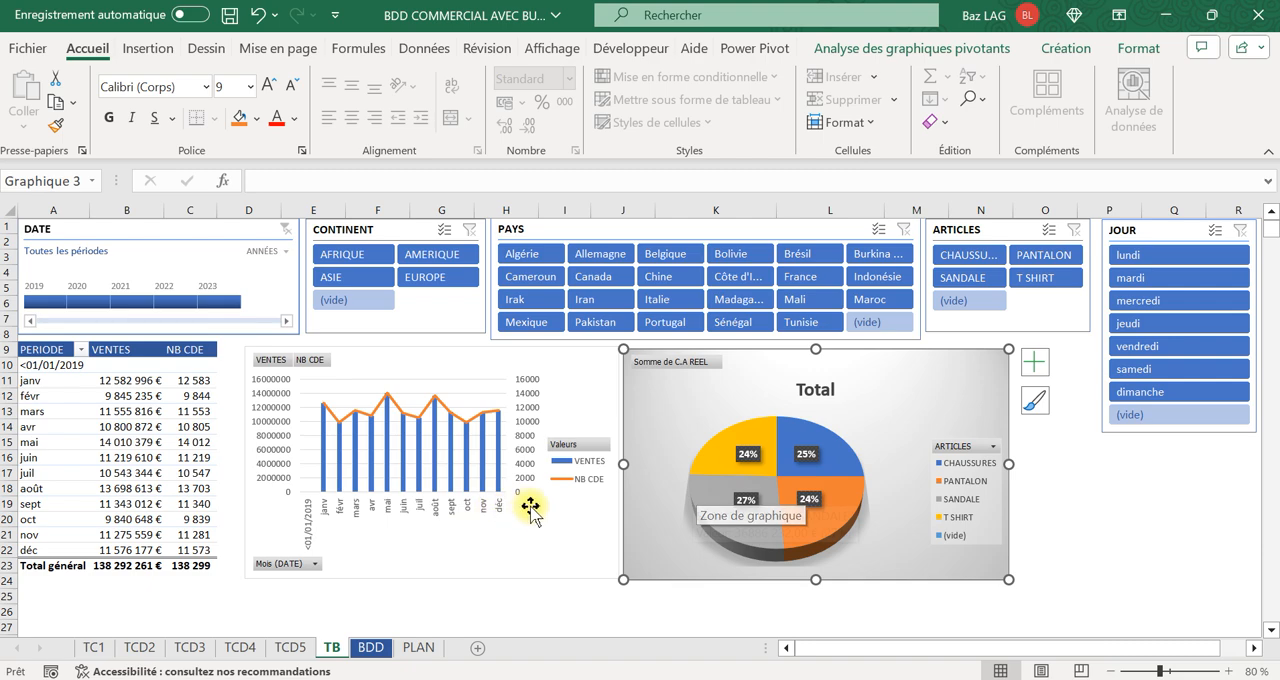
Filter the report to the country Allemagne, the day lundi and the year 2022.
click(609, 255)
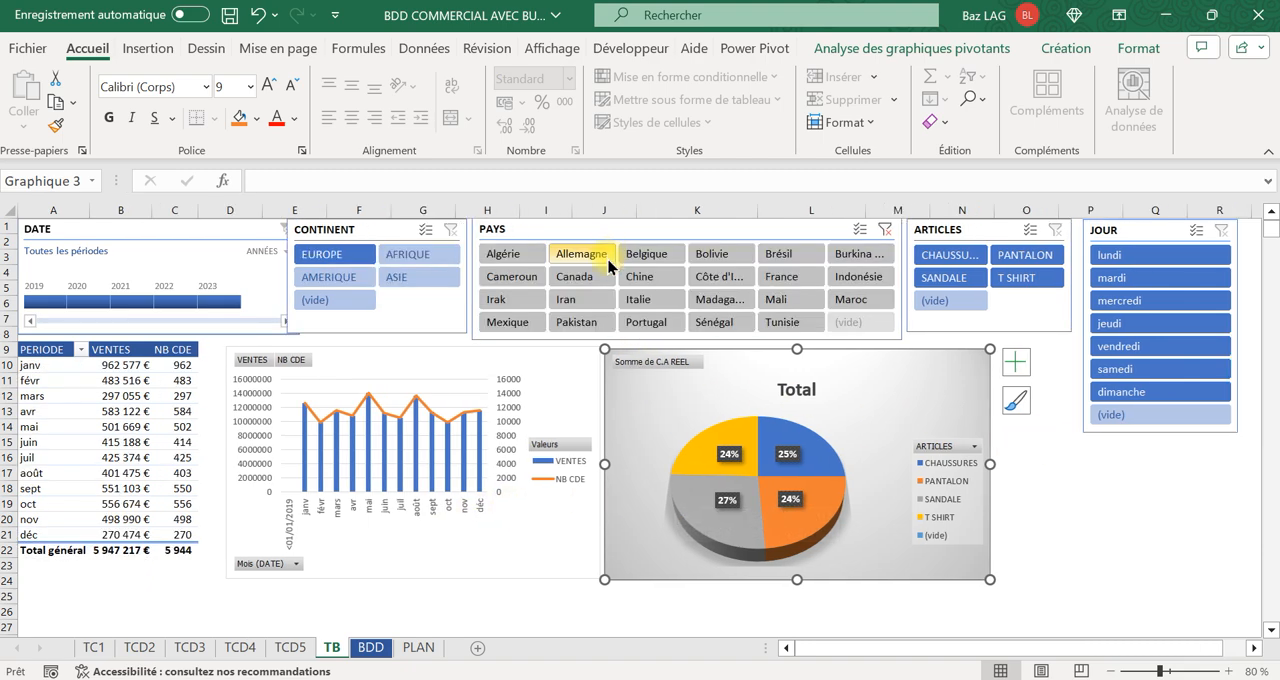
click(1120, 255)
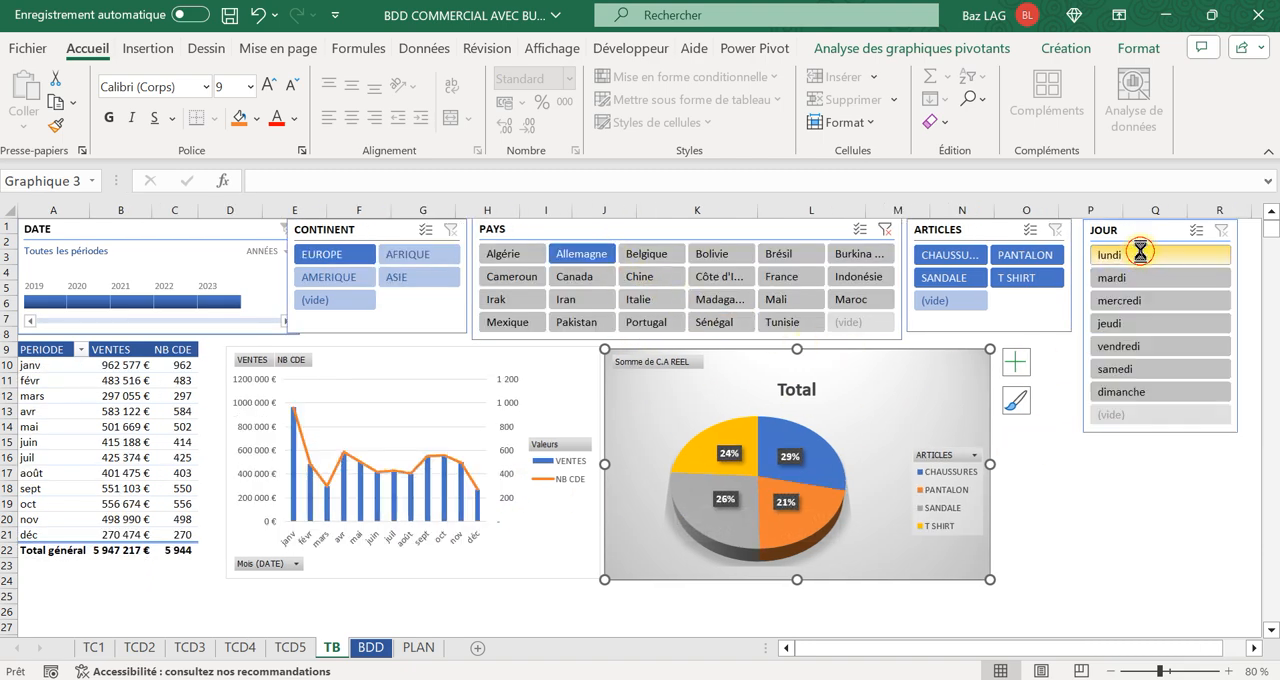
click(174, 303)
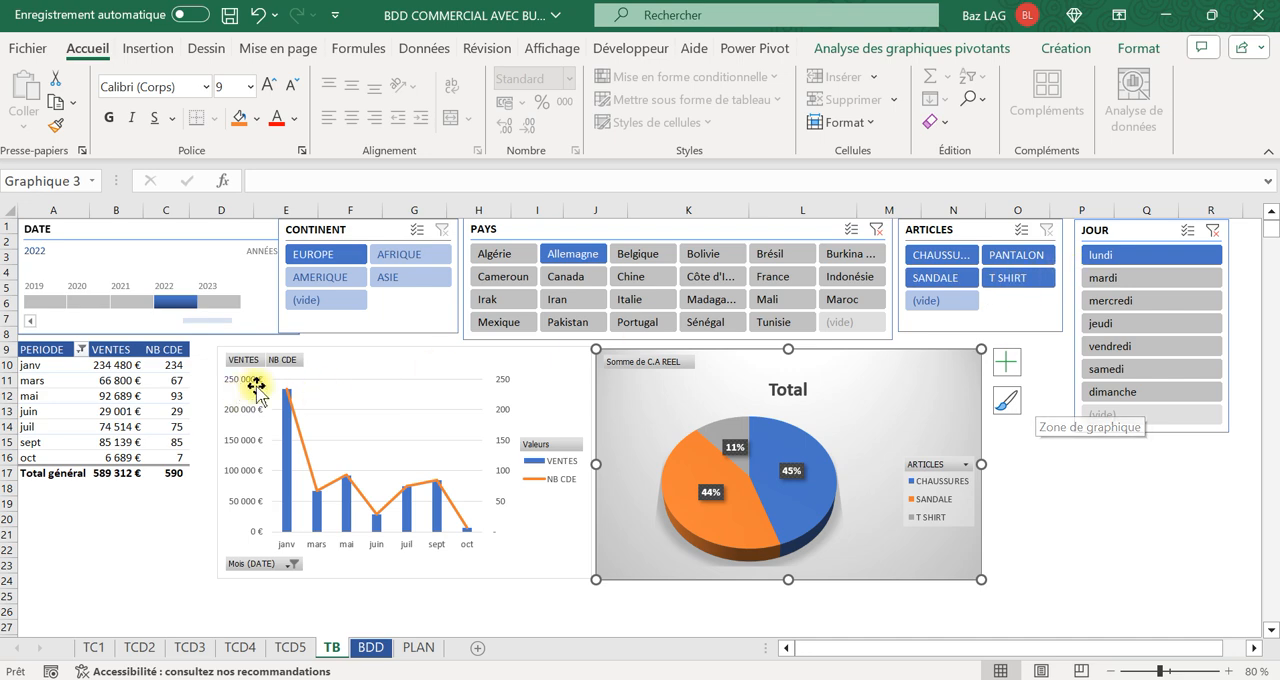
Clear the JOUR, PAYS and DATE filters so the report covers all days, countries and periods.
click(1213, 230)
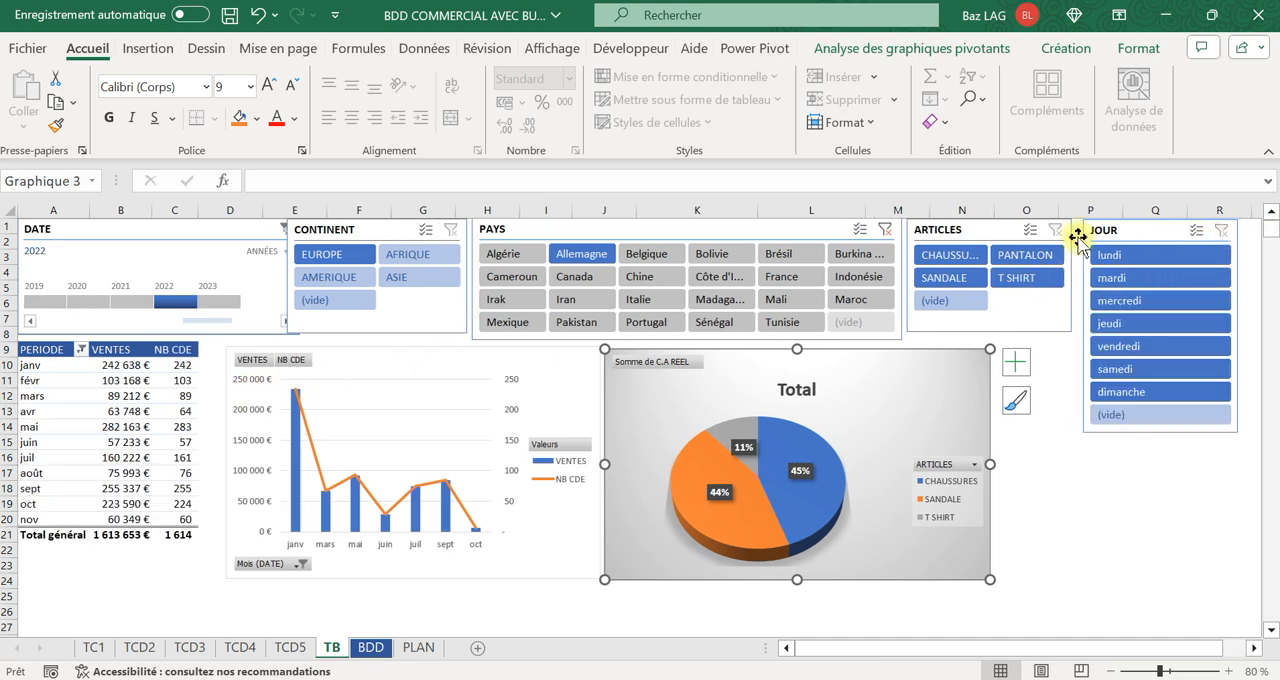
click(885, 229)
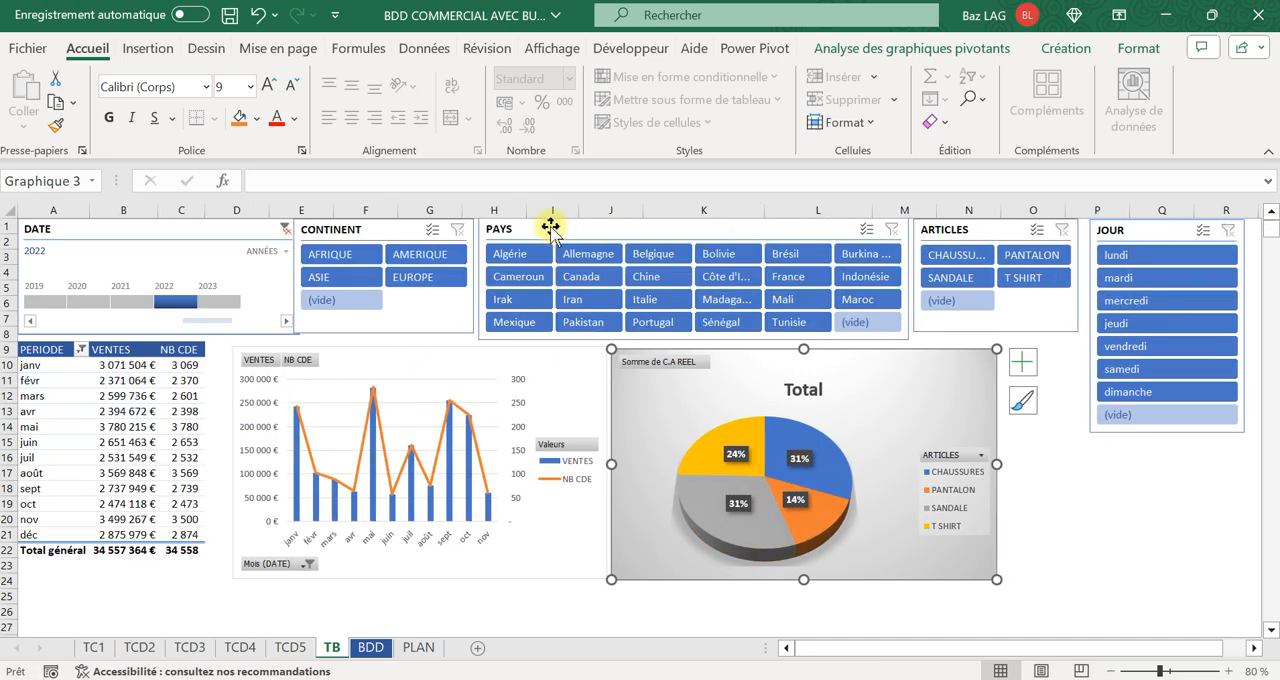
click(285, 229)
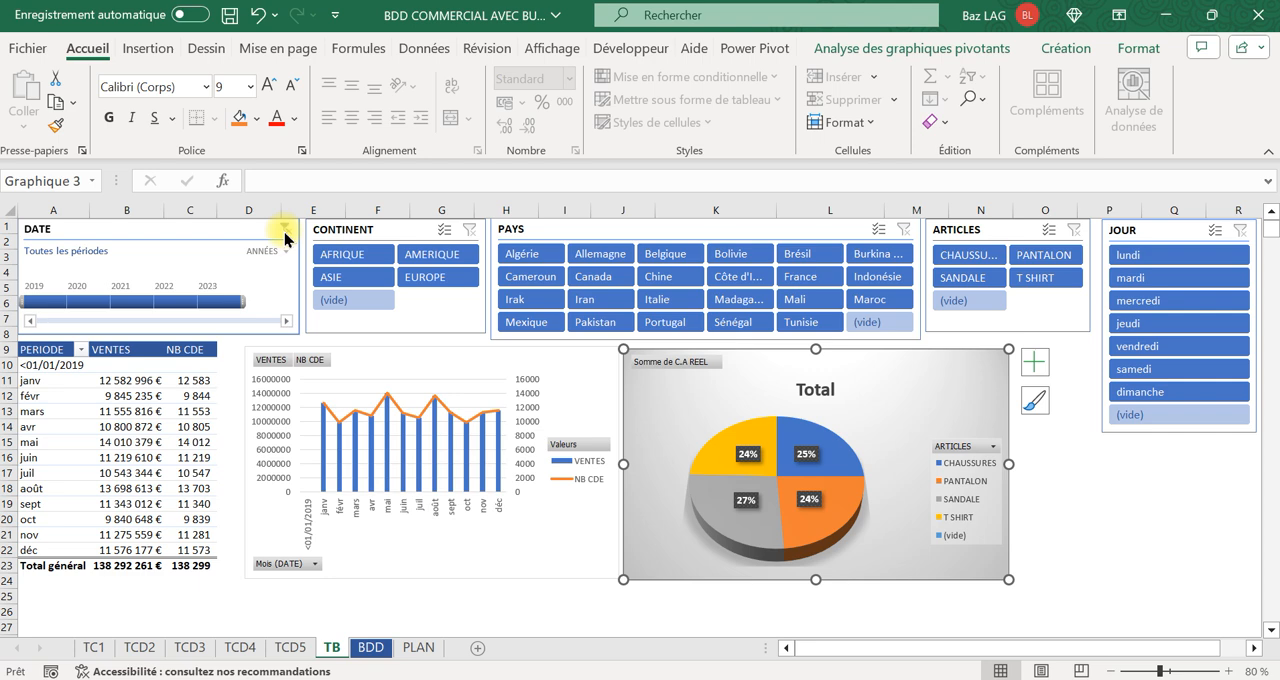
Review the topic outline on the PLAN sheet, the source data columns on BDD and the finished report on TB.
click(415, 655)
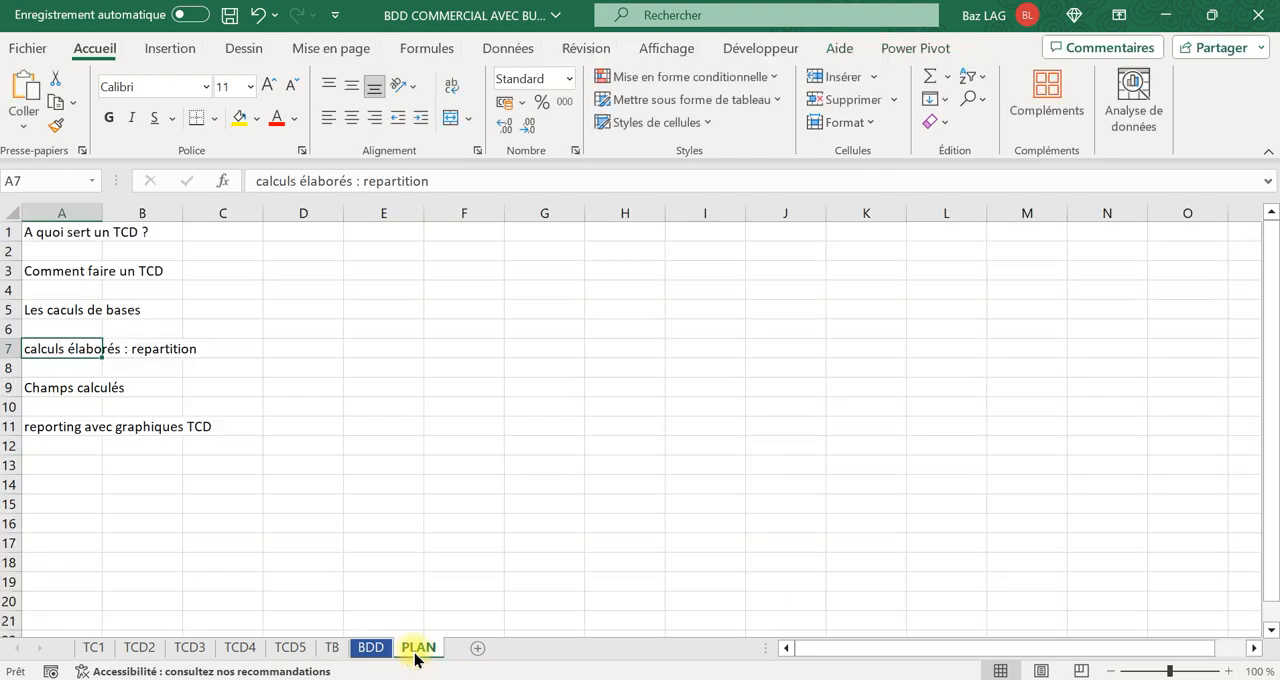
click(369, 648)
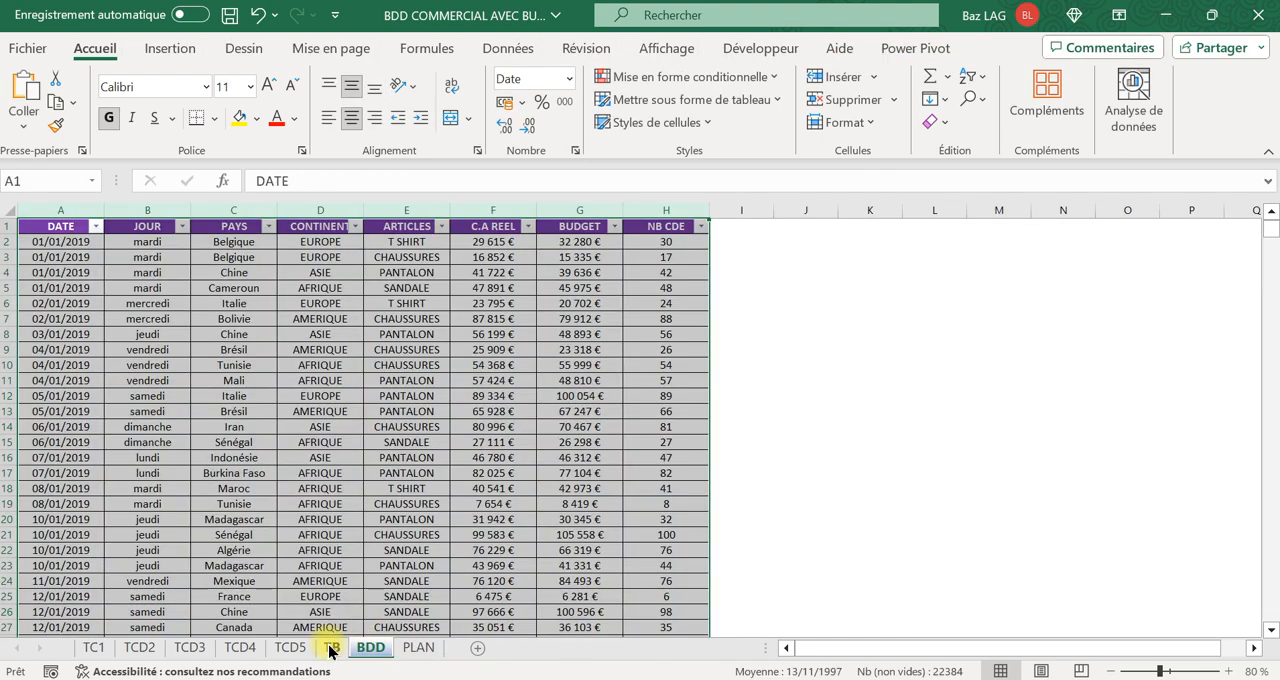
click(333, 649)
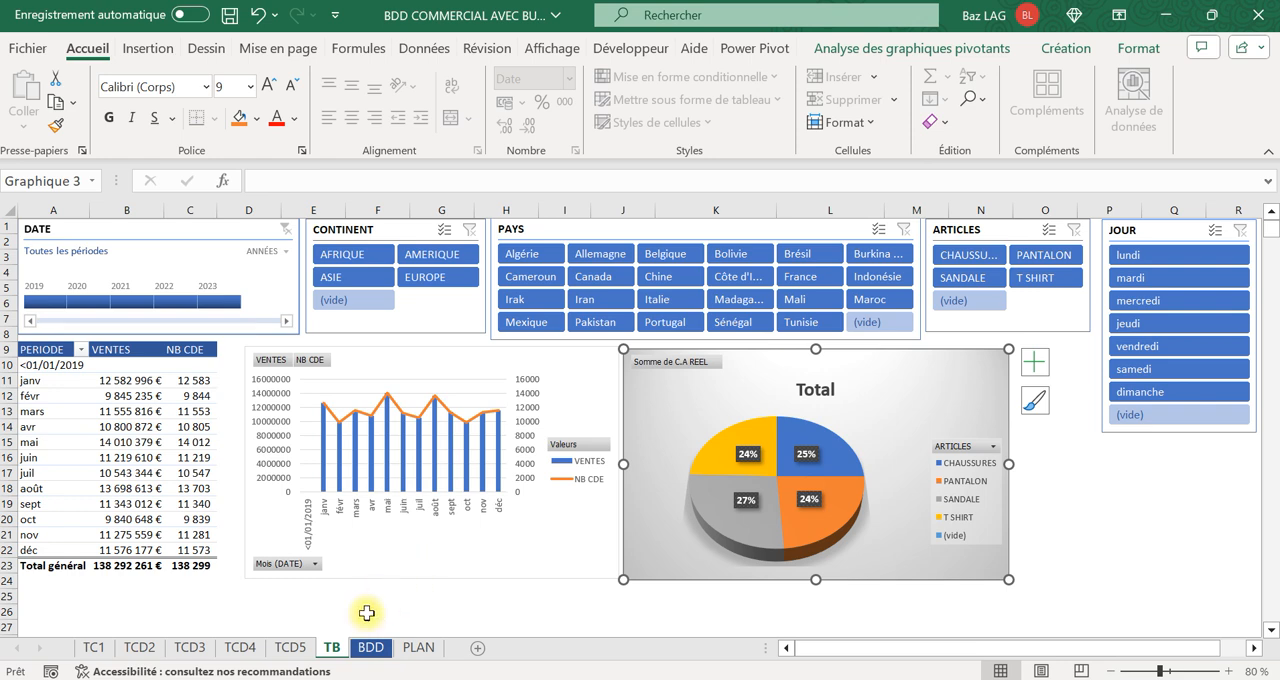
click(410, 648)
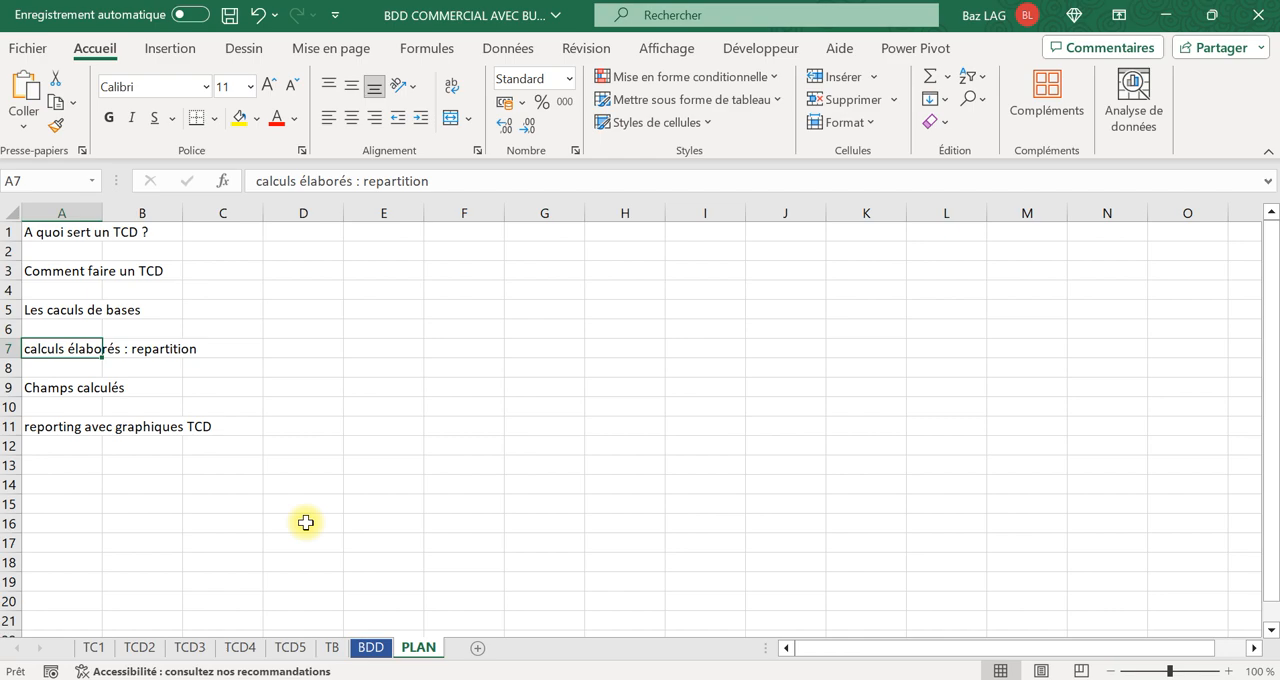
click(332, 648)
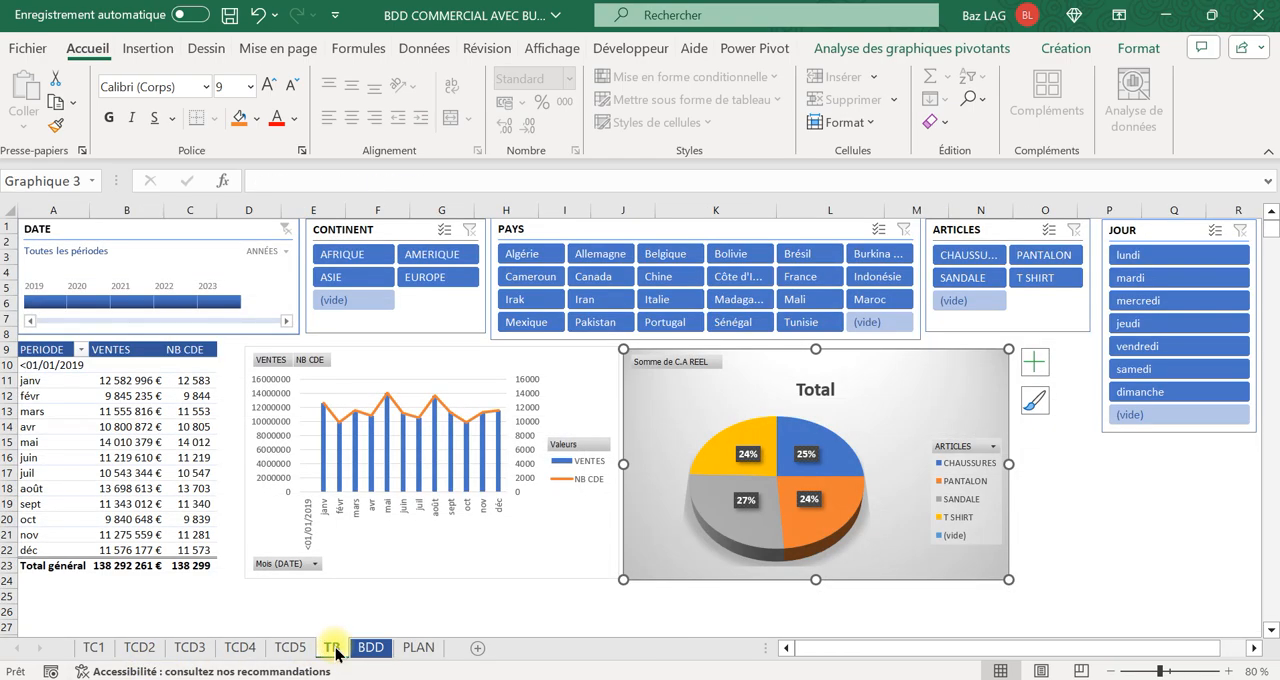
click(370, 648)
drag(63, 210, 665, 210)
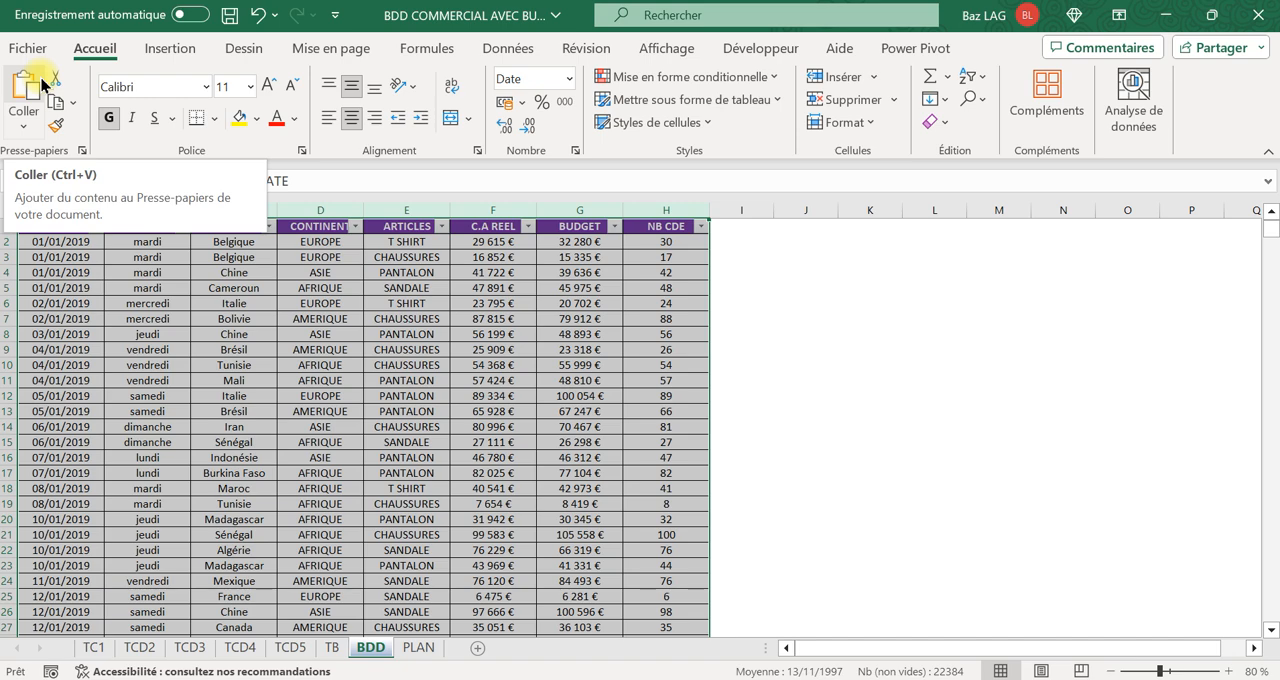
click(418, 648)
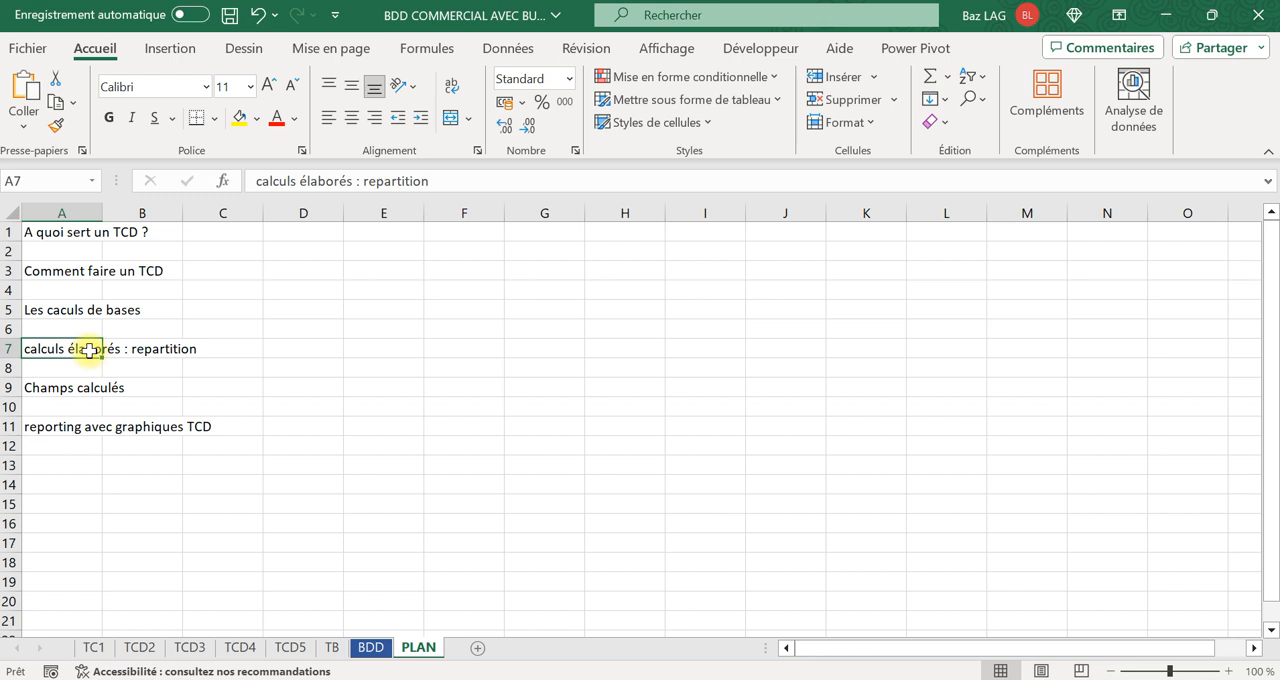
click(55, 390)
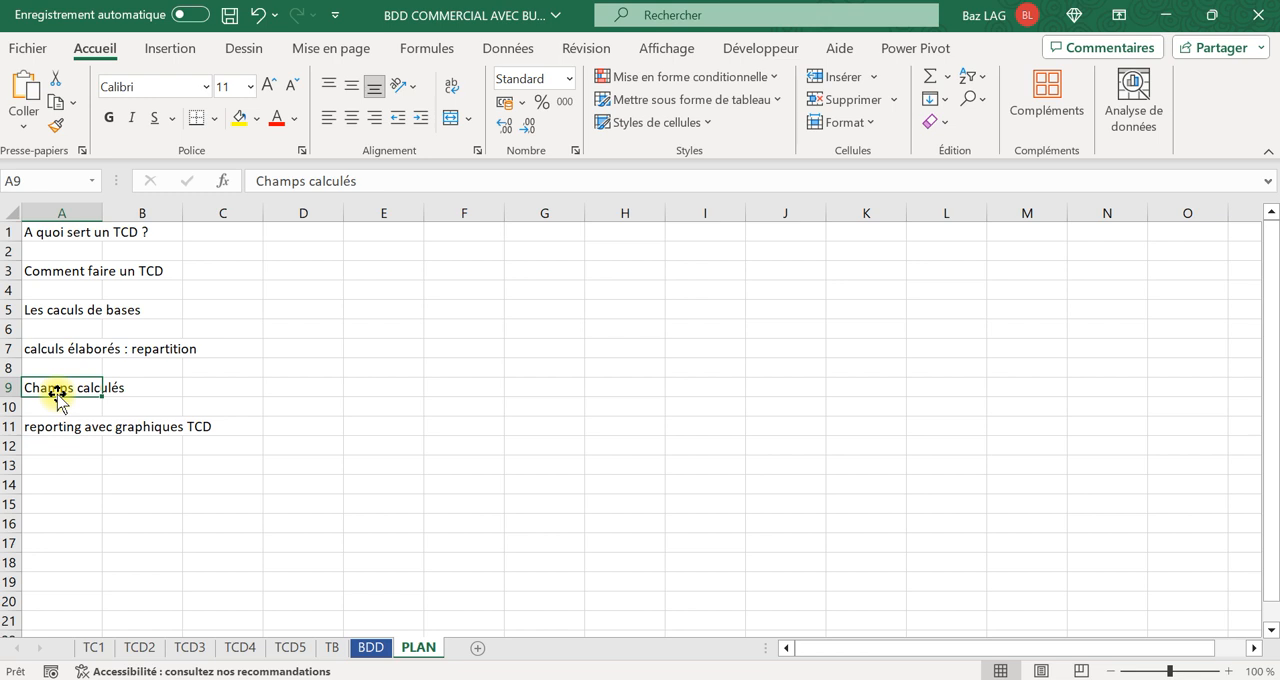
click(331, 650)
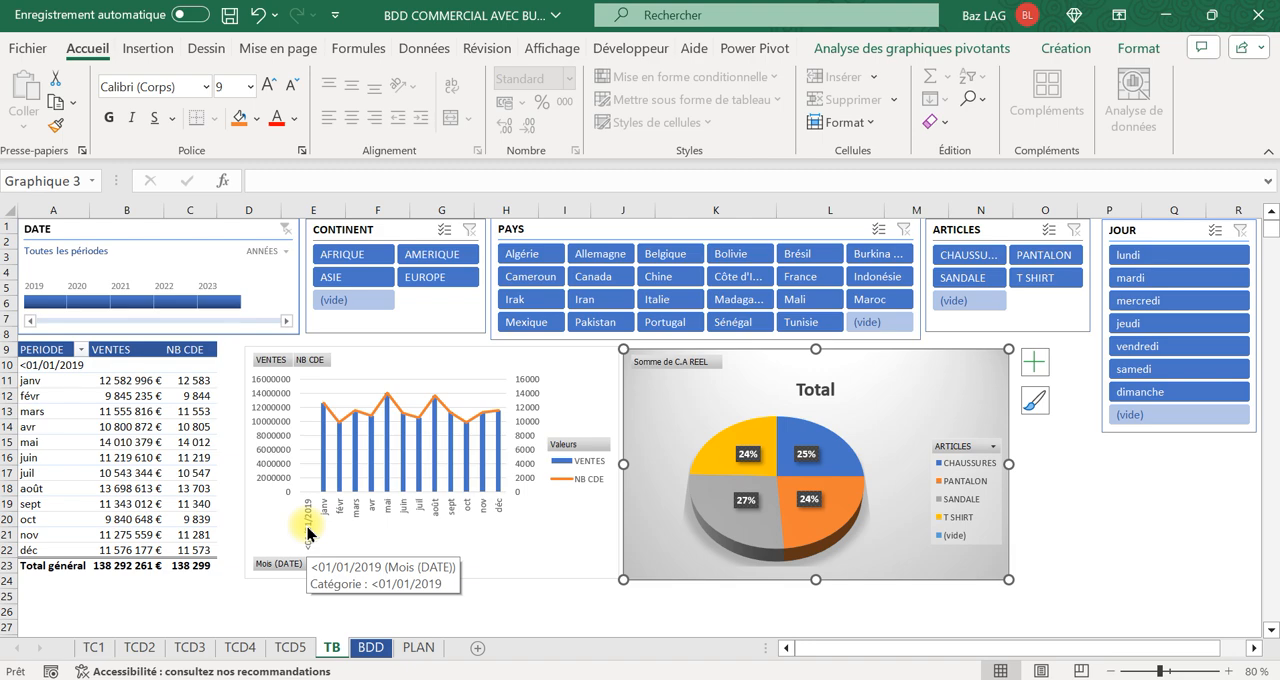
Test the DATE timeline by filtering the TB report to 2020, and clear the date filter.
click(400, 226)
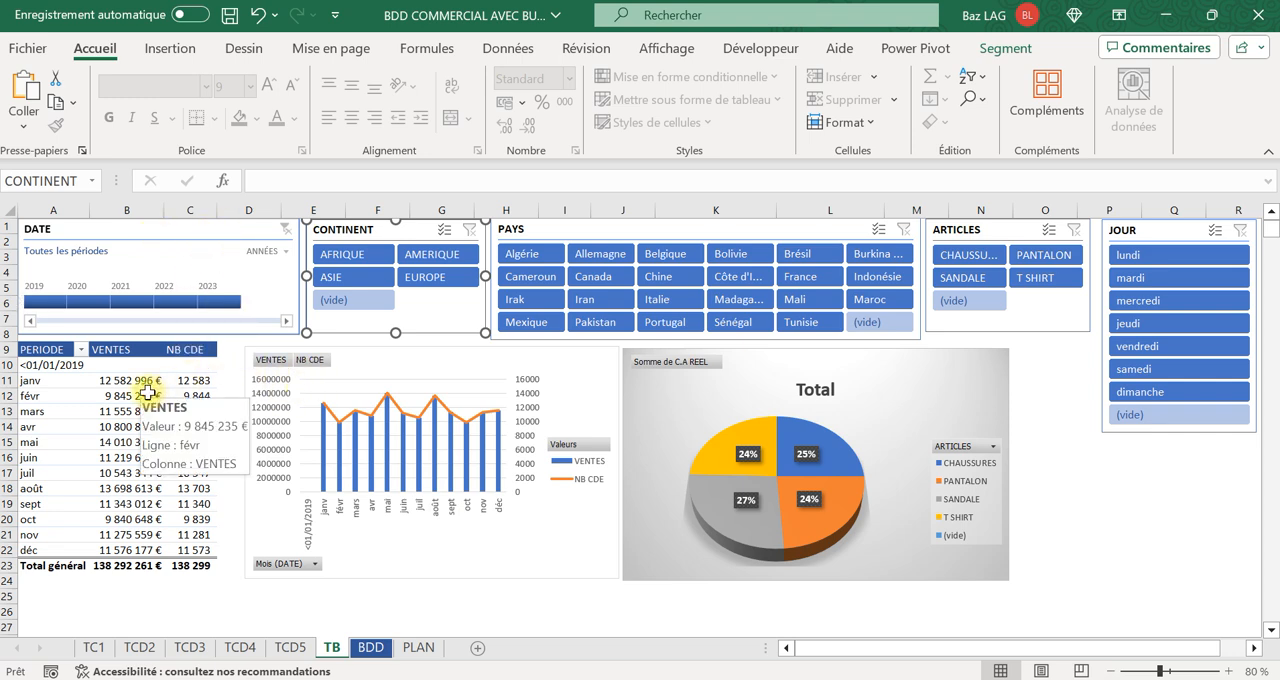
click(346, 359)
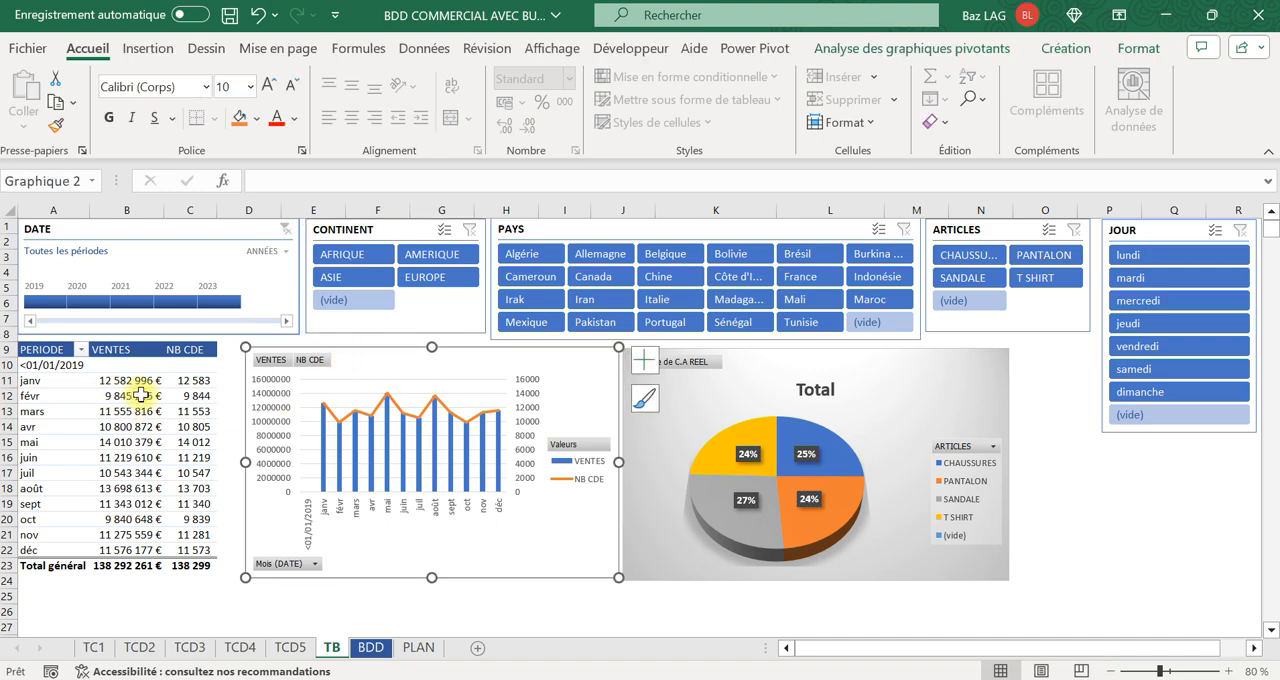
click(140, 395)
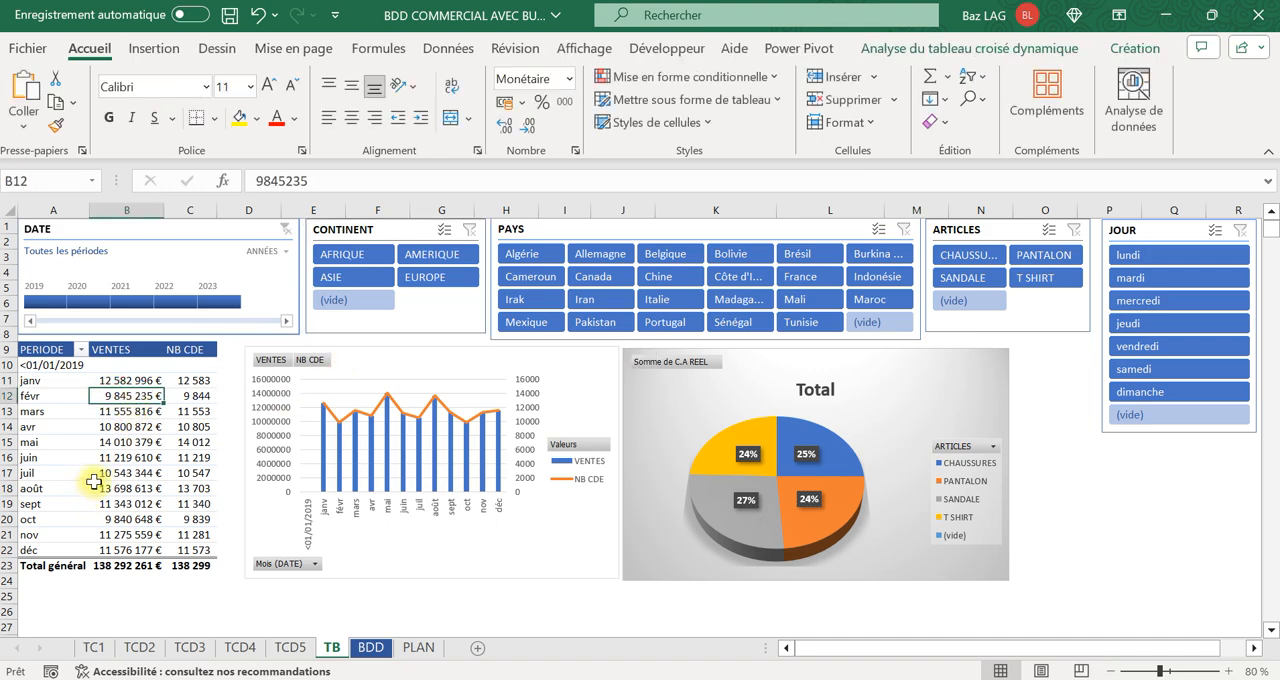
click(89, 302)
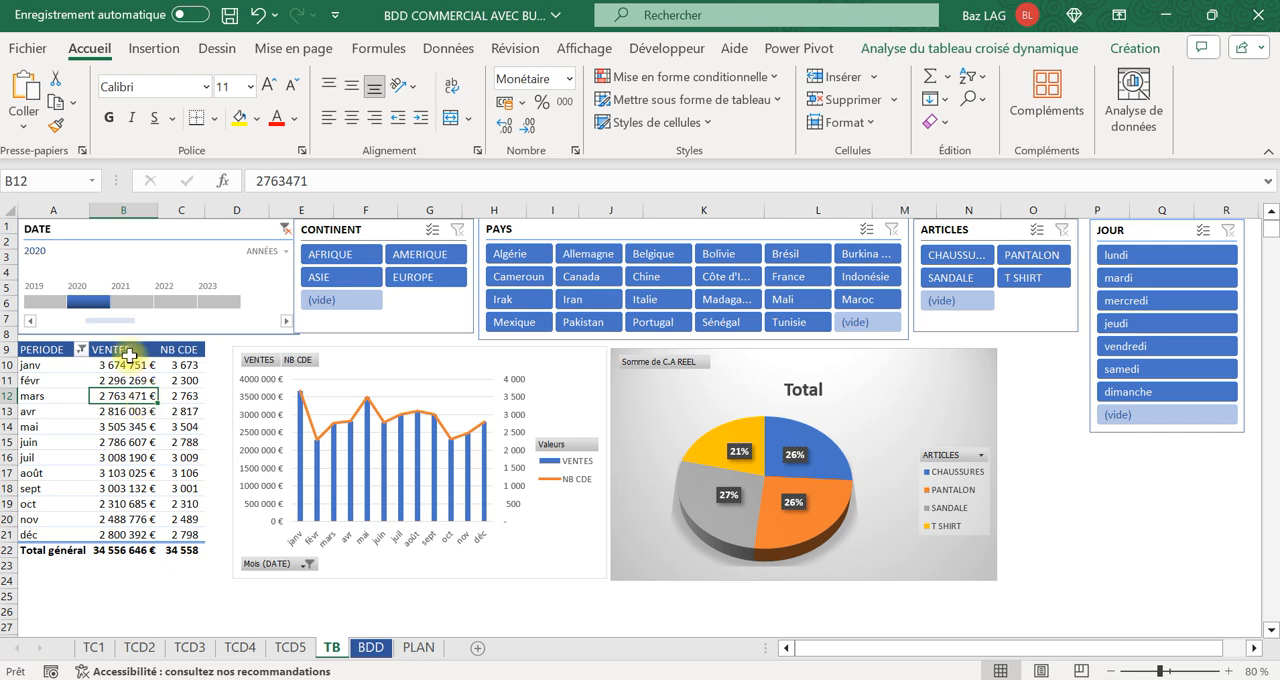
click(285, 229)
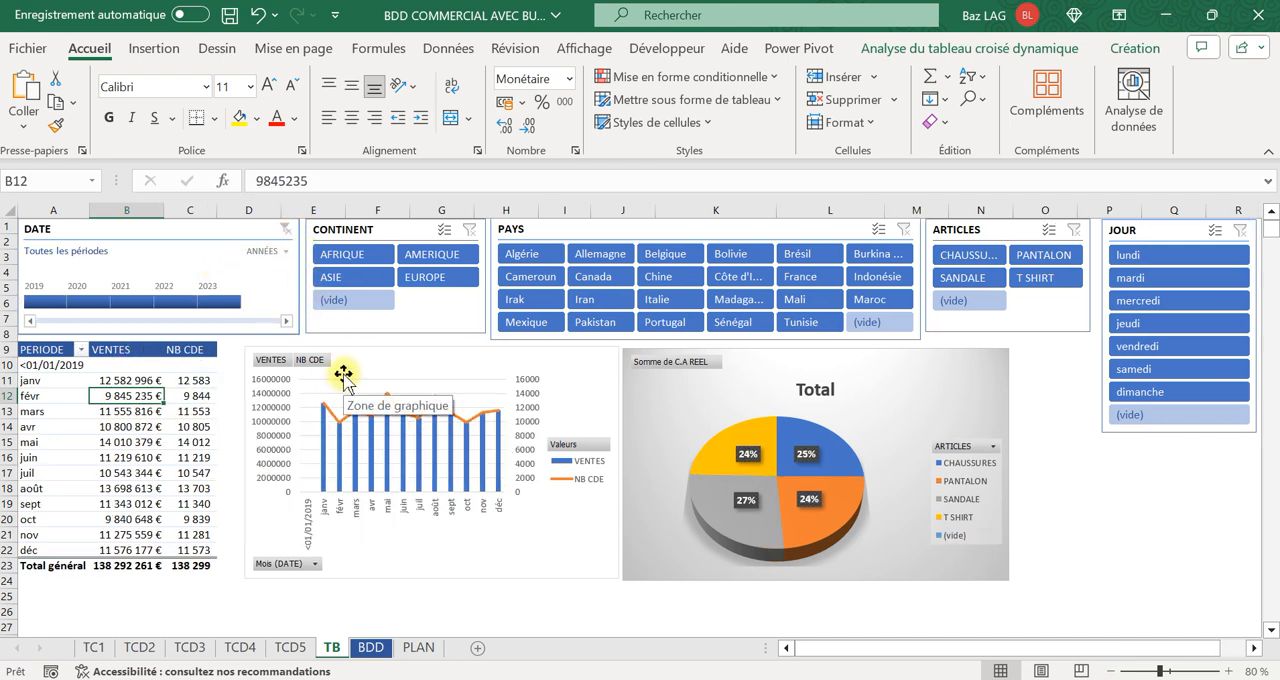